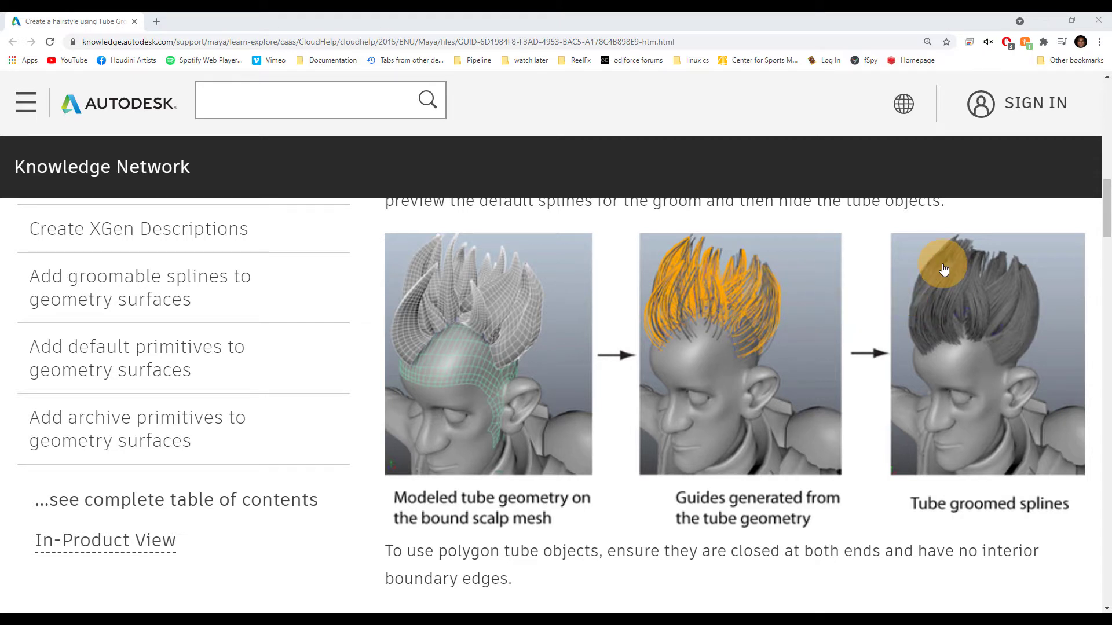
Switch to Houdini and examine the spike tubes and the finished hair groom on the two pig heads
click(1041, 12)
drag(556, 244, 509, 314)
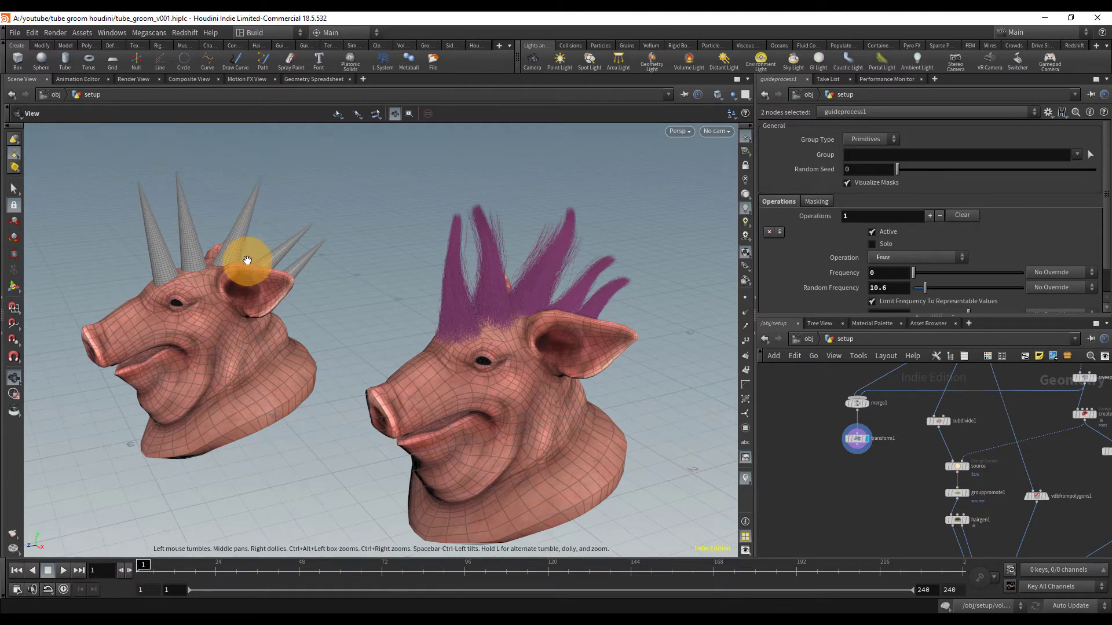
middle_drag(330, 280, 340, 267)
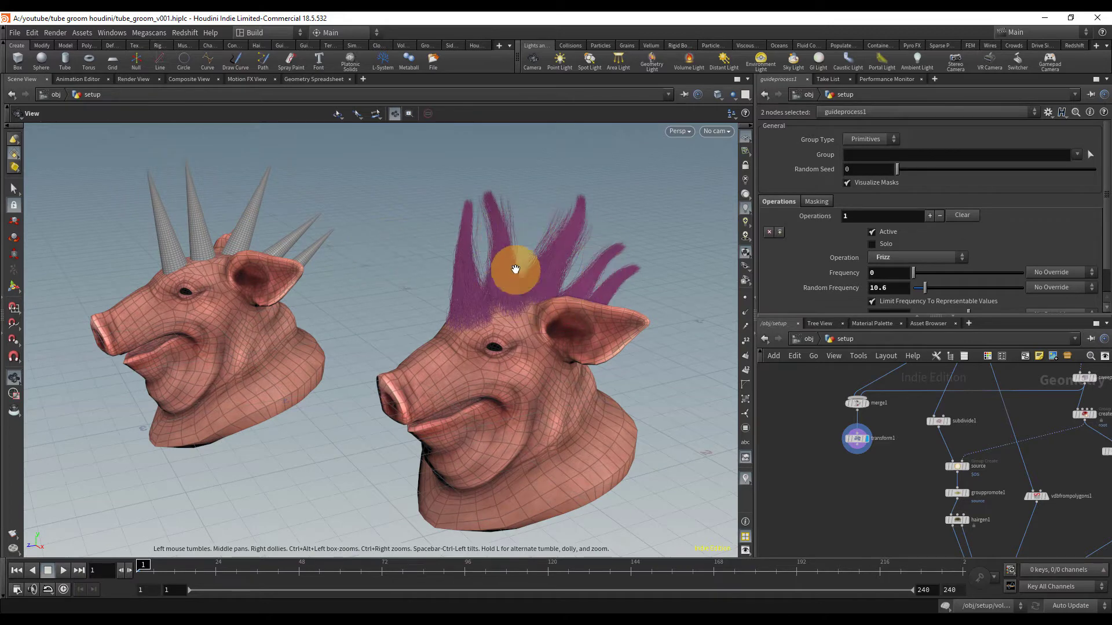
drag(596, 271, 538, 325)
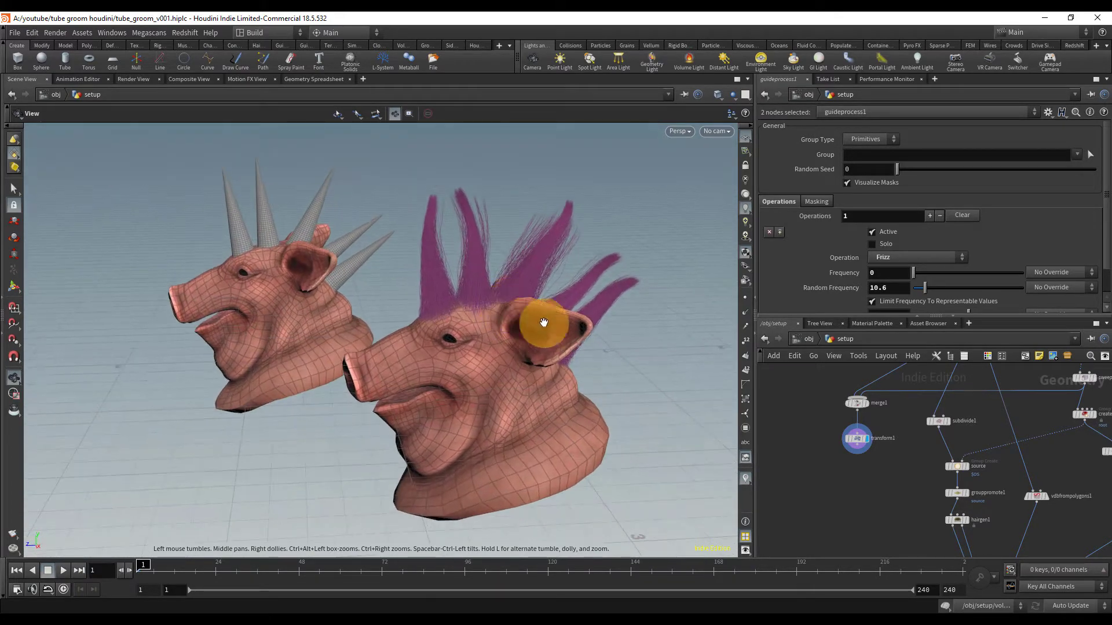
drag(644, 281, 649, 274)
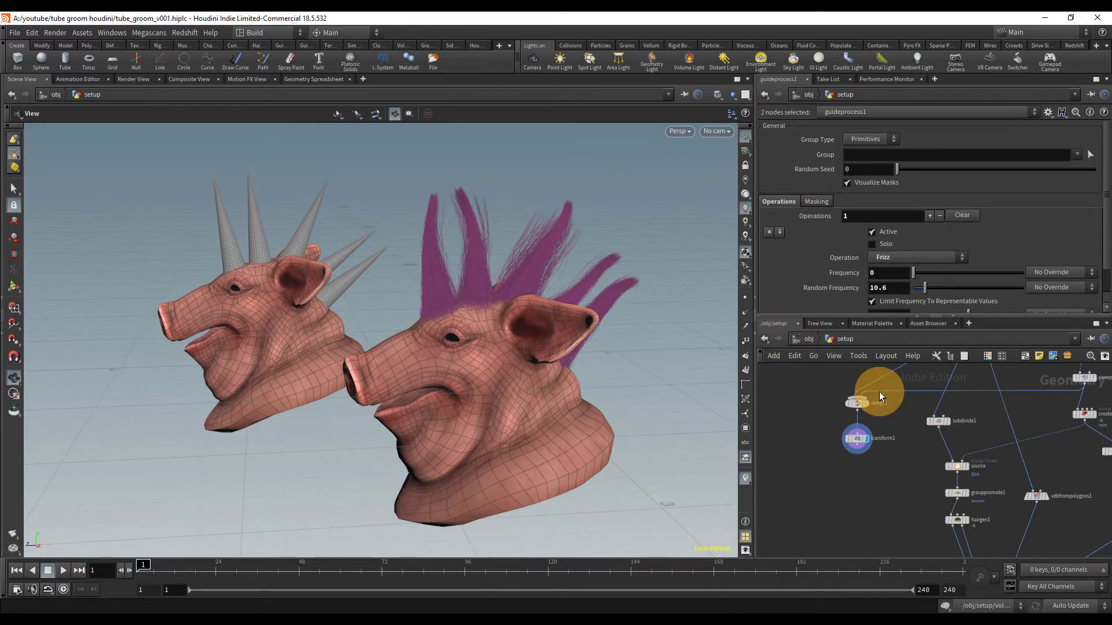
click(801, 381)
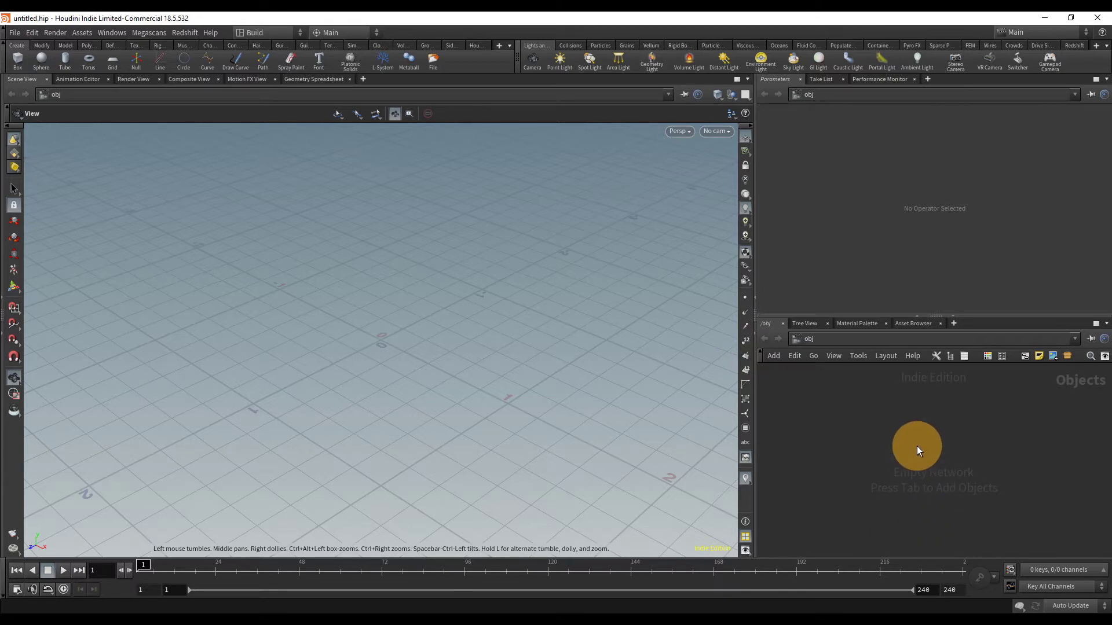
Add a Geometry object to the empty object network
key(Tab)
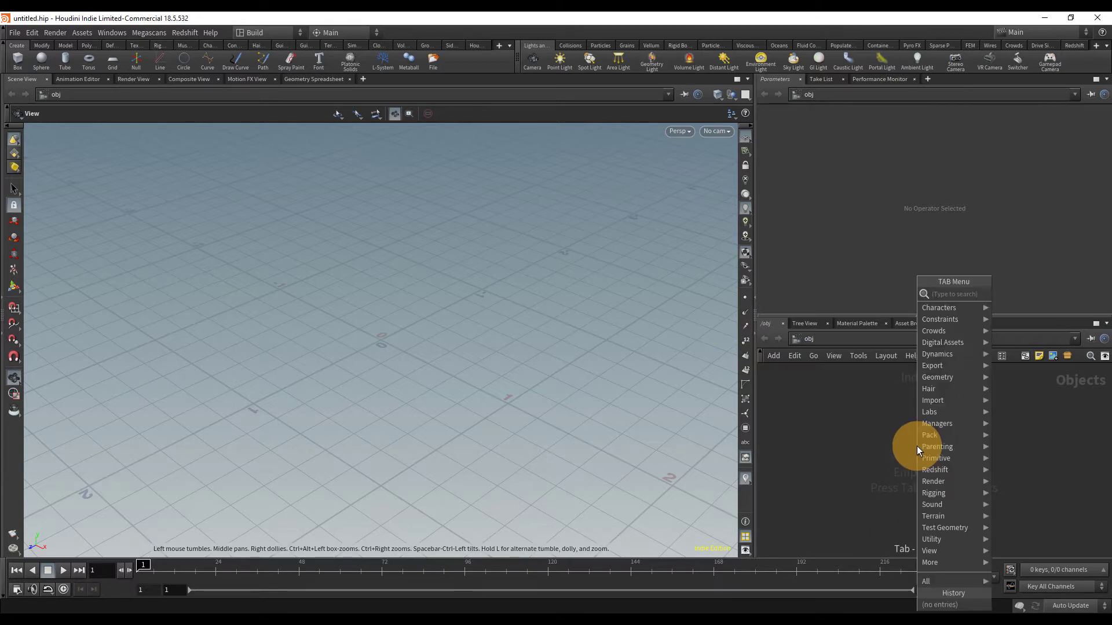
text(ge)
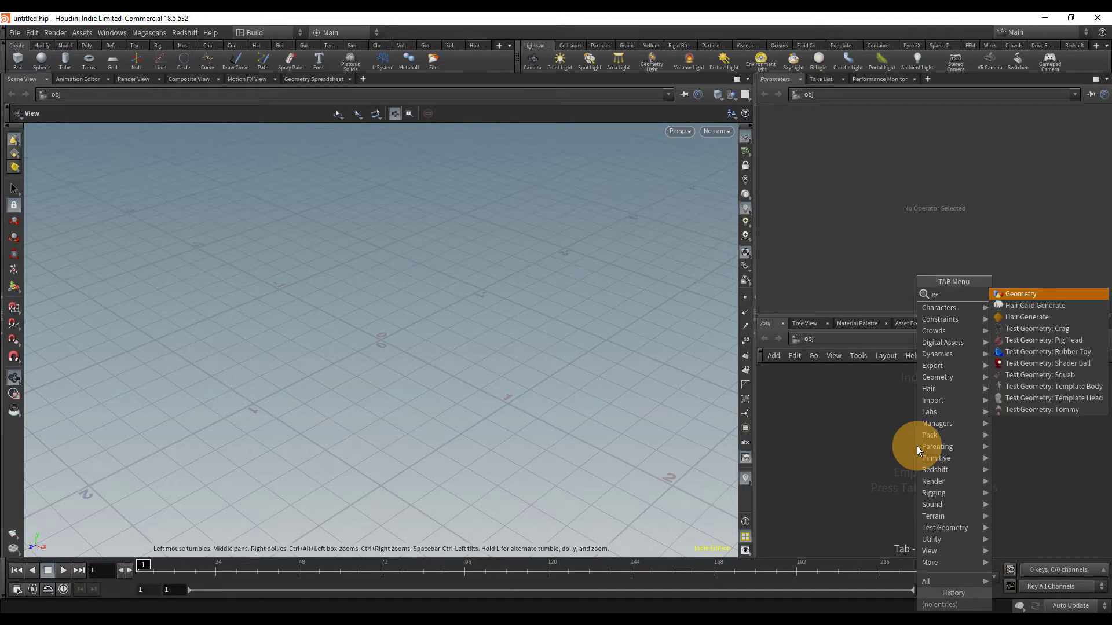
key(Return)
click(916, 446)
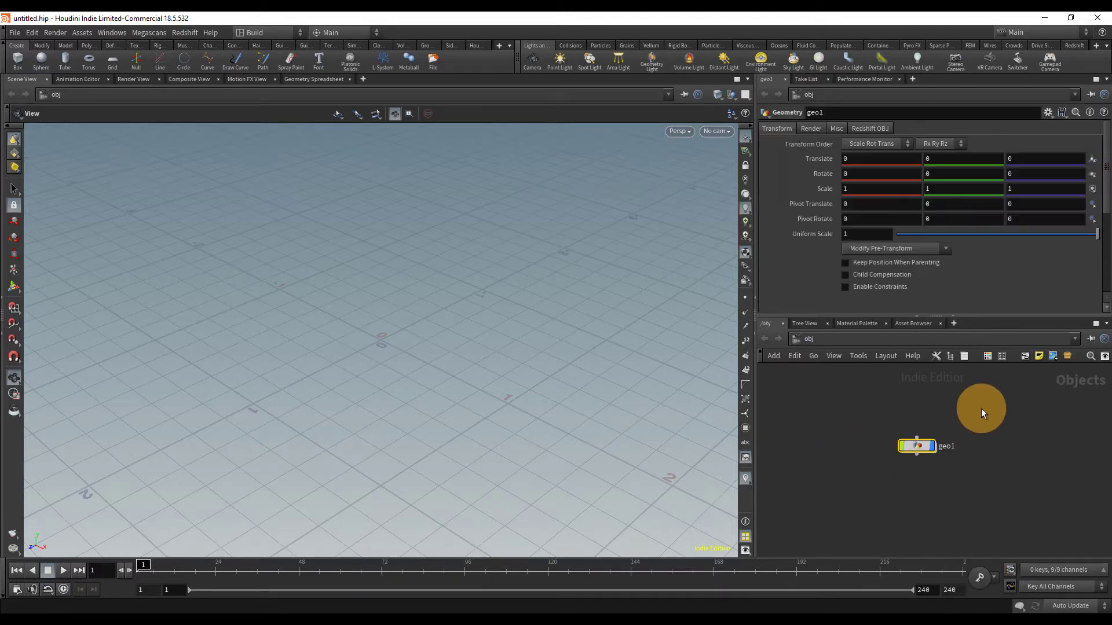
Rename the geometry object to setup and save the scene as enprogress.hiplc
scroll(918, 467, up, 3)
double_click(982, 429)
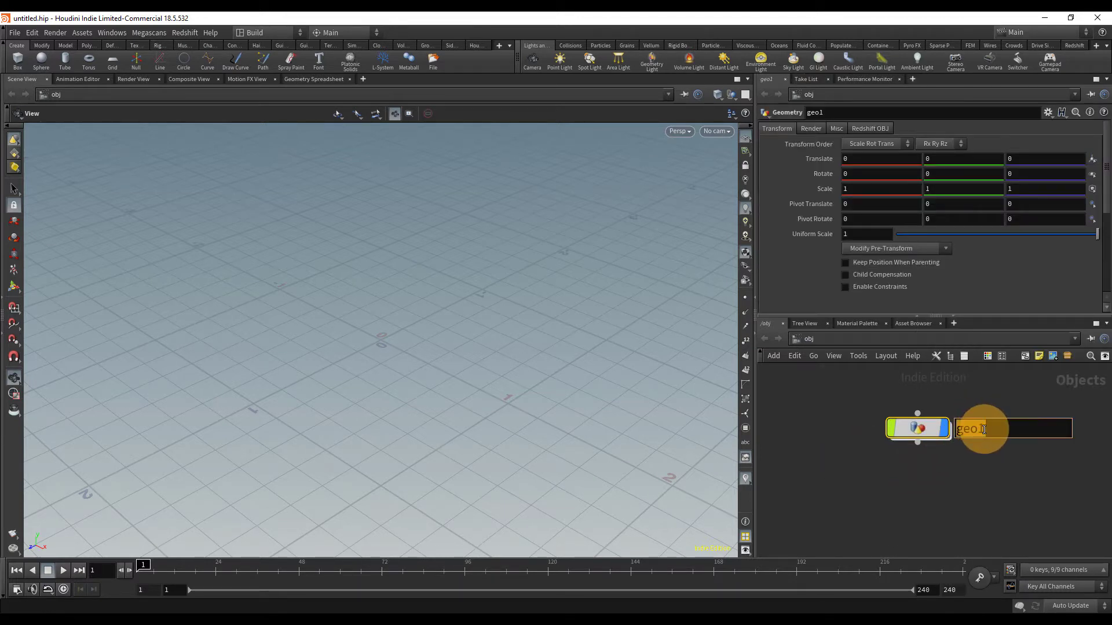
text(setup)
key(Return)
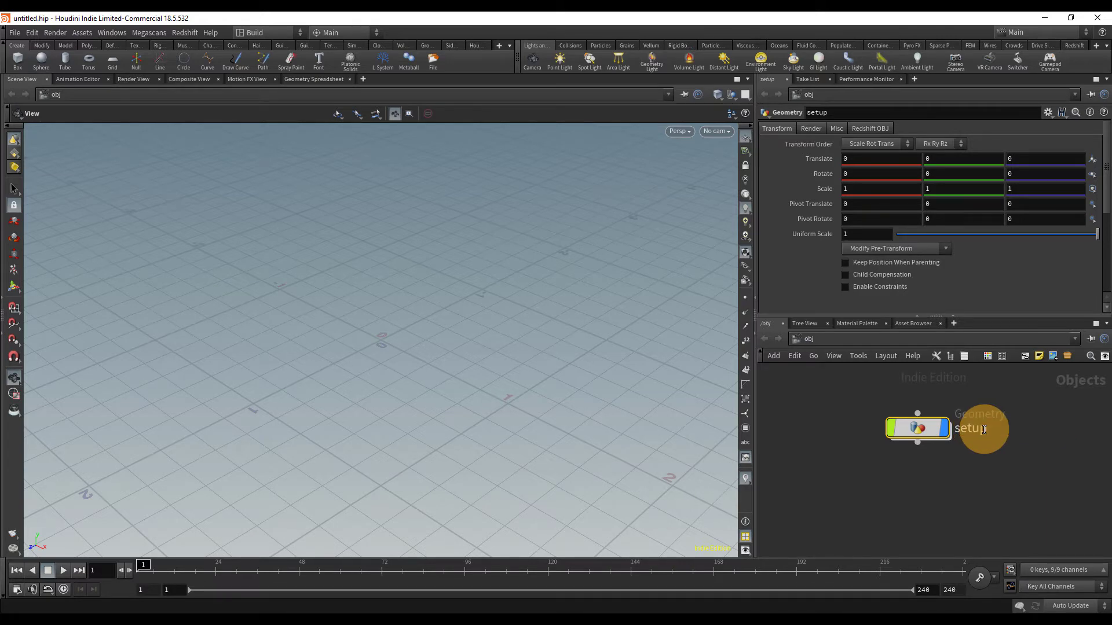
key(ctrl+s)
drag(773, 303, 511, 153)
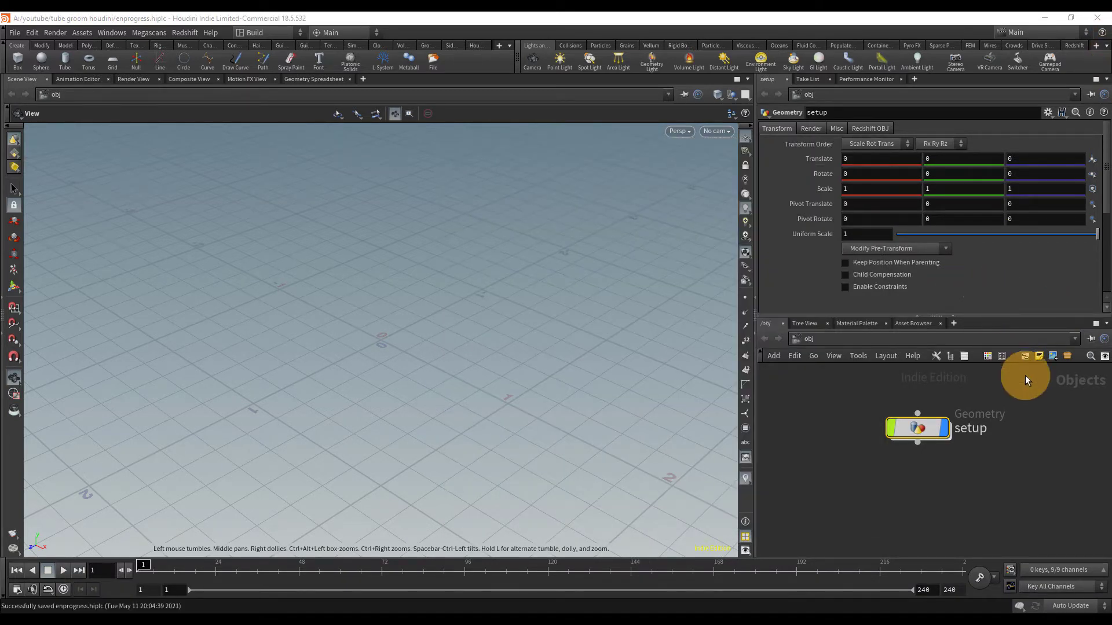
Inside the setup object, add a Test Geometry: Pig Head node and frame the head in the viewport
double_click(927, 428)
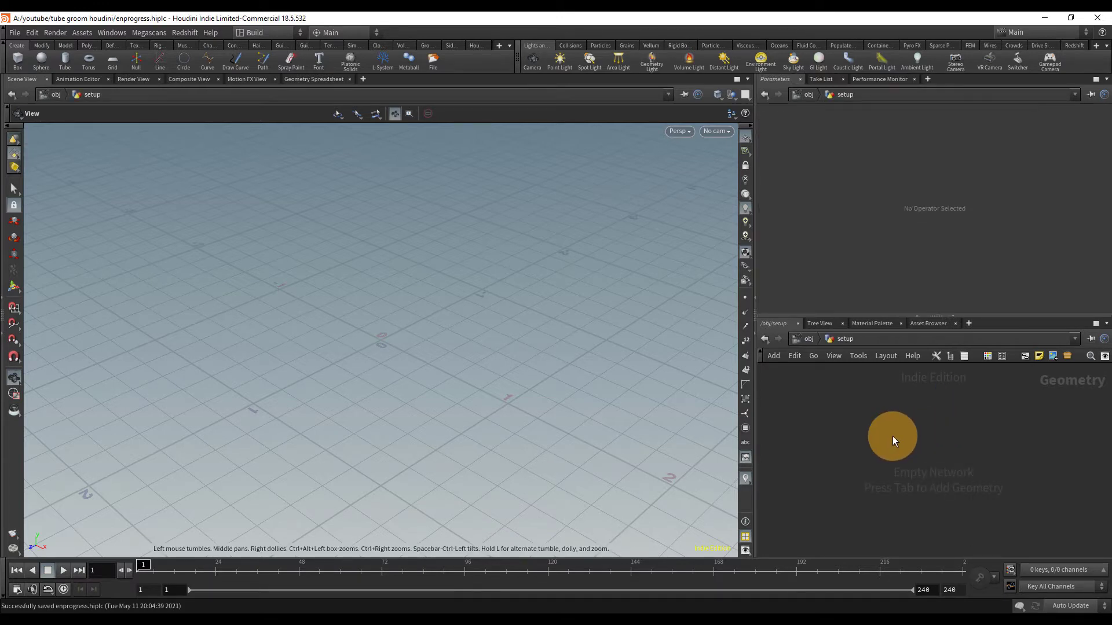
key(Tab)
text(pig)
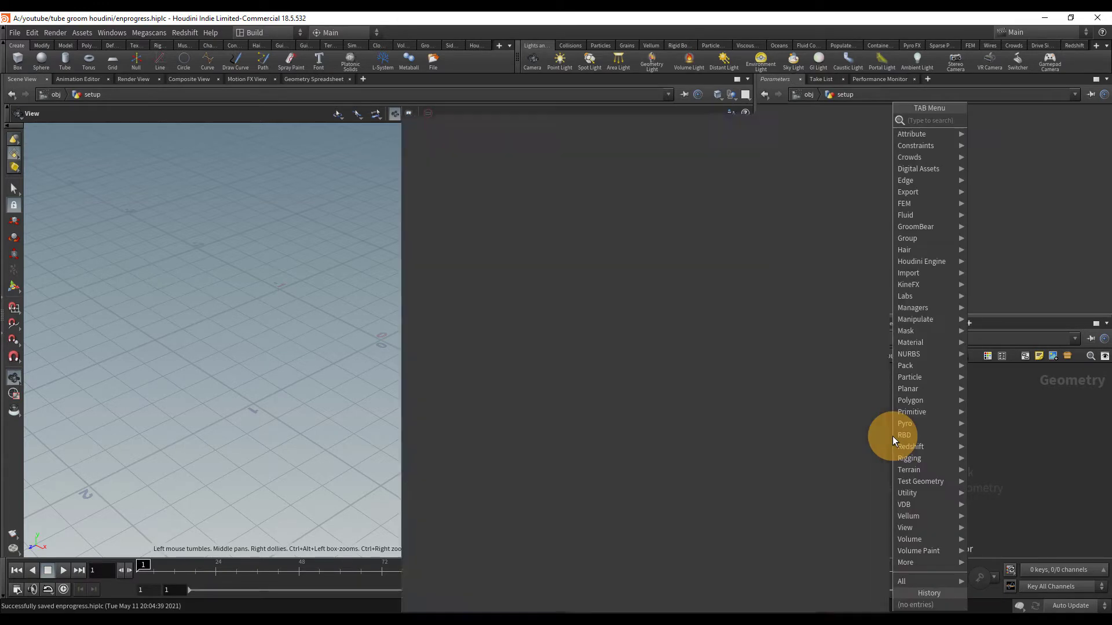
key(Return)
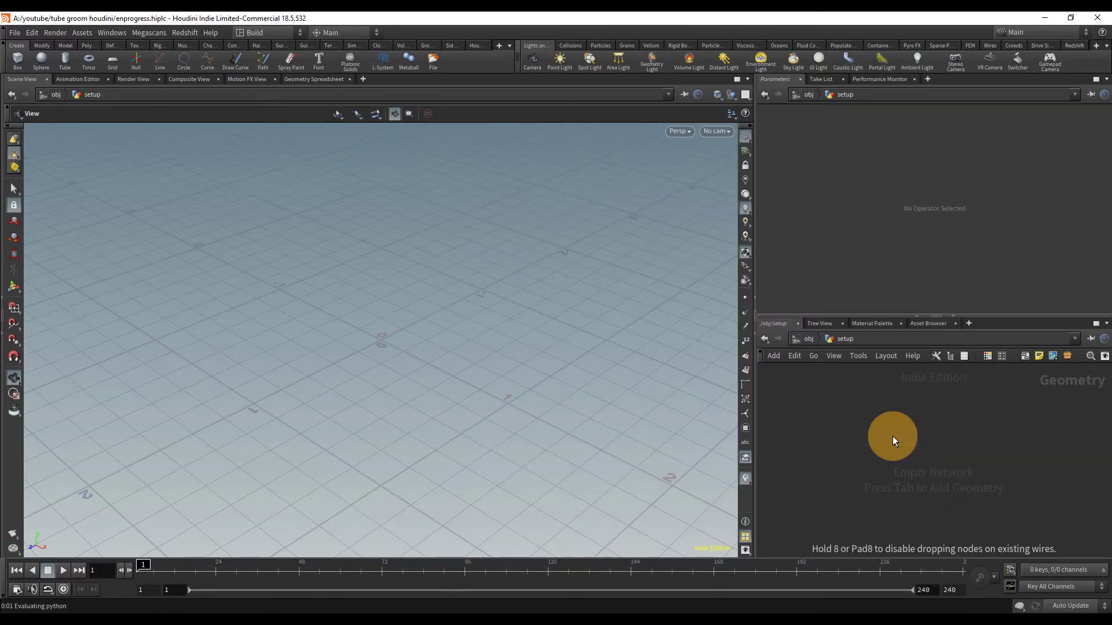
click(892, 436)
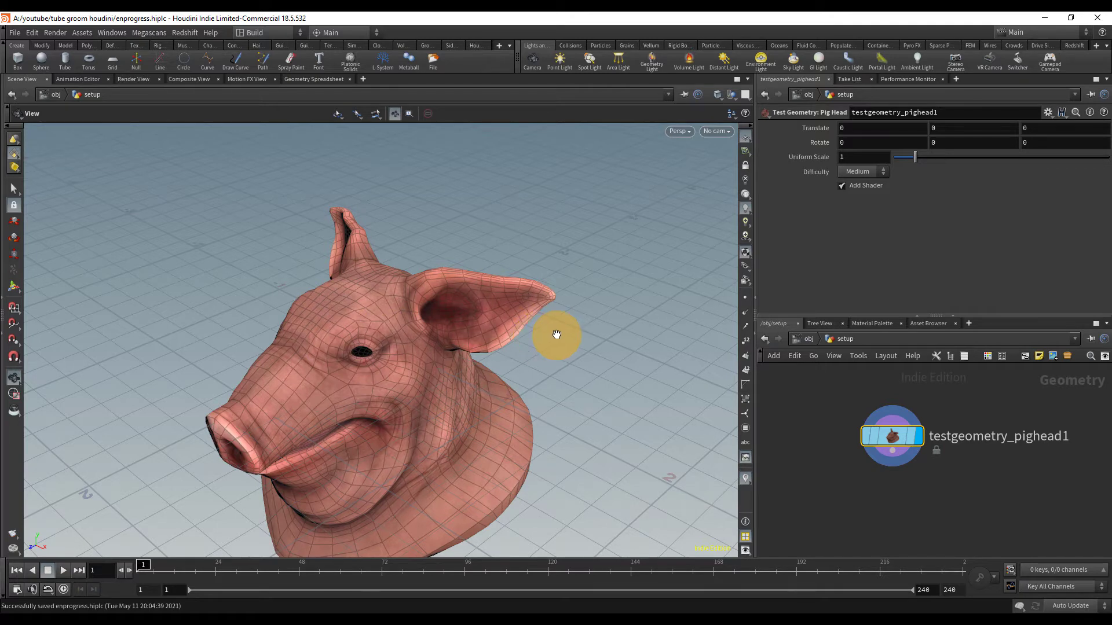
drag(520, 389, 471, 337)
key(f)
middle_drag(471, 338, 513, 315)
drag(513, 315, 502, 300)
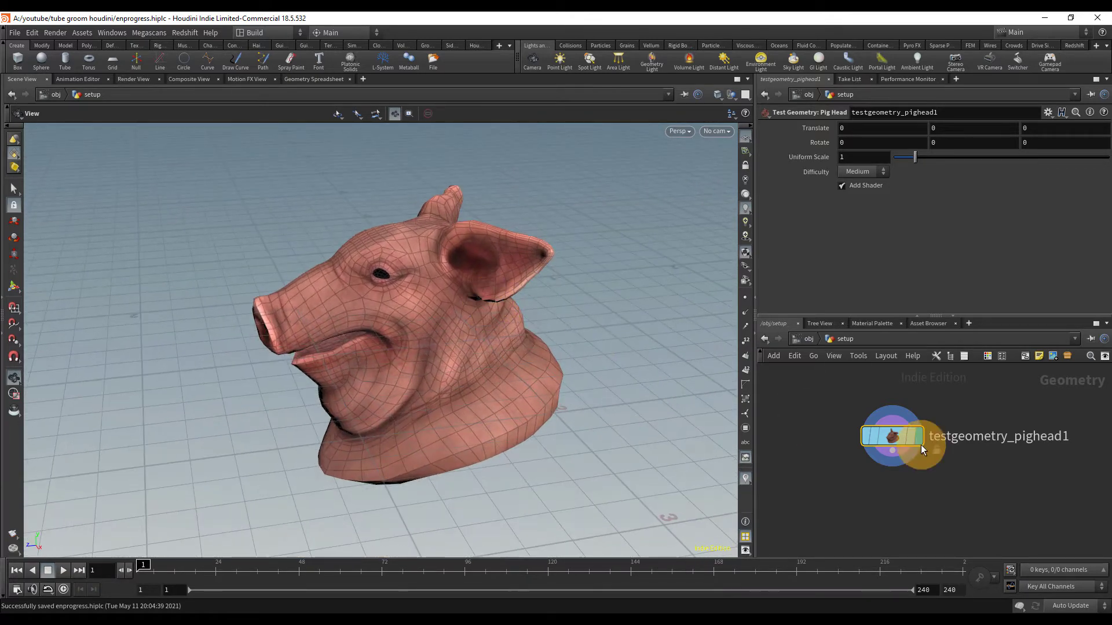
Add a Circle node beside the pig head node
middle_drag(816, 482, 873, 469)
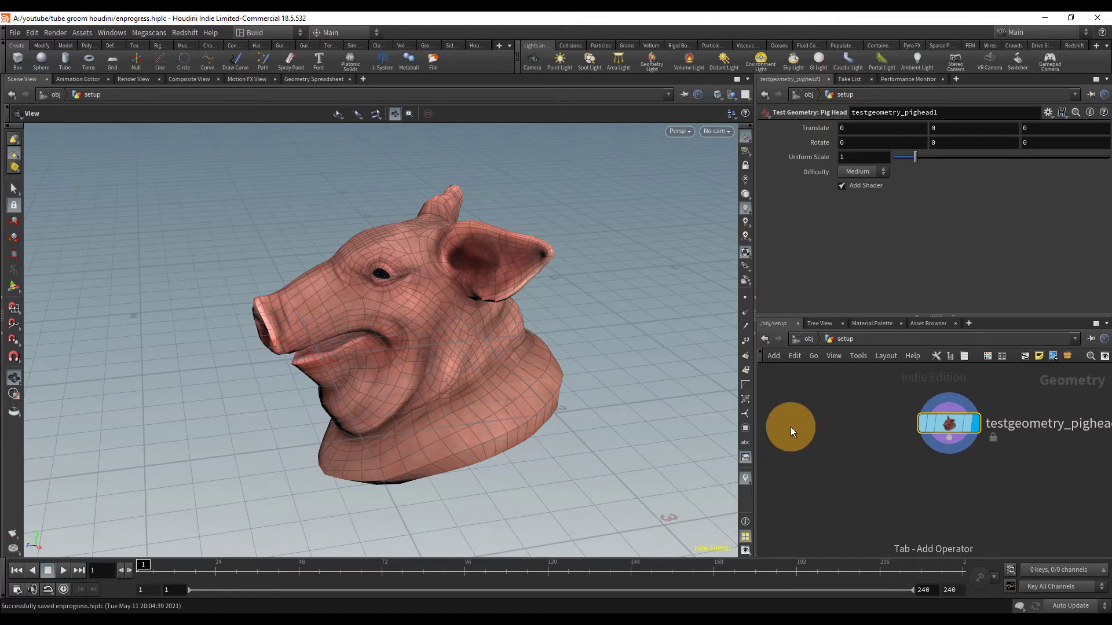
key(Tab)
text(cu)
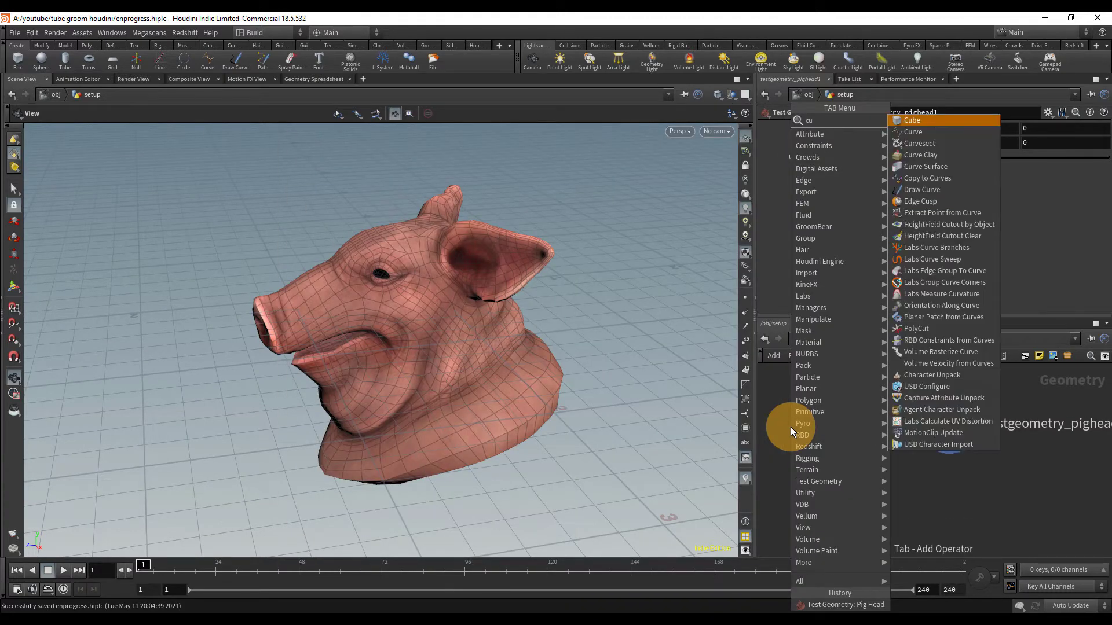
key(BackSpace)
text(i)
key(Return)
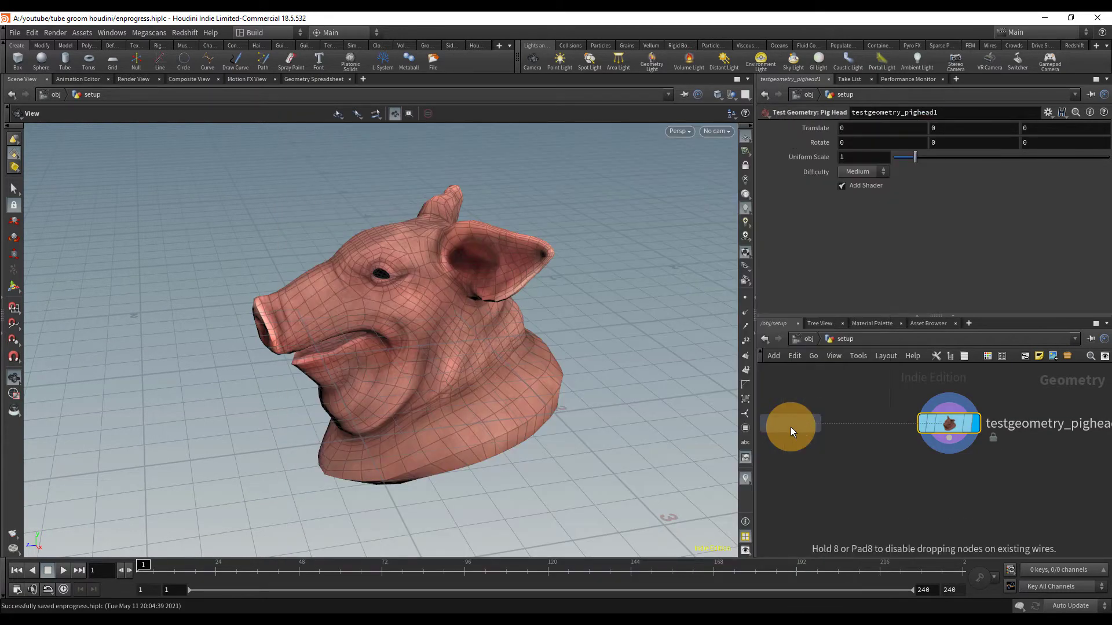
click(790, 426)
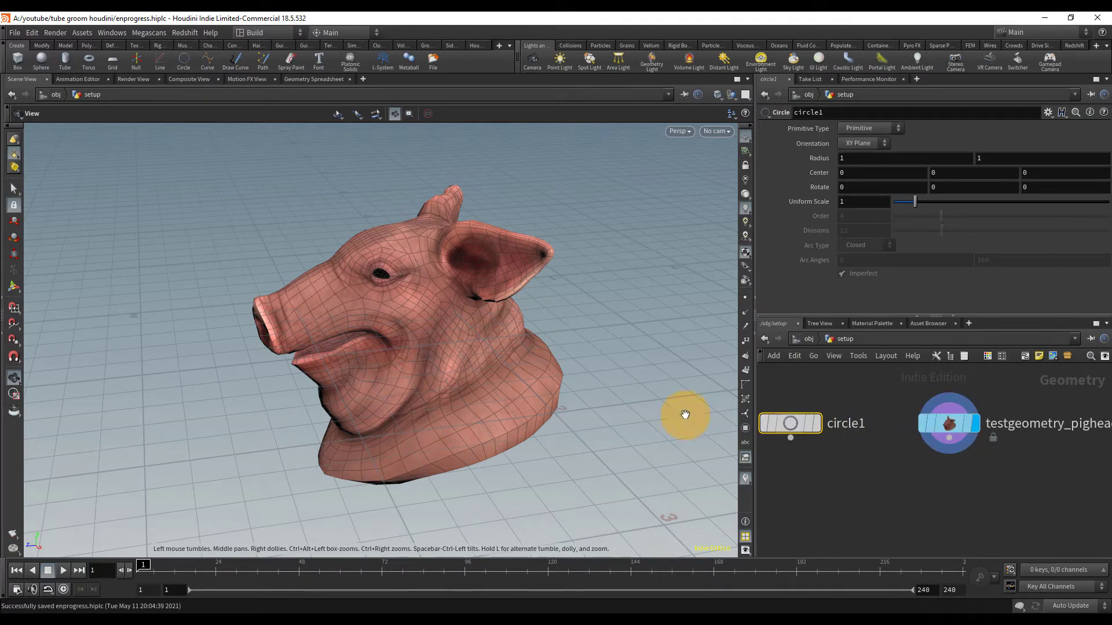
Display the circle node and template the pig head node as a wireframe reference
drag(641, 311, 682, 397)
drag(566, 372, 550, 342)
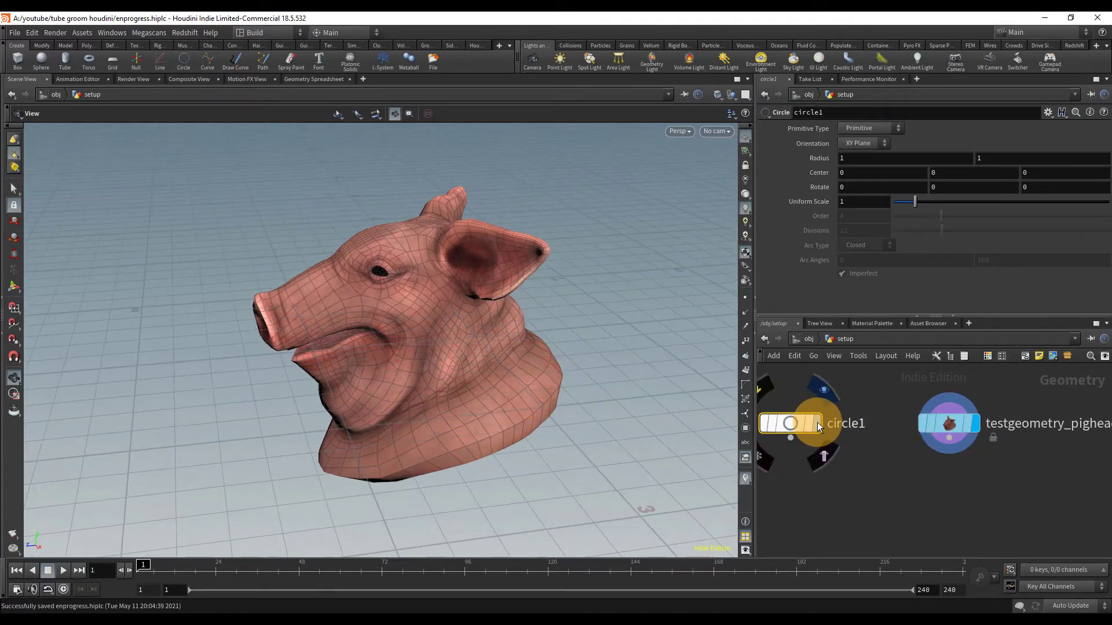
click(818, 424)
mouse_move(965, 430)
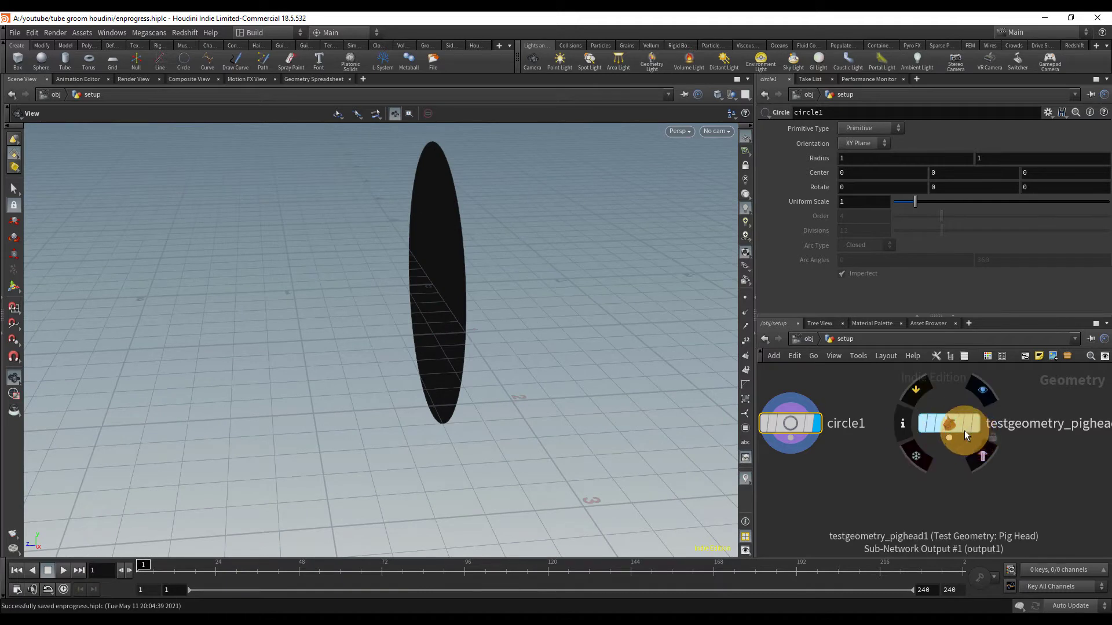
click(982, 455)
drag(397, 210, 499, 214)
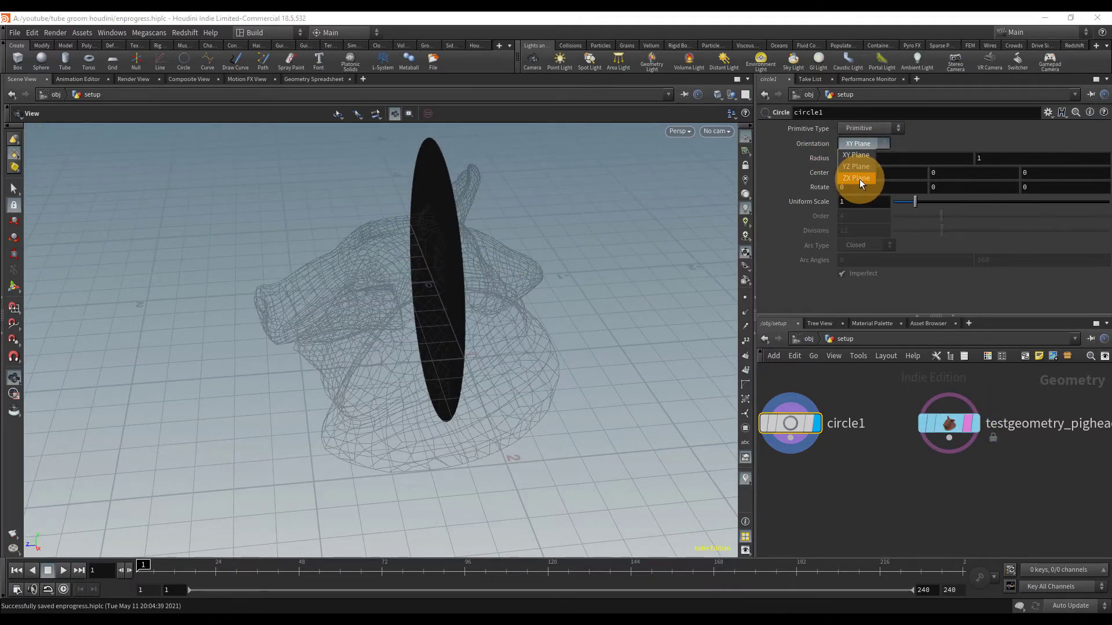
Set the circle's orientation to YZ Plane and its primitive type to Polygon
click(859, 179)
click(867, 166)
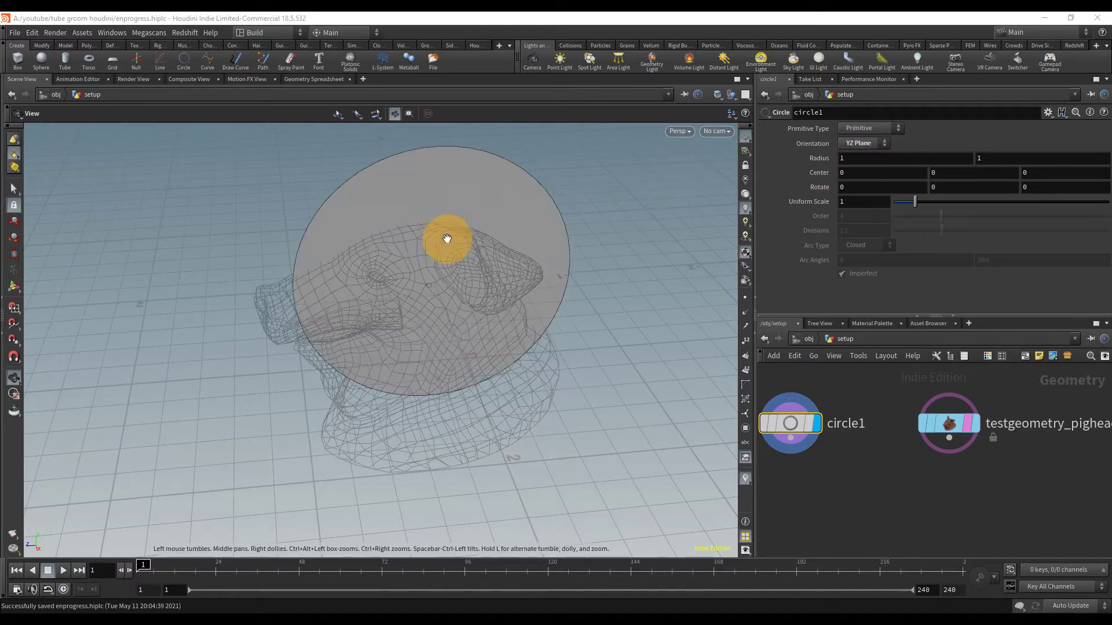
drag(414, 251, 446, 220)
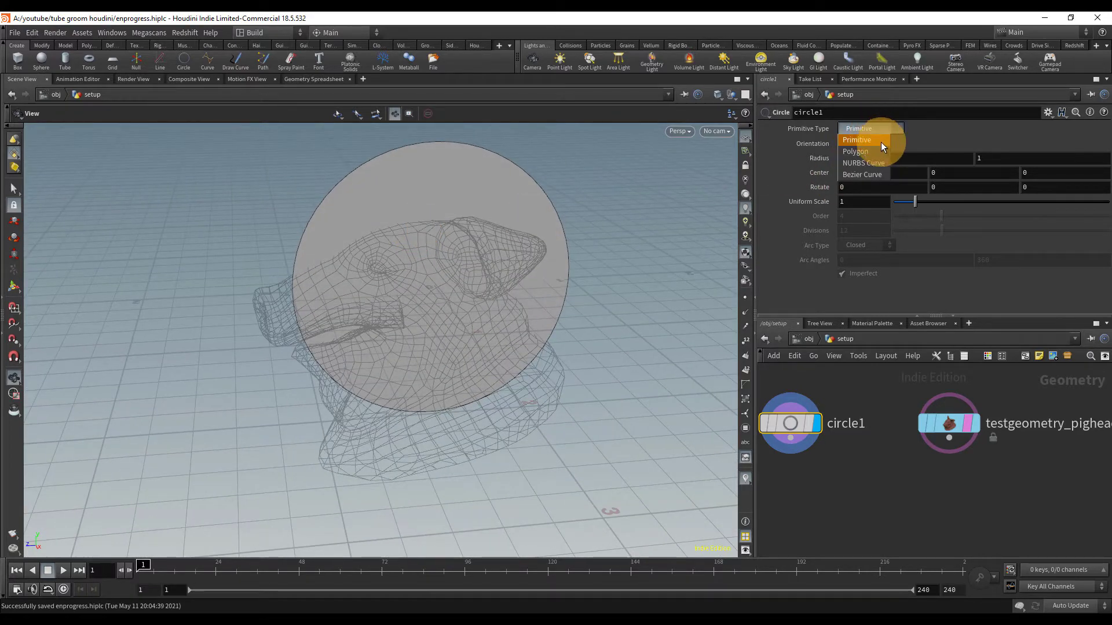
click(873, 151)
middle_drag(529, 253, 500, 266)
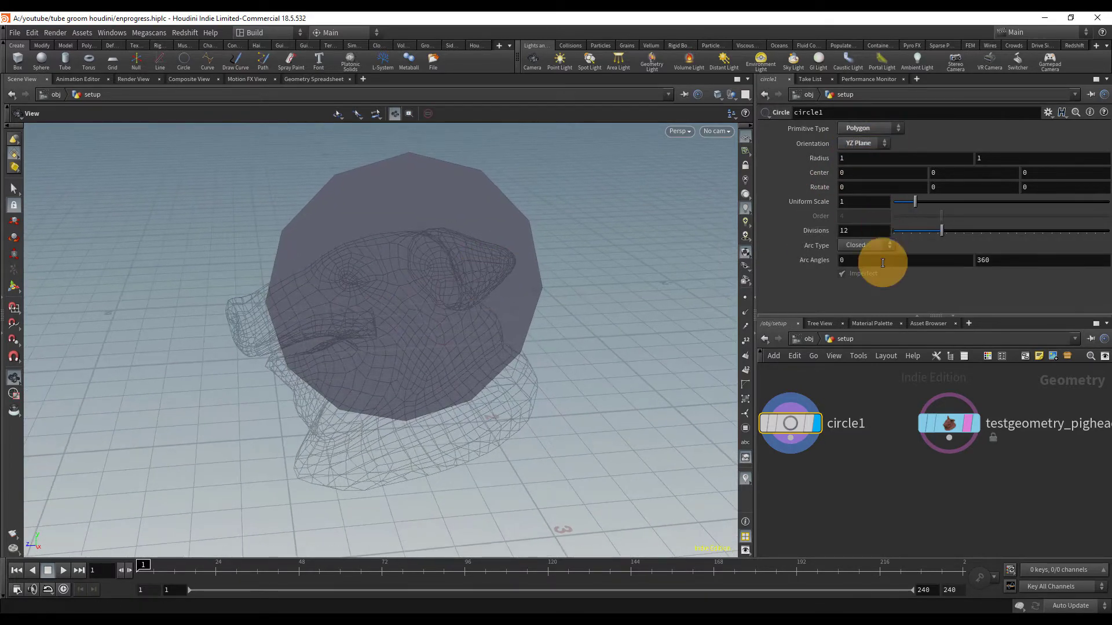
Set the circle's arc type to Open Arc and its divisions to 18
click(879, 249)
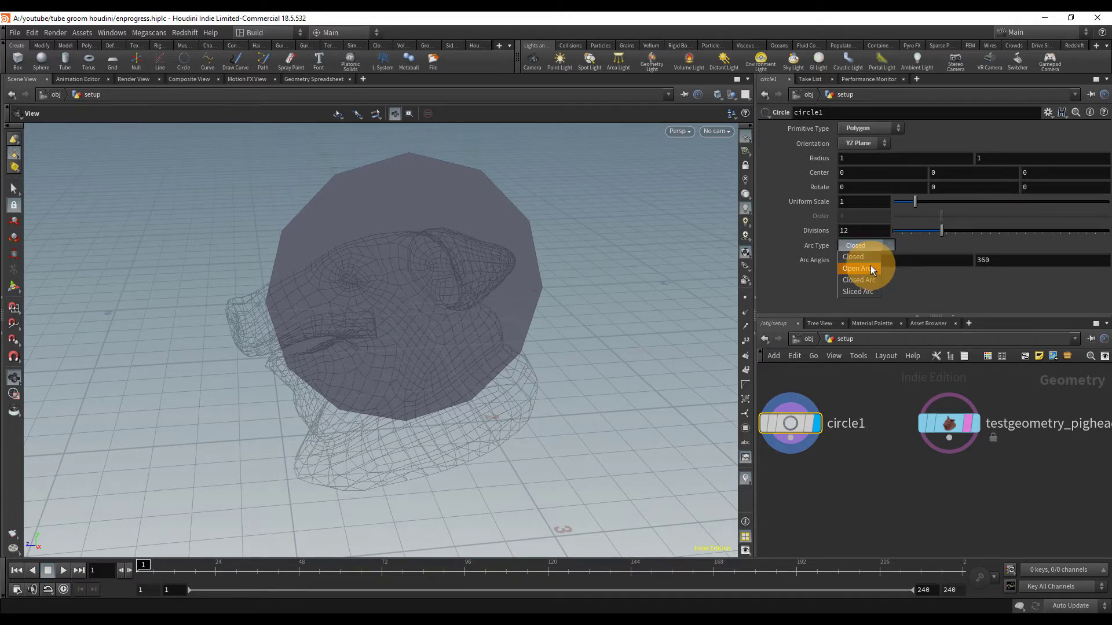
click(870, 269)
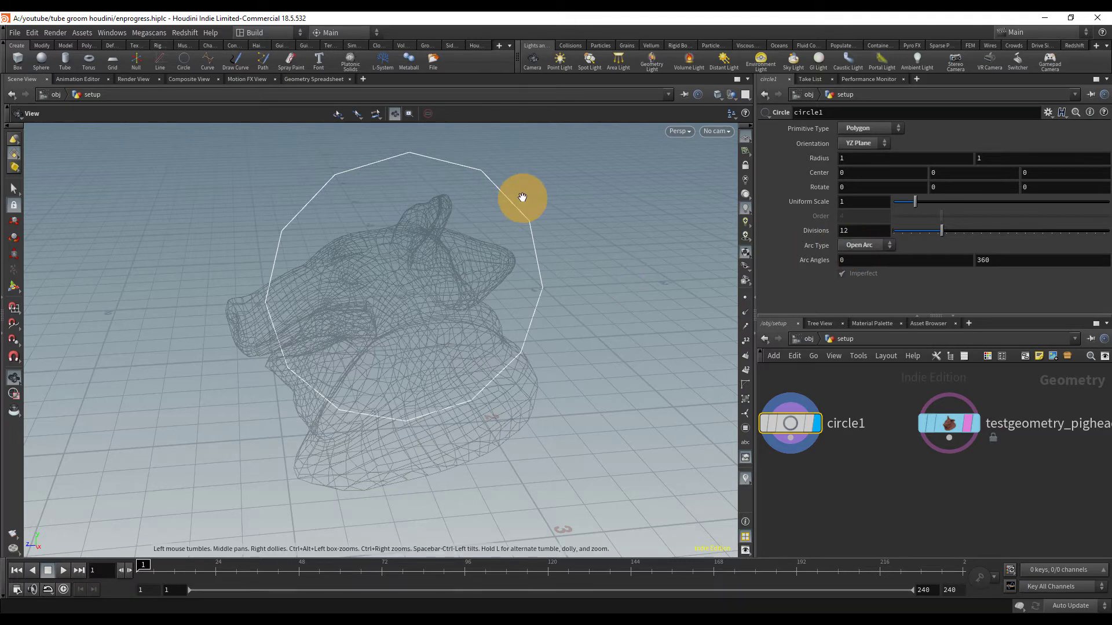
middle_drag(894, 476, 900, 487)
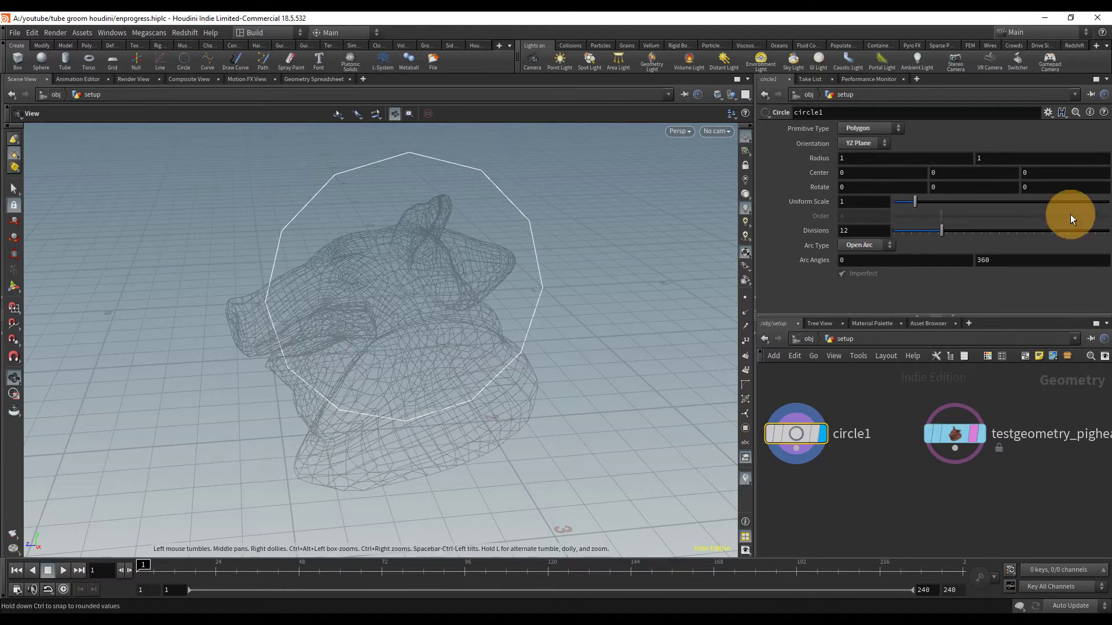
drag(870, 229, 778, 221)
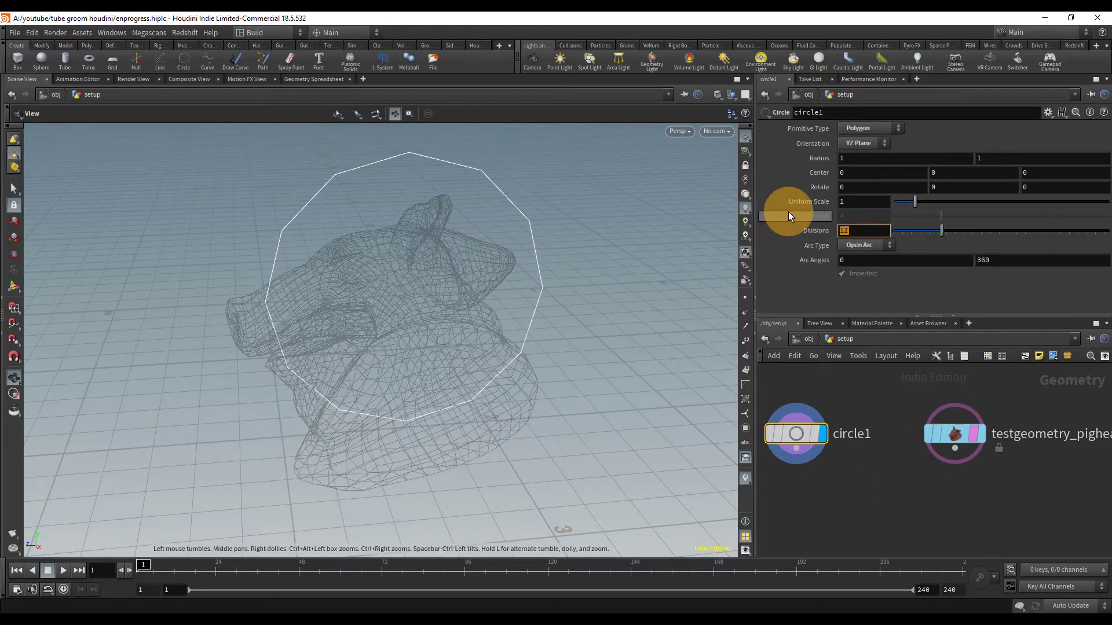
text(18)
key(Return)
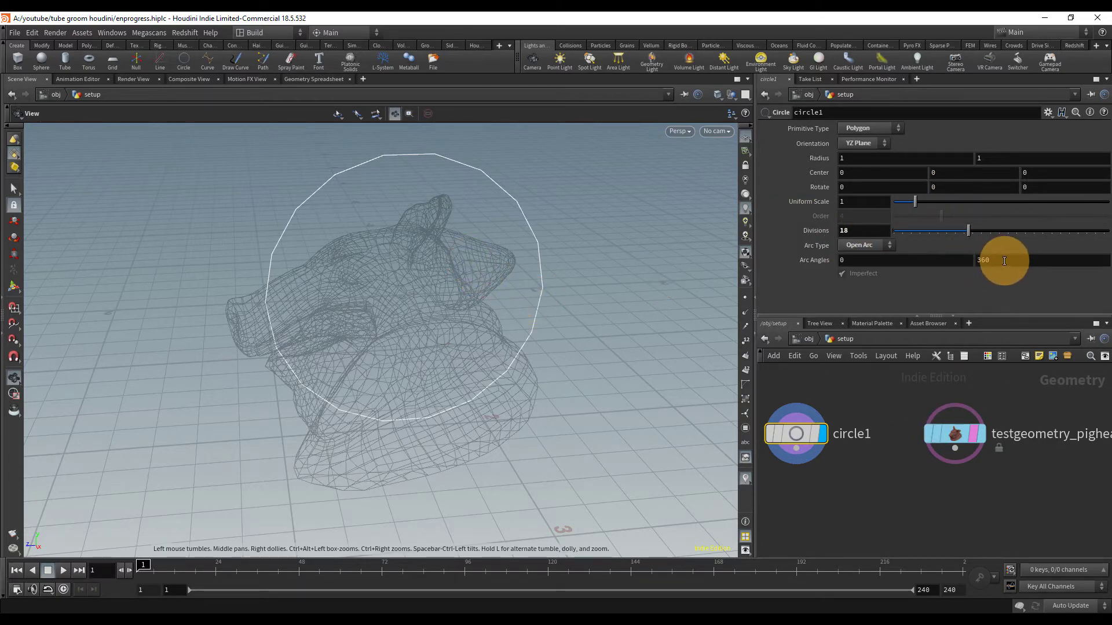
Set the circle's end arc angle to 105
drag(1004, 261, 921, 255)
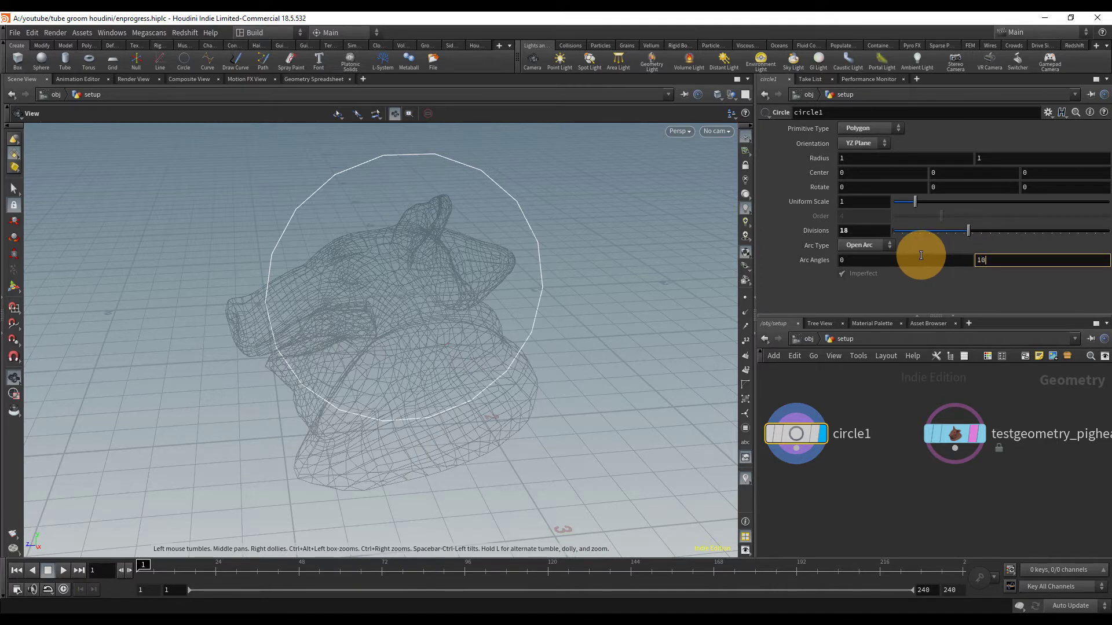
text(105)
key(Return)
middle_drag(347, 349, 363, 385)
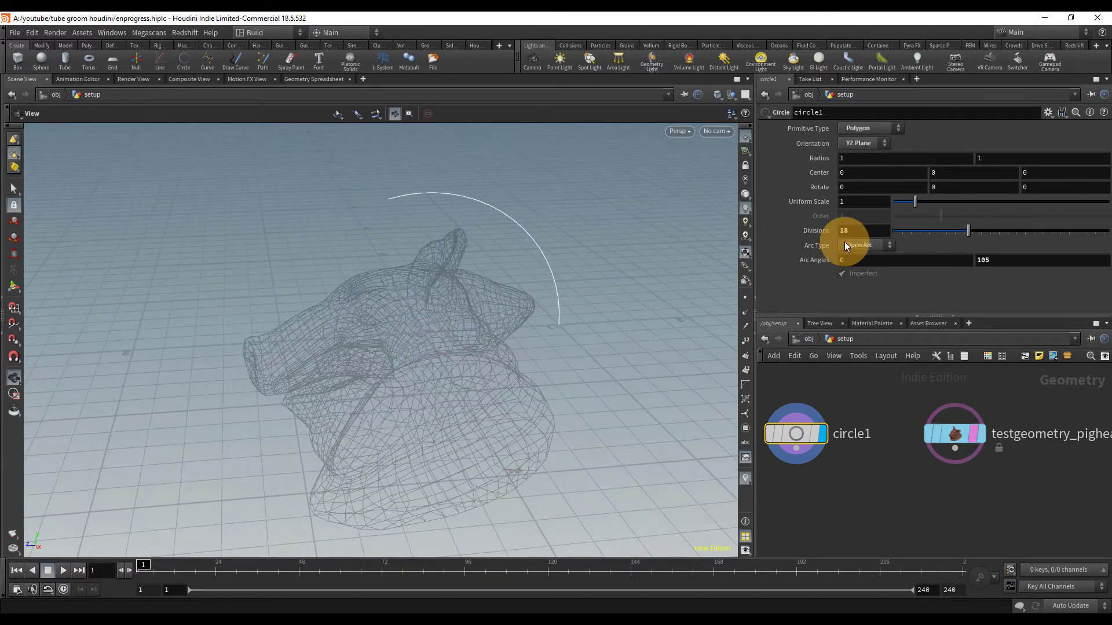
Rotate the arc to about 25.6 degrees around X so it curves over the top of the pig head
drag(400, 359, 407, 275)
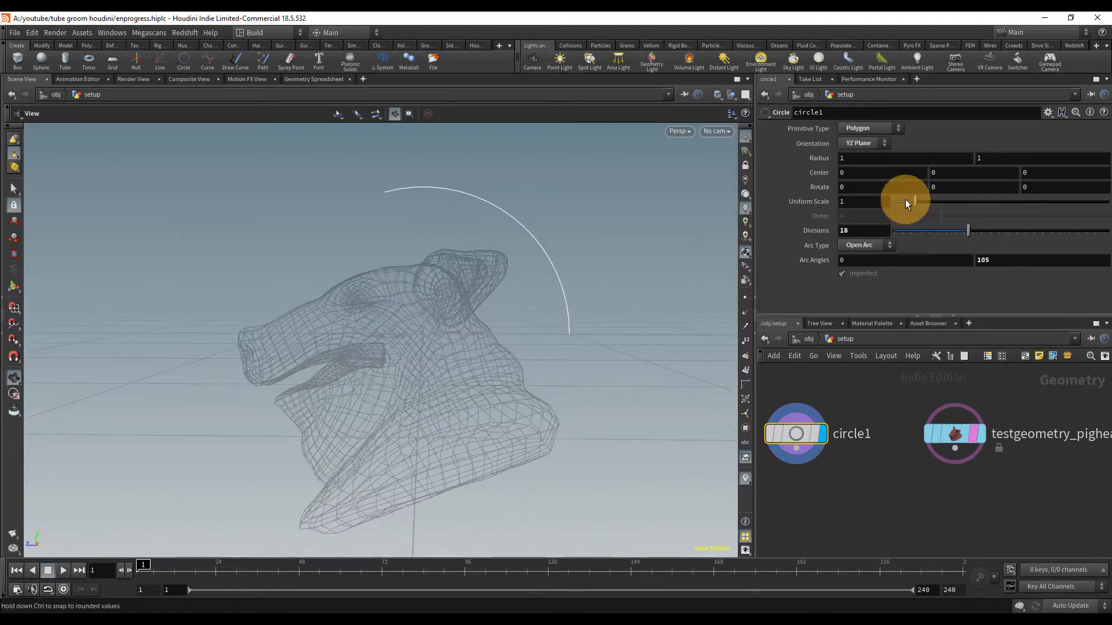
middle_drag(868, 191, 1042, 199)
middle_drag(888, 186, 877, 185)
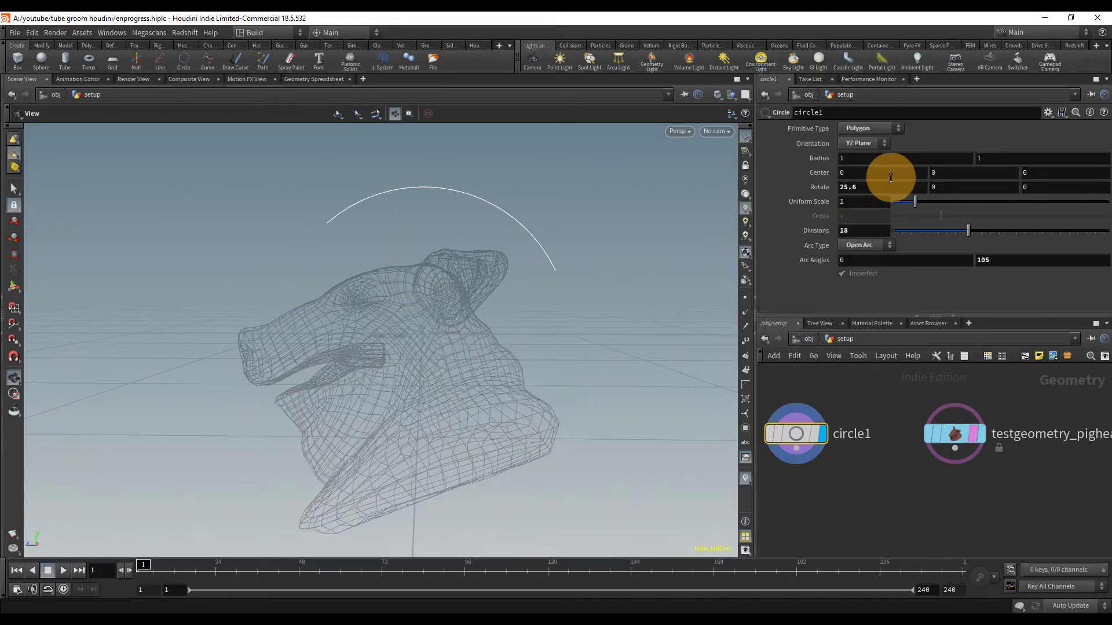
Lower the arc to a center Y of about -0.35 and reduce its uniform scale to 0.67
click(18, 287)
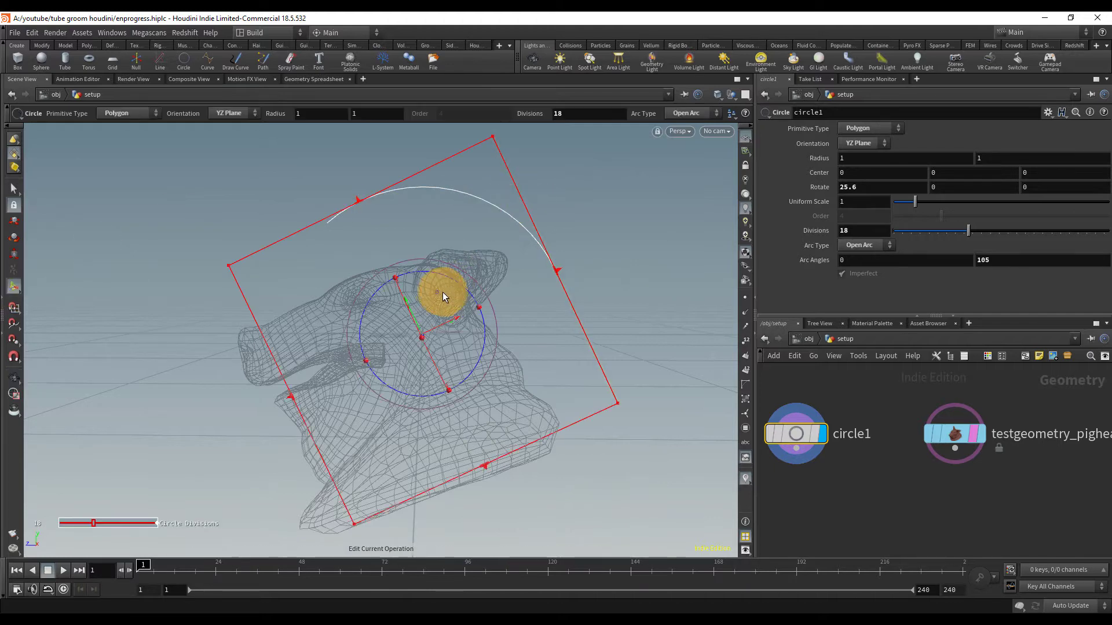
alt+right_drag(445, 297, 556, 299)
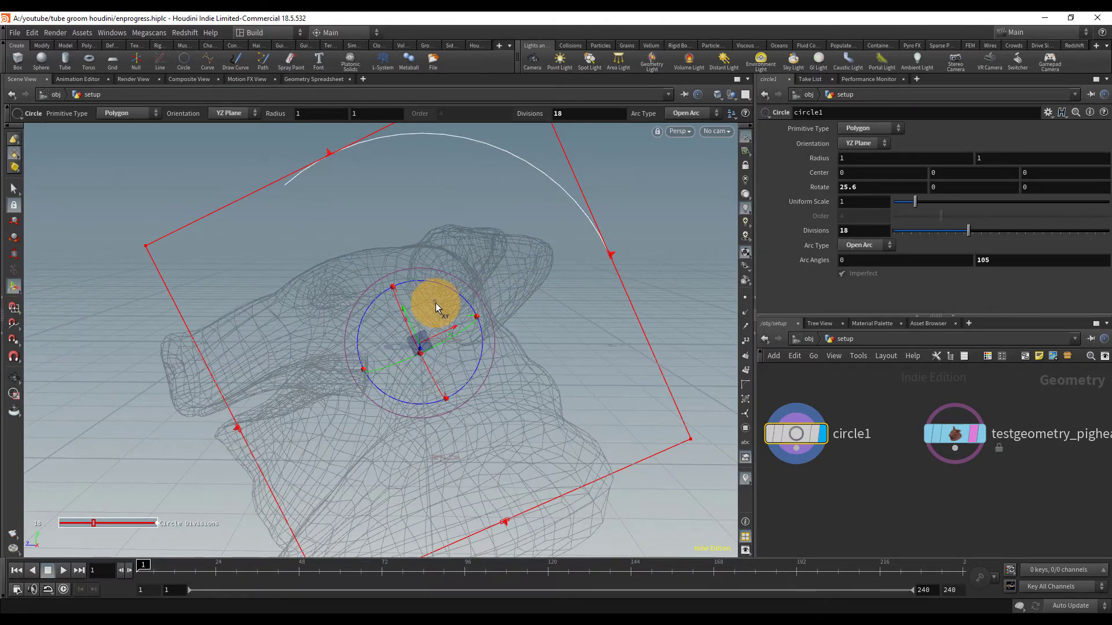
drag(436, 303, 434, 374)
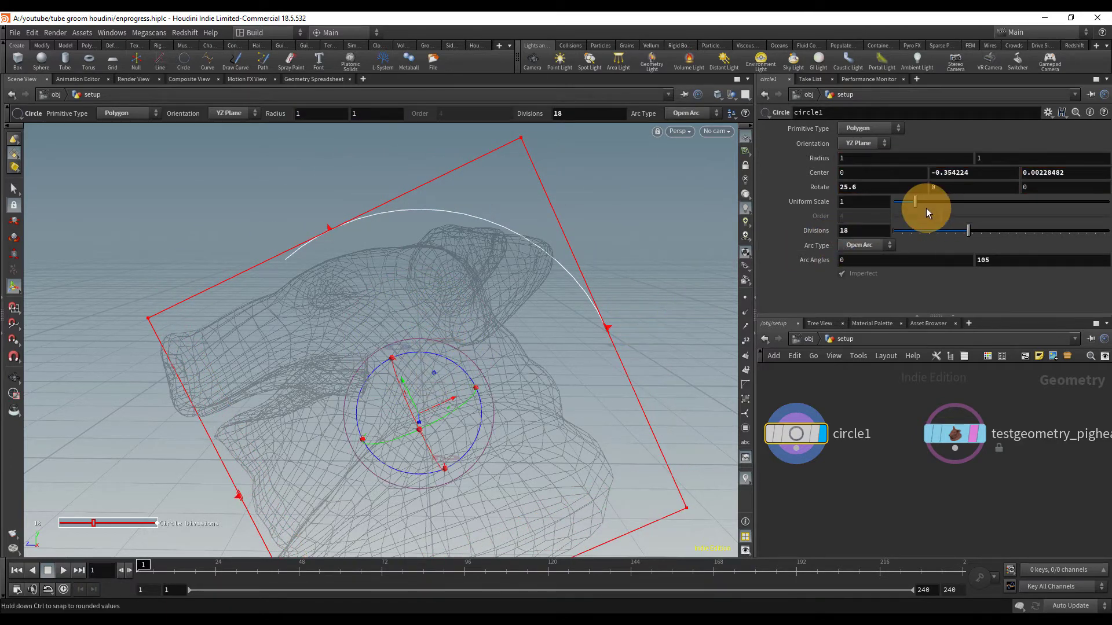
drag(911, 205, 908, 205)
In the right side view, reposition the arc's center to about -0.08 in Y and 0.12 in Z, just above the head
key(space+3)
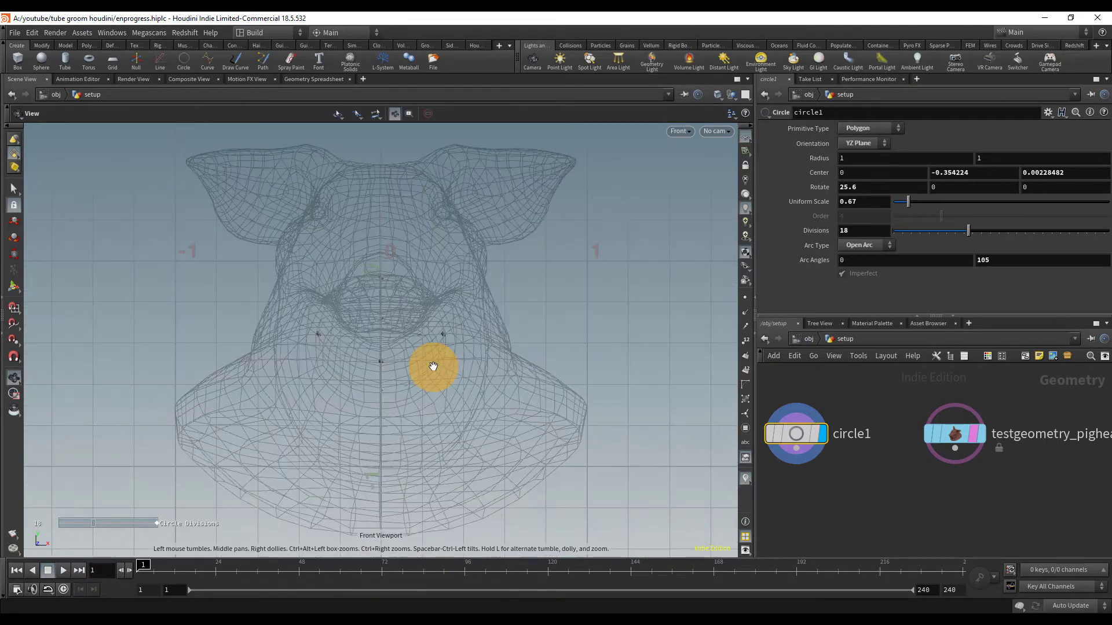
key(space+2)
key(space+3)
key(space+4)
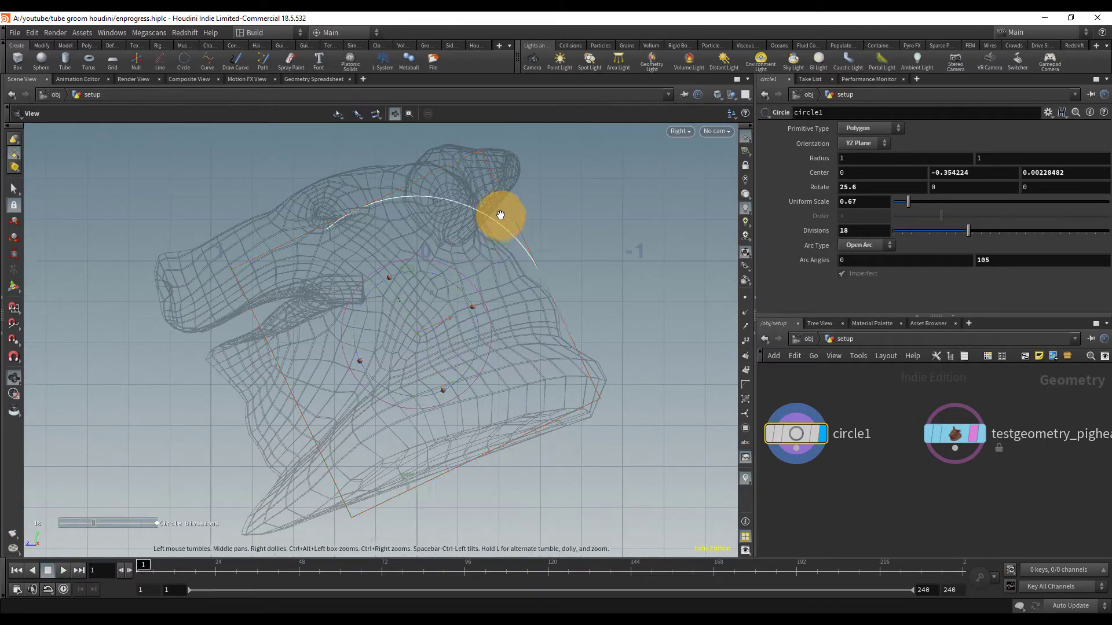
scroll(499, 215, down, 3)
middle_drag(480, 295, 472, 397)
scroll(469, 394, up, 4)
drag(453, 411, 435, 339)
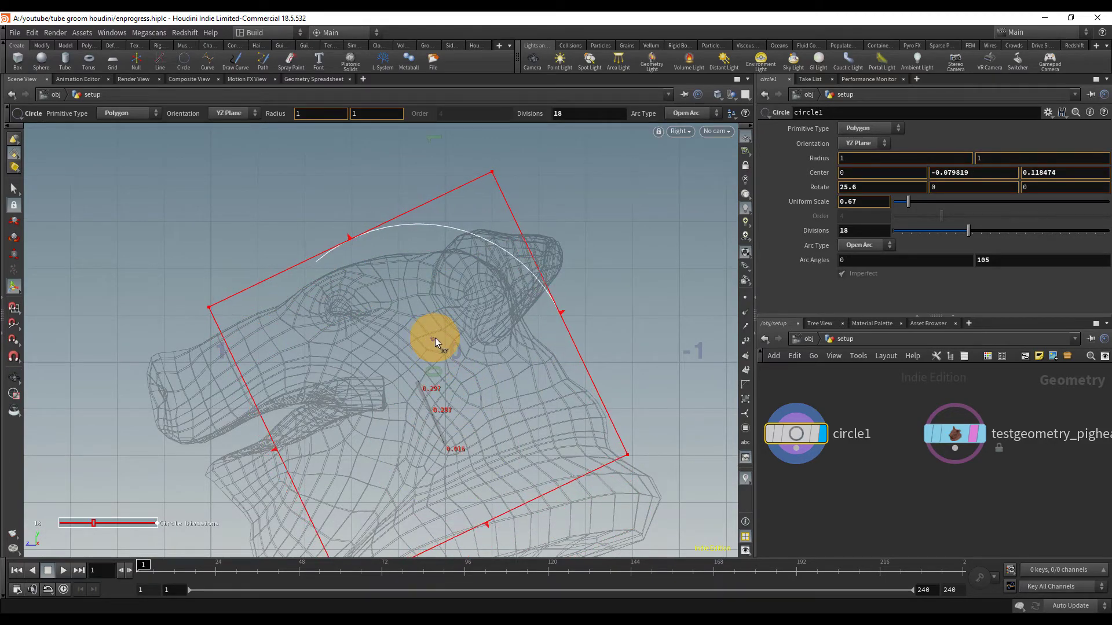
In the perspective view, rotate the arc to about 13.8 degrees around X to follow the scalp
key(space+1)
drag(440, 288, 570, 272)
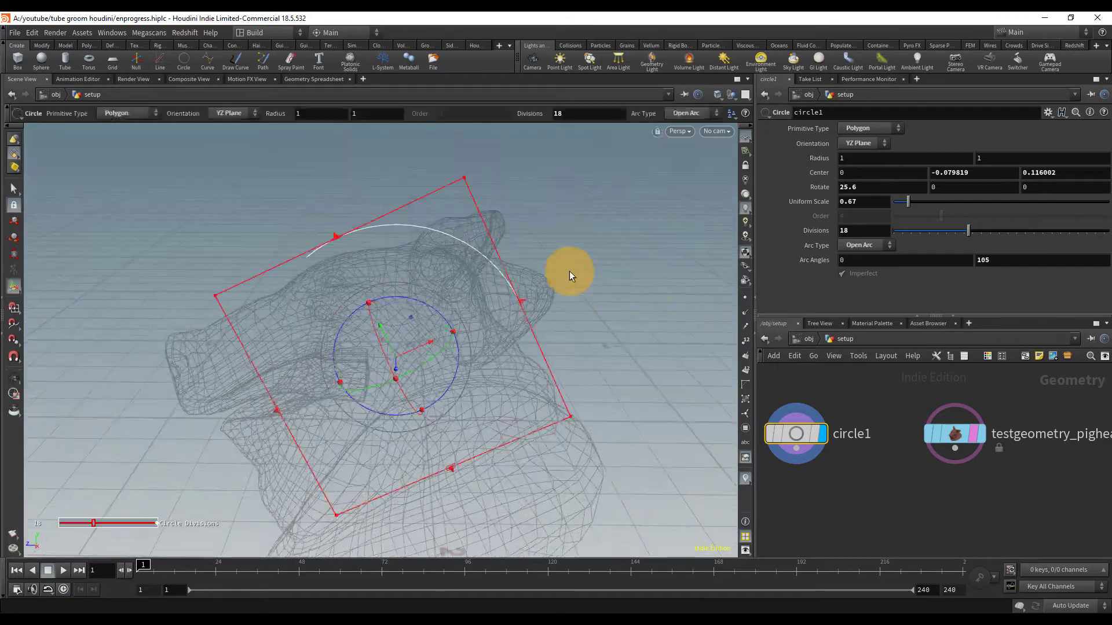
drag(412, 300, 426, 305)
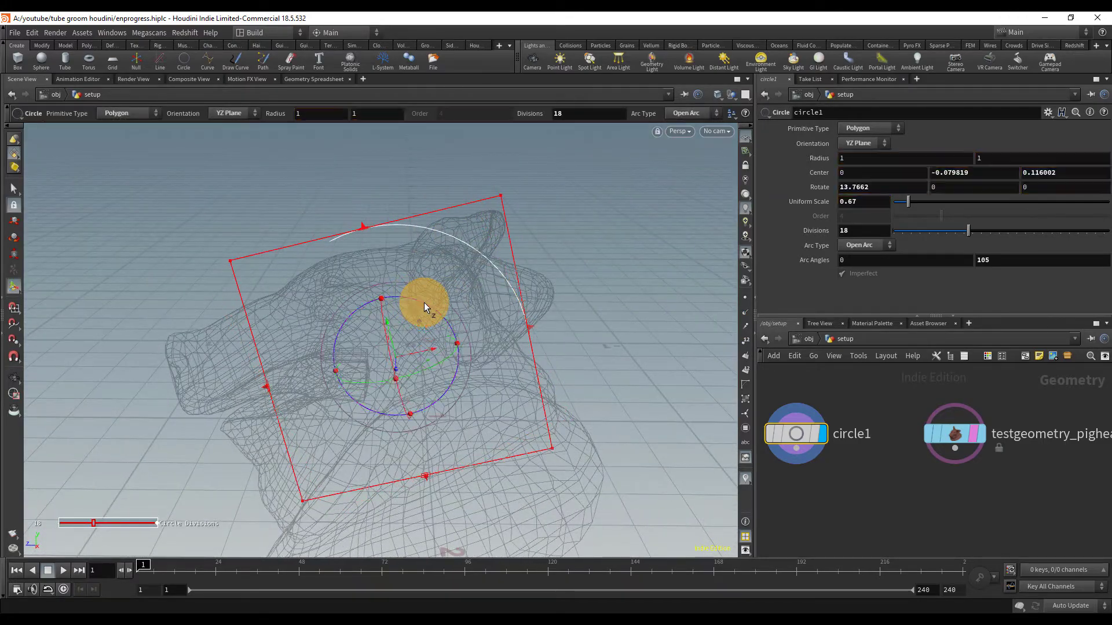
mouse_move(521, 254)
mouse_down()
mouse_move(514, 196)
mouse_move(512, 214)
mouse_move(540, 247)
mouse_move(526, 259)
mouse_up()
key(Escape)
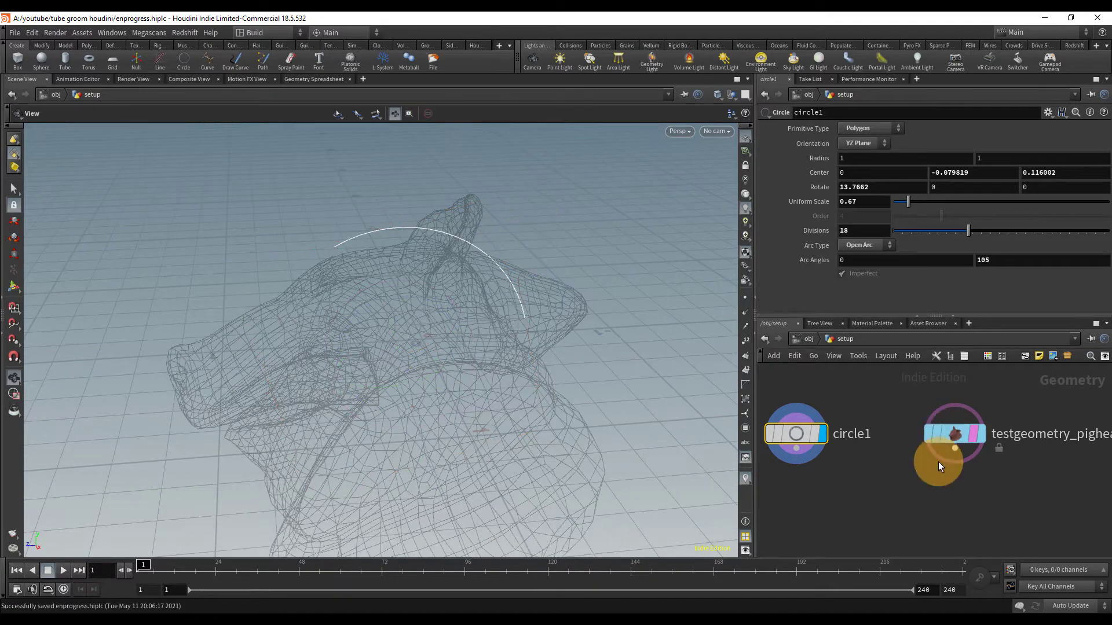
Add a Ray node, feeding the circle into its first input and the pig head into its second
scroll(891, 509, down, 2)
middle_drag(884, 524, 913, 459)
key(Tab)
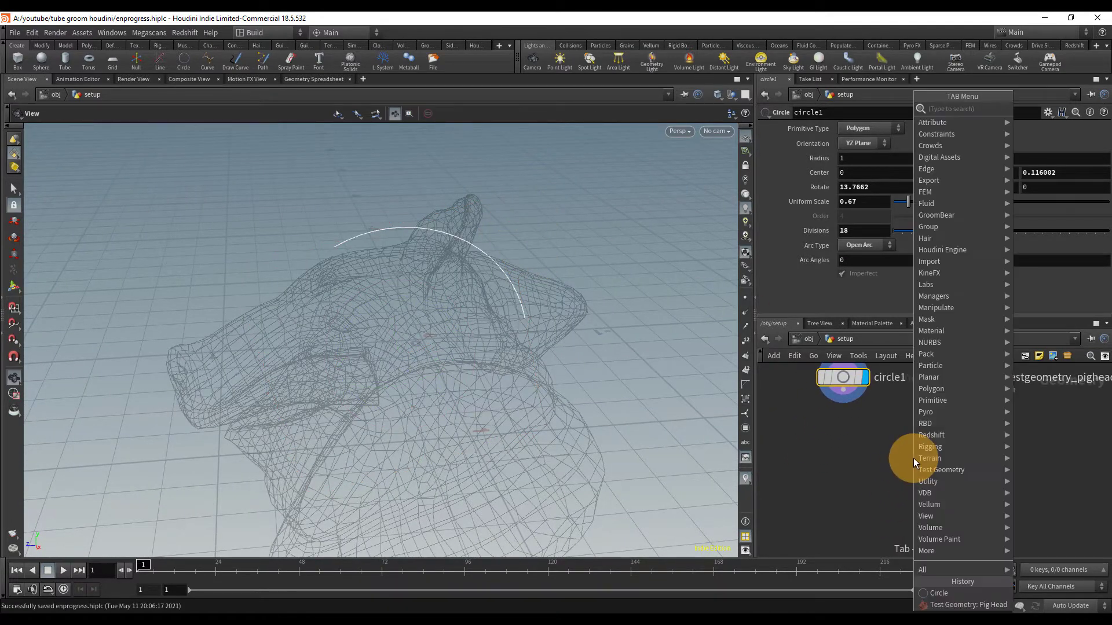
text(ray)
key(Return)
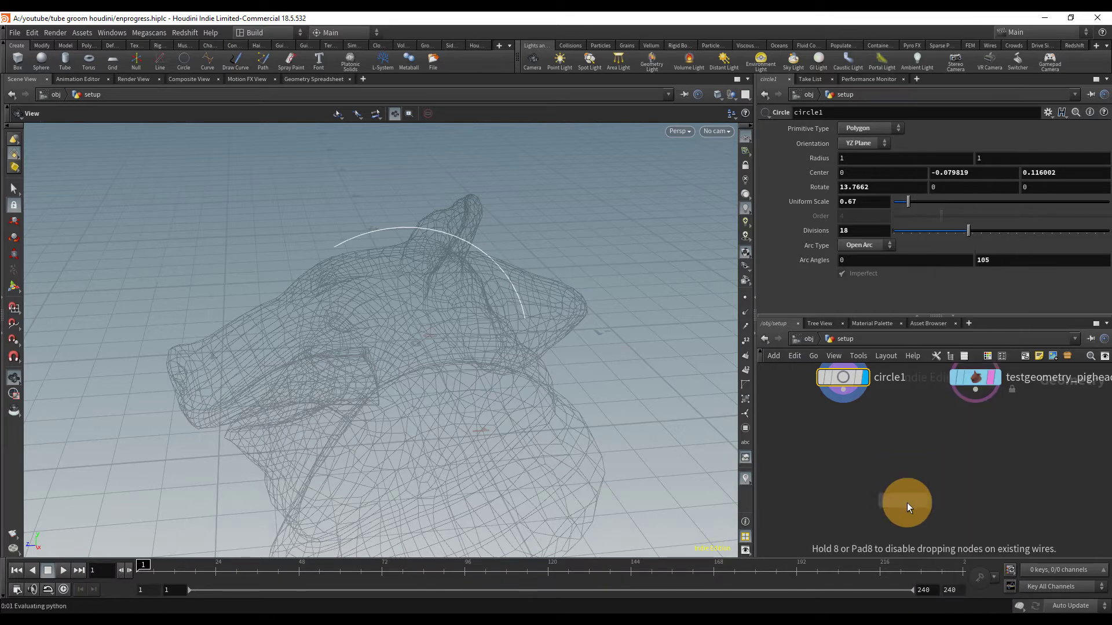
click(888, 457)
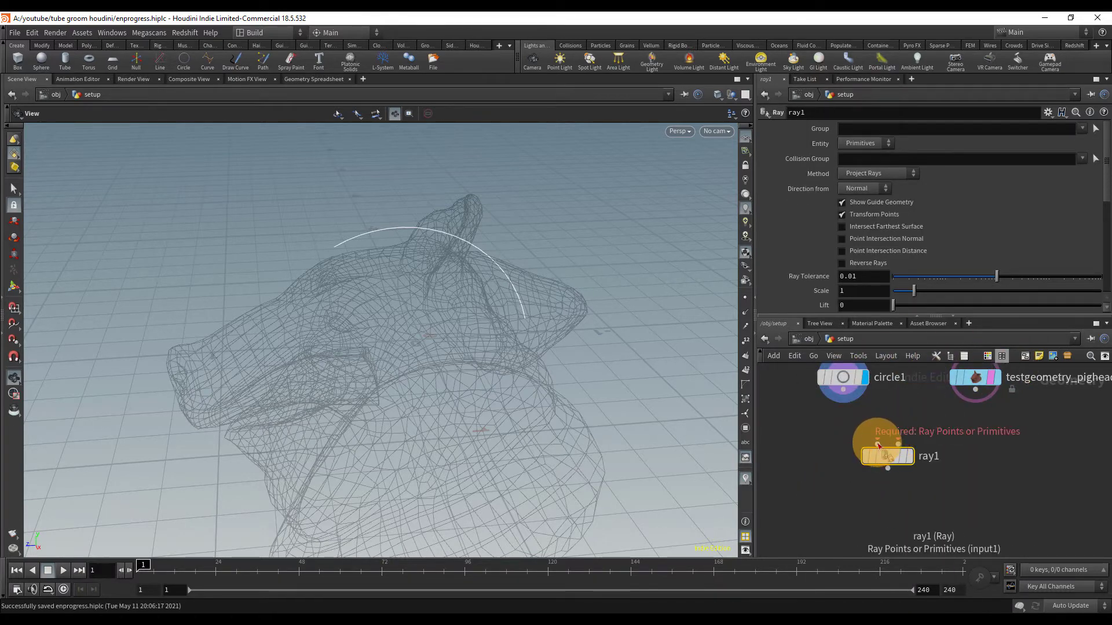
drag(877, 442, 987, 392)
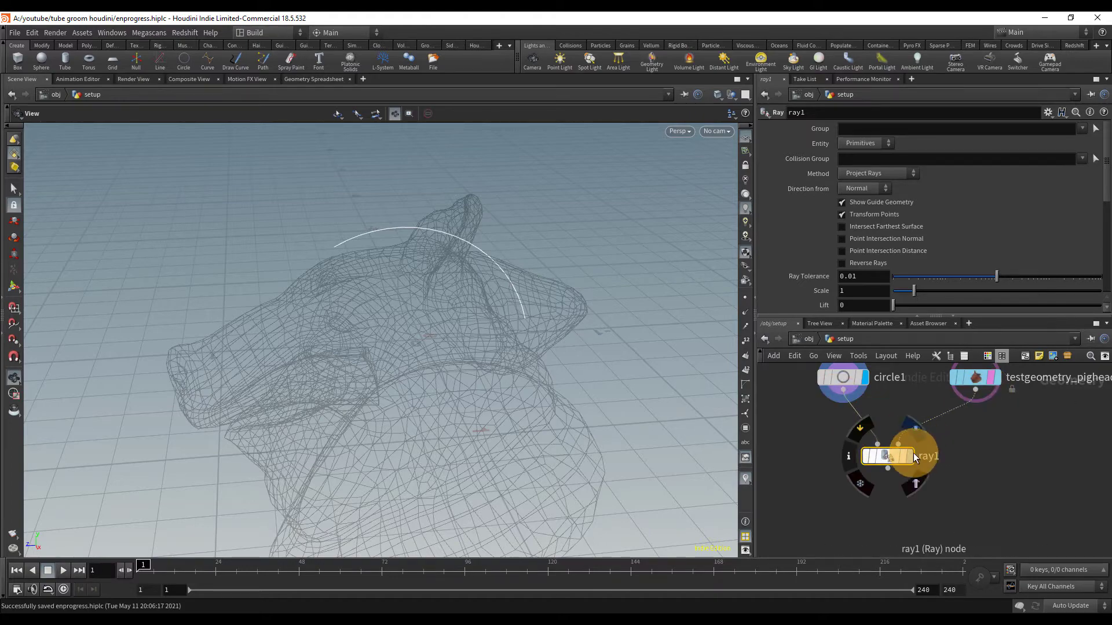
Display the Ray node's result and set its method to Minimum Distance
click(910, 458)
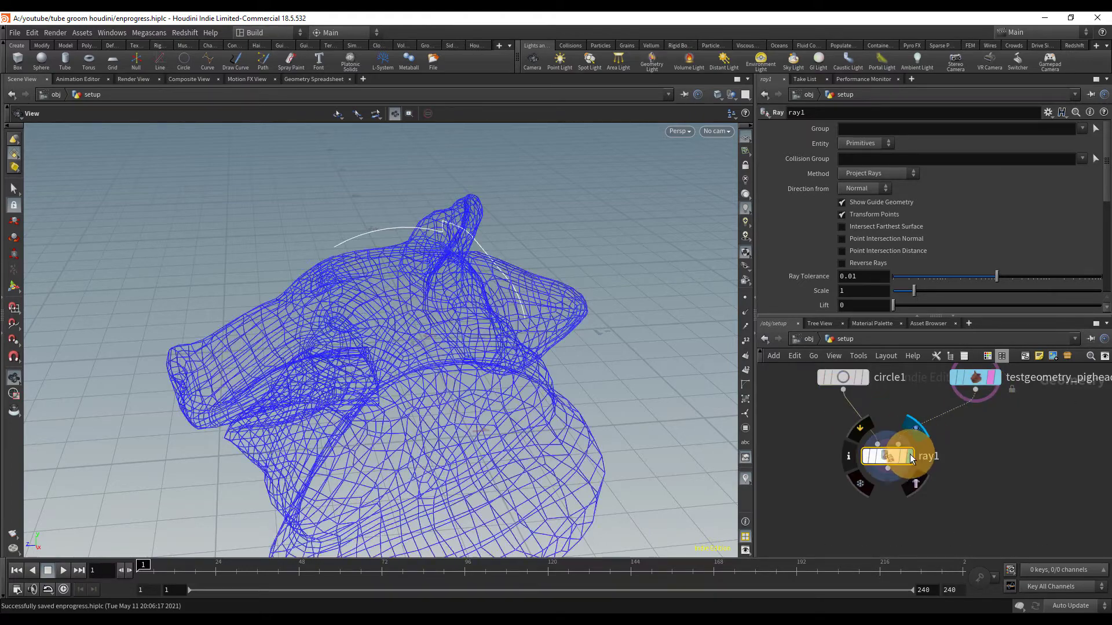
drag(566, 211, 489, 224)
click(907, 173)
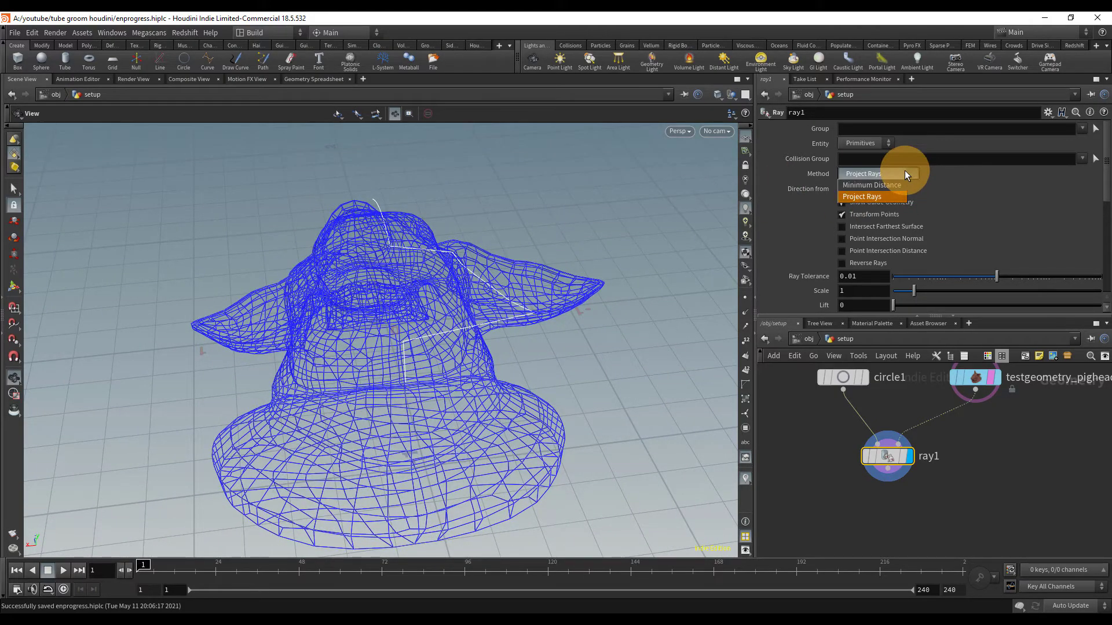
click(890, 184)
Examine from several angles how the projected arc follows the surface of the pig head's scalp
drag(364, 303, 479, 321)
right_drag(479, 320, 547, 311)
drag(546, 310, 469, 193)
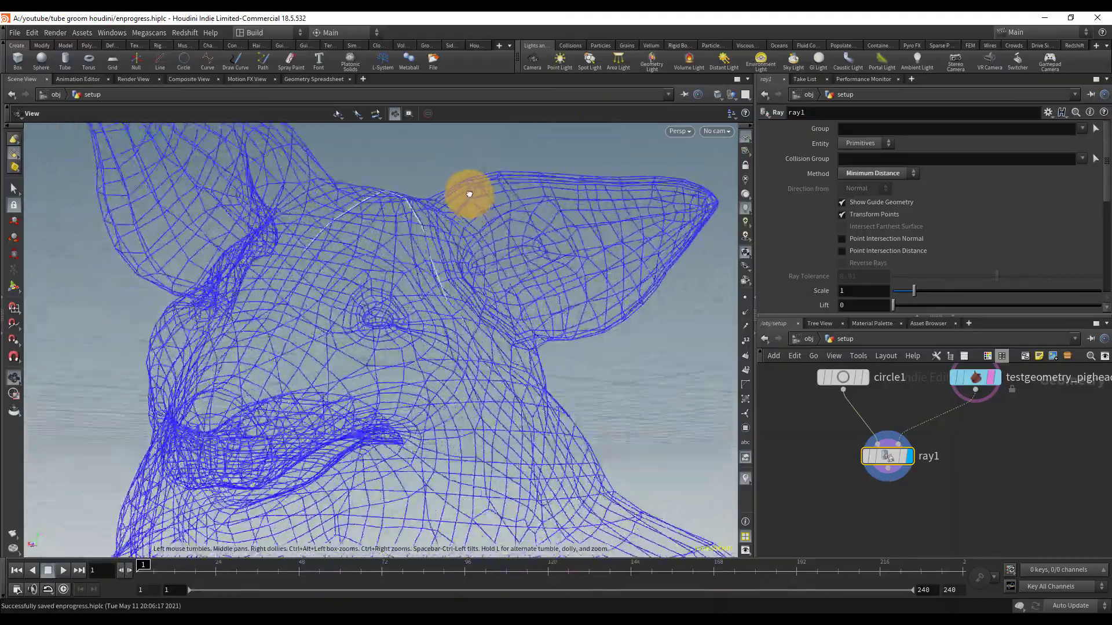
right_drag(469, 193, 515, 220)
drag(516, 220, 446, 226)
right_drag(446, 226, 463, 220)
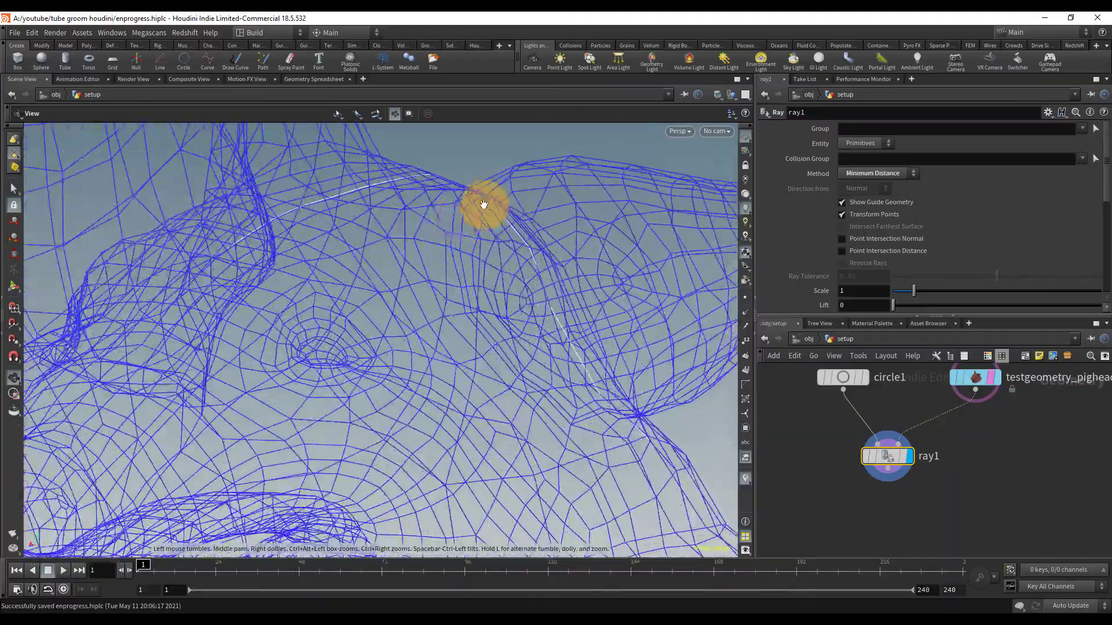
drag(484, 207, 453, 227)
right_drag(453, 227, 576, 193)
drag(576, 193, 554, 242)
Set the Ray node's lift to 0.051 and check the offset arc against the scalp surface
scroll(892, 287, down, 1)
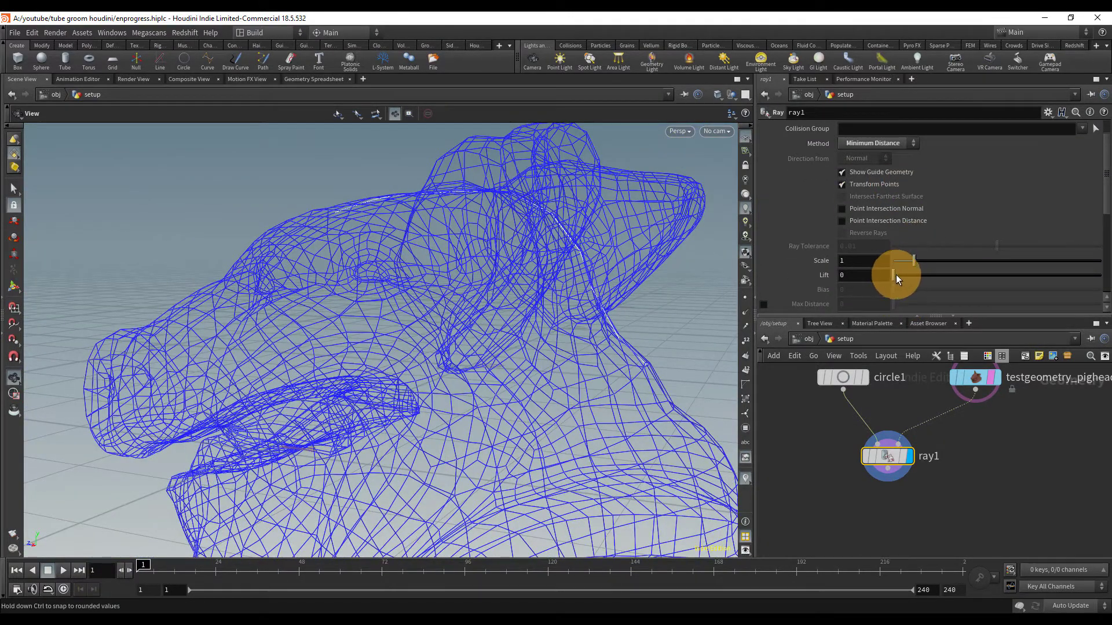
middle_drag(856, 279, 1110, 323)
drag(354, 255, 298, 266)
right_drag(298, 266, 479, 207)
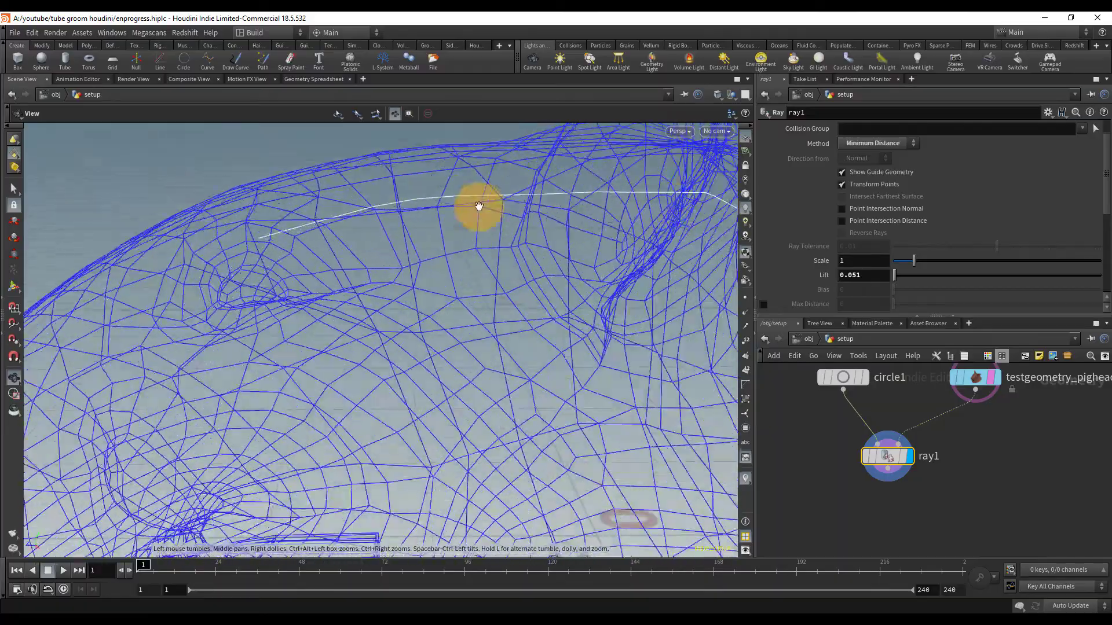
drag(479, 206, 570, 257)
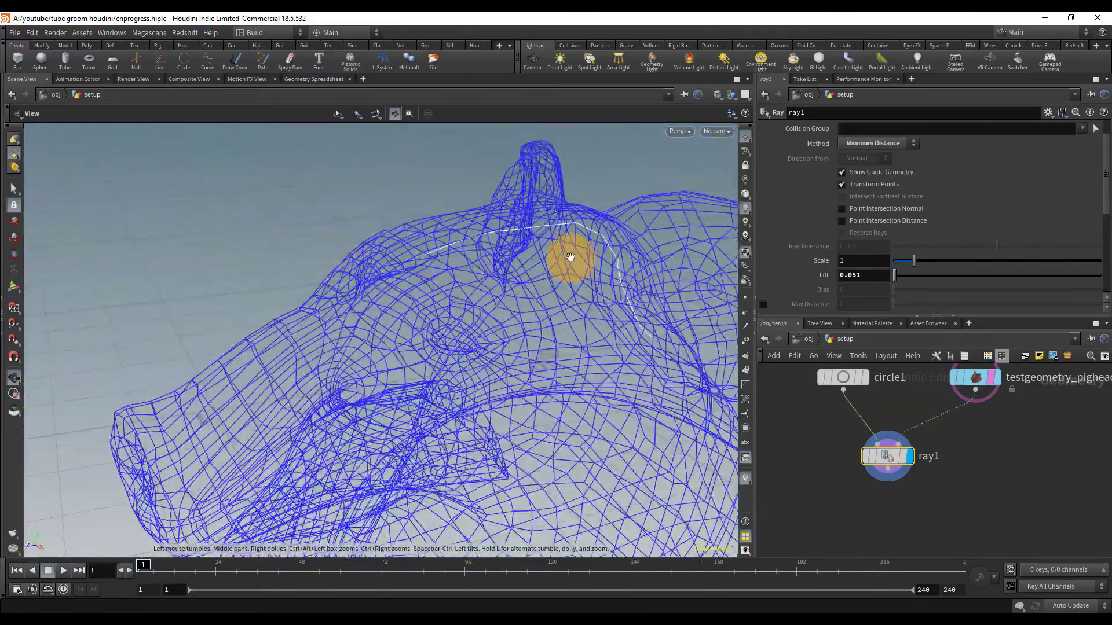
drag(556, 210, 546, 249)
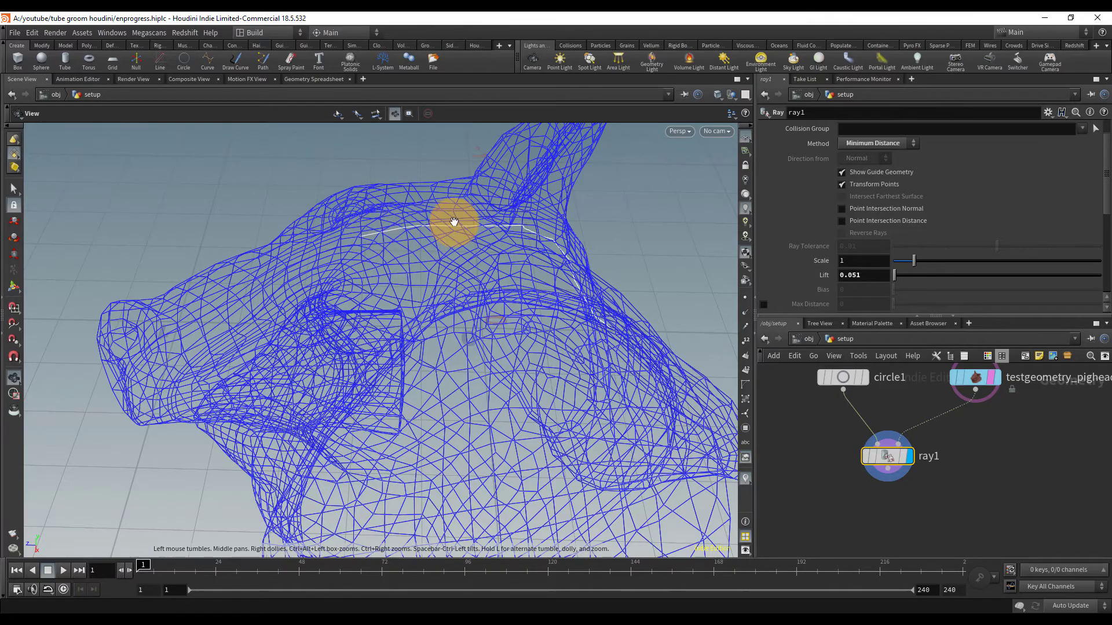
drag(442, 231, 477, 218)
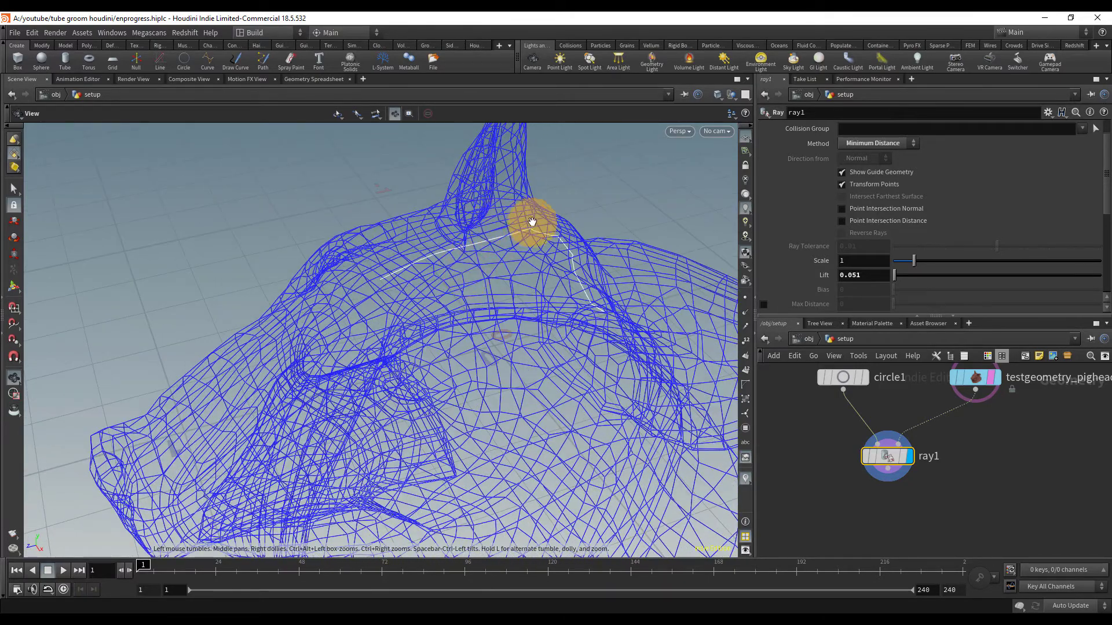
drag(422, 253, 471, 275)
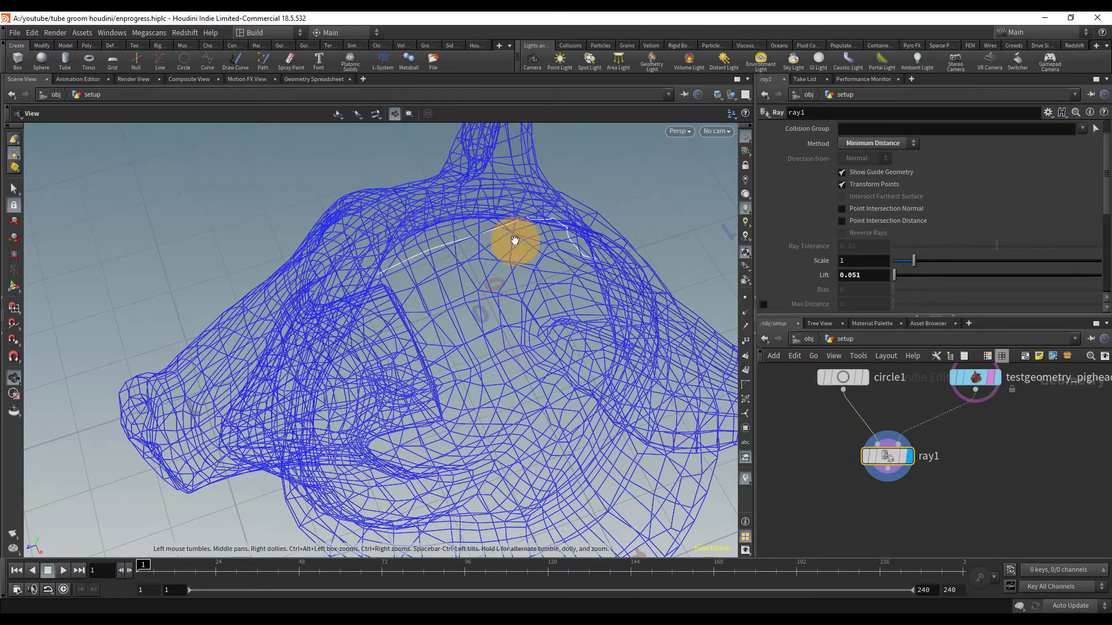
drag(513, 241, 465, 174)
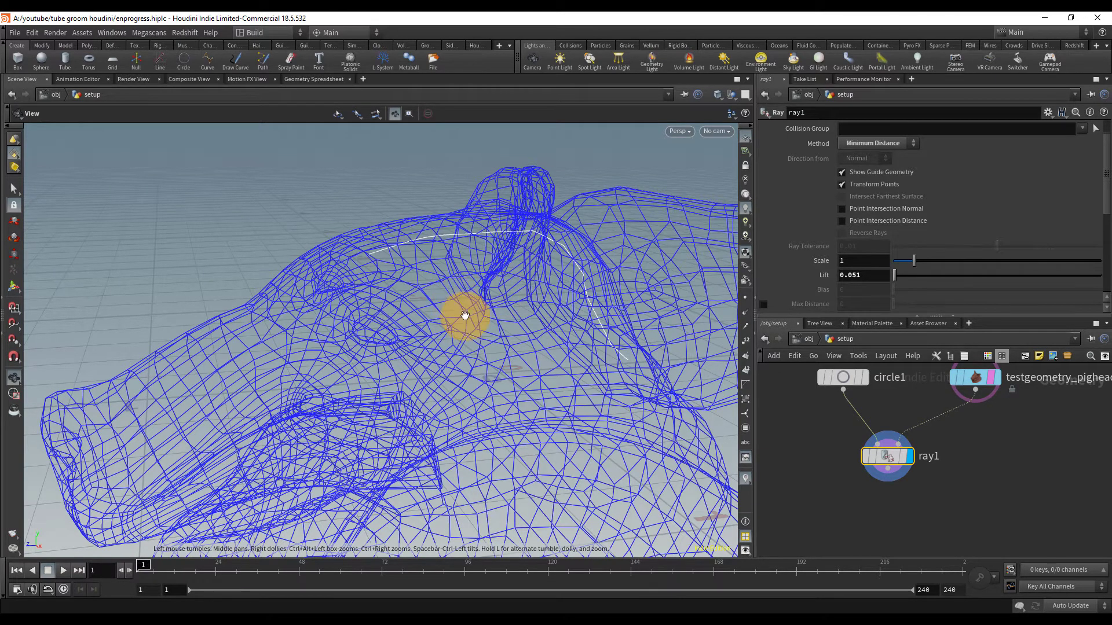
Turn off the template display of the pig head node
scroll(520, 322, down, 2)
mouse_move(1007, 398)
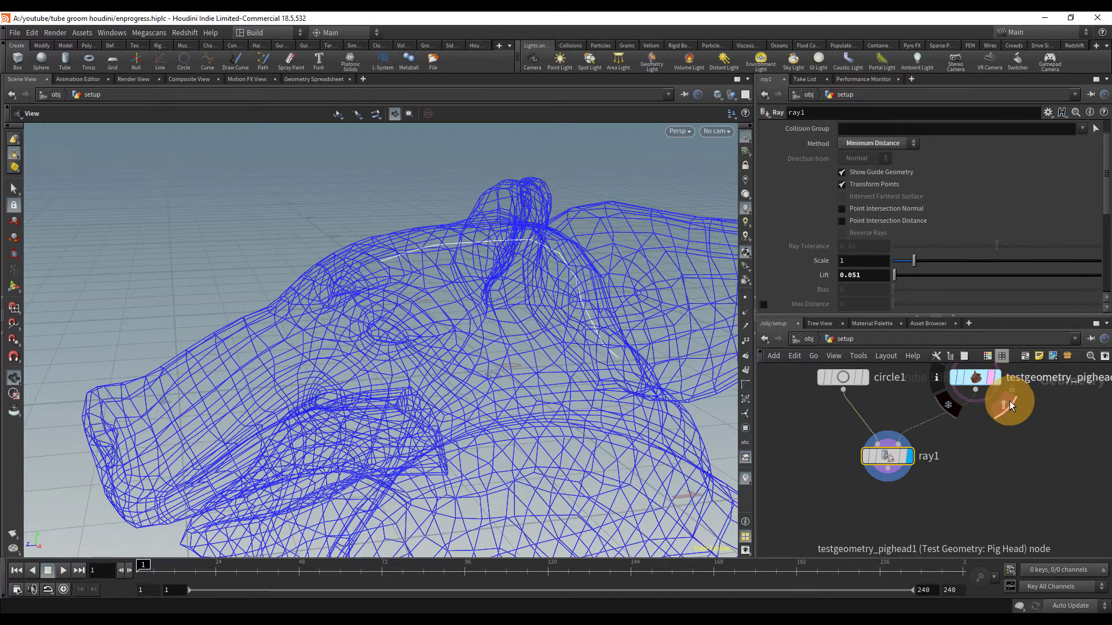
drag(627, 318, 475, 249)
scroll(475, 295, down, 4)
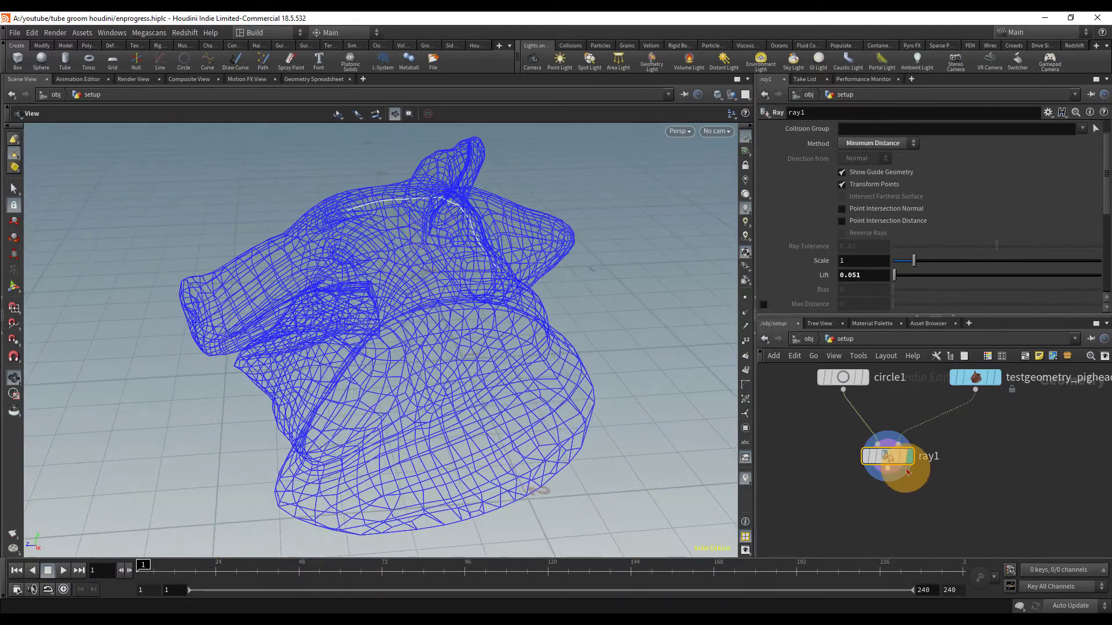
Add a Resample node after the Ray node and display its result
key(Tab)
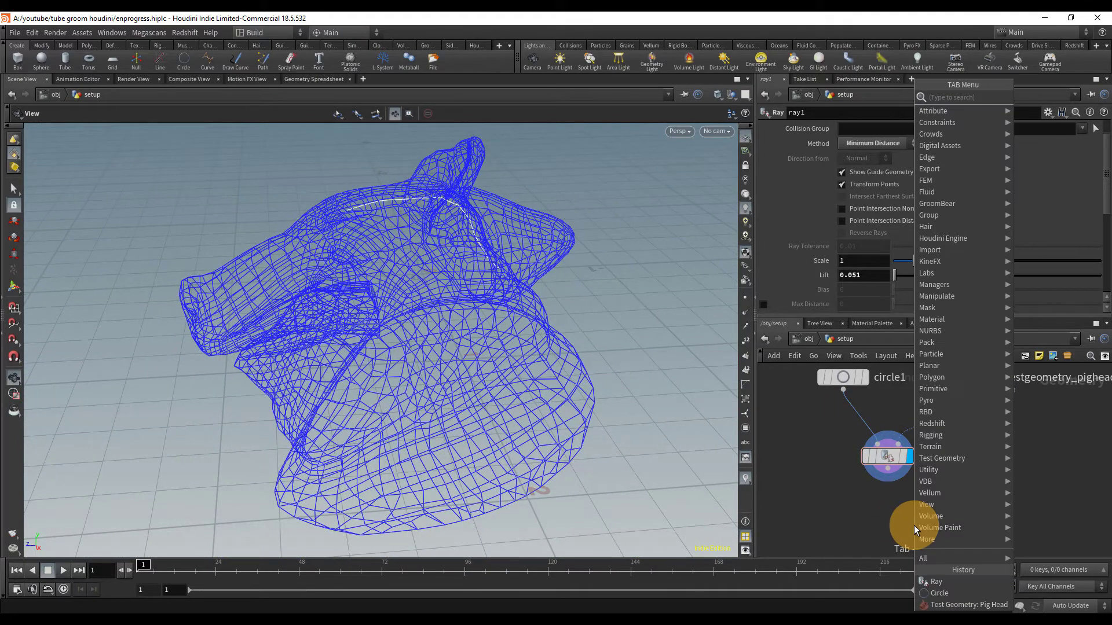
text(resa)
key(Return)
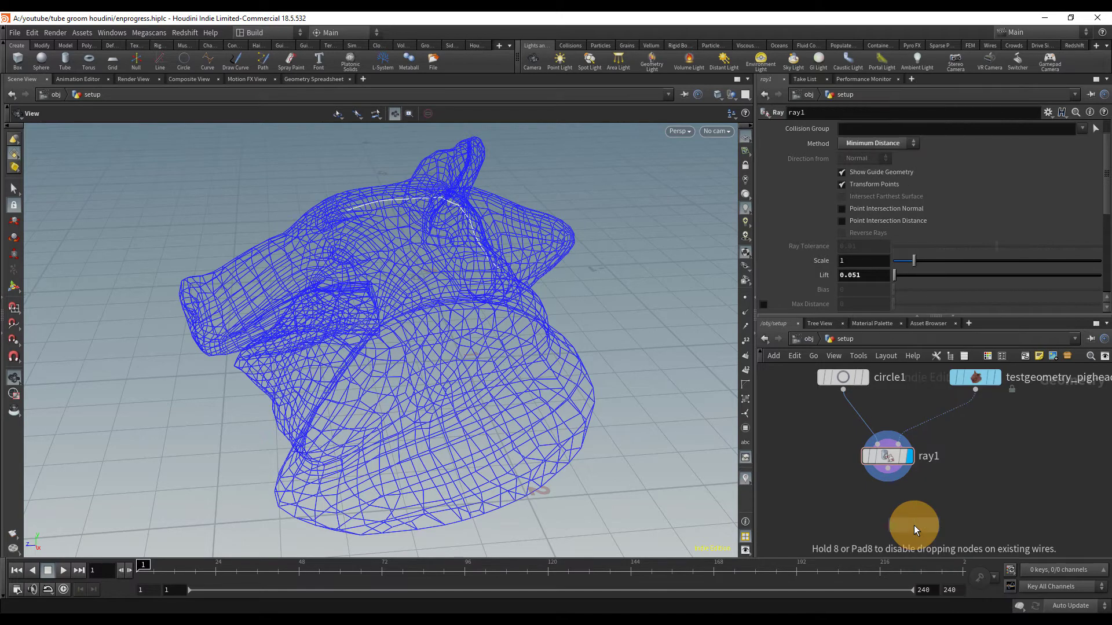
click(886, 515)
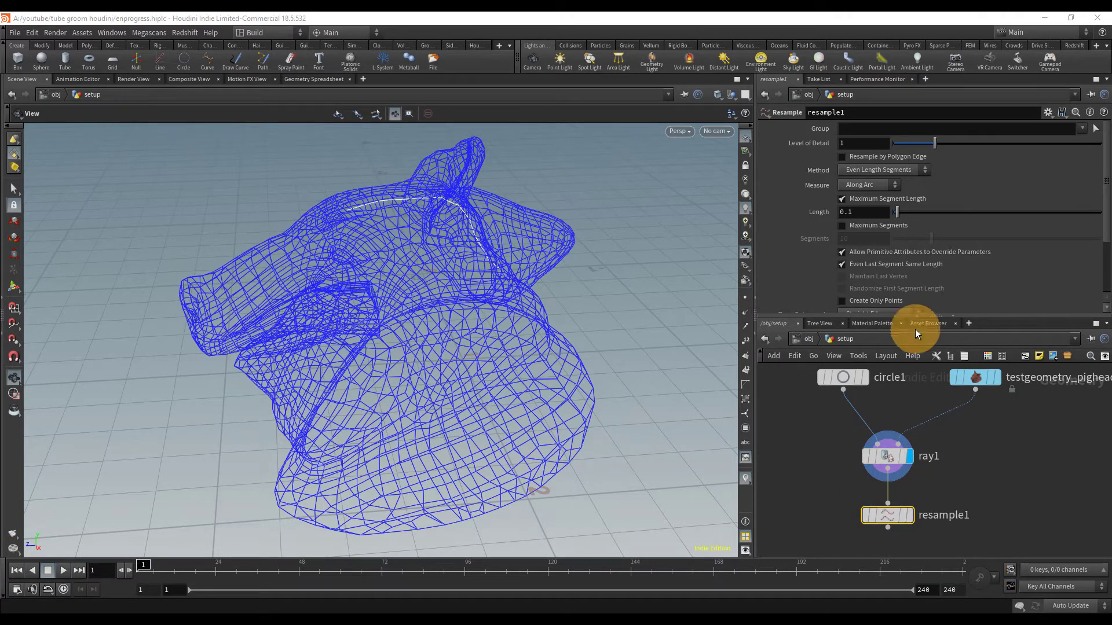
click(910, 516)
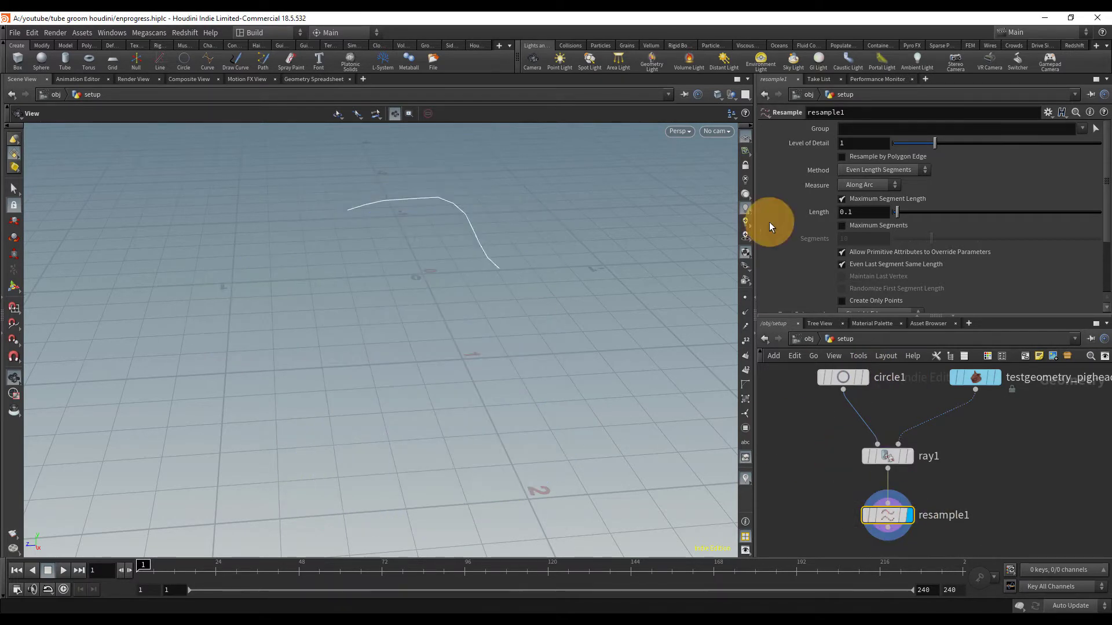
Turn on point display in the viewport to inspect the resampled curve's points
click(745, 298)
right_drag(459, 160, 736, 163)
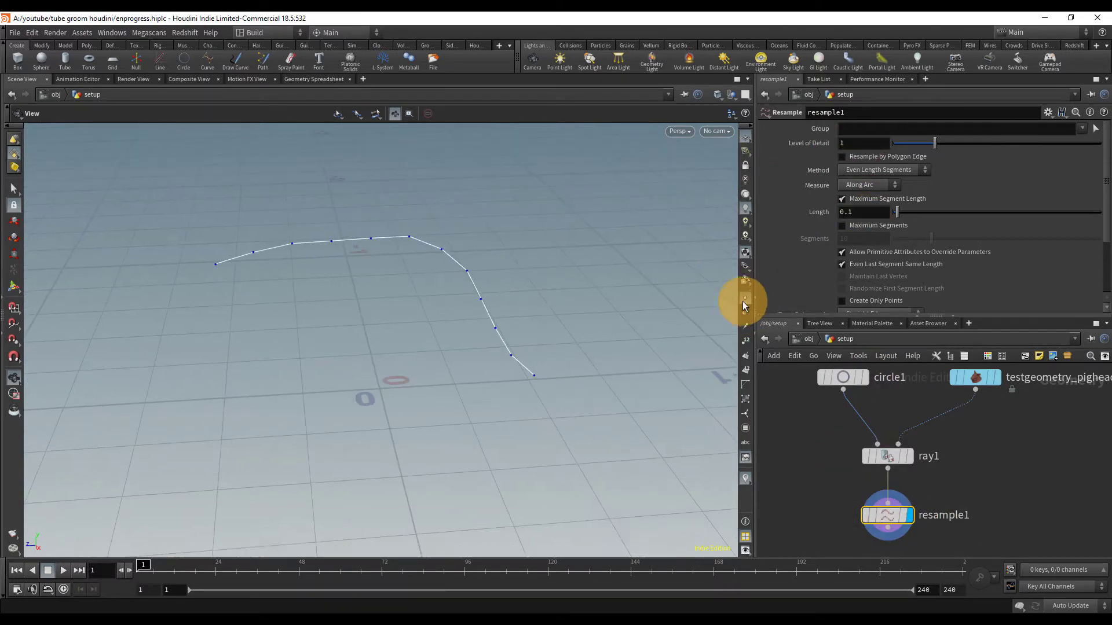
drag(382, 249, 355, 232)
right_drag(354, 232, 474, 238)
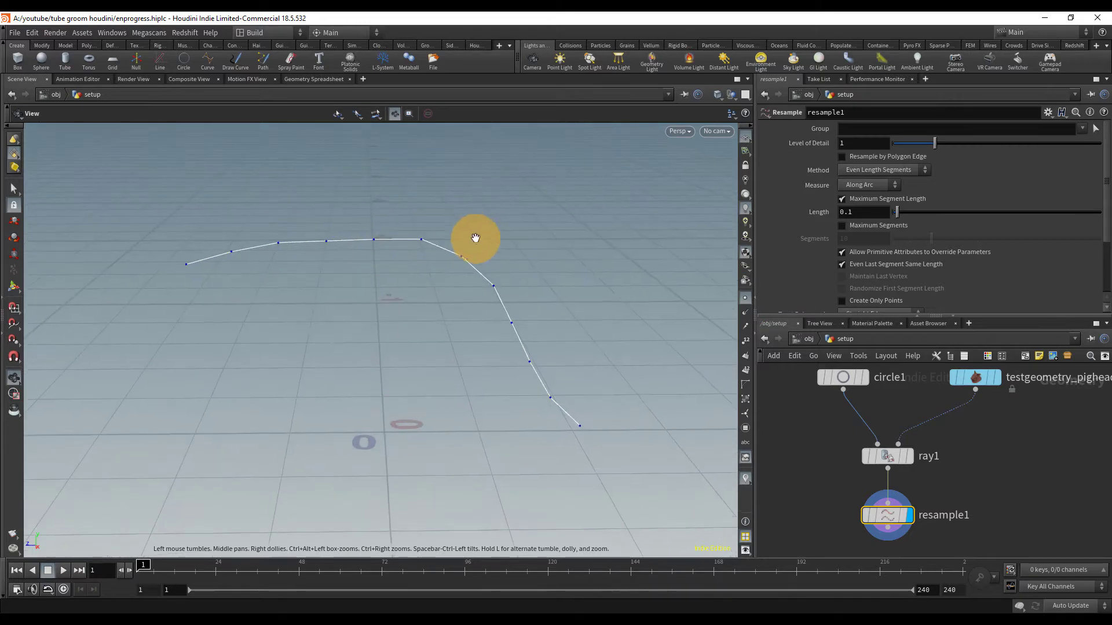
Disable the Resample node's maximum segment length, limit the curve to a maximum of 4 segments, and save the scene
click(861, 201)
click(862, 227)
click(839, 235)
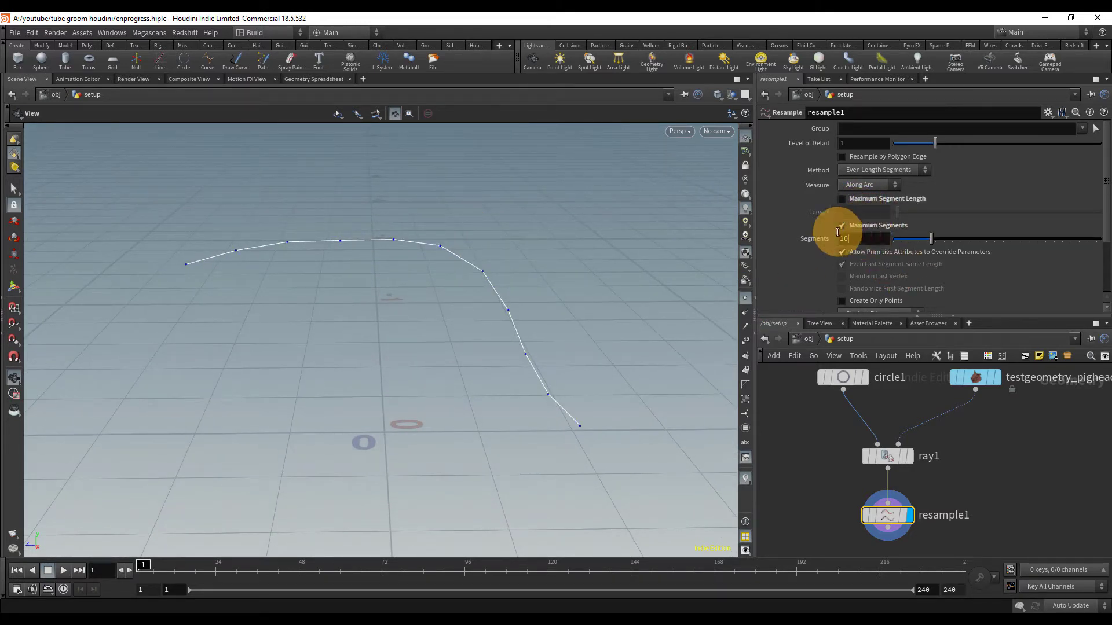
text(4)
key(Return)
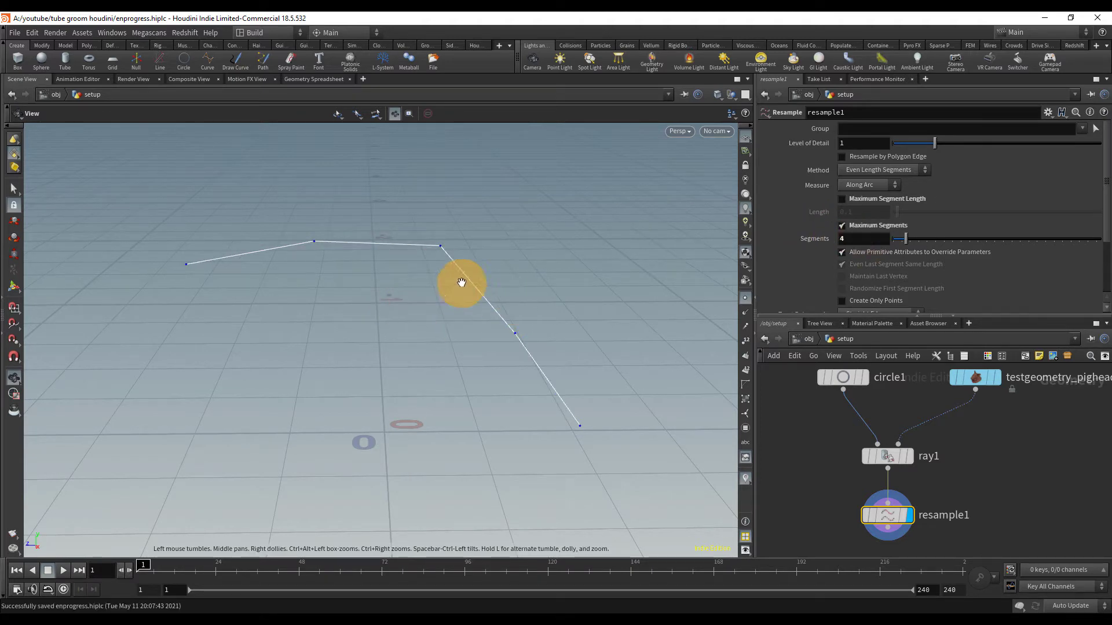
drag(462, 283, 415, 275)
key(ctrl+s)
mouse_move(991, 385)
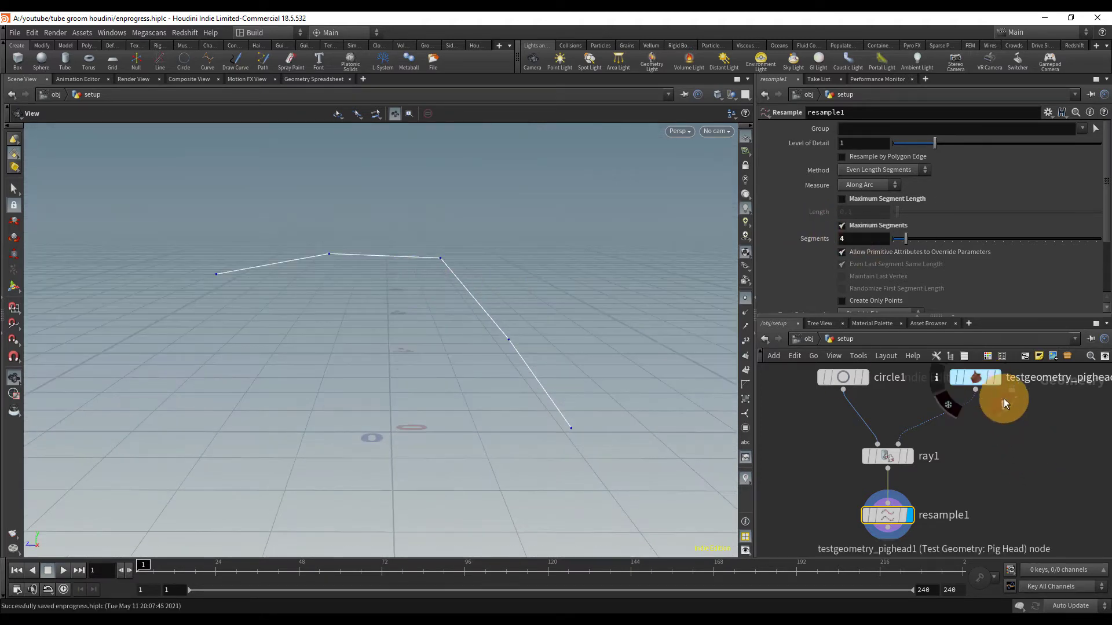
click(1008, 403)
drag(579, 373, 544, 316)
click(997, 384)
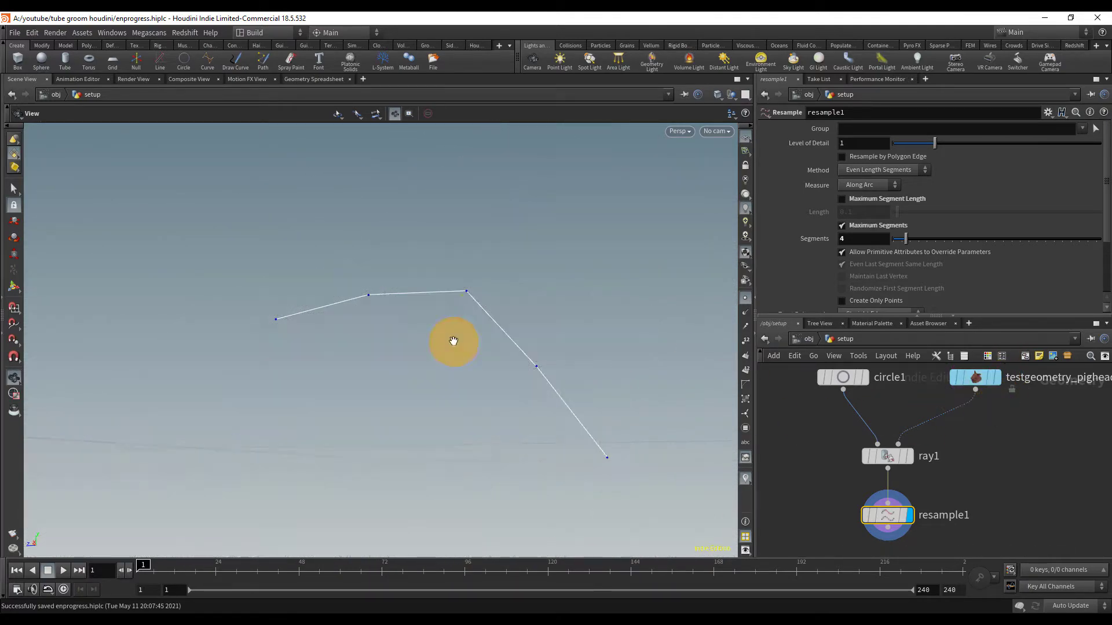
drag(454, 341, 600, 399)
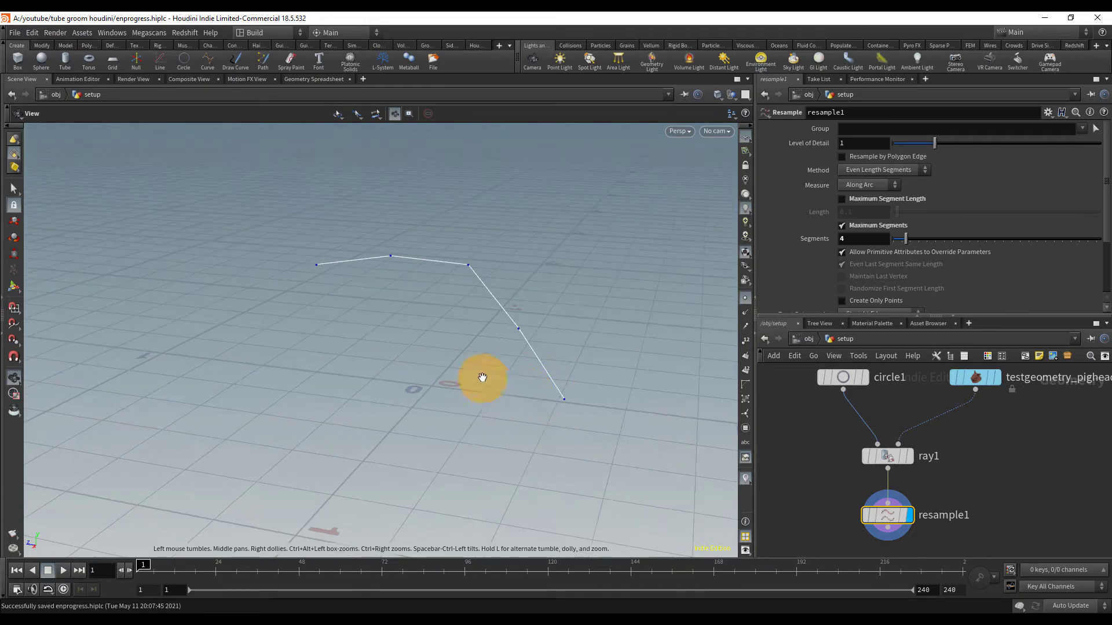
middle_drag(481, 378, 523, 330)
Add a Copy to Points node below the Resample node, feed the resampled curve into its target points input, and display it
middle_drag(1004, 525, 1002, 454)
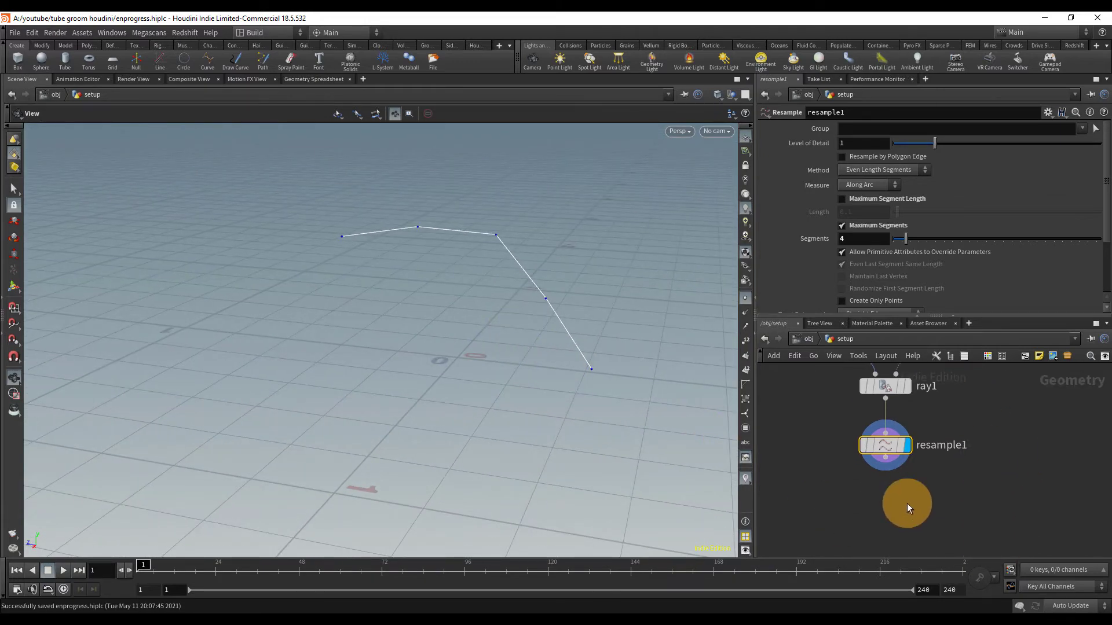
key(Tab)
text(copt)
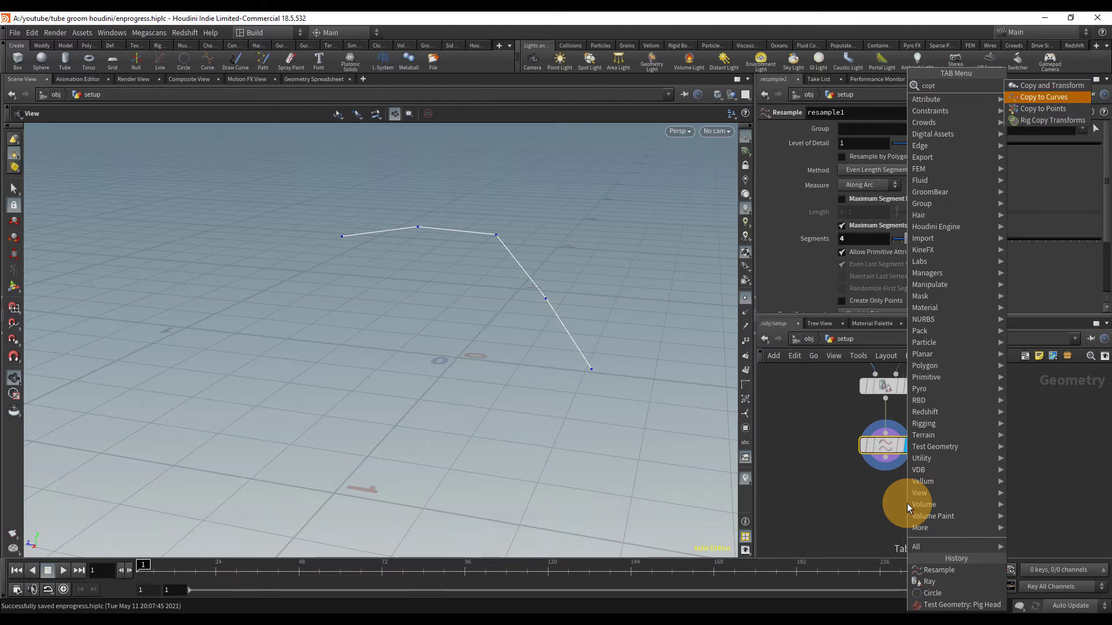
key(Return)
click(885, 509)
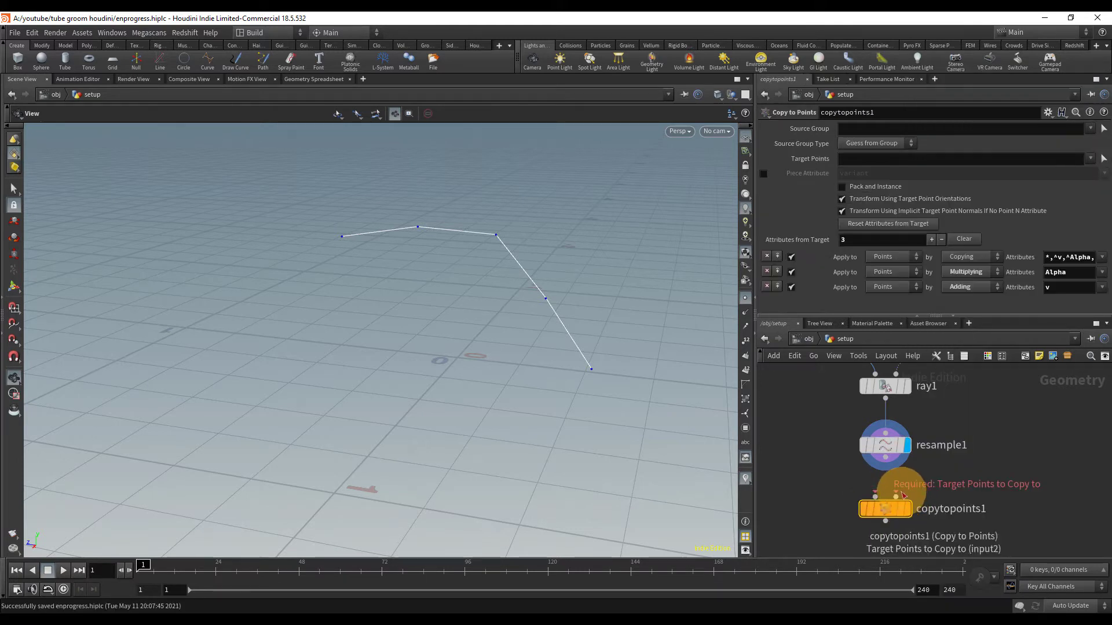
drag(884, 505, 876, 503)
click(893, 506)
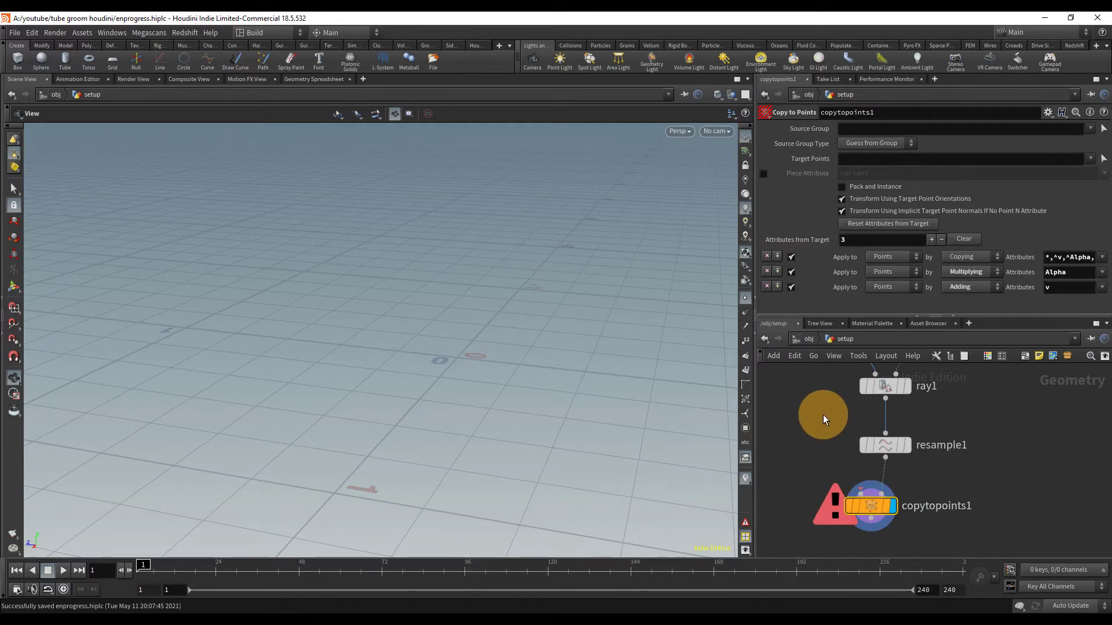
Add a Line node and connect it as the source geometry of the Copy to Points node
key(Tab)
text(line)
key(Return)
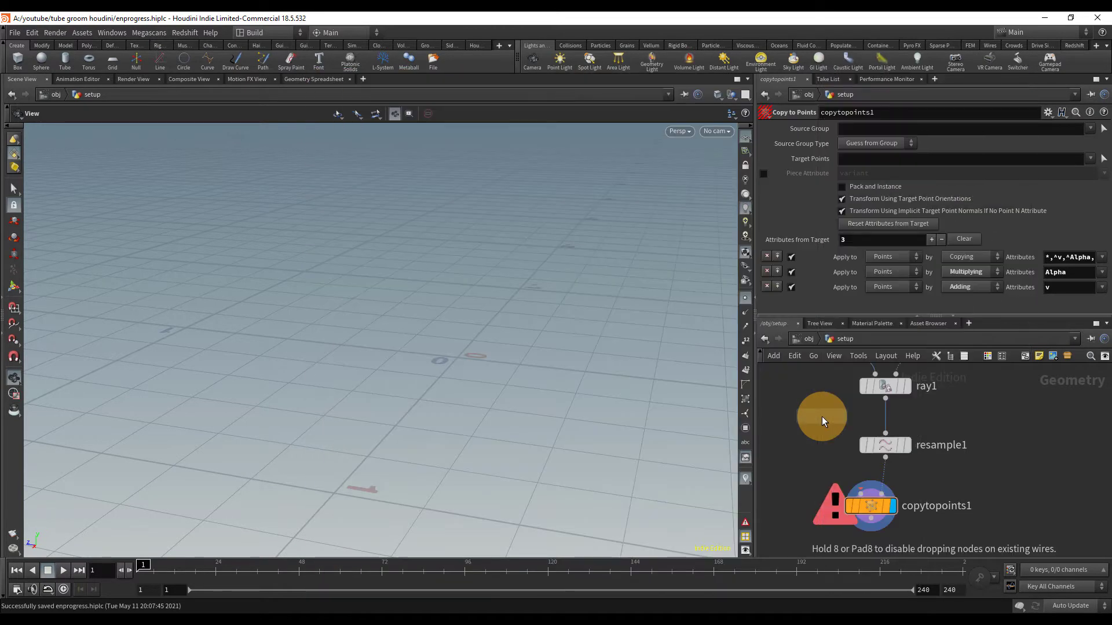
click(777, 409)
drag(782, 420, 861, 494)
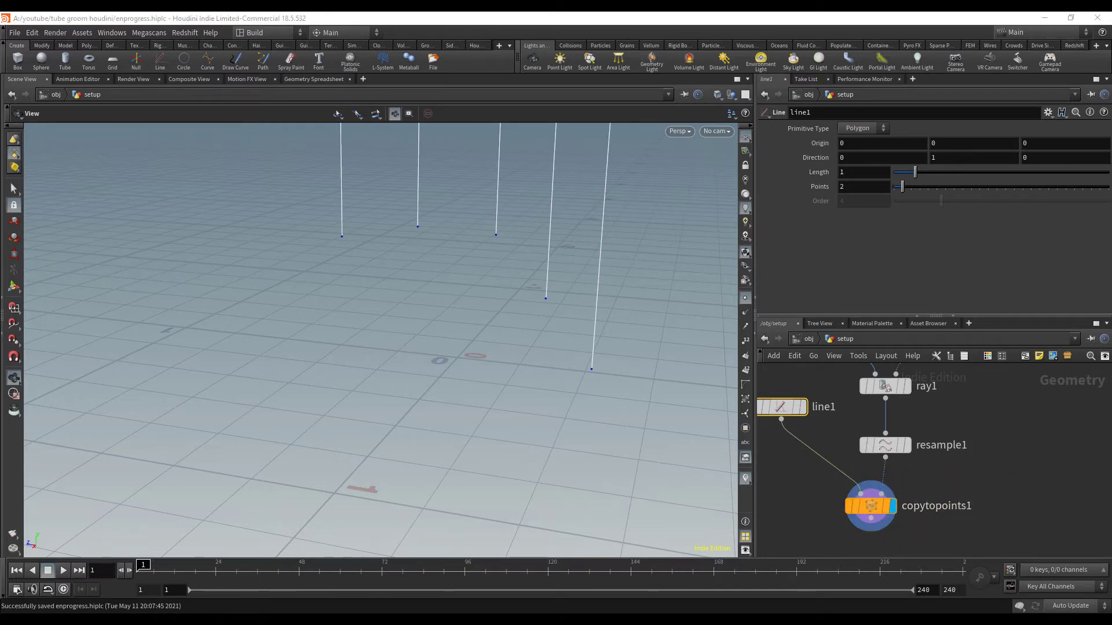
drag(697, 370, 356, 330)
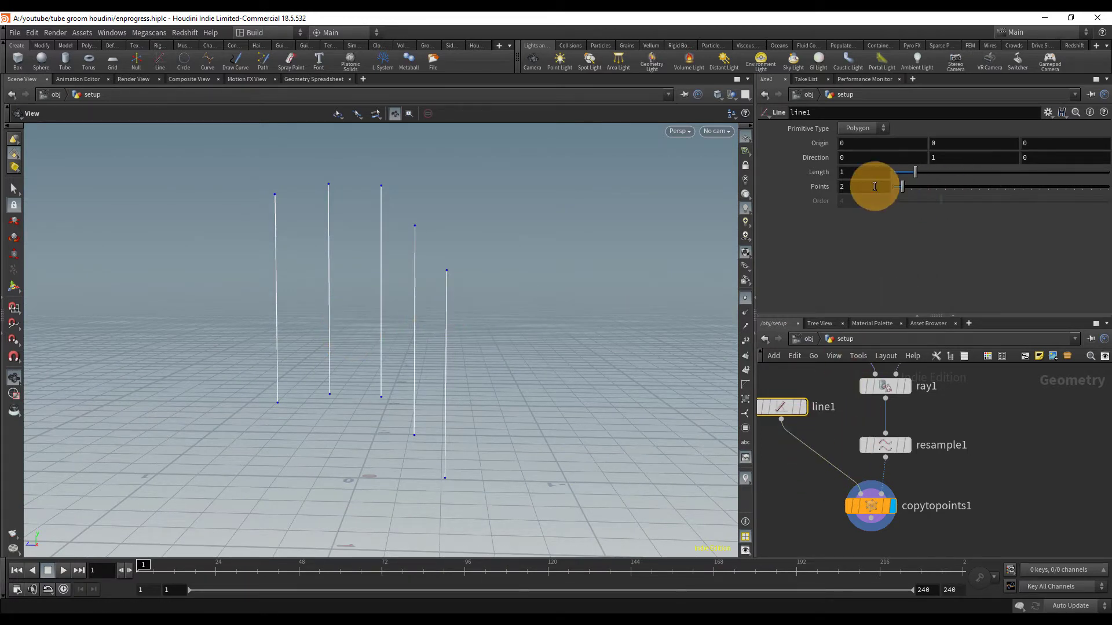
Set the Line node's number of points to 50 and save the scene
drag(874, 186, 812, 180)
text(50)
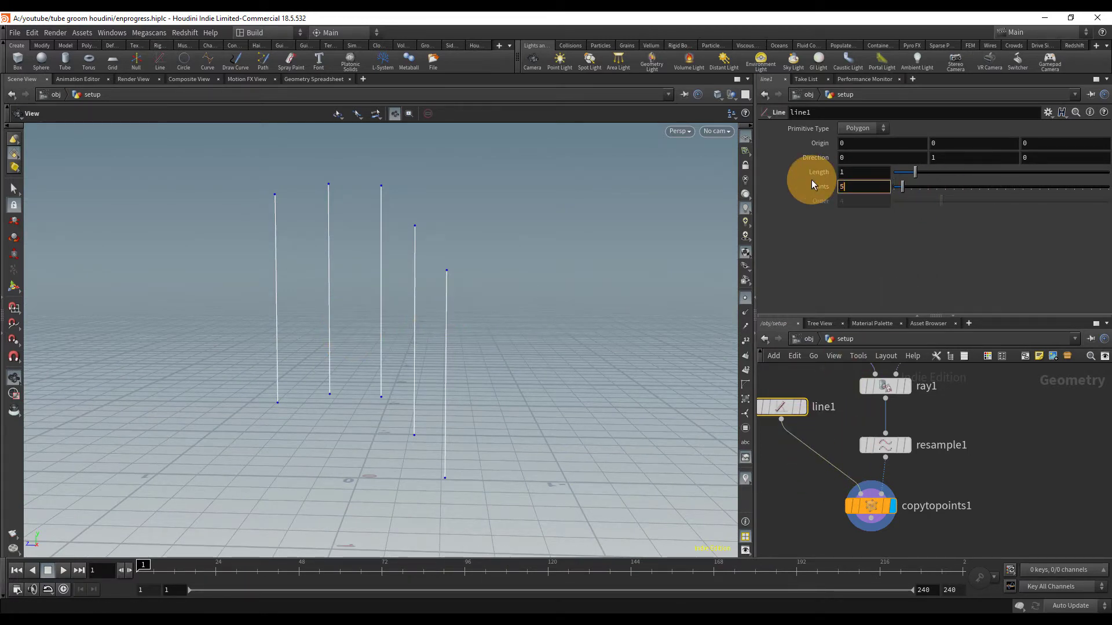
key(Return)
right_drag(465, 413, 555, 395)
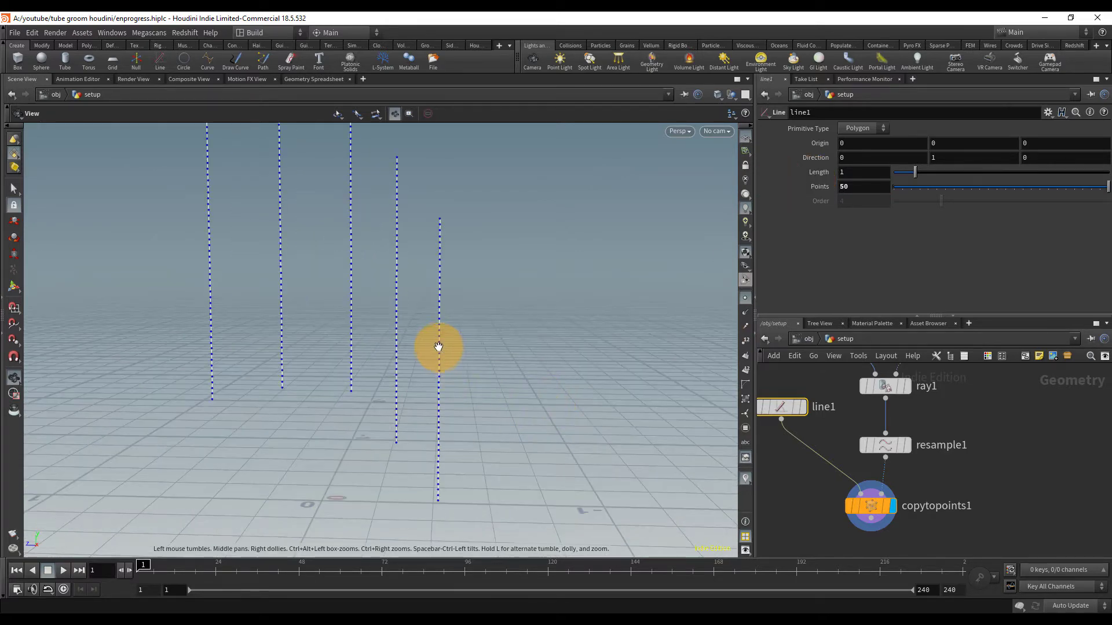
key(ctrl+s)
drag(444, 332, 441, 346)
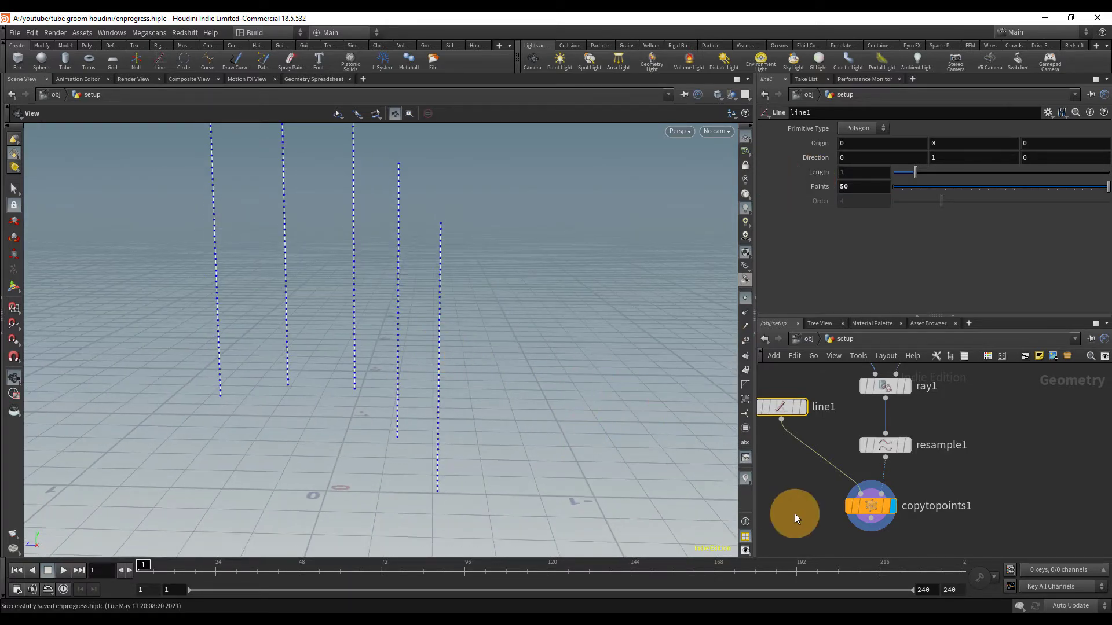
Show the pig head as a template and examine how the copied lines stand on its scalp
scroll(938, 462, down, 3)
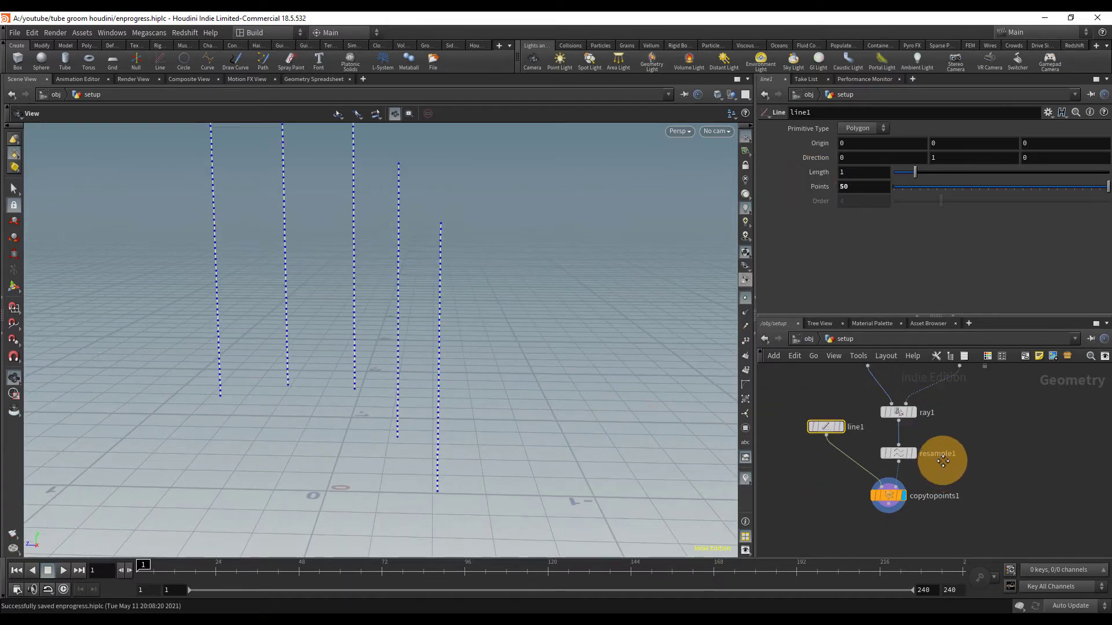
middle_drag(961, 417, 928, 481)
click(952, 429)
ctrl+click(952, 429)
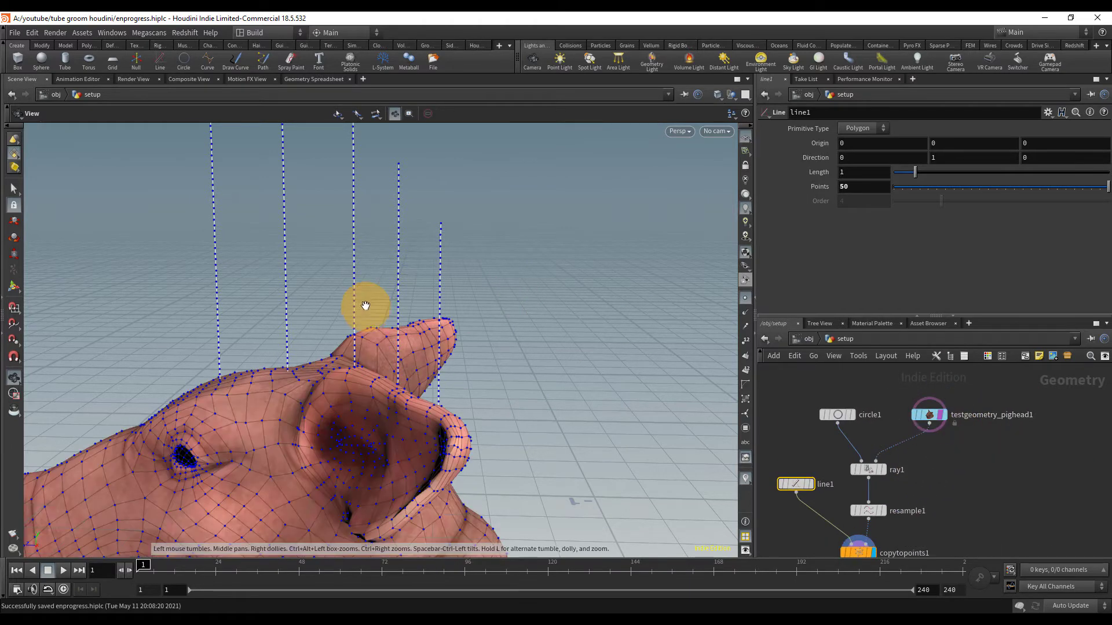
middle_drag(363, 307, 387, 248)
right_drag(387, 248, 318, 329)
middle_drag(317, 328, 333, 388)
drag(334, 388, 397, 330)
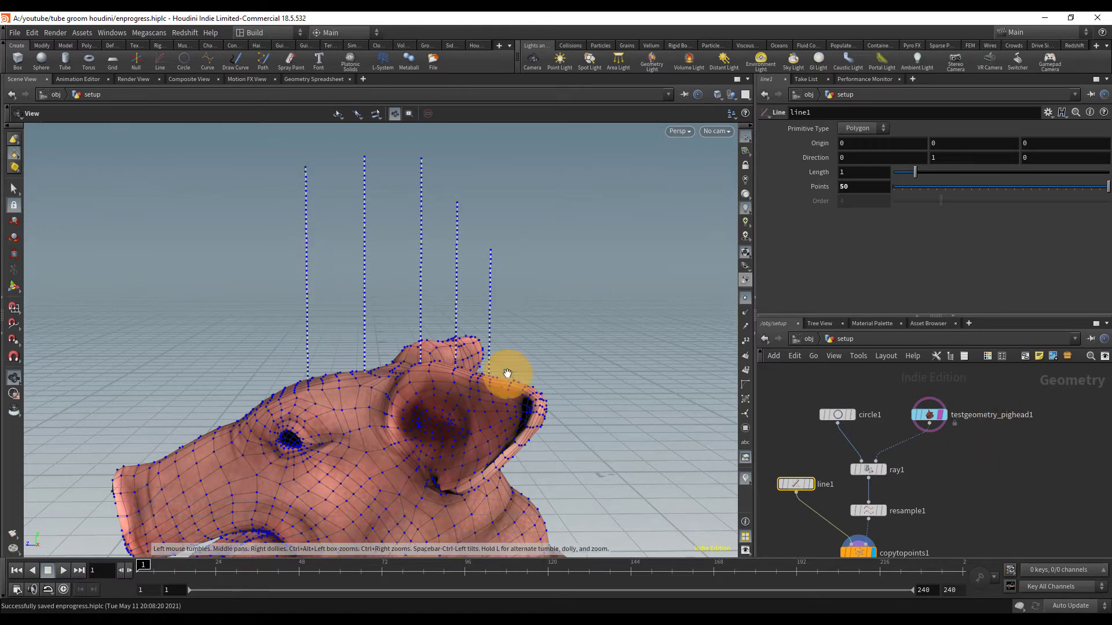
middle_drag(953, 506, 952, 471)
mouse_move(406, 353)
mouse_down()
mouse_move(432, 351)
mouse_move(406, 356)
mouse_up()
Make room above the Copy to Points node and insert a PolyFrame node between it and the Resample node
middle_drag(985, 483, 995, 425)
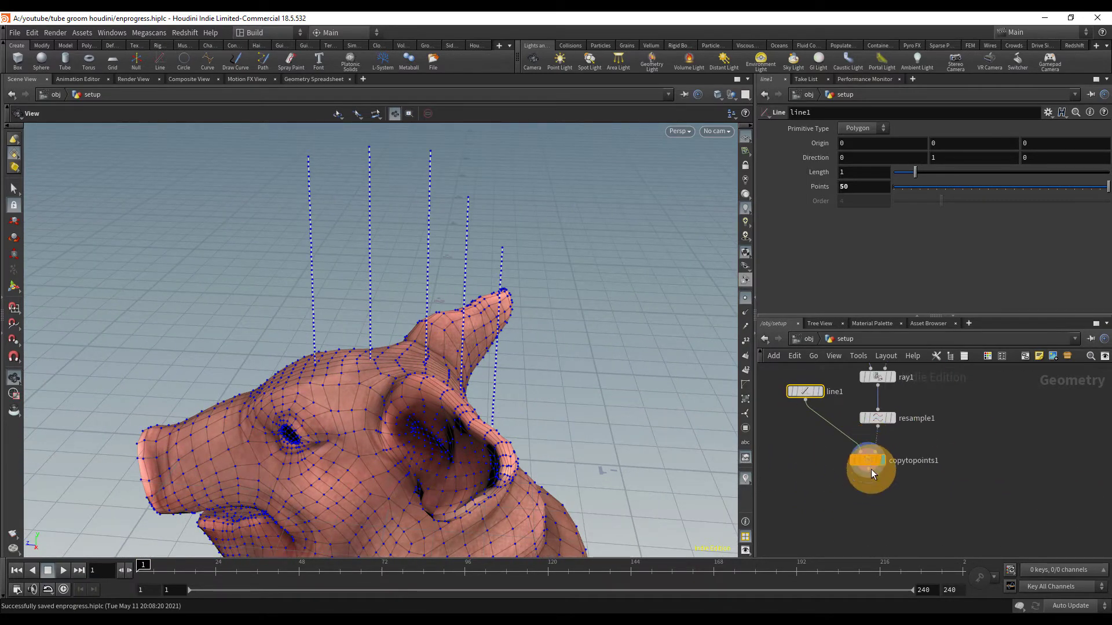
drag(871, 469, 873, 501)
drag(804, 390, 779, 407)
drag(877, 482, 873, 515)
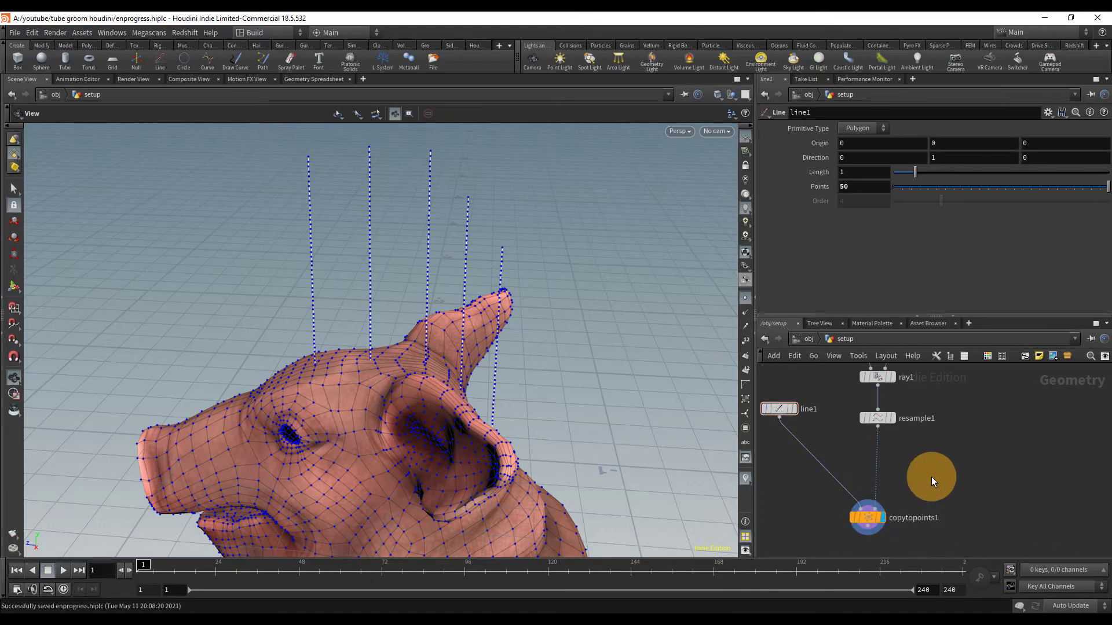
key(Tab)
text(polf)
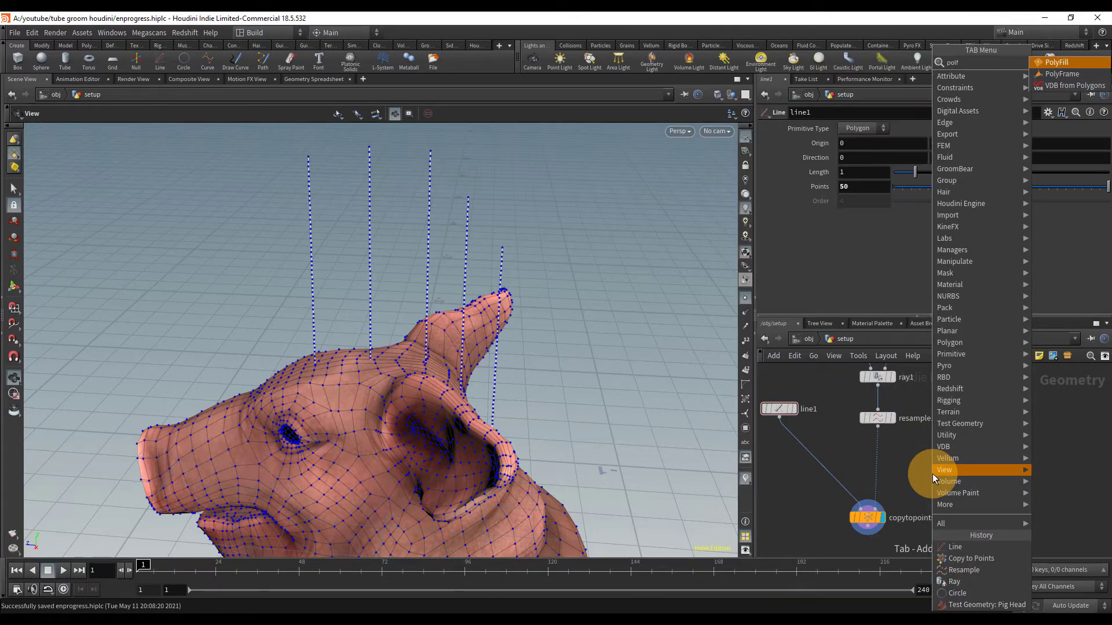
key(Down)
key(Return)
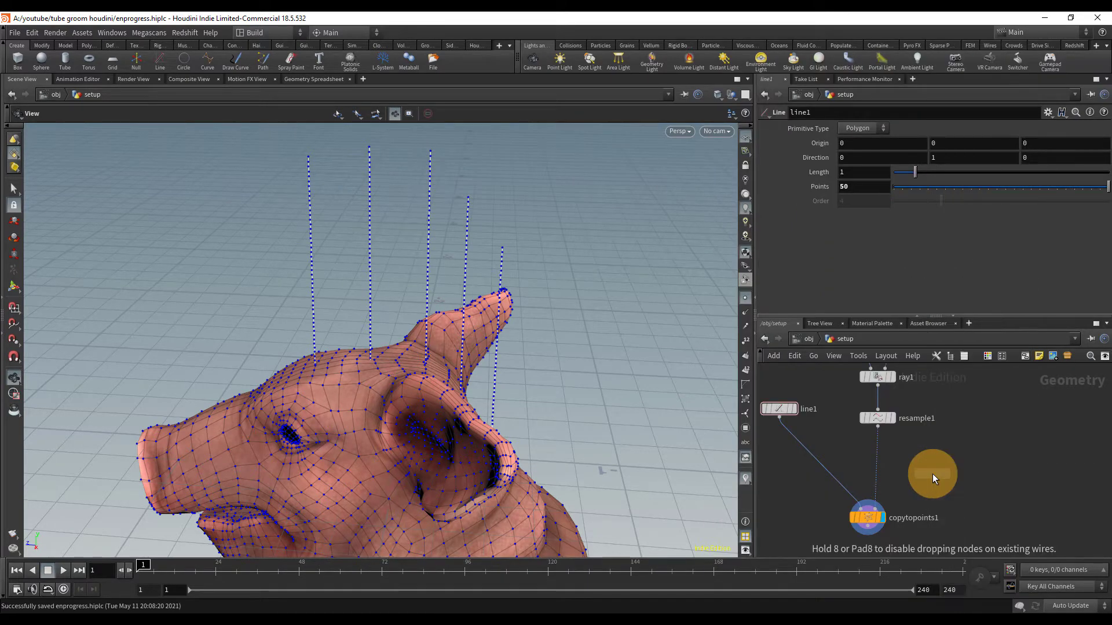
click(880, 477)
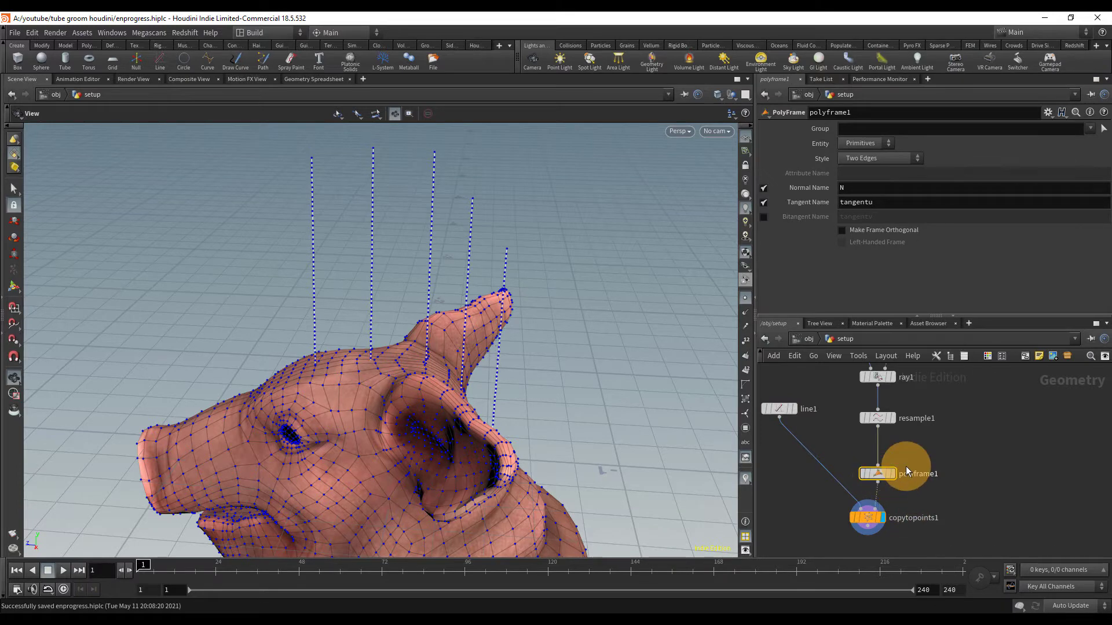
Display the PolyFrame node's result, turn off the pig head template, and save the scene
mouse_move(906, 467)
middle_down()
mouse_move(893, 418)
mouse_move(898, 485)
middle_up()
click(883, 422)
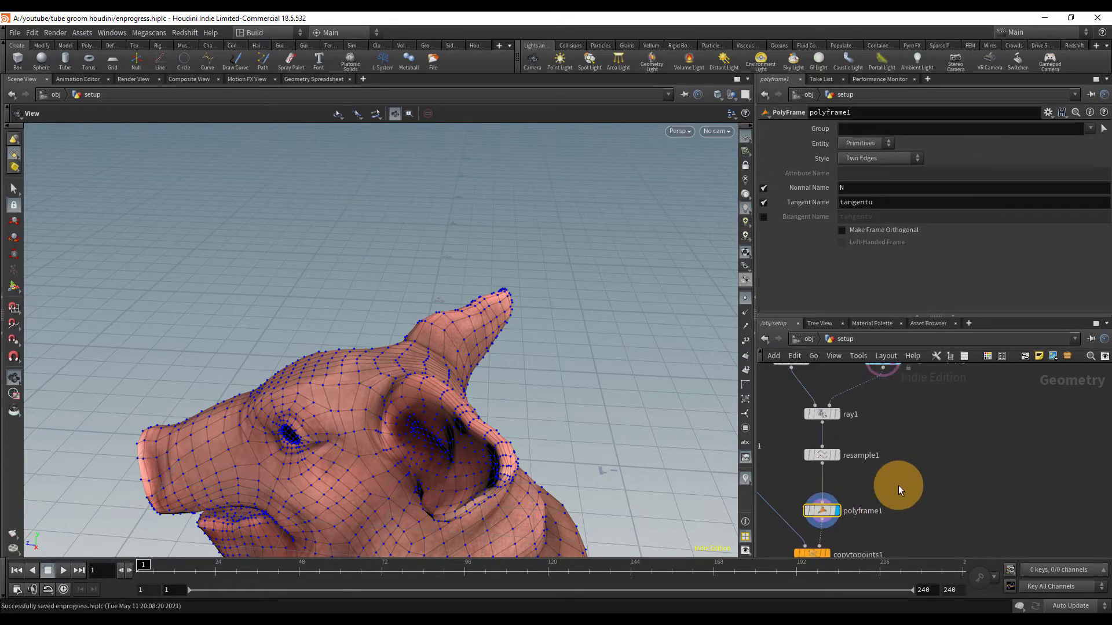
mouse_move(936, 452)
middle_down()
mouse_move(924, 499)
mouse_move(955, 501)
mouse_move(953, 440)
middle_up()
click(894, 420)
drag(453, 348, 450, 328)
right_drag(450, 328, 531, 321)
middle_drag(531, 321, 525, 274)
key(ctrl+s)
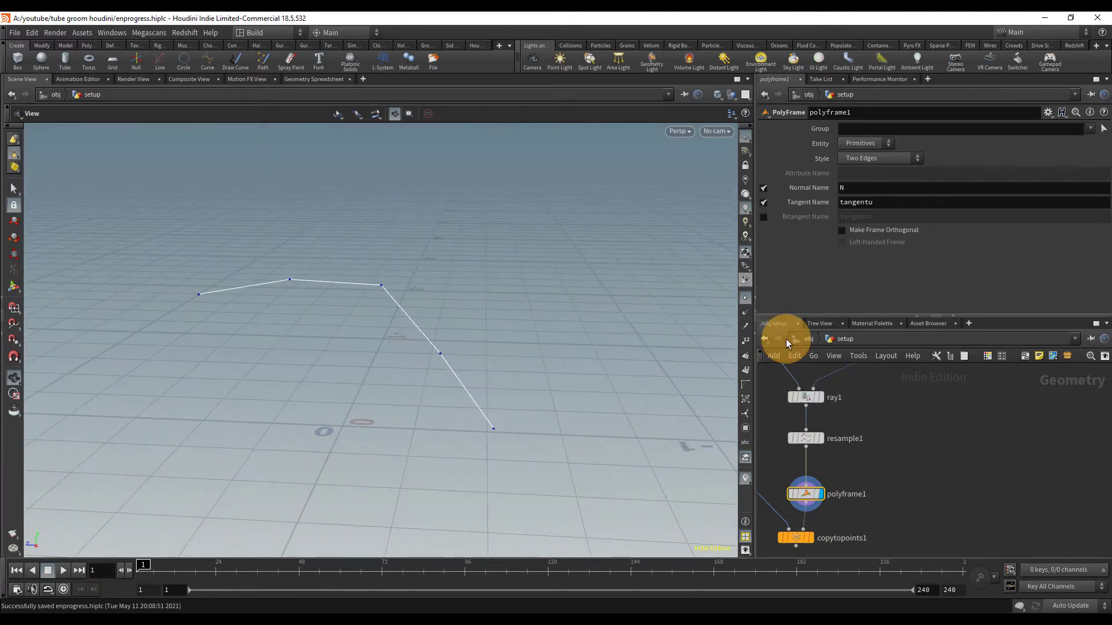
Turn on point normal display, make the PolyFrame output only its tangent under the name N, and save
click(745, 313)
drag(465, 362, 467, 274)
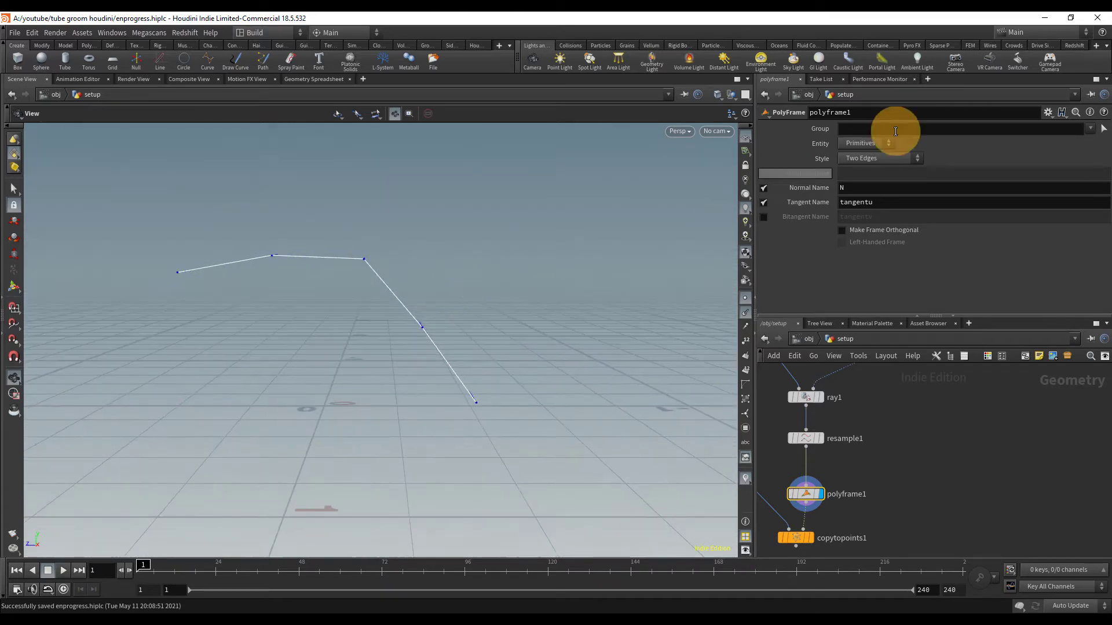
click(763, 188)
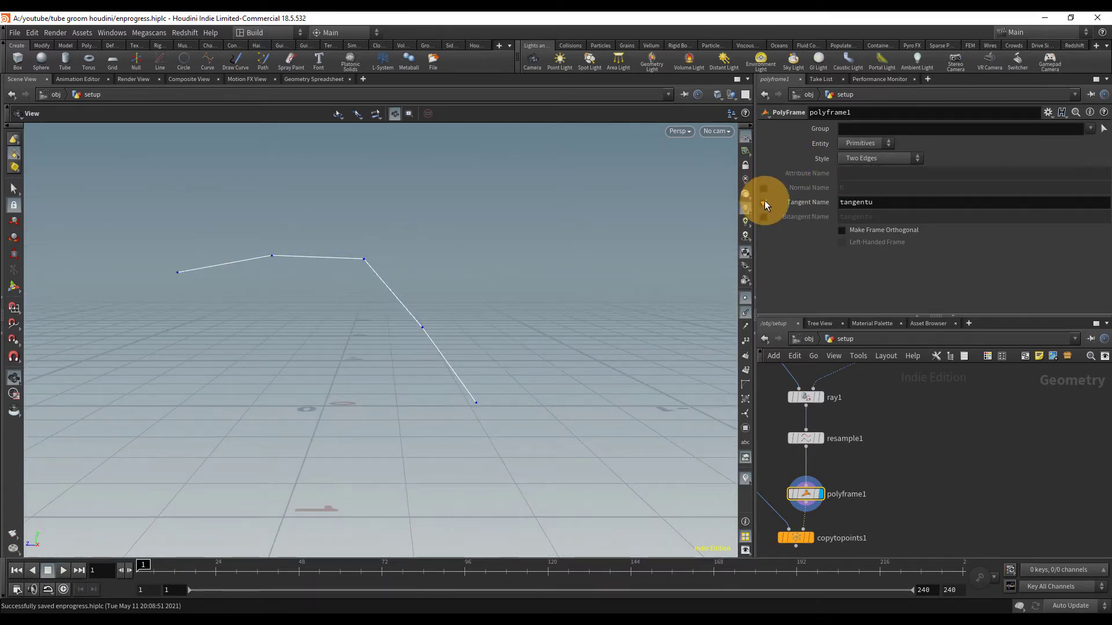
drag(895, 201, 802, 206)
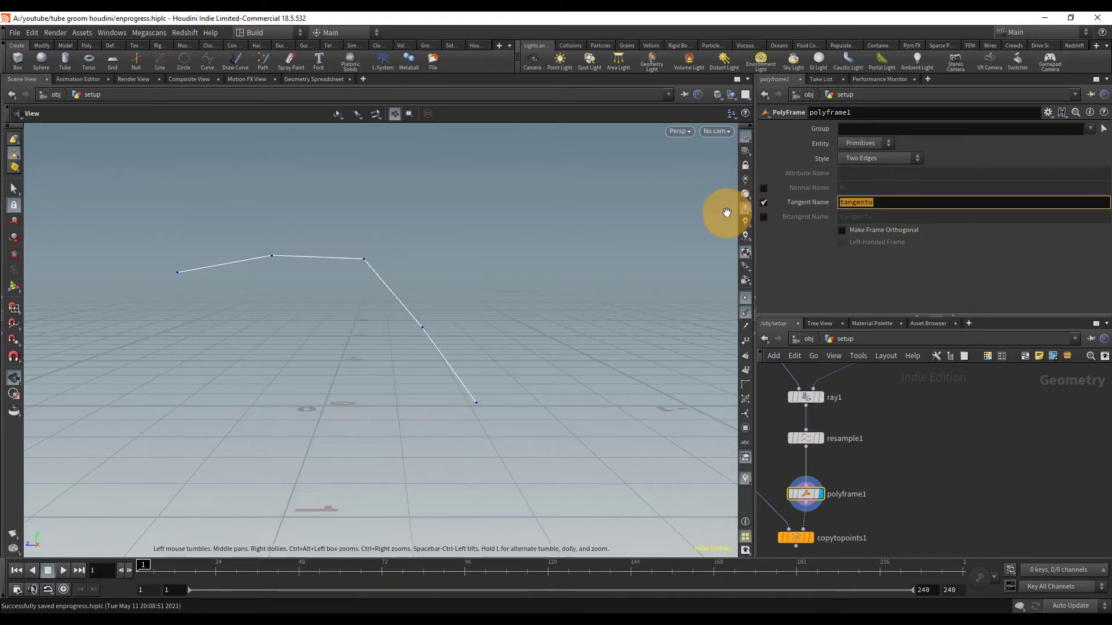
text(N)
key(Return)
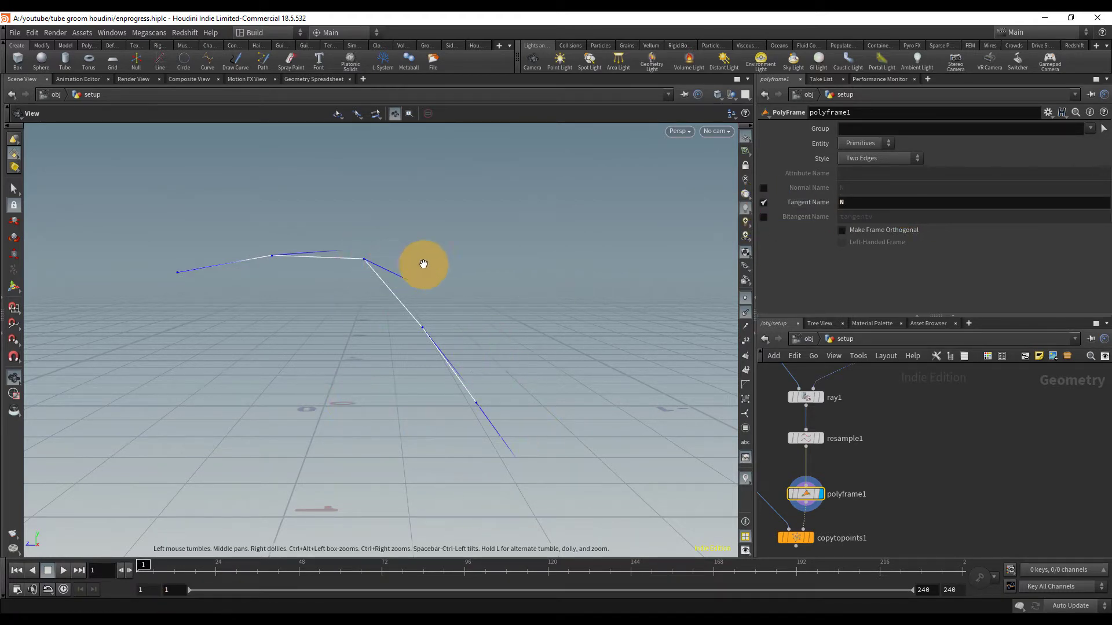
mouse_move(395, 301)
mouse_down()
mouse_move(395, 320)
mouse_move(414, 300)
mouse_up()
key(ctrl+s)
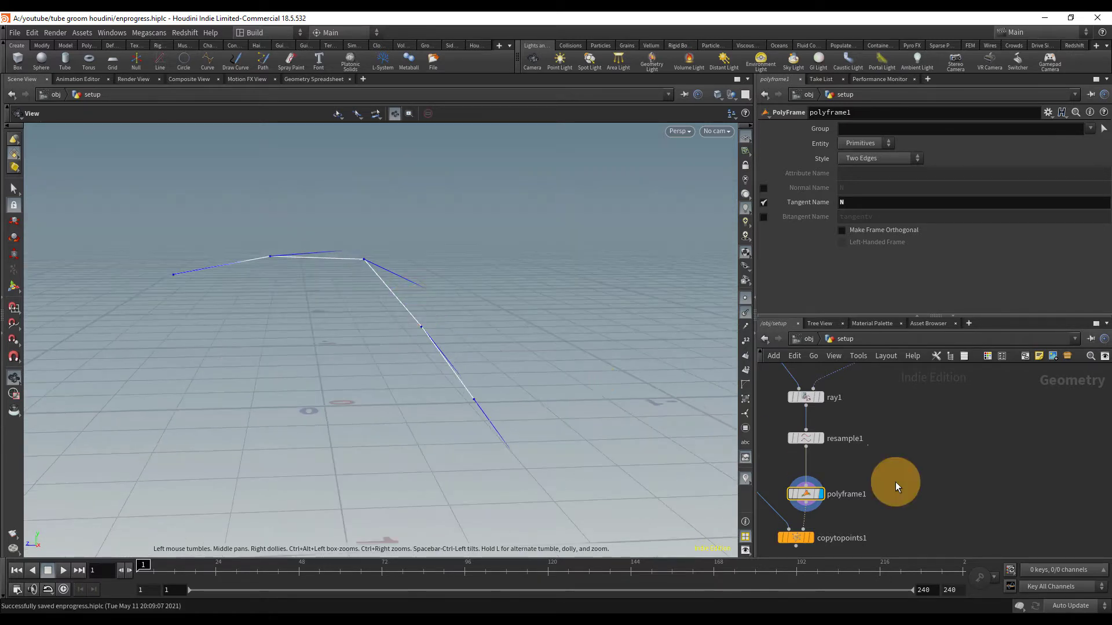
Move the Copy to Points node further below the PolyFrame and display the copied lines
scroll(897, 482, down, 2)
middle_drag(900, 479, 956, 439)
drag(867, 489, 868, 510)
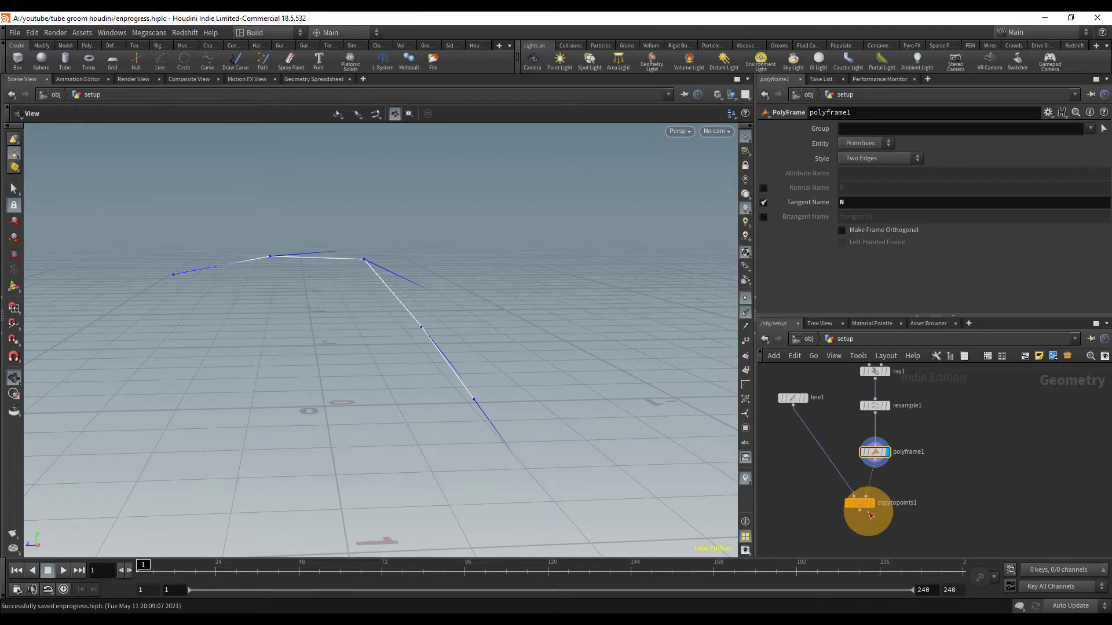
click(873, 504)
right_drag(477, 339, 502, 313)
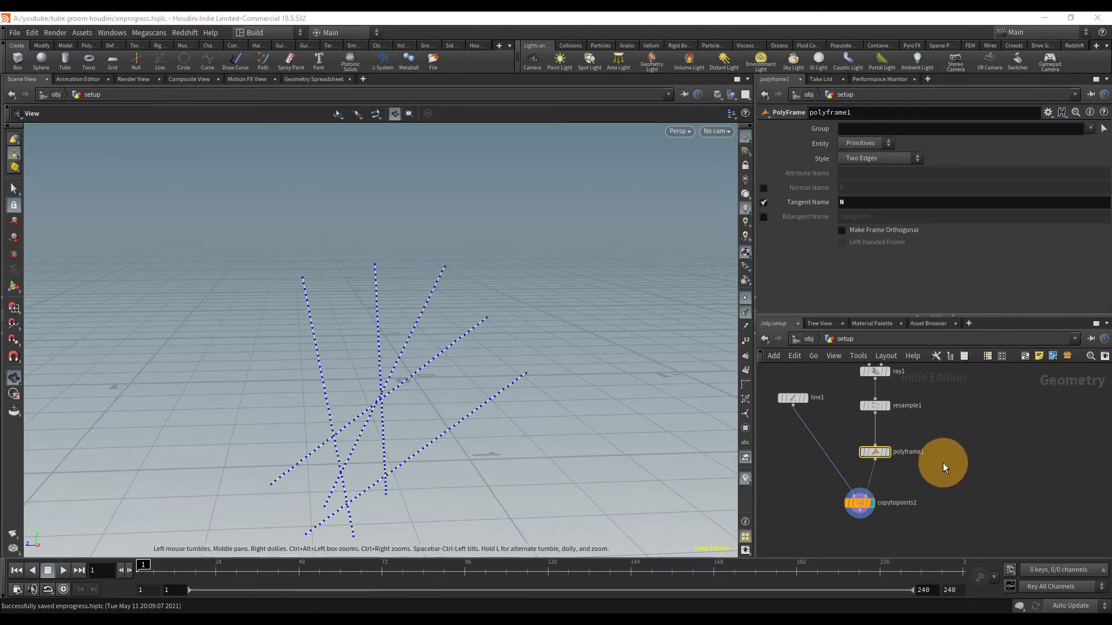
Move the PolyFrame node closer to the Resample node, set its Entity to Points, and check its point attributes
scroll(943, 464, up, 2)
drag(861, 451, 862, 428)
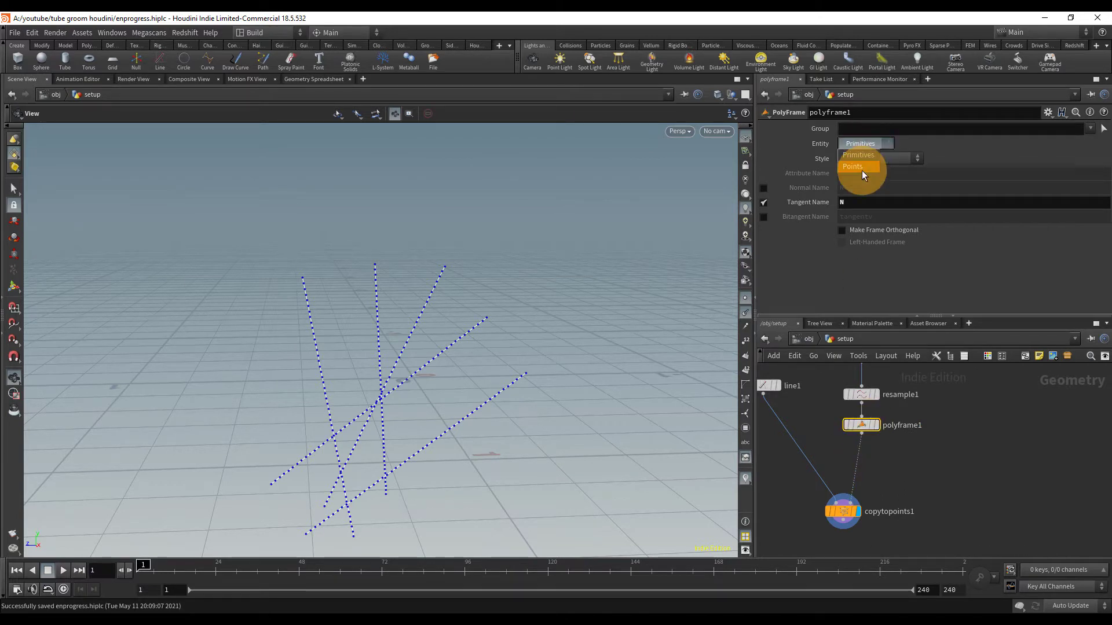
click(861, 168)
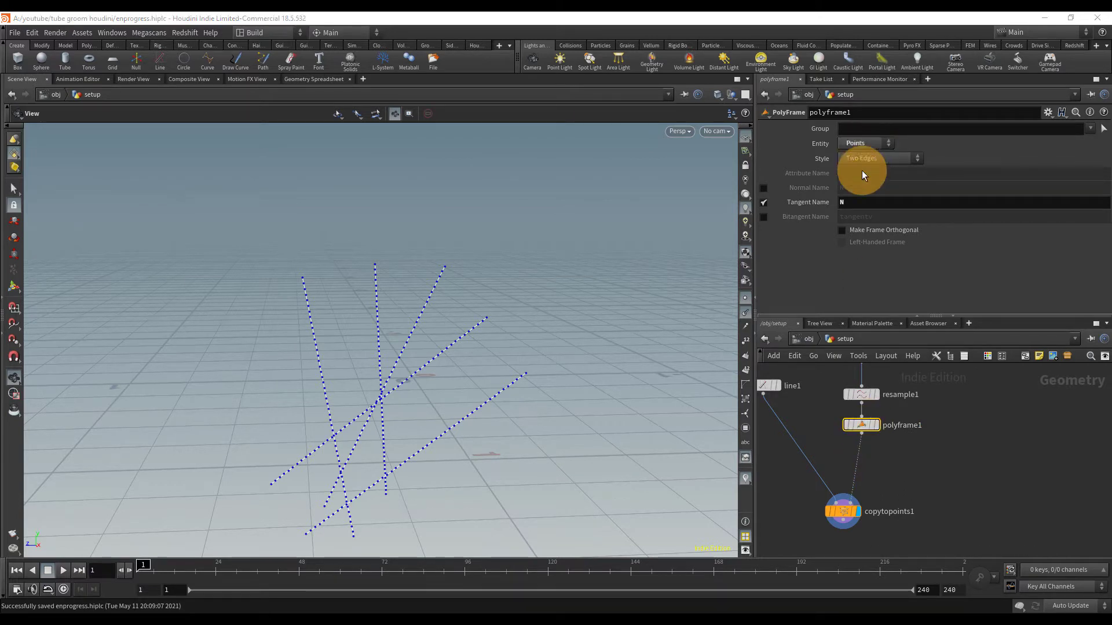
middle_click(864, 425)
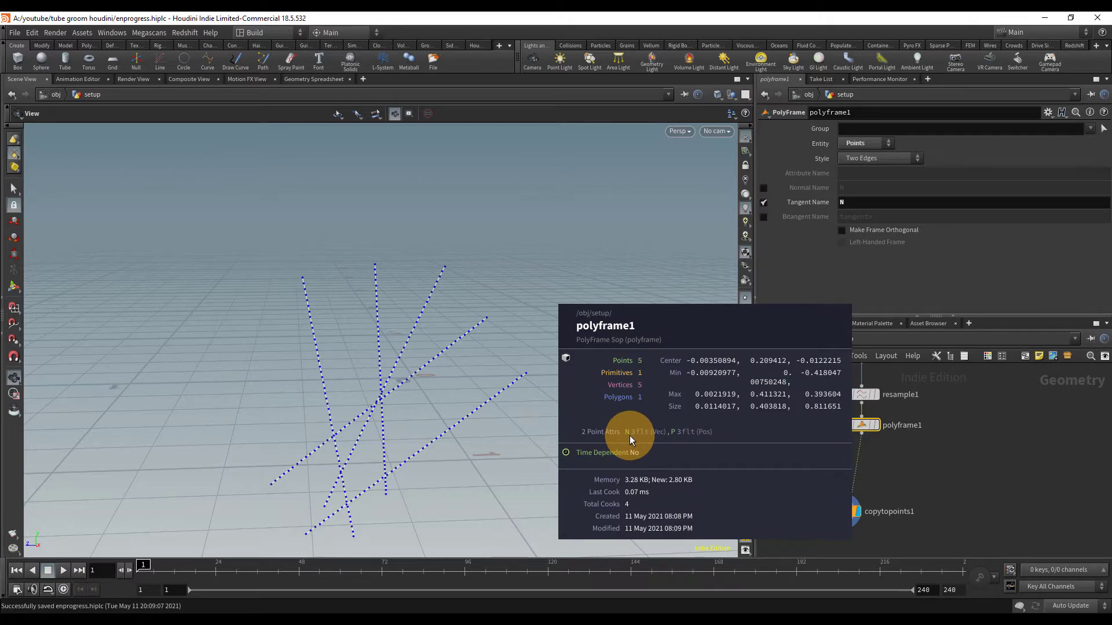
Place a Point Weld node beside the wire between the PolyFrame and Copy to Points nodes
key(Tab)
text(pointw)
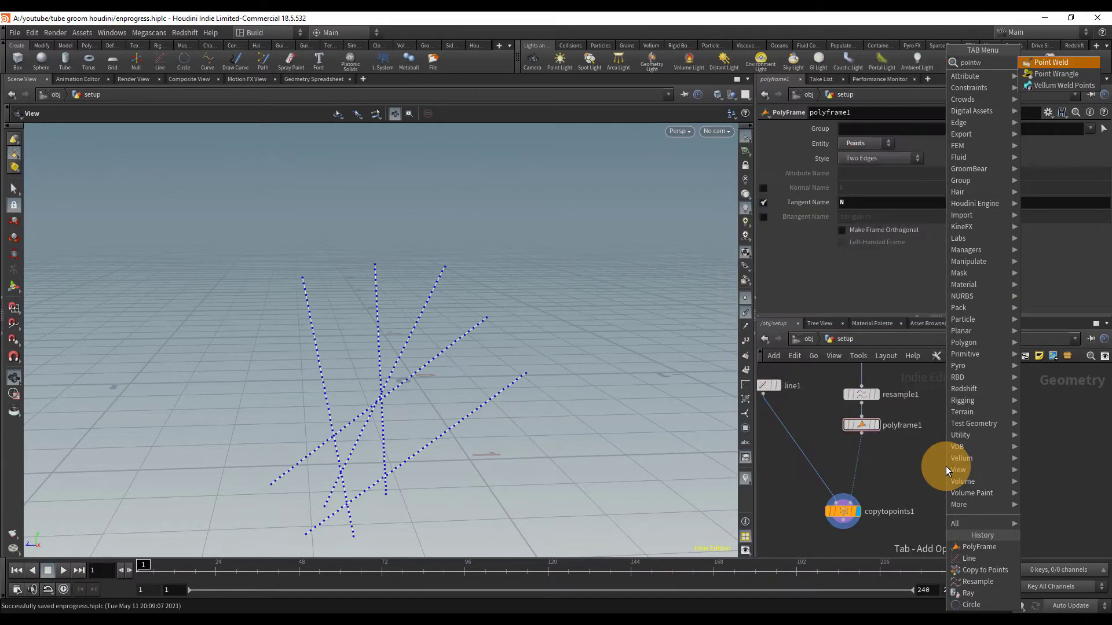
key(Return)
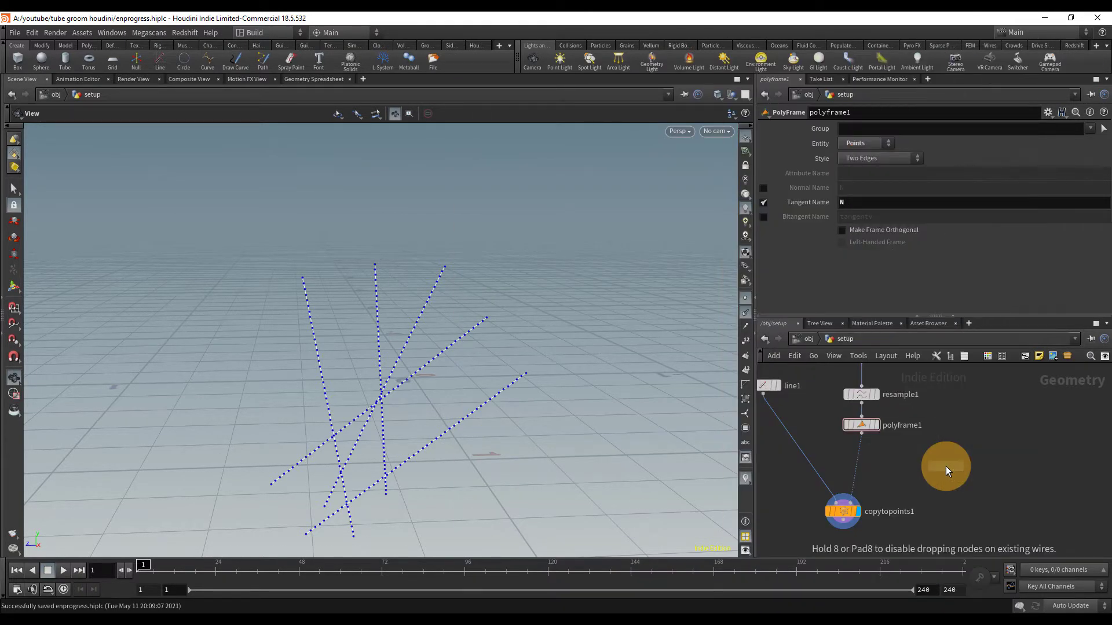
click(908, 466)
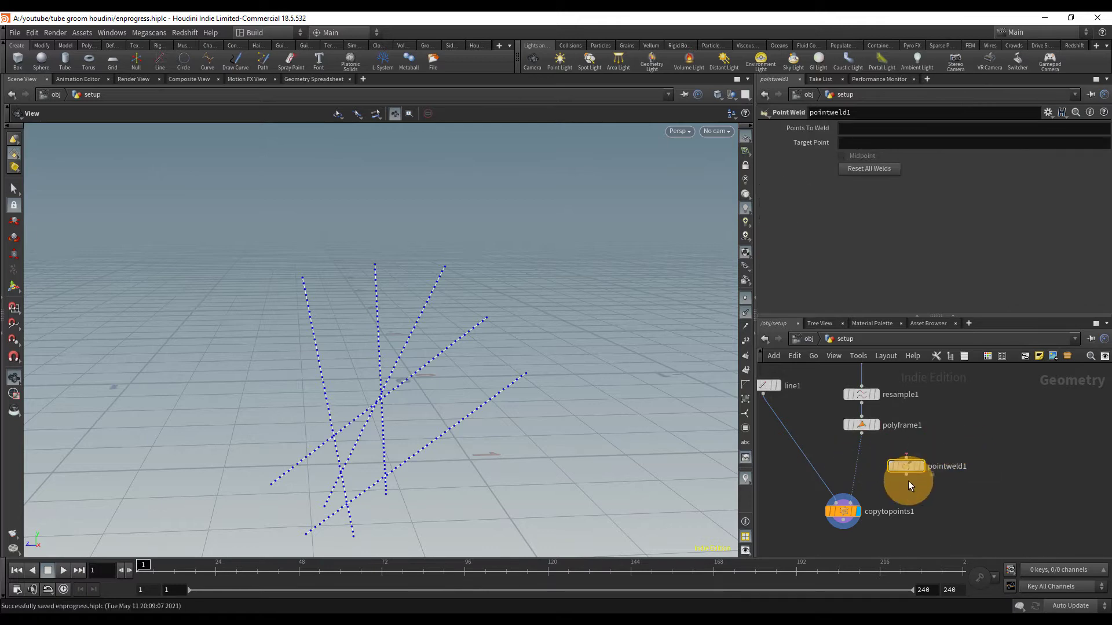
Replace the Point Weld node with a Point Wrangle inserted between the PolyFrame and Copy to Points nodes
key(Delete)
key(Tab)
text(pwra)
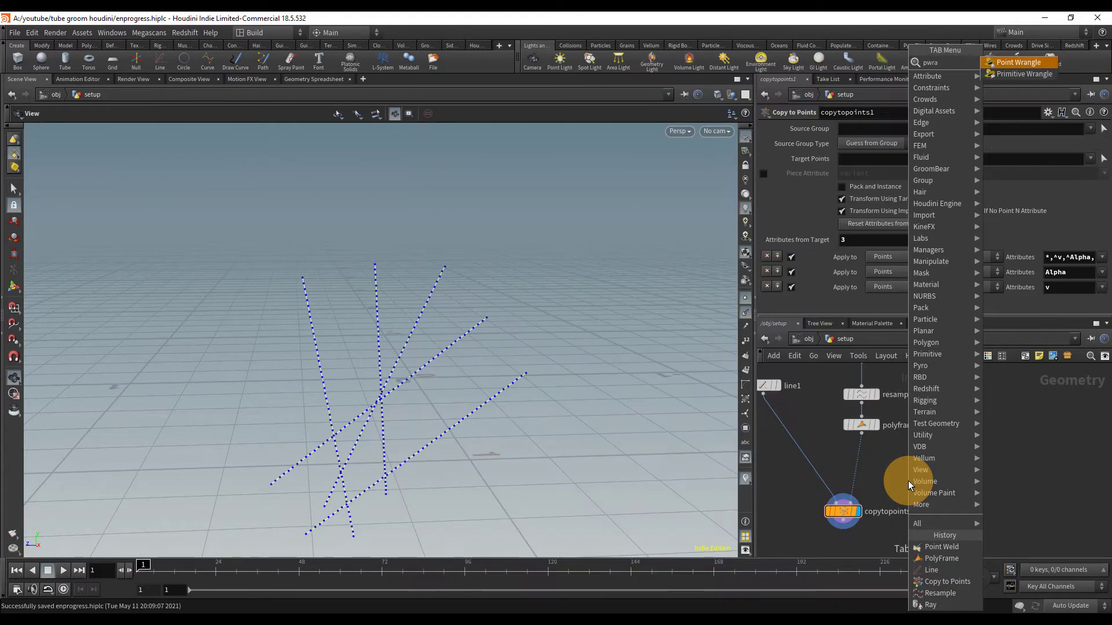
key(Return)
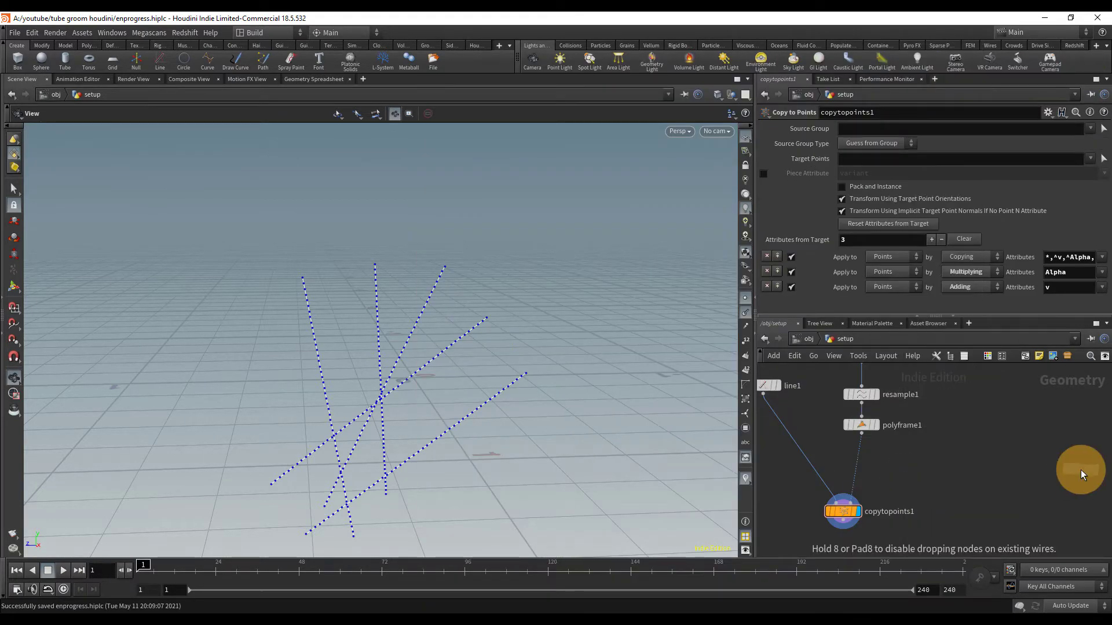
click(887, 474)
Reverse the point normals with the wrangle expression v@N*=-1; and save the scene
click(818, 229)
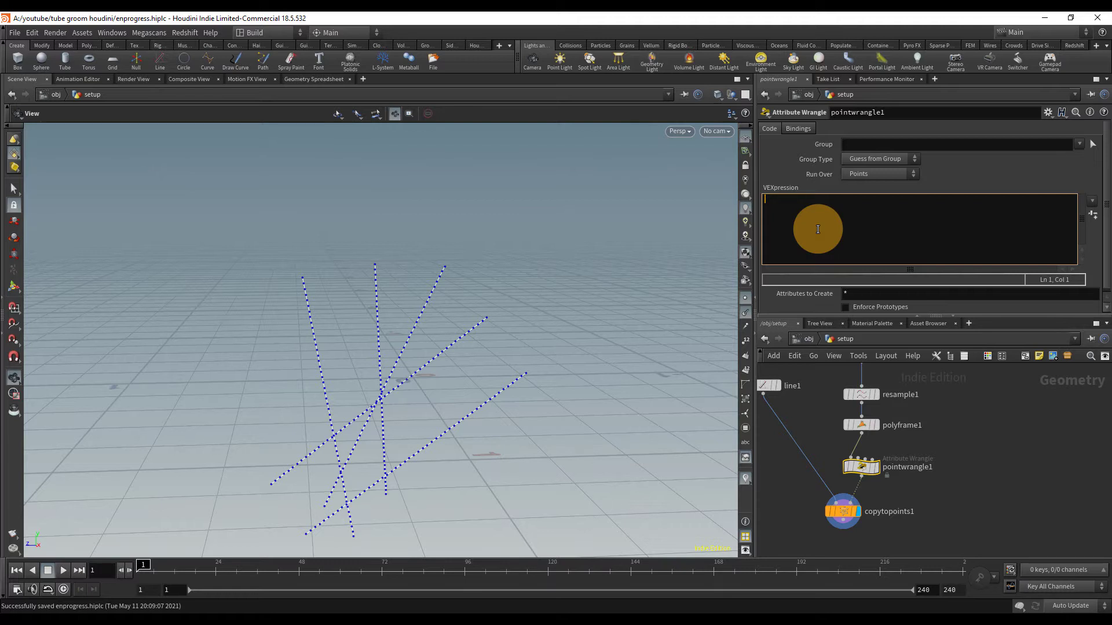
text(v@N*=-1;)
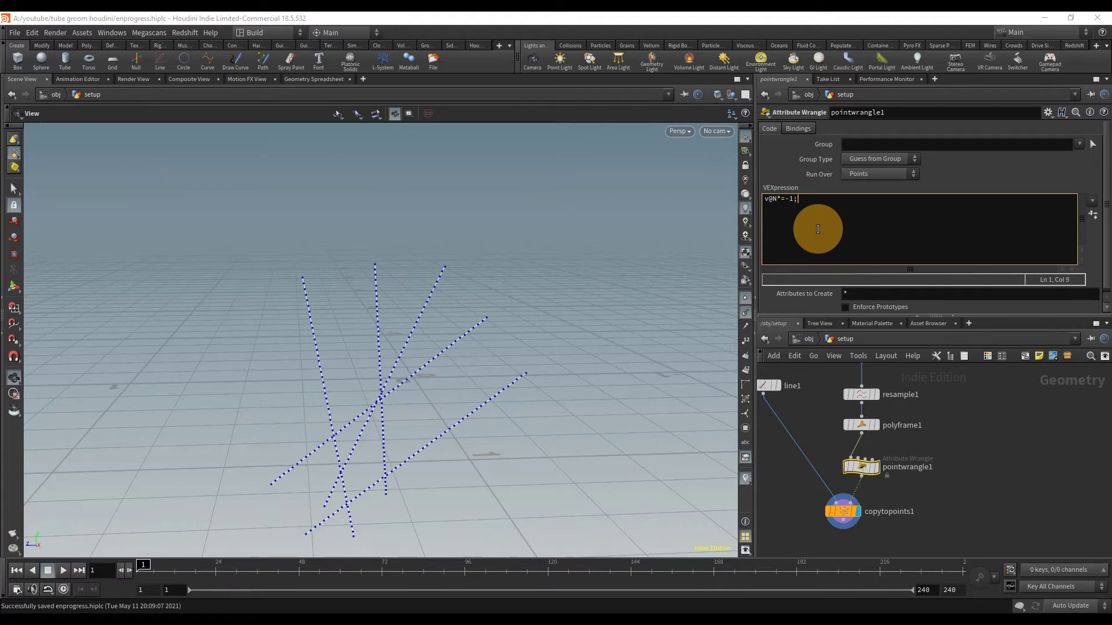
click(975, 407)
middle_drag(499, 273, 454, 343)
right_drag(454, 342, 367, 349)
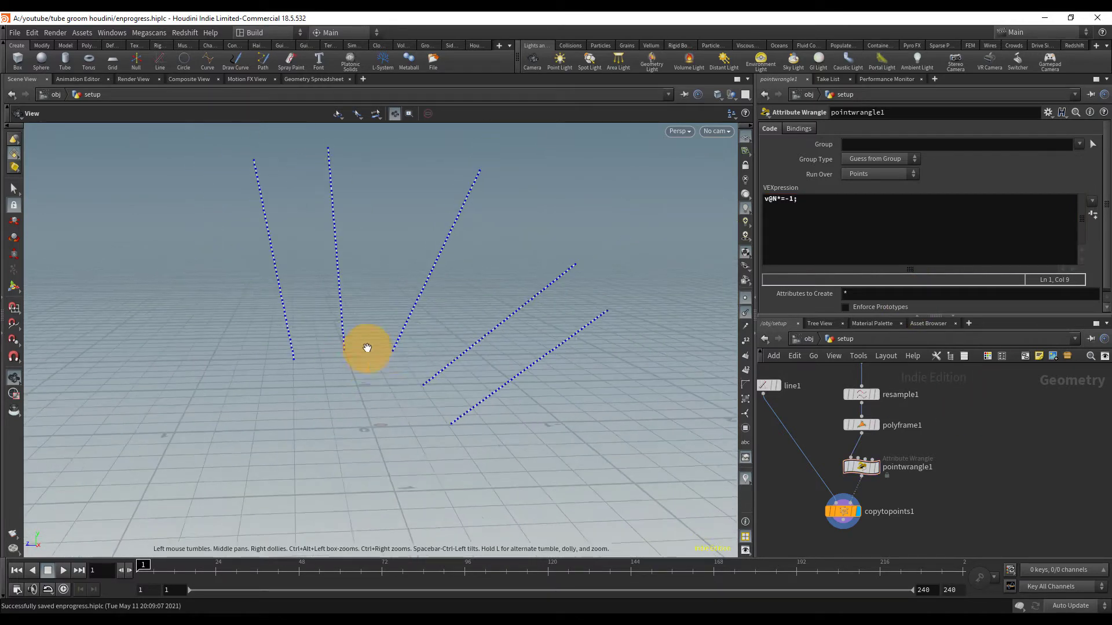
middle_drag(367, 348, 355, 373)
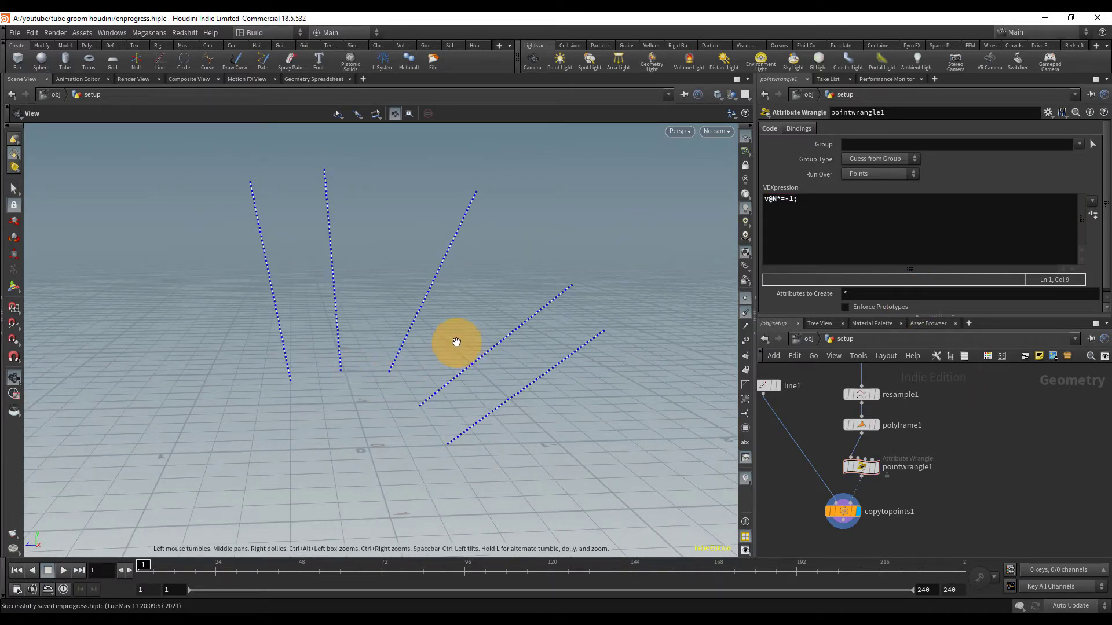
key(ctrl+s)
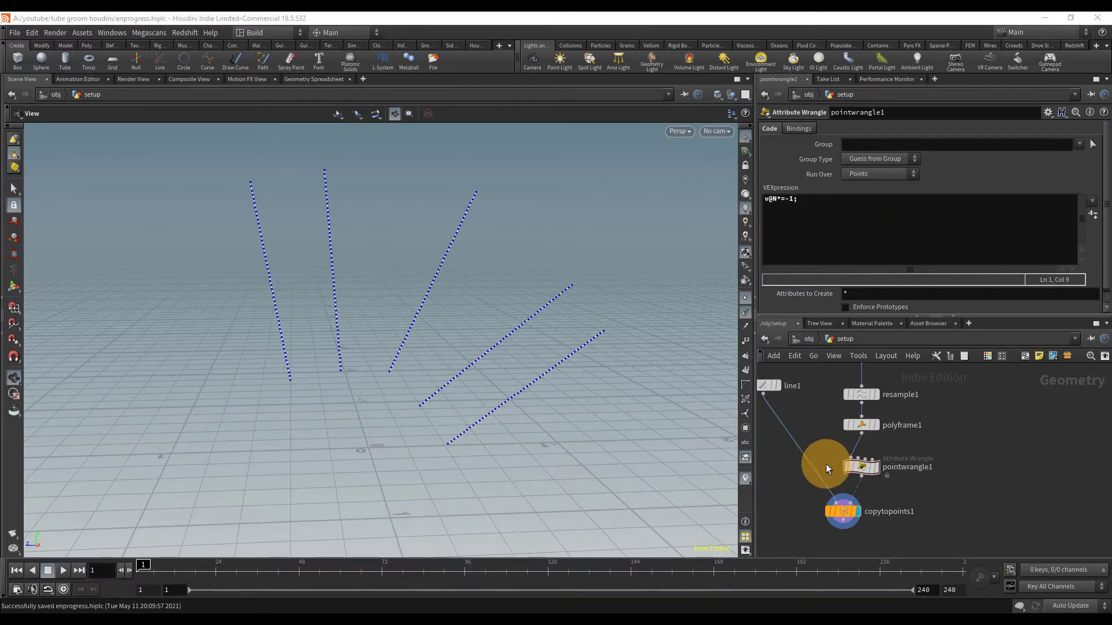
Place a Null node below the Copy to Points node and connect it to the Copy to Points output
scroll(865, 454, down, 2)
middle_click(881, 438)
middle_drag(963, 458, 906, 426)
scroll(868, 443, down, 2)
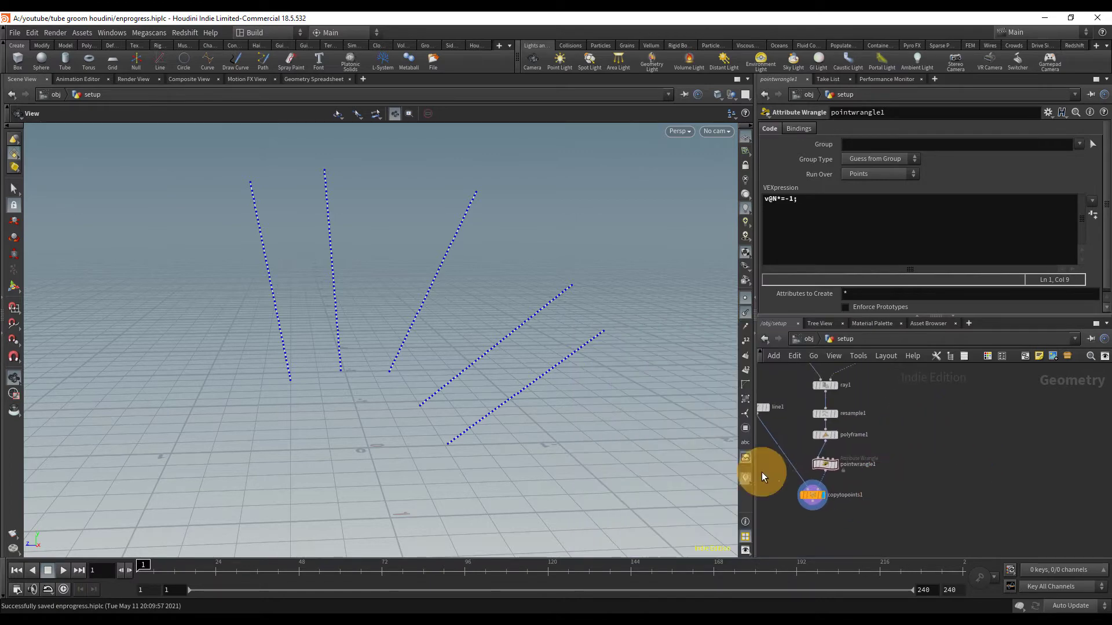
middle_drag(572, 346, 532, 322)
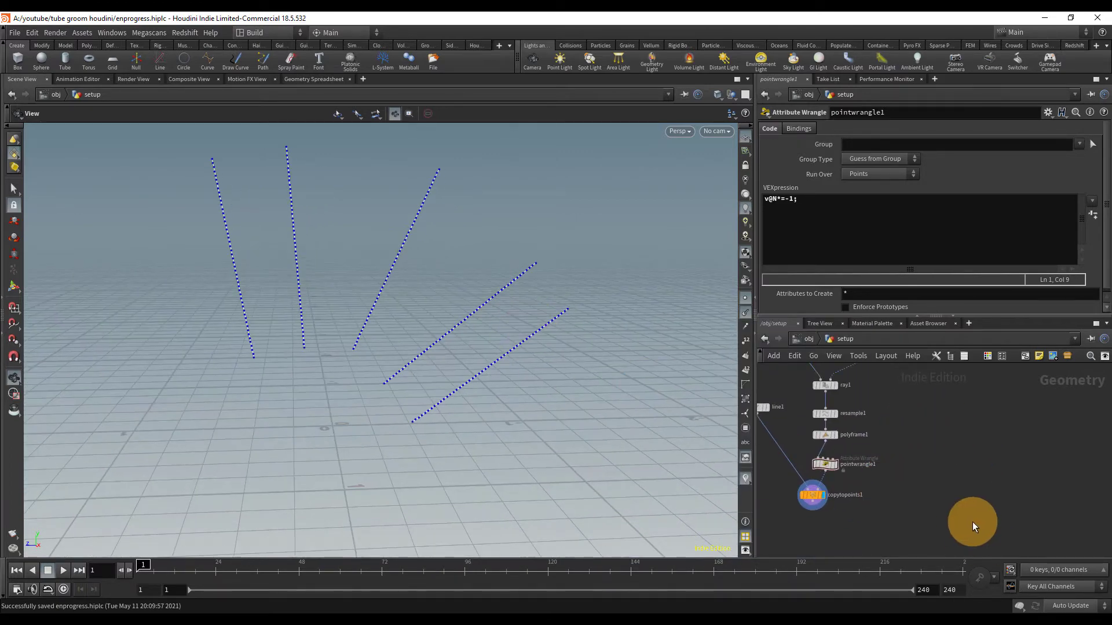
key(Tab)
text(null)
key(Return)
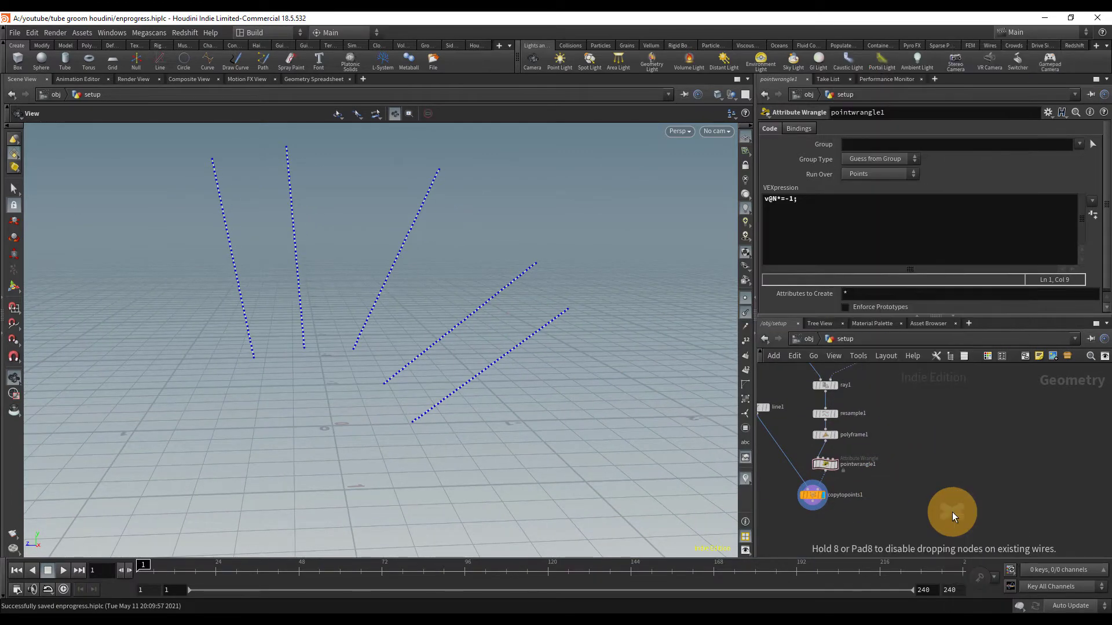
scroll(894, 518, up, 1)
click(886, 520)
middle_drag(933, 492, 973, 441)
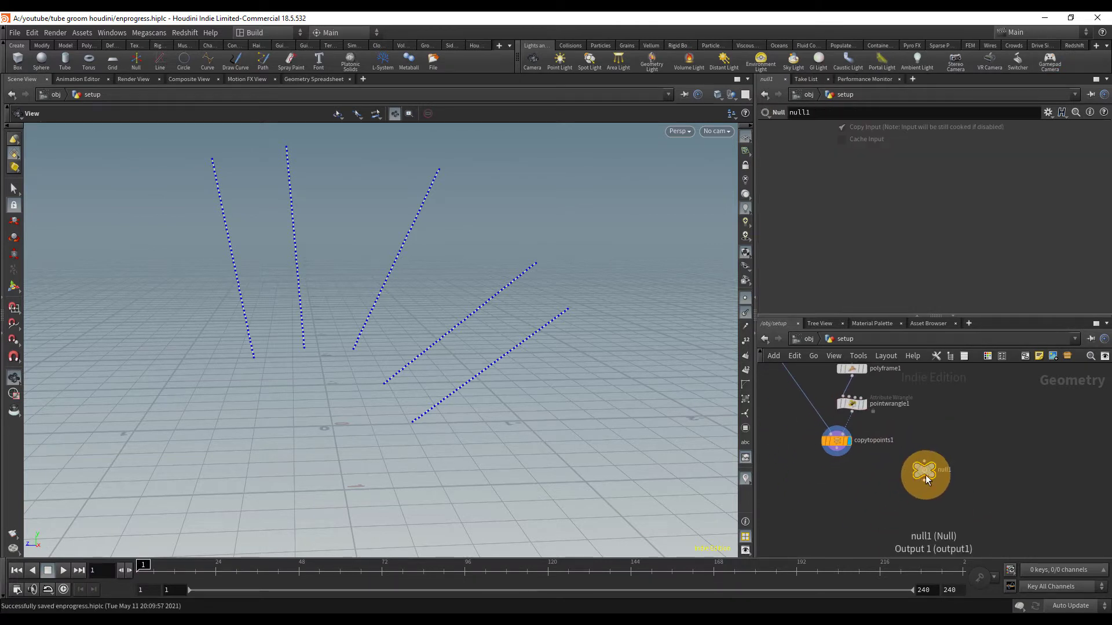
drag(928, 474, 838, 450)
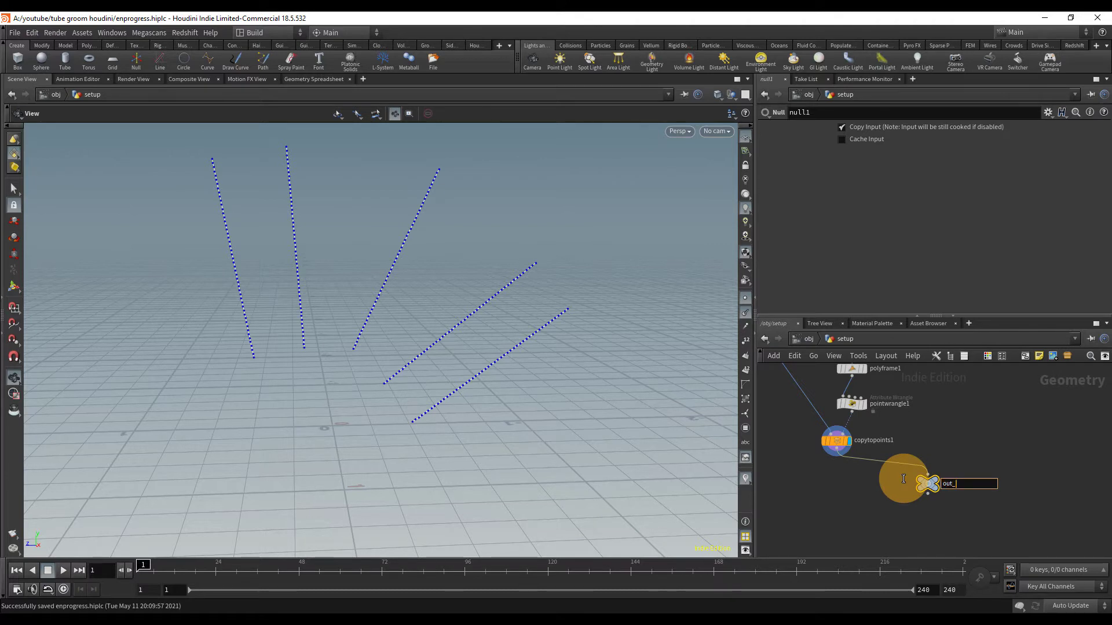
Rename the Null node as out_clump_guides and save the scene
text(es)
key(Return)
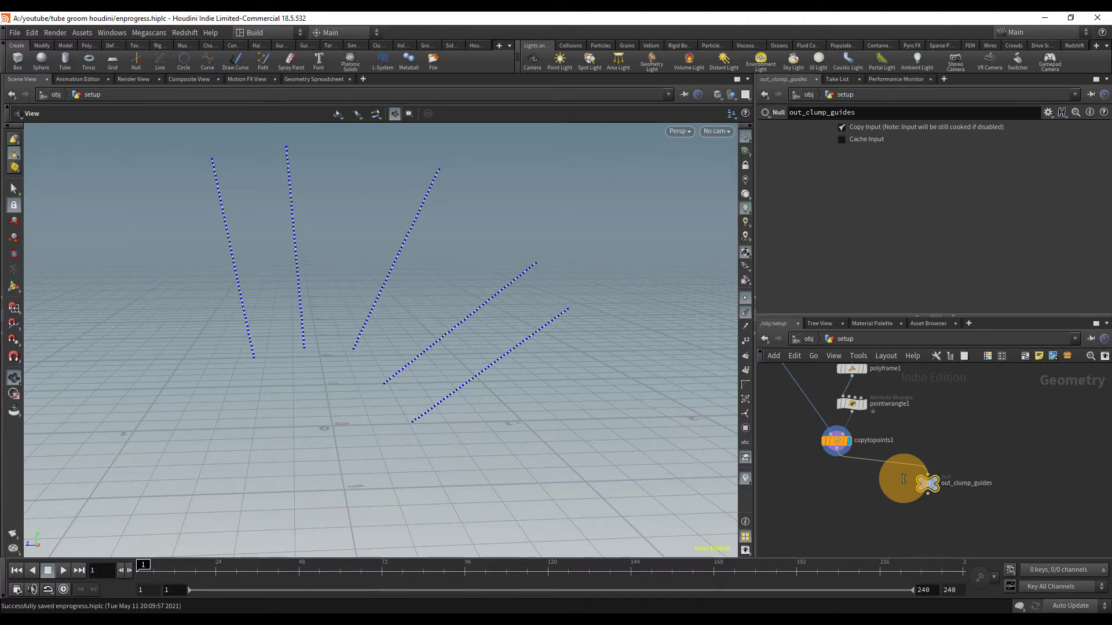
scroll(926, 495, down, 2)
middle_click(929, 485)
middle_drag(840, 499, 849, 502)
key(ctrl+s)
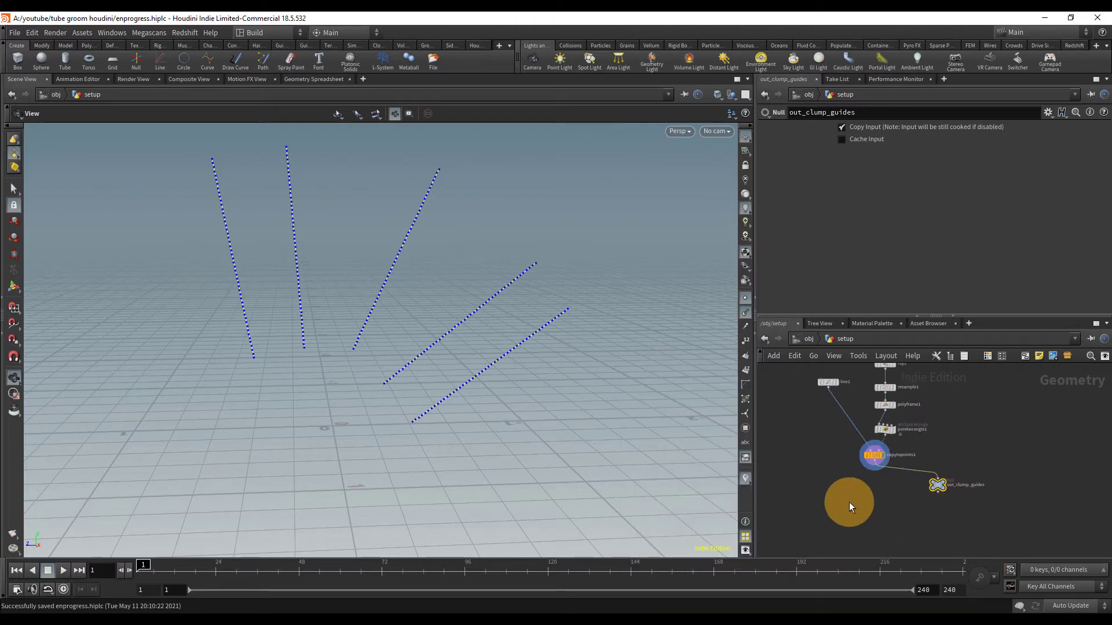
Place an unconnected Sweep node below the Copy to Points node
scroll(849, 502, down, 1)
mouse_move(894, 460)
middle_down()
mouse_move(894, 481)
mouse_move(881, 464)
middle_up()
mouse_move(859, 512)
mouse_down()
mouse_move(863, 524)
mouse_move(848, 506)
mouse_up()
middle_drag(959, 485, 985, 451)
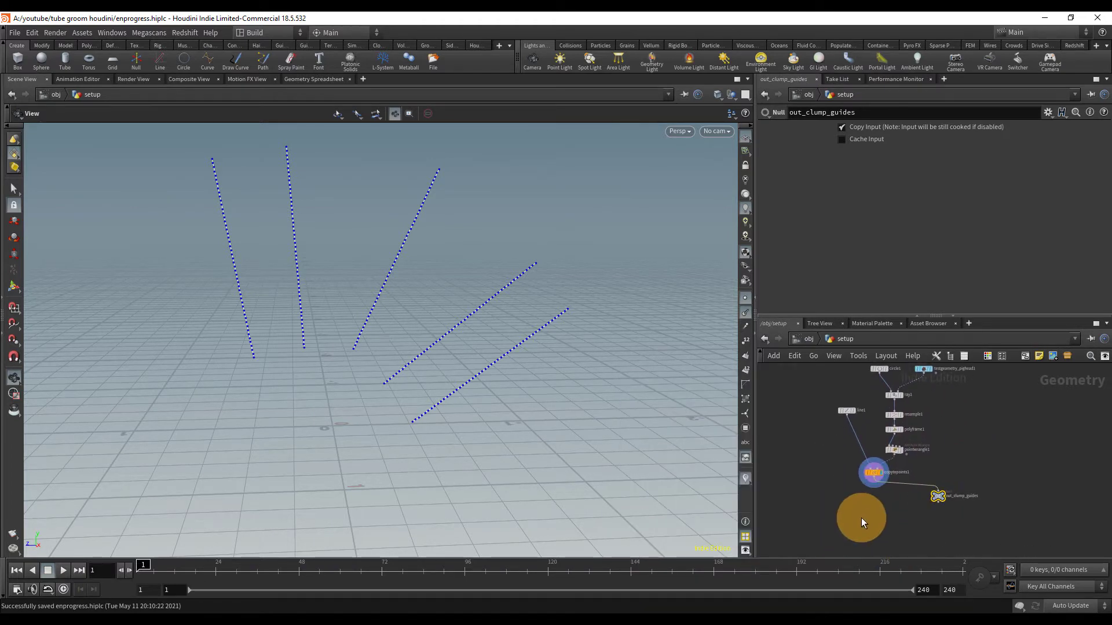
key(Tab)
text(swe)
key(Return)
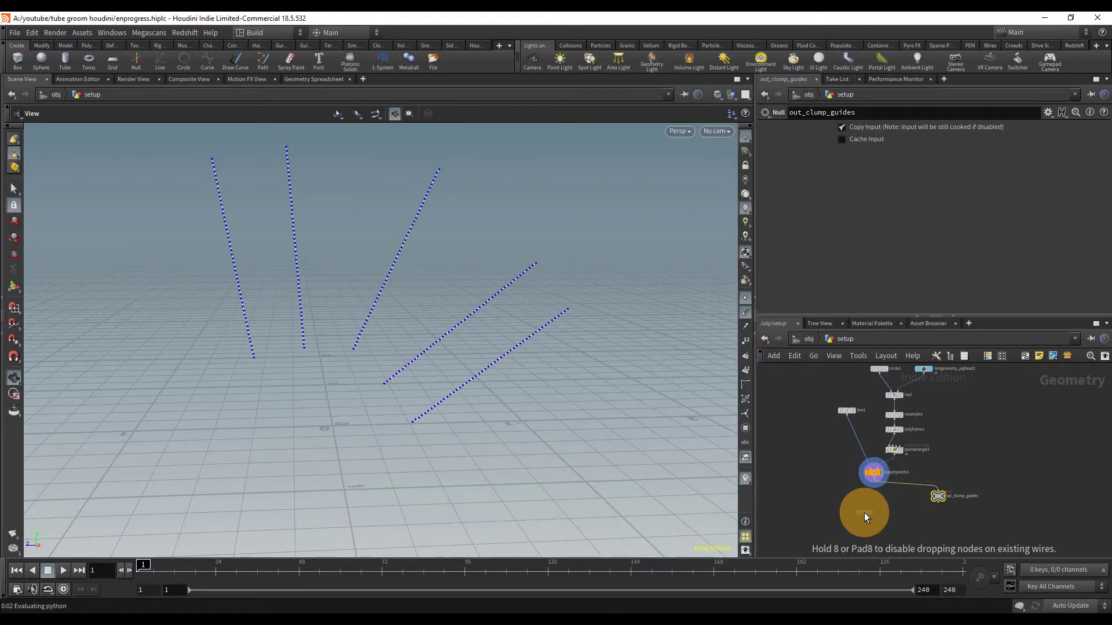
click(864, 513)
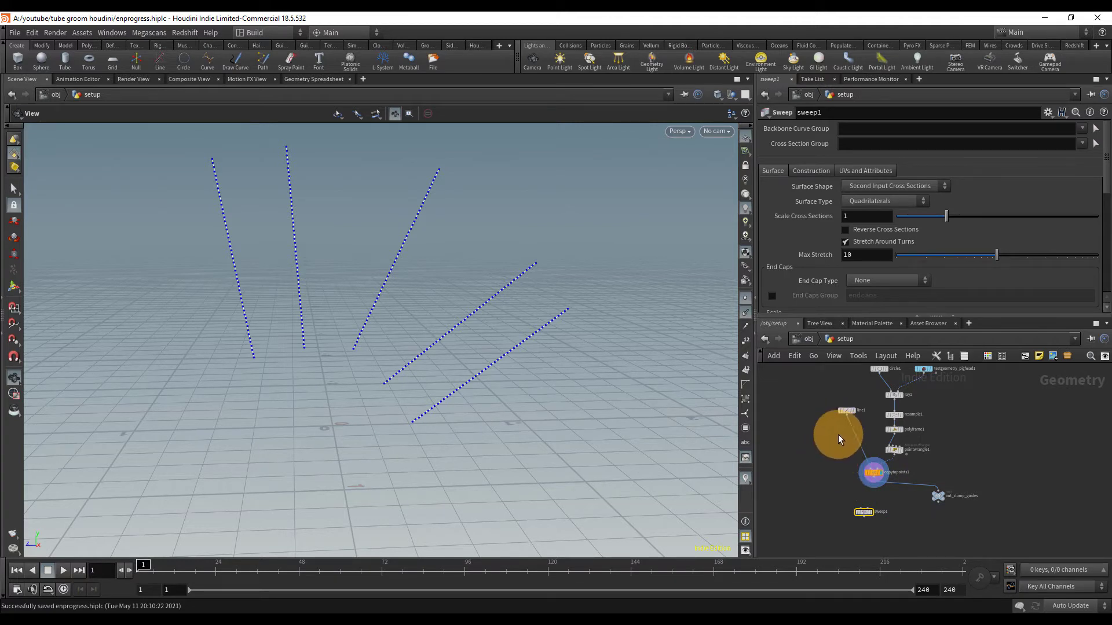
Set the Line node's number of points to 2
drag(843, 423, 840, 426)
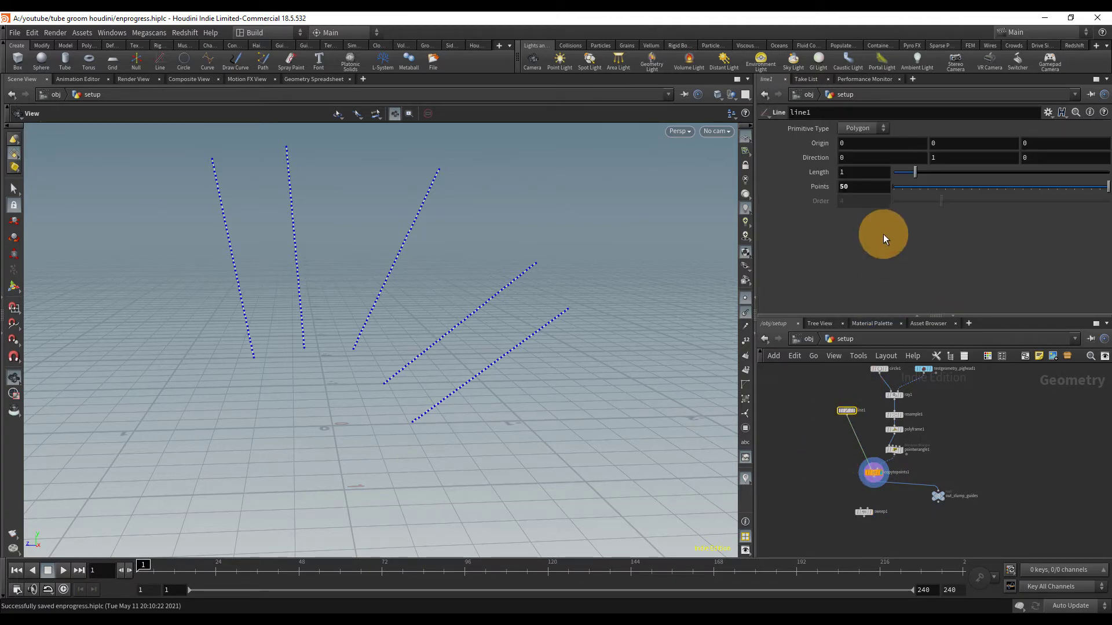
scroll(856, 415, up, 3)
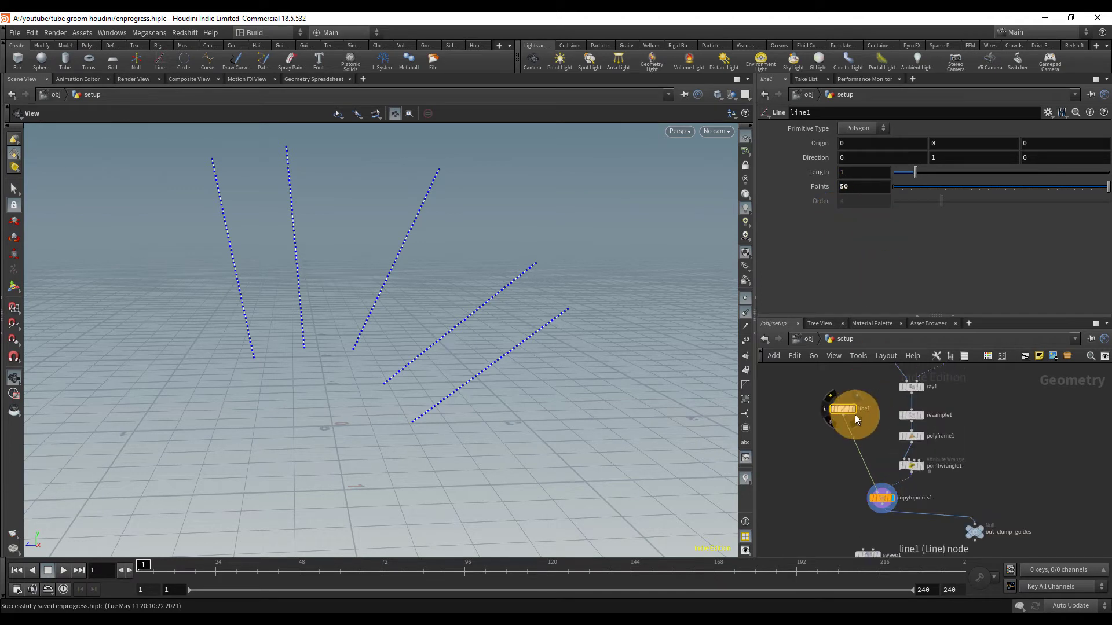
drag(866, 191, 806, 198)
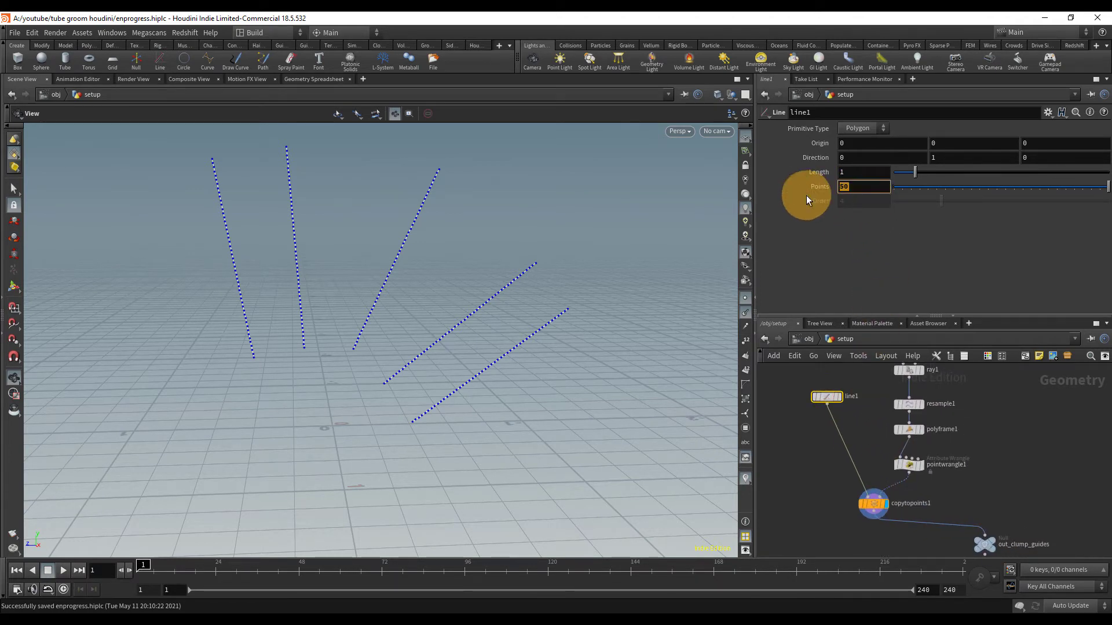
key(Return)
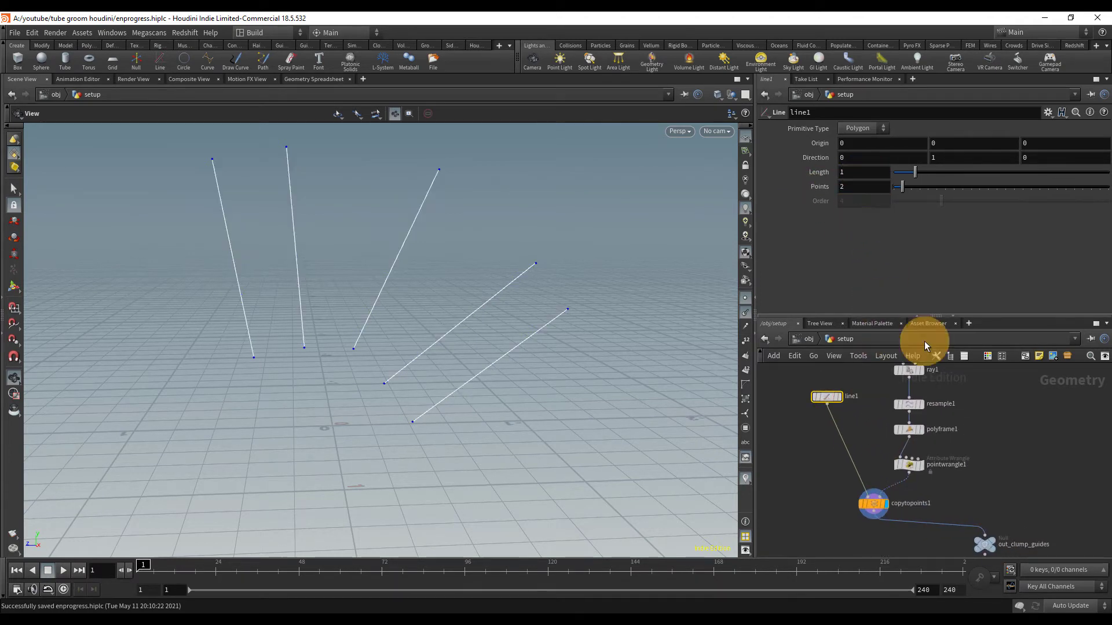
Insert a Resample node between the Line and Copy to Points nodes, aligned under the Line
click(866, 426)
key(Tab)
text(resa)
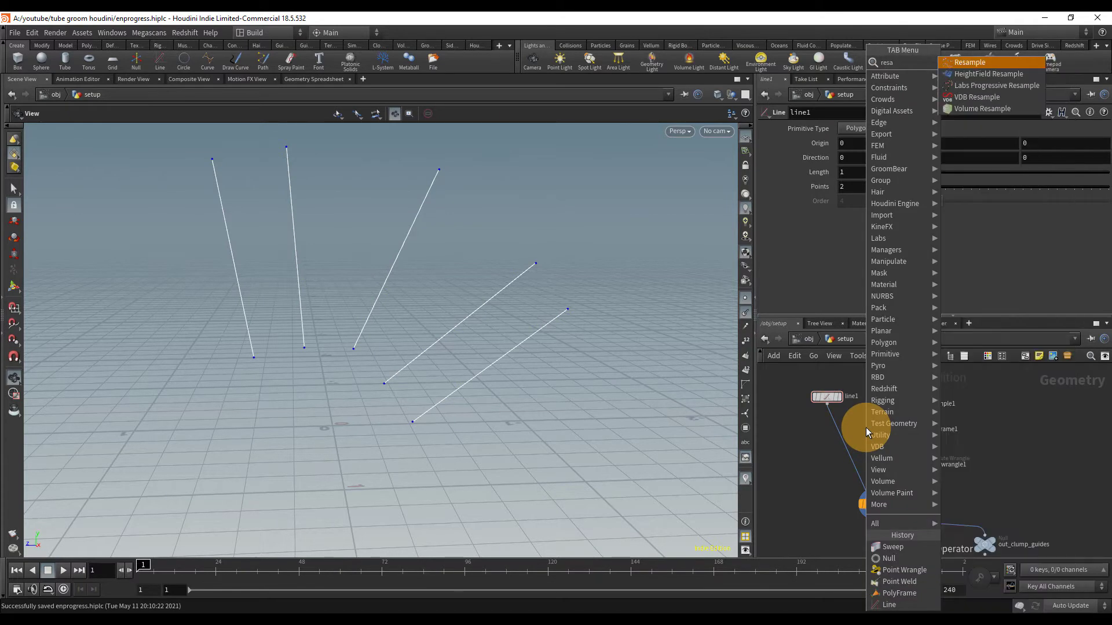
key(Return)
click(839, 435)
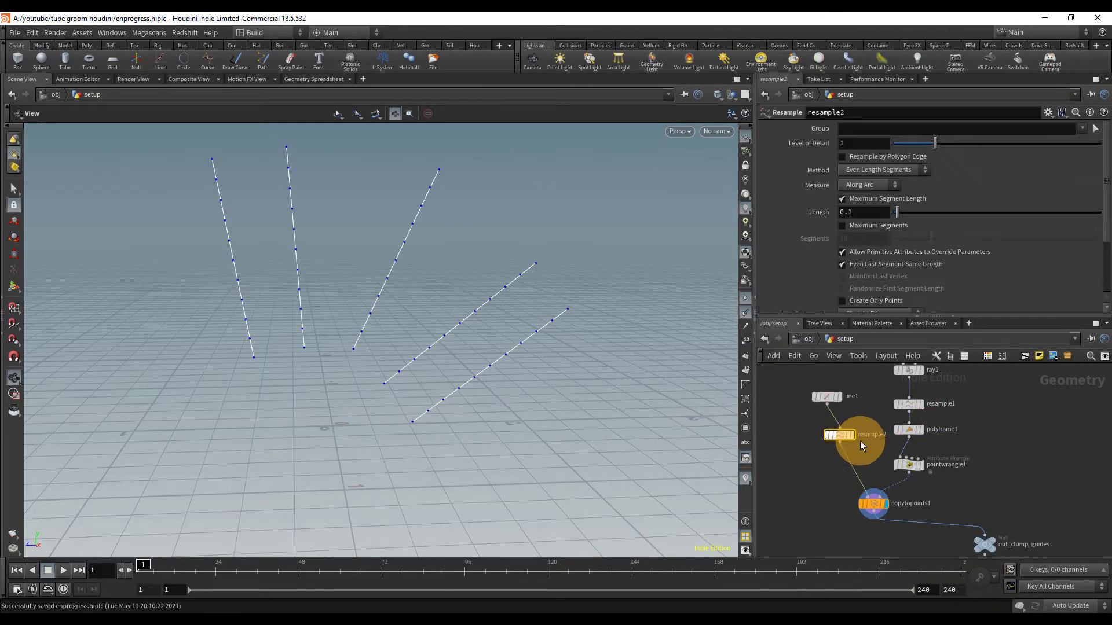
drag(841, 434, 829, 440)
Make the new Resample use a maximum of 50 segments instead of a maximum segment length
click(870, 200)
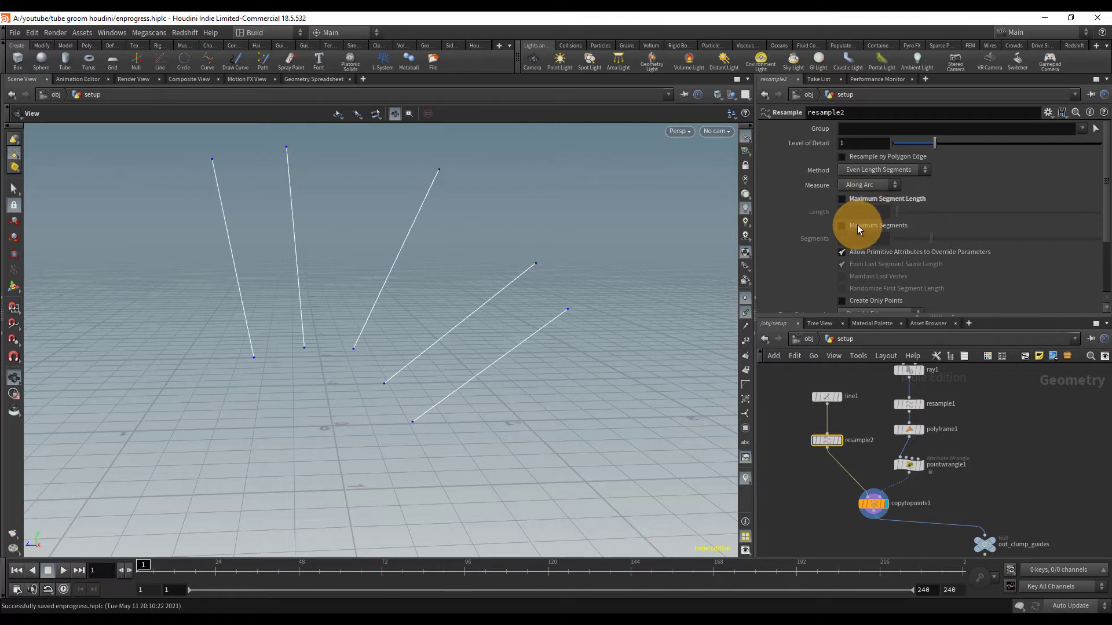
click(858, 225)
drag(877, 239, 791, 239)
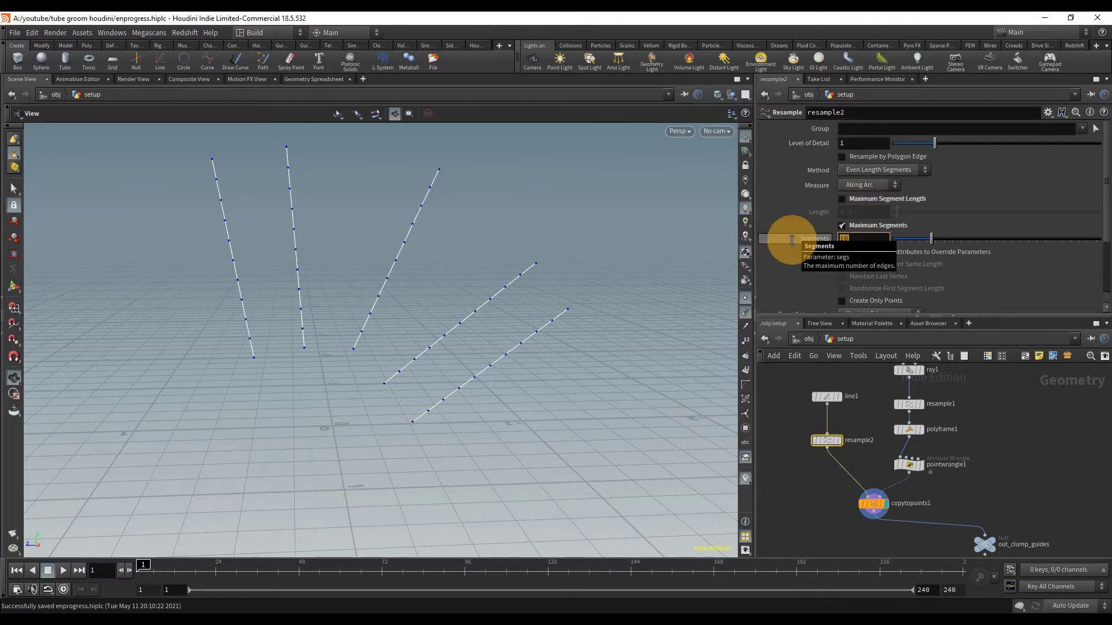
key(Return)
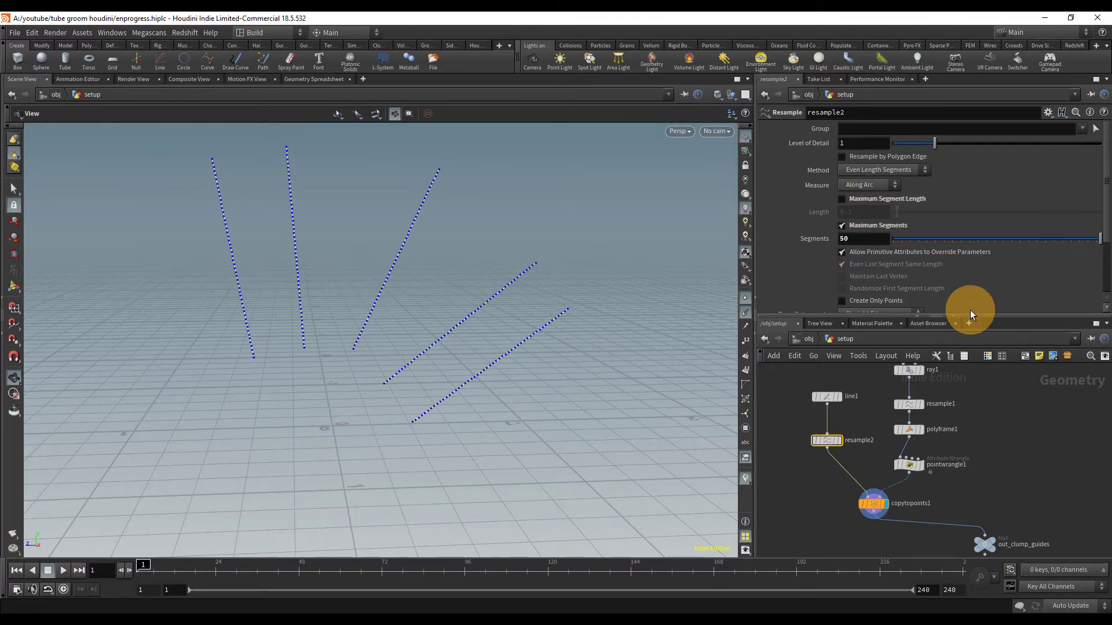
scroll(955, 177, down, 3)
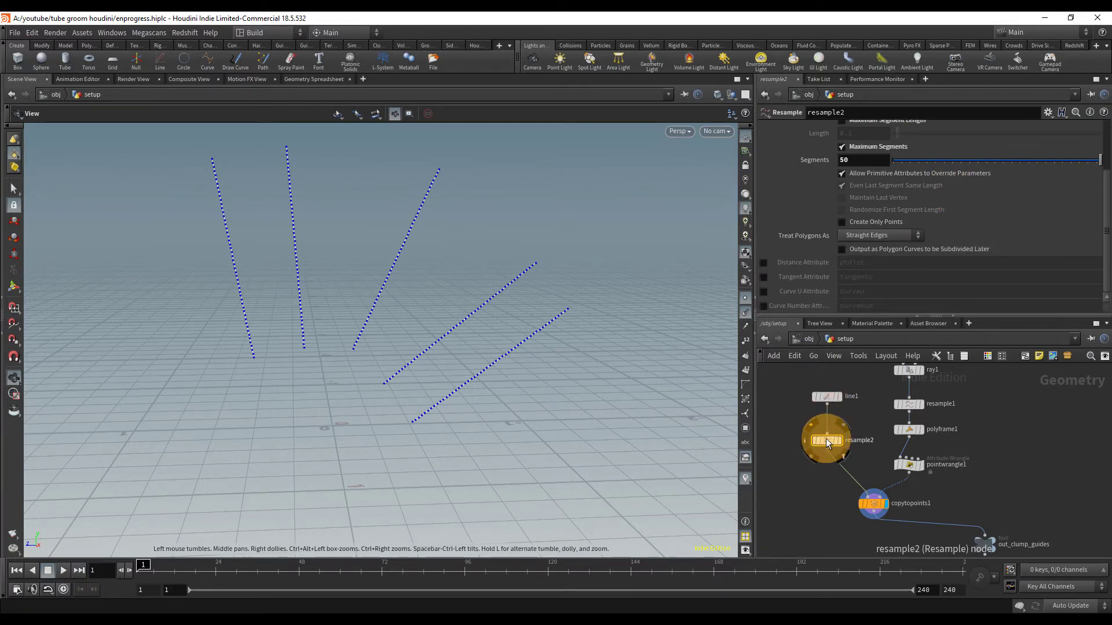
Restore the Line's dense point count and make its Resample output only the Curve U attribute curveu, with Maximum Segments off
click(828, 397)
drag(863, 184, 731, 182)
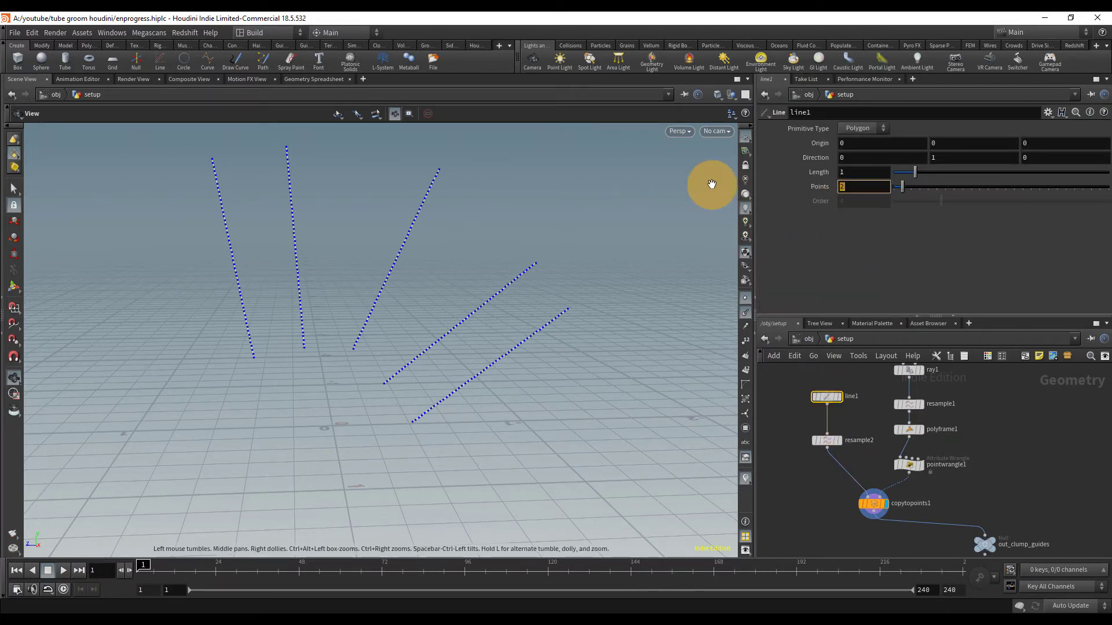
drag(810, 453, 810, 453)
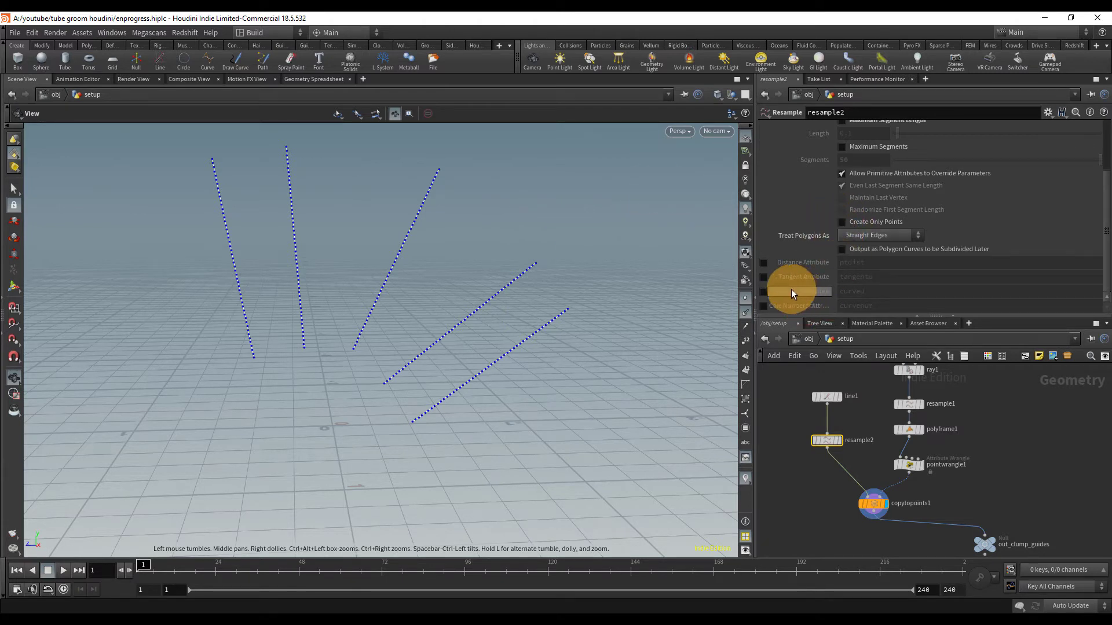
click(764, 292)
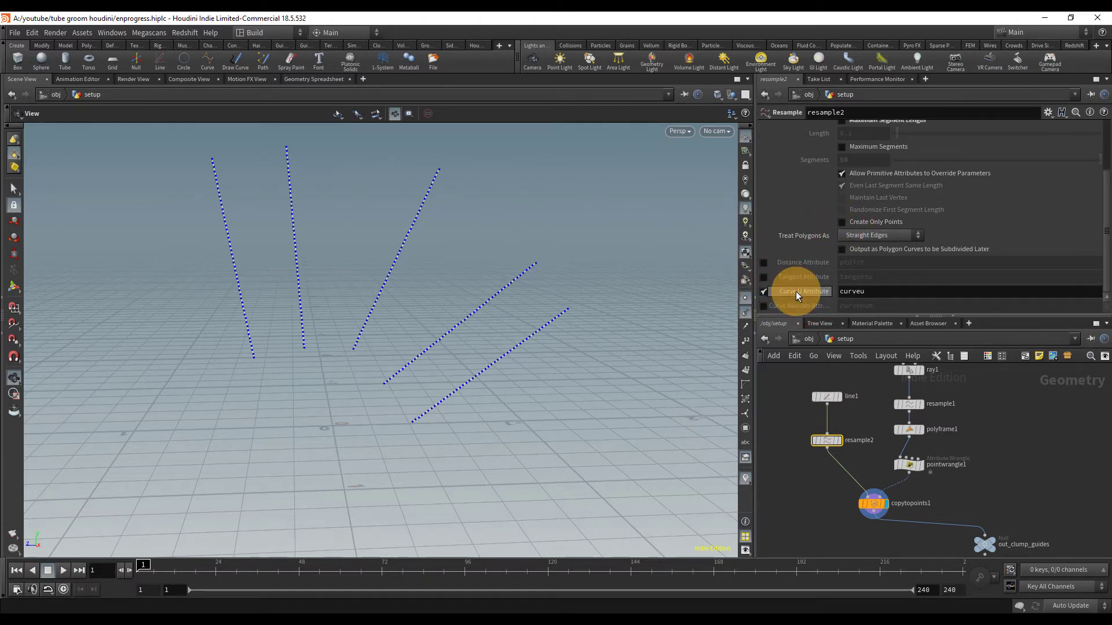
Place a Color node below and beside the Copy to Points node
right_drag(440, 337, 540, 315)
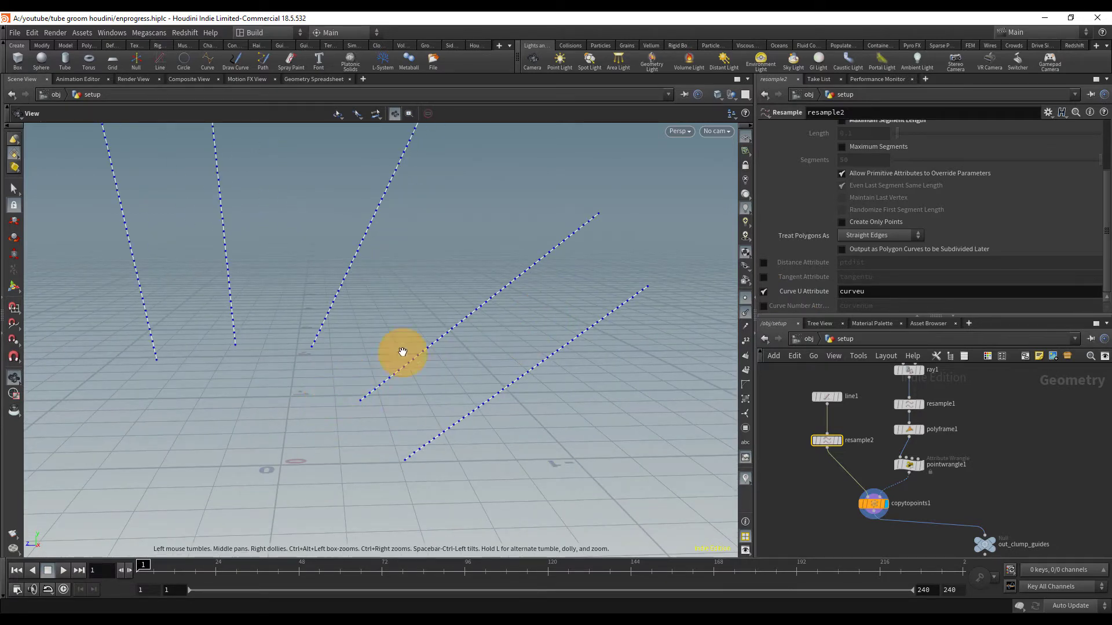
middle_drag(615, 271, 599, 248)
mouse_move(838, 481)
middle_down()
mouse_move(896, 460)
mouse_move(868, 474)
mouse_move(841, 464)
middle_up()
click(809, 469)
key(Tab)
key(Escape)
key(Tab)
text(color)
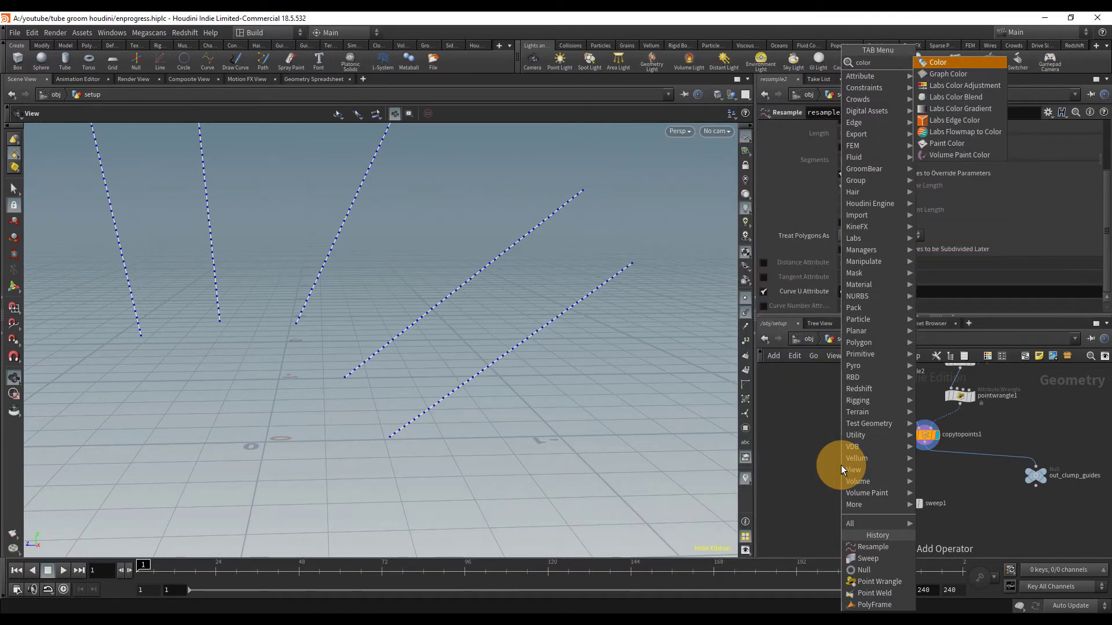
key(Return)
click(841, 465)
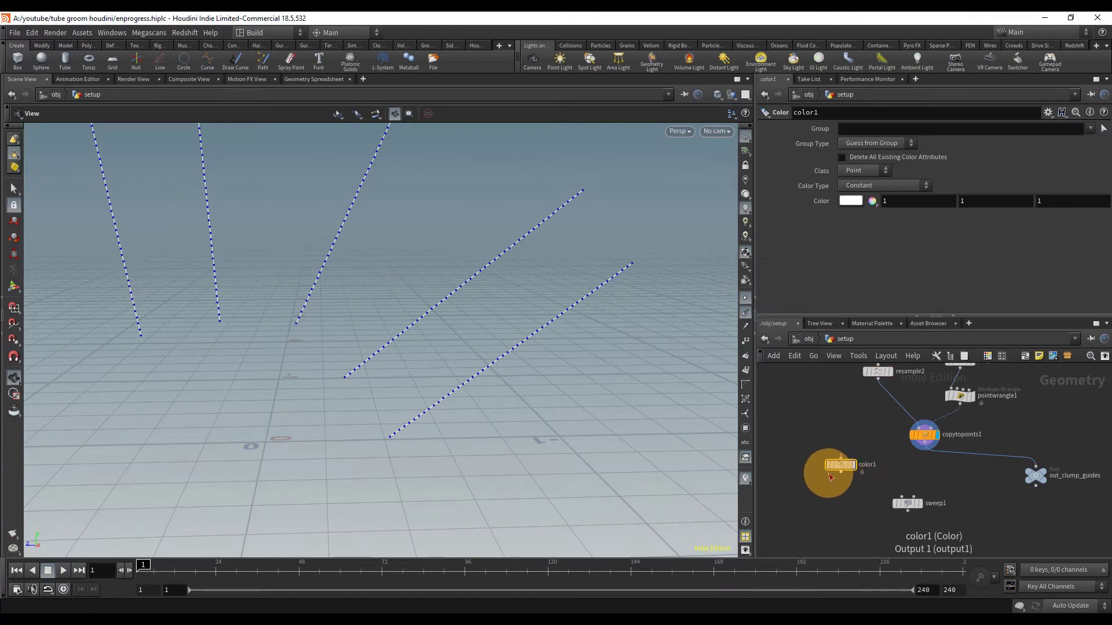
Connect the Copy to Points output to the Color node and display the Color node
middle_drag(856, 457, 842, 441)
drag(829, 443, 912, 429)
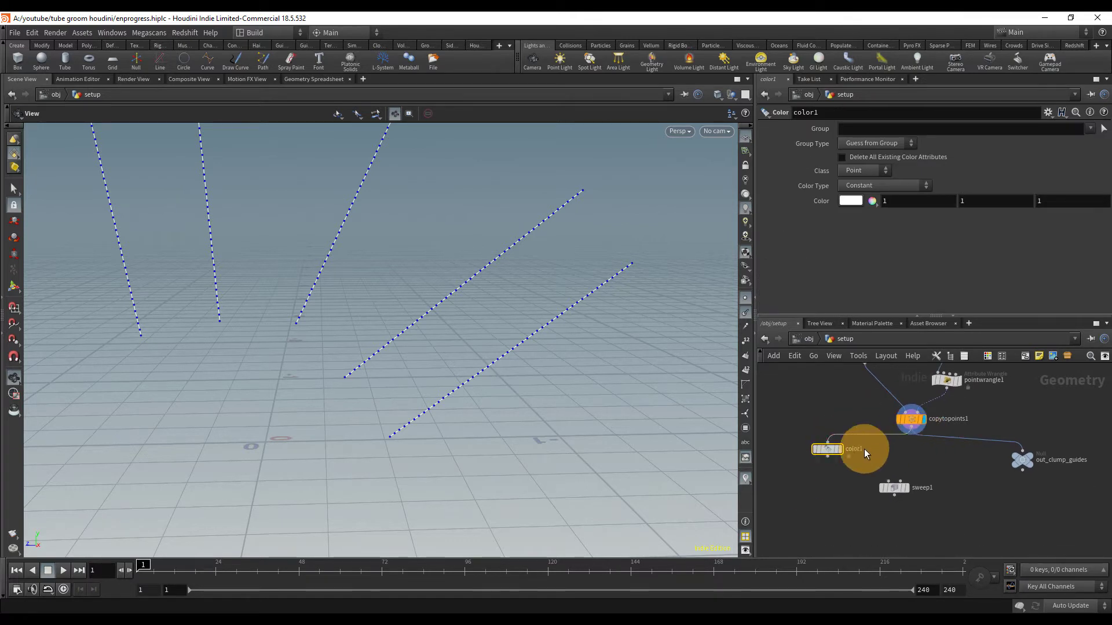
click(841, 448)
Set the Color node's color type to Ramp from Attribute, driven by the attribute curveu
click(895, 185)
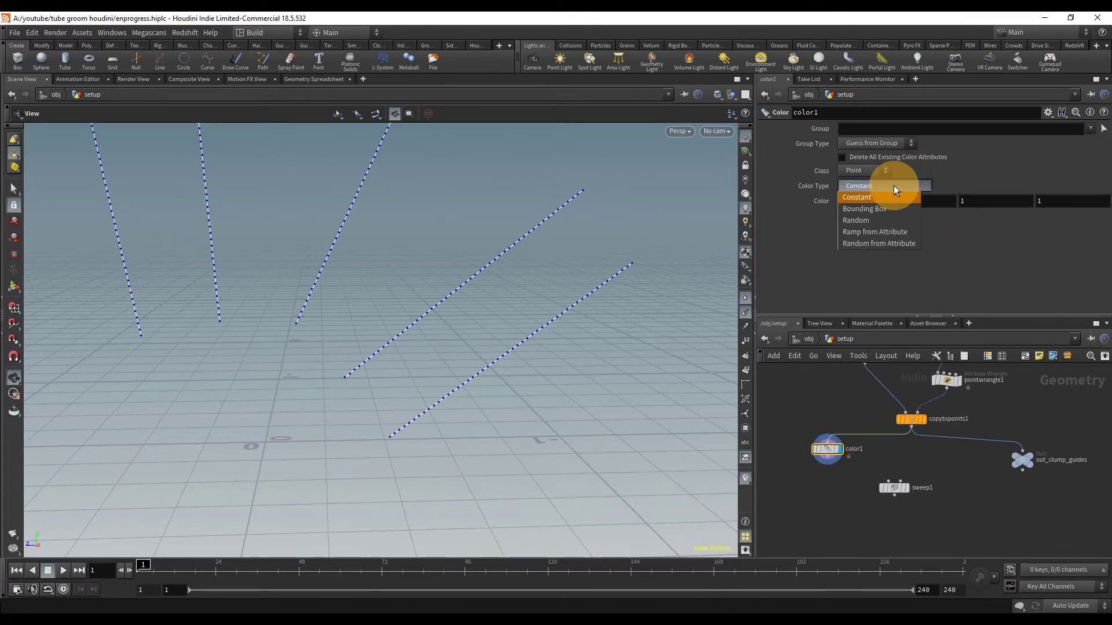
click(877, 234)
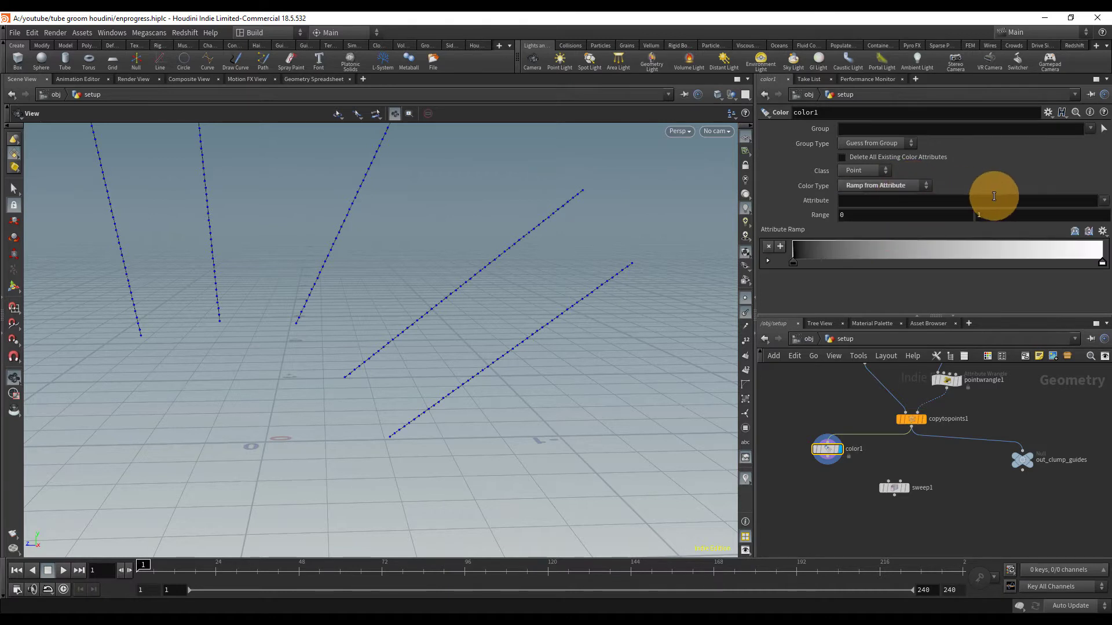
click(959, 202)
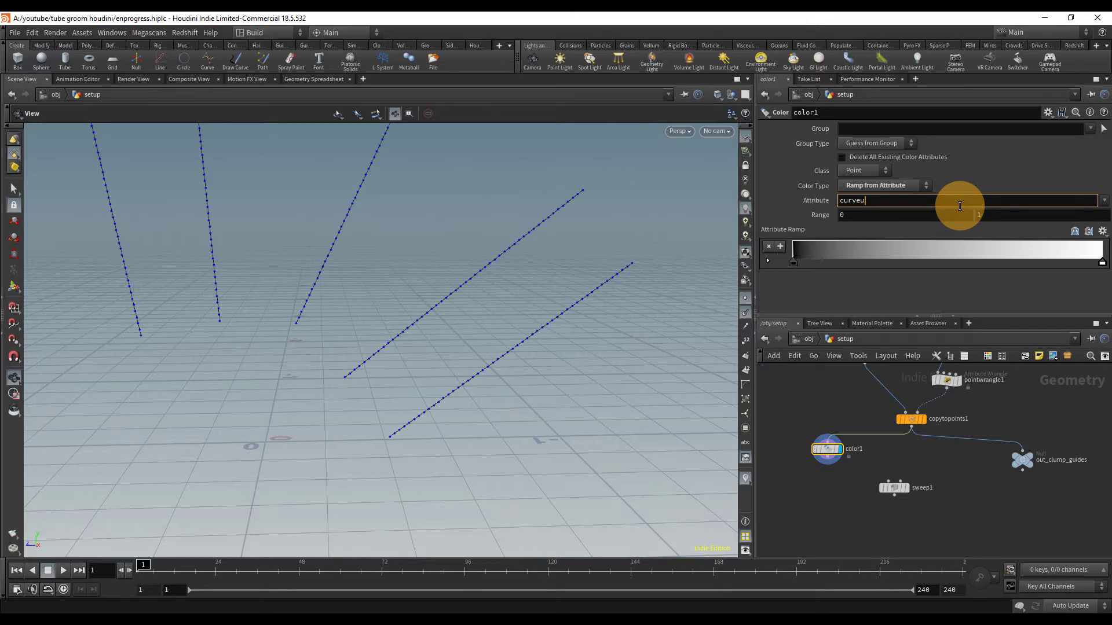
text(curveu)
key(Return)
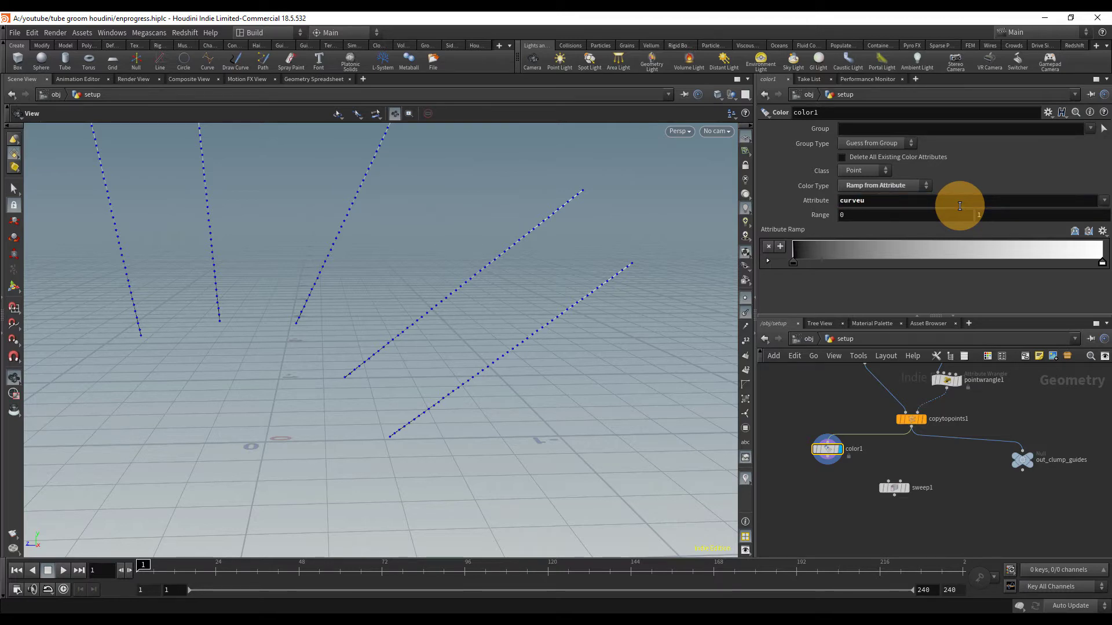
Turn off the point markers in the viewport and examine the color gradient along the guide lines
click(747, 300)
scroll(592, 294, down, 3)
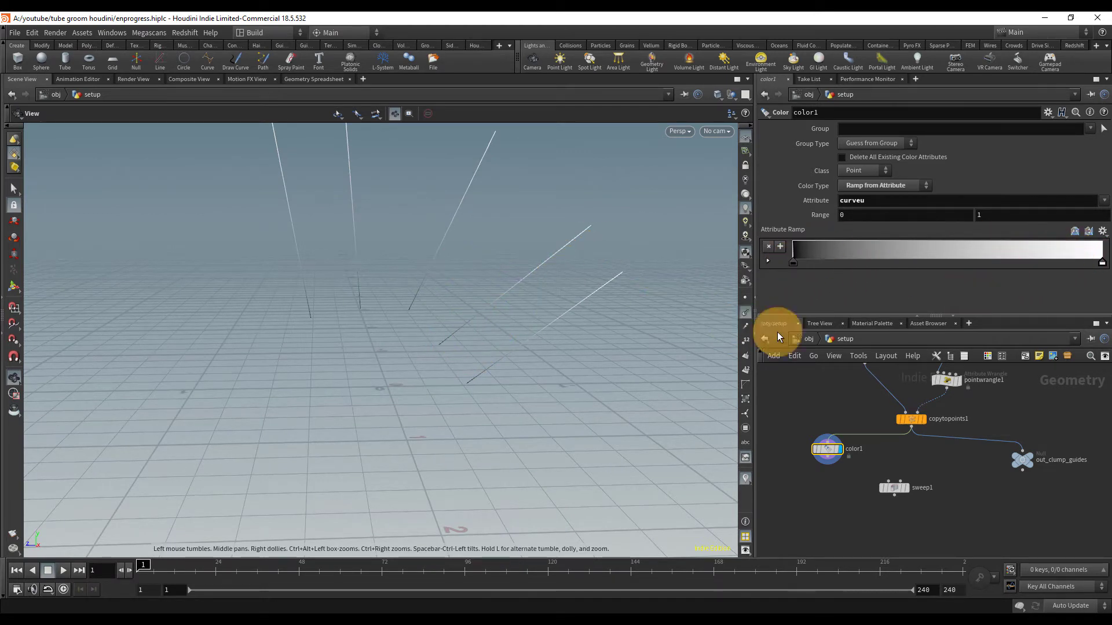
drag(393, 318, 574, 288)
drag(375, 258, 437, 299)
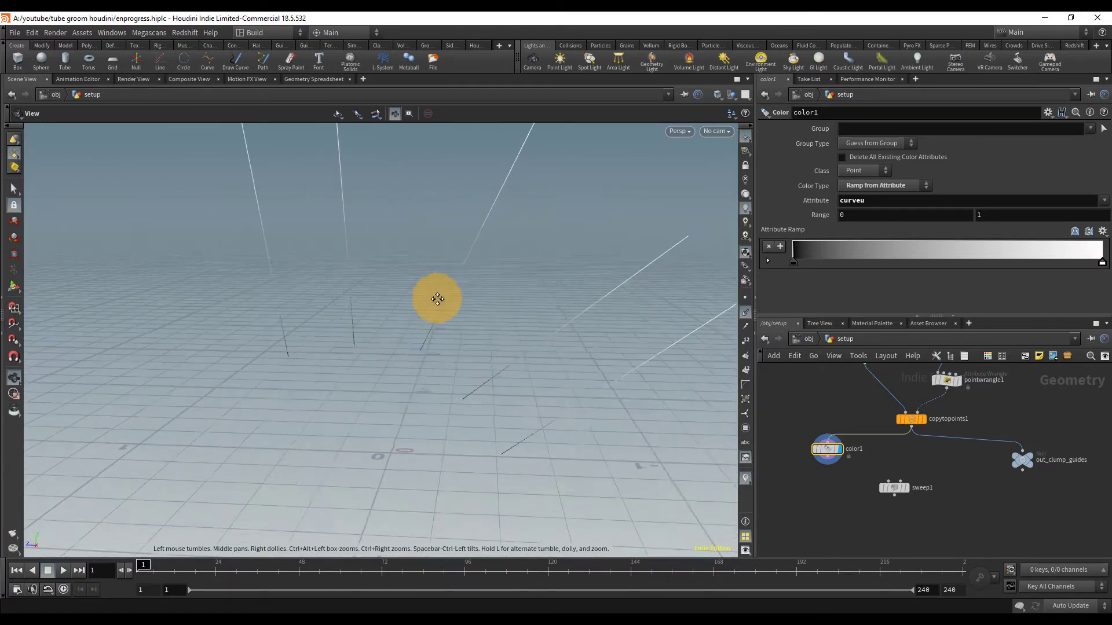
middle_drag(438, 299, 417, 311)
right_drag(468, 333, 465, 250)
Set the starting color of the Color node's attribute ramp to pure red
click(793, 261)
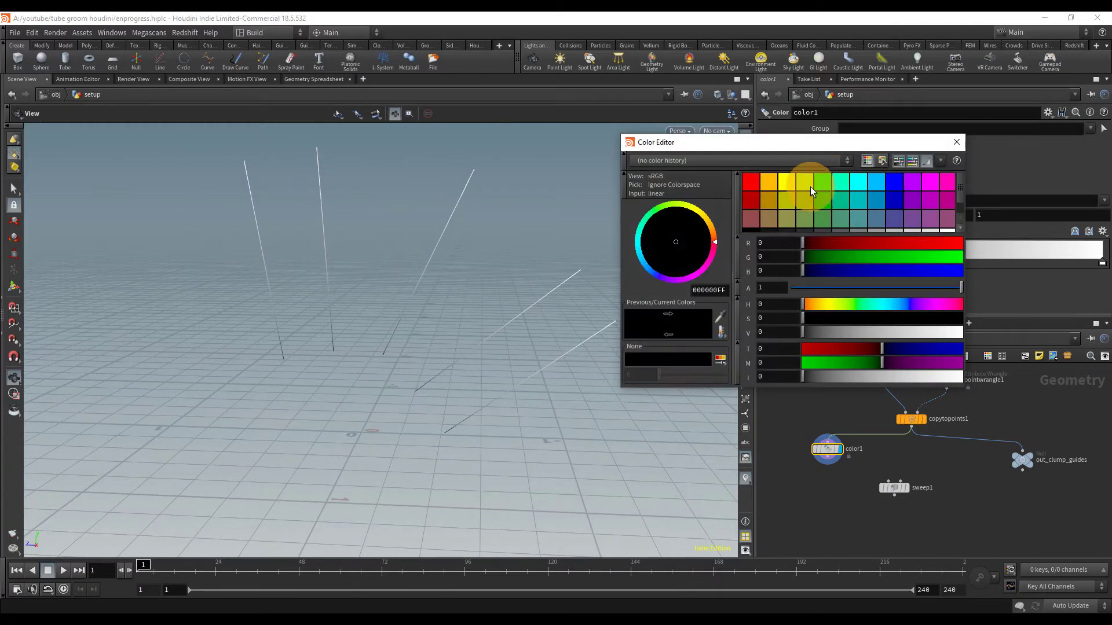
click(749, 183)
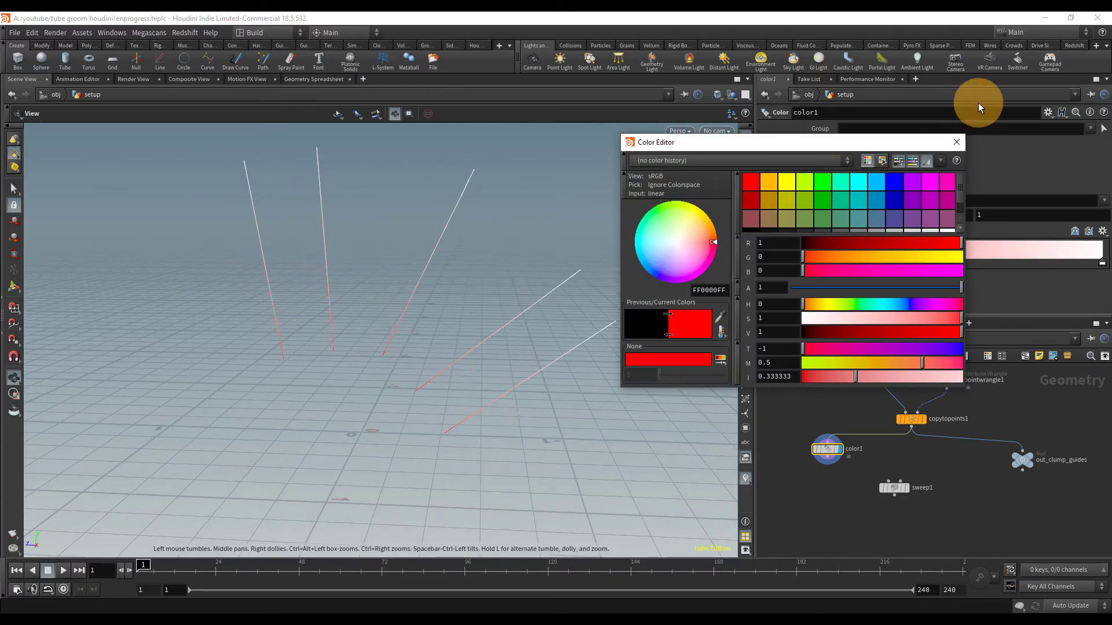
click(956, 145)
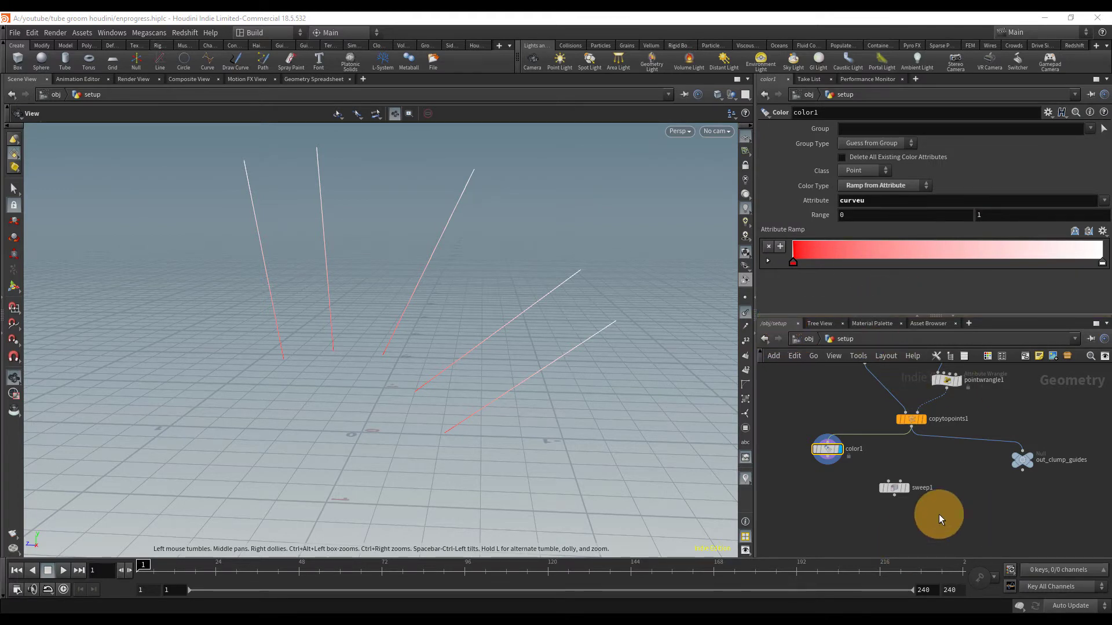
Connect the Copy to Points output to the Sweep node's first input, align the Sweep below it and display it
middle_drag(939, 514, 938, 514)
drag(894, 489, 906, 434)
drag(915, 495, 902, 469)
click(926, 477)
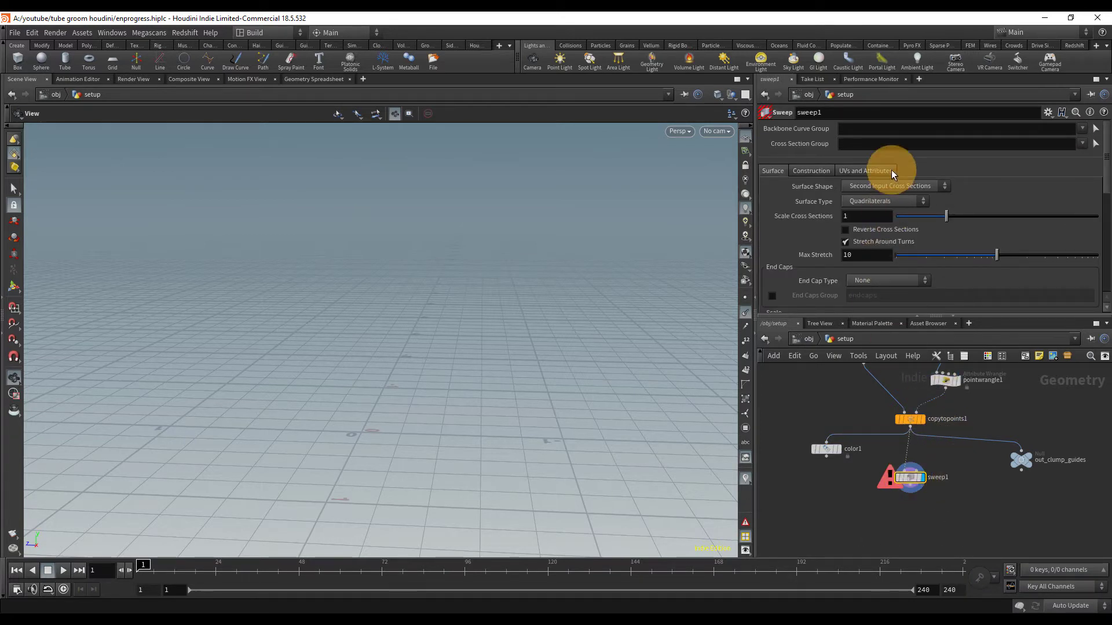
Set the Sweep's surface shape to Round Tube and hide the point normals in the viewport
click(881, 185)
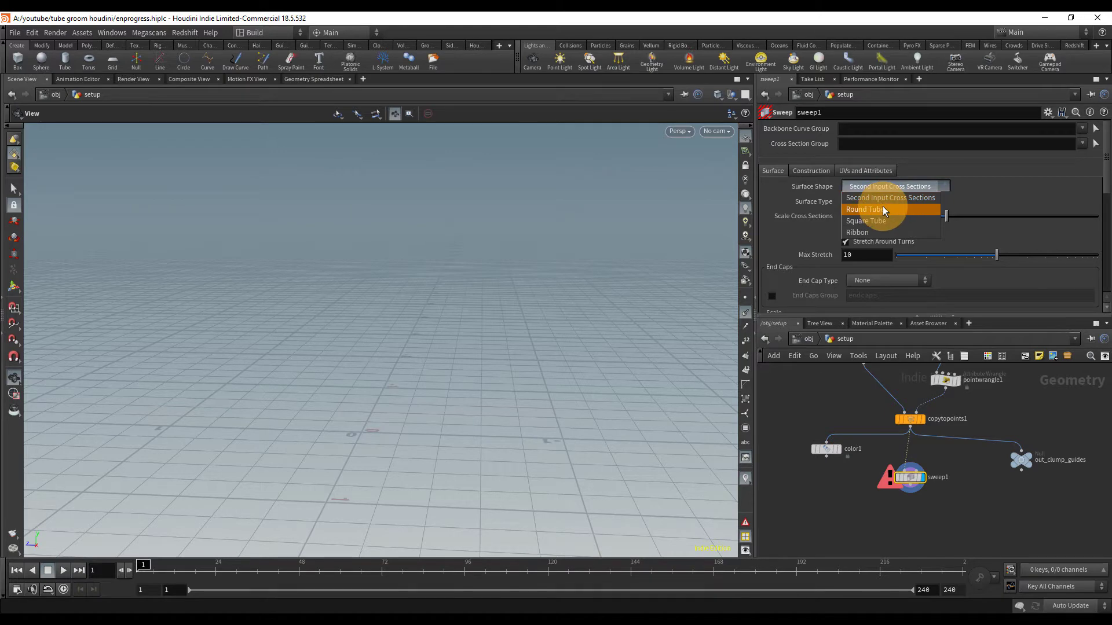
click(882, 206)
drag(589, 266, 690, 261)
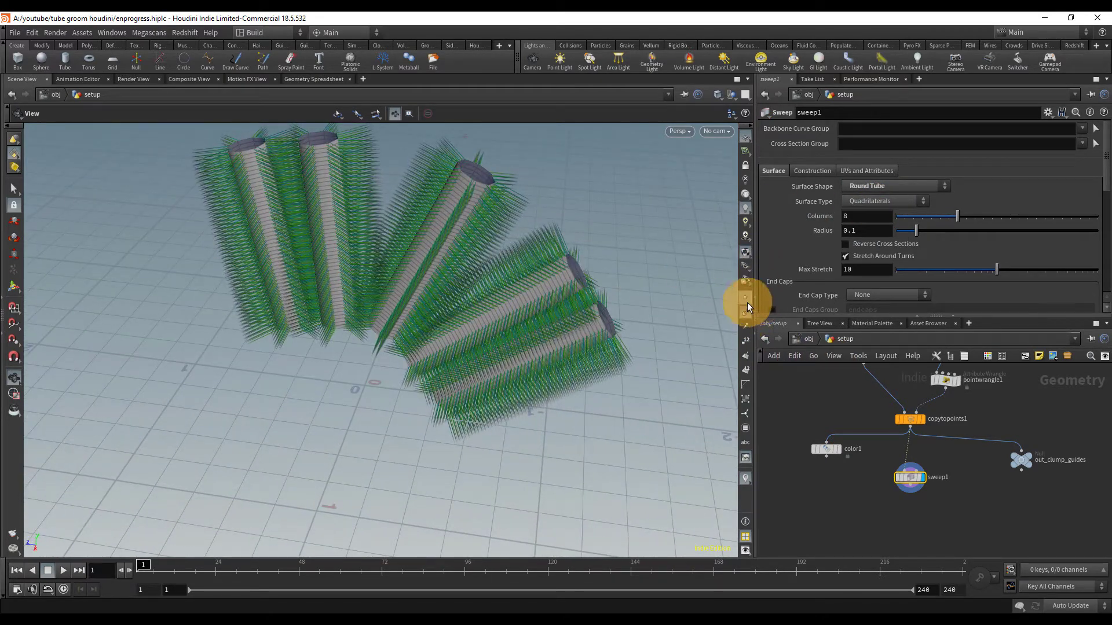
click(746, 315)
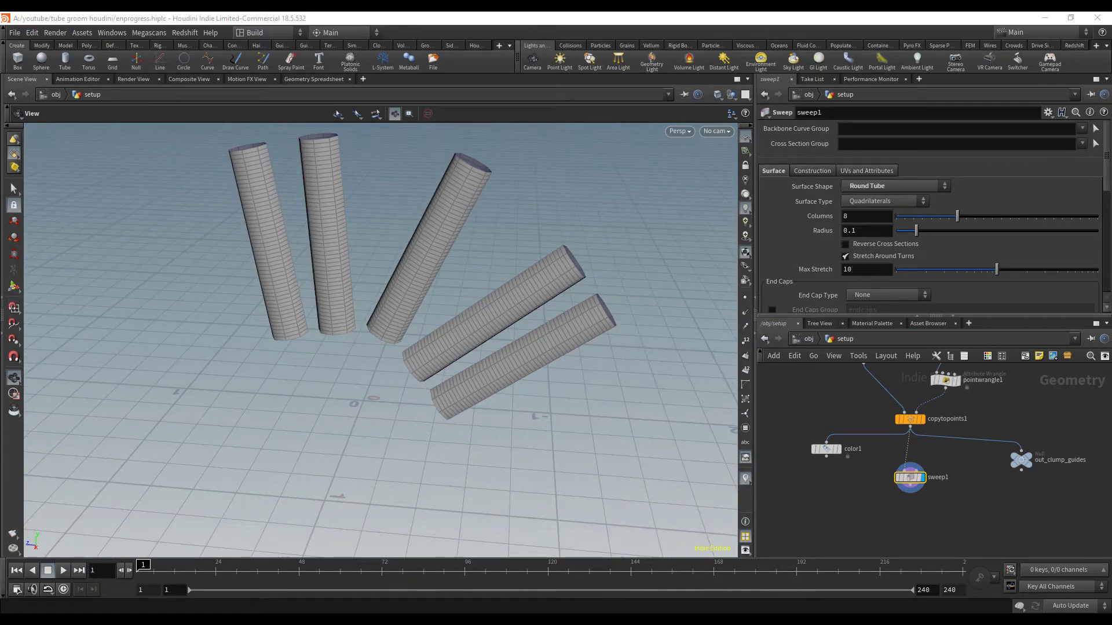
Show the test geometry pig head as a template alongside the swept tubes and inspect how they sit on the scalp
middle_drag(989, 406, 965, 438)
scroll(949, 492, down, 3)
scroll(960, 432, up, 2)
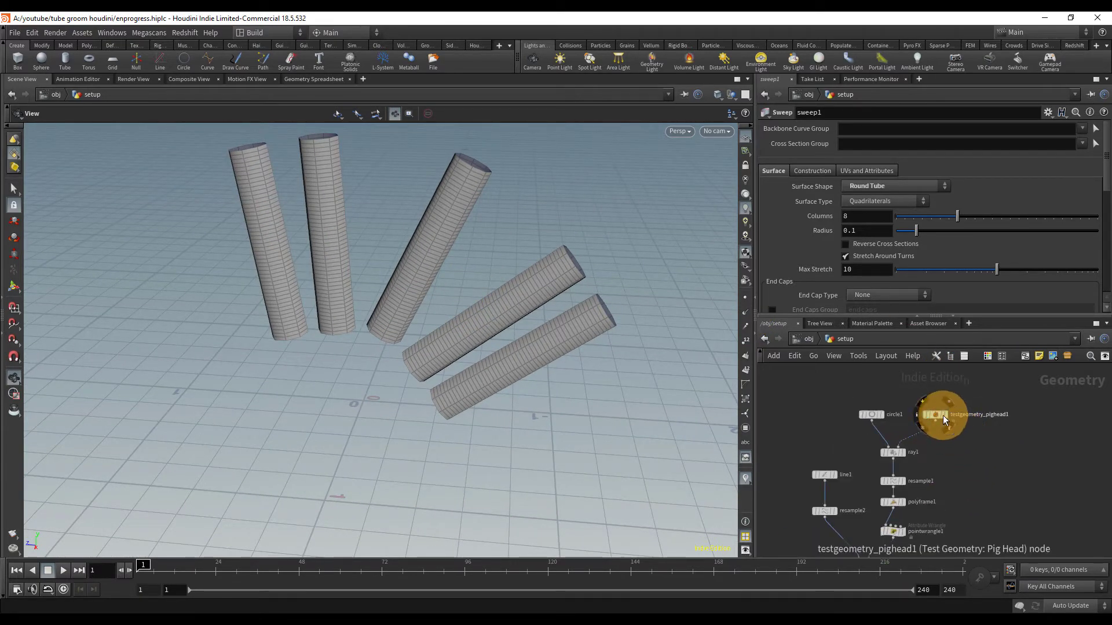
ctrl+click(949, 423)
mouse_move(406, 316)
mouse_down()
mouse_move(417, 293)
mouse_move(409, 285)
mouse_up()
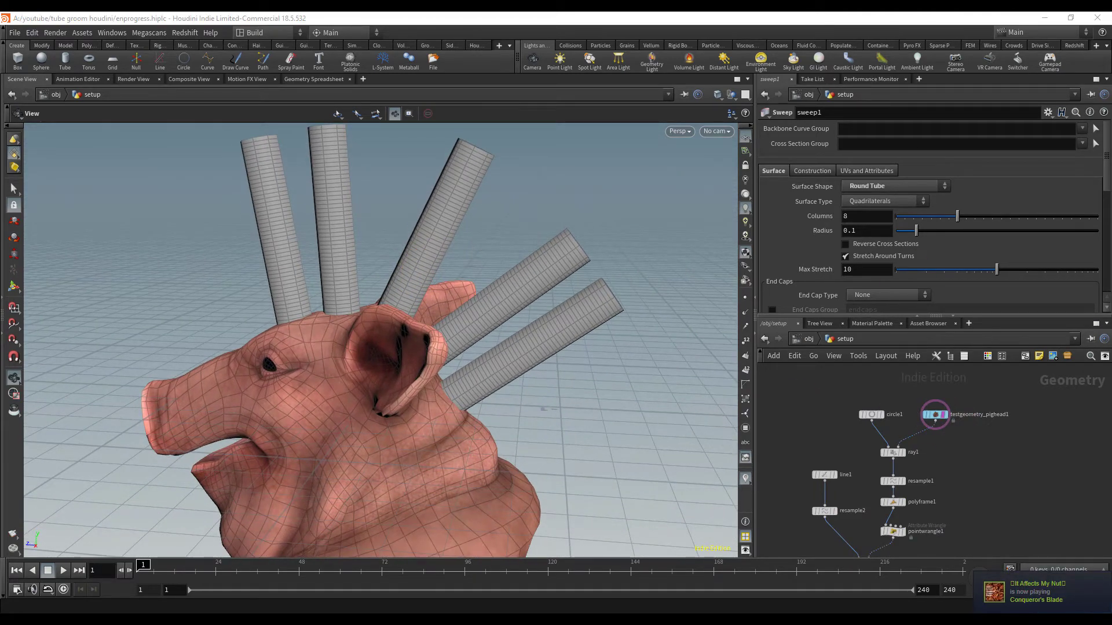
drag(357, 315, 415, 333)
middle_drag(414, 332, 428, 377)
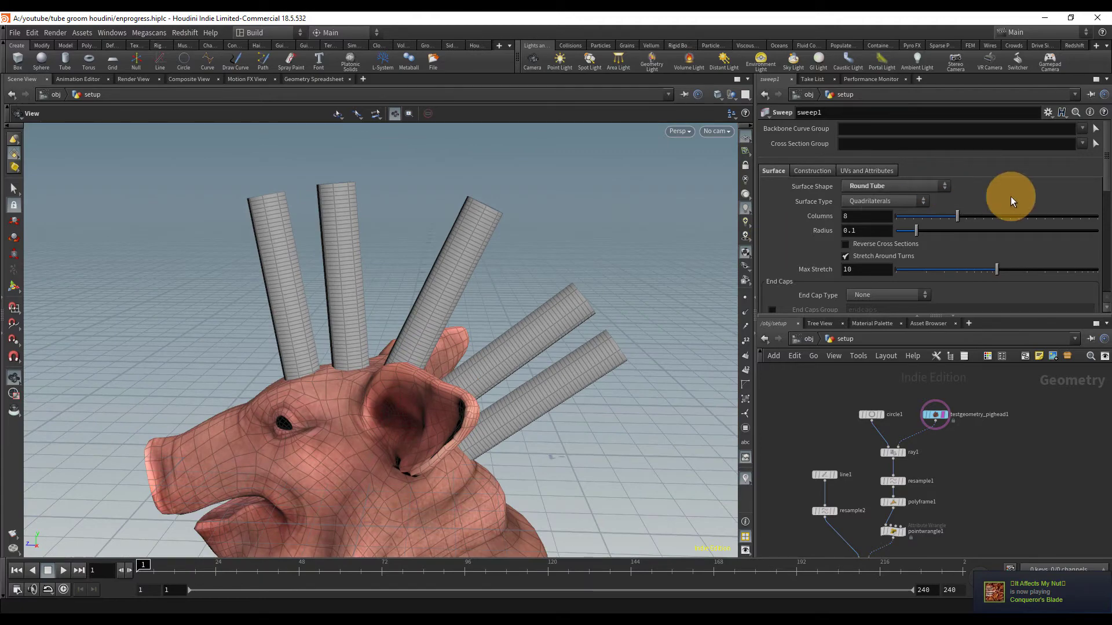
drag(458, 285, 410, 337)
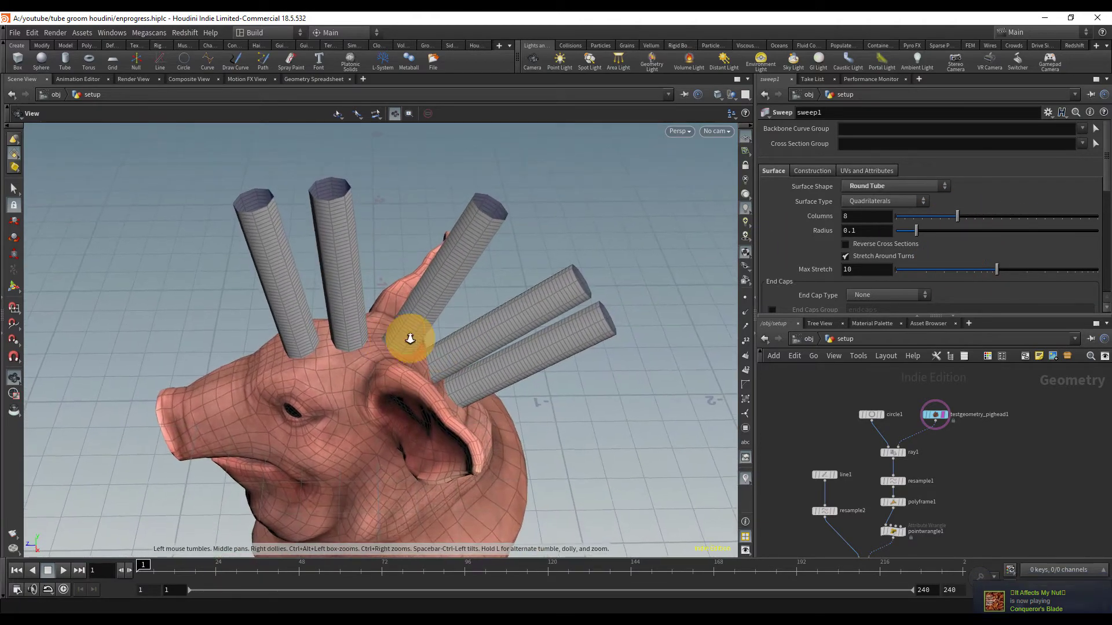
right_drag(410, 338, 458, 327)
drag(458, 327, 429, 300)
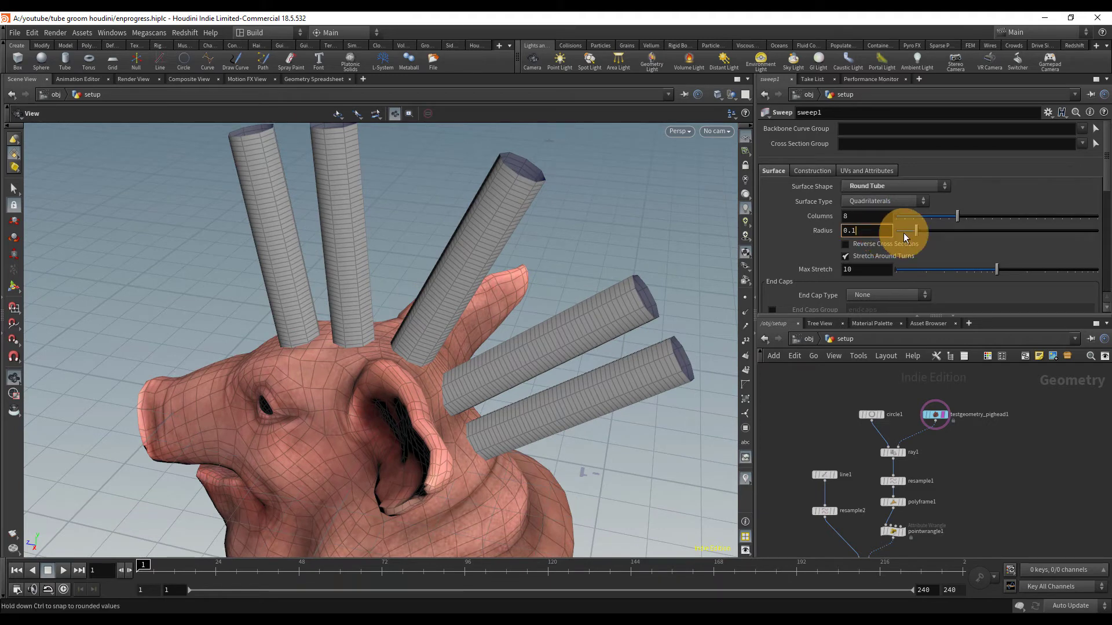
Set the Sweep's tube radius to 0.15
text(5\)
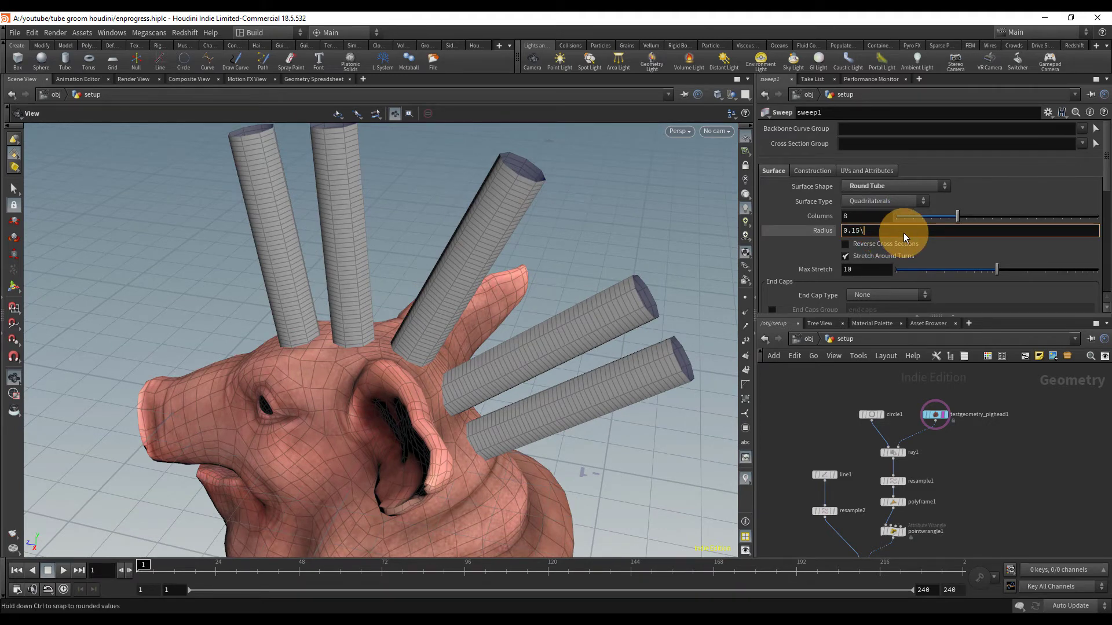
key(BackSpace)
key(Return)
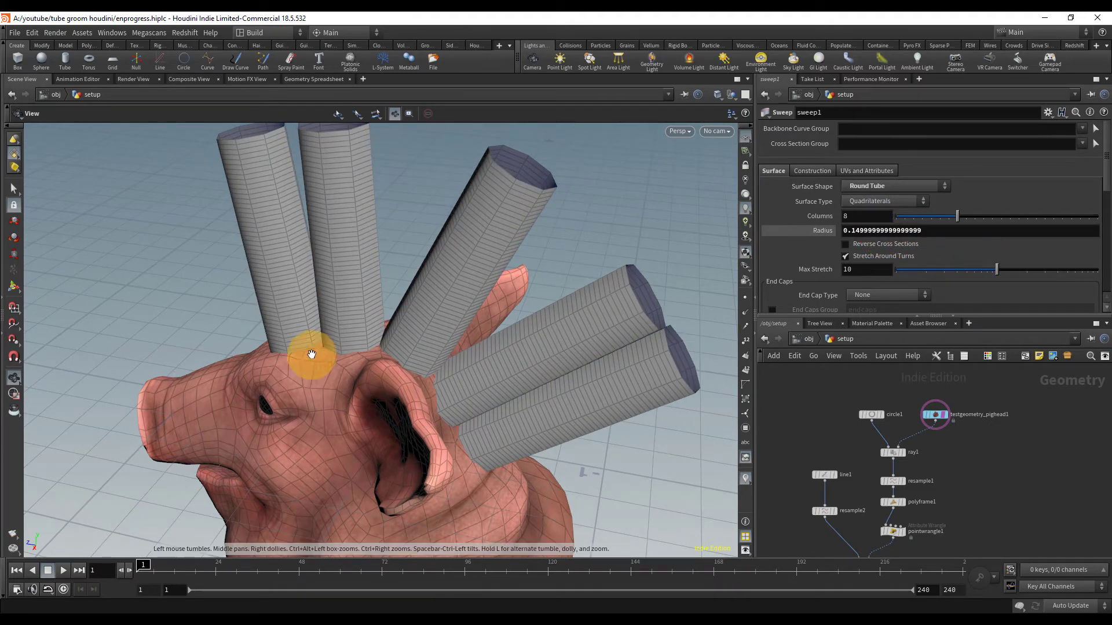
Set the Sweep's tube radius to 0.13 and save the scene
click(885, 230)
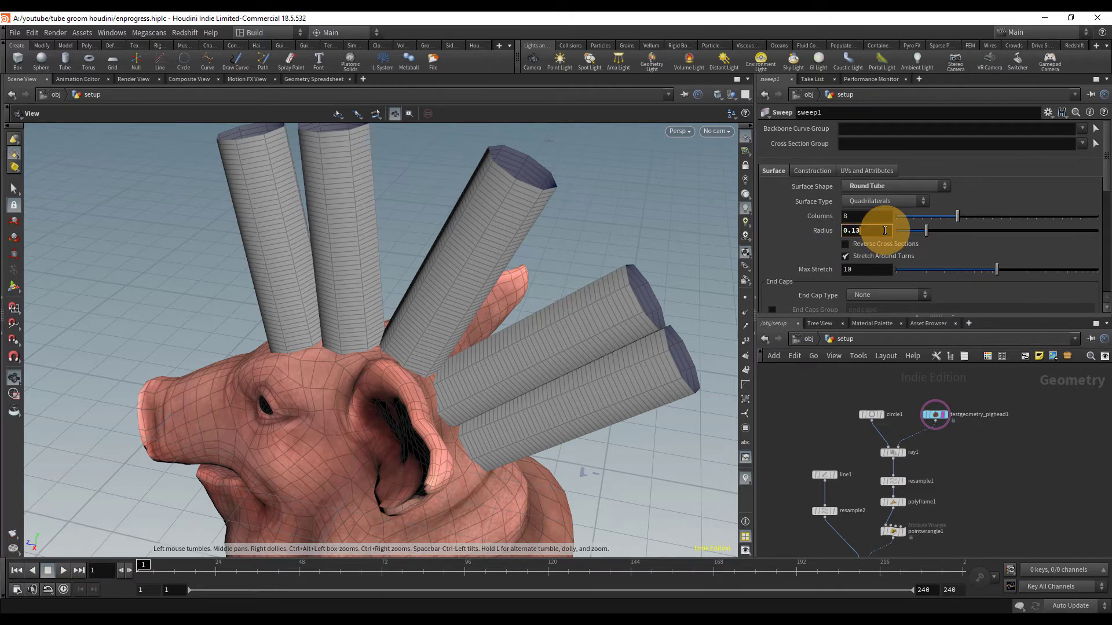
key(Return)
key(ctrl+s)
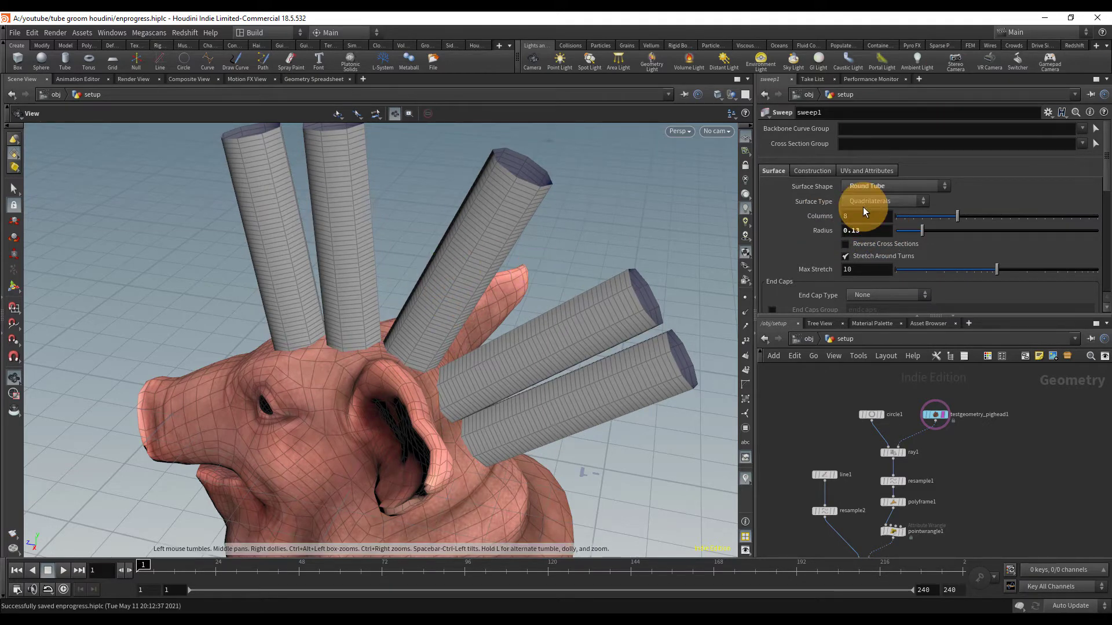
Close the tube ends by setting the Sweep's end cap type to Single Polygon
scroll(483, 290, down, 3)
scroll(901, 285, down, 1)
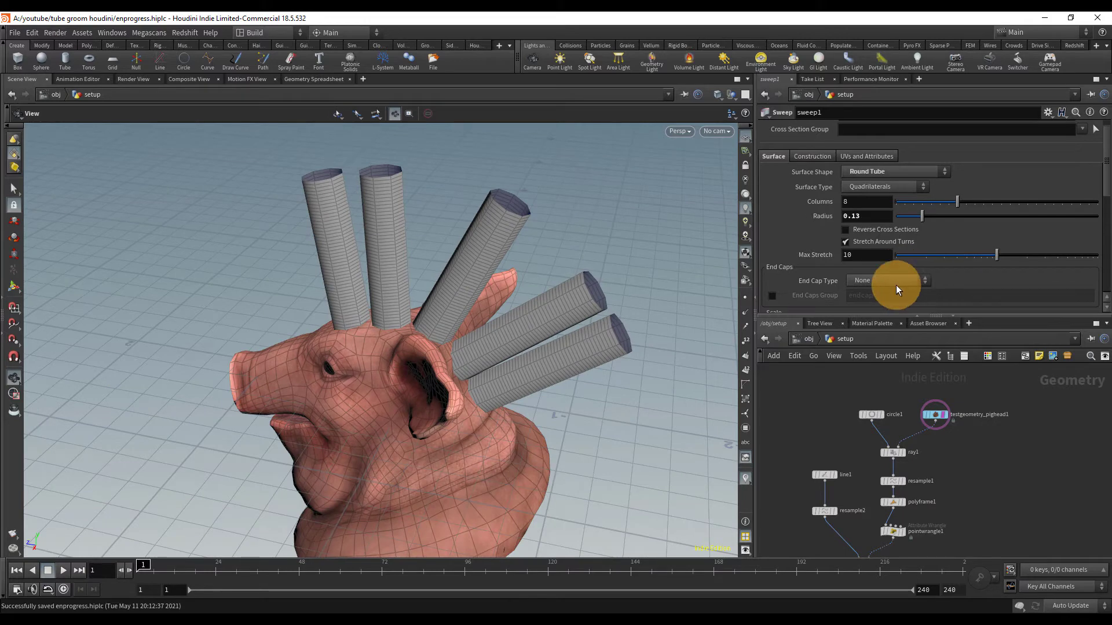
click(897, 282)
click(889, 302)
drag(530, 261, 555, 249)
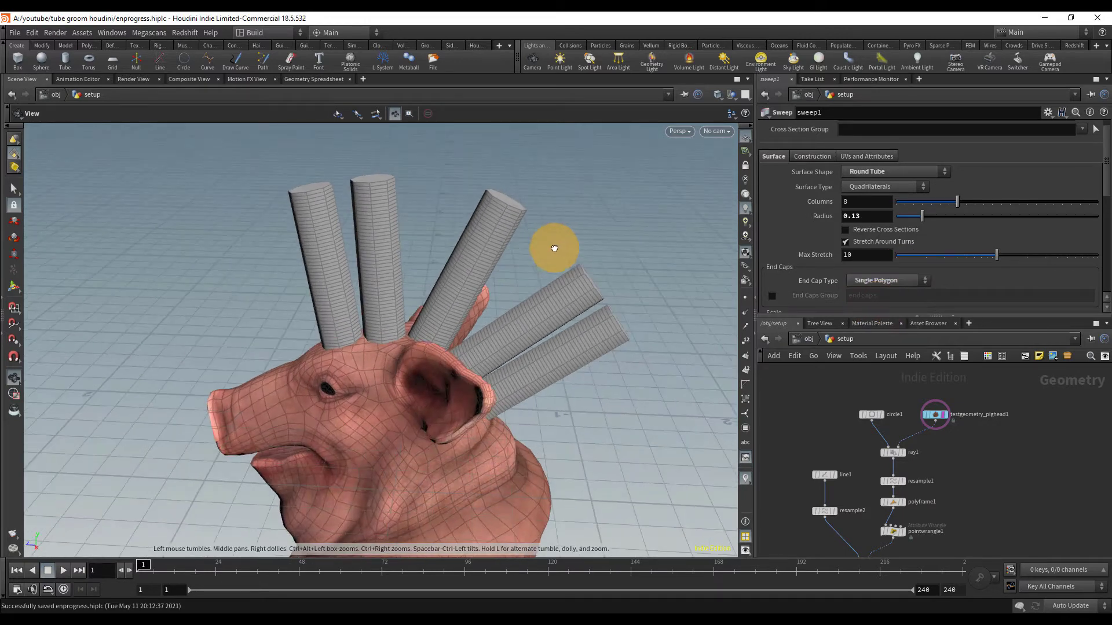
Enable Apply Scale Along Curve on the Sweep, lower the scale ramp's end point to 0.1 and save the scene
scroll(899, 276, down, 3)
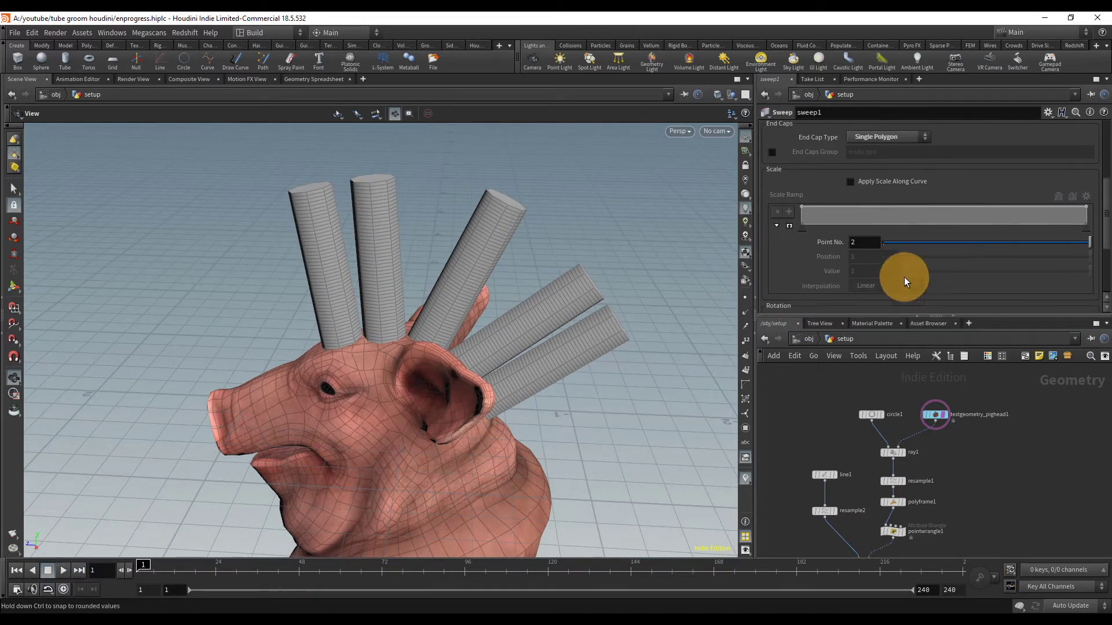
click(890, 182)
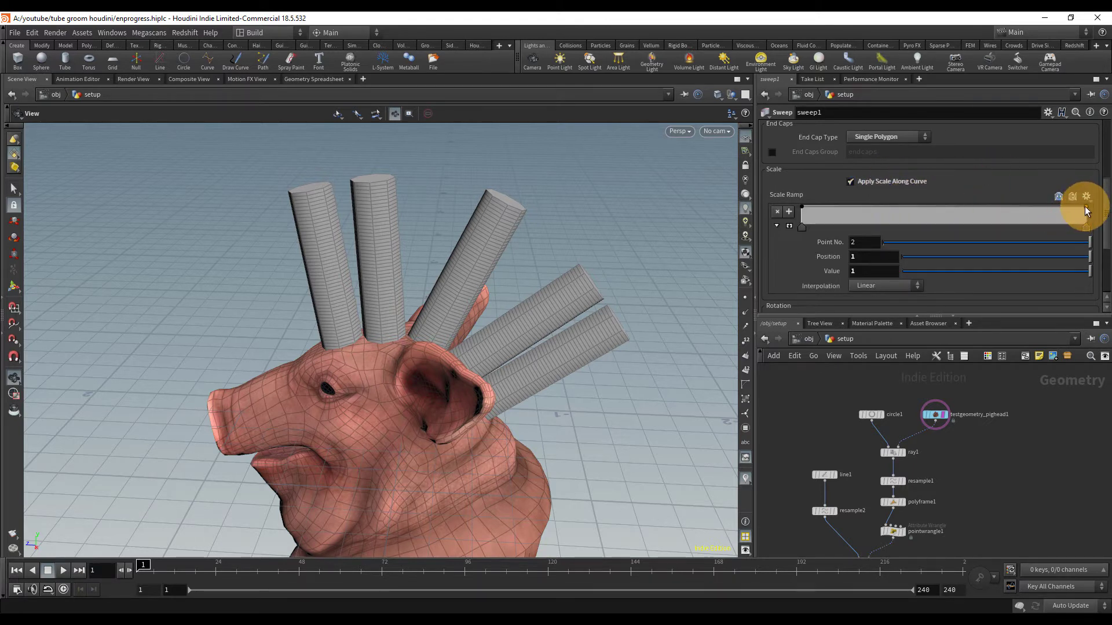
mouse_move(1086, 211)
mouse_down()
mouse_move(1083, 228)
mouse_move(1095, 223)
mouse_up()
key(ctrl+s)
drag(584, 307, 540, 349)
drag(437, 306, 392, 293)
right_drag(392, 293, 322, 324)
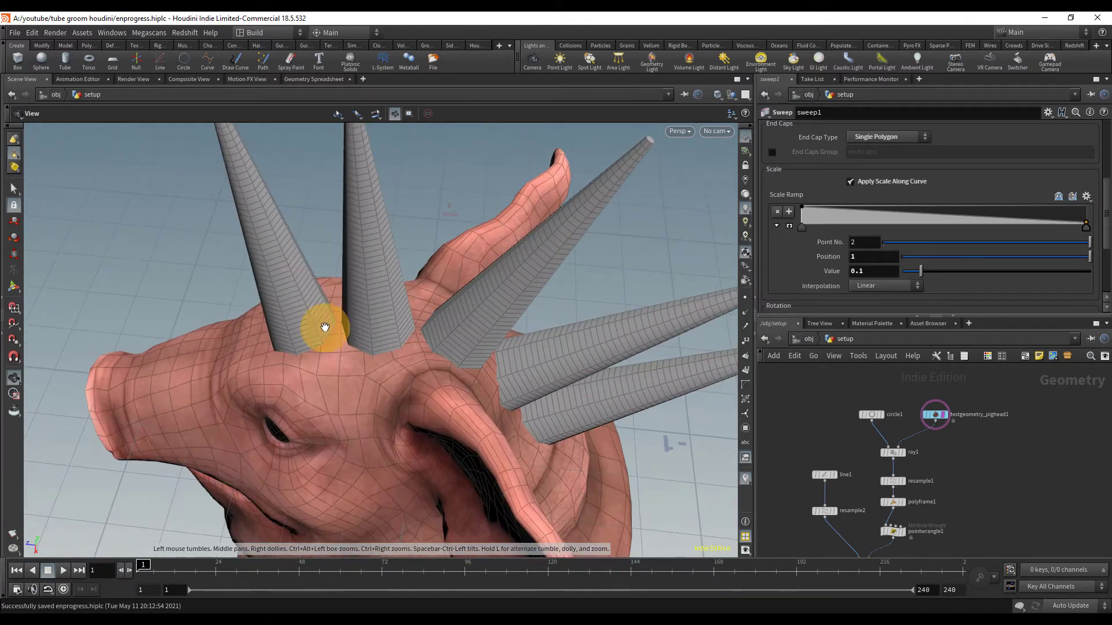
drag(322, 325, 335, 372)
Set the Sweep's column count to 50 and save the scene
middle_drag(938, 503, 973, 414)
scroll(892, 220, up, 5)
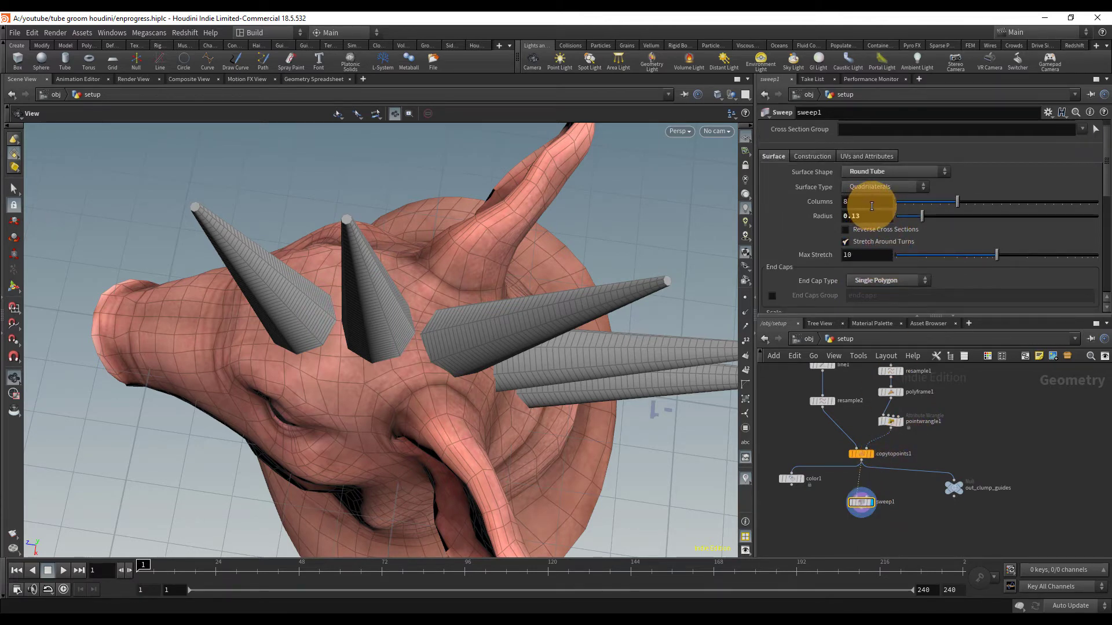
click(871, 206)
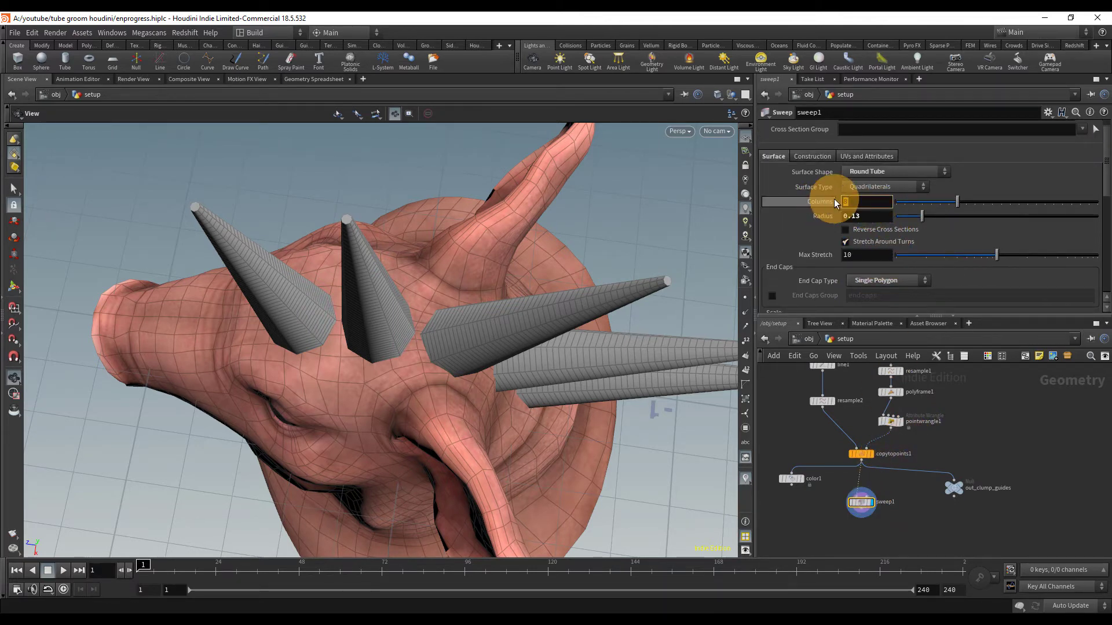
text(50)
key(Return)
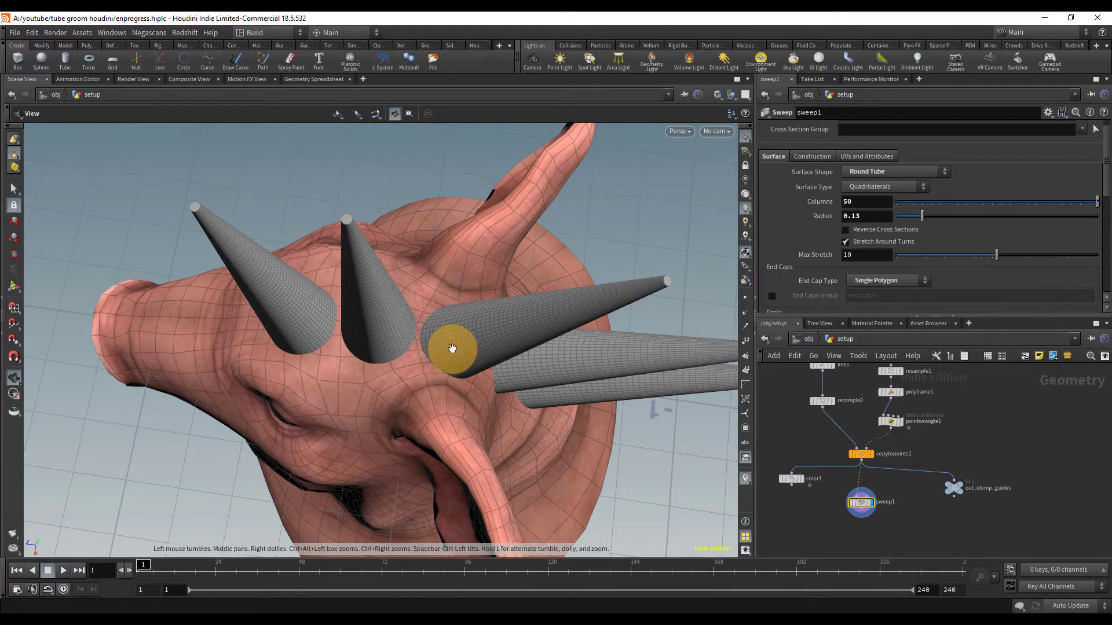
drag(453, 348, 499, 202)
key(ctrl+s)
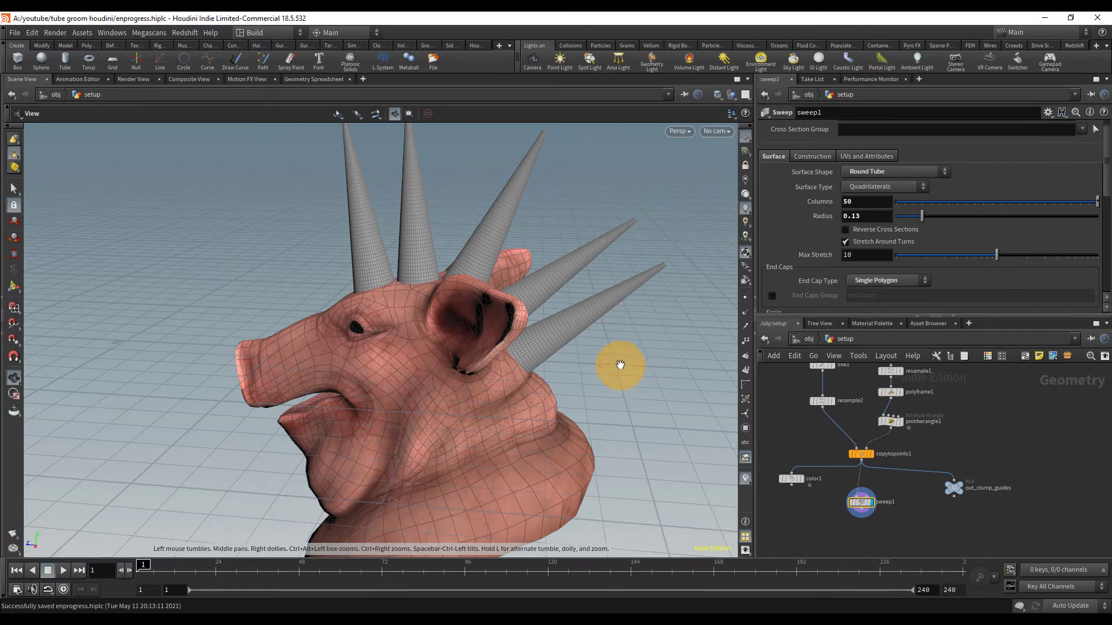
drag(619, 364, 595, 353)
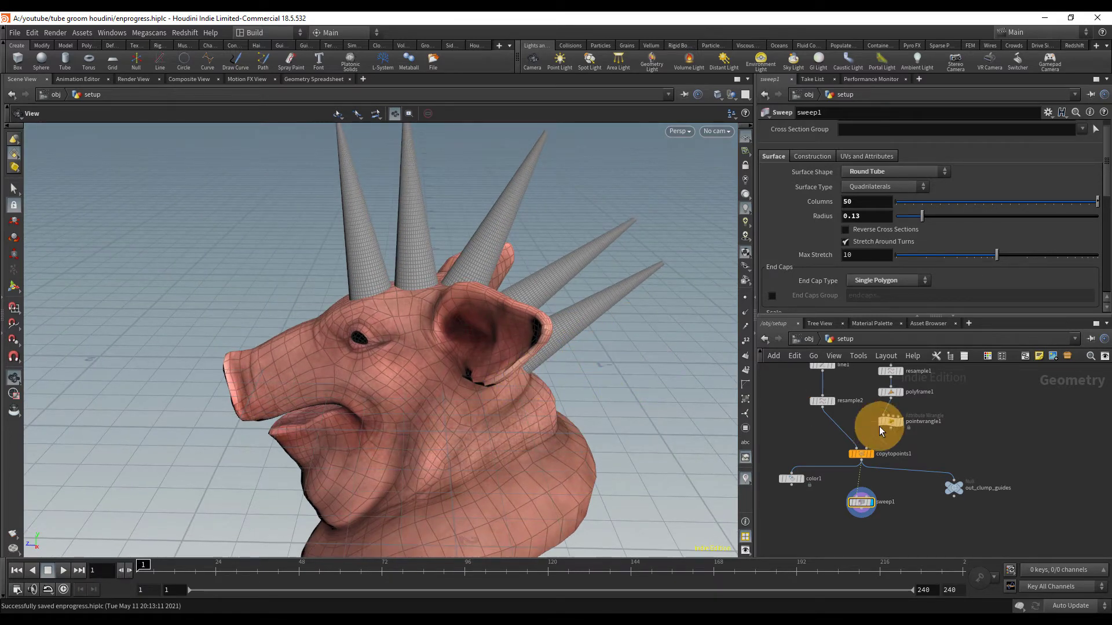
scroll(924, 480, down, 3)
middle_drag(943, 446, 892, 498)
drag(464, 267, 443, 326)
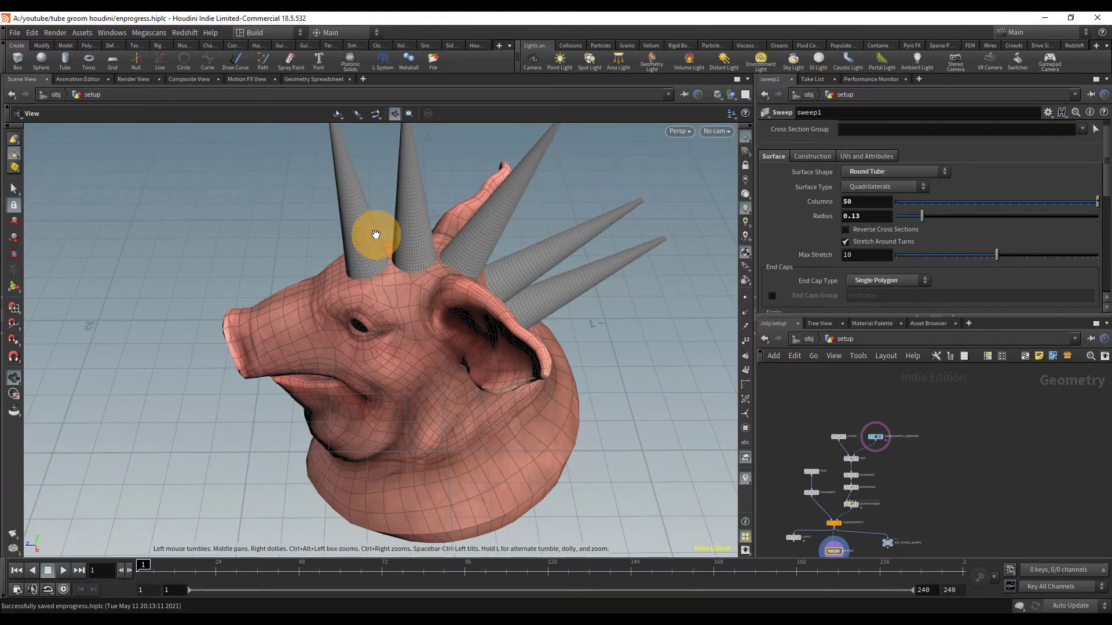
drag(375, 234, 379, 195)
middle_drag(409, 289, 386, 363)
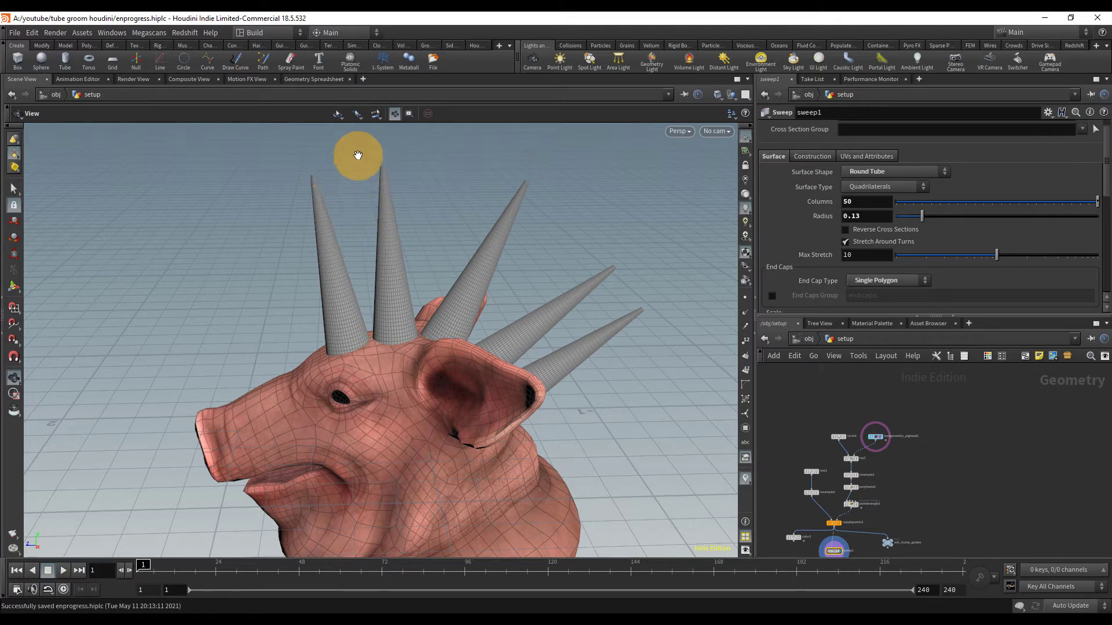
Hide the pig head reference so that only the swept tubes are displayed
click(902, 445)
middle_drag(913, 535, 935, 410)
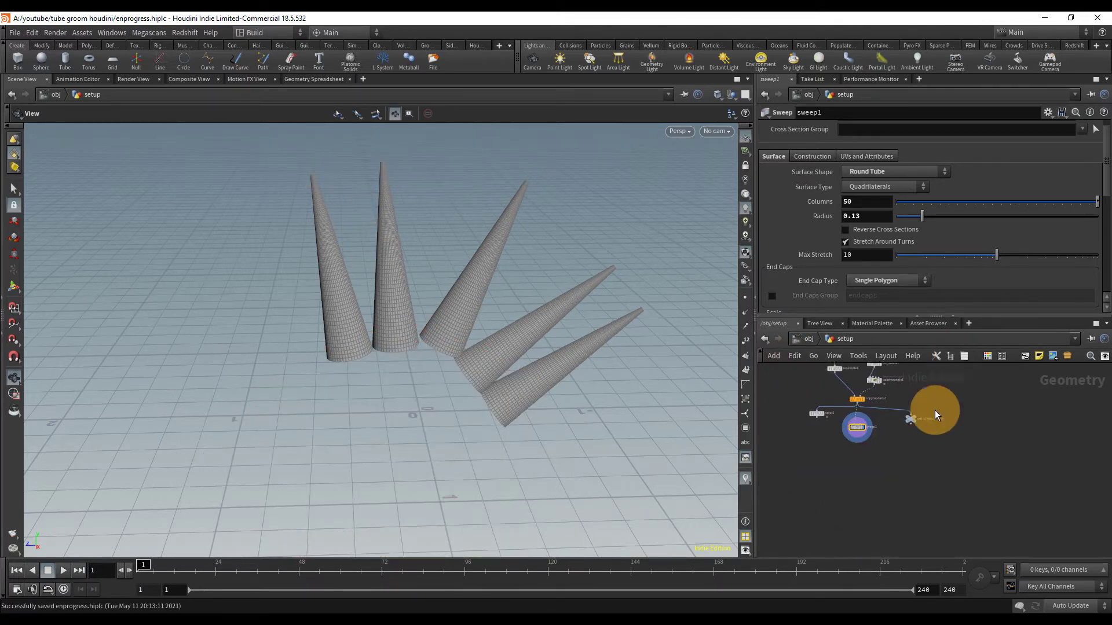
scroll(935, 405, up, 2)
middle_drag(342, 226, 328, 270)
Select the primitives at the tips of three tubes and create a primitive group from them
key(s)
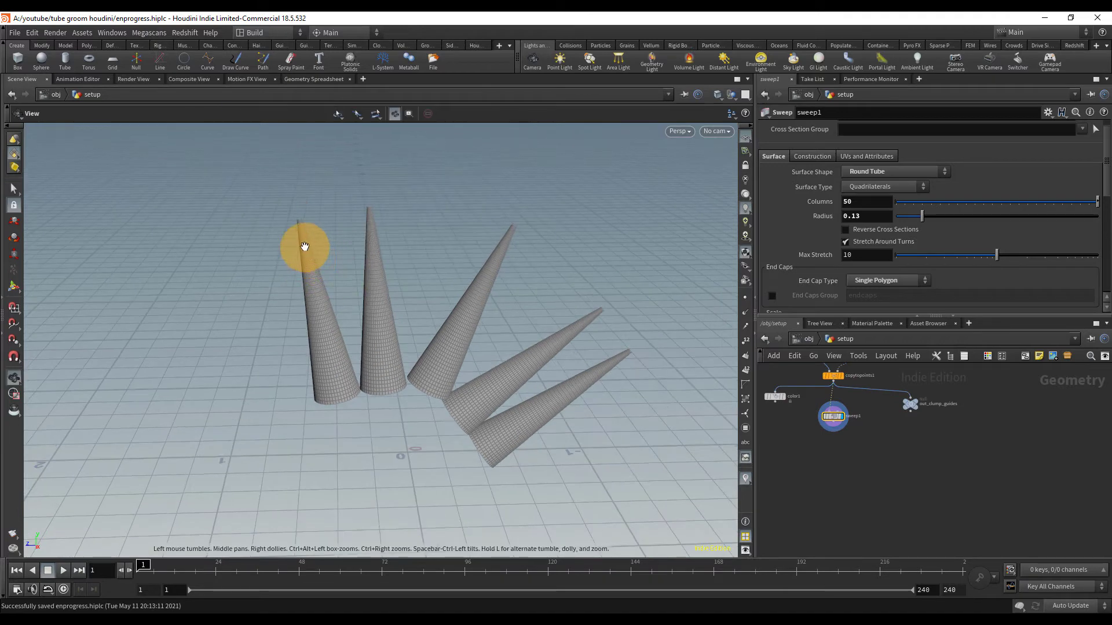
alt+right_drag(305, 245, 340, 241)
alt+middle_drag(340, 241, 337, 223)
drag(332, 151, 241, 242)
shift+drag(451, 141, 369, 234)
key(alt+space)
alt+middle_drag(474, 213, 285, 275)
shift+drag(570, 217, 375, 290)
key(Tab)
text(grou)
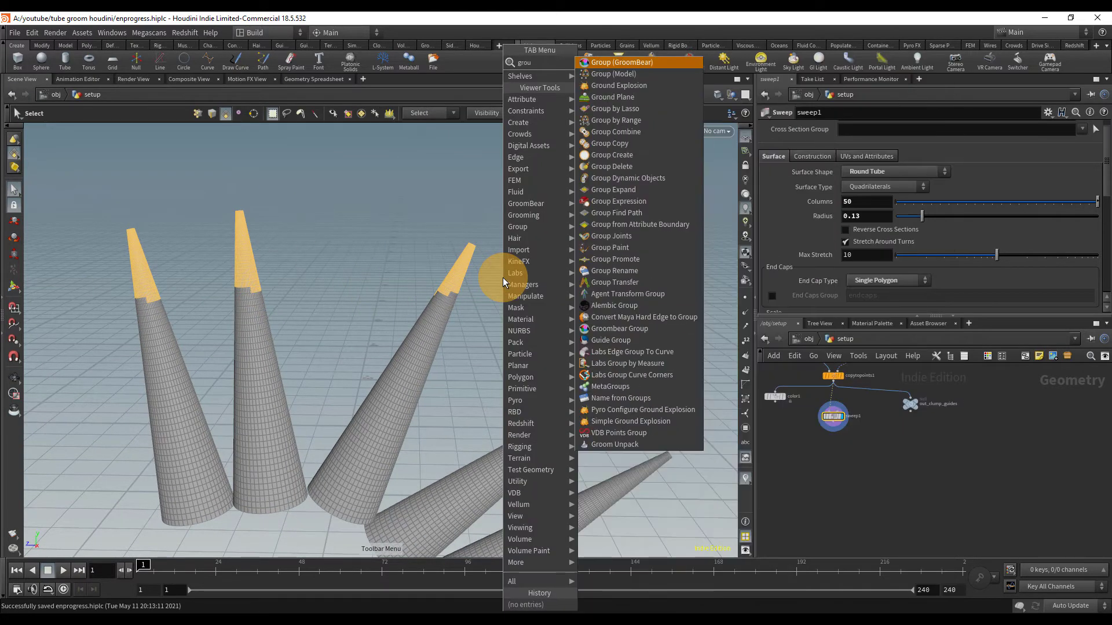
key(Down)
key(Return)
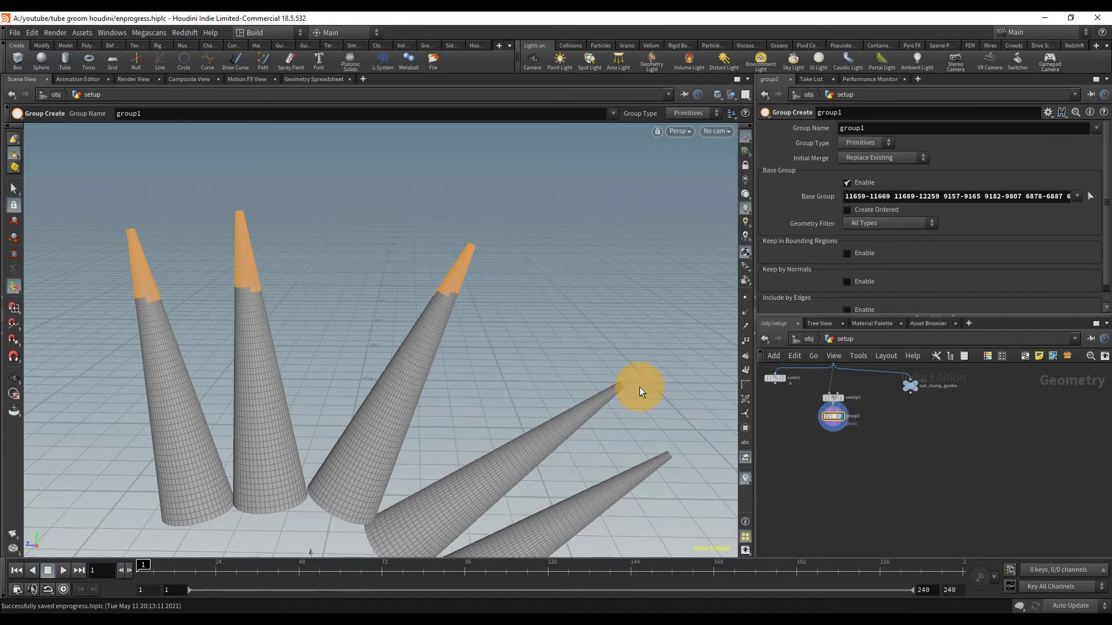
Delete the manually selected group node below the Sweep
alt+right_drag(527, 286, 448, 301)
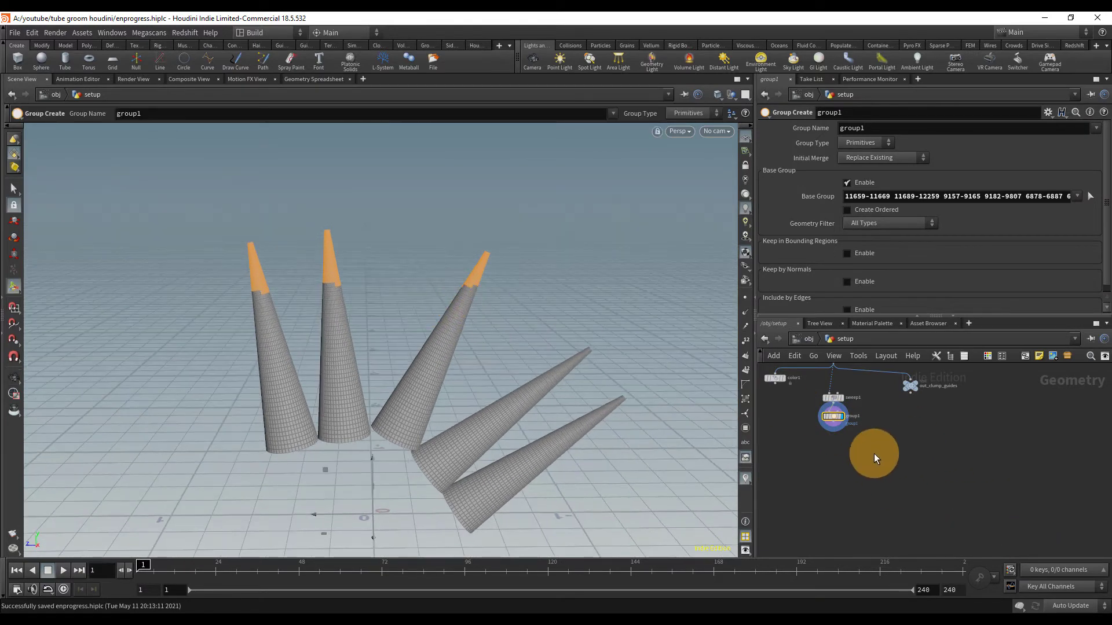
mouse_move(485, 230)
alt+mouse_down()
mouse_move(484, 256)
mouse_move(489, 240)
alt+mouse_up()
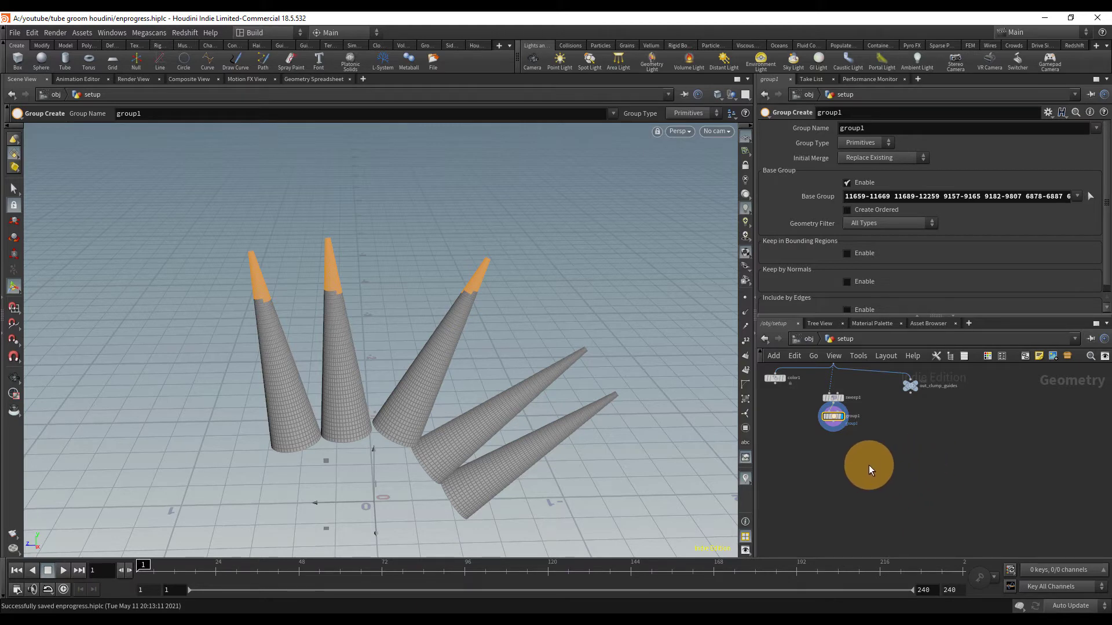
drag(872, 457, 823, 417)
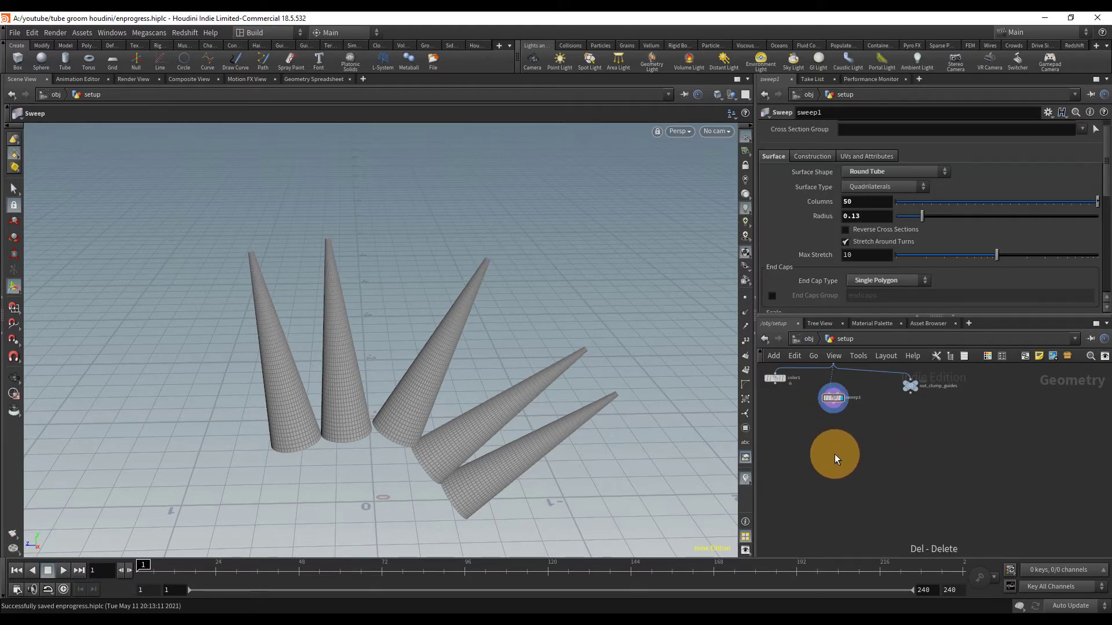
Add a Group Expression node, connect it below the Sweep and display it
key(Tab)
text(groupex)
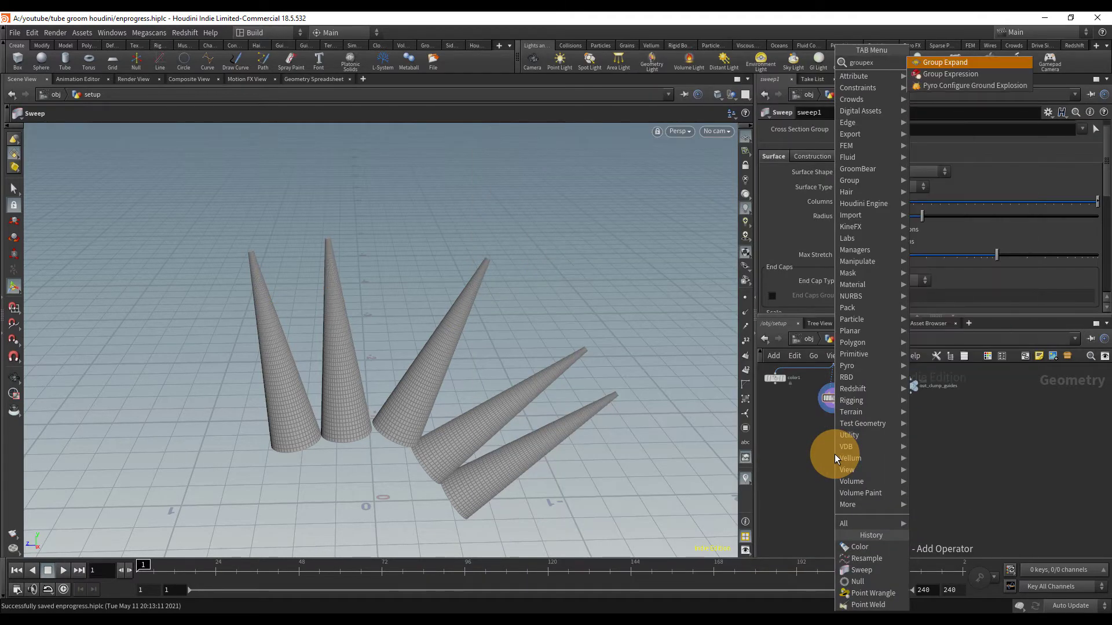
key(Down)
key(Return)
click(834, 431)
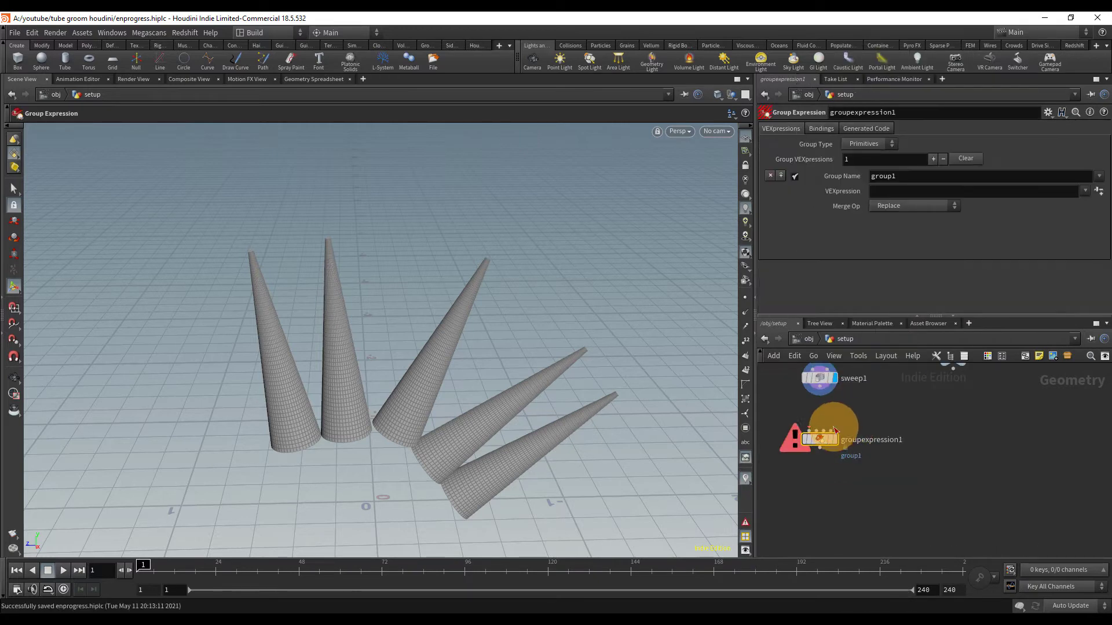
drag(809, 431, 820, 388)
click(835, 439)
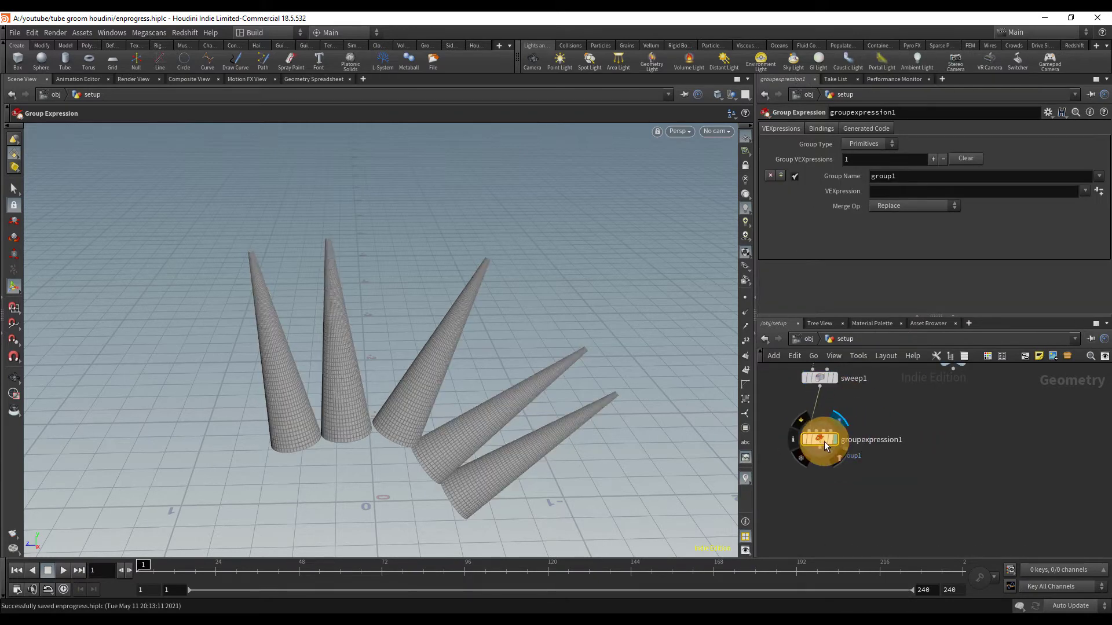
drag(825, 442, 822, 429)
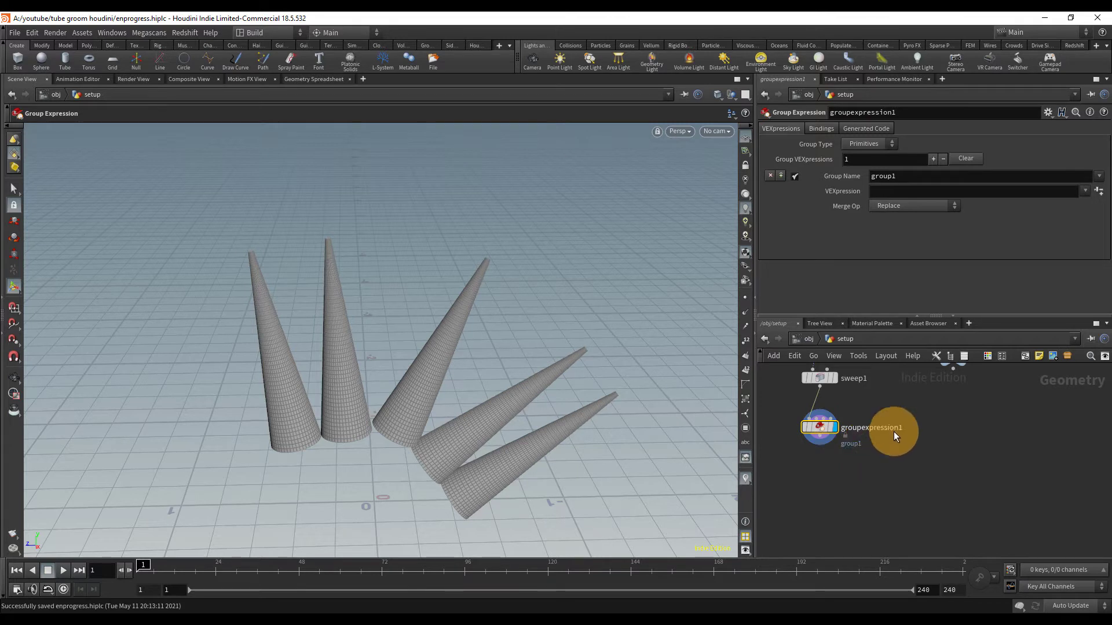
Set the Group Expression's group type to Points and name the group root
middle_drag(881, 437, 898, 503)
scroll(898, 503, down, 3)
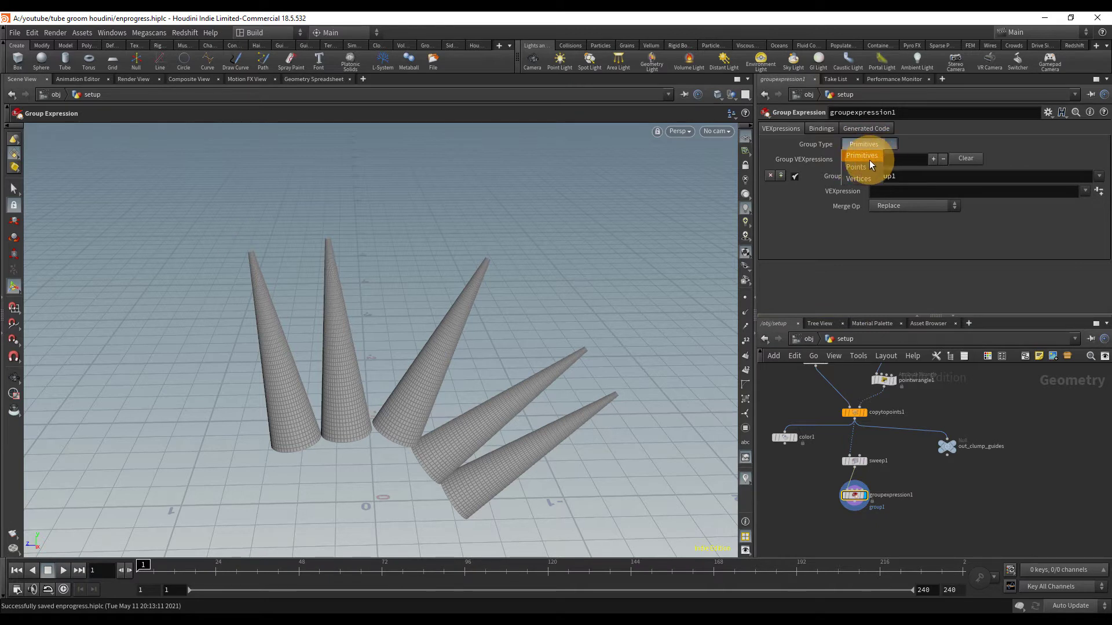
click(863, 166)
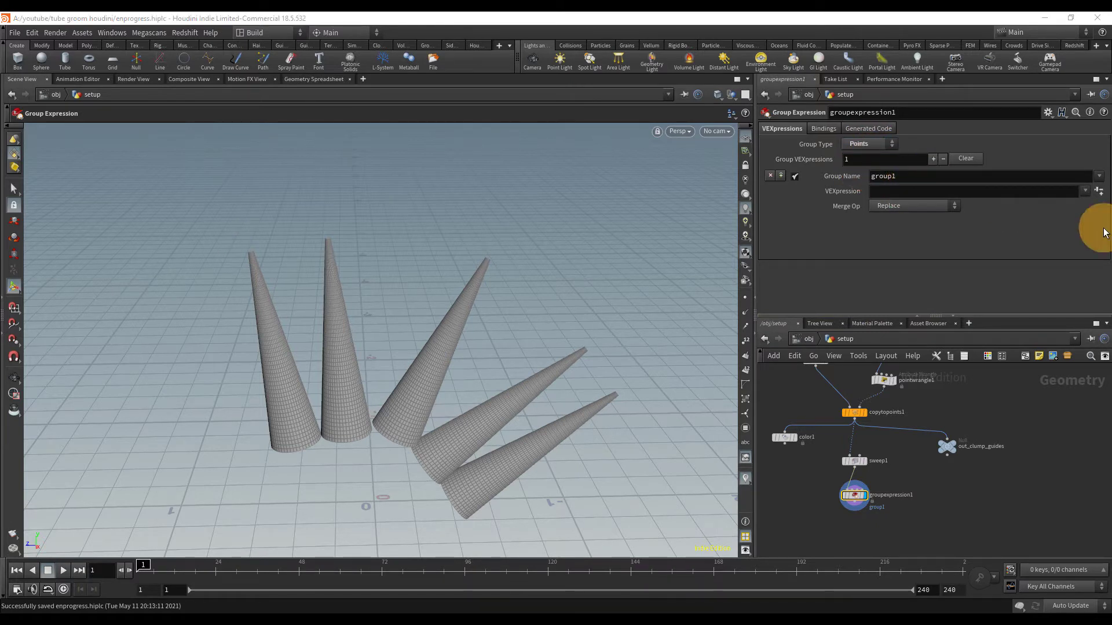
click(914, 176)
text(r)
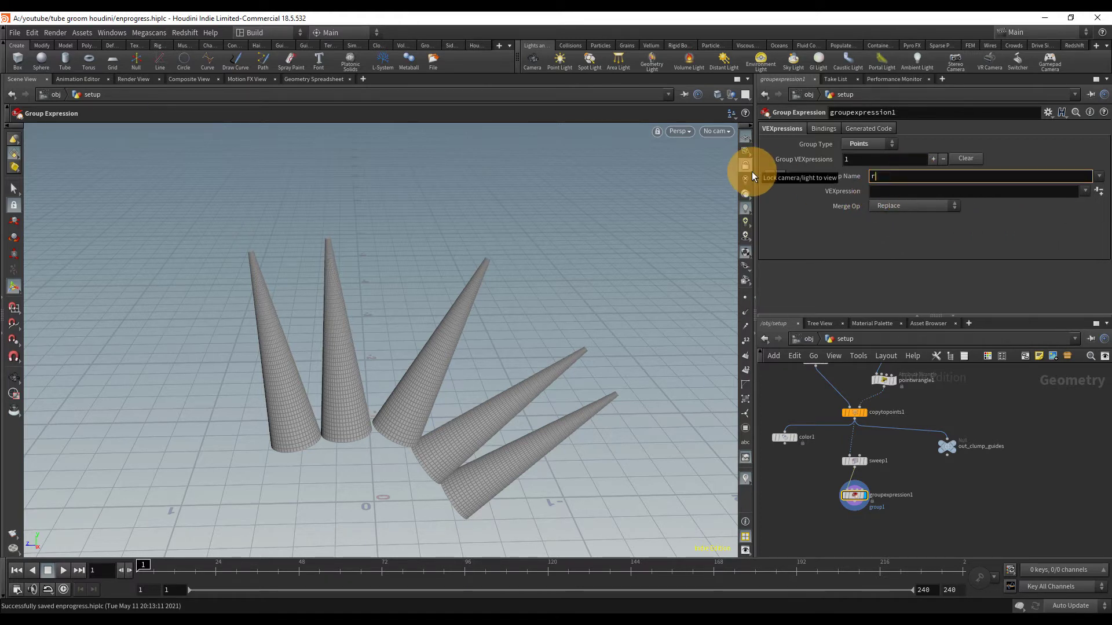
text(oot)
key(Return)
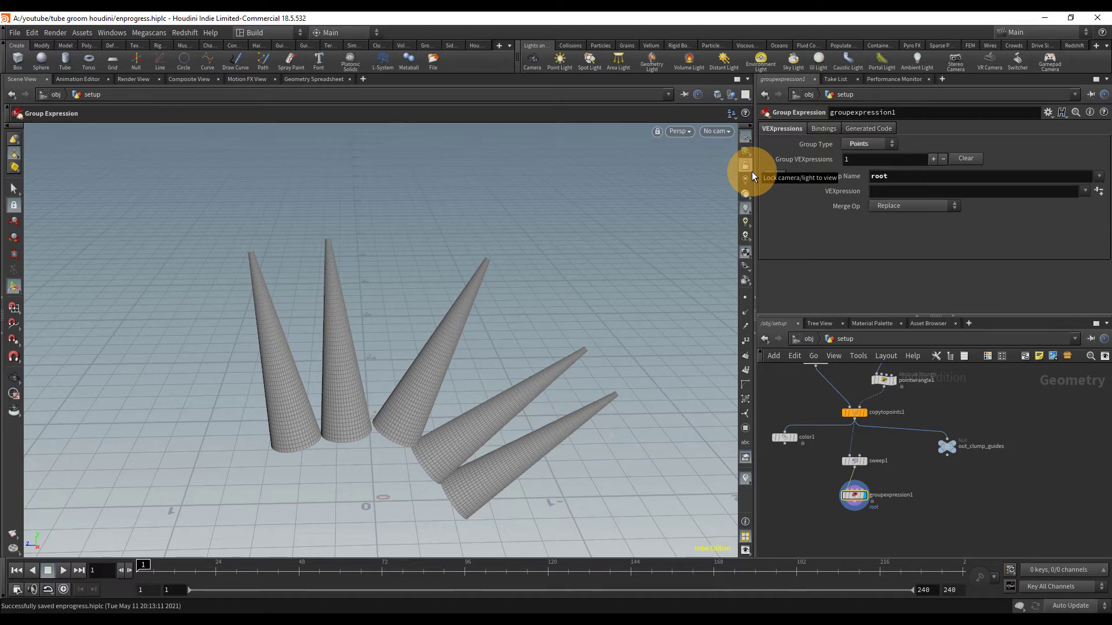
click(915, 191)
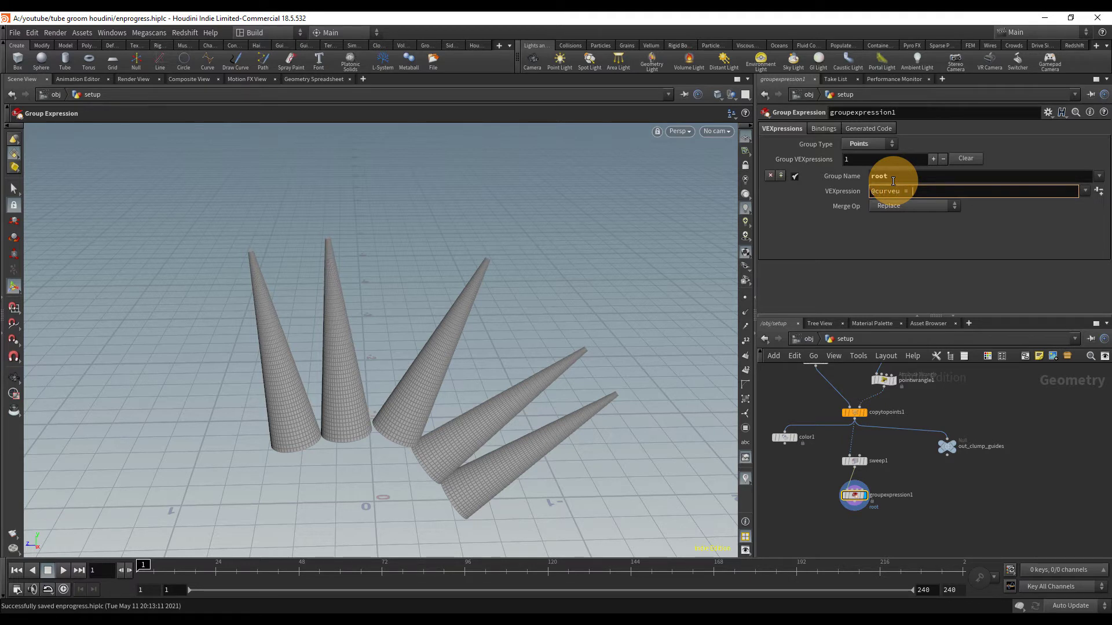
click(1083, 432)
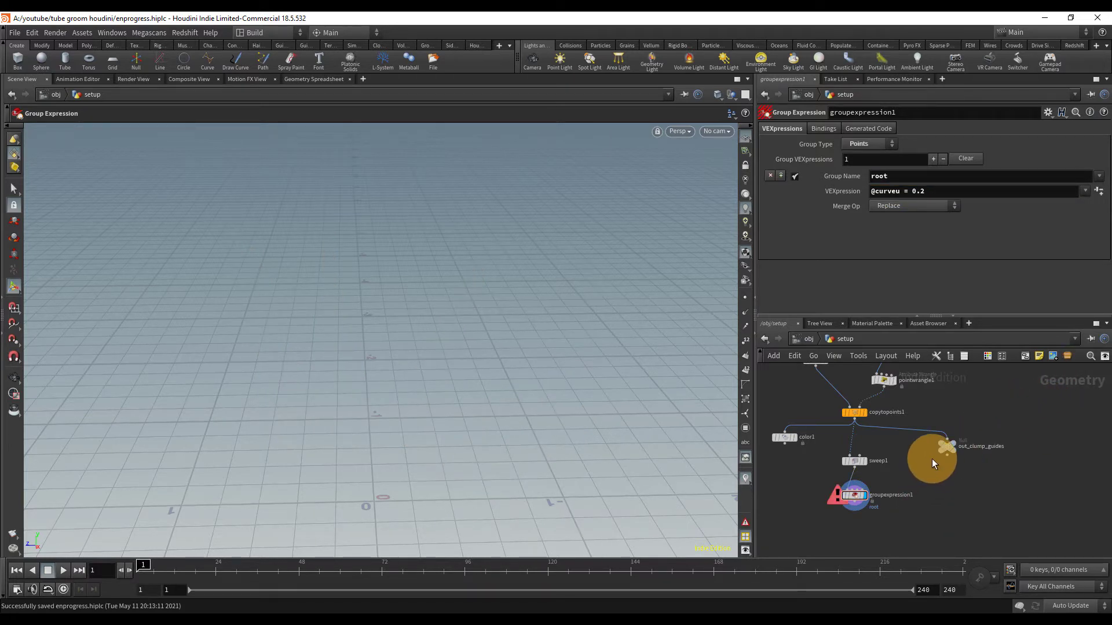
click(909, 192)
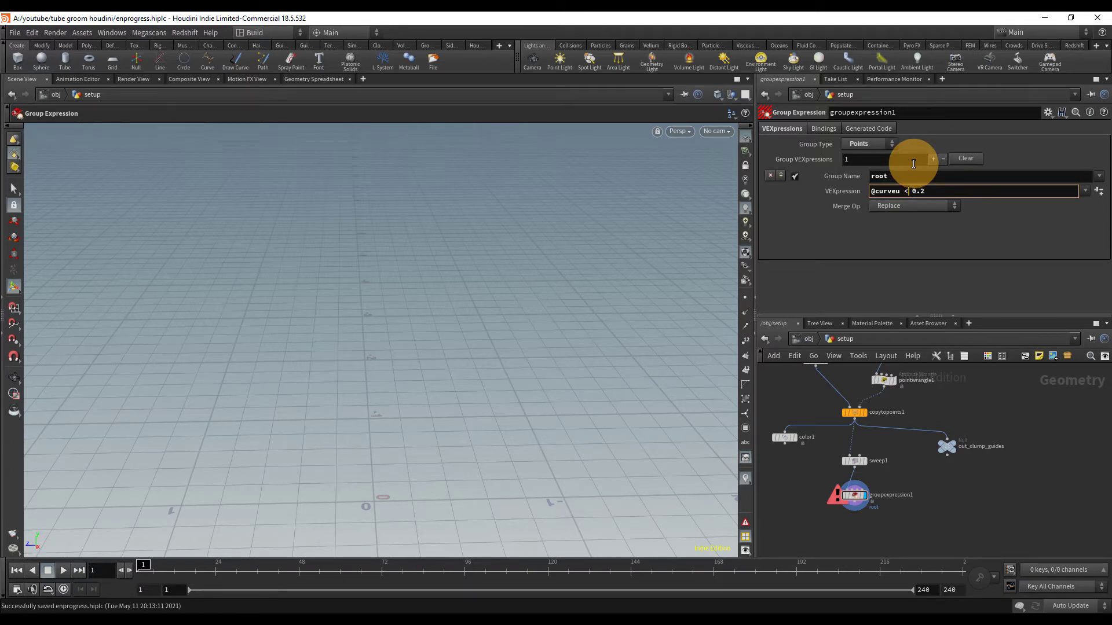
click(1009, 513)
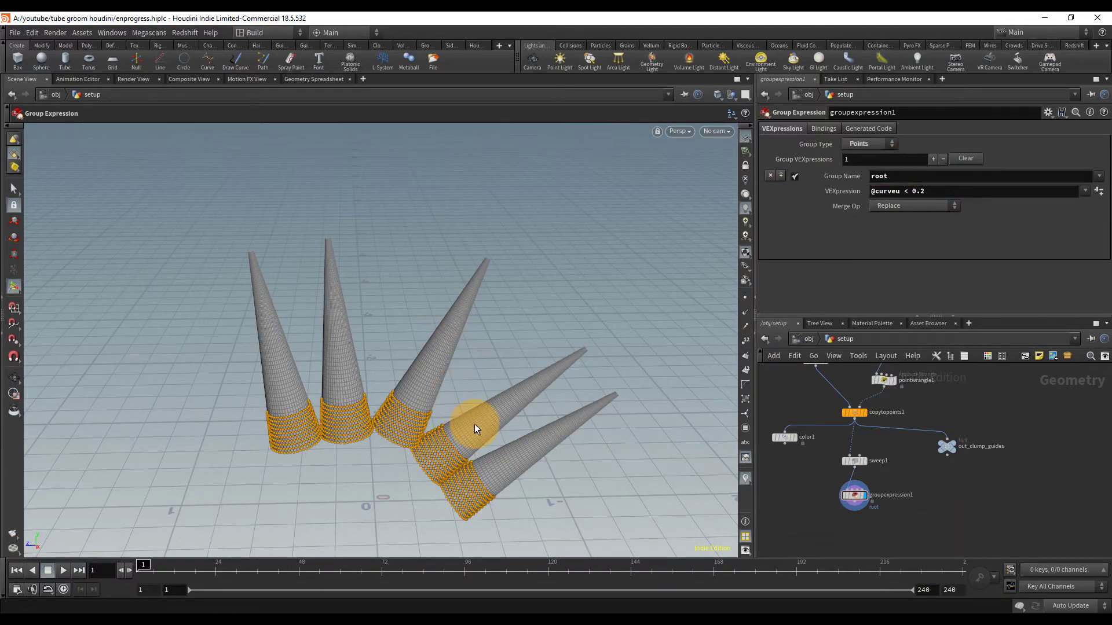
Add a second group expression above root and name its group tip
alt+right_drag(469, 390, 583, 367)
alt+drag(583, 367, 521, 275)
alt+right_drag(521, 275, 541, 332)
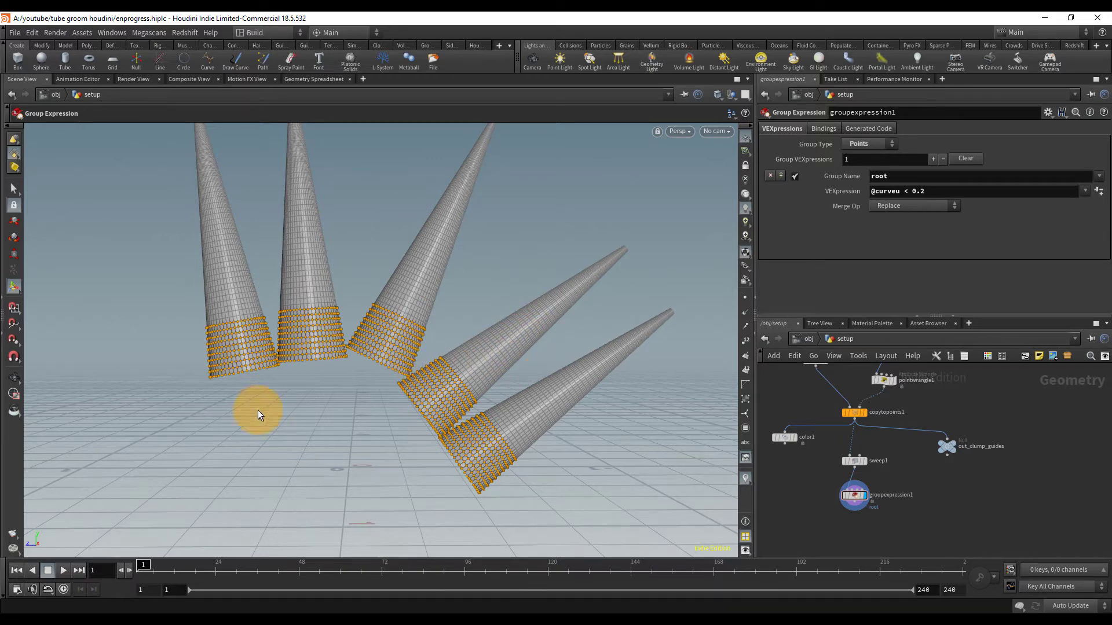
alt+right_drag(520, 291, 461, 330)
alt+middle_drag(462, 330, 424, 365)
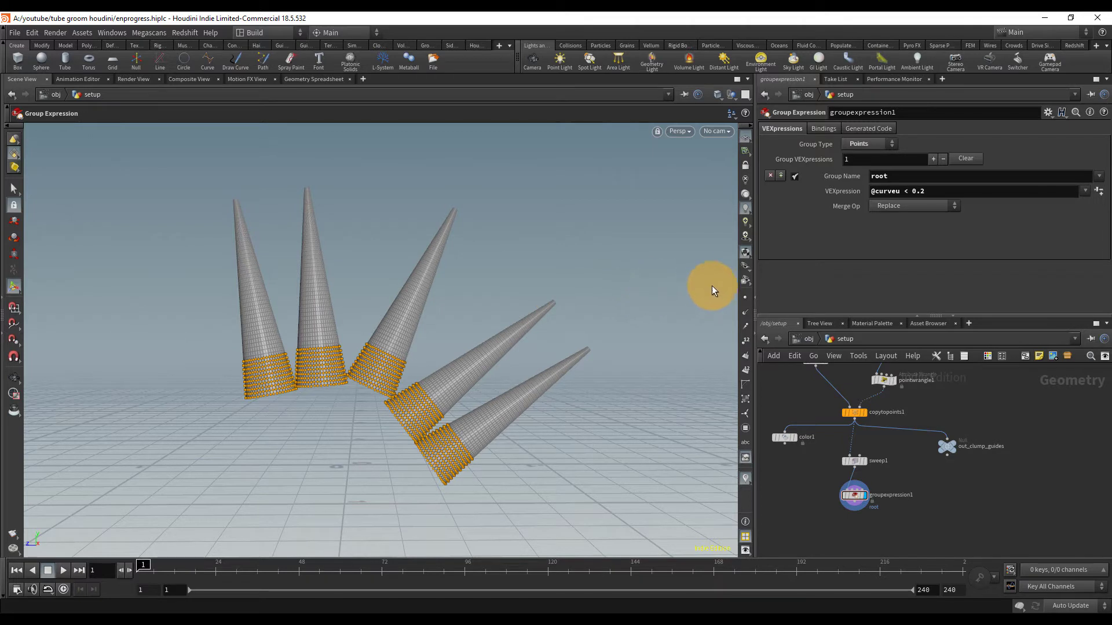
click(781, 175)
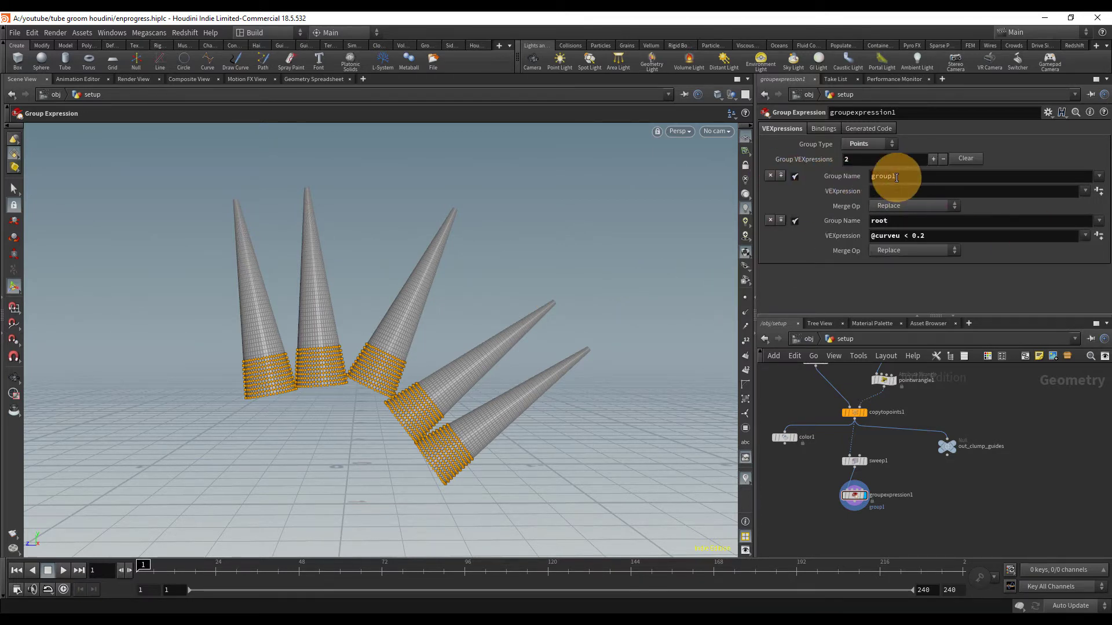
drag(897, 177, 583, 172)
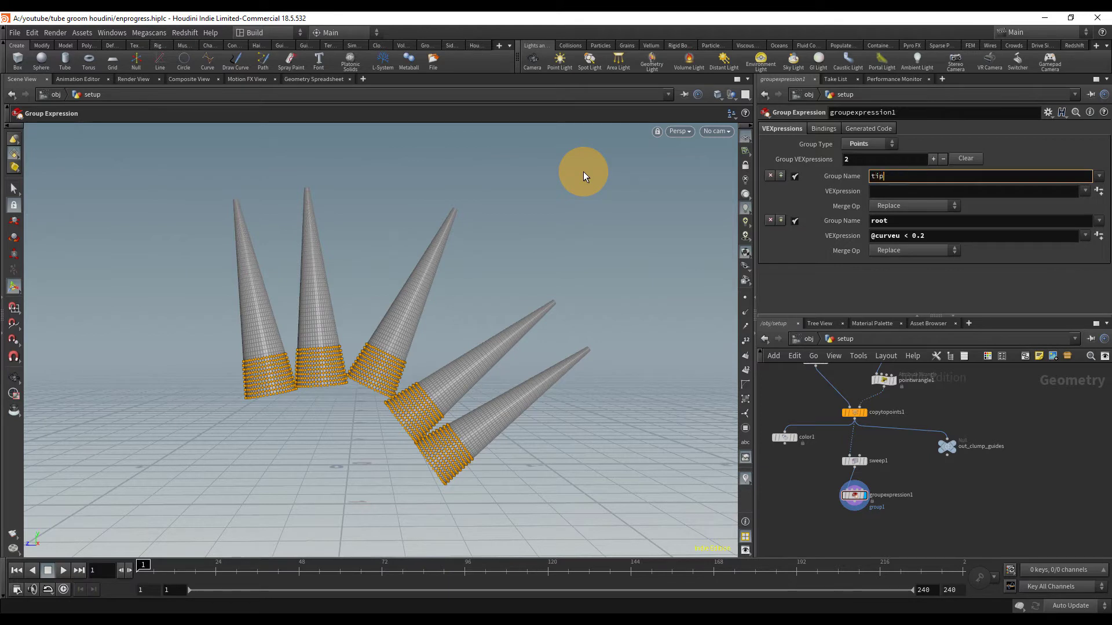
key(Return)
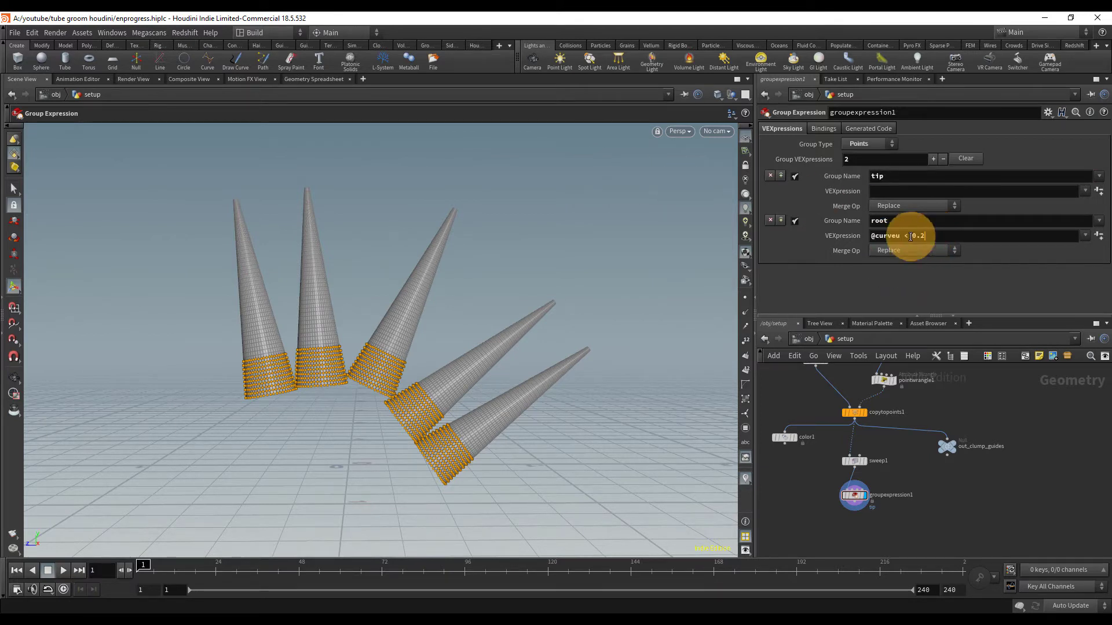
drag(927, 236, 844, 237)
key(ctrl+c)
click(899, 192)
key(ctrl+v)
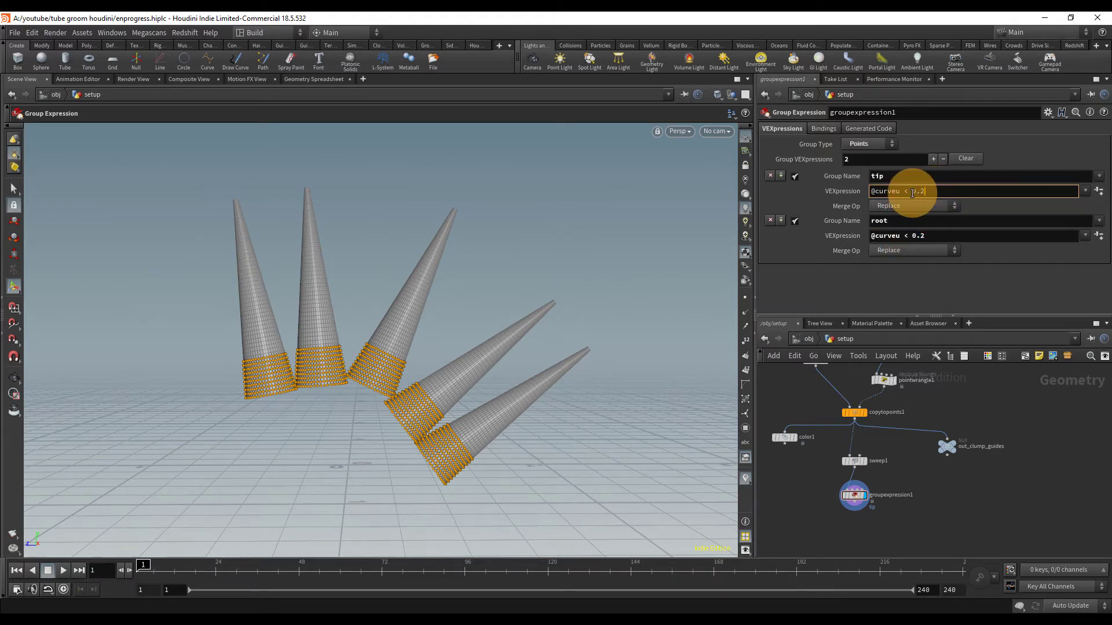
click(908, 192)
key(BackSpace)
text(>)
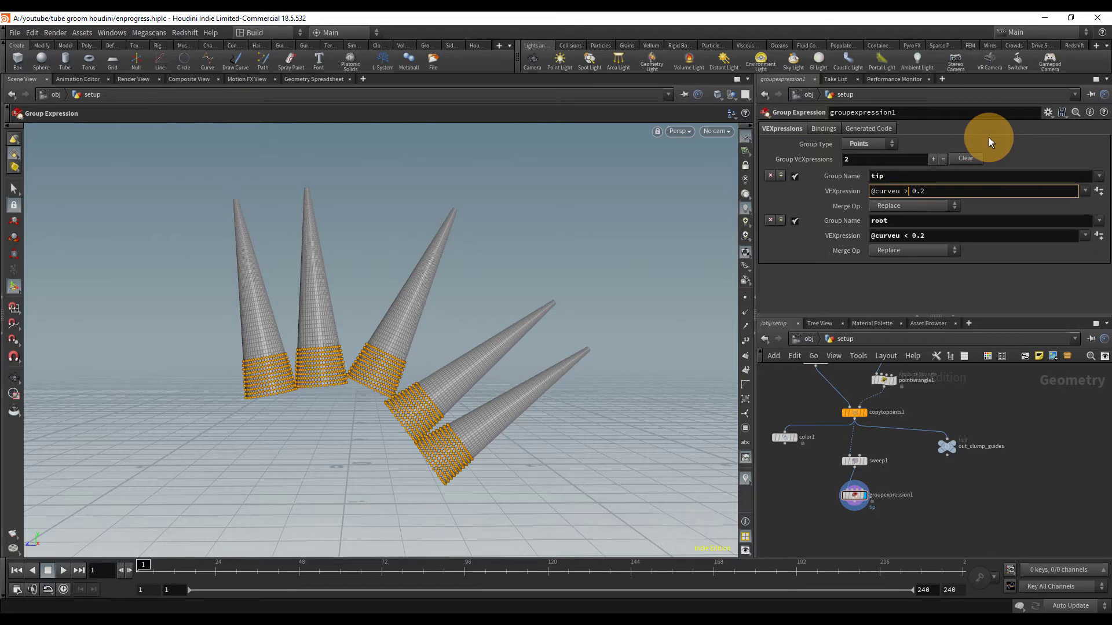
key(Right)
key(Right)
key(Right)
key(Right)
key(BackSpace)
text(8)
click(974, 496)
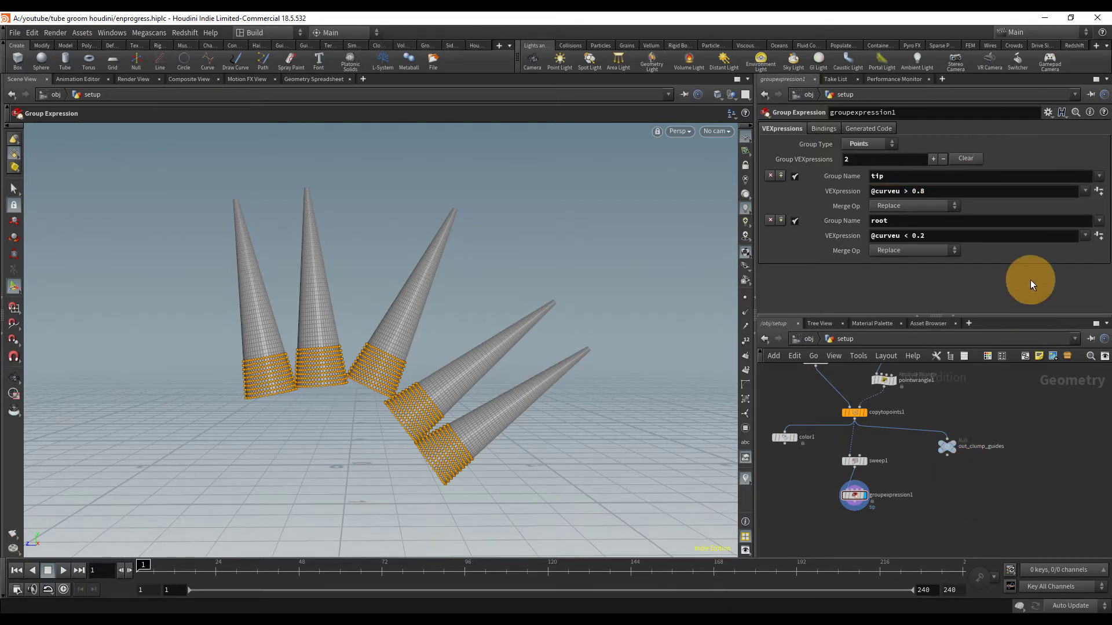
Disable the root group expression and examine the tip group's points on the tubes
click(793, 220)
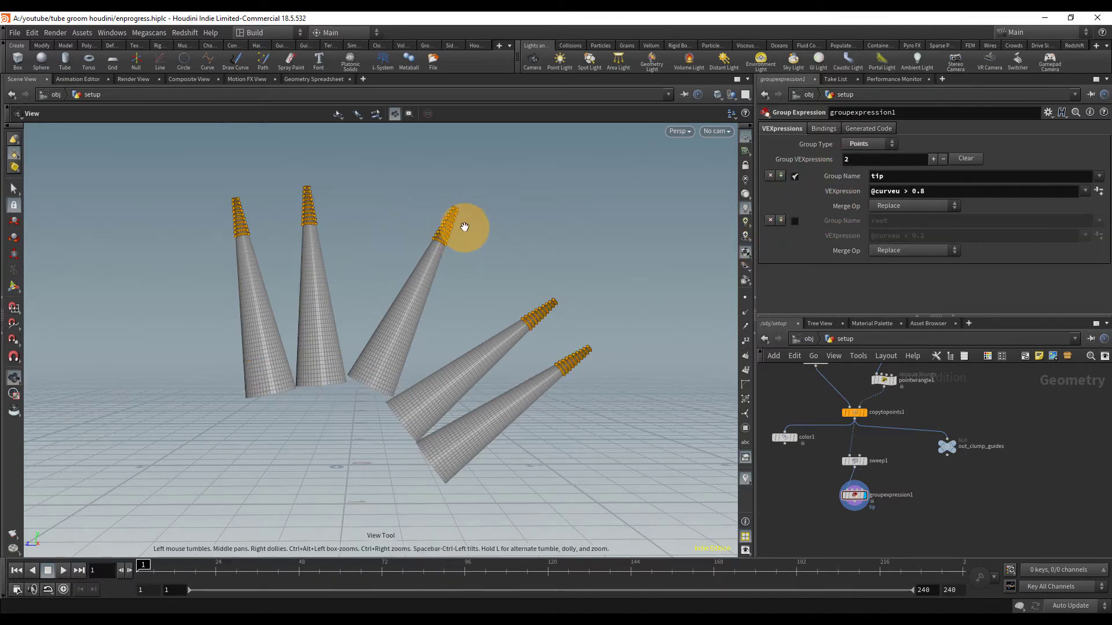
alt+right_drag(467, 227, 538, 253)
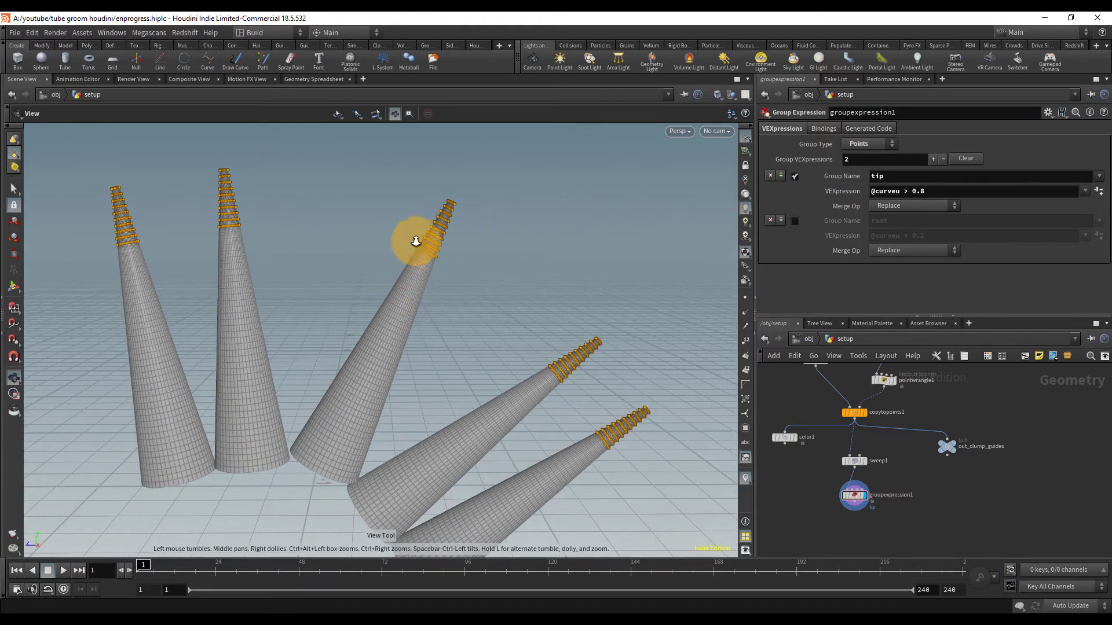
alt+right_drag(416, 241, 666, 228)
alt+drag(472, 189, 485, 223)
alt+middle_drag(484, 224, 417, 304)
alt+drag(428, 261, 431, 236)
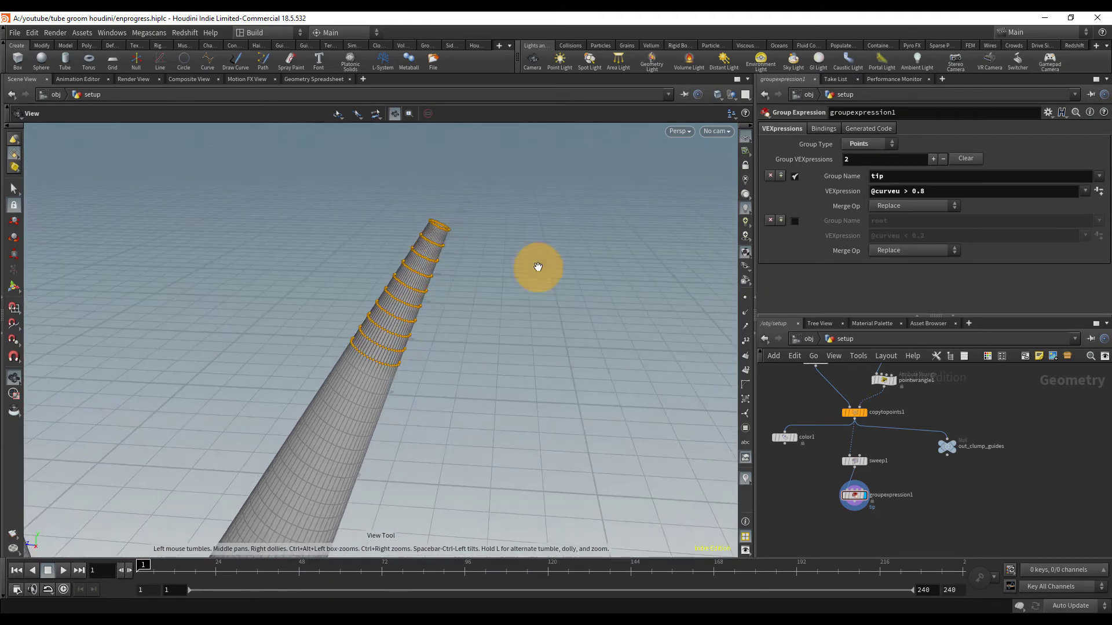
alt+right_drag(452, 325, 322, 381)
alt+drag(438, 348, 446, 328)
middle_drag(446, 327, 442, 211)
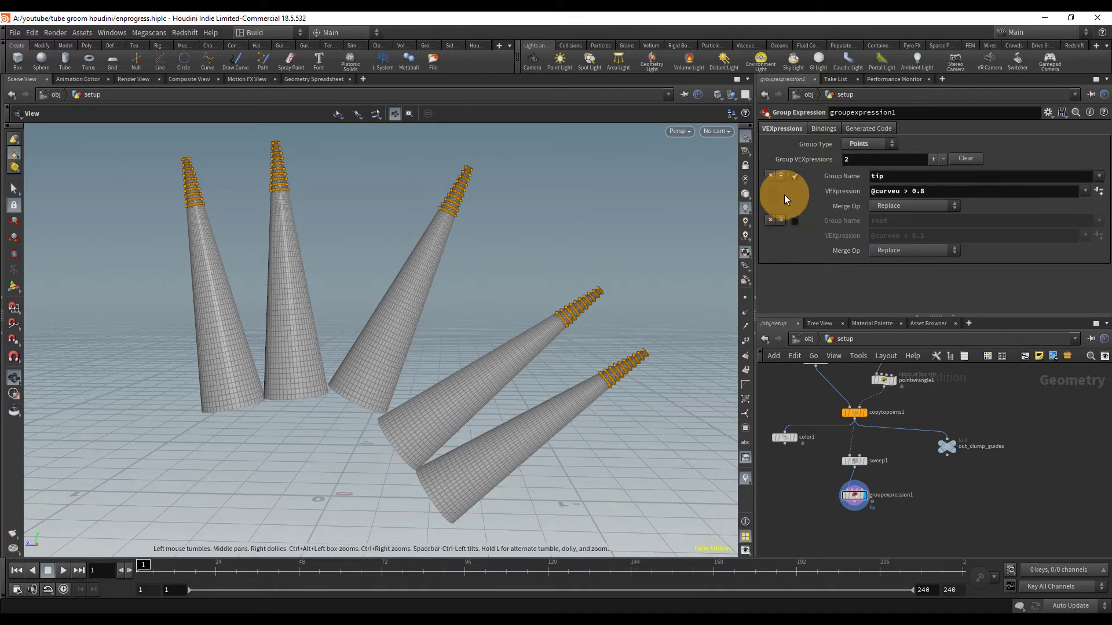
Re-enable the root group expression and save the scene
click(794, 221)
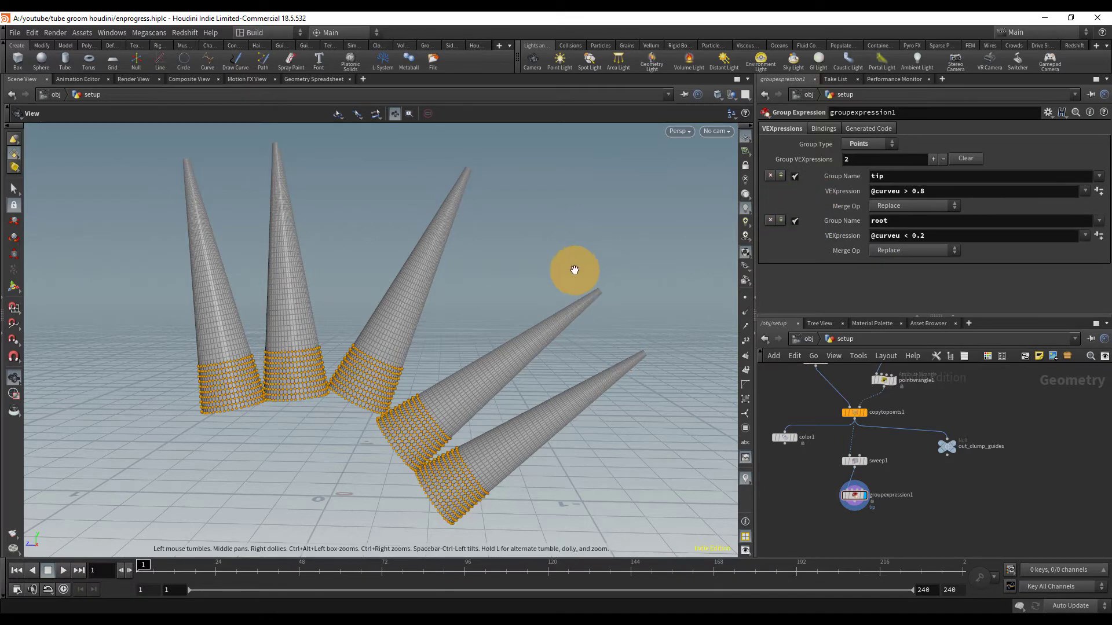
right_drag(575, 270, 431, 290)
key(ctrl+s)
Display the resample2 line and turn on point display to examine its points
middle_drag(799, 415, 895, 497)
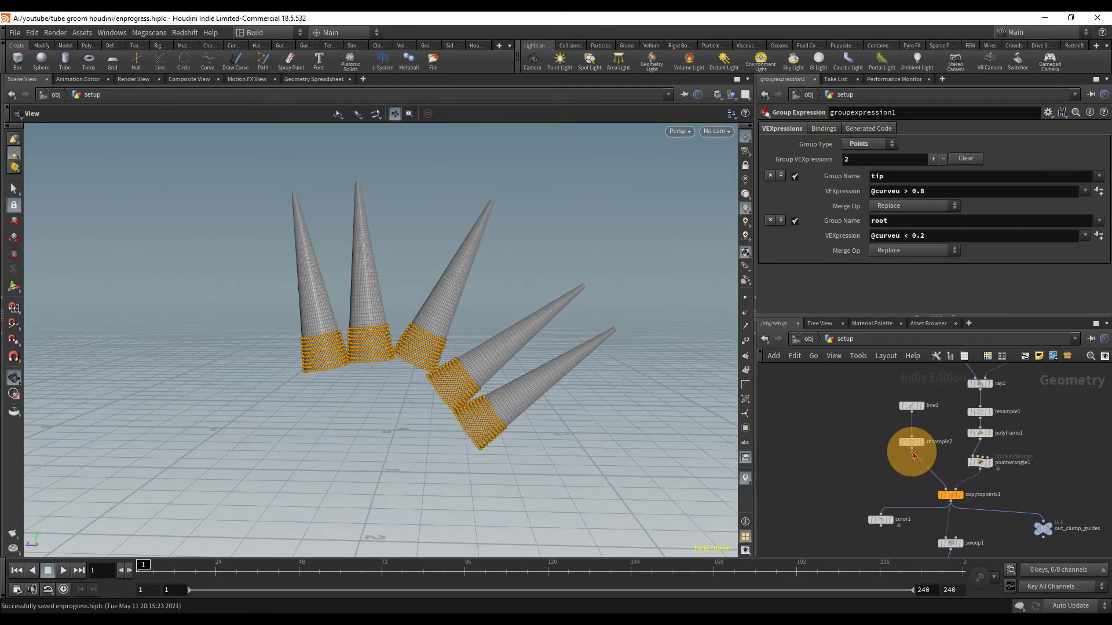
scroll(926, 443, up, 2)
click(919, 445)
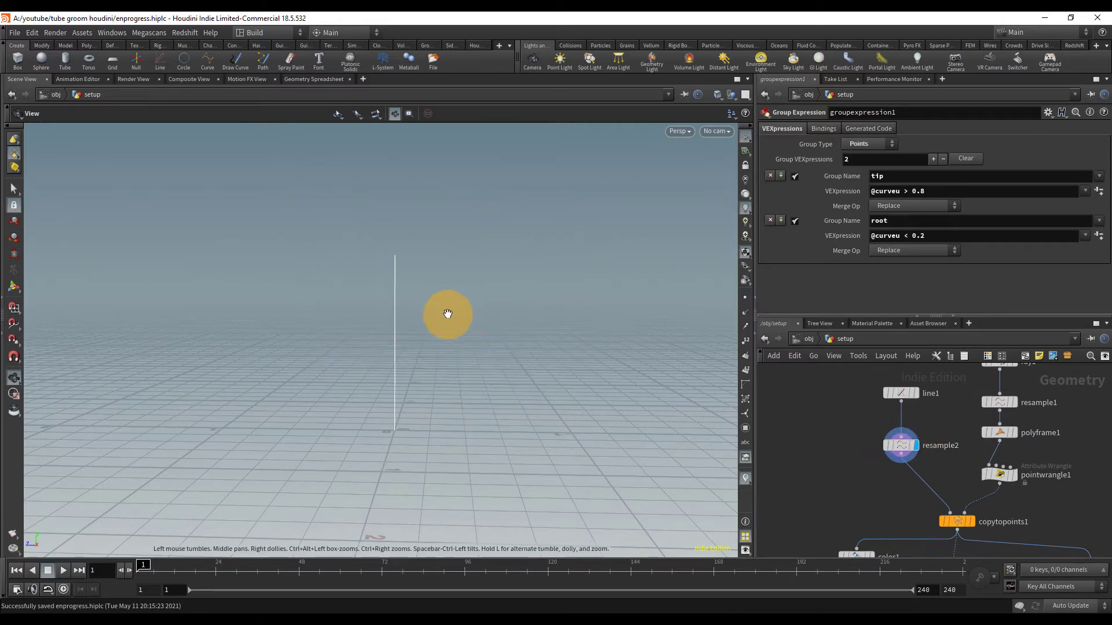
right_drag(447, 313, 712, 298)
click(750, 296)
middle_drag(406, 399, 444, 325)
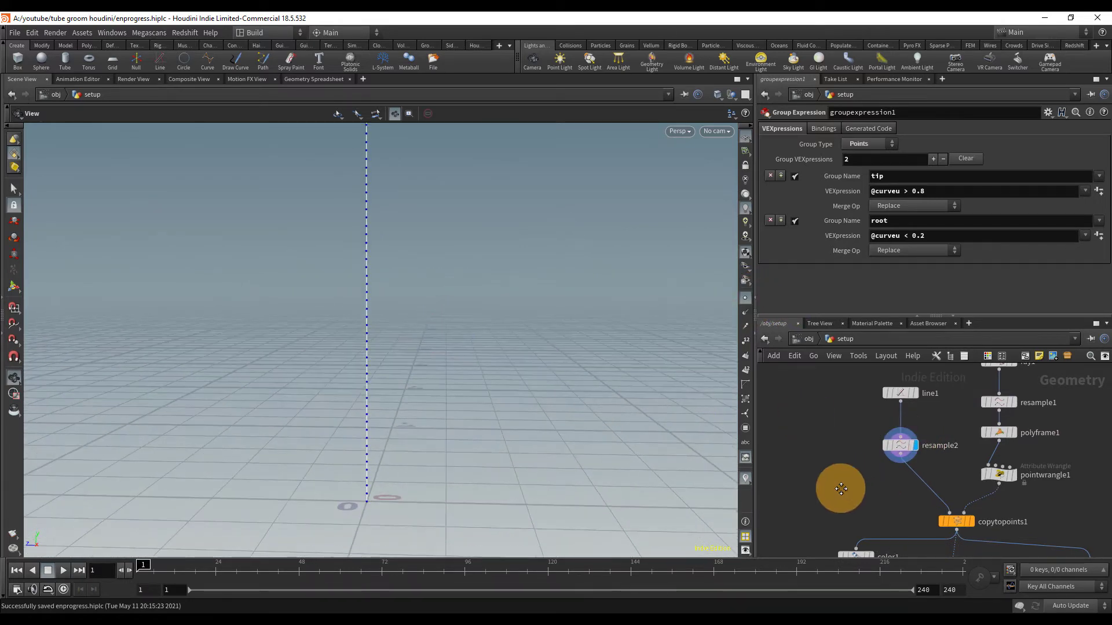
Add a Visualize node, connect it to the resample2 output and display it
key(Tab)
text(vis)
key(Down)
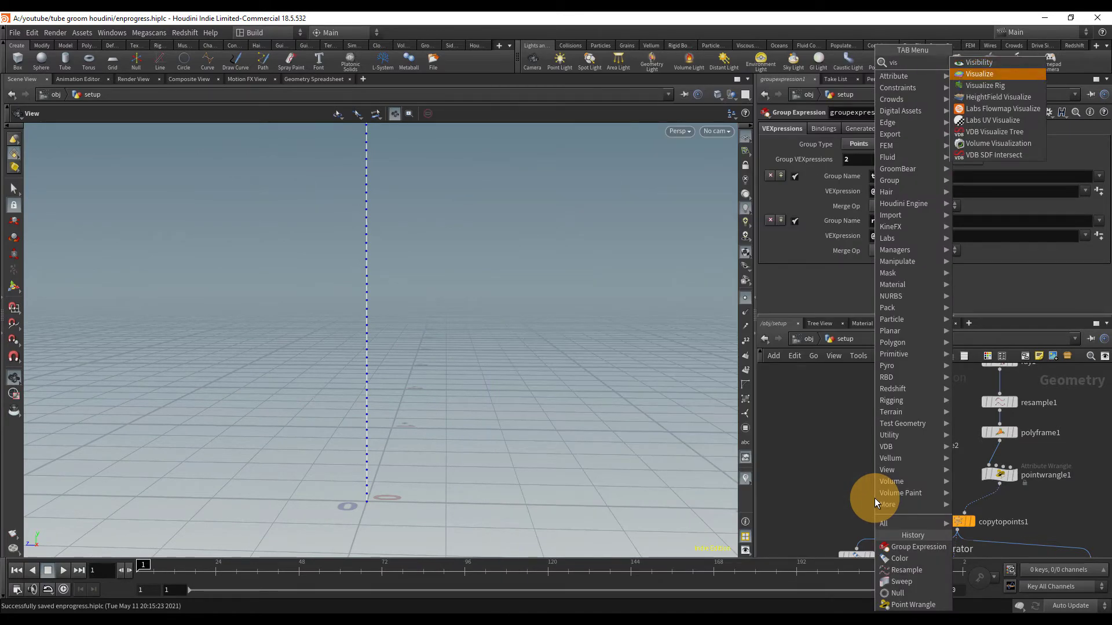
key(Return)
click(851, 491)
drag(851, 482, 902, 456)
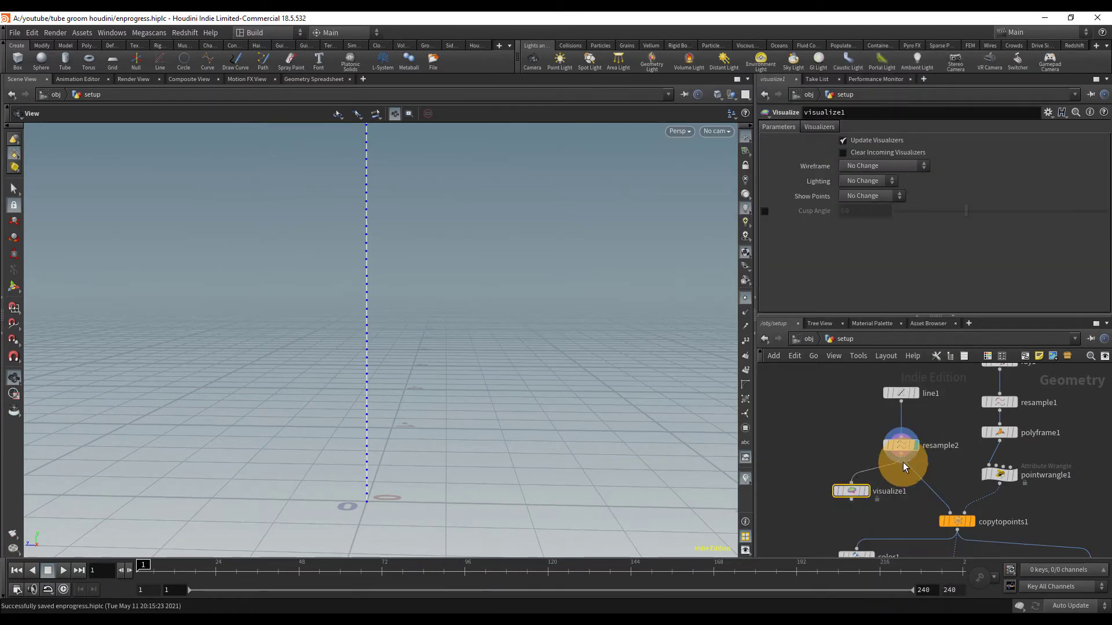
click(867, 490)
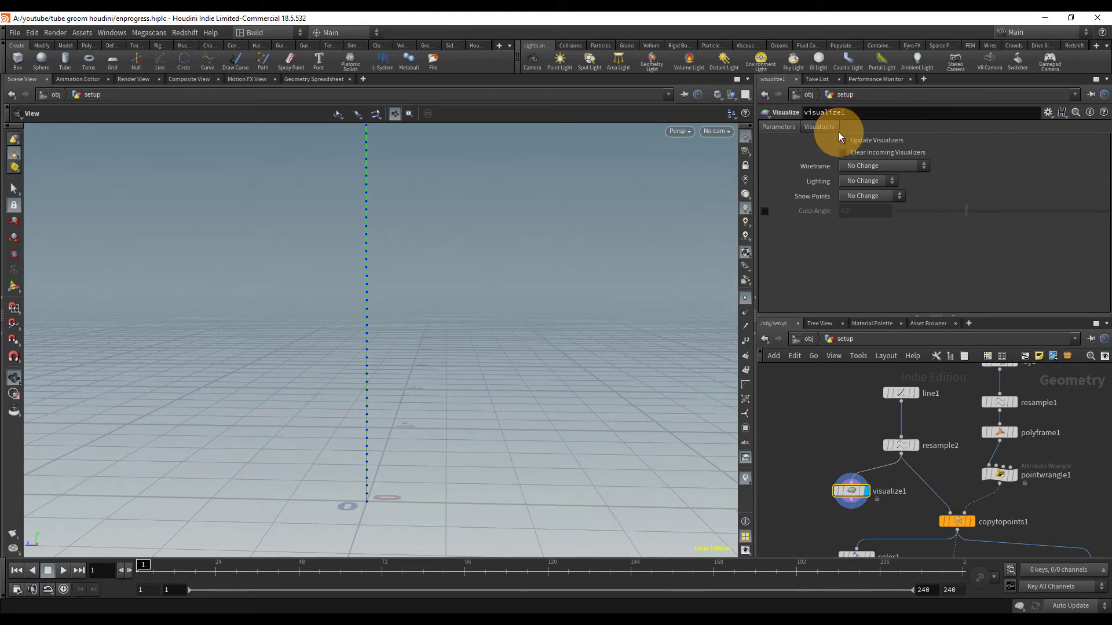
Set up a visualizer on the Visualize node with the attribute curveu and the type Marker
click(863, 140)
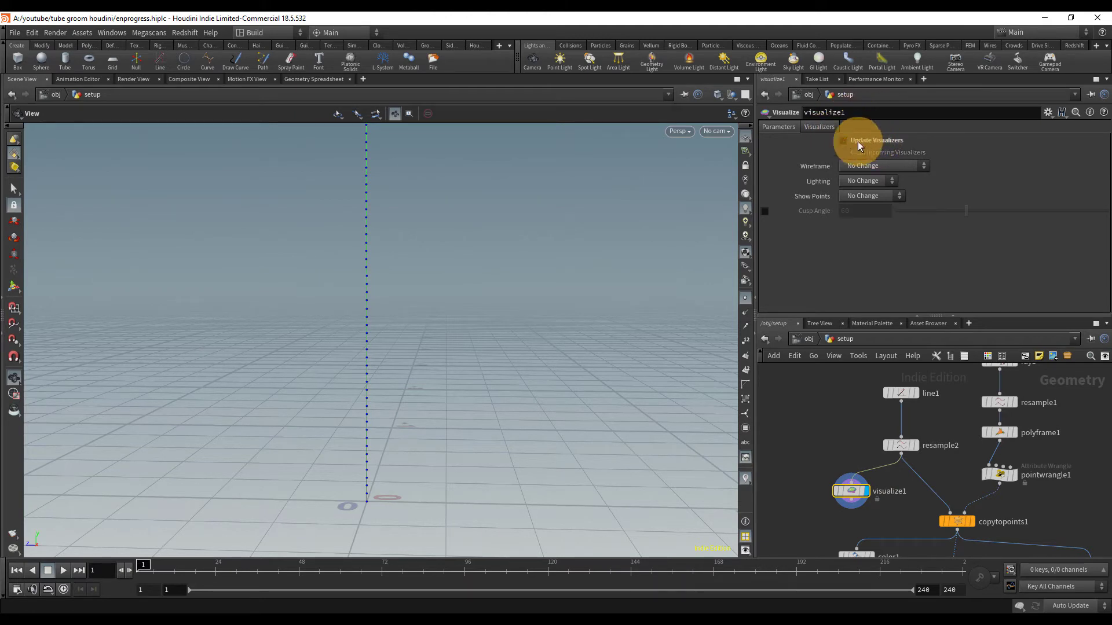
click(827, 127)
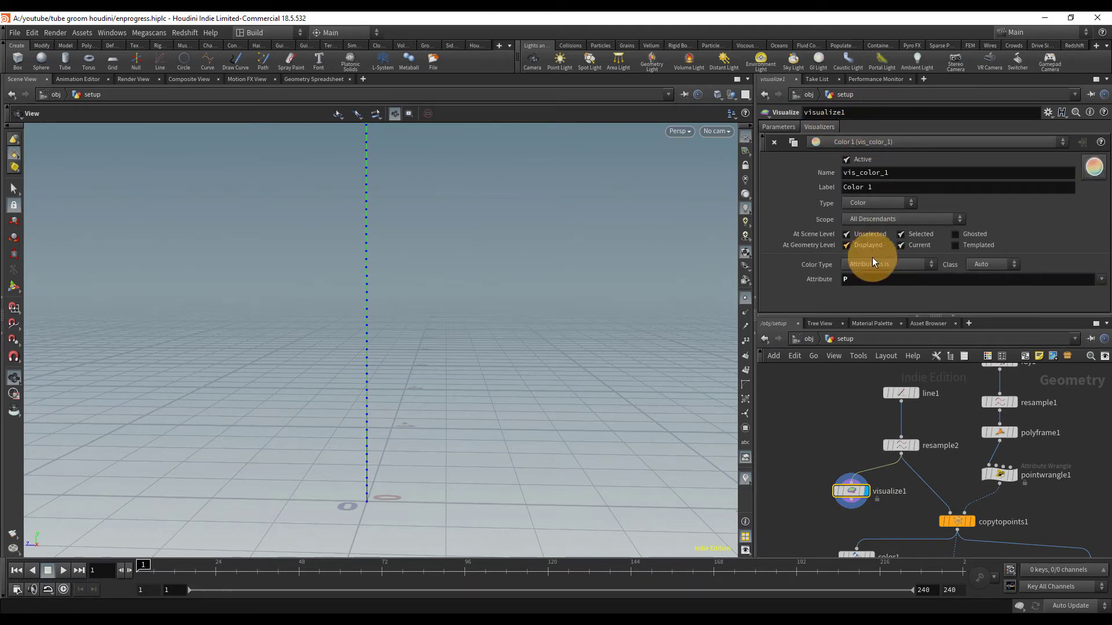
drag(880, 281, 794, 280)
text(cu)
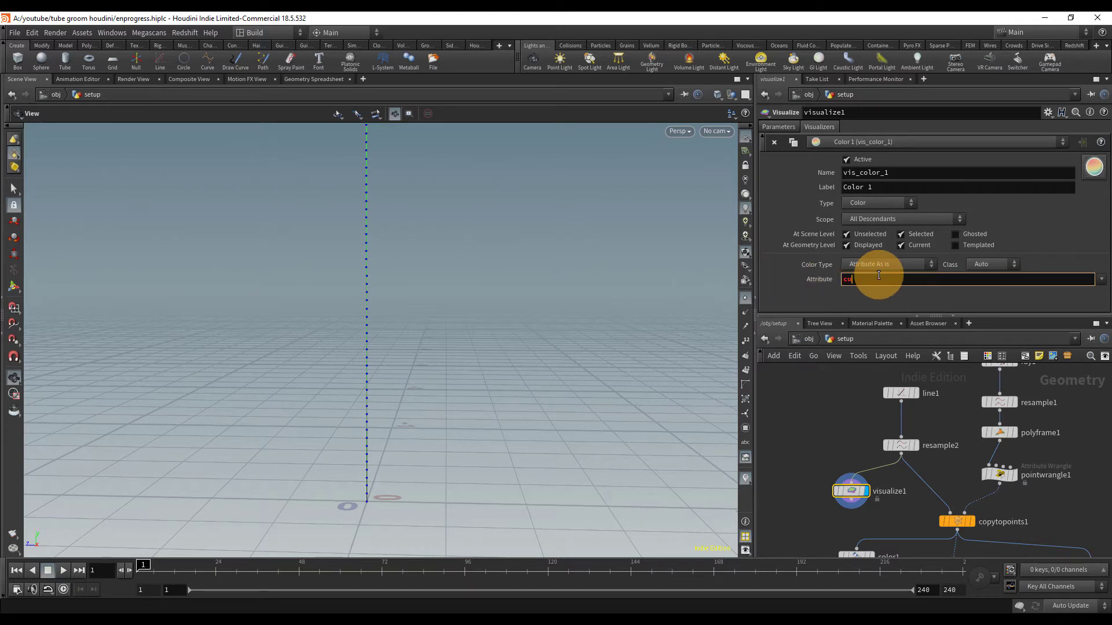
text(rveu)
key(Return)
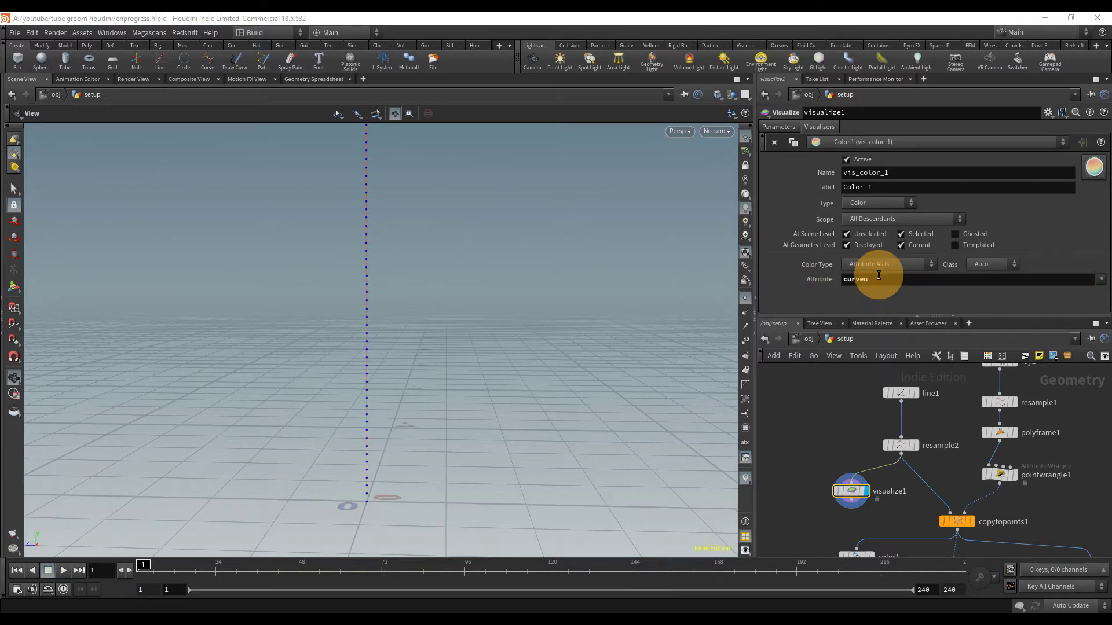
click(878, 202)
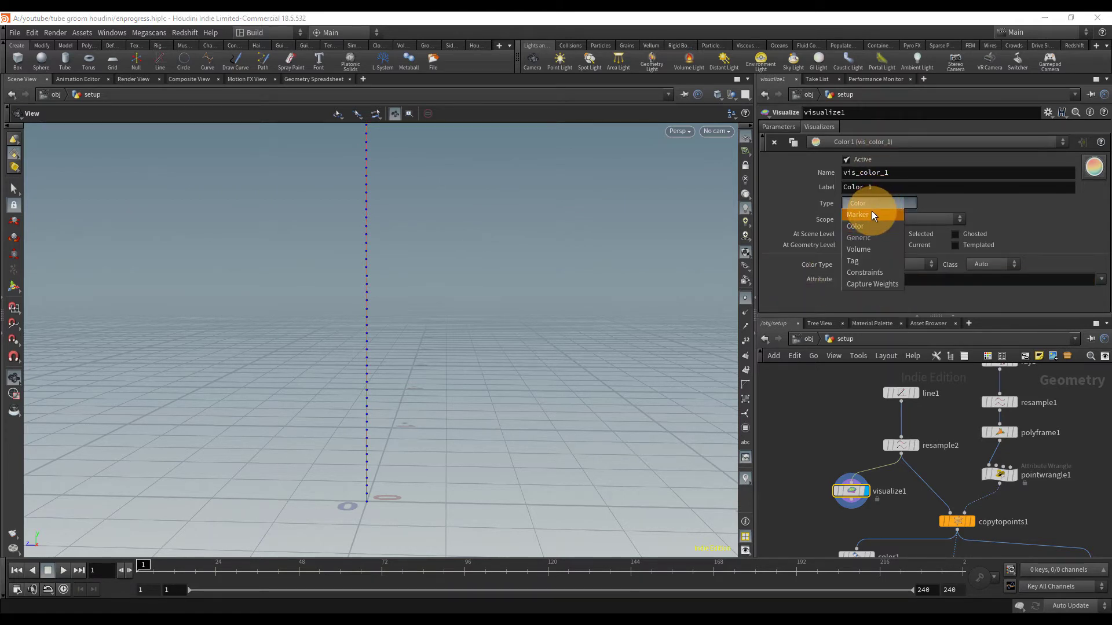
click(871, 211)
Examine the curveu values marked along the line from its root to its tip
right_drag(387, 490, 457, 459)
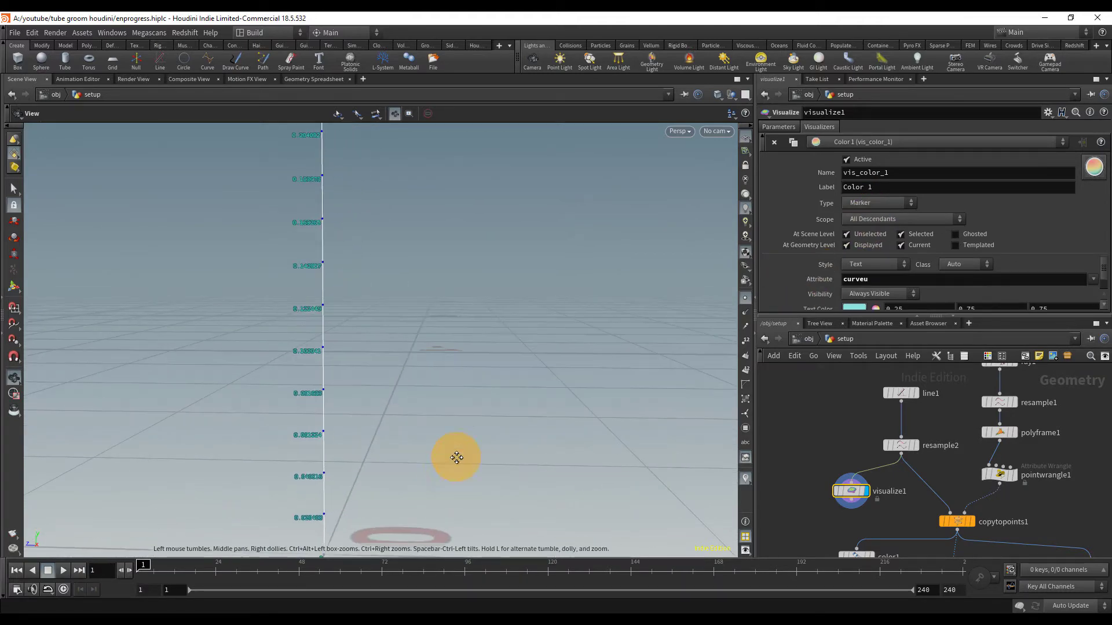
middle_drag(457, 459, 485, 370)
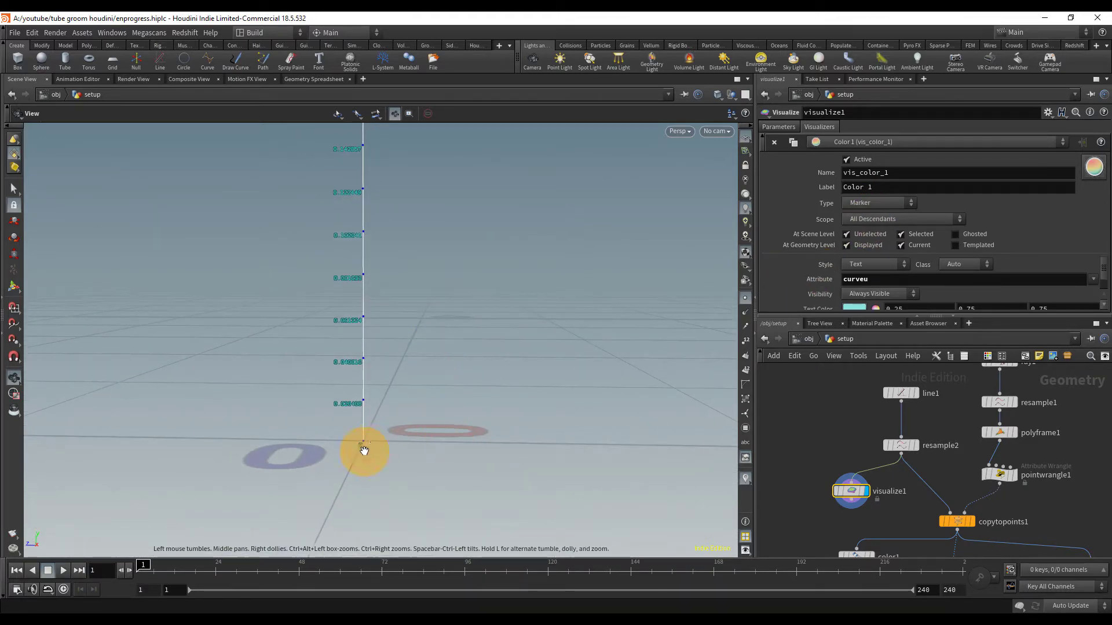
right_drag(405, 414, 397, 399)
middle_drag(408, 382, 408, 510)
middle_drag(427, 273, 418, 446)
mouse_move(416, 226)
middle_down()
mouse_move(427, 422)
mouse_move(404, 301)
mouse_move(410, 428)
middle_up()
middle_drag(428, 249, 449, 380)
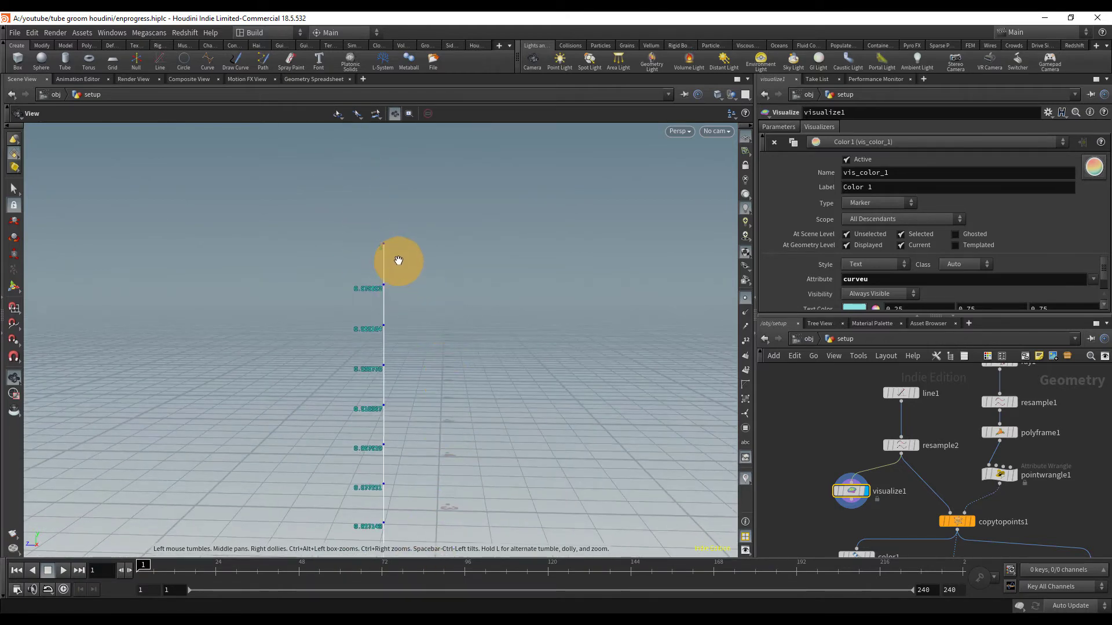
right_drag(424, 258, 437, 212)
middle_drag(423, 405, 428, 242)
right_drag(441, 318, 390, 355)
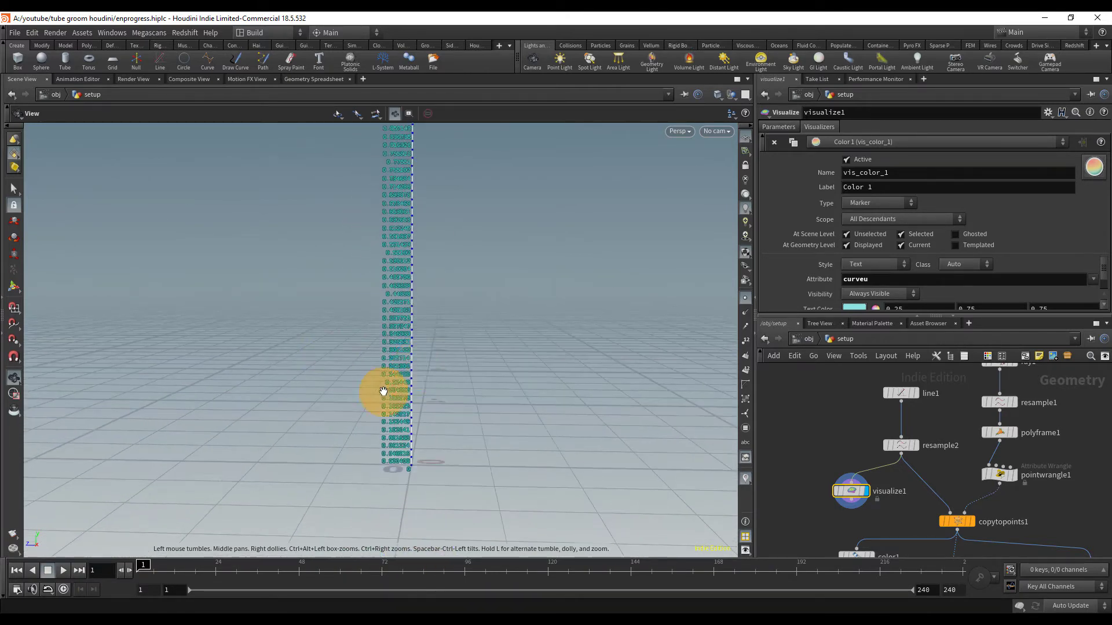
Inspect the curveu values on the lower part of the line around the 0.2 root threshold
right_drag(384, 392, 501, 428)
middle_drag(503, 428, 505, 403)
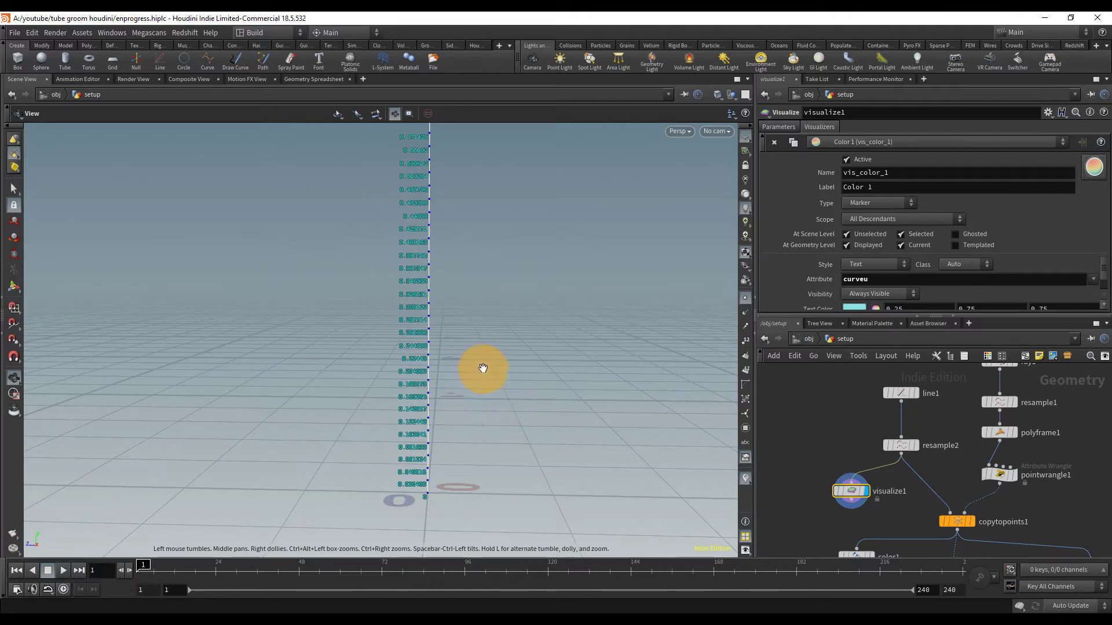
right_drag(476, 375, 536, 352)
middle_drag(475, 387, 461, 366)
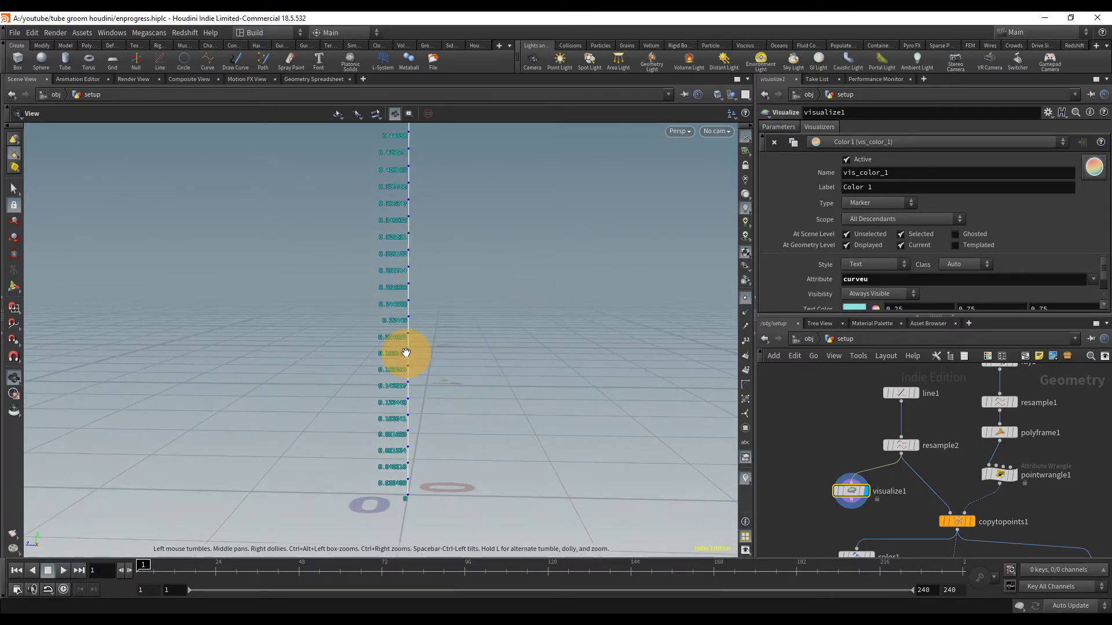
right_drag(406, 353, 531, 315)
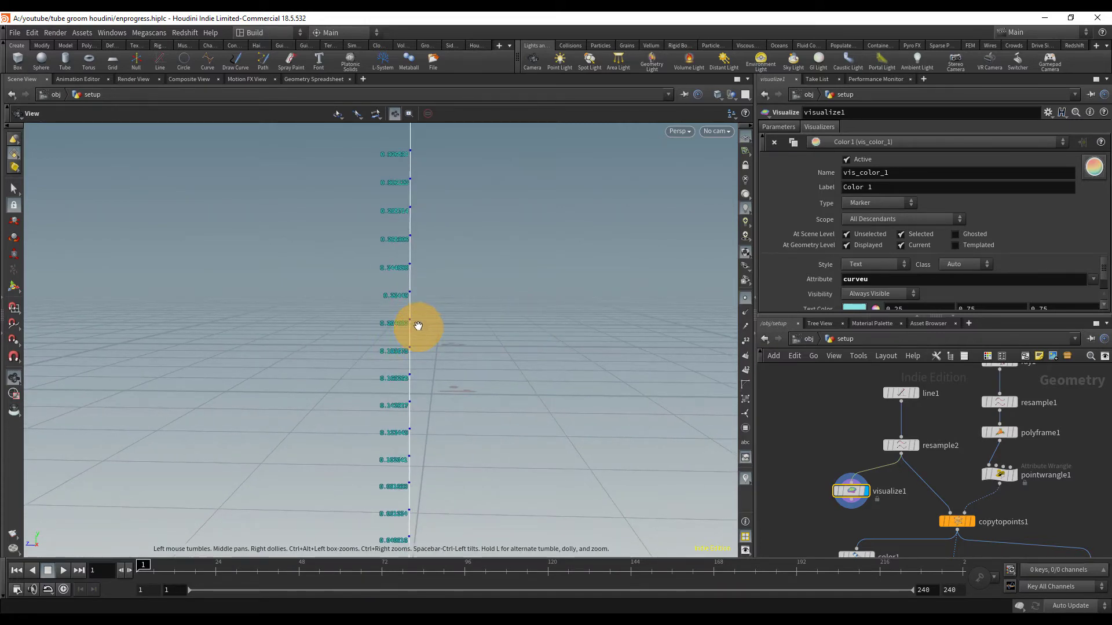
right_drag(521, 282, 491, 290)
middle_drag(429, 318, 452, 267)
Inspect the curveu values on the upper part of the line around the 0.8 tip threshold
right_drag(449, 314, 159, 421)
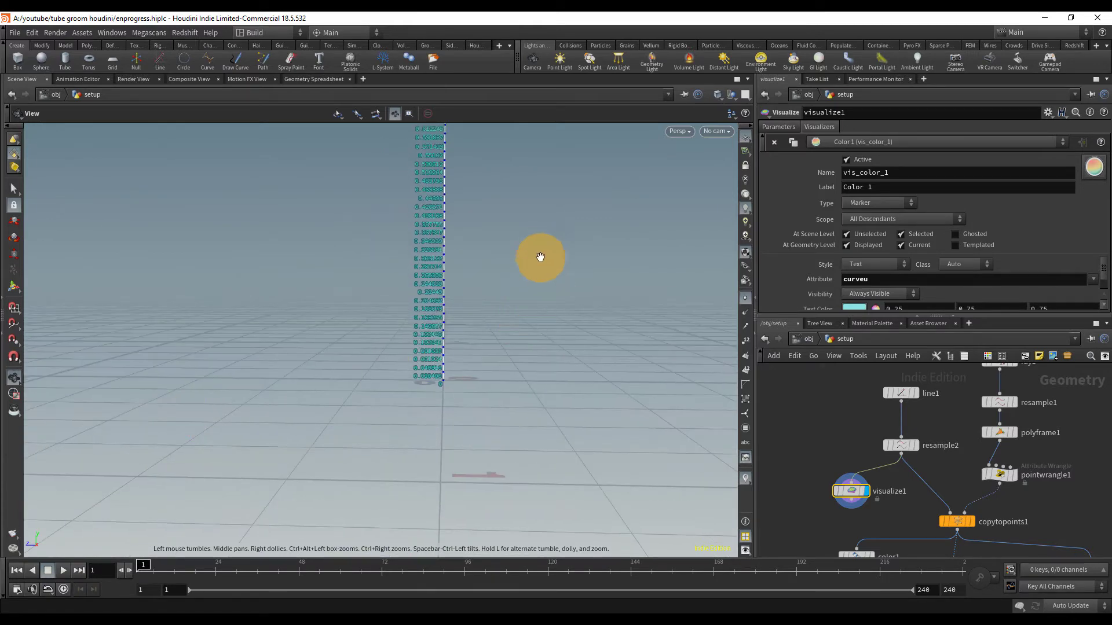
middle_drag(541, 258, 494, 301)
right_drag(494, 301, 586, 235)
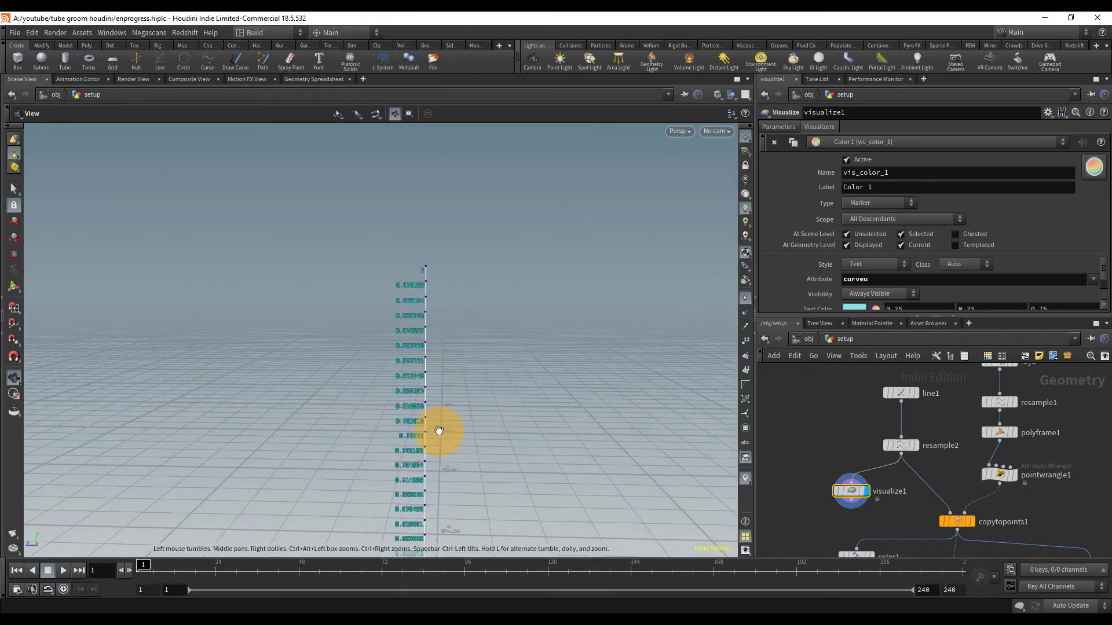
middle_drag(439, 431, 433, 386)
right_drag(433, 387, 481, 372)
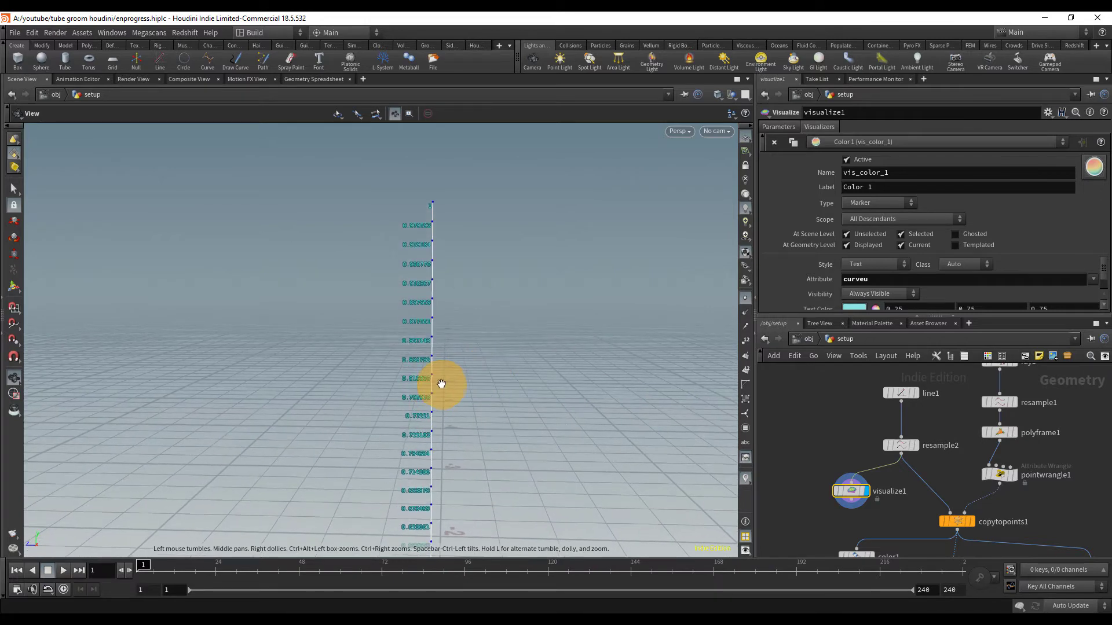
right_drag(416, 384, 513, 370)
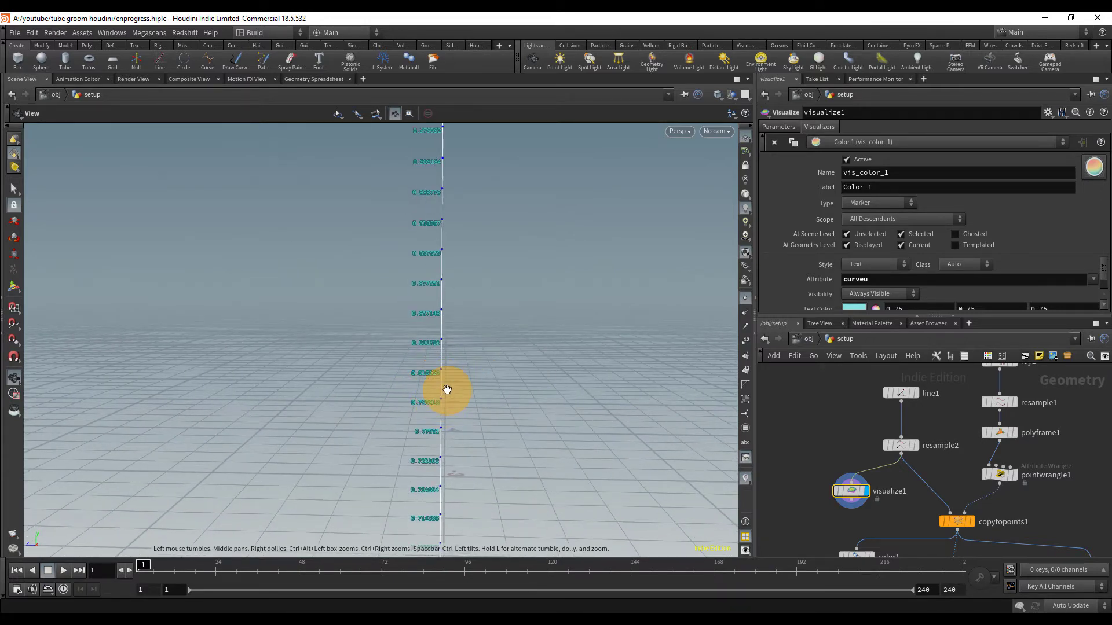
middle_drag(497, 251, 499, 320)
right_drag(491, 314, 369, 432)
middle_drag(498, 457, 427, 270)
right_drag(509, 296, 461, 281)
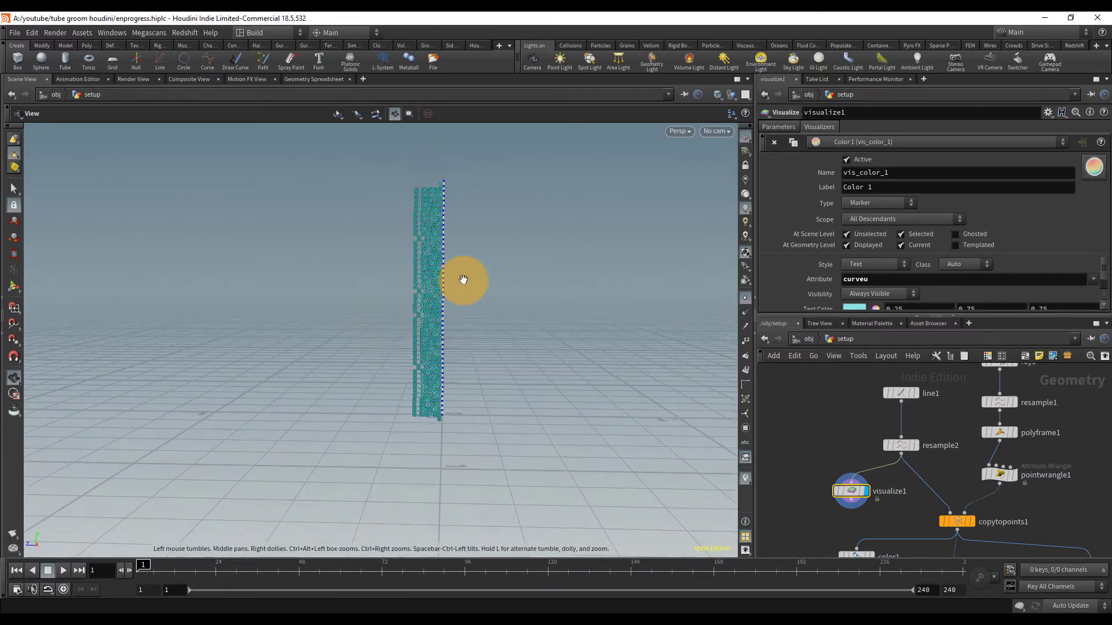
middle_drag(462, 280, 415, 353)
right_drag(415, 352, 401, 362)
Delete the Visualize node and display groupexpression1 with its parameters
middle_drag(829, 447, 783, 361)
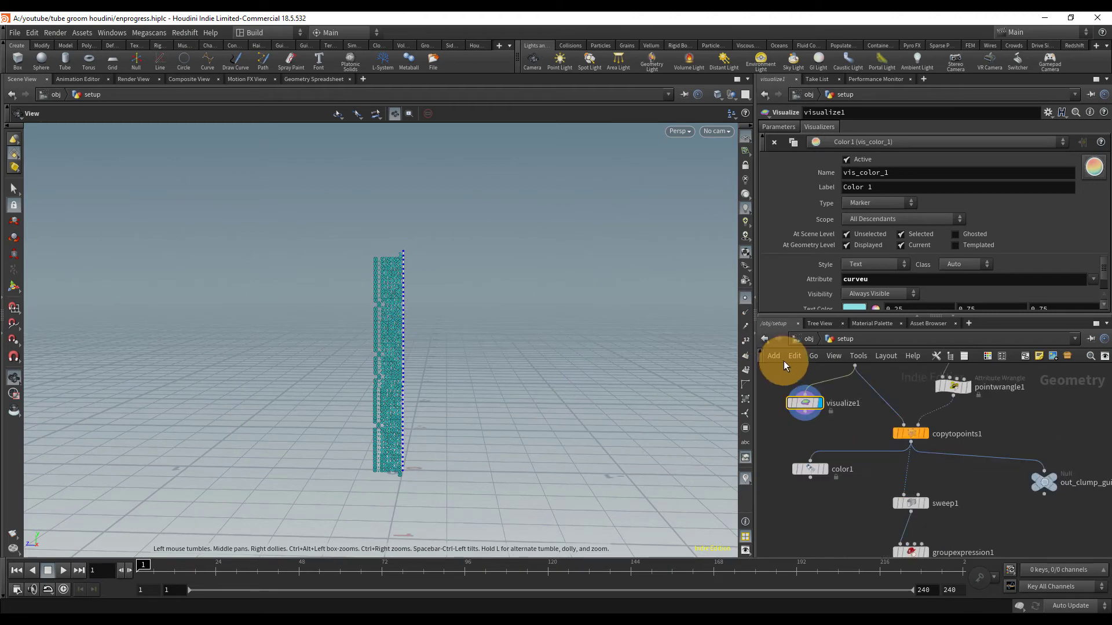
key(Delete)
middle_drag(984, 525, 955, 439)
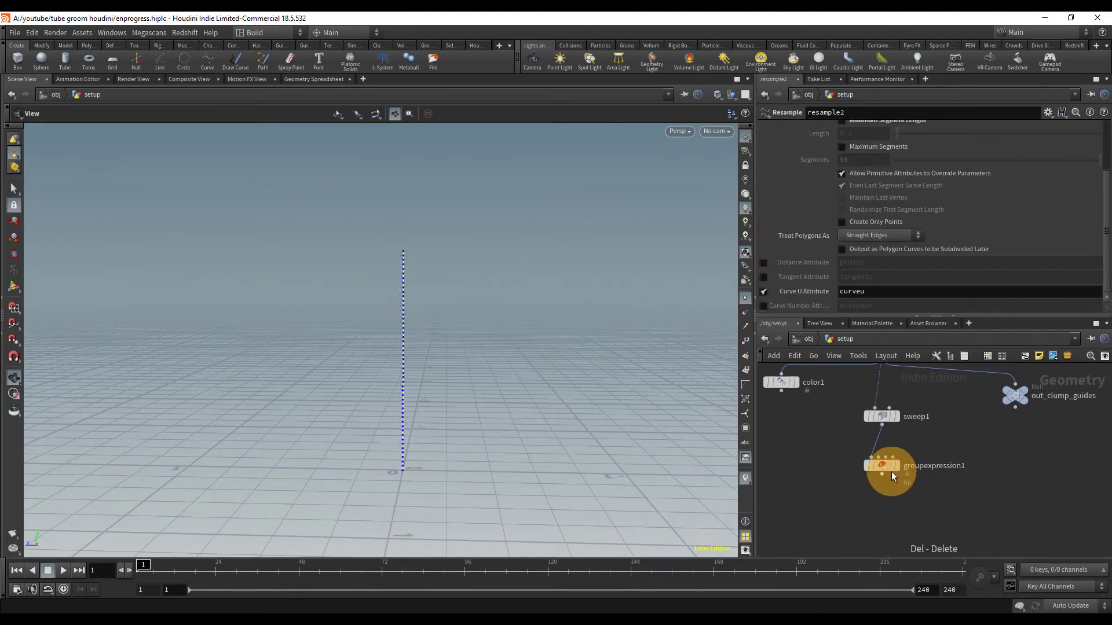
click(898, 468)
click(882, 464)
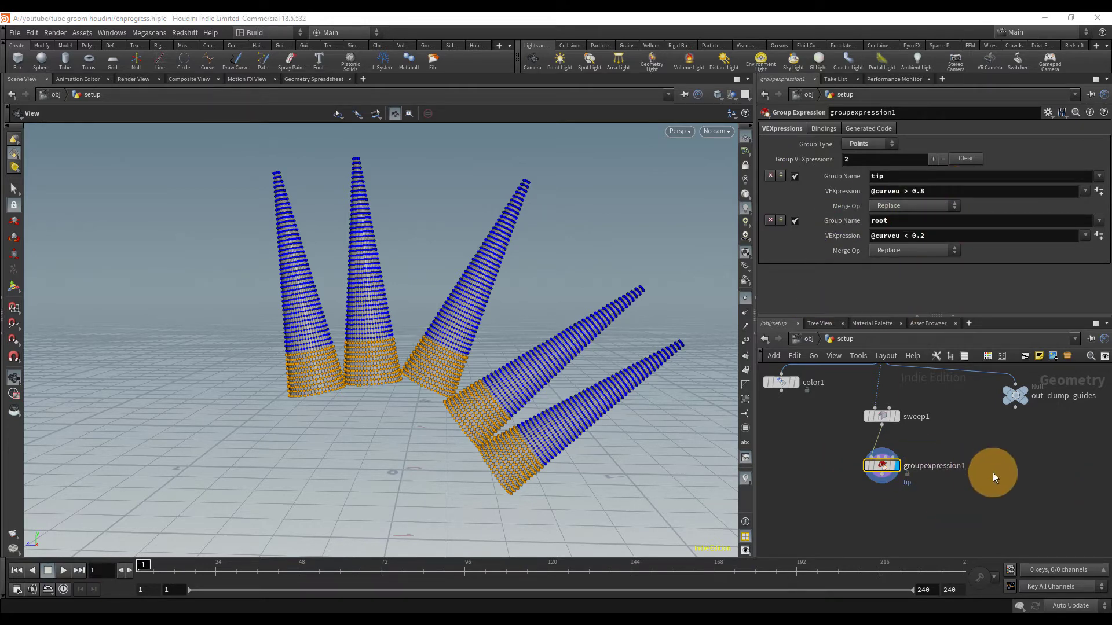
Add a Group Promote node below groupexpression1, connect it and display it
scroll(992, 477, down, 1)
middle_drag(980, 488, 998, 525)
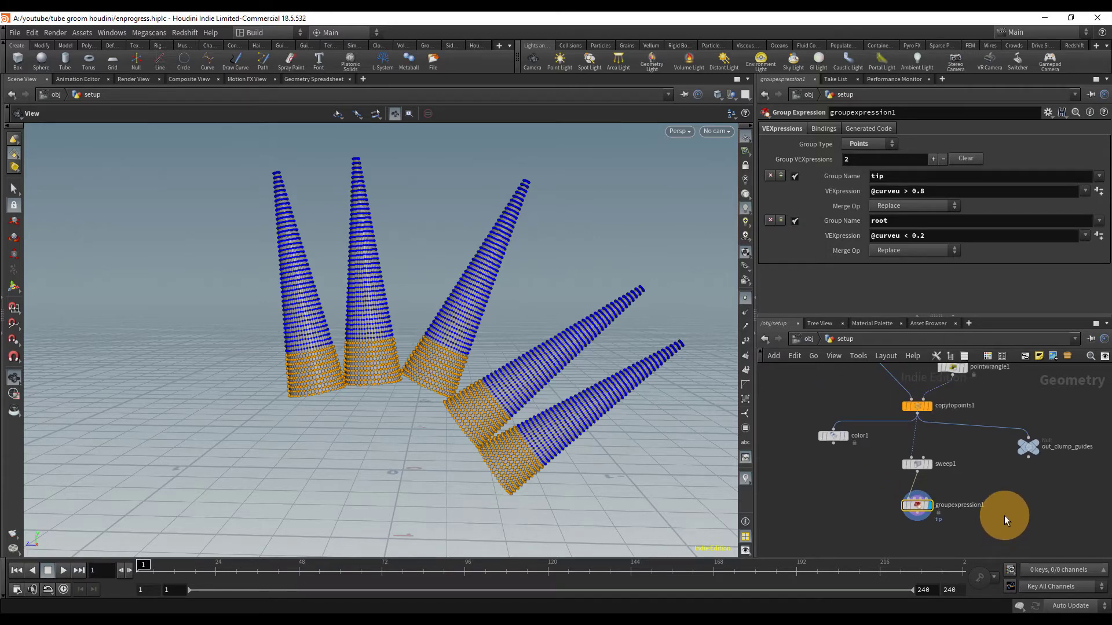
middle_drag(979, 472, 966, 428)
key(Tab)
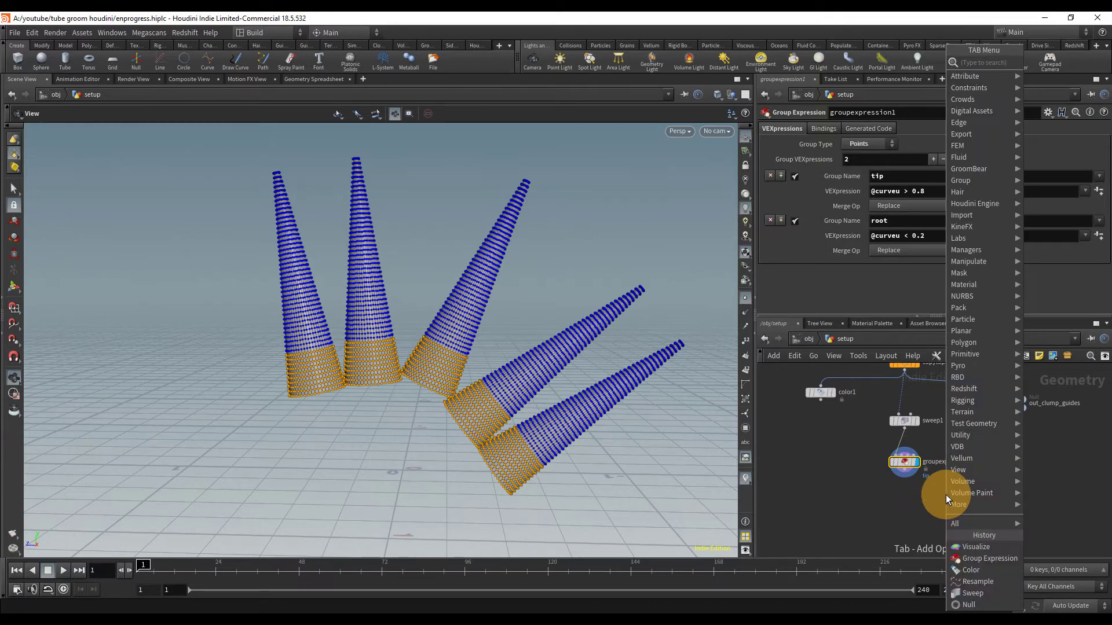
text(group)
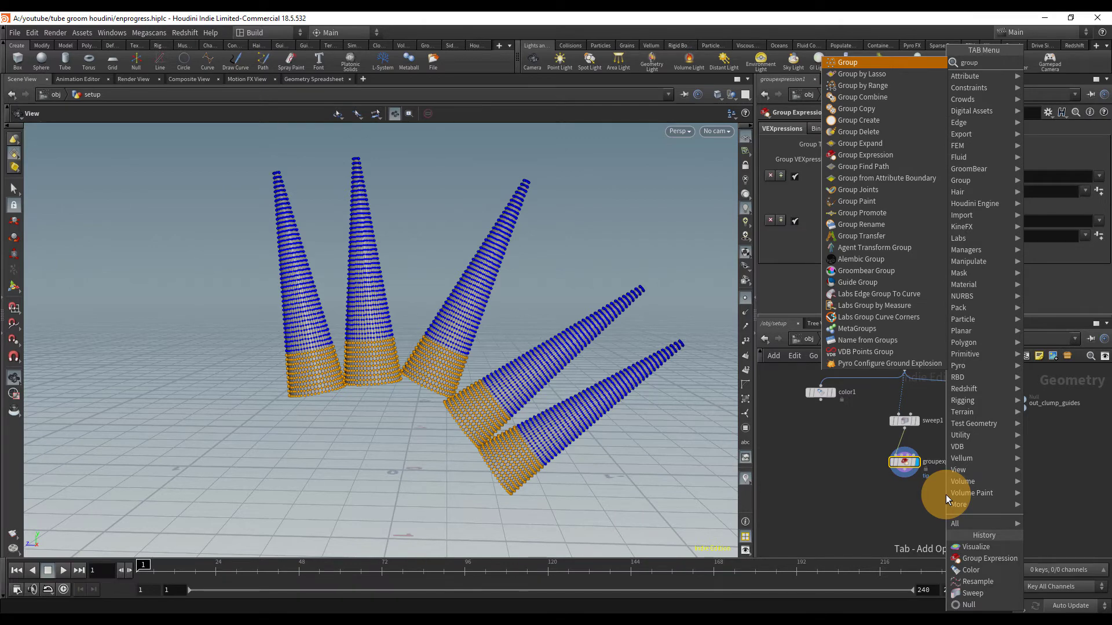
key(Return)
click(915, 499)
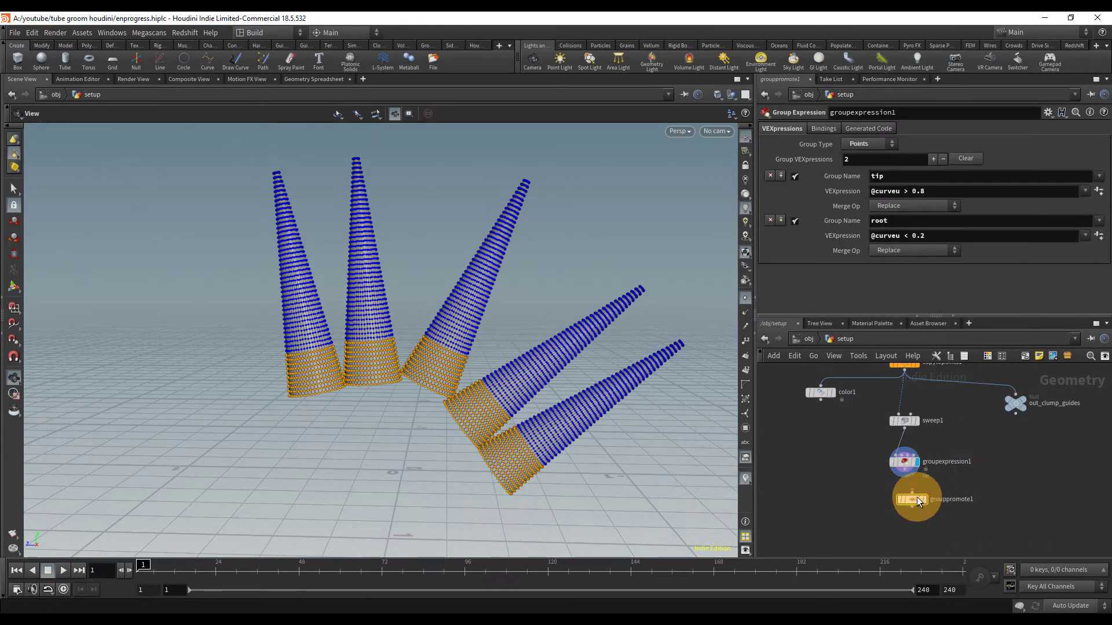
scroll(916, 498, up, 3)
drag(913, 503, 888, 460)
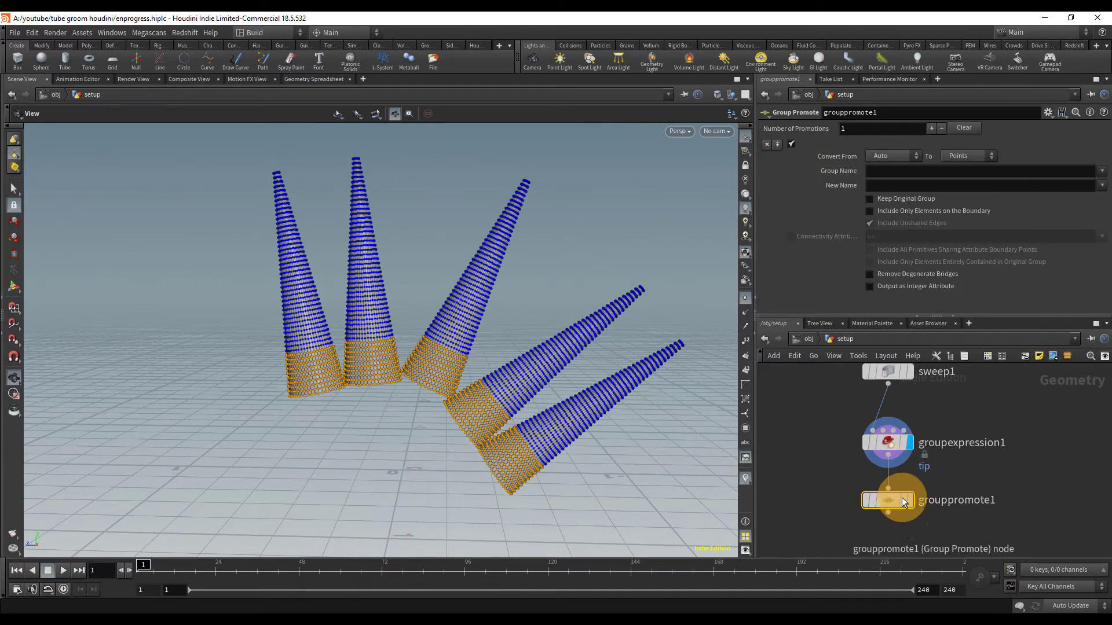
key(r)
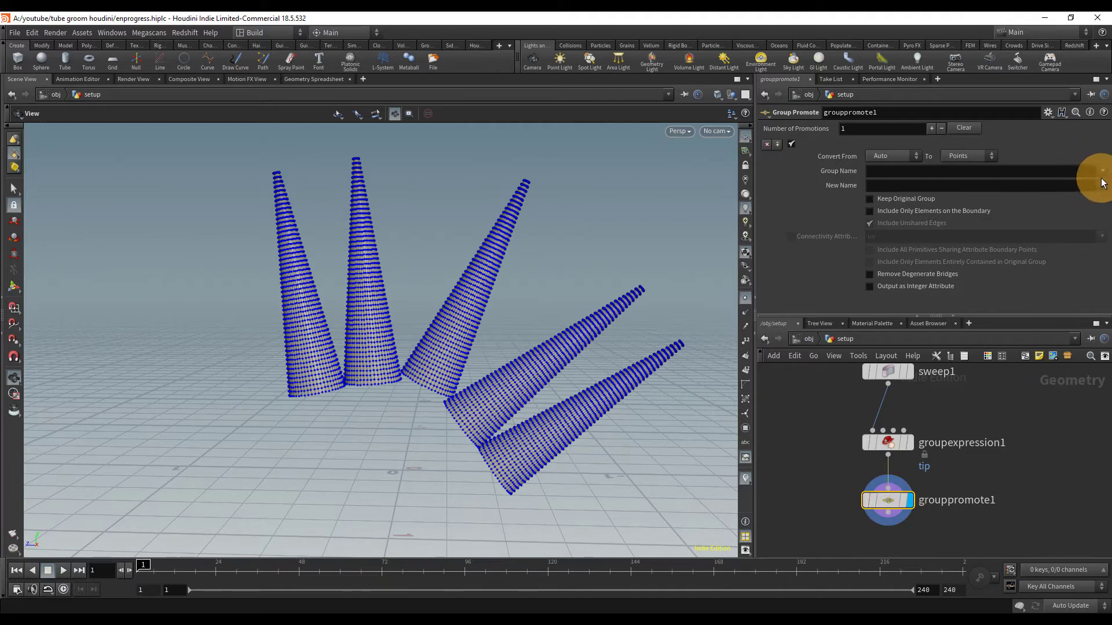
Set the group promotion to convert from Points to Primitives
click(891, 155)
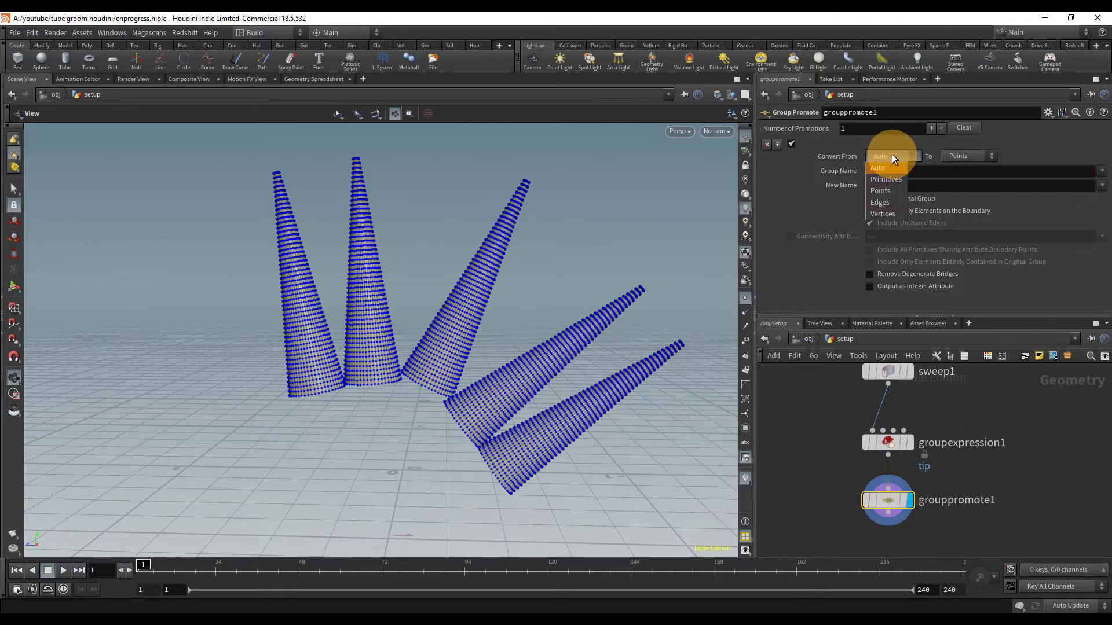
click(892, 190)
click(962, 156)
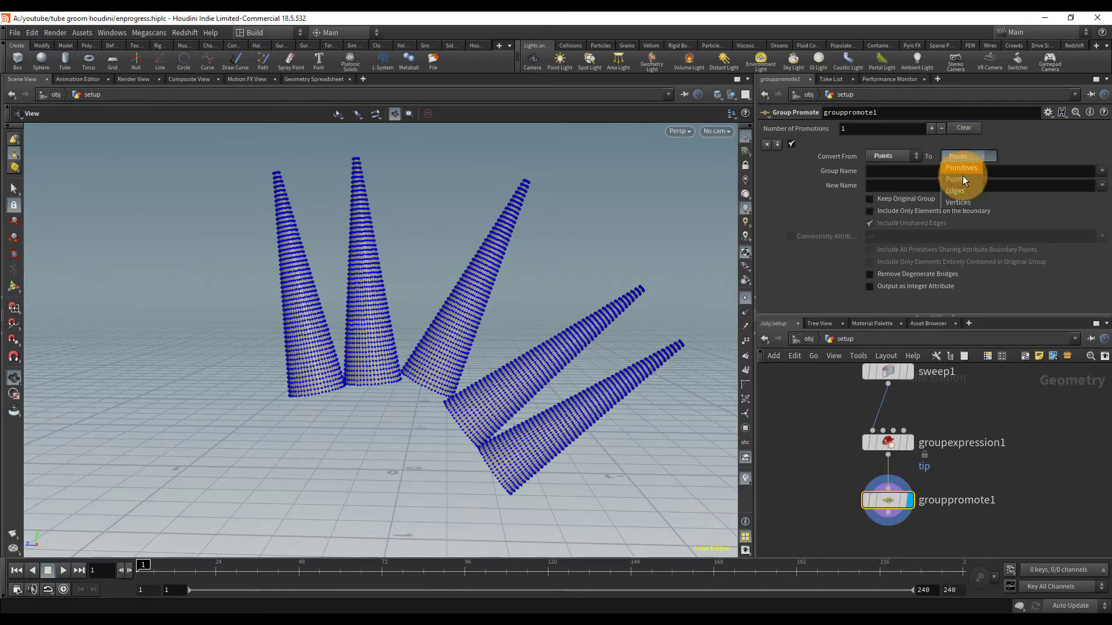
click(963, 177)
Set the promotion's group name to * so that it covers both the root and tip groups
click(1102, 171)
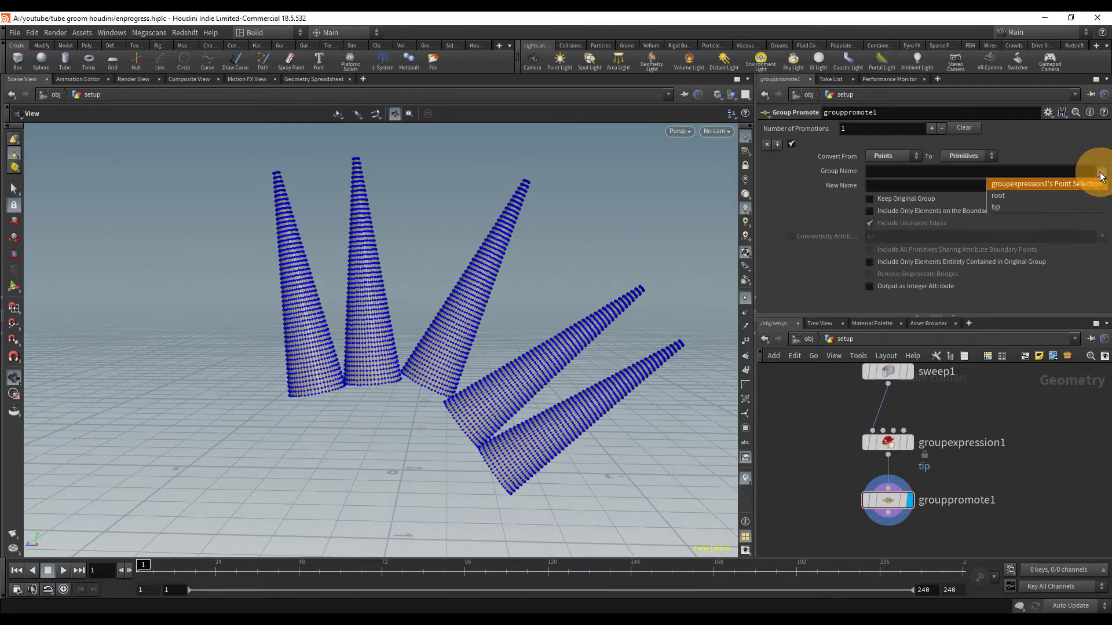
click(1072, 199)
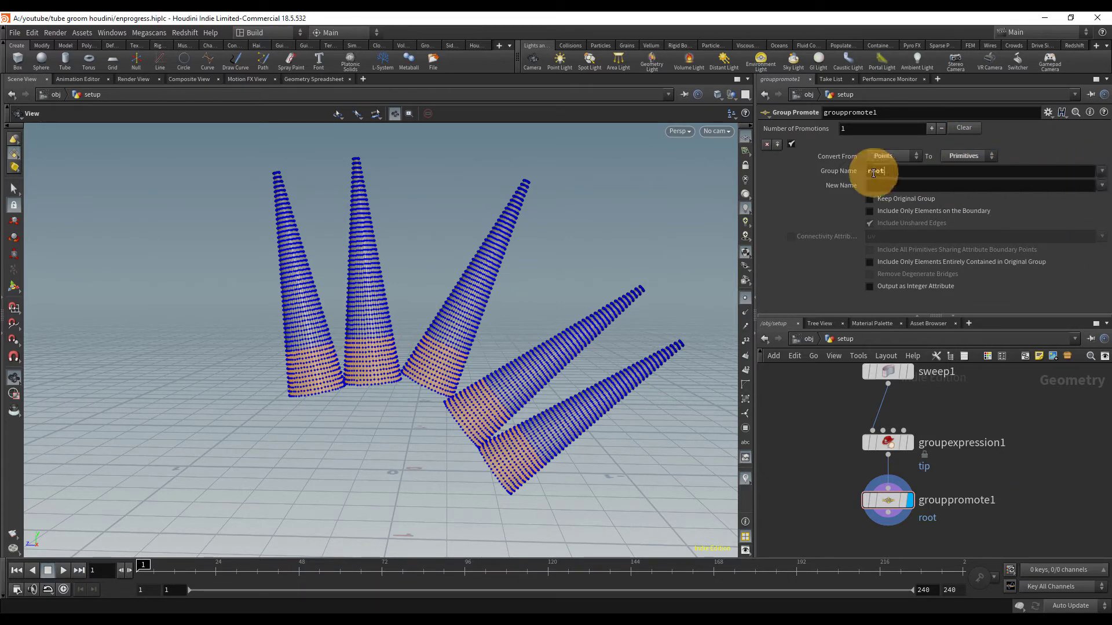
drag(885, 172, 733, 166)
key(Return)
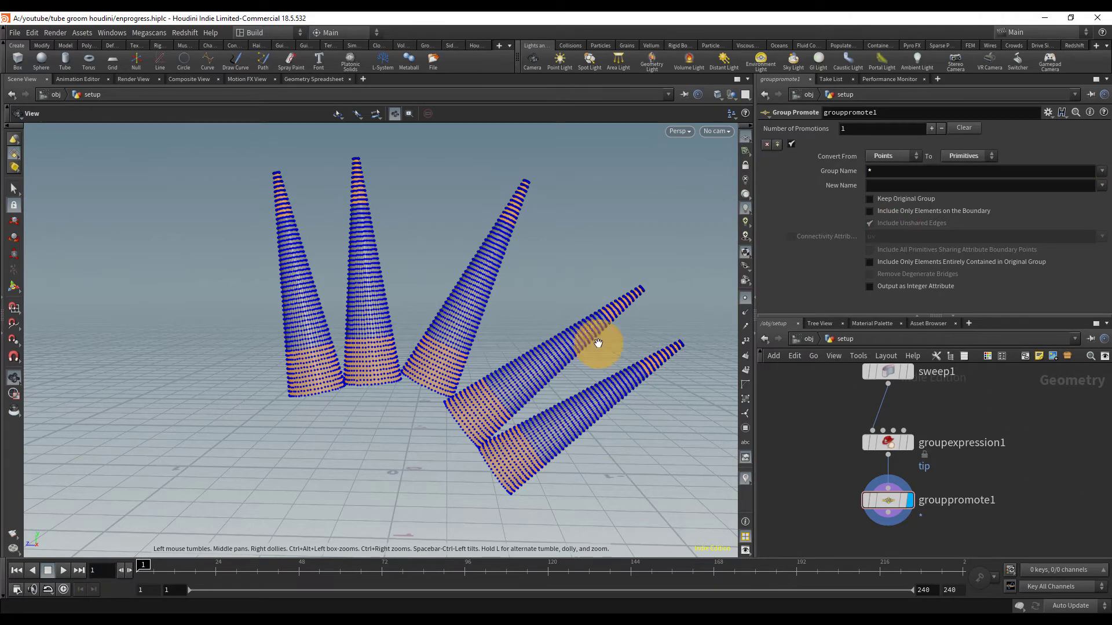
drag(531, 257, 539, 296)
right_drag(538, 295, 721, 194)
middle_drag(721, 193, 542, 233)
drag(542, 233, 539, 188)
right_drag(540, 189, 435, 243)
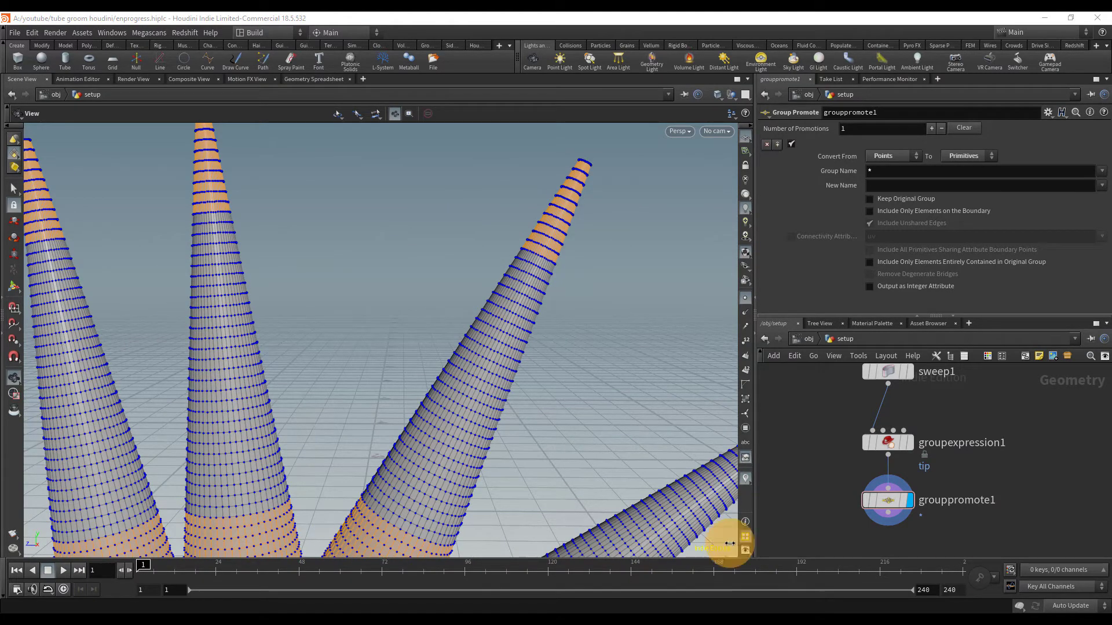
right_drag(521, 349, 306, 399)
drag(496, 379, 498, 409)
middle_drag(571, 393, 541, 310)
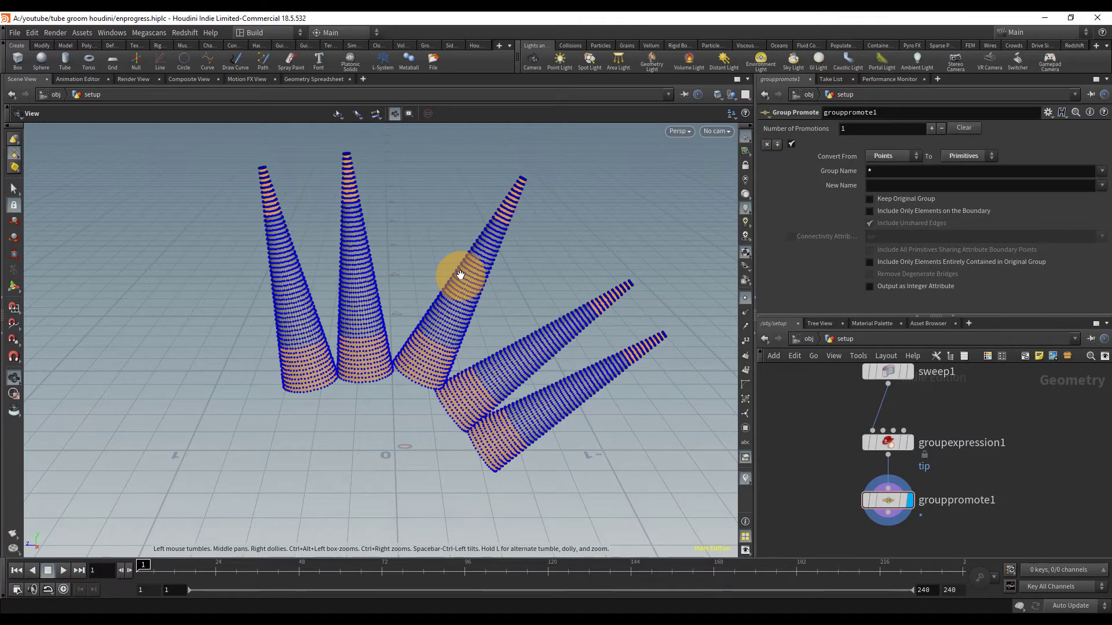
drag(465, 307, 505, 295)
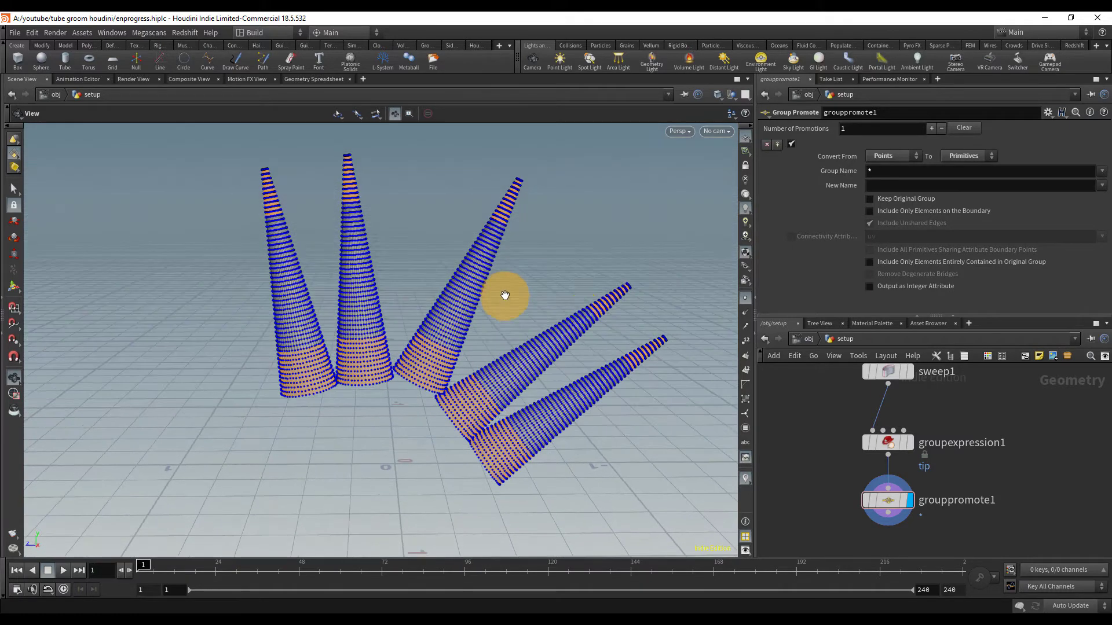
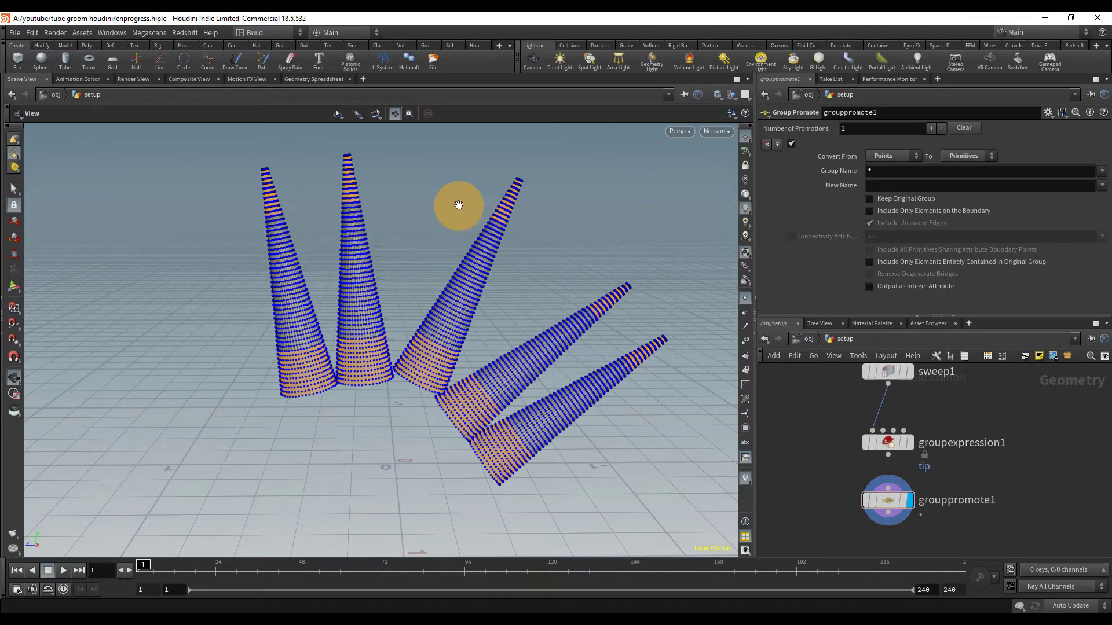
mouse_move(525, 276)
mouse_down()
mouse_move(514, 287)
mouse_move(521, 281)
mouse_up()
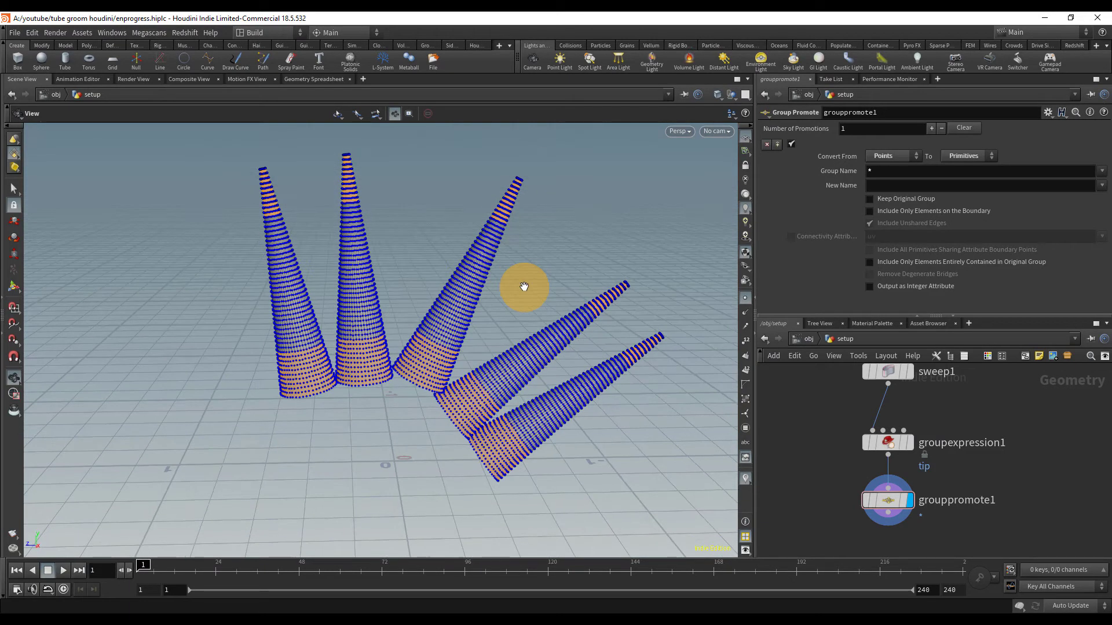
Duplicate the pig-head test geometry node into free space beside the tube network, display the copy and frame it
scroll(1022, 499, down, 3)
middle_drag(1021, 508, 988, 534)
scroll(964, 505, down, 3)
scroll(990, 482, down, 1)
scroll(1017, 438, up, 1)
scroll(1032, 400, down, 1)
middle_drag(1016, 438, 1031, 403)
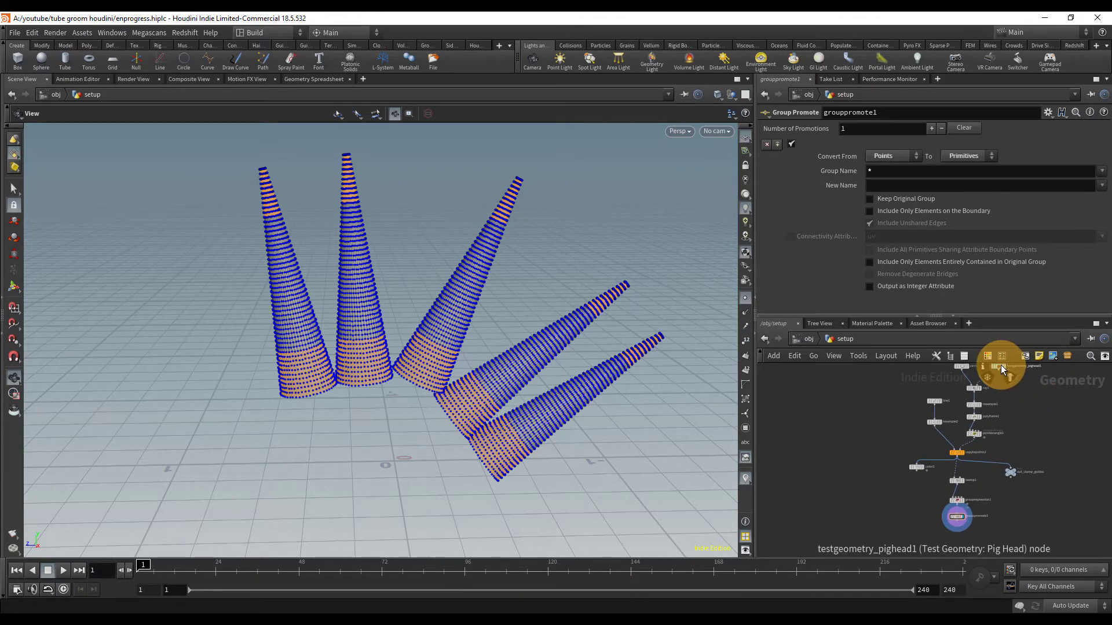
alt+drag(937, 401, 831, 475)
scroll(867, 486, up, 3)
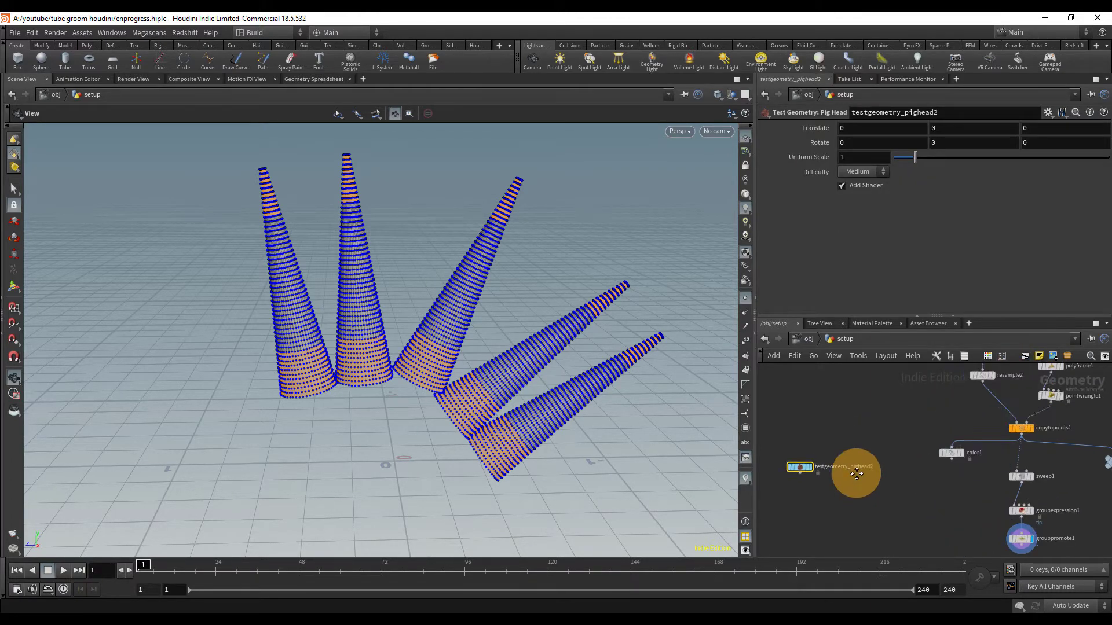
middle_drag(856, 473, 837, 403)
click(792, 399)
scroll(498, 404, down, 2)
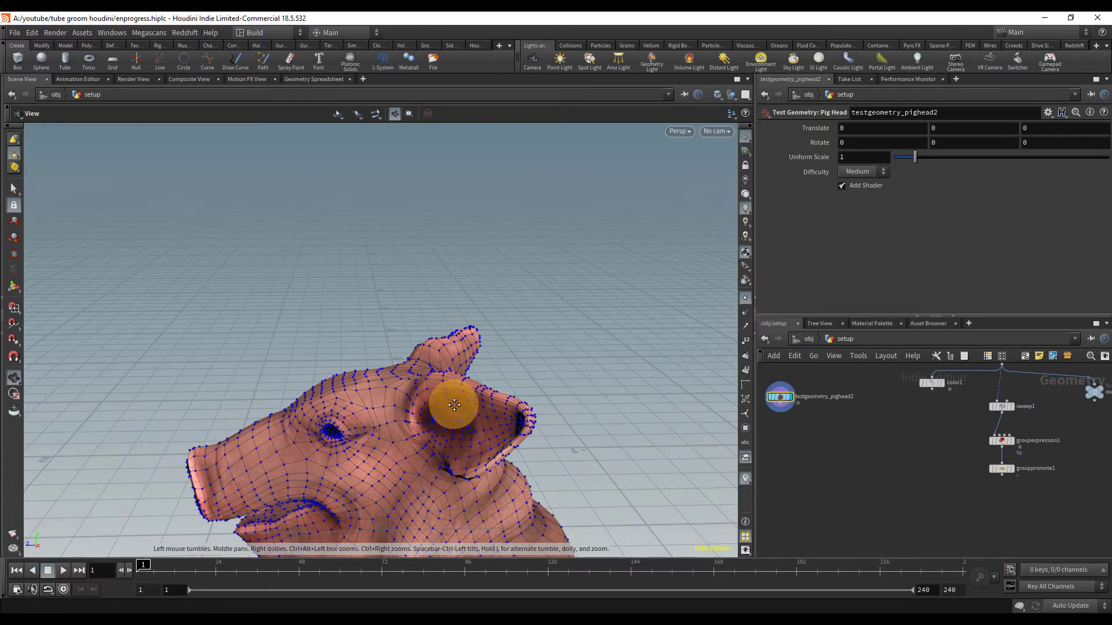
middle_drag(452, 404, 462, 319)
key(f)
right_click(512, 381)
Add a Subdivide node below the duplicated pig head, connect it and display it
click(853, 443)
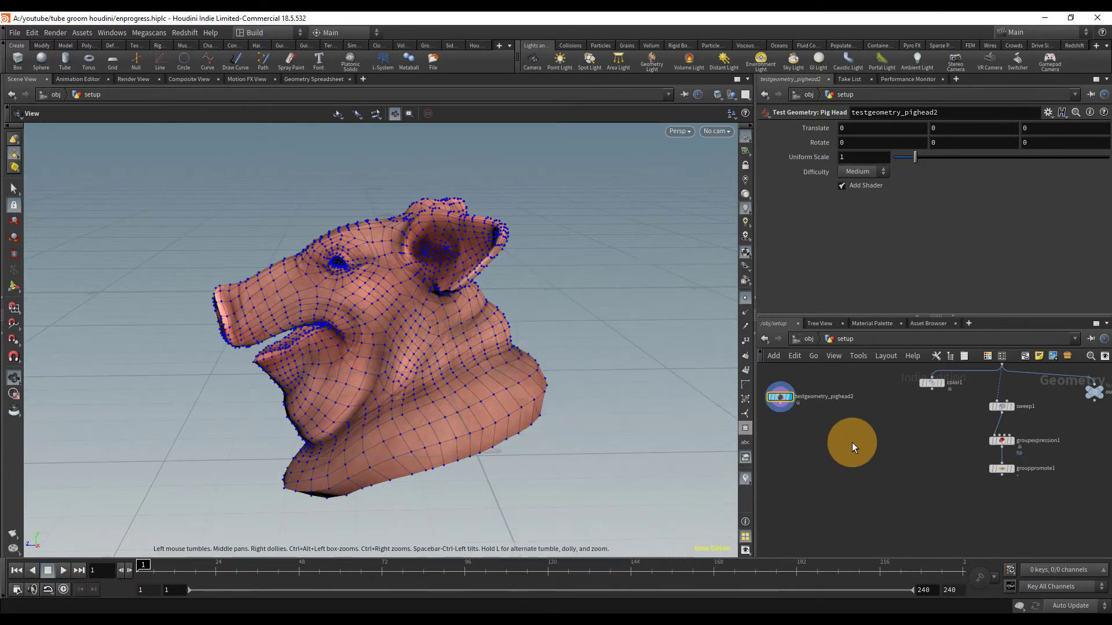
key(Tab)
text(su)
key(Return)
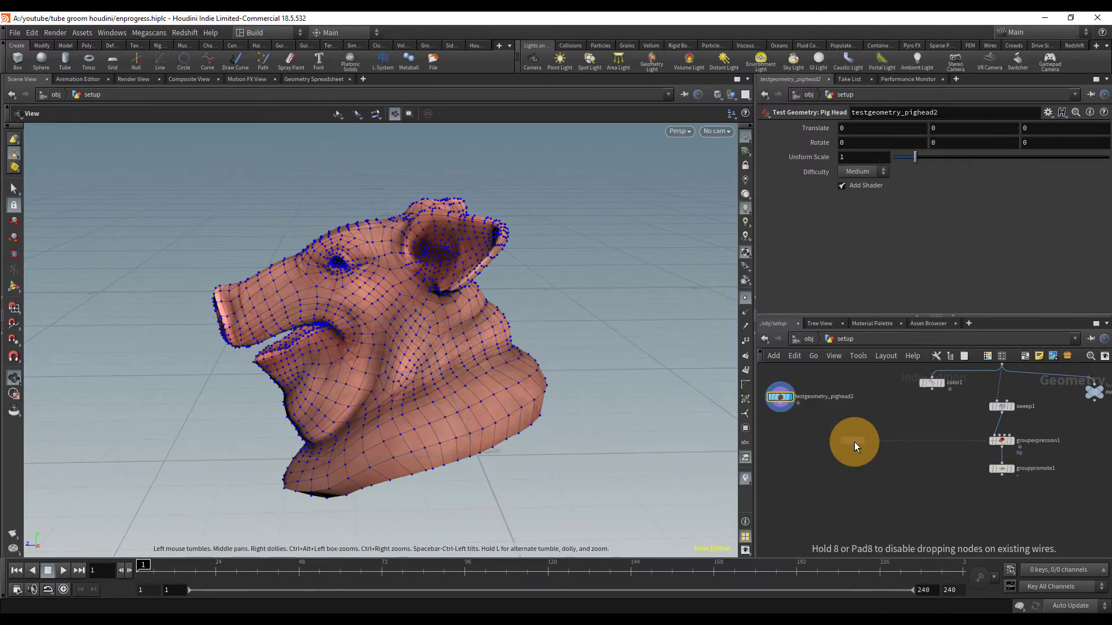
click(780, 432)
middle_drag(803, 427, 853, 445)
scroll(844, 440, up, 2)
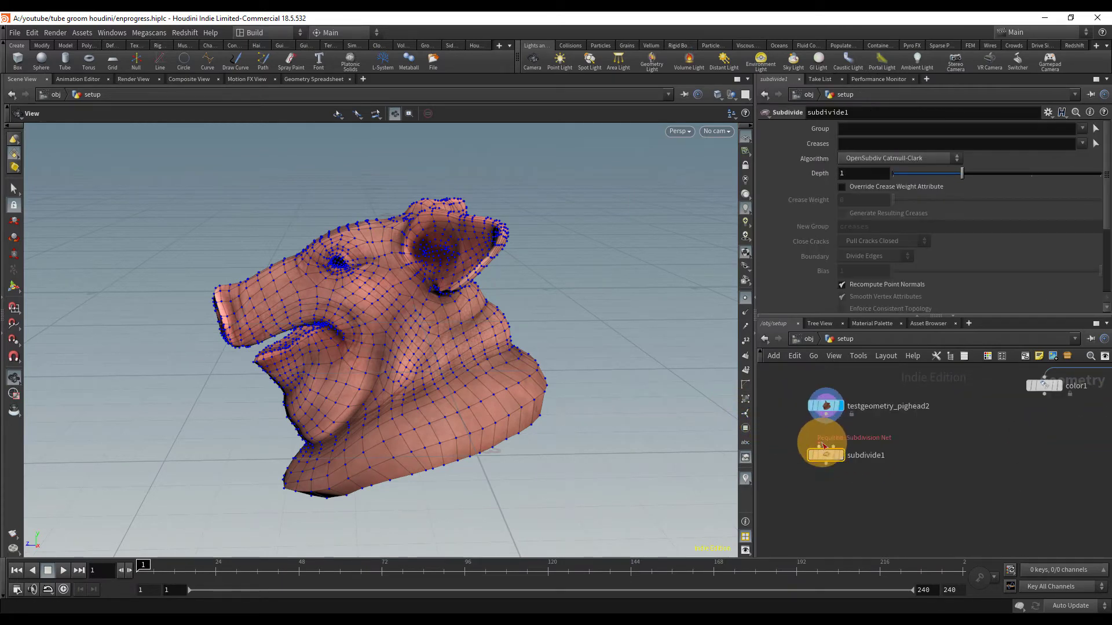
click(820, 443)
click(826, 414)
click(842, 454)
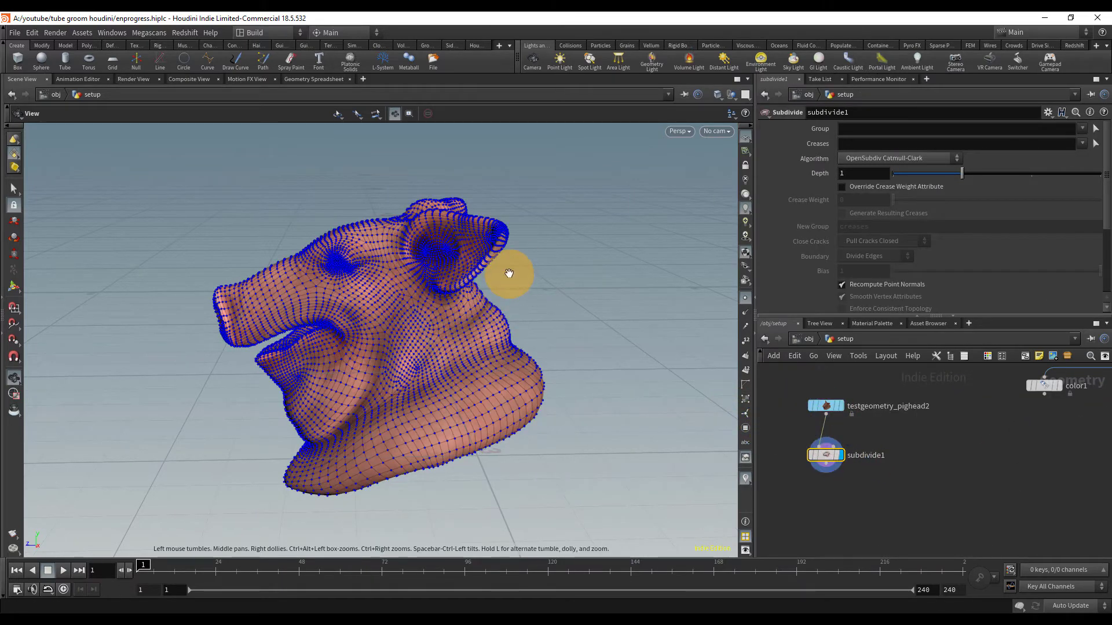
Turn off the point display on the subdivided pig head and save the scene file
click(745, 301)
drag(514, 278, 454, 290)
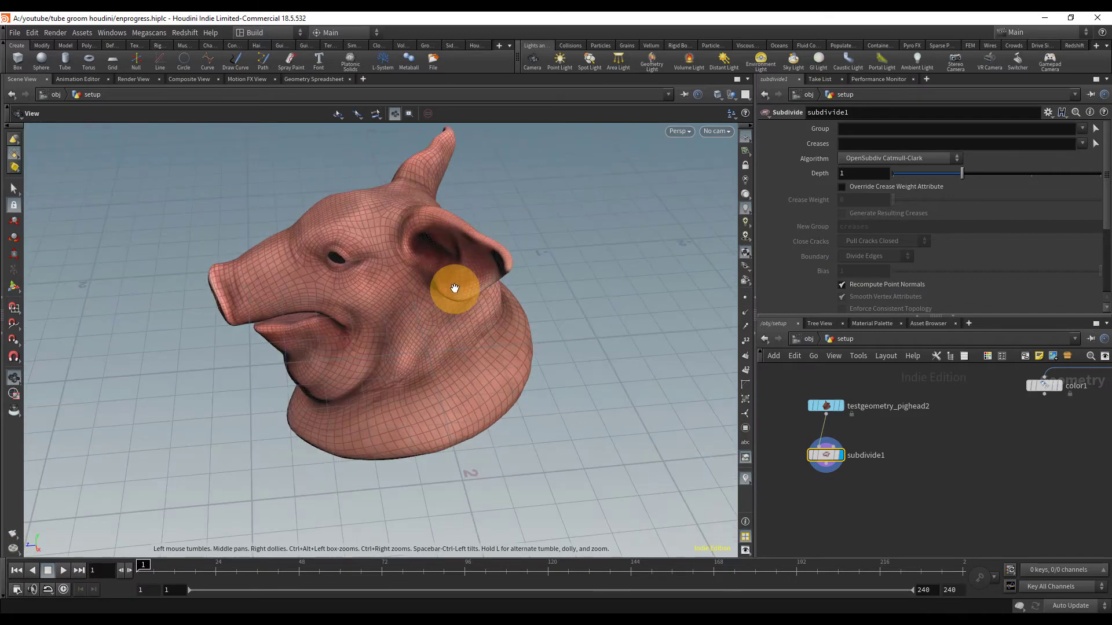
key(ctrl+s)
middle_drag(405, 246, 517, 307)
drag(517, 308, 481, 377)
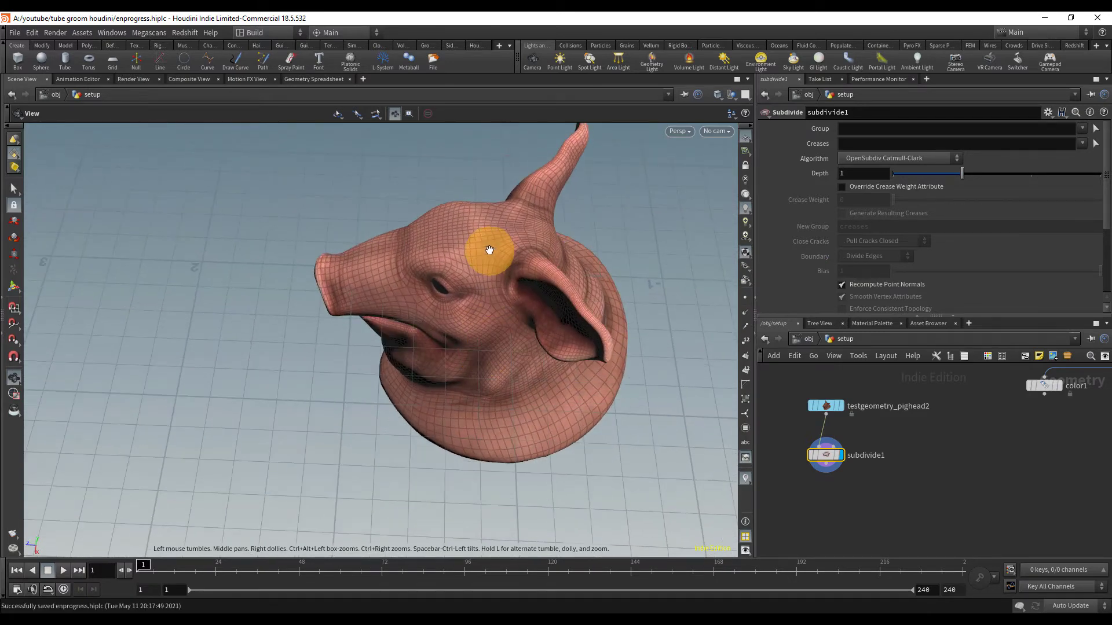
right_drag(493, 249, 600, 238)
drag(549, 235, 519, 216)
Select the duplicated pig-head and Subdivide nodes and move them closer to the tube network
scroll(863, 475, down, 2)
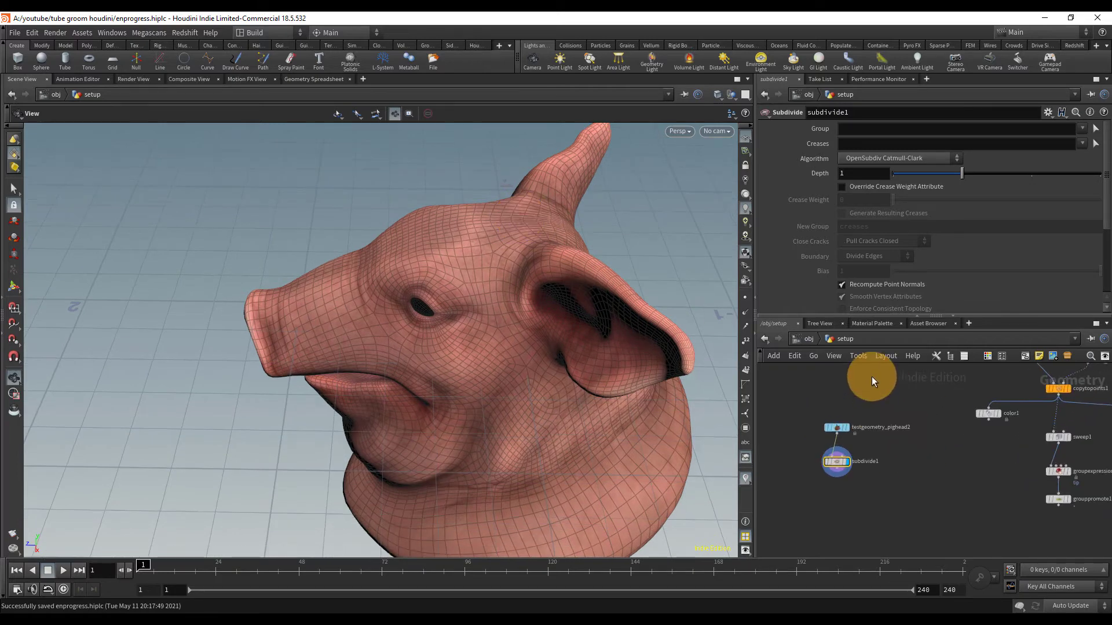
drag(872, 377, 823, 471)
middle_drag(919, 505, 906, 486)
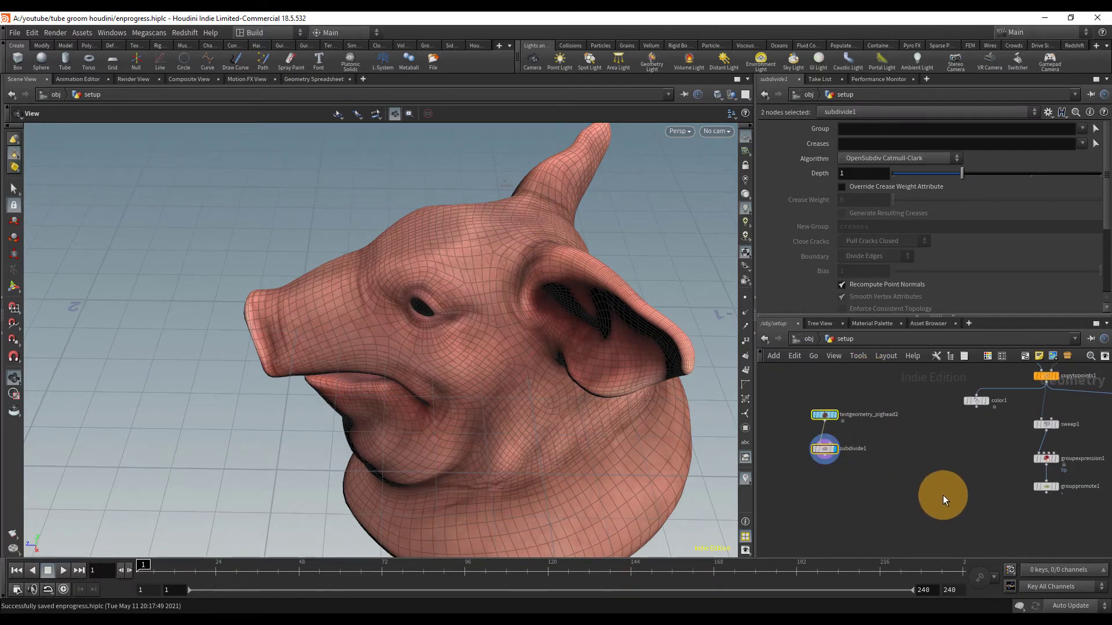
scroll(949, 503, down, 1)
drag(845, 458, 868, 462)
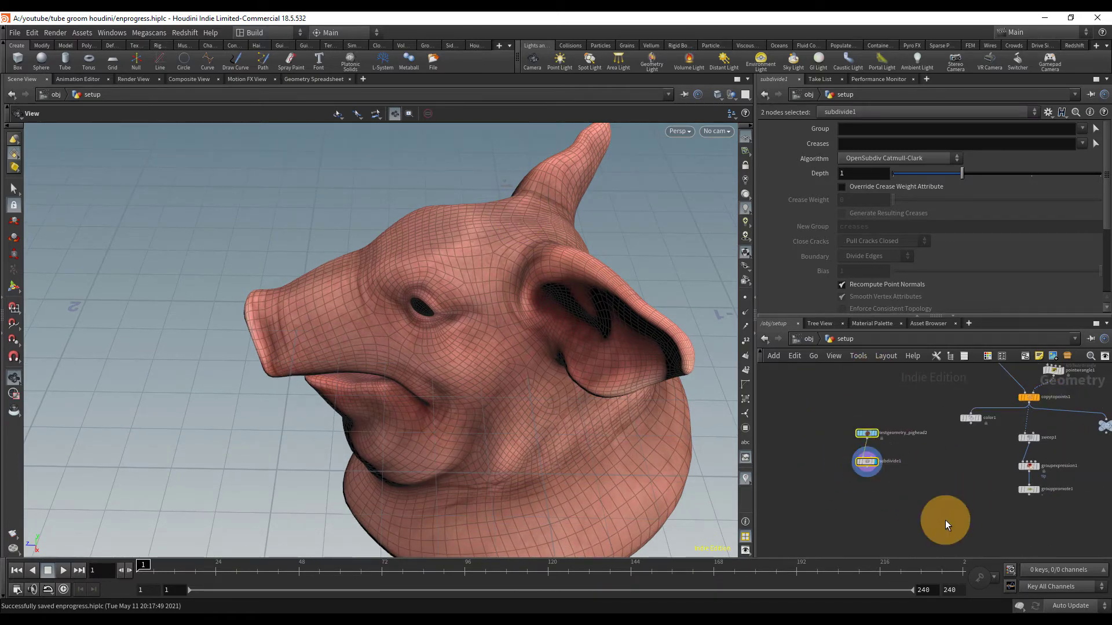
Add a Group Create node below the Subdivide node, connect it and display it
click(954, 500)
key(Tab)
text(group)
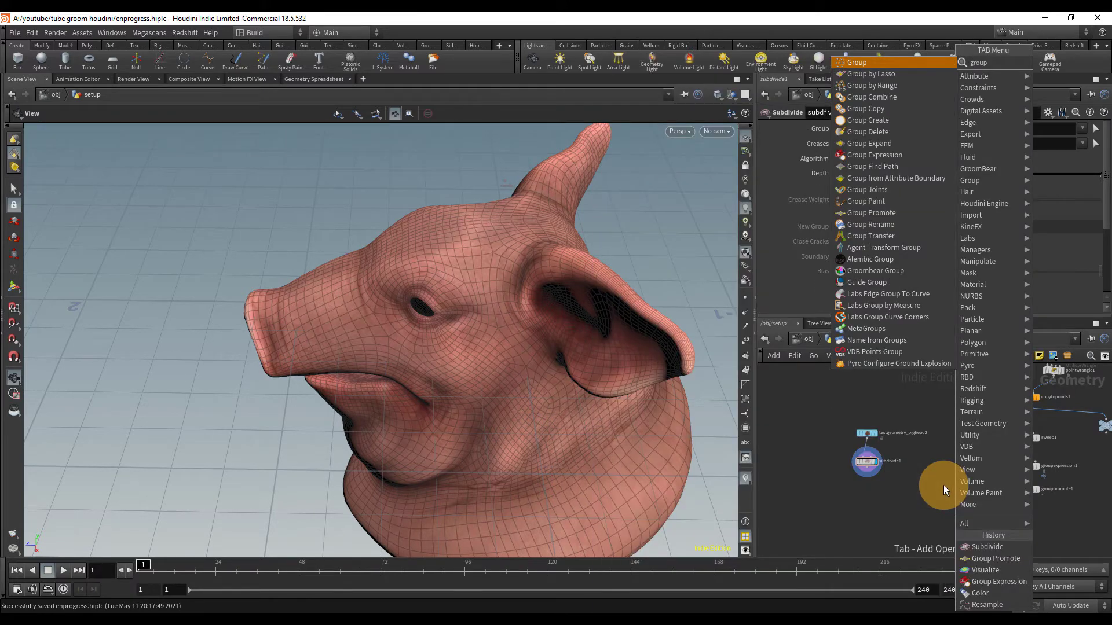
key(Return)
click(876, 515)
scroll(884, 508, up, 2)
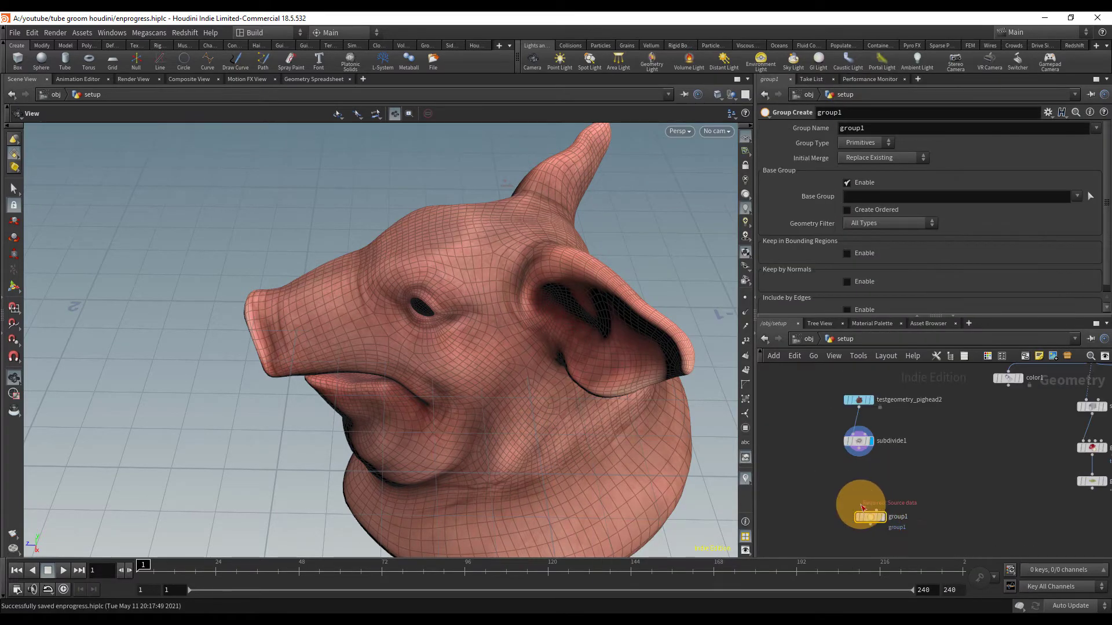
click(882, 520)
drag(871, 515, 863, 490)
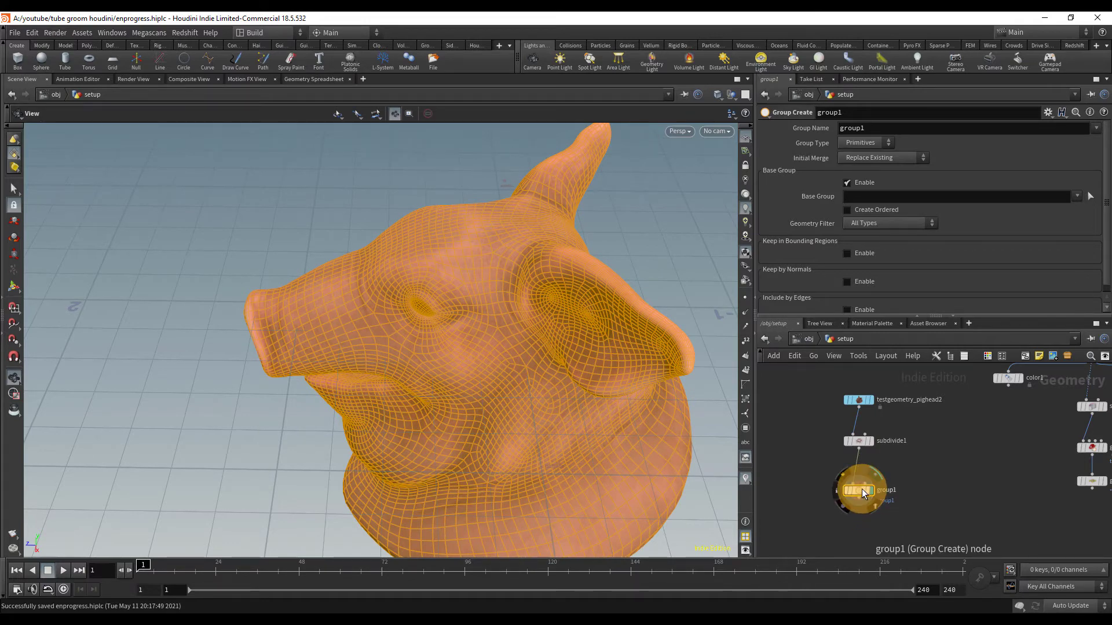
middle_drag(927, 479, 907, 421)
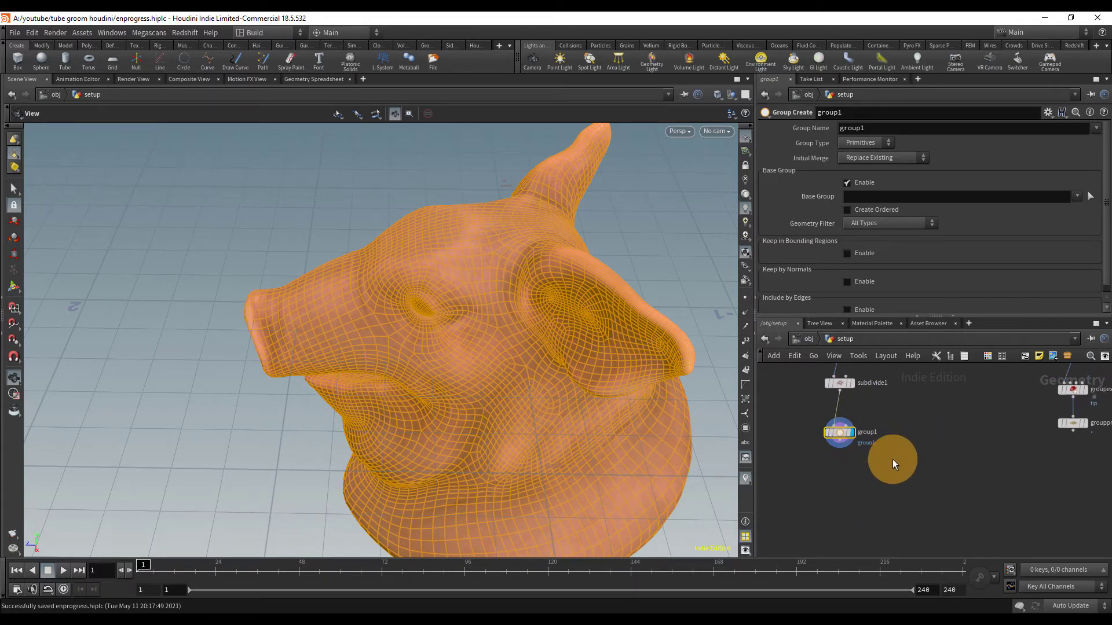
Wire grouppromote1 into the new group node's second input and compare the displayed geometry of both nodes
drag(842, 436, 1072, 431)
middle_drag(1079, 470, 995, 499)
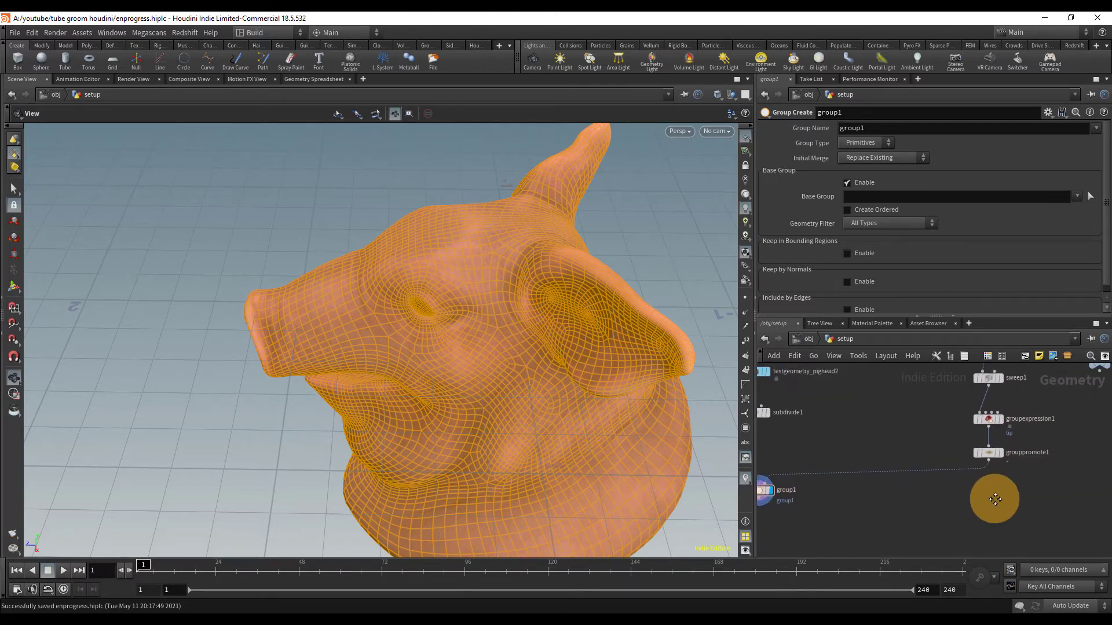
click(1002, 454)
scroll(502, 258, down, 2)
middle_drag(501, 258, 409, 294)
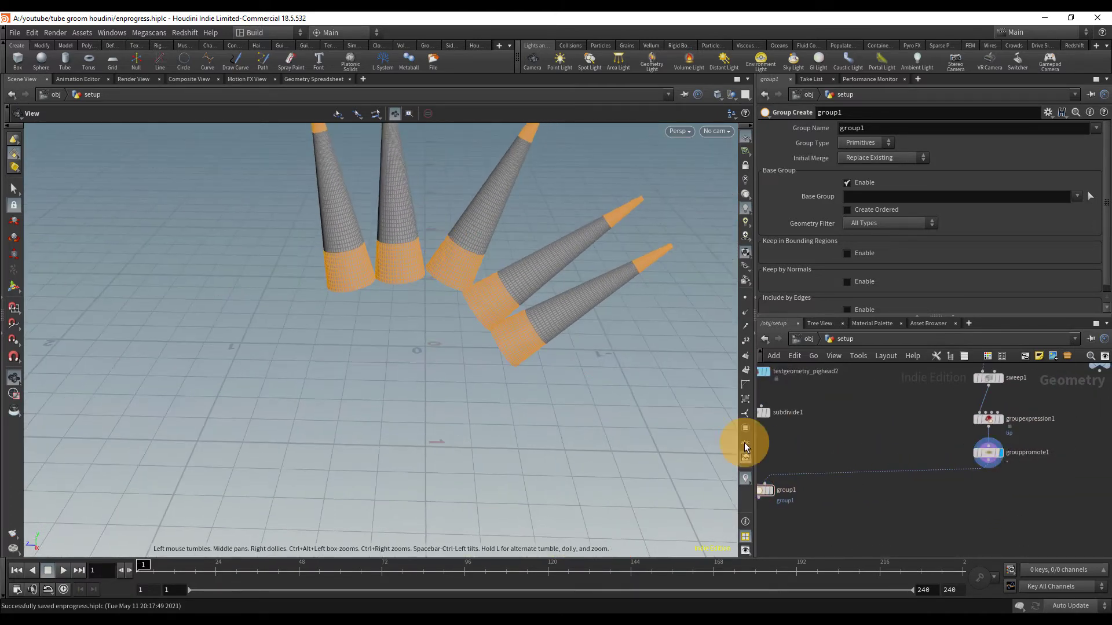
click(808, 479)
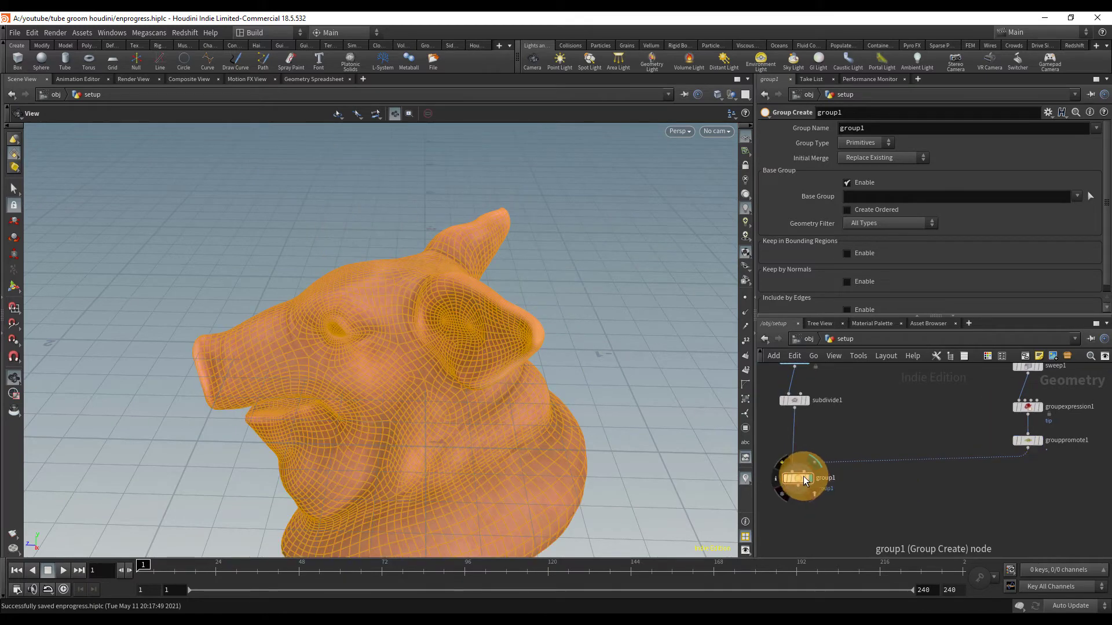
Rename the group node as source
double_click(845, 473)
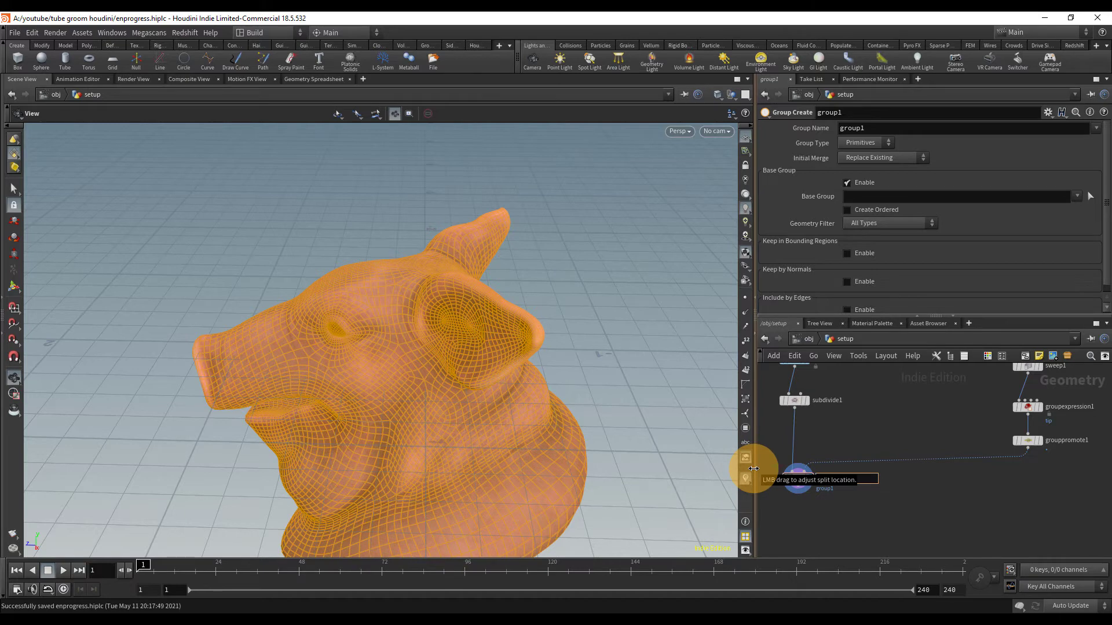
text(source)
key(Return)
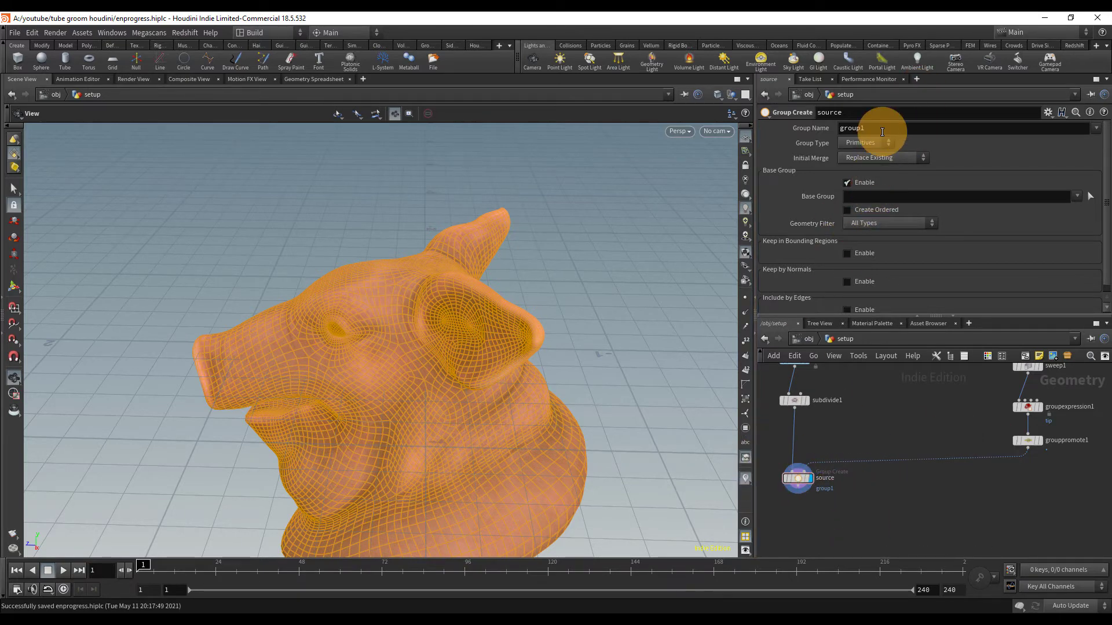
Set the source node's group name to $OS and check what the expression evaluates to
drag(884, 128, 796, 126)
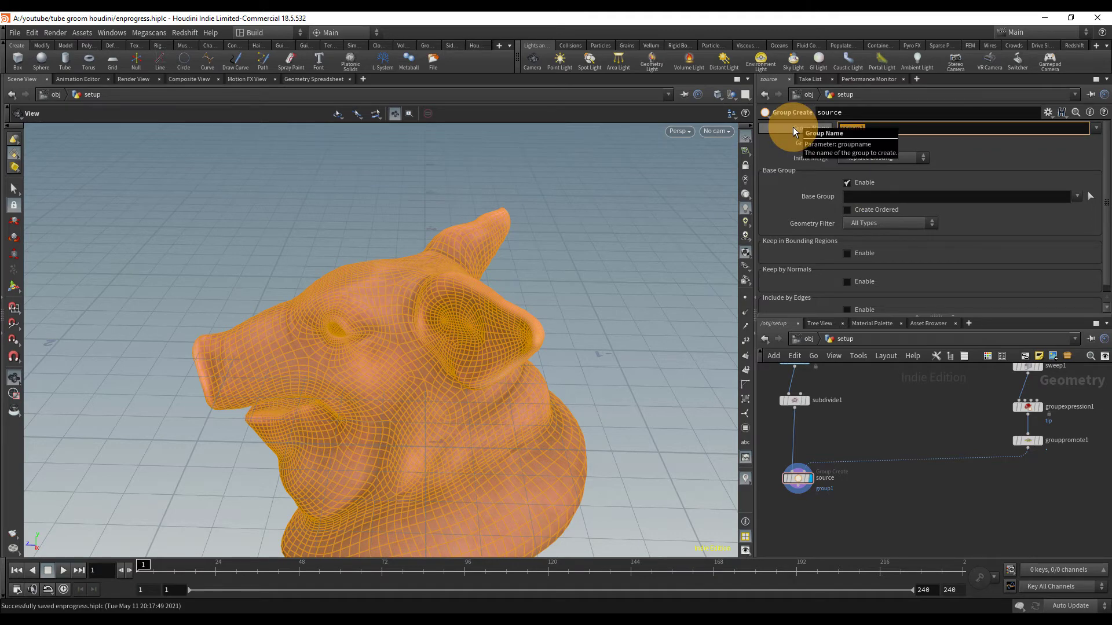
text($OS)
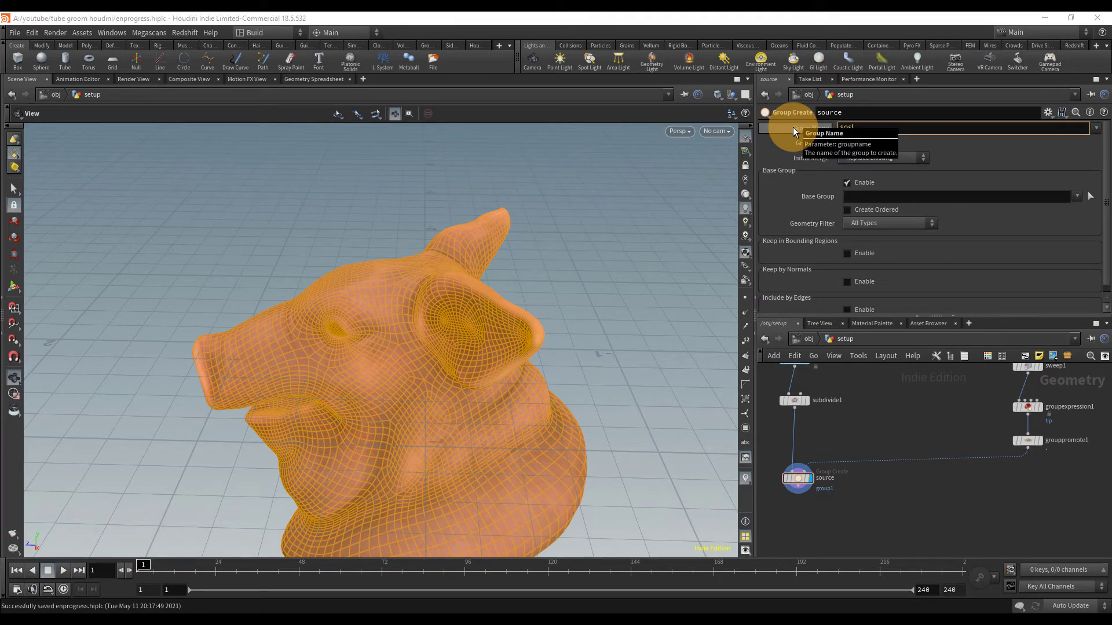
key(Return)
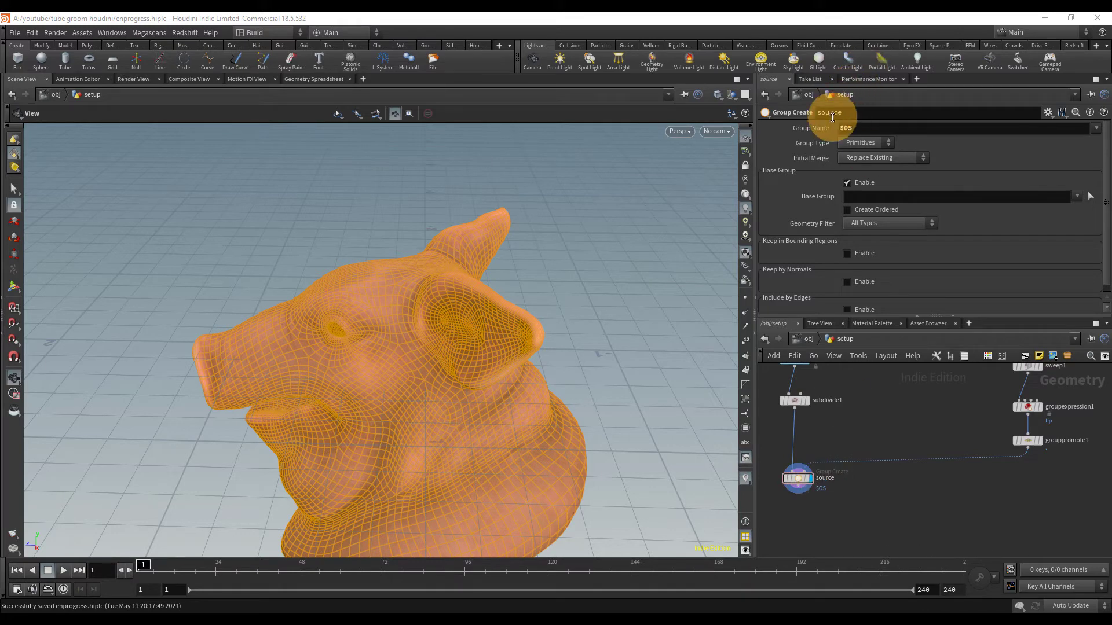
click(815, 130)
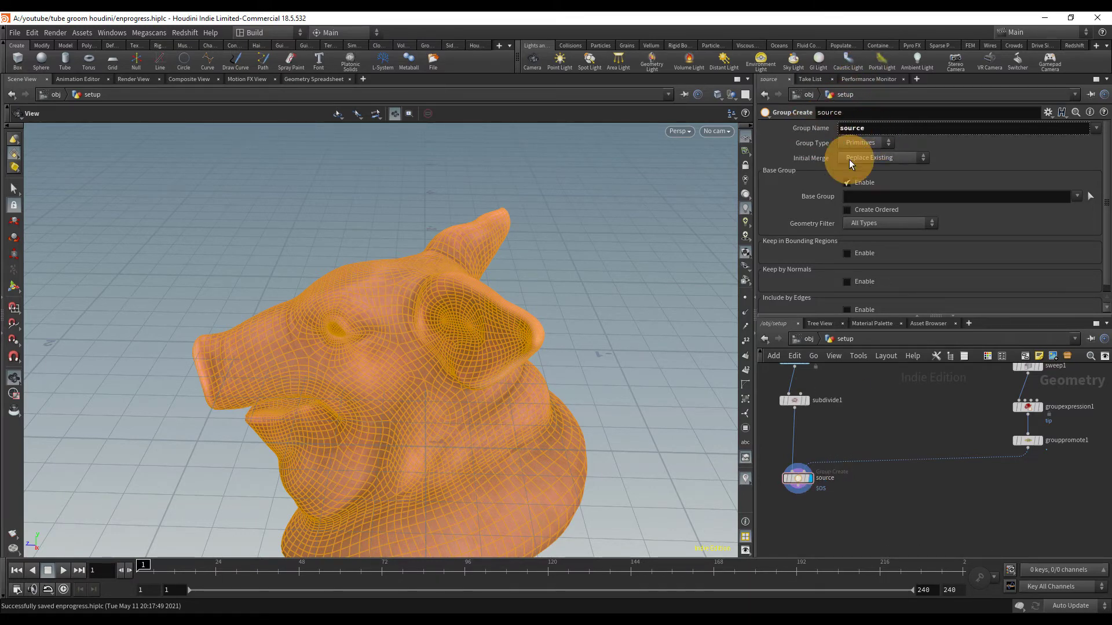
click(825, 127)
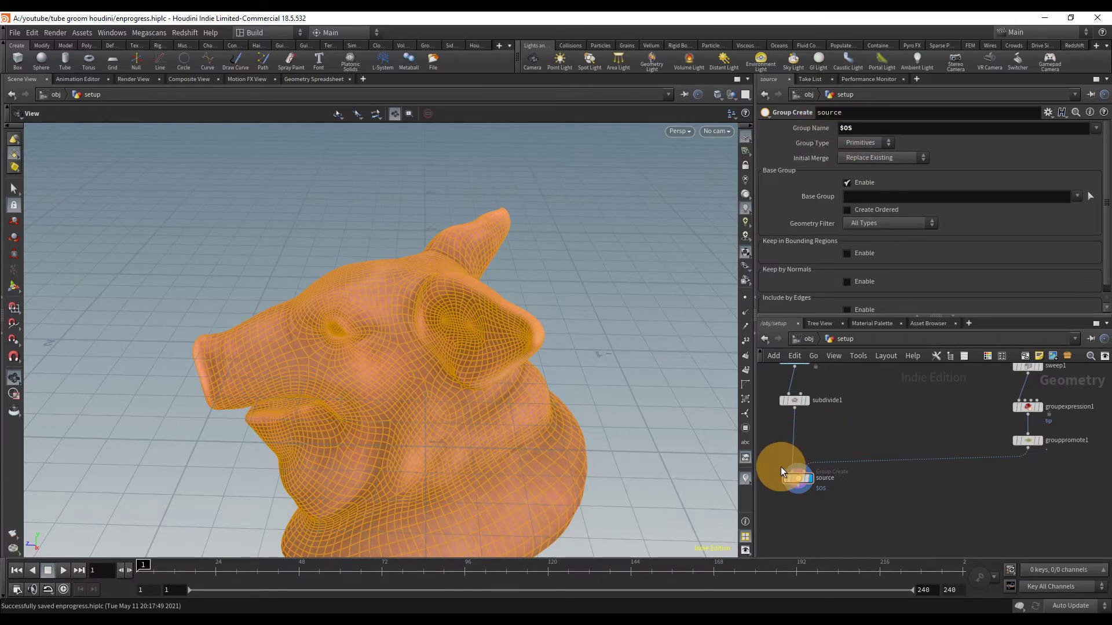
Inspect the source node's geometry information for its primitive groups
middle_click(793, 479)
scroll(672, 462, down, 1)
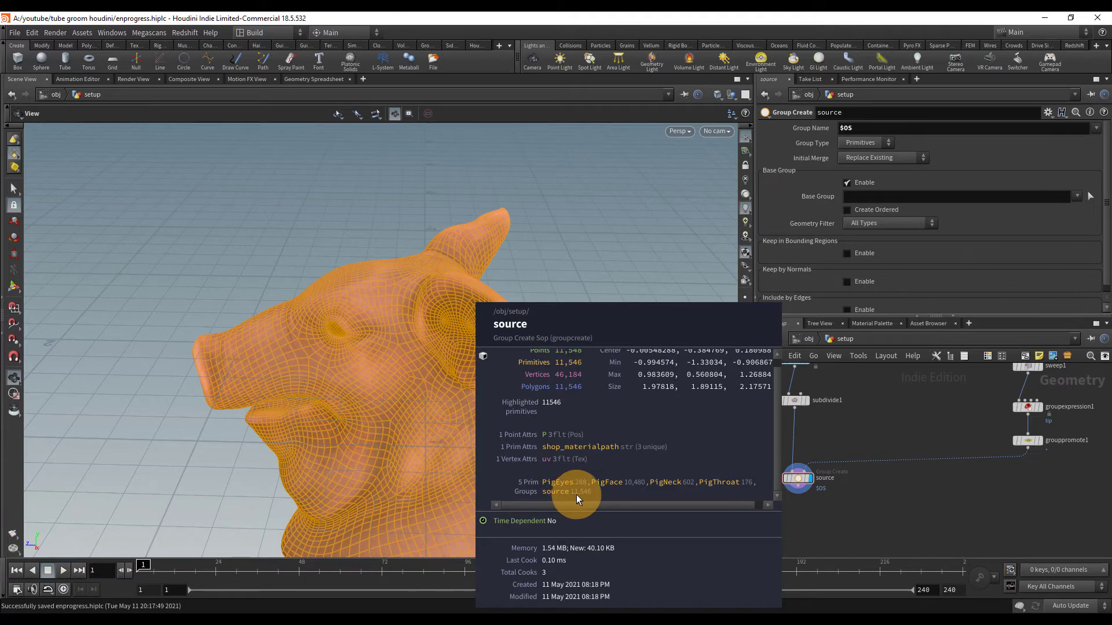
middle_drag(575, 495, 579, 491)
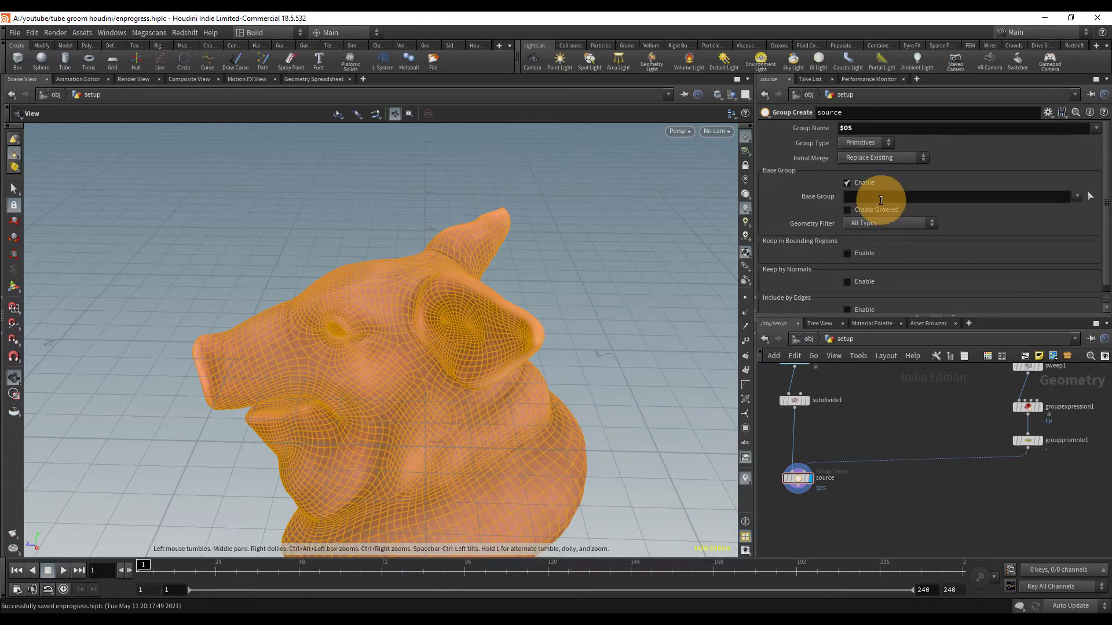
Set the source node's group type to Points and bring the whole pig head into view
click(877, 143)
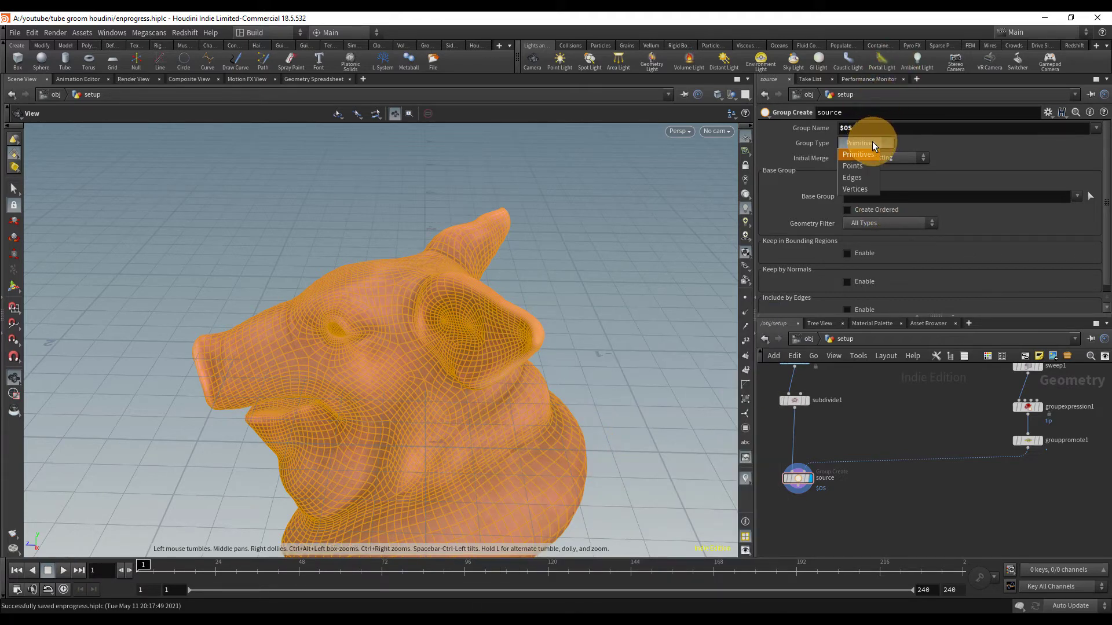
click(865, 167)
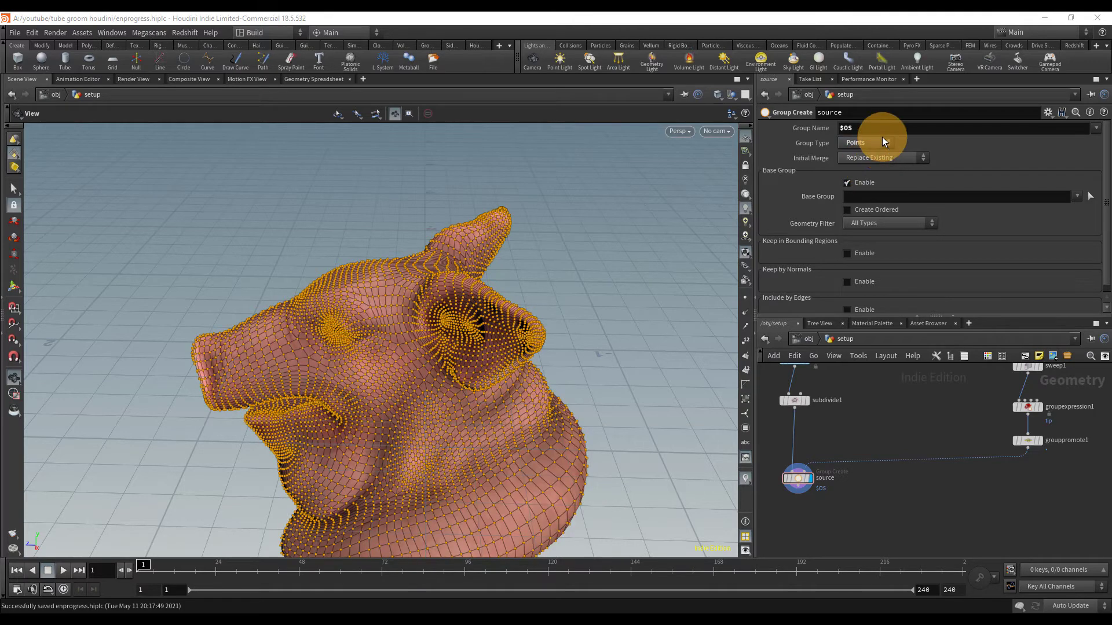
scroll(440, 359, down, 2)
middle_drag(432, 377, 465, 298)
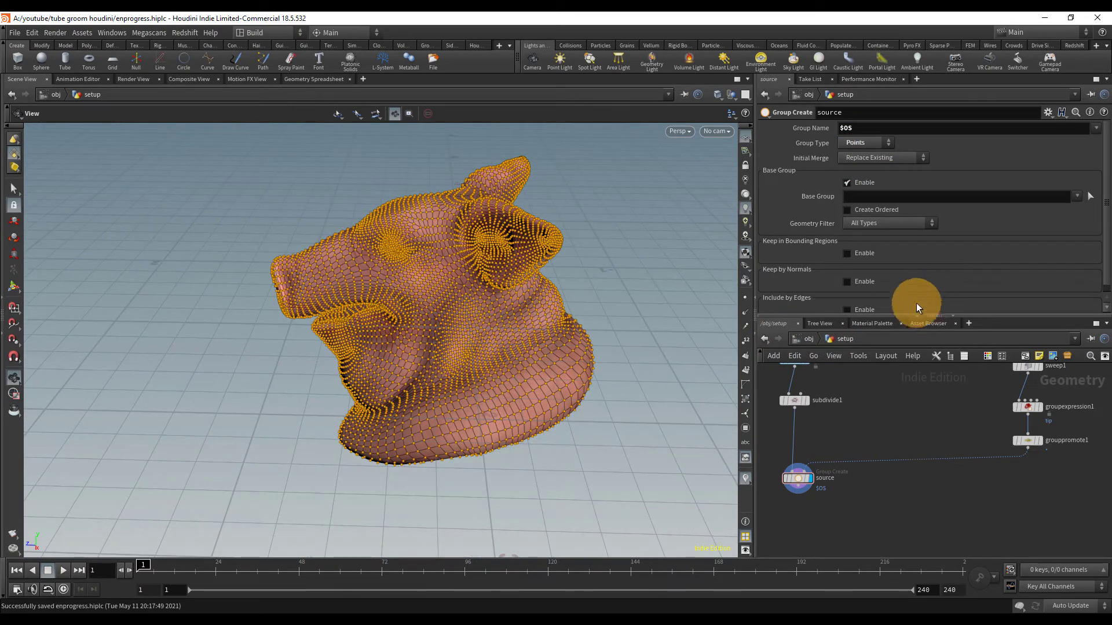
Enable keeping only points inside bounding regions on the source group and open the bounding type choices
scroll(852, 272, down, 1)
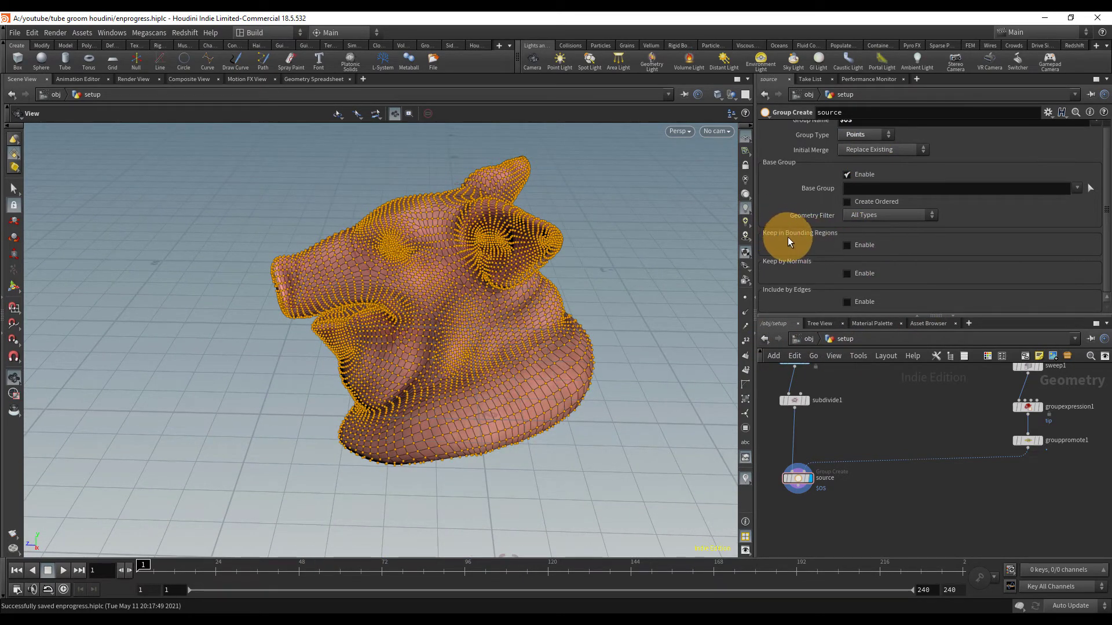
click(859, 245)
click(881, 260)
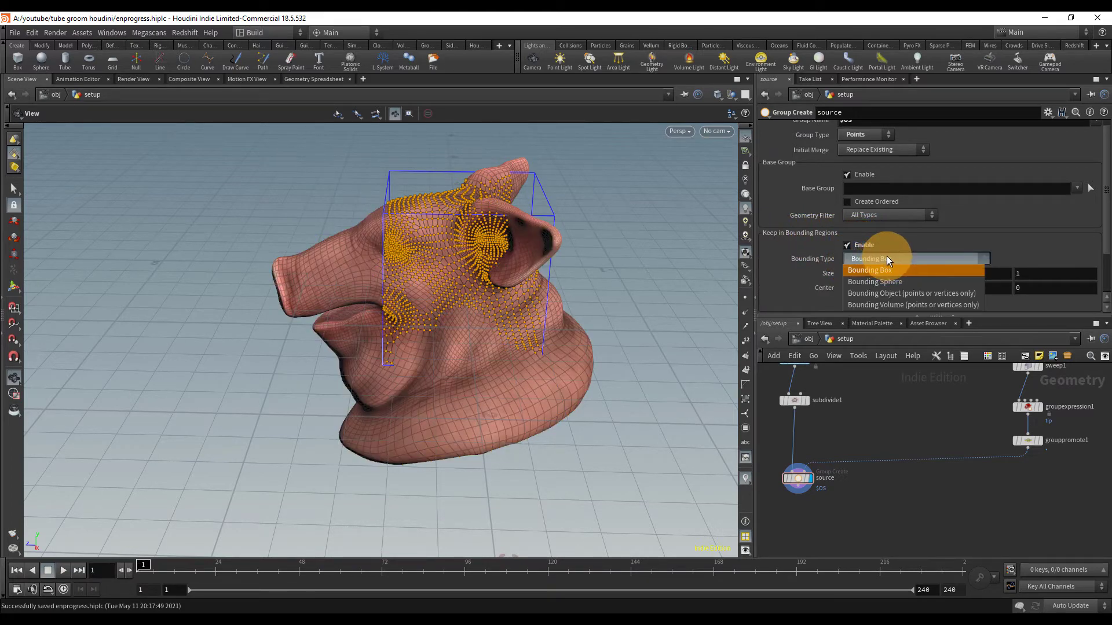
Set the source group's bounding type to Bounding Object (points or vertices only)
click(925, 298)
right_drag(487, 185, 717, 167)
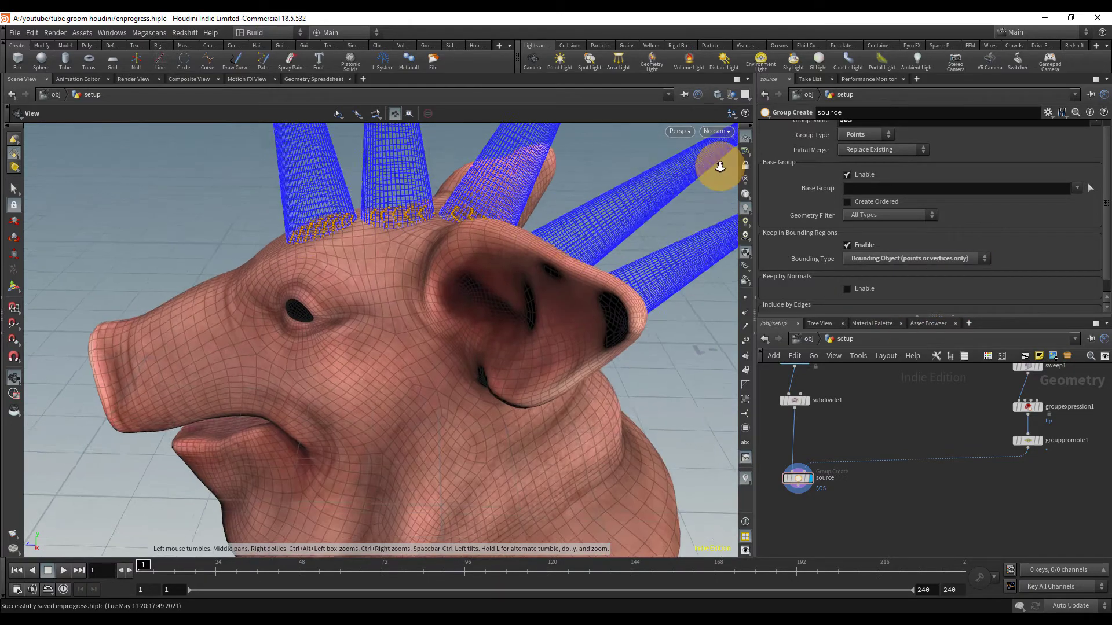
Examine from several angles which points on the pig head are grouped where the tubes intersect it
drag(538, 197, 413, 209)
right_drag(449, 325, 726, 328)
drag(485, 405, 436, 303)
right_drag(437, 303, 380, 318)
mouse_move(434, 296)
mouse_down()
mouse_move(440, 318)
mouse_move(456, 302)
mouse_up()
right_drag(456, 301, 365, 280)
drag(365, 281, 516, 294)
right_drag(516, 294, 434, 278)
drag(434, 278, 437, 237)
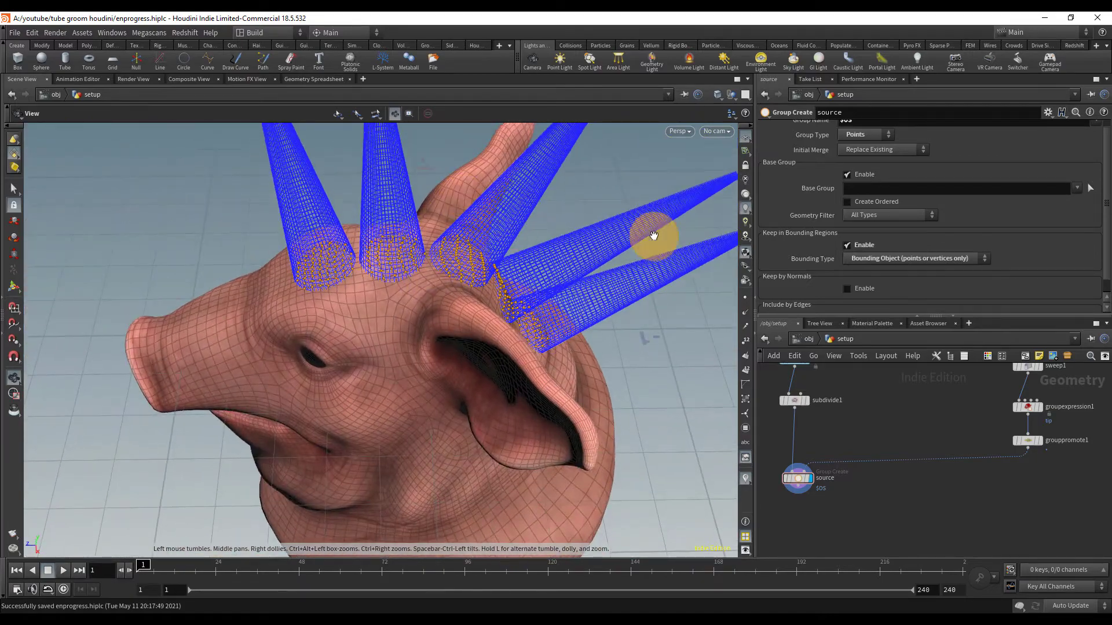
right_drag(494, 248, 404, 251)
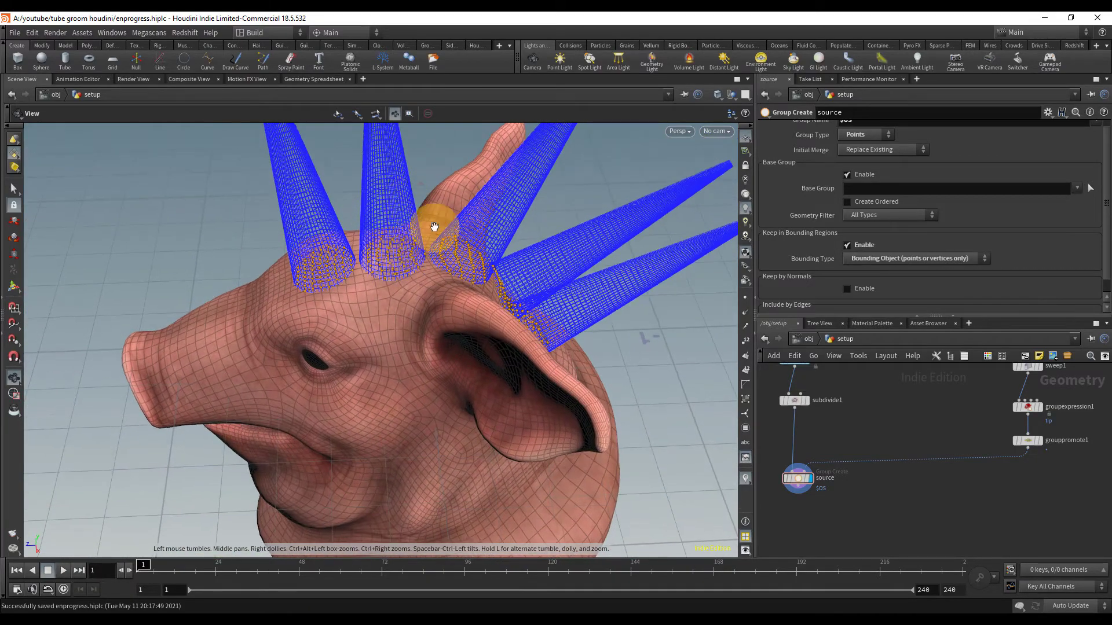
drag(400, 203, 379, 234)
right_drag(379, 234, 346, 239)
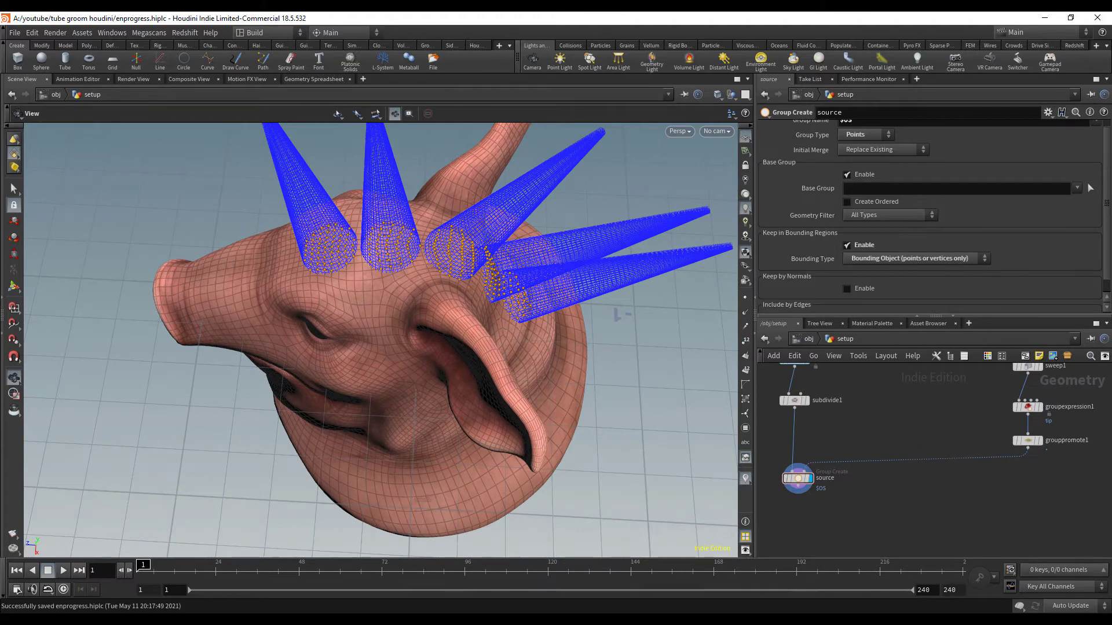
Add a Group Promote node below the source node, connect it to source's output and display it
key(Tab)
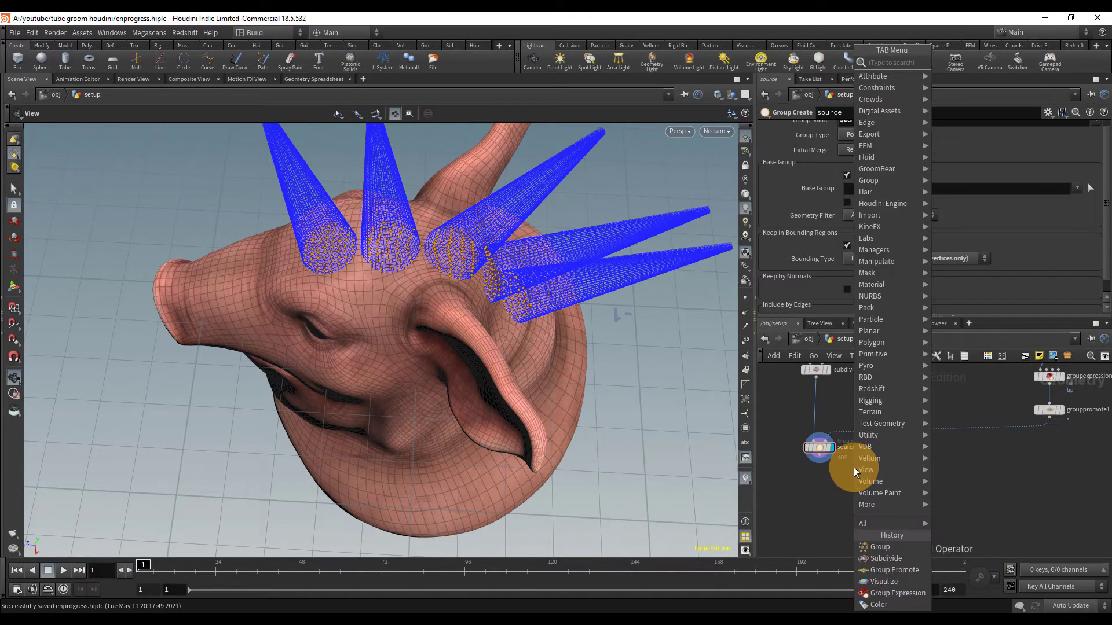
text(group)
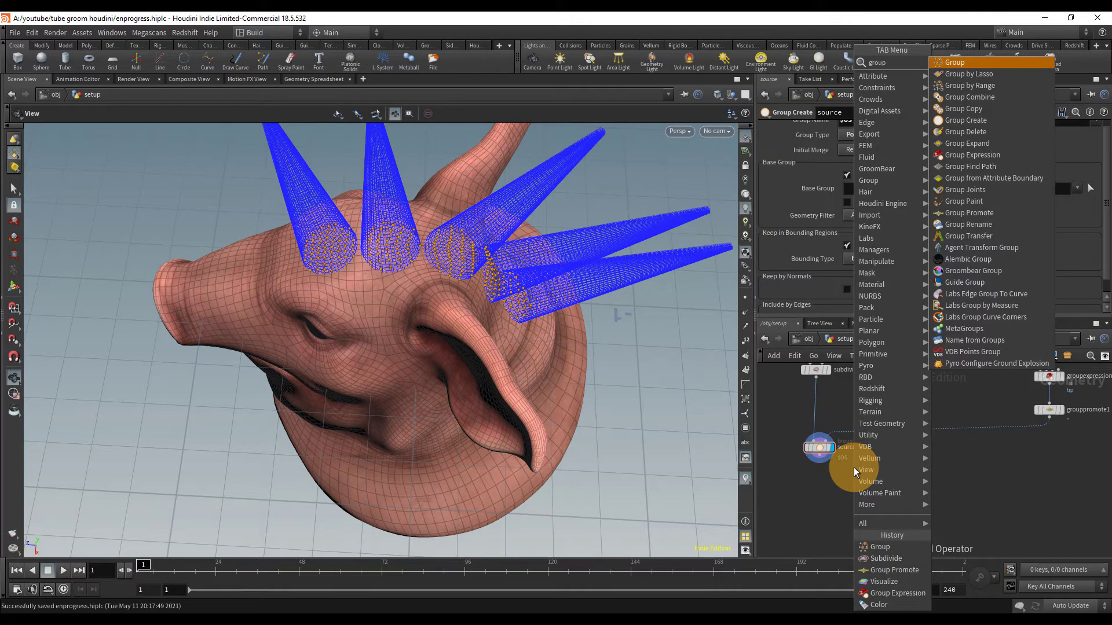
key(BackSpace)
key(BackSpace)
key(BackSpace)
text(promo)
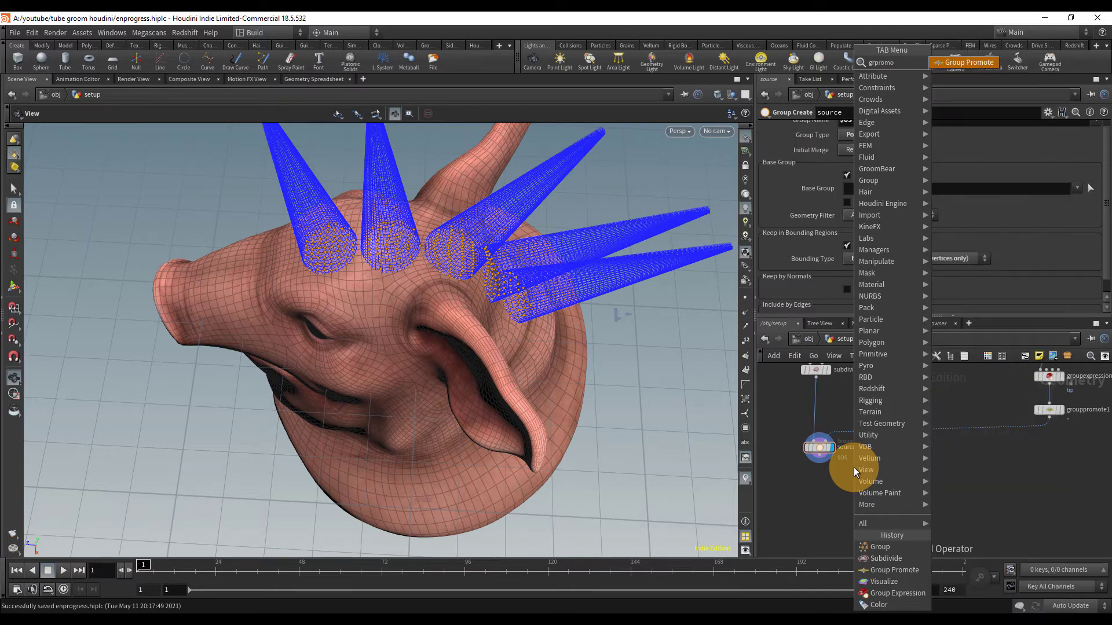
key(Return)
click(822, 485)
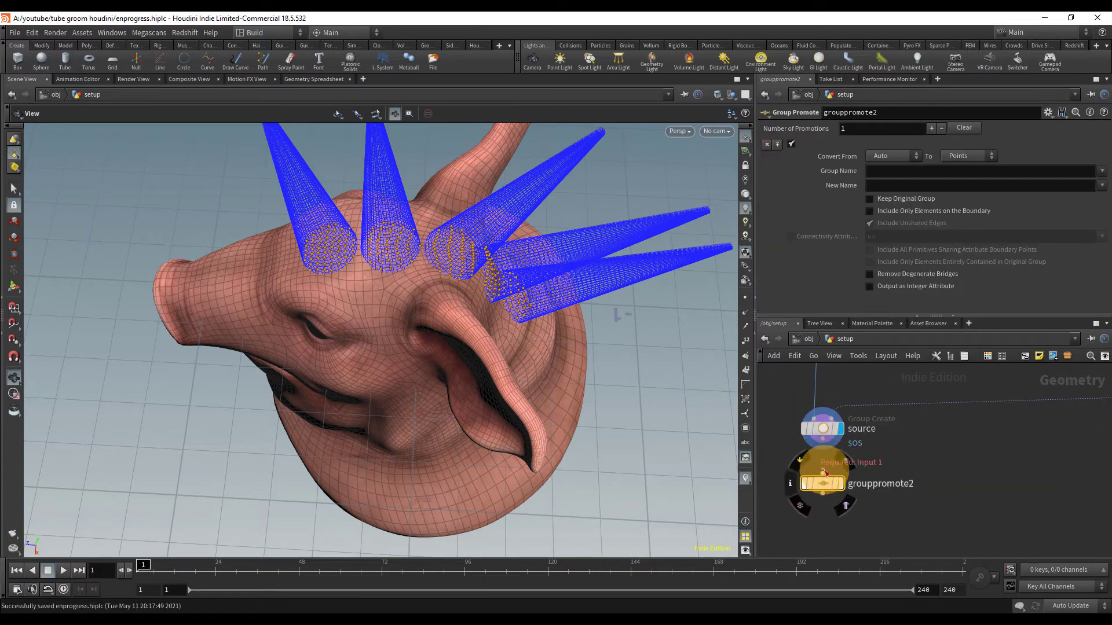
click(840, 485)
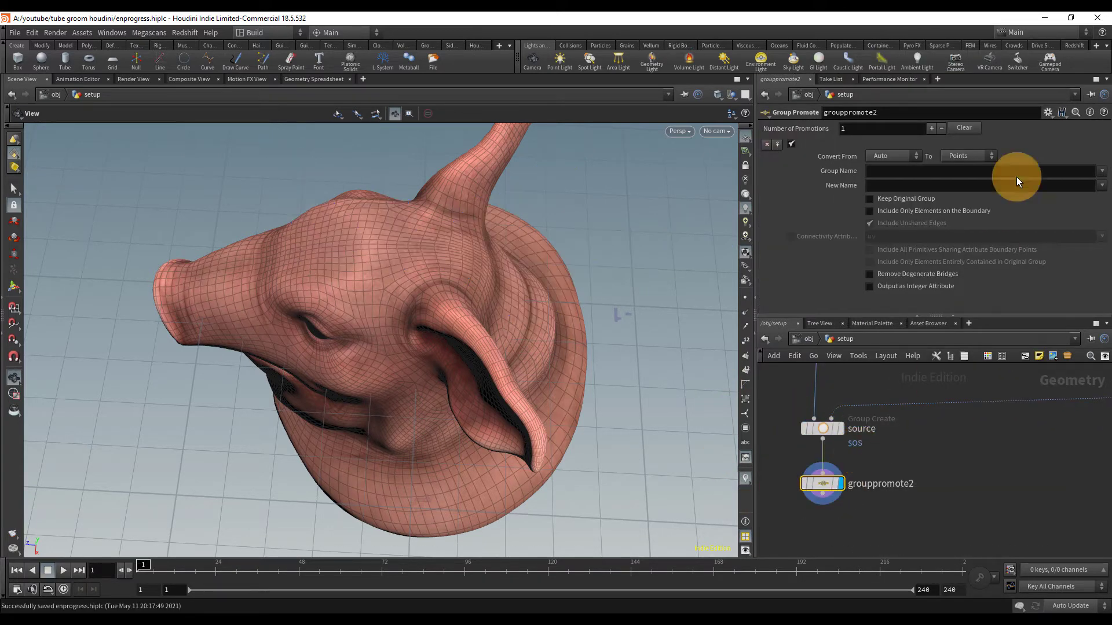
Promote the source group to Primitives in the new Group Promote node
click(1102, 172)
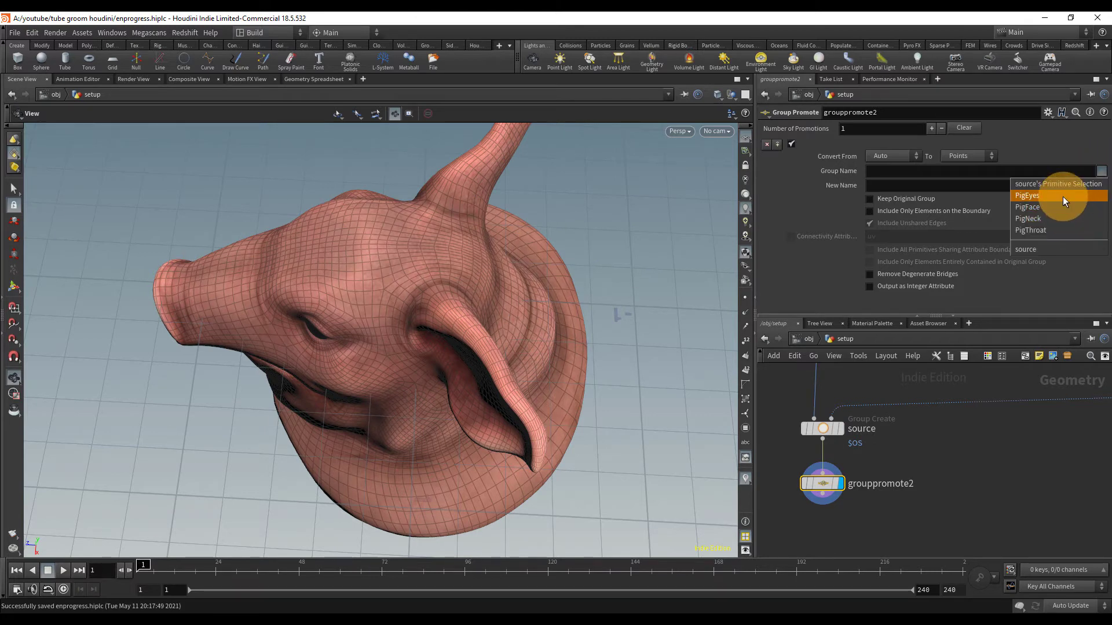
click(1042, 249)
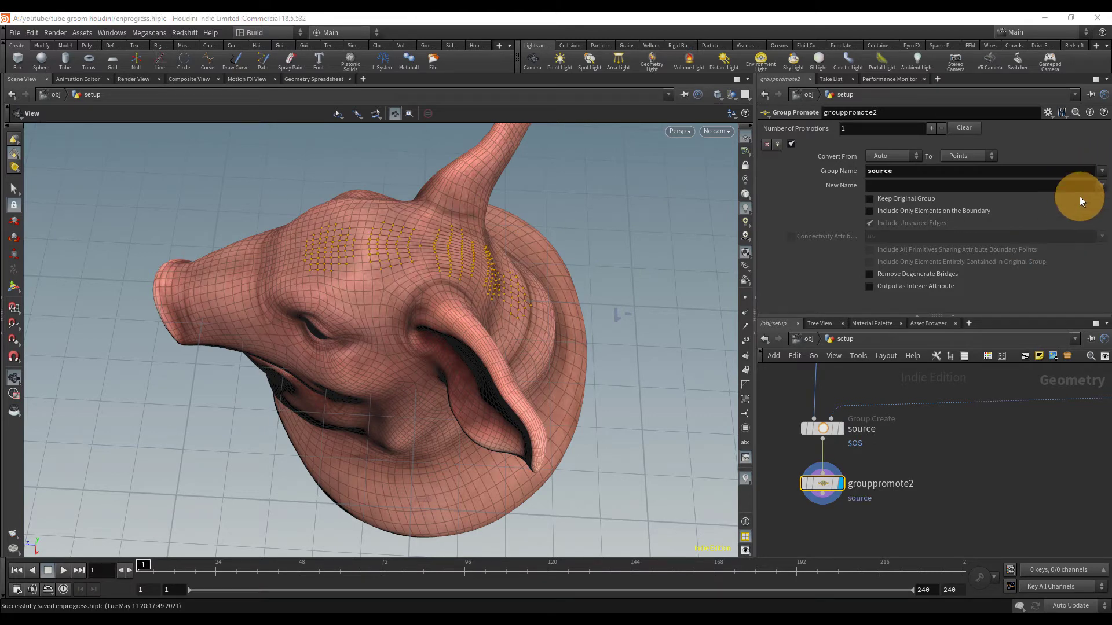
click(886, 156)
click(886, 156)
click(971, 156)
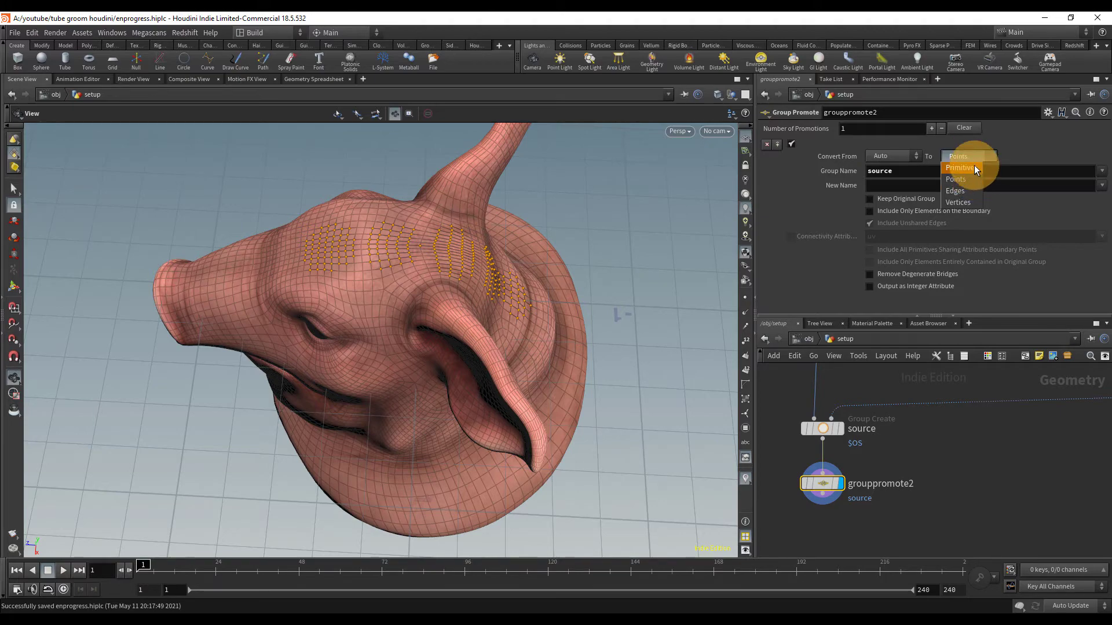
click(976, 168)
drag(435, 193, 552, 239)
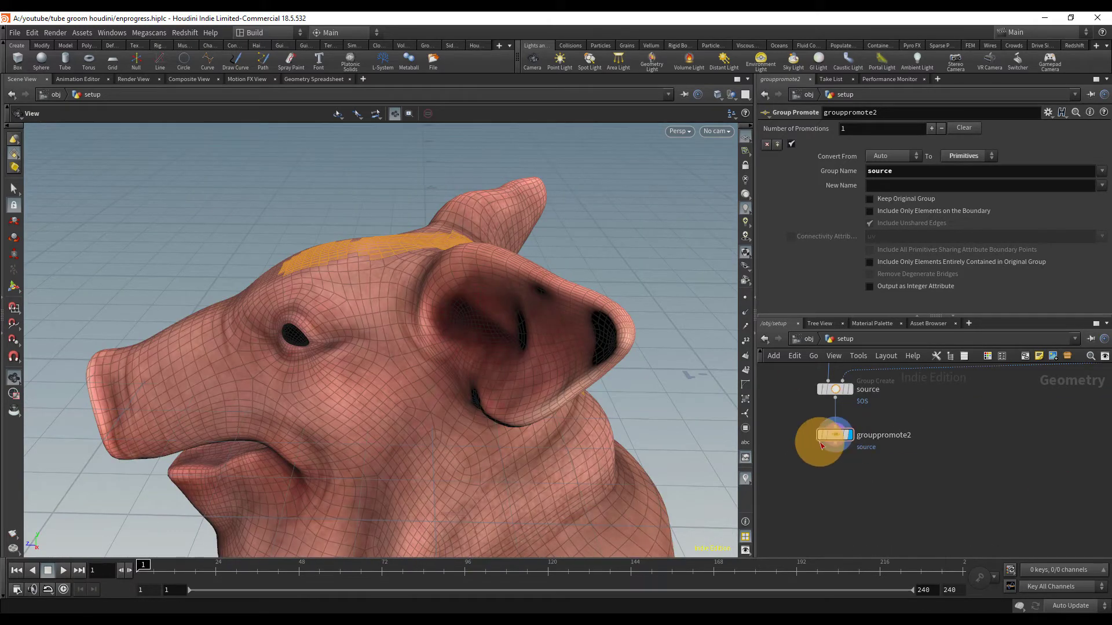
Add a Hair Generate node below grouppromote2, fed by its output, and display it
key(Tab)
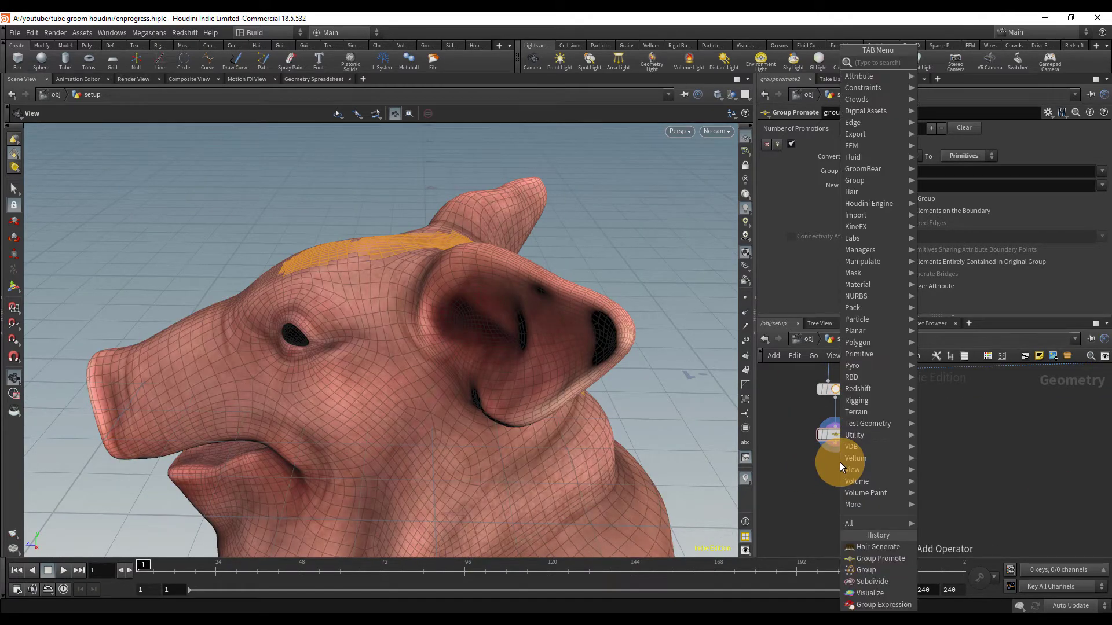
text(hair)
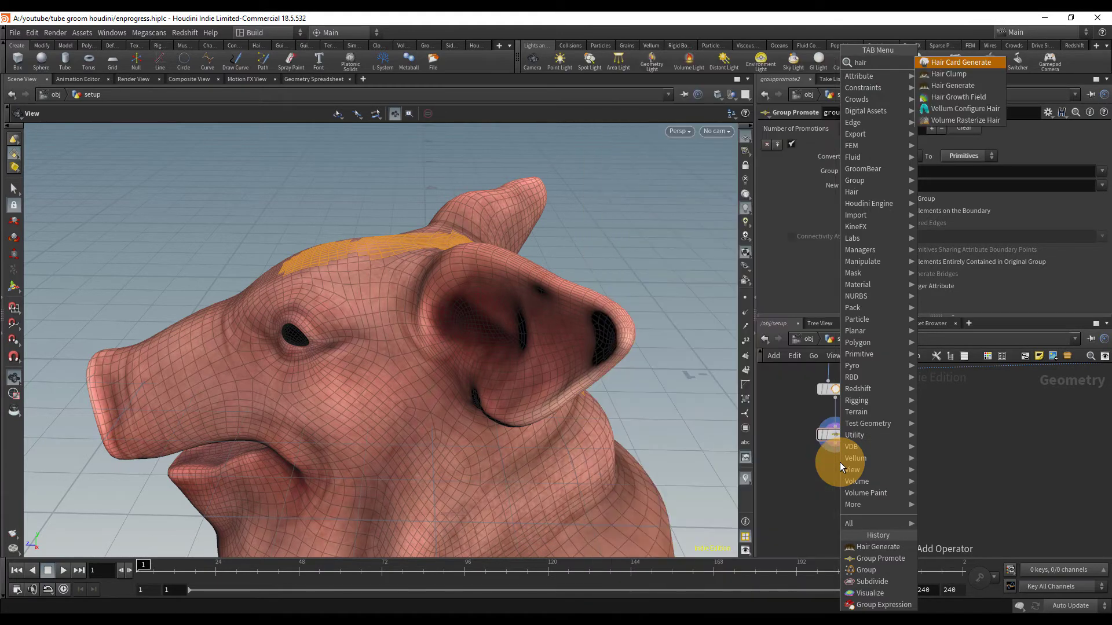
key(Return)
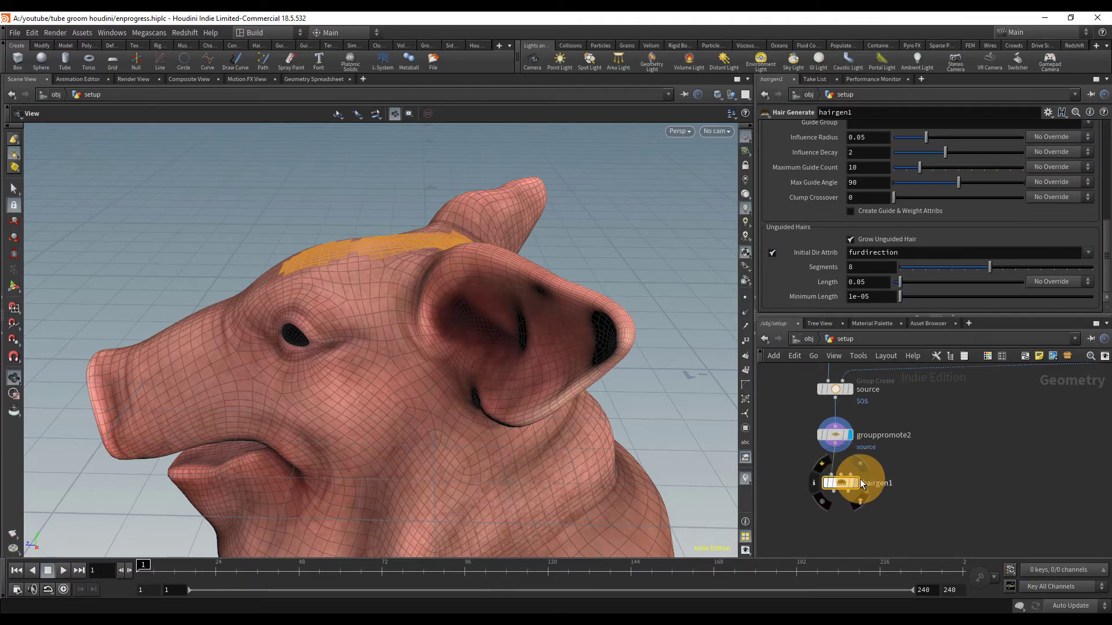
click(836, 485)
scroll(406, 315, down, 4)
middle_drag(423, 302, 450, 241)
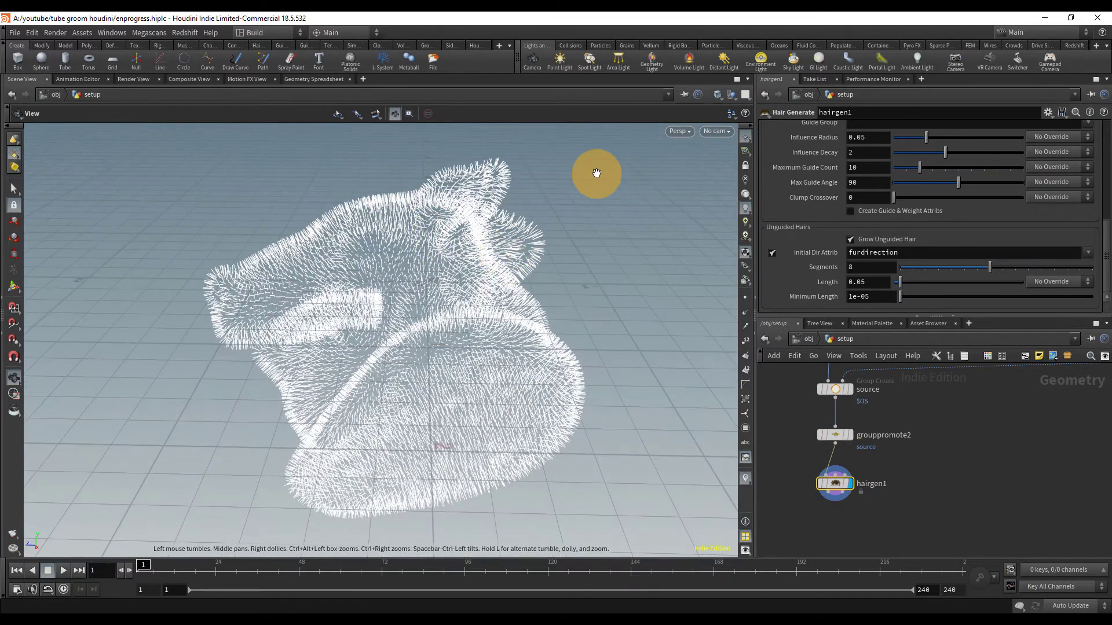
Restrict the hair distribution to the source group in the Hair Generate node
scroll(971, 242, up, 10)
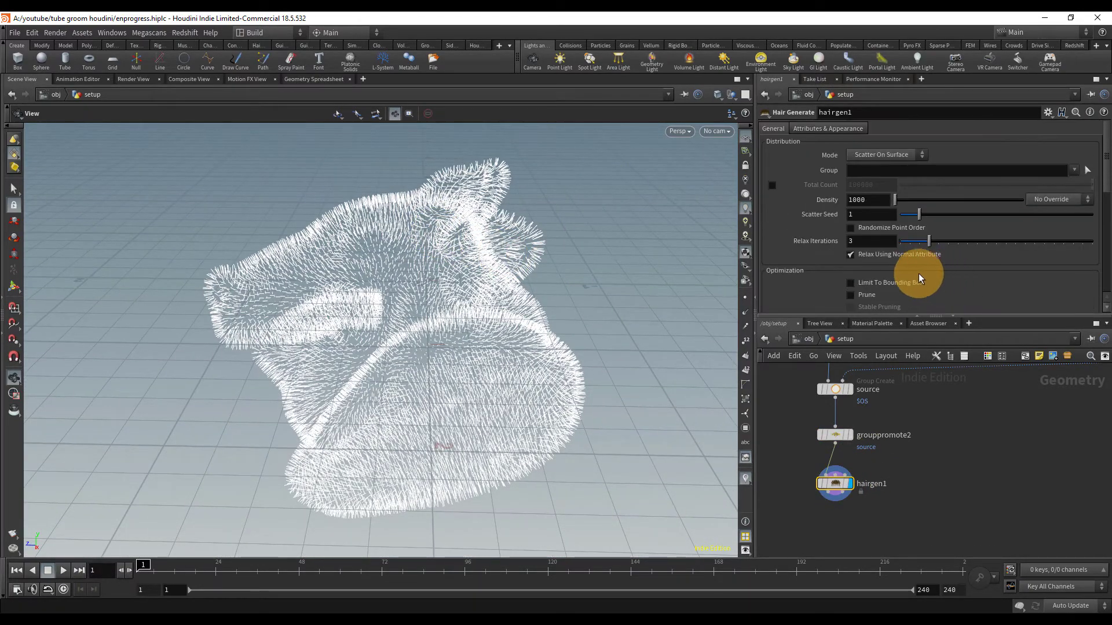
click(1073, 170)
click(1084, 231)
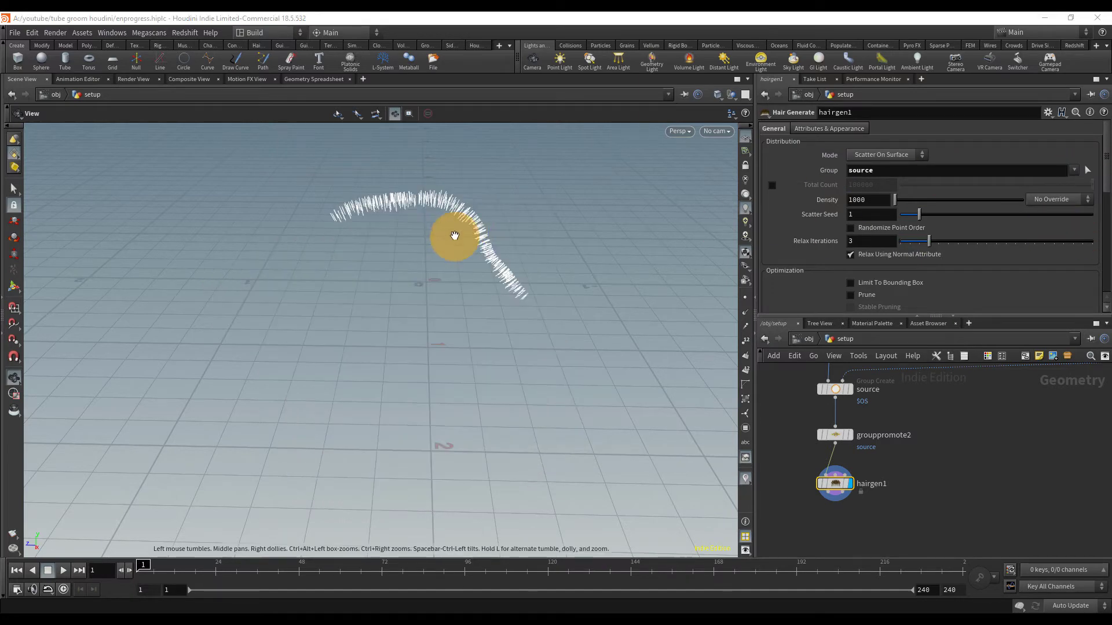
middle_drag(455, 199, 449, 255)
right_drag(448, 254, 619, 234)
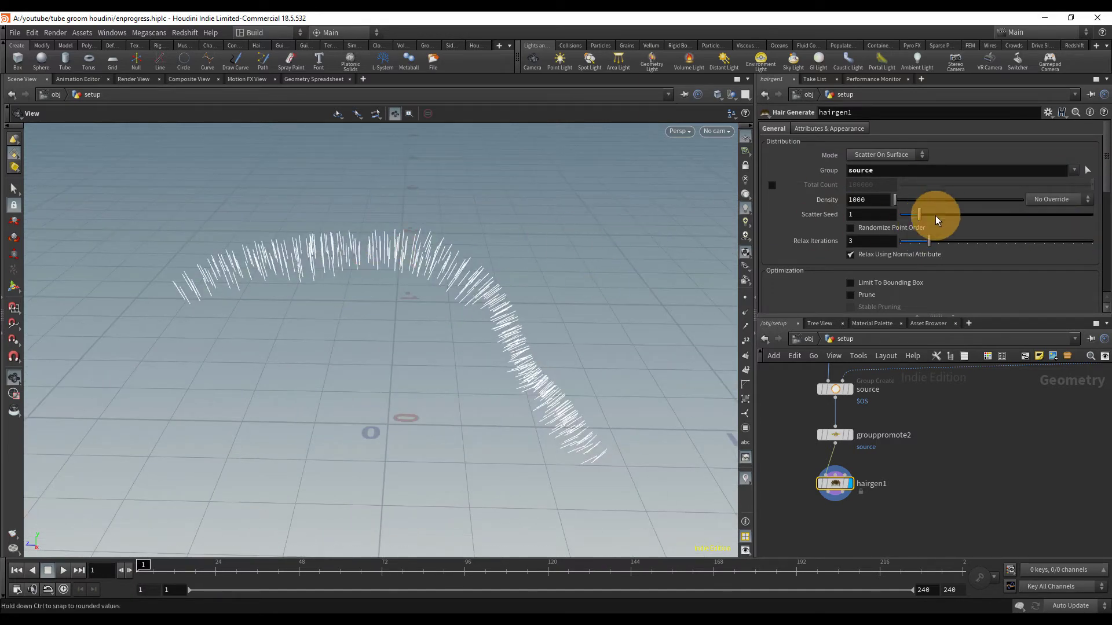
Set the hair density to 500
double_click(877, 199)
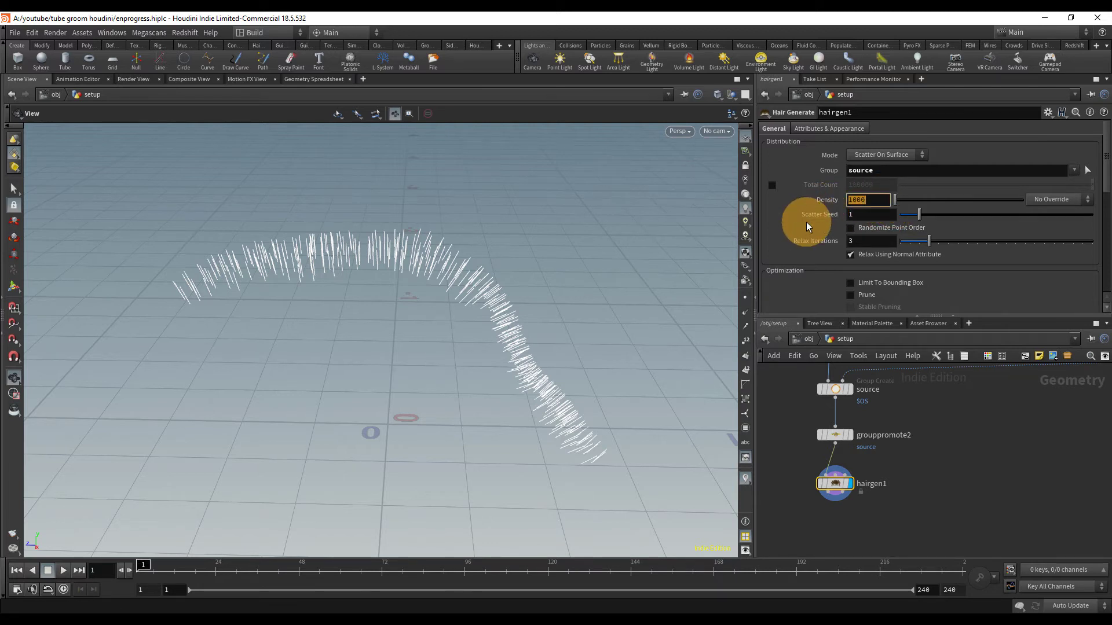
text(500)
key(Return)
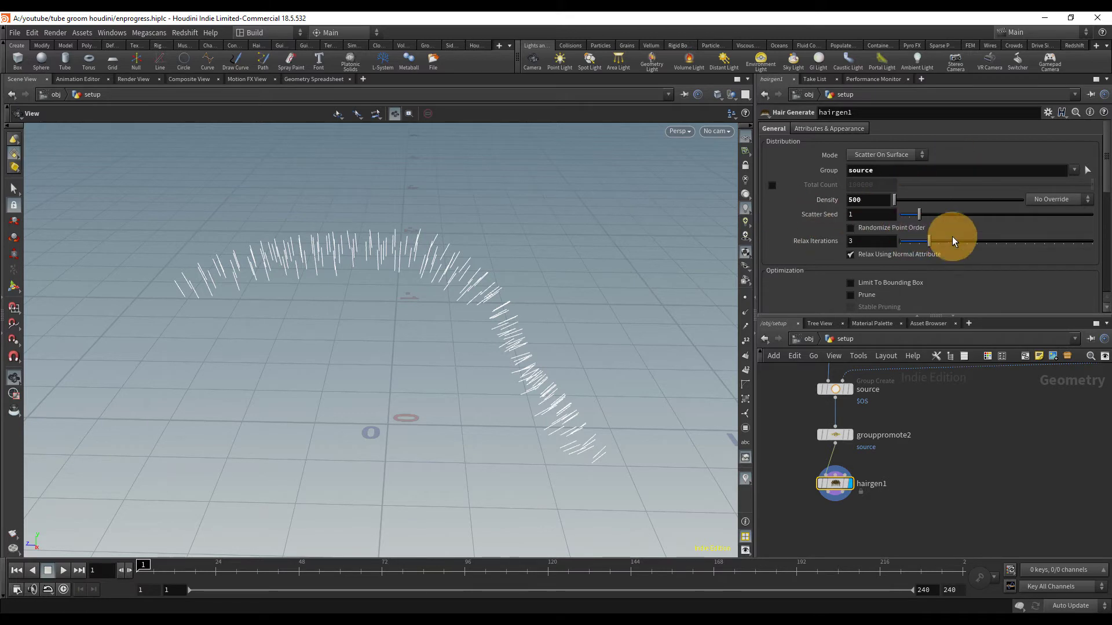
Lengthen the unguided hairs to 0.287 in the Hair Generate node
scroll(927, 261, down, 5)
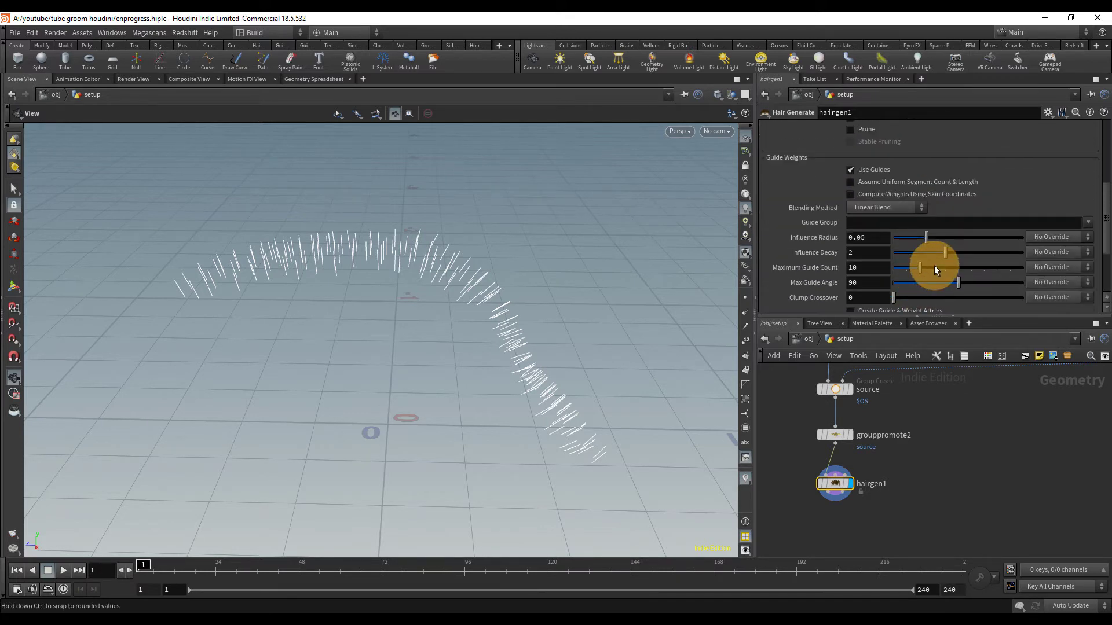
scroll(903, 278, down, 3)
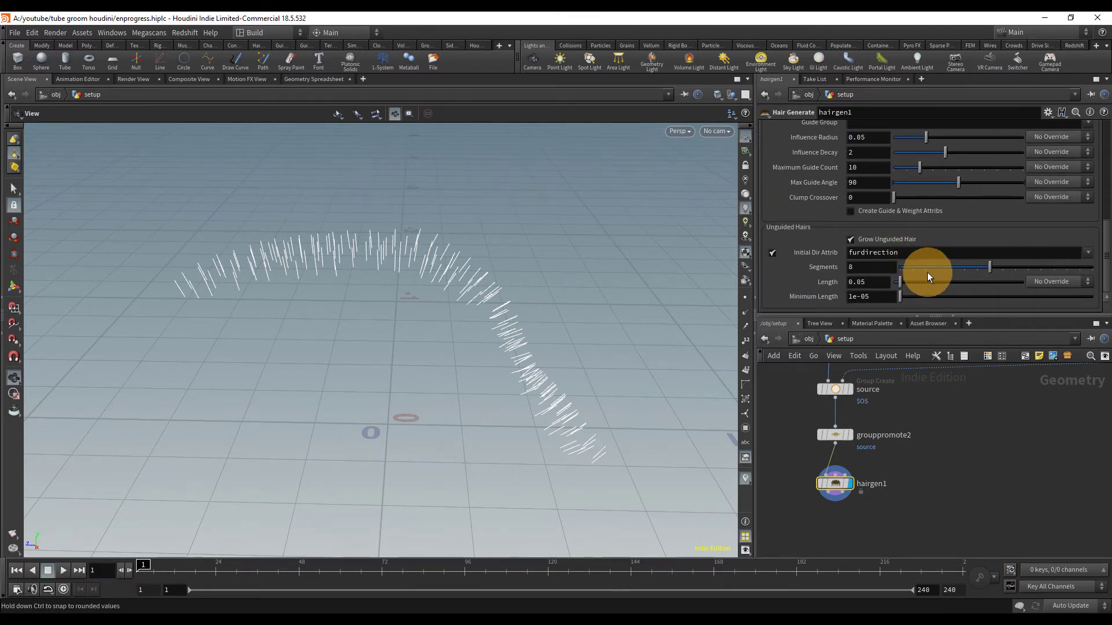
drag(914, 281, 932, 284)
scroll(402, 280, down, 5)
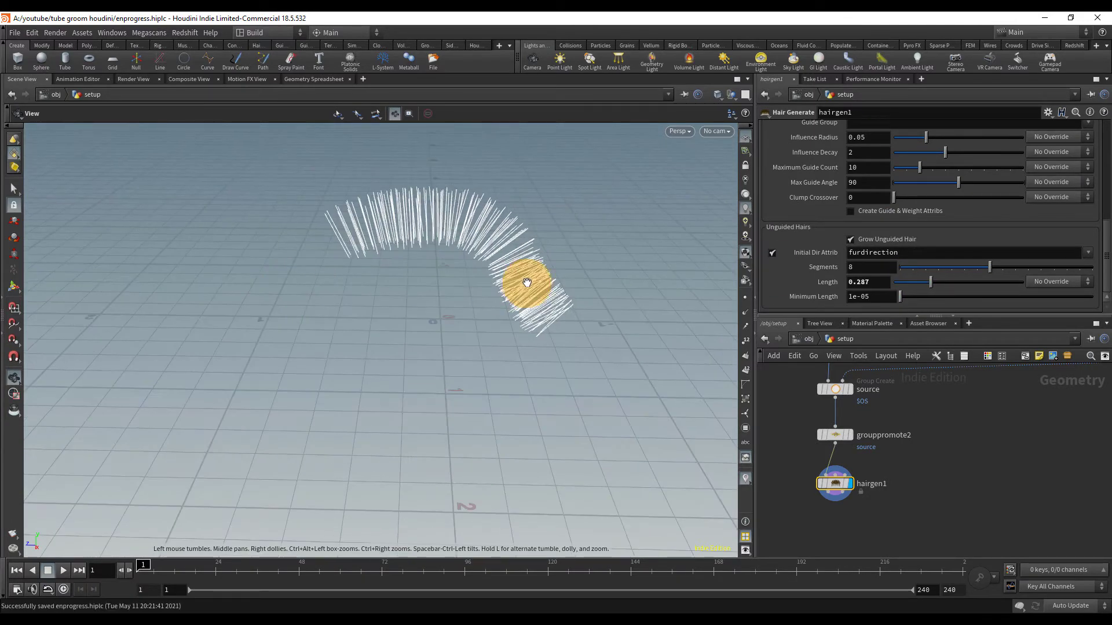
drag(527, 283, 531, 258)
scroll(530, 260, up, 5)
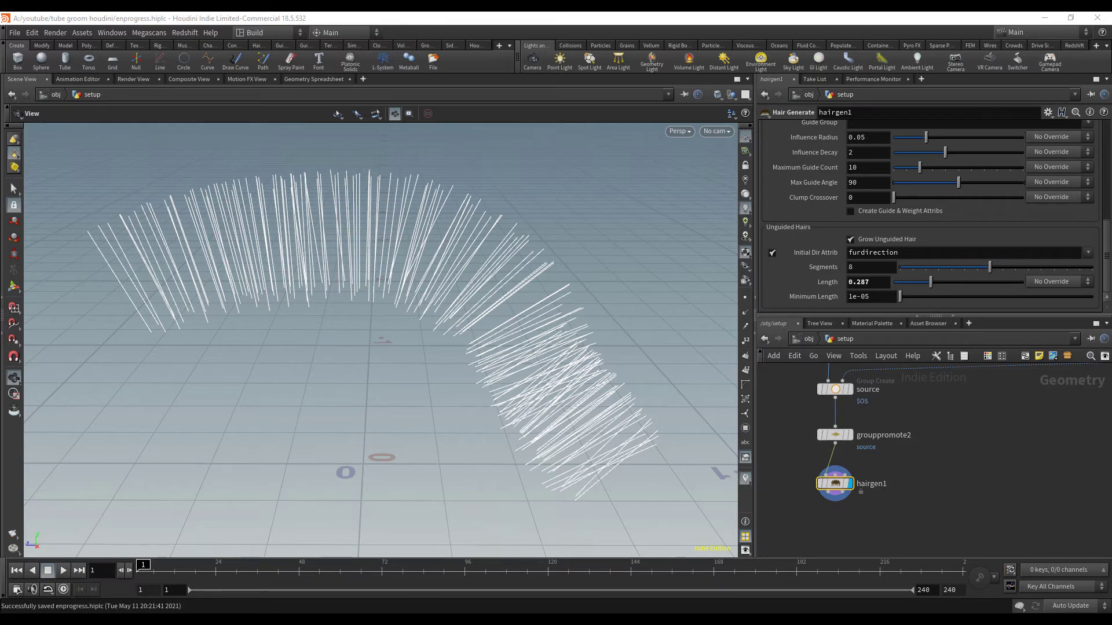
Add a Volume Velocity from Surface node below grouppromote1
scroll(914, 459, down, 4)
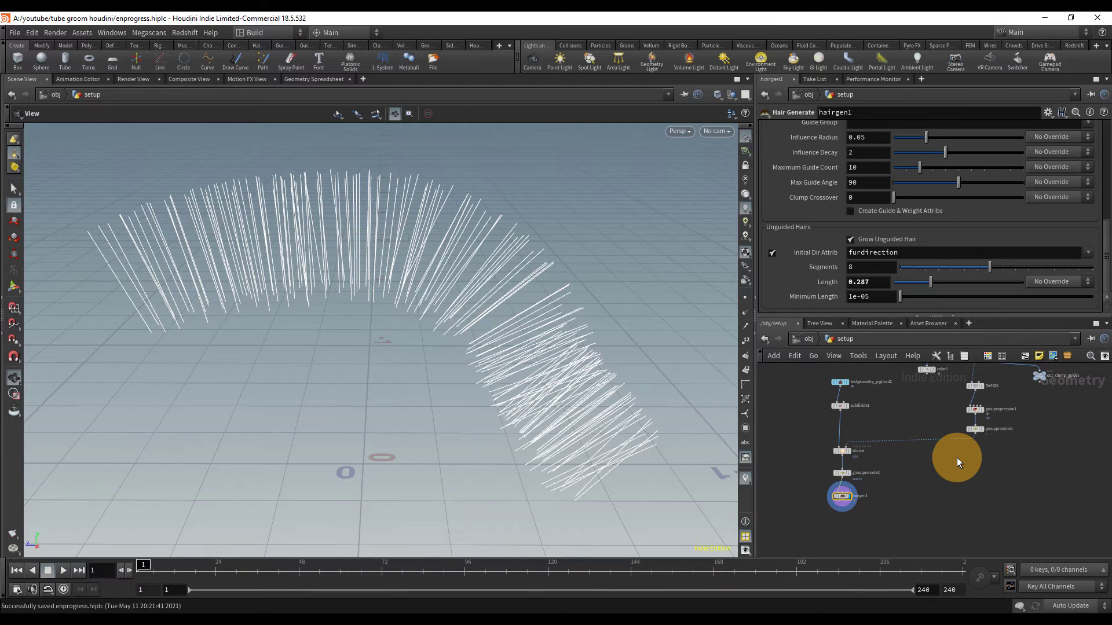
key(Tab)
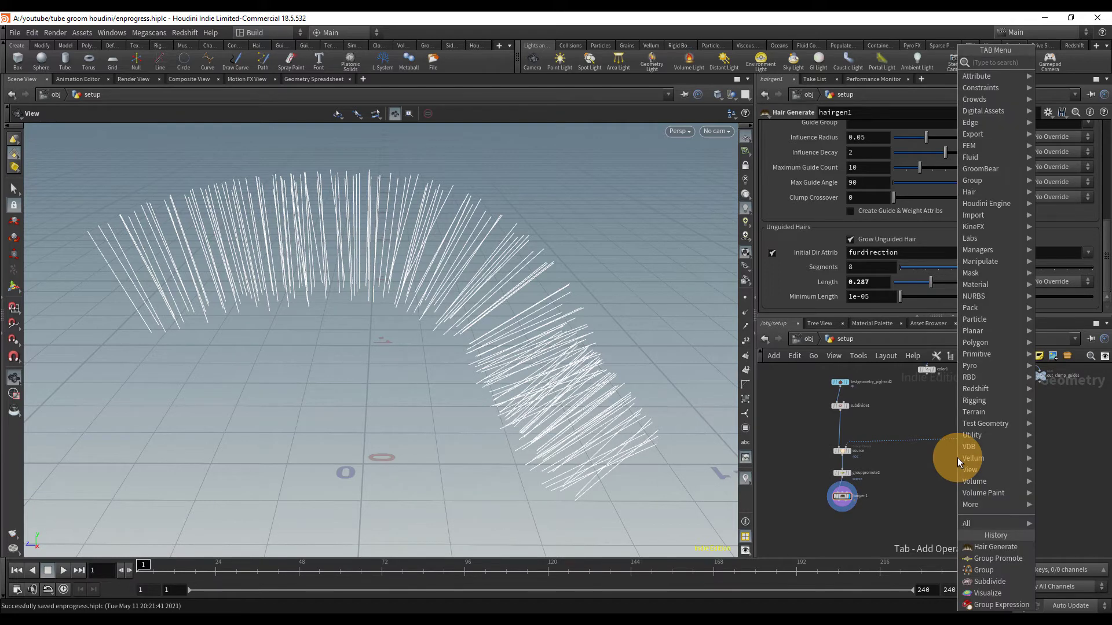
text(vefs)
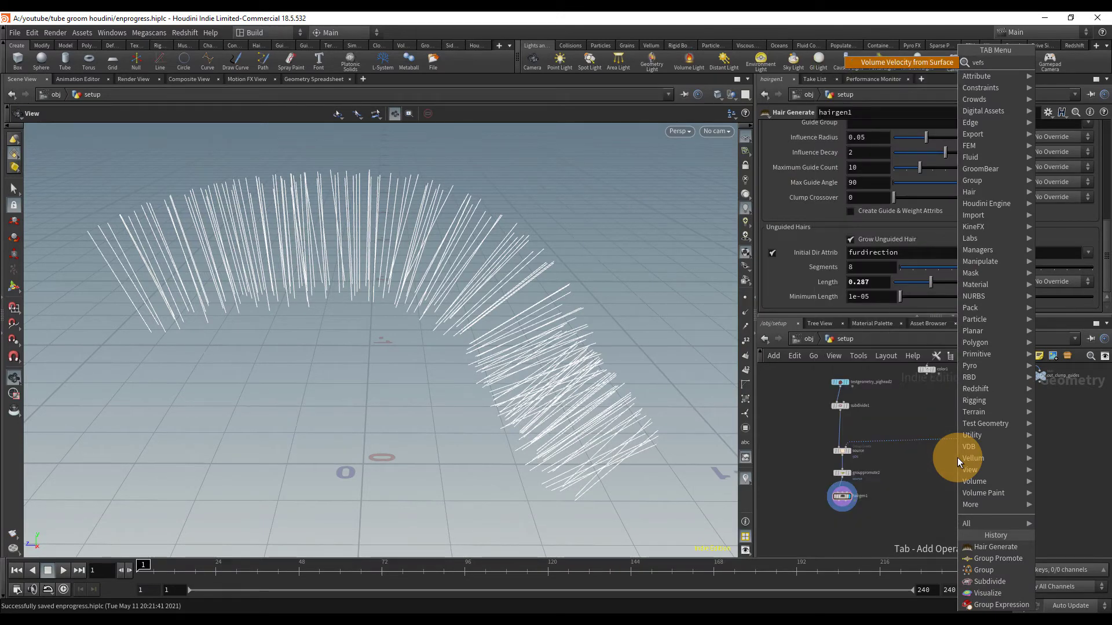
key(Return)
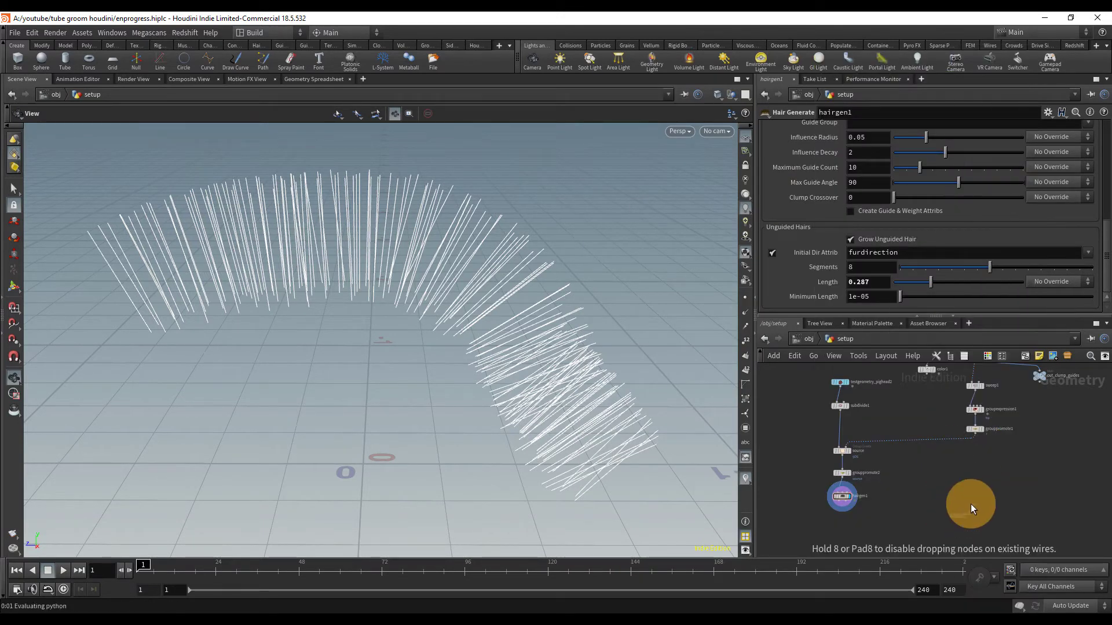
click(974, 478)
scroll(986, 473, up, 3)
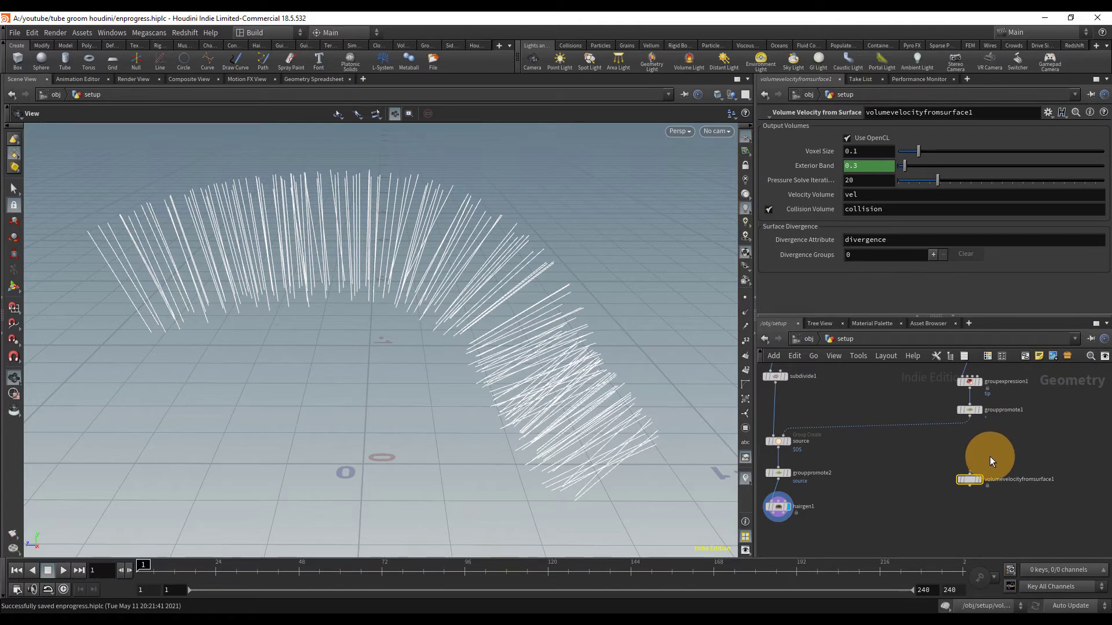
Connect grouppromote1's output to the Volume Velocity from Surface node, display it and align it beneath grouppromote1
middle_drag(1007, 428, 979, 438)
scroll(978, 441, up, 2)
drag(929, 498, 931, 416)
click(942, 510)
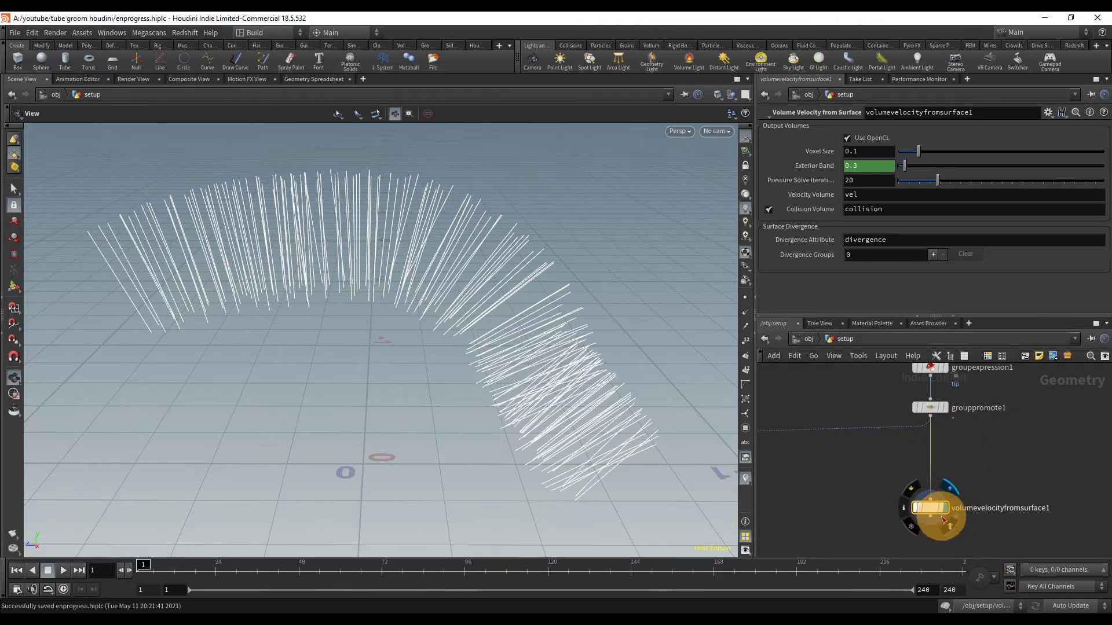
drag(929, 514, 930, 475)
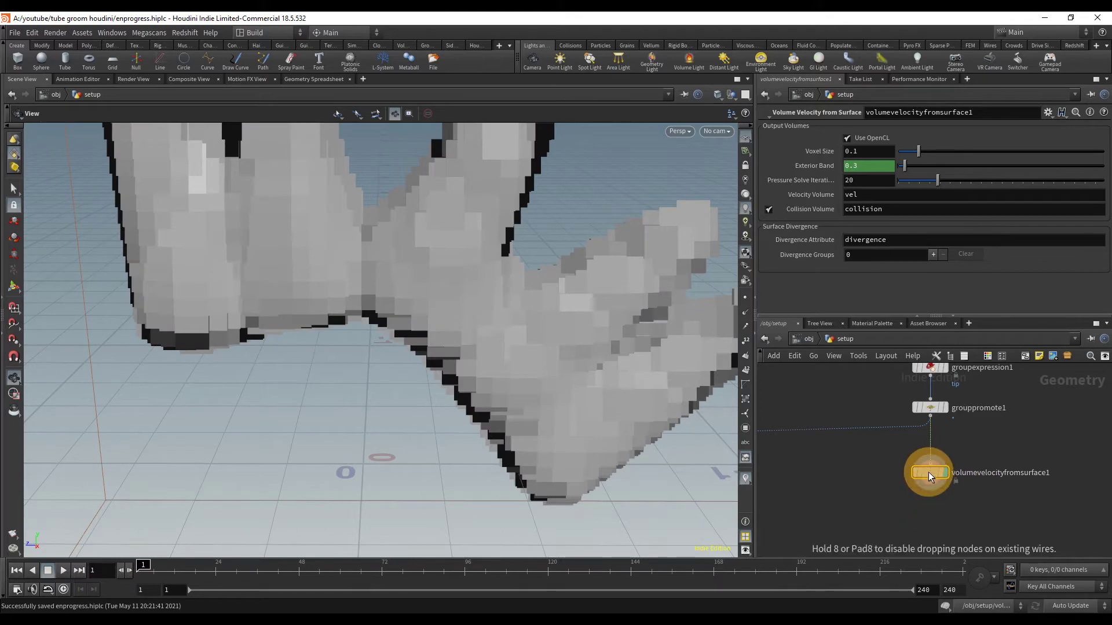
scroll(579, 330, down, 3)
middle_drag(571, 329, 455, 311)
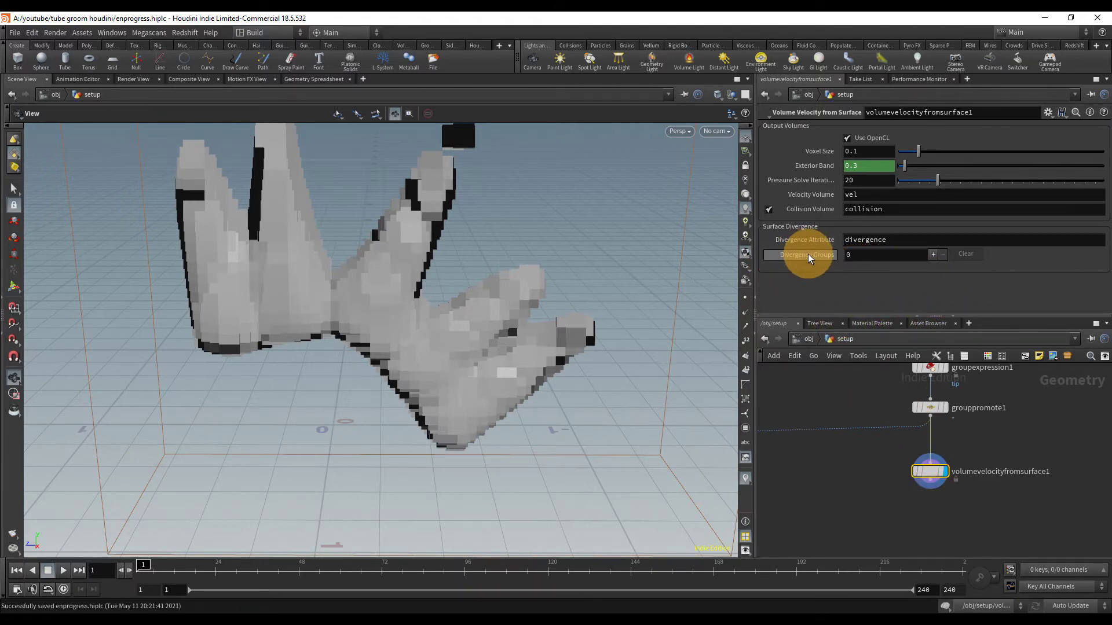
middle_drag(439, 262, 436, 286)
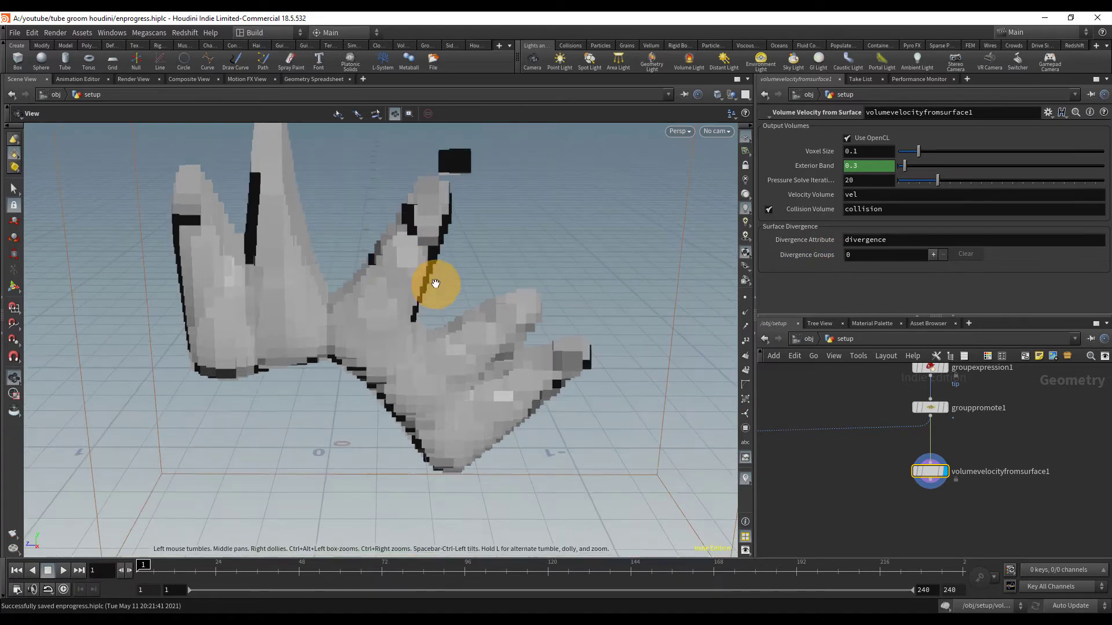
Refine the velocity volume's voxel size to 0.01 and save the scene
click(879, 152)
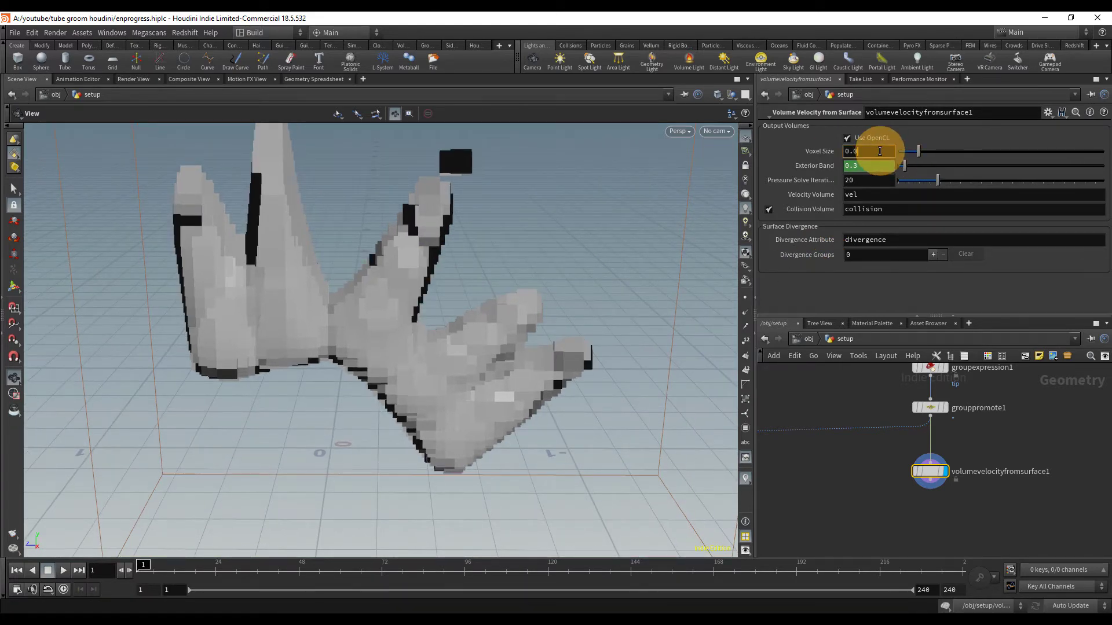
text(4)
key(Return)
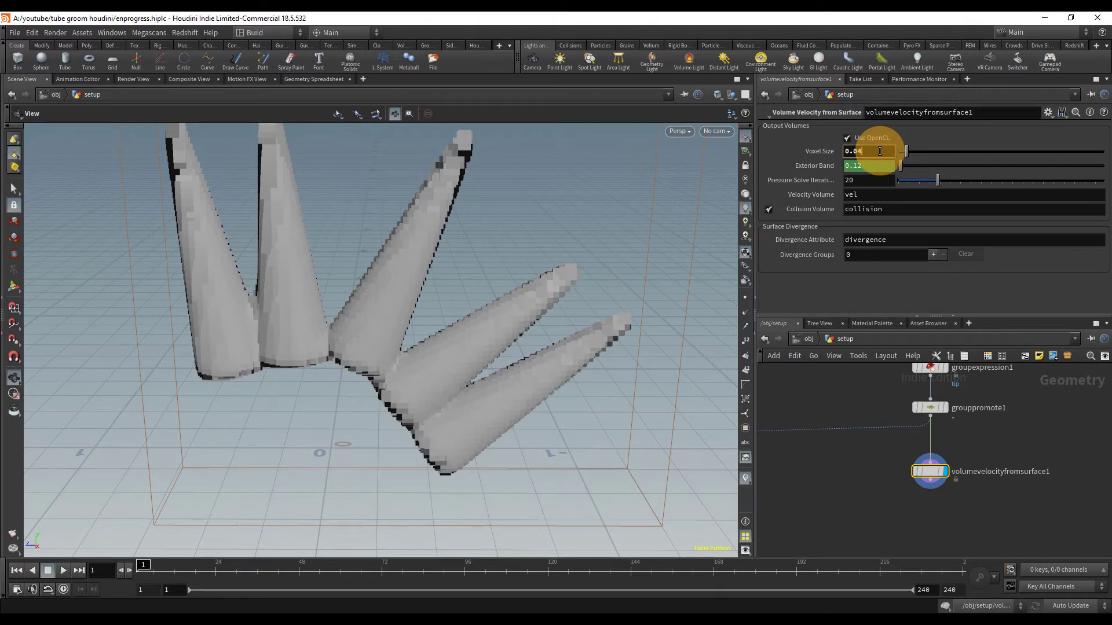
key(BackSpace)
text(2)
key(Return)
click(879, 156)
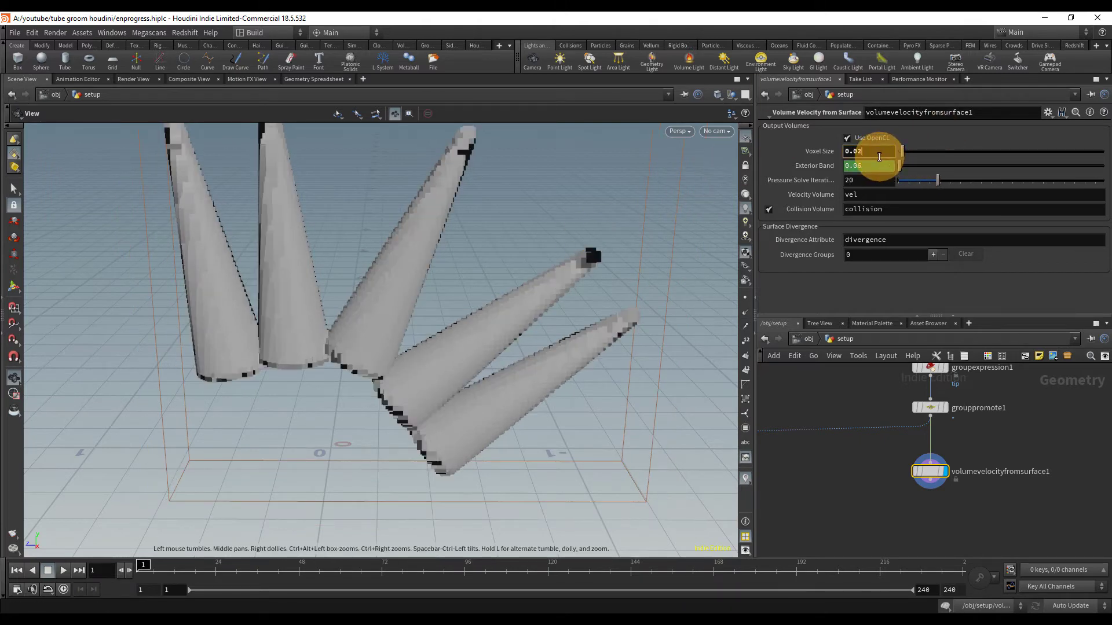
key(Return)
scroll(550, 295, down, 4)
key(ctrl+s)
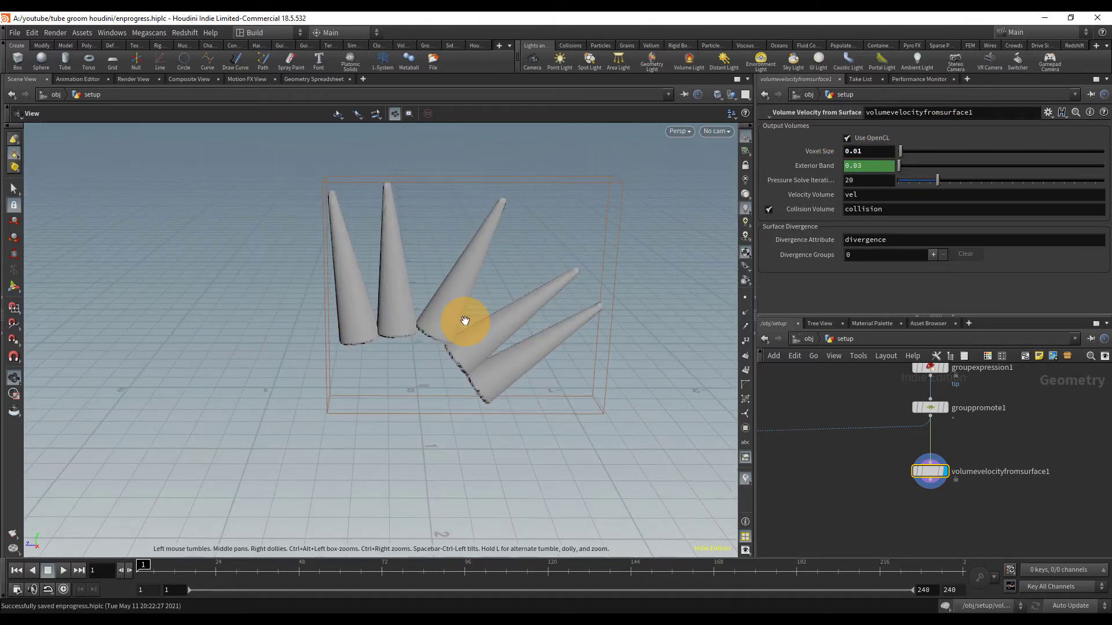
scroll(464, 320, up, 4)
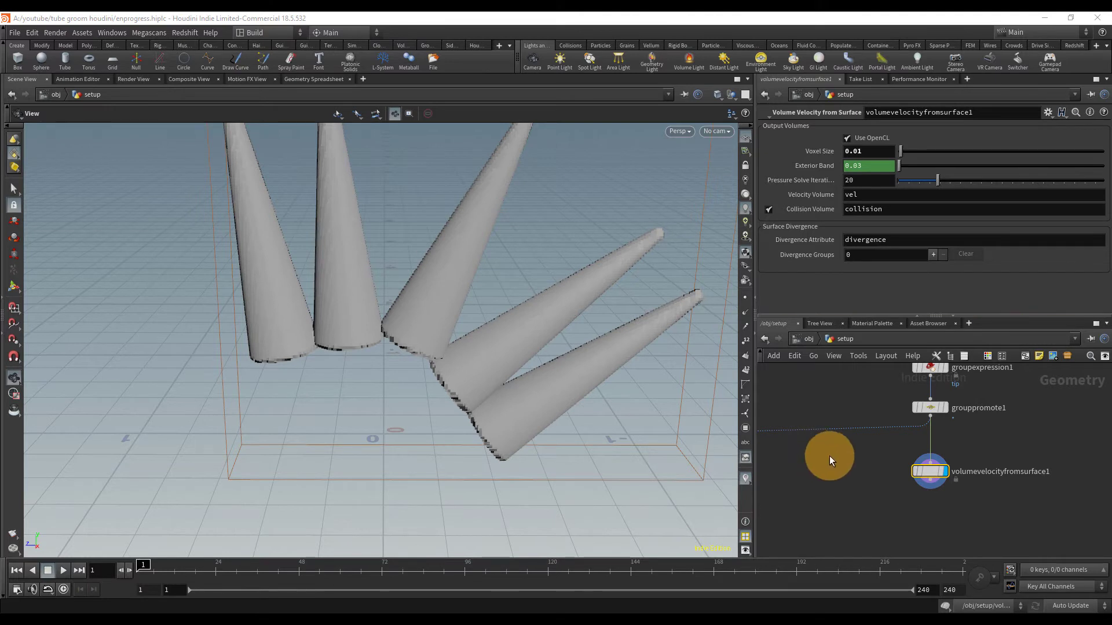
Add two divergence groups to the Volume Velocity from Surface node, assigning root to the first and tip to the second
click(934, 255)
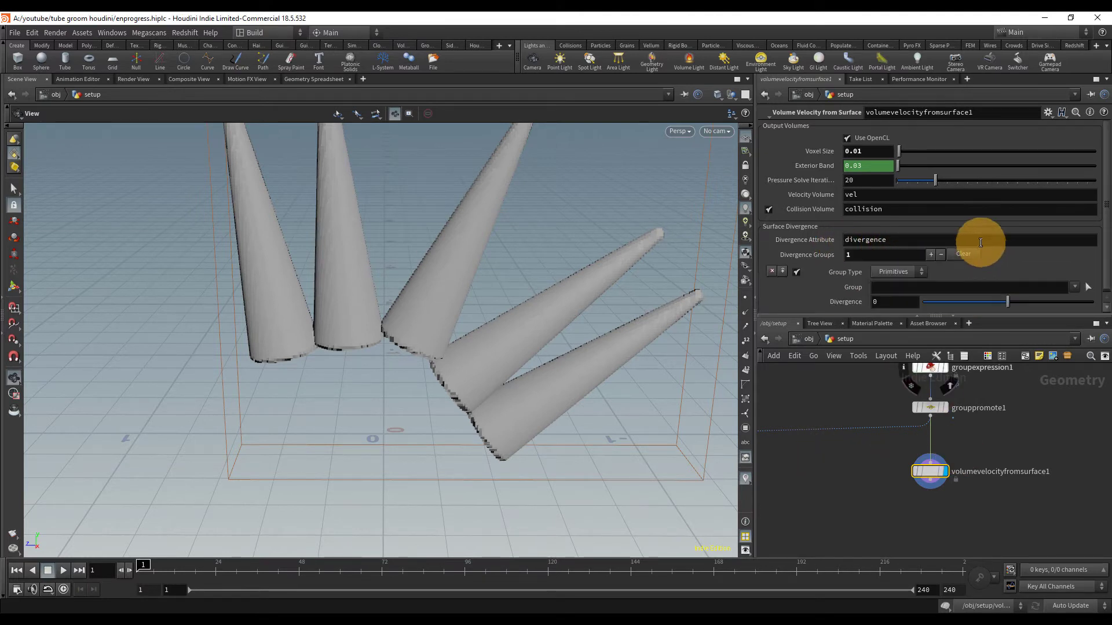
scroll(981, 243, down, 1)
click(783, 270)
scroll(988, 266, down, 2)
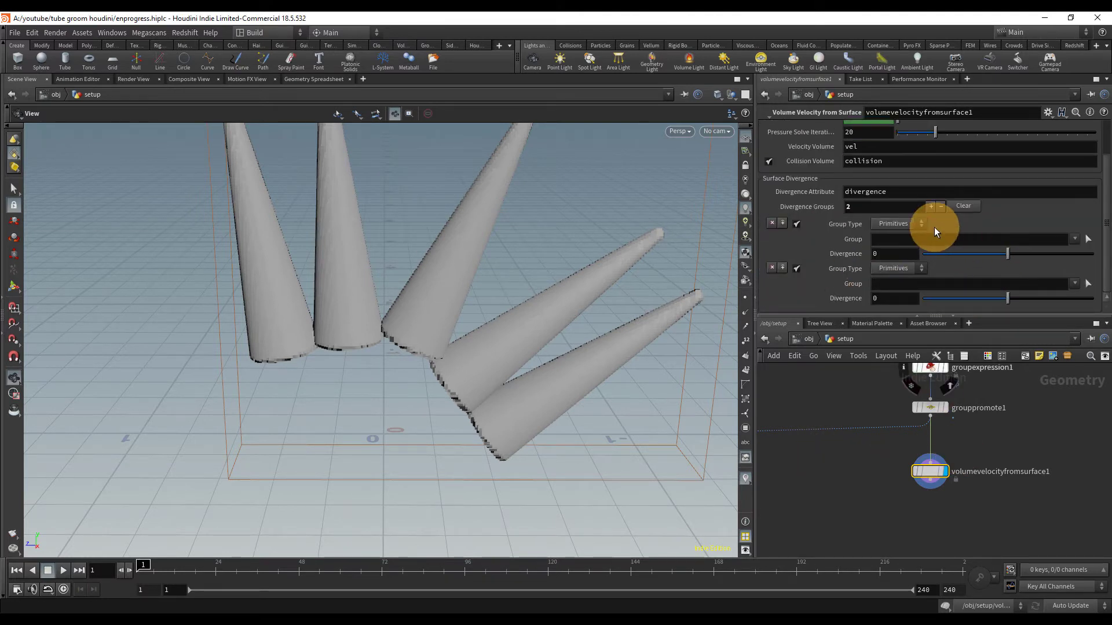
click(1074, 239)
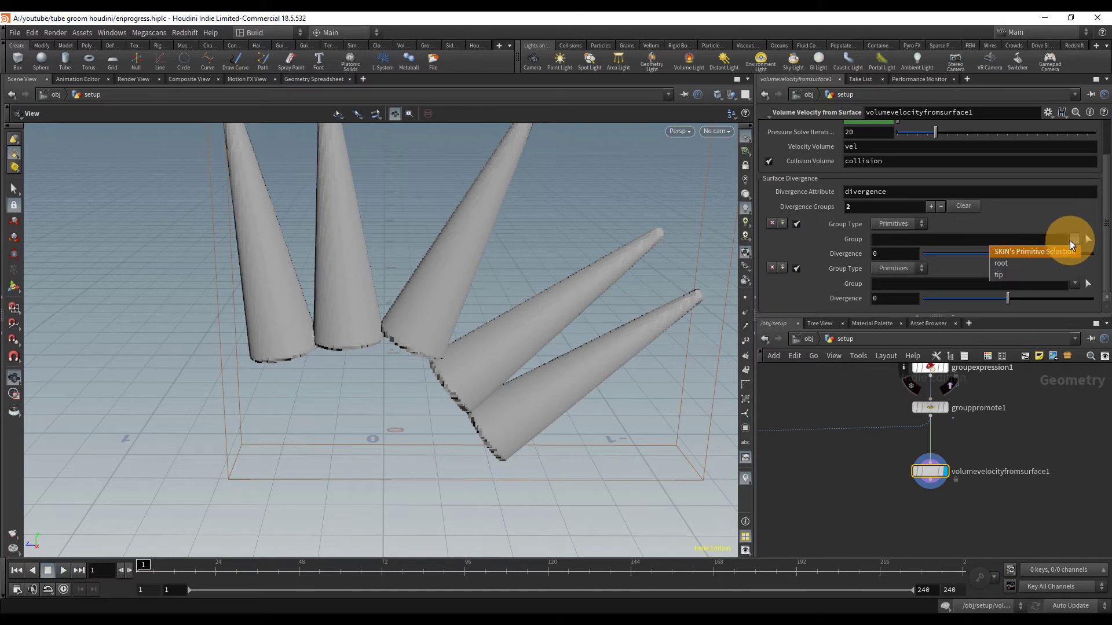
click(1019, 262)
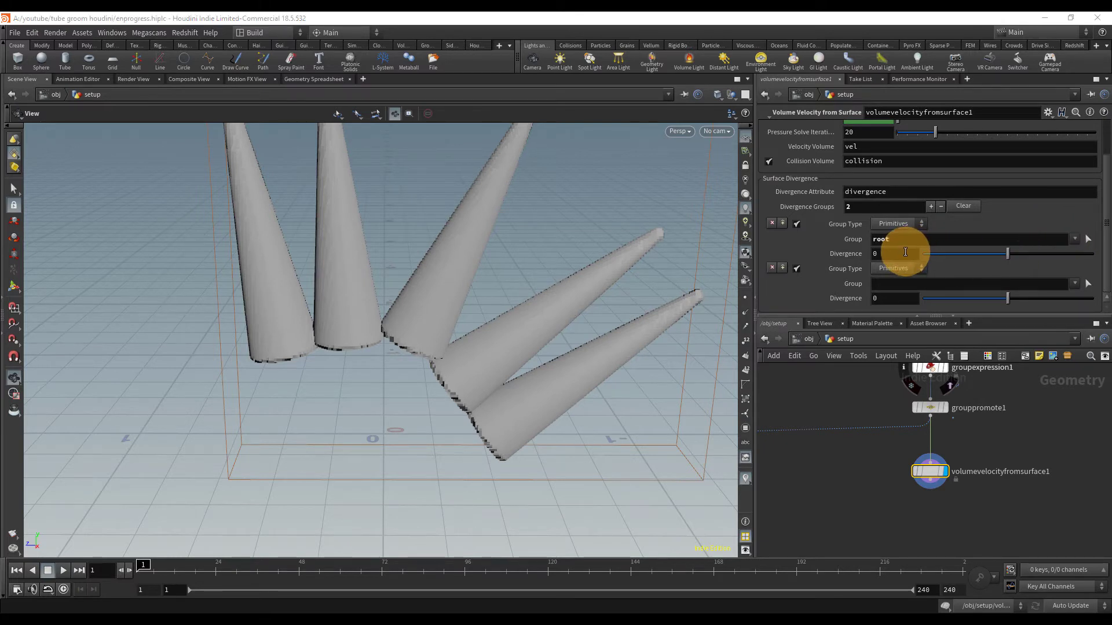
click(1075, 284)
click(1026, 319)
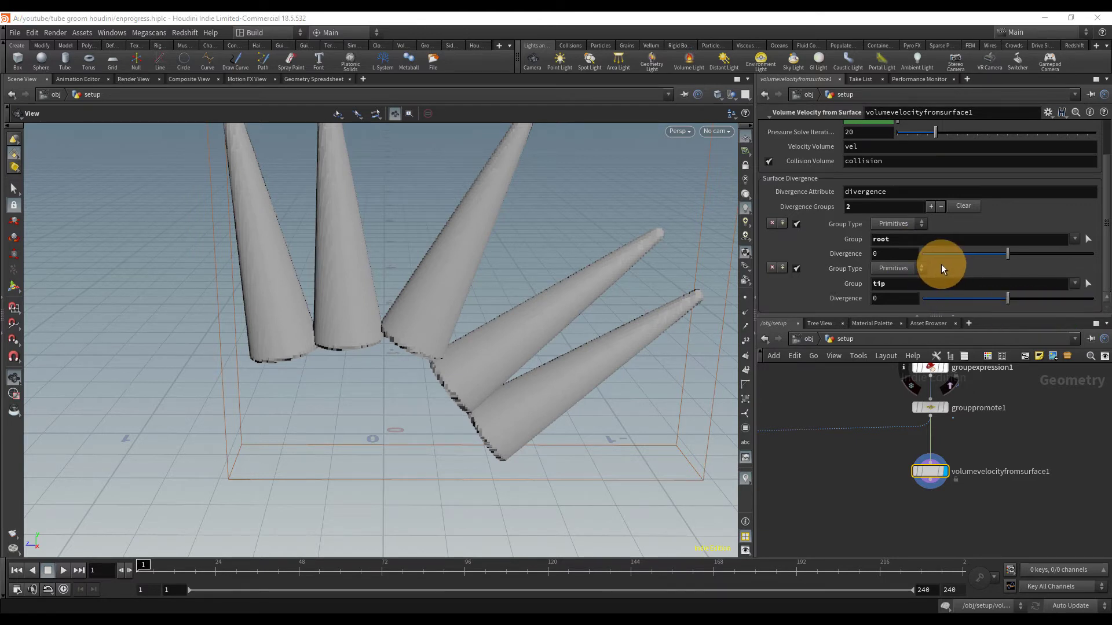
Set the divergence to 0.5 for the tip group and -0.5 for the root group
click(895, 298)
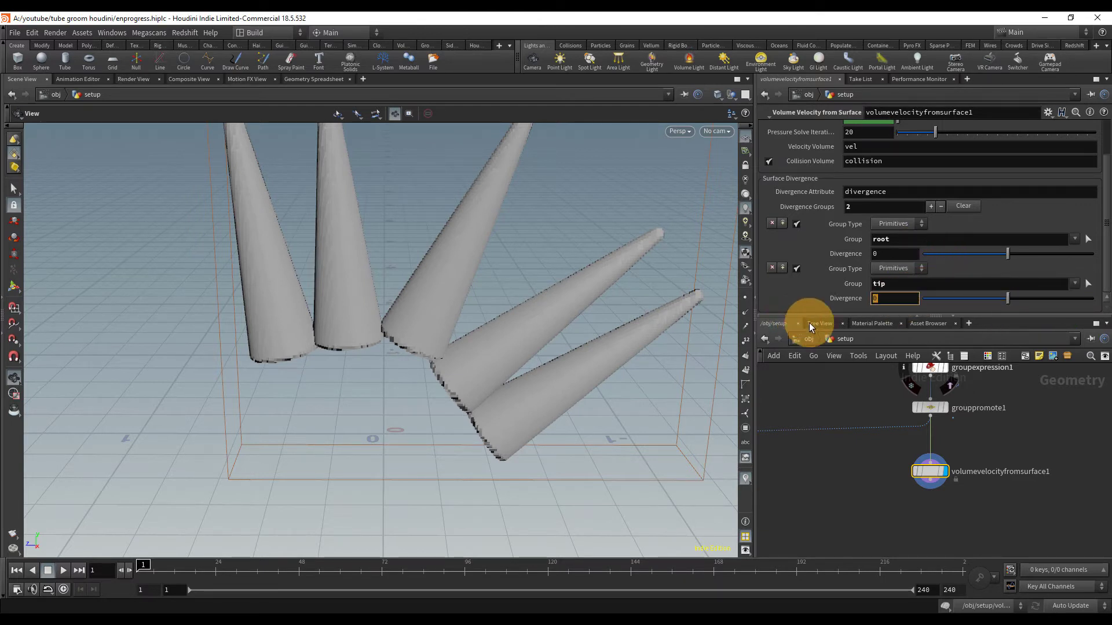
text(0.5)
key(Return)
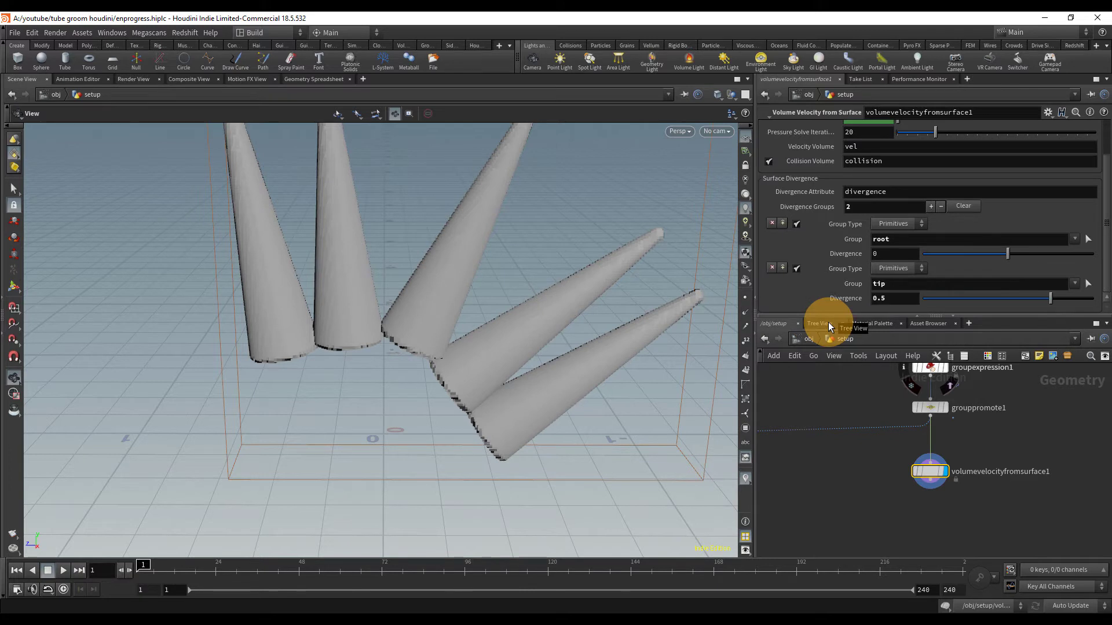
click(881, 257)
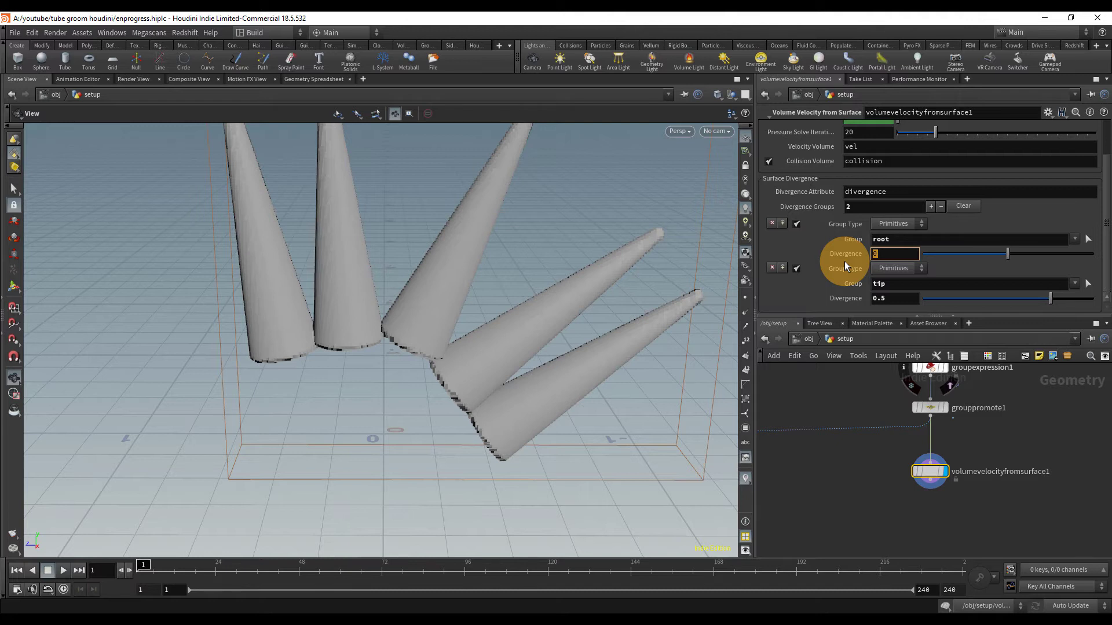
text(-0.5)
key(Return)
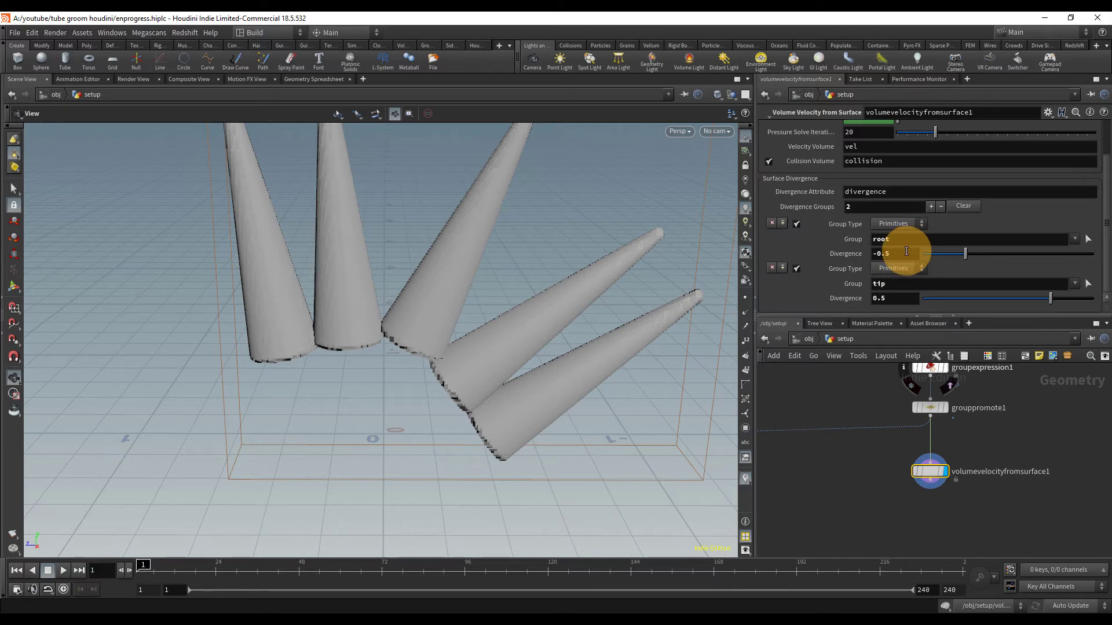
Set the divergence to 0.5 for the root group and -0.5 for the tip group
drag(907, 251, 865, 249)
text(0.5)
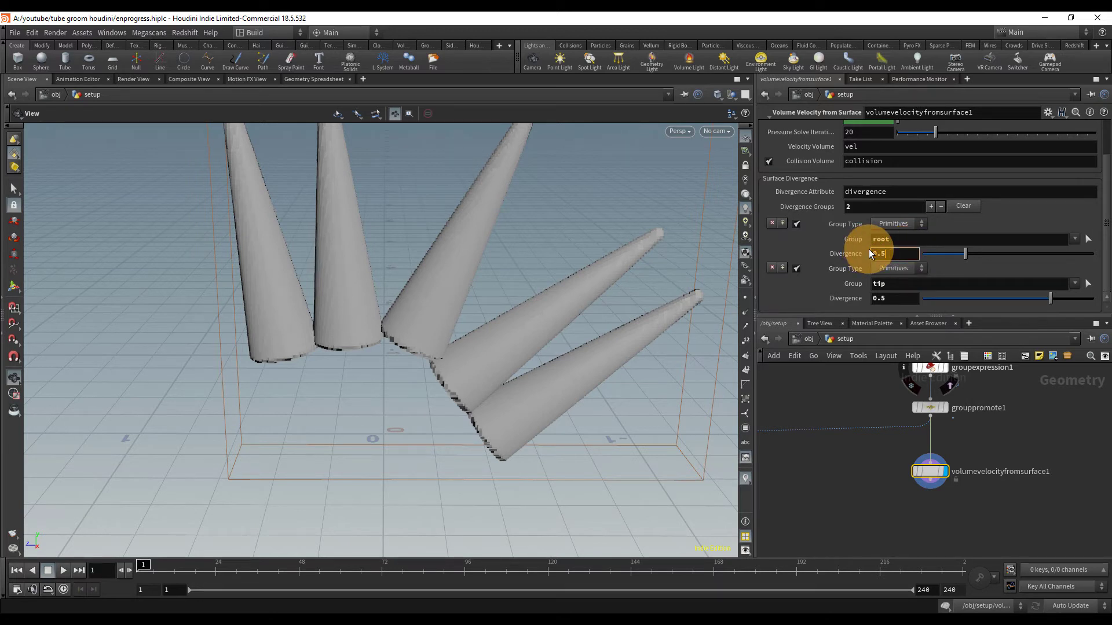
key(Tab)
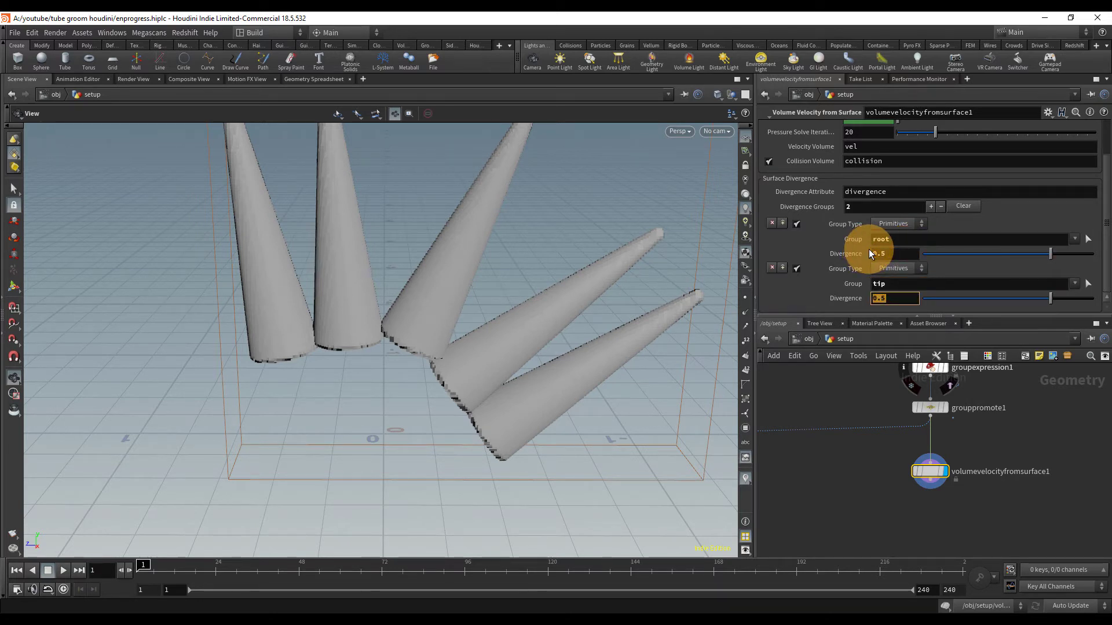
text(-0.5)
key(Return)
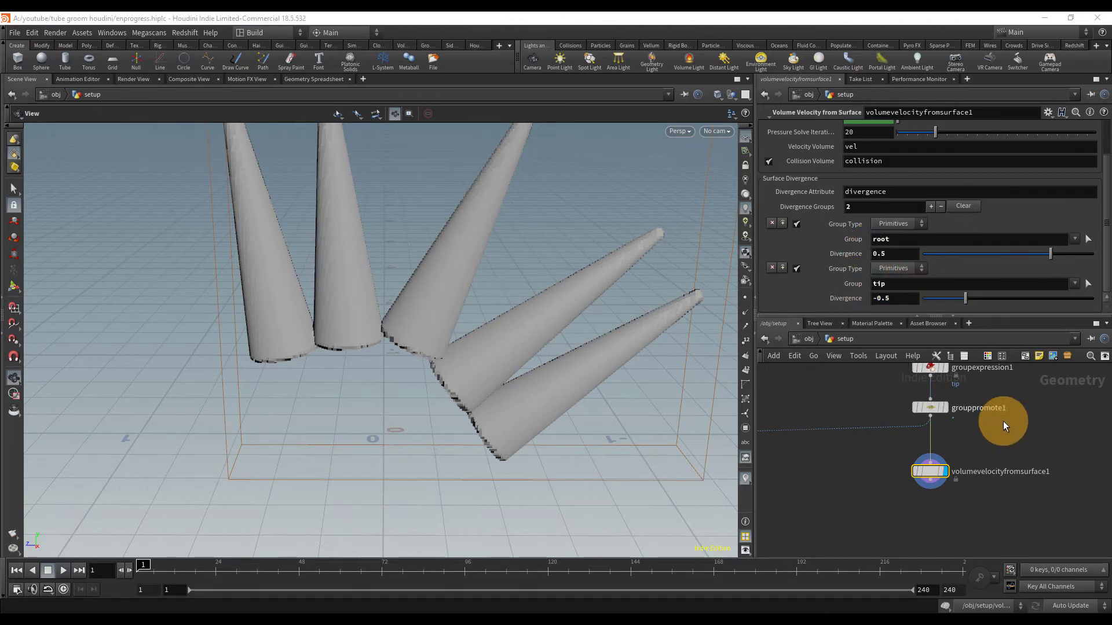
Add a Guide Advect node below hairgen1 in the node network
scroll(994, 452, down, 4)
middle_drag(898, 488, 894, 460)
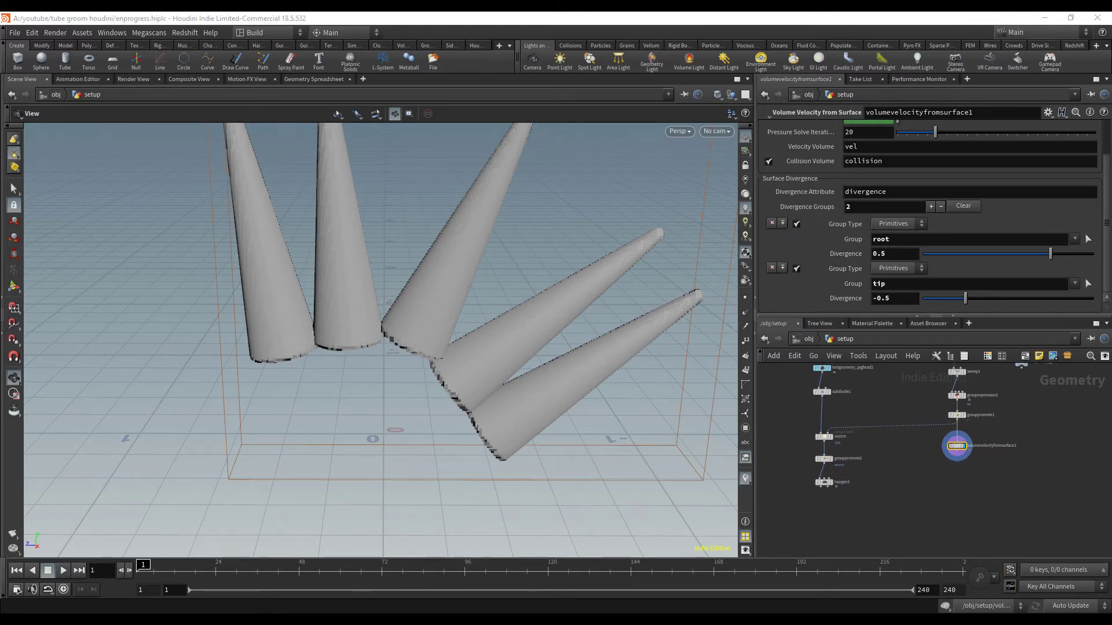
click(878, 532)
key(Tab)
text(guid)
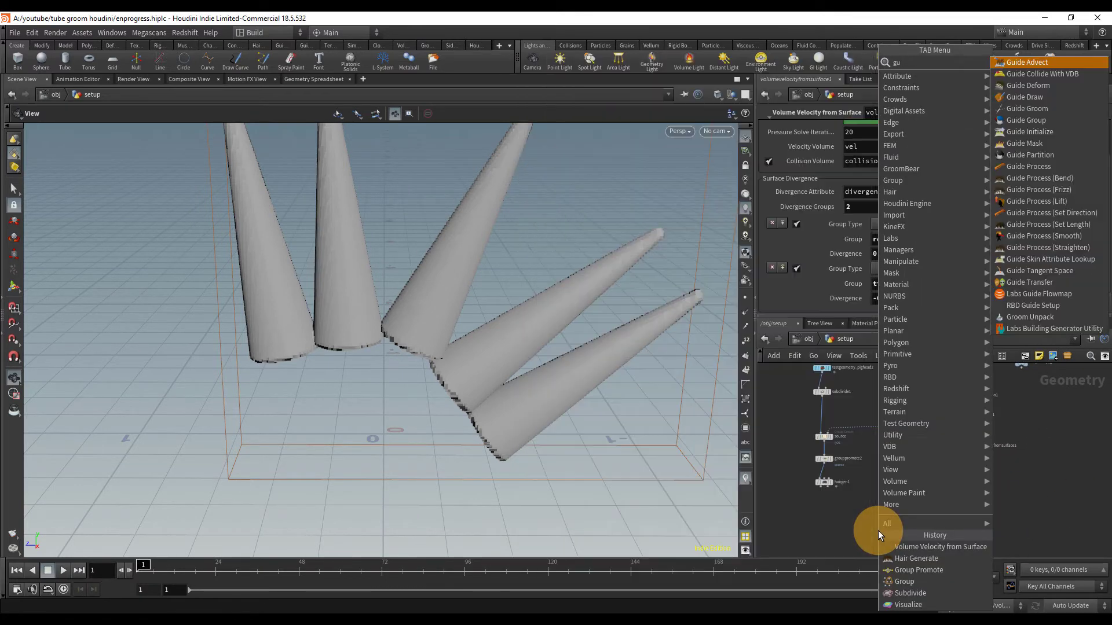
key(Return)
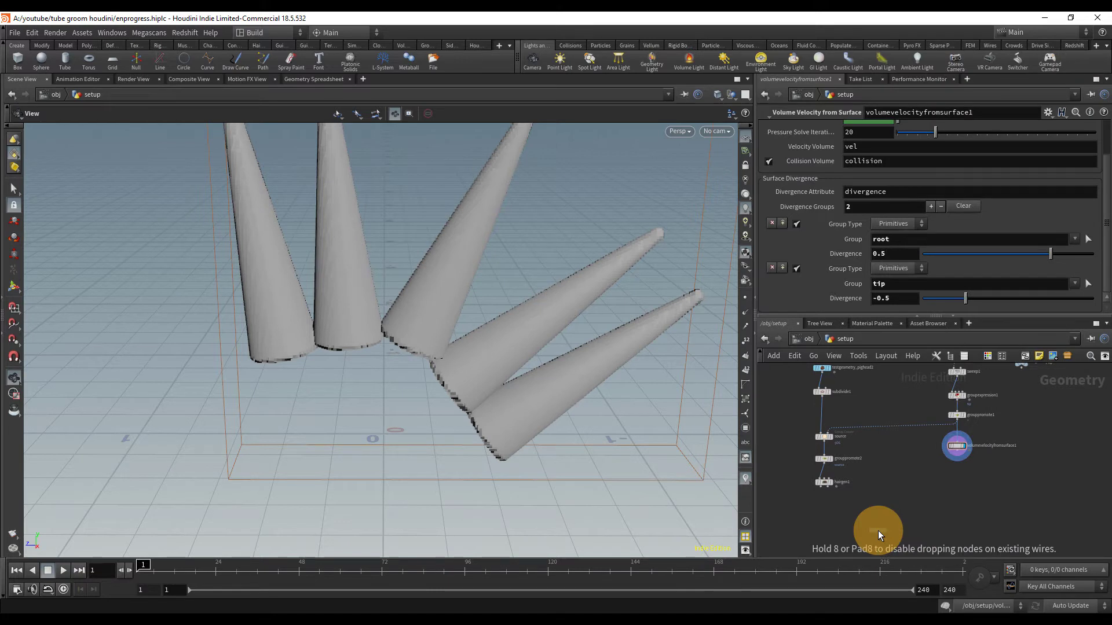
click(877, 516)
scroll(857, 519, up, 5)
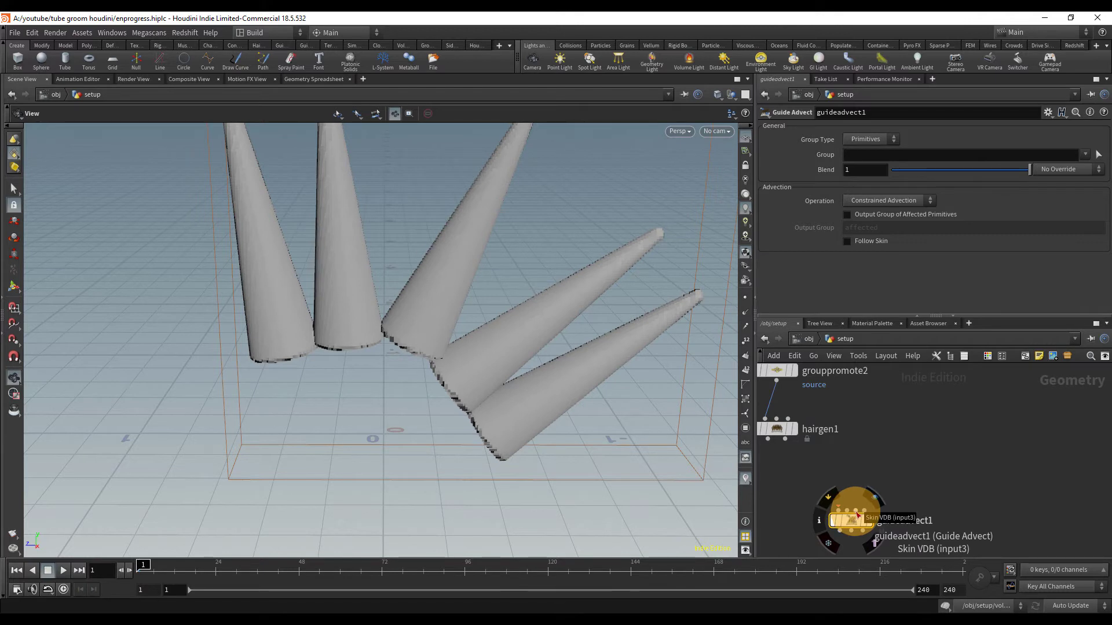
Add a VDB from Polygons node between the hair generation branch and the velocity volume branch
scroll(907, 444, down, 3)
middle_drag(907, 444, 944, 490)
scroll(953, 451, down, 3)
scroll(953, 451, down, 1)
key(Tab)
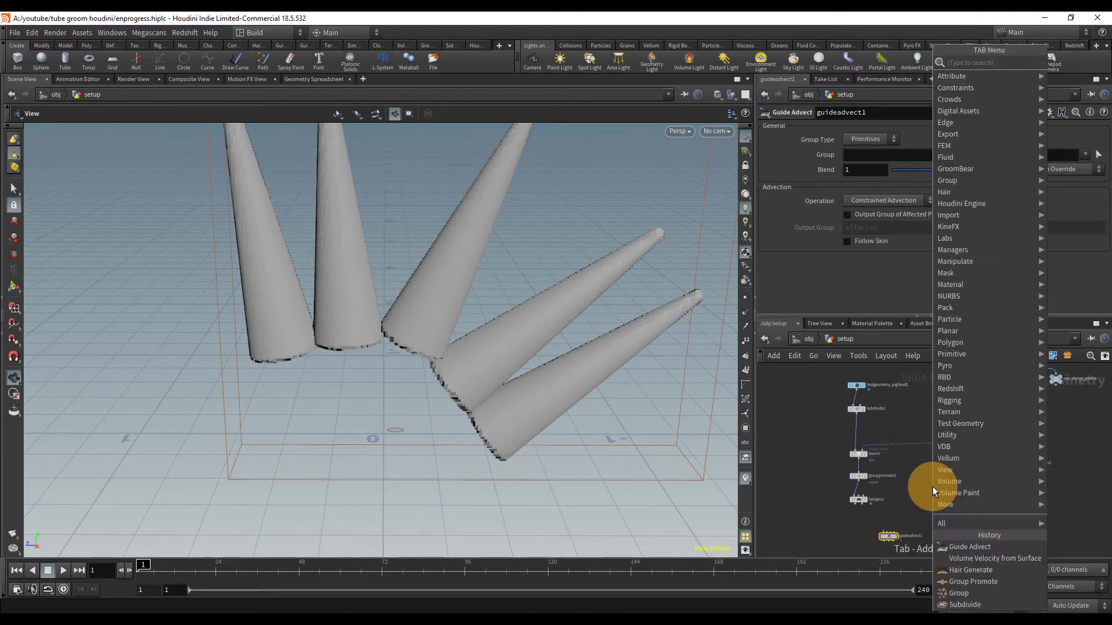
text(vdb f)
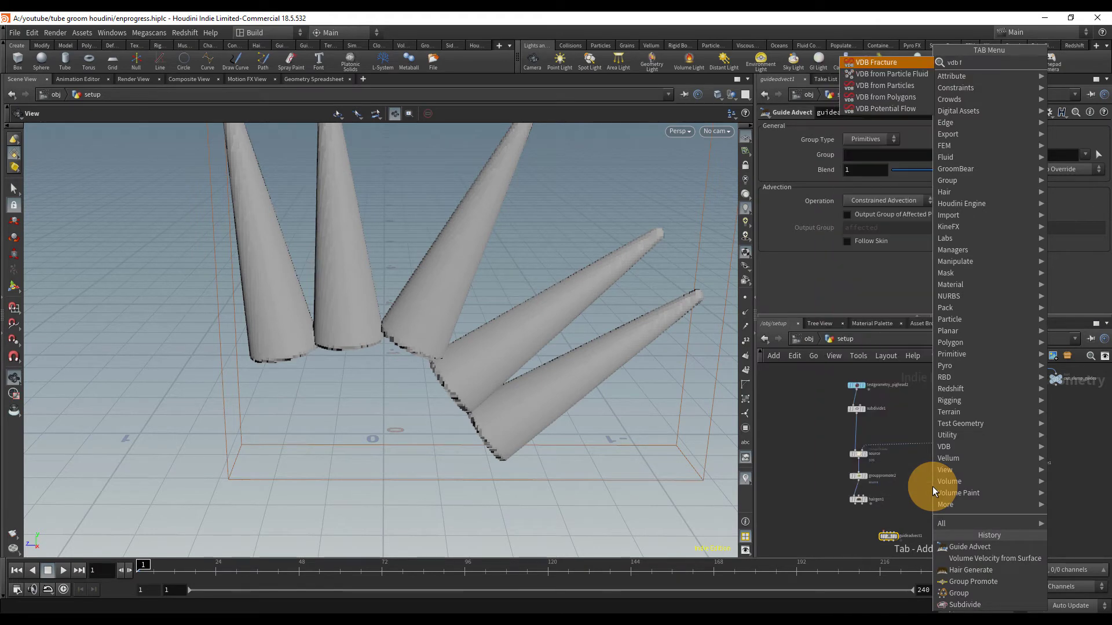
key(Down)
key(Down)
key(Down)
key(Return)
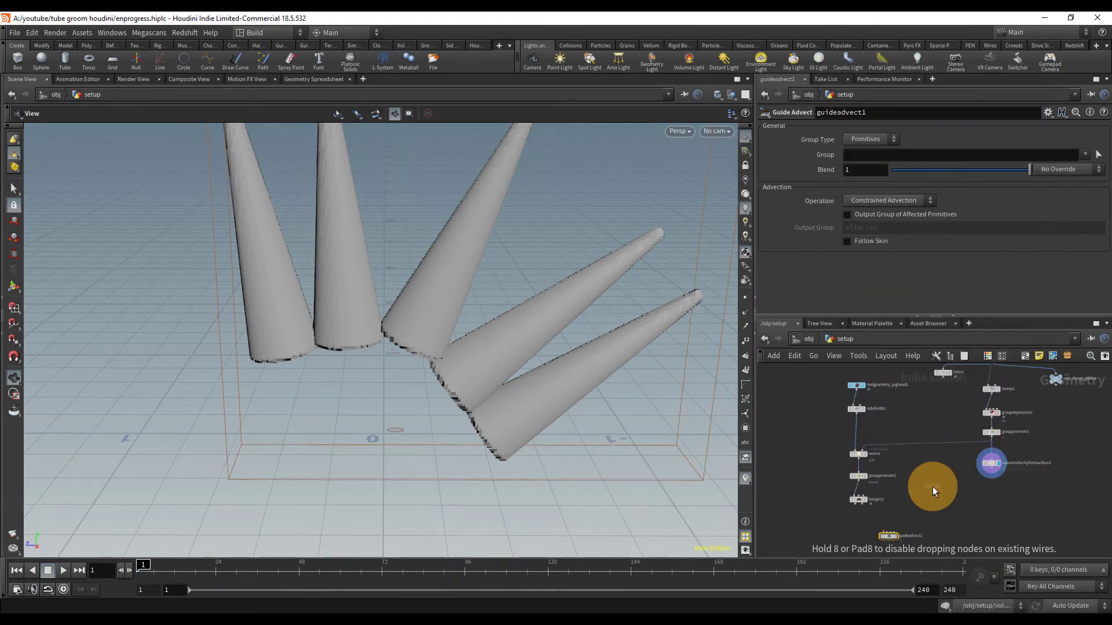
click(933, 493)
scroll(933, 494, up, 1)
Connect the subdivided pig head to the VDB from Polygons node, then display and frame the resulting volume
click(929, 476)
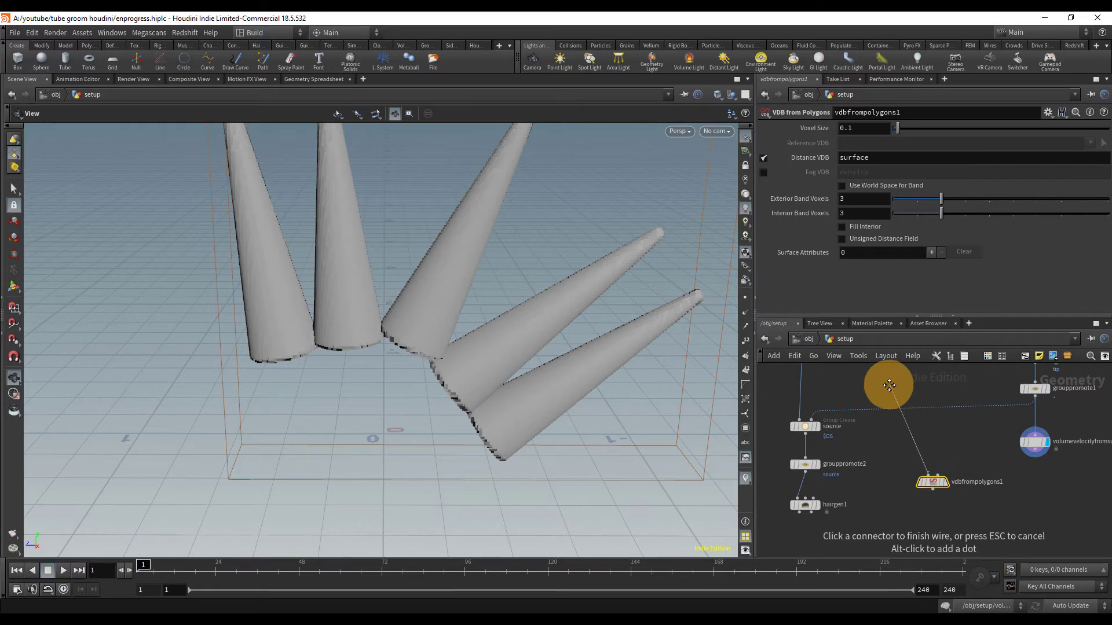
middle_drag(888, 385, 927, 366)
click(809, 408)
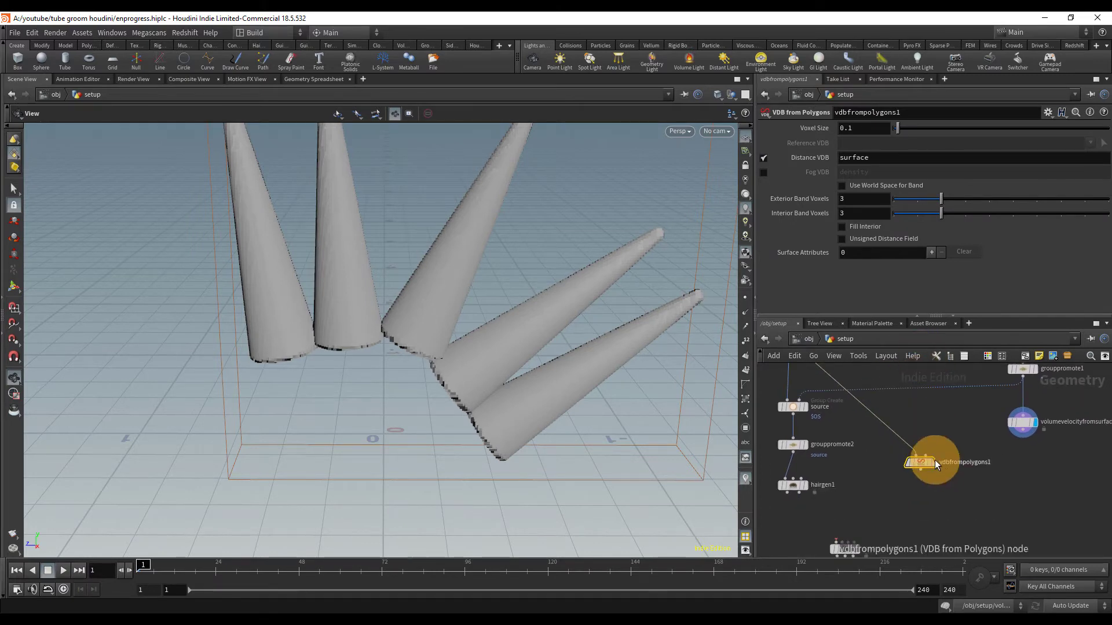
click(934, 461)
key(f)
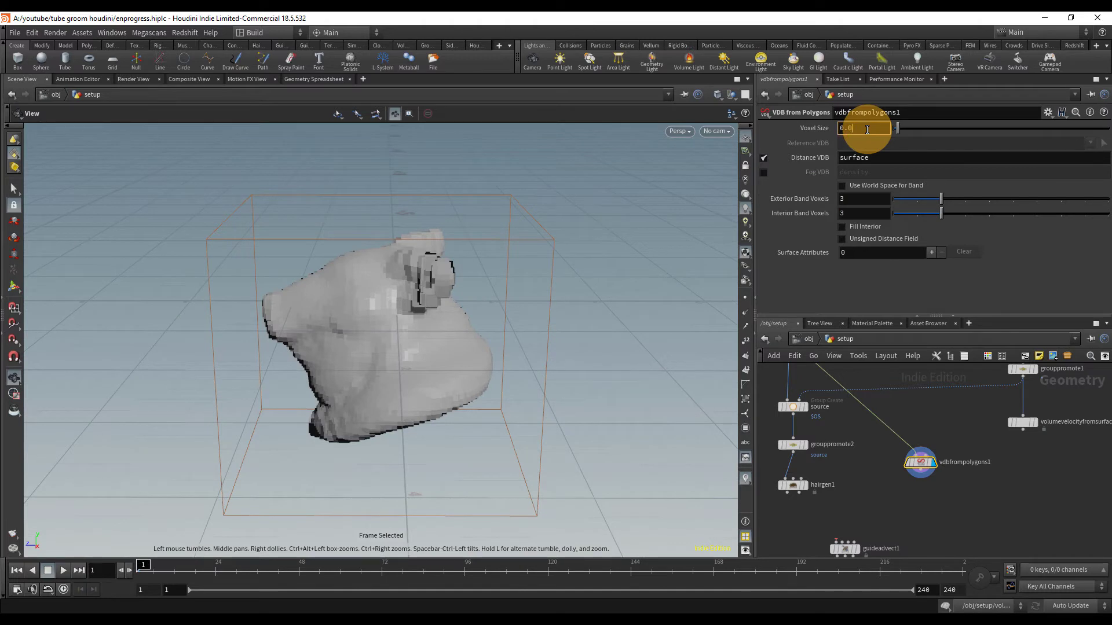
Set the pig head VDB's voxel size to 0.02, enable Fill Interior and set Exterior Band Voxels to 10
key(Return)
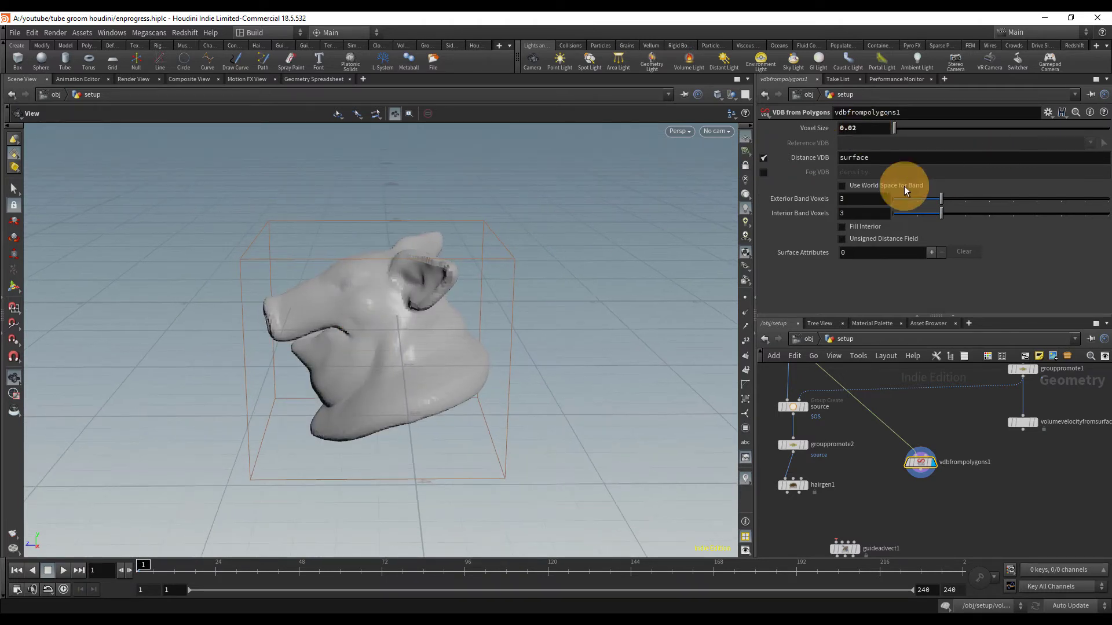
click(868, 224)
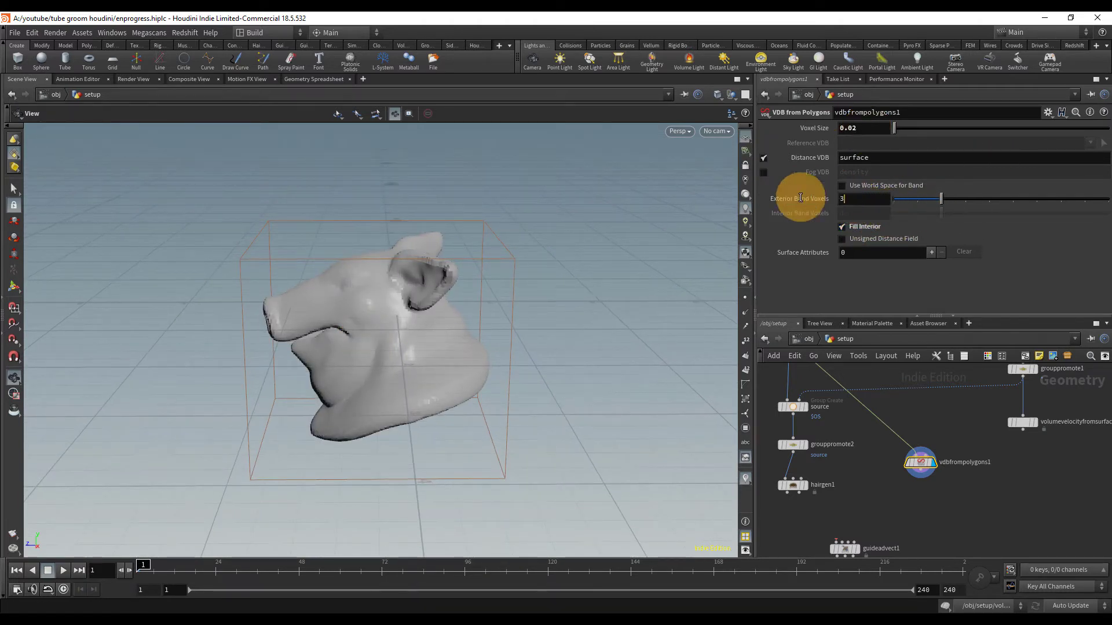
text(10)
key(Return)
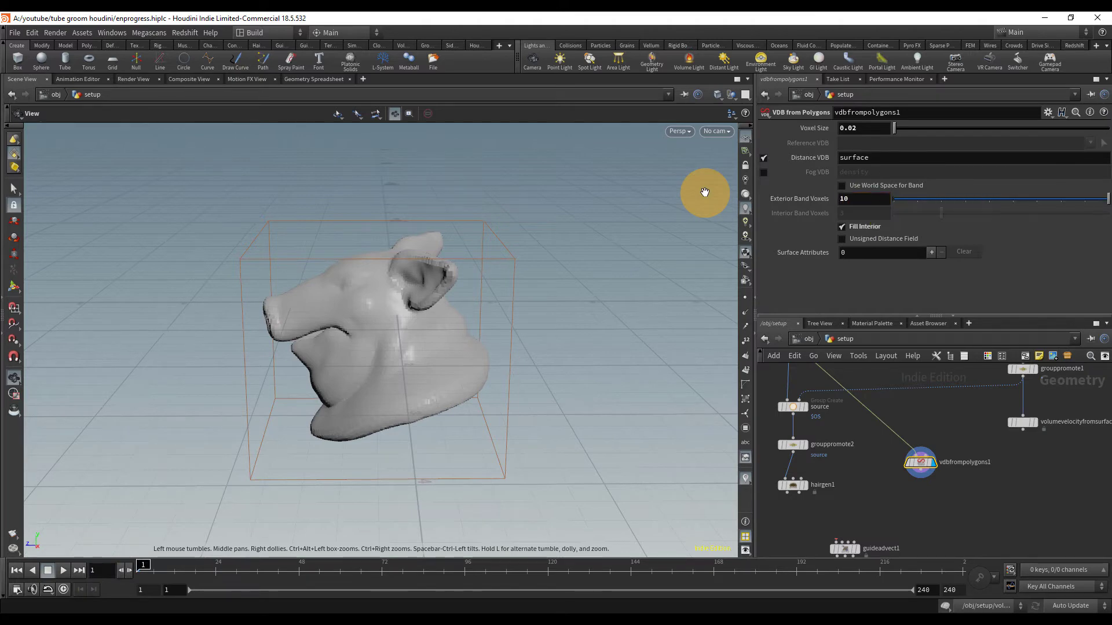
scroll(365, 261, up, 3)
drag(364, 261, 464, 426)
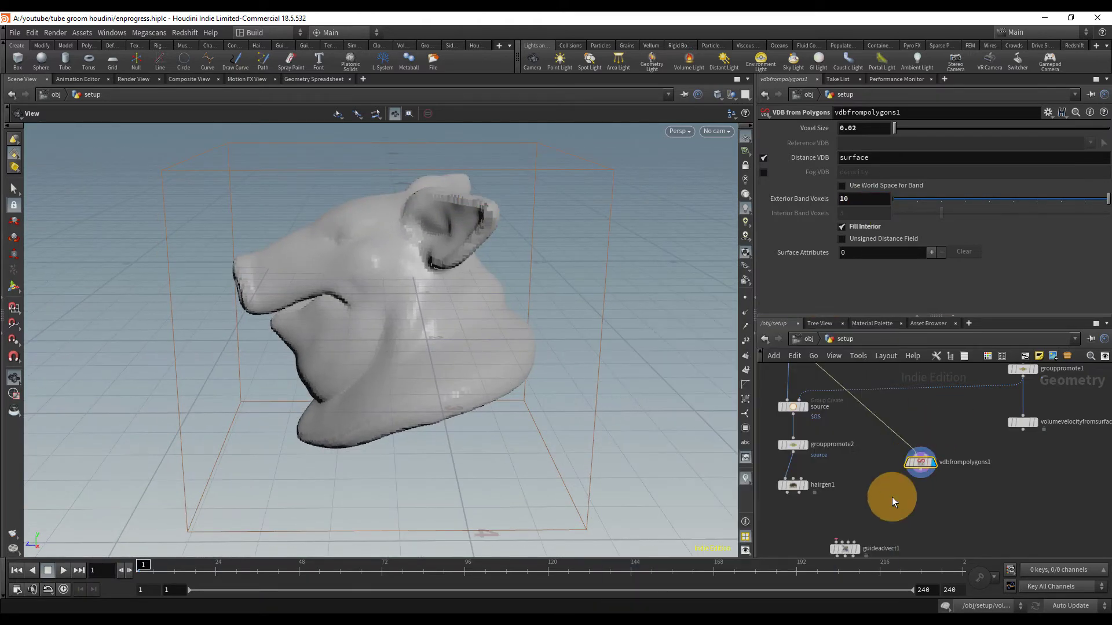
Wire hairgen1's hair curves into guideadvect1's first input, its second output into Skin, and vdbfrompolygons1 into Skin VDB
middle_drag(935, 525, 944, 470)
drag(859, 497, 883, 525)
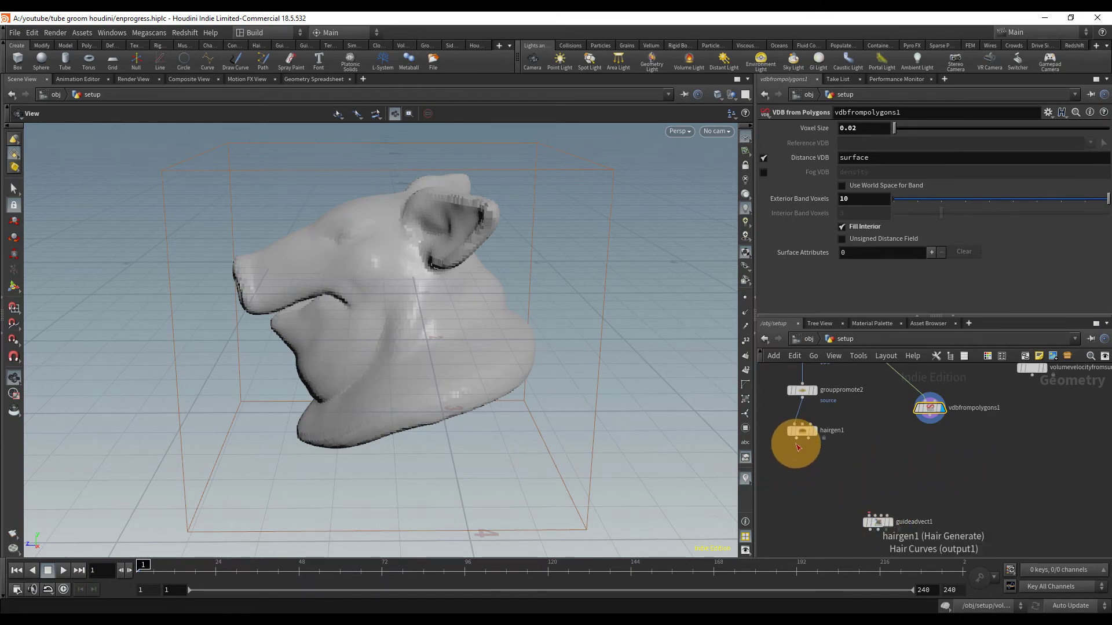
drag(797, 439, 876, 520)
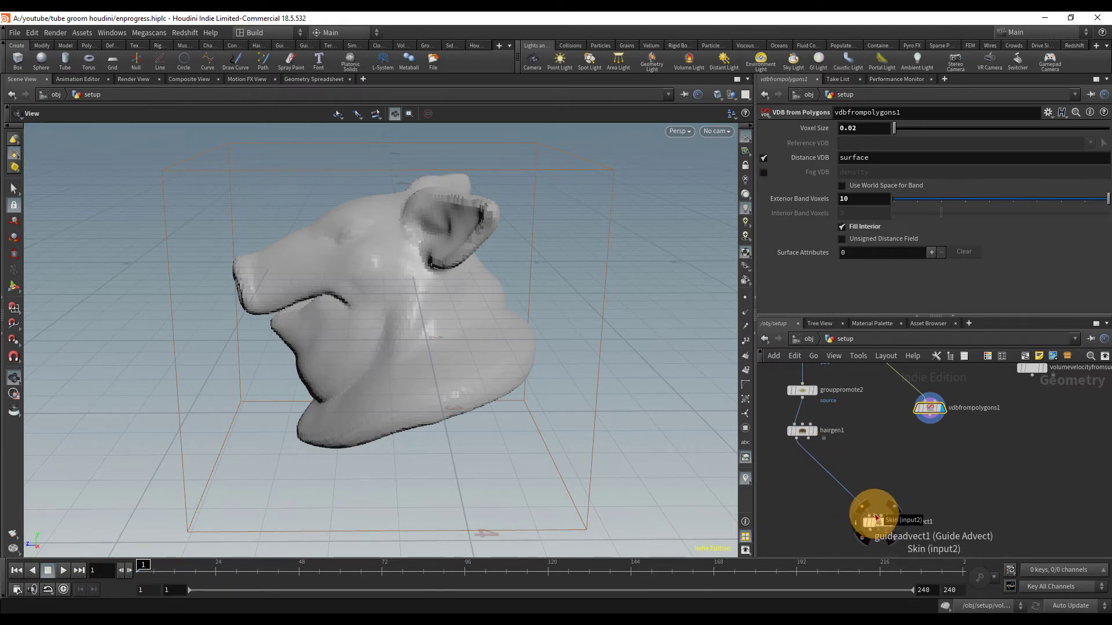
drag(875, 517, 808, 439)
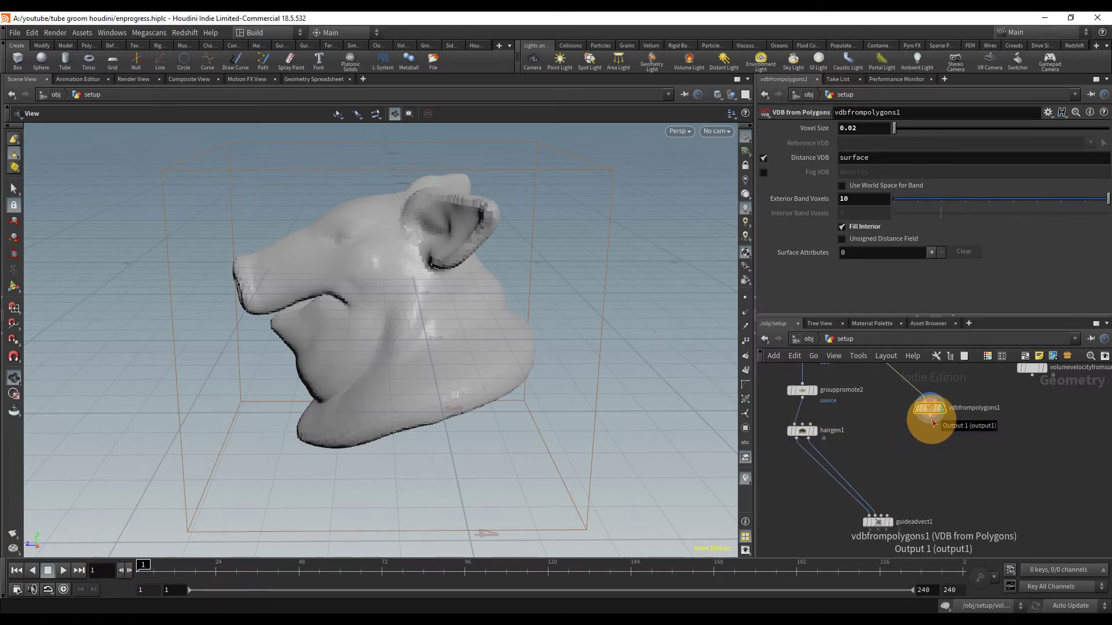
drag(930, 422, 880, 508)
middle_drag(974, 470, 903, 477)
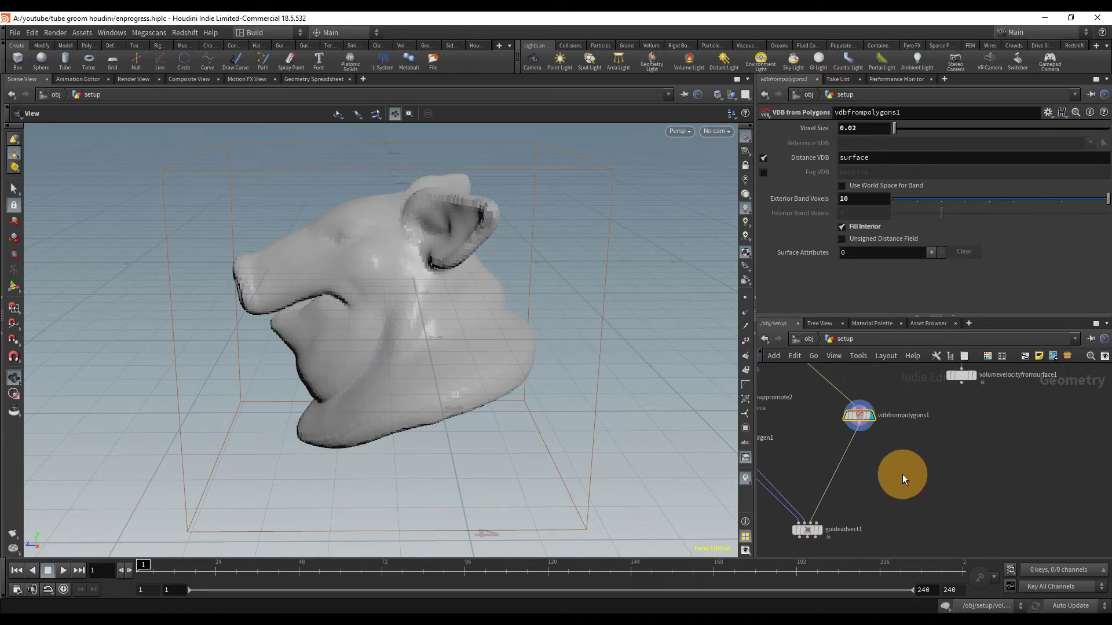
Wire volumevelocityfromsurface1 into guideadvect1's Velocity & Collision VDB input and display the advected hairs
drag(863, 421, 838, 427)
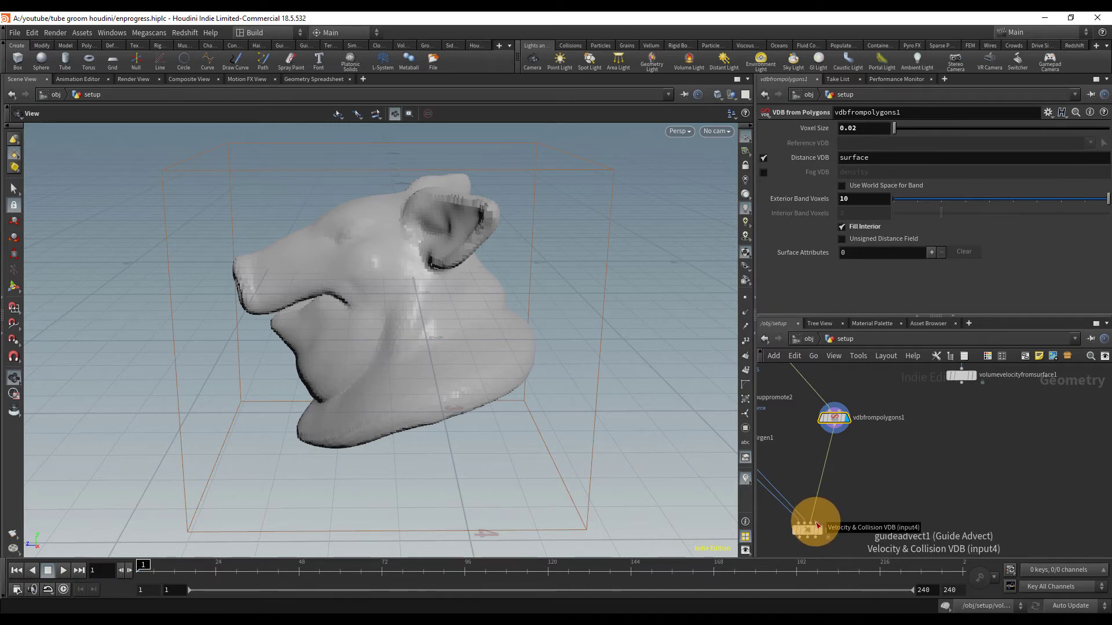
drag(816, 523, 965, 394)
scroll(1005, 454, down, 3)
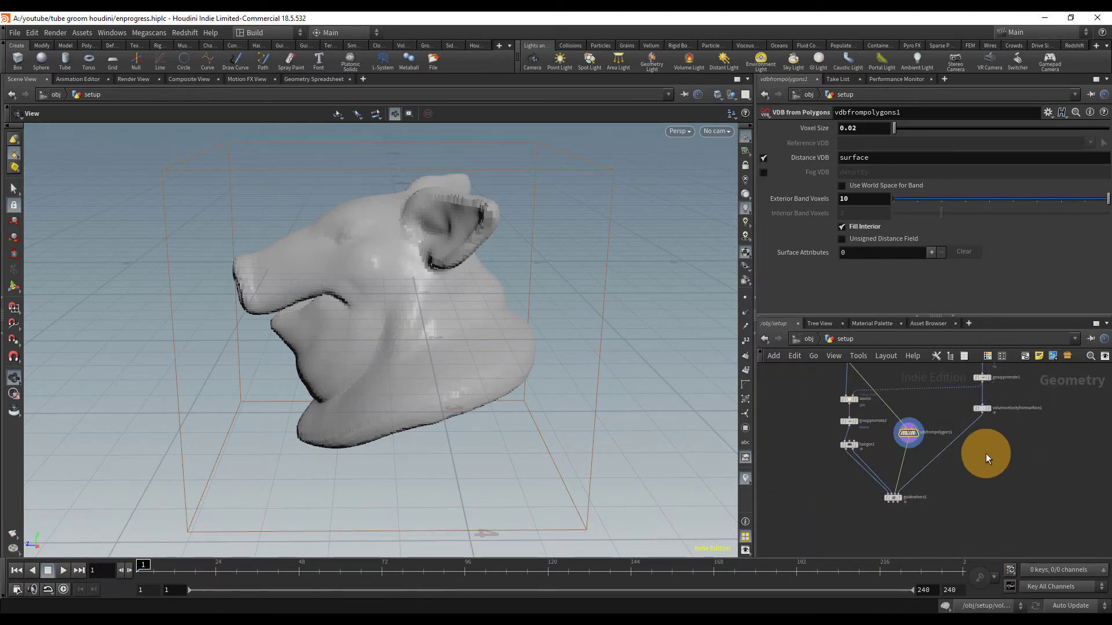
click(901, 498)
scroll(921, 523, up, 2)
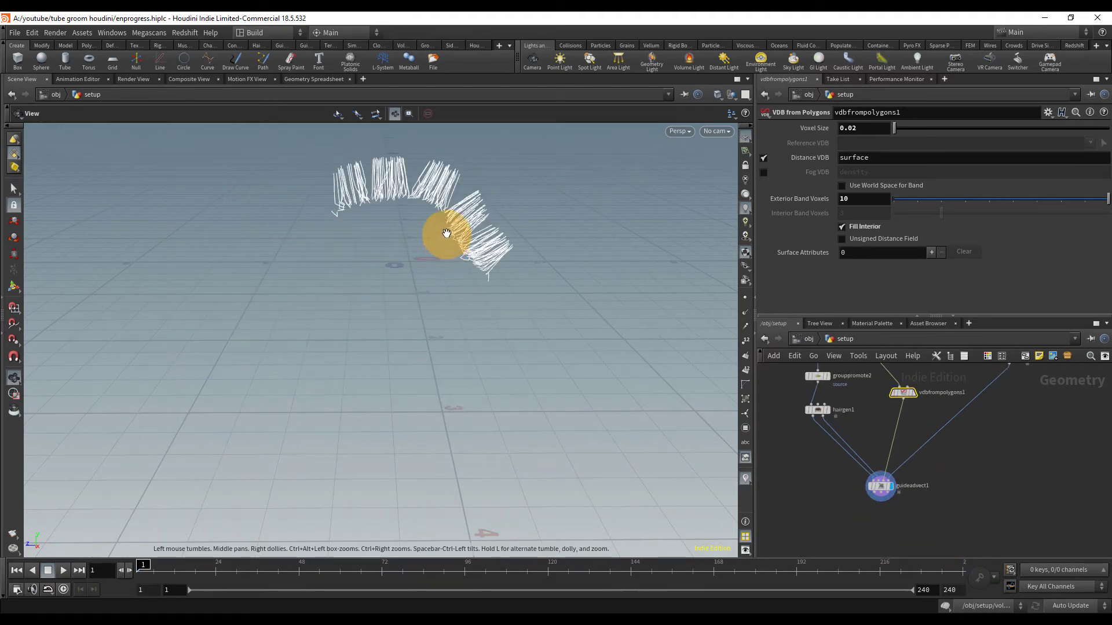
Save the scene and inspect the advected hairs from several angles
middle_drag(447, 234, 431, 325)
scroll(504, 263, up, 5)
key(ctrl+s)
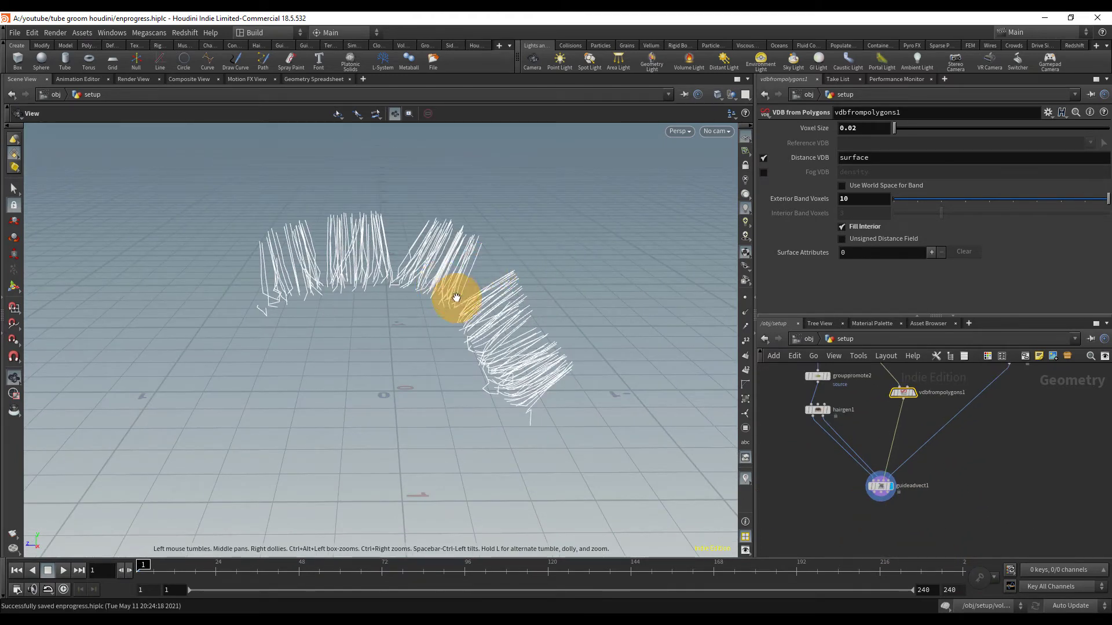
drag(521, 246, 491, 234)
scroll(487, 237, down, 4)
middle_drag(521, 188, 477, 237)
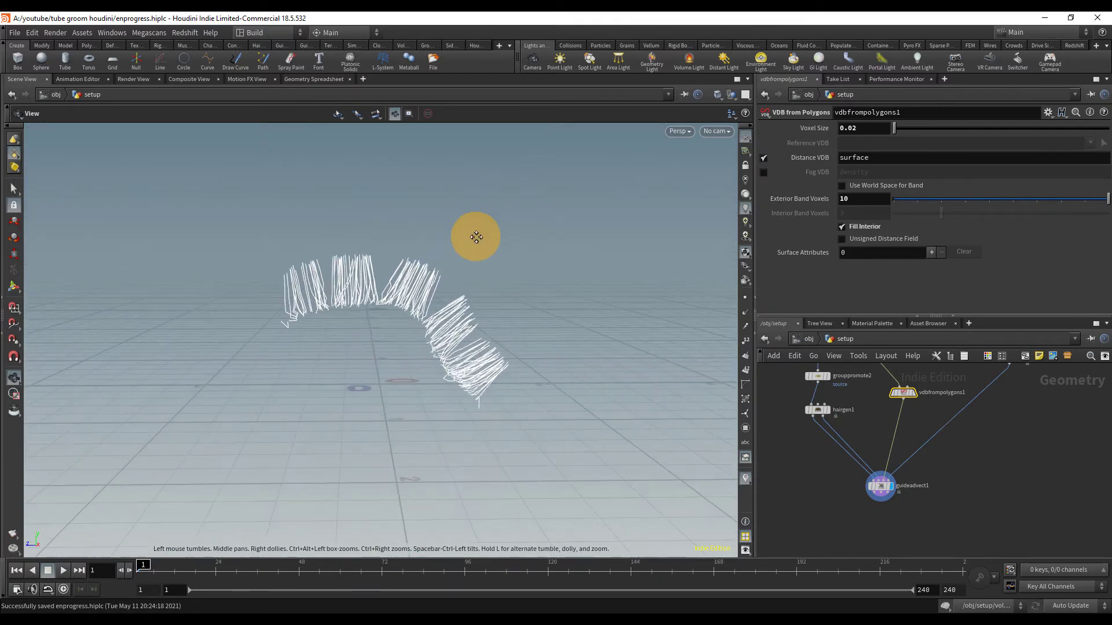
Set volumevelocityfromsurface1's Pressure Solve Iterations to 150 and save the scene
scroll(1057, 418, down, 3)
middle_drag(1037, 435, 986, 496)
scroll(938, 535, up, 3)
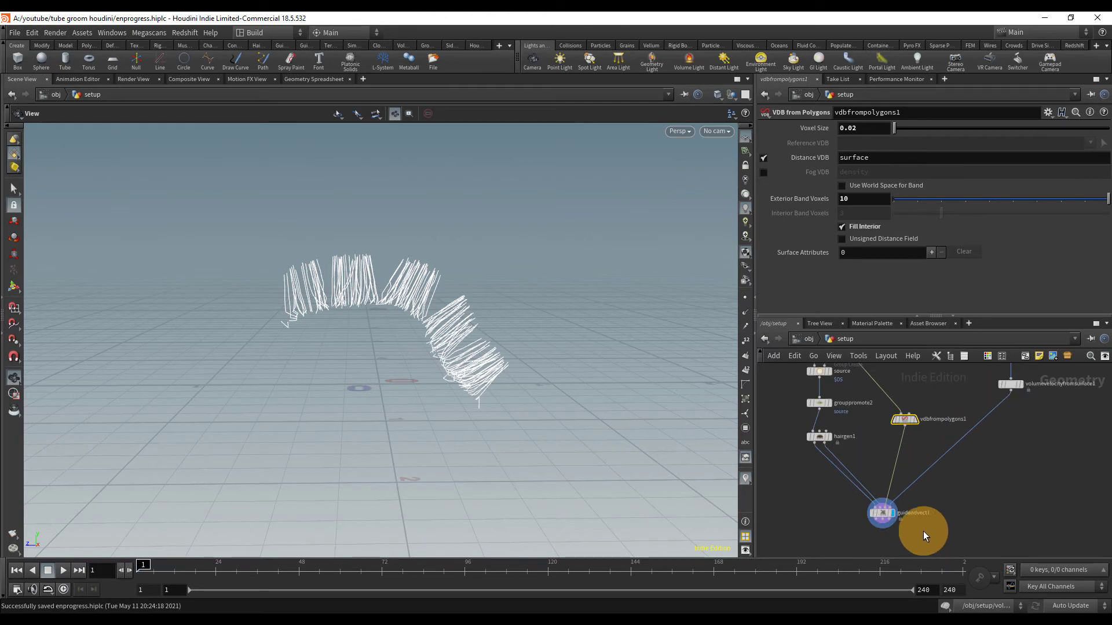
middle_drag(1020, 449, 1012, 448)
middle_drag(1019, 397, 1010, 442)
scroll(996, 427, up, 3)
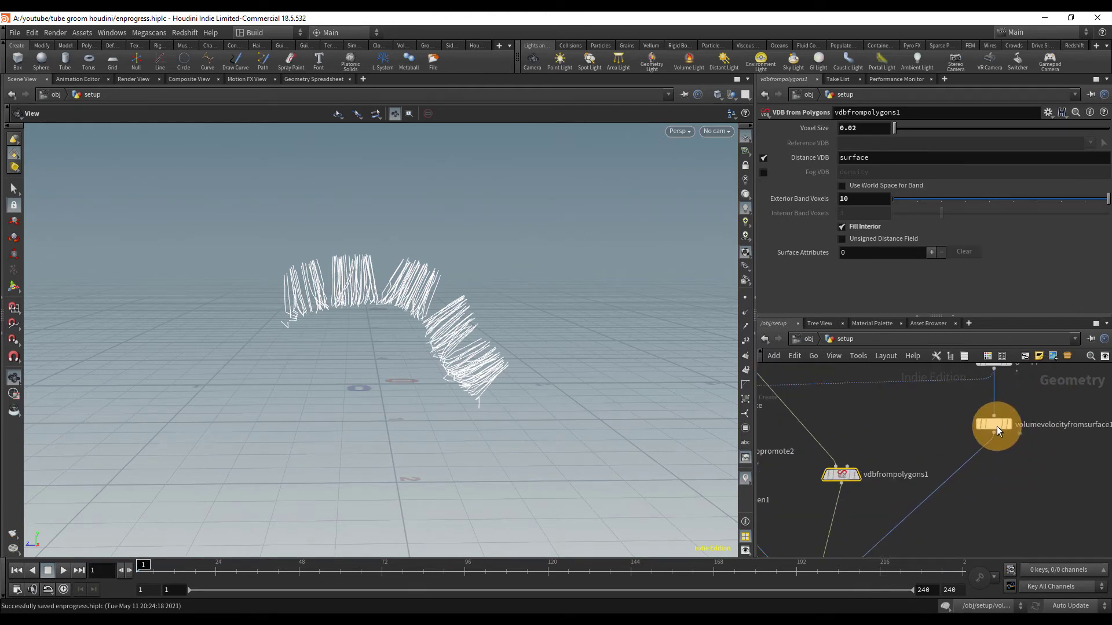
click(995, 427)
scroll(886, 174, up, 3)
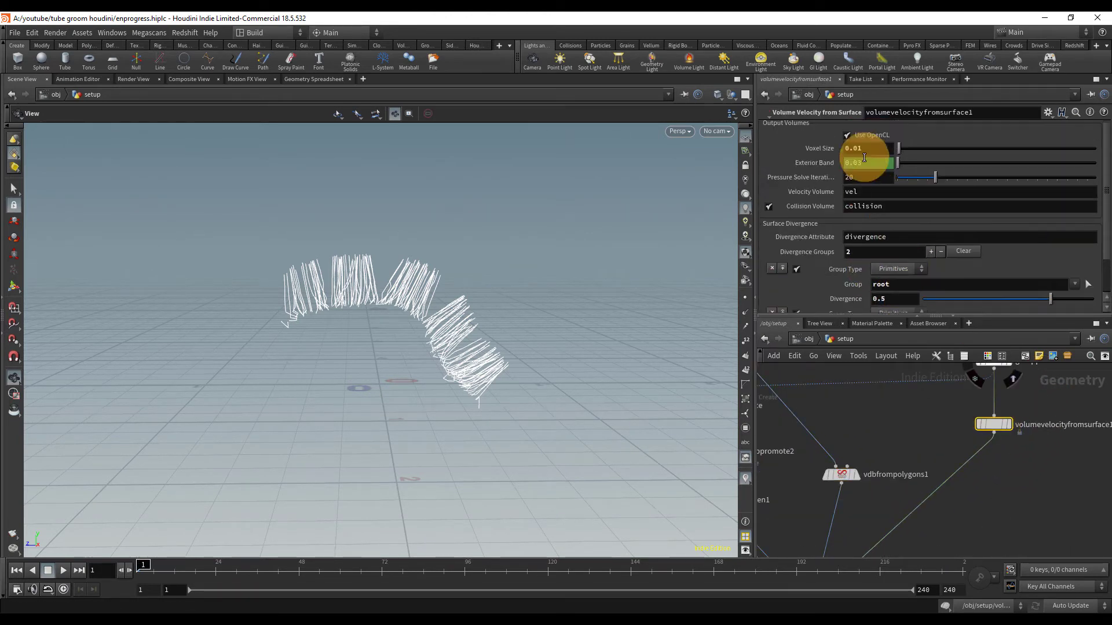
drag(861, 182, 766, 181)
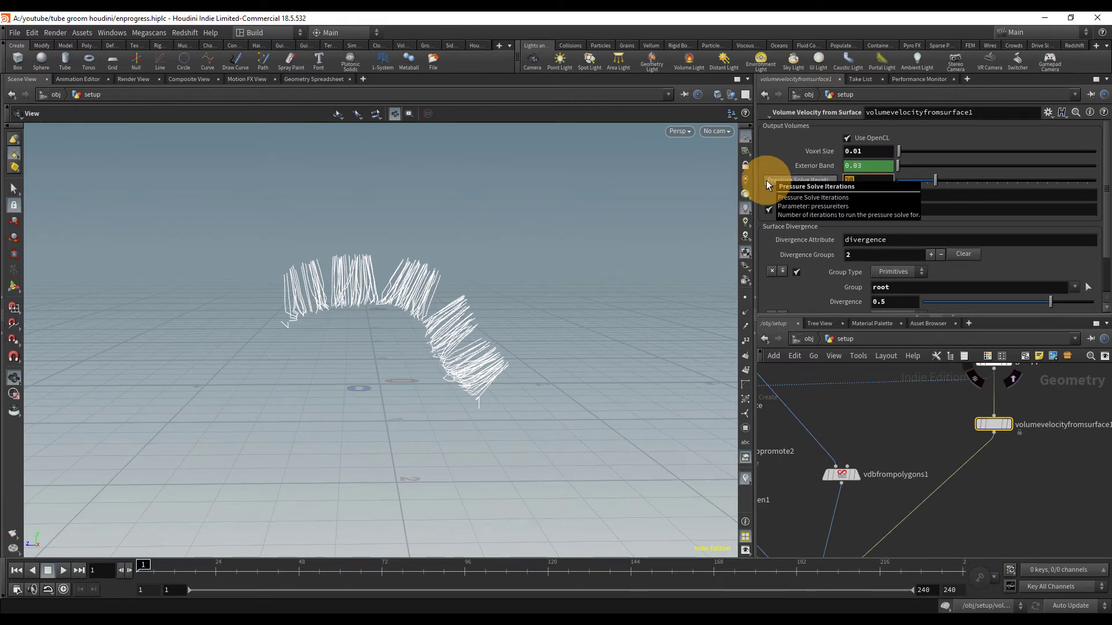
text(150)
key(Return)
drag(339, 333, 448, 291)
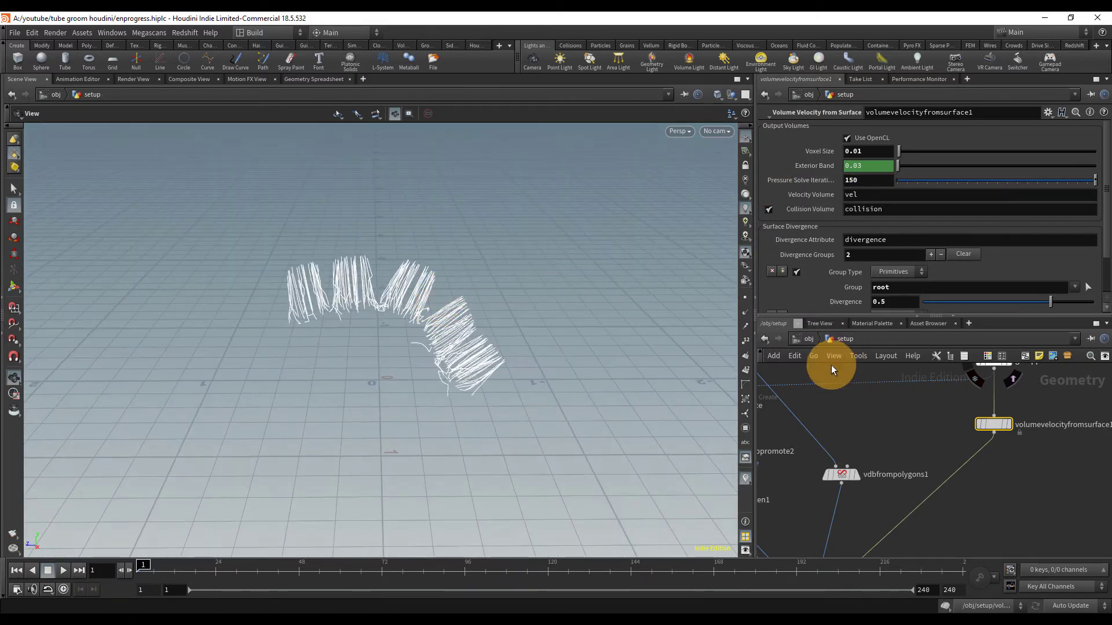
key(ctrl+s)
Disable the root and tip divergence groups and set Pressure Solve Iterations to 50
scroll(487, 270, down, 3)
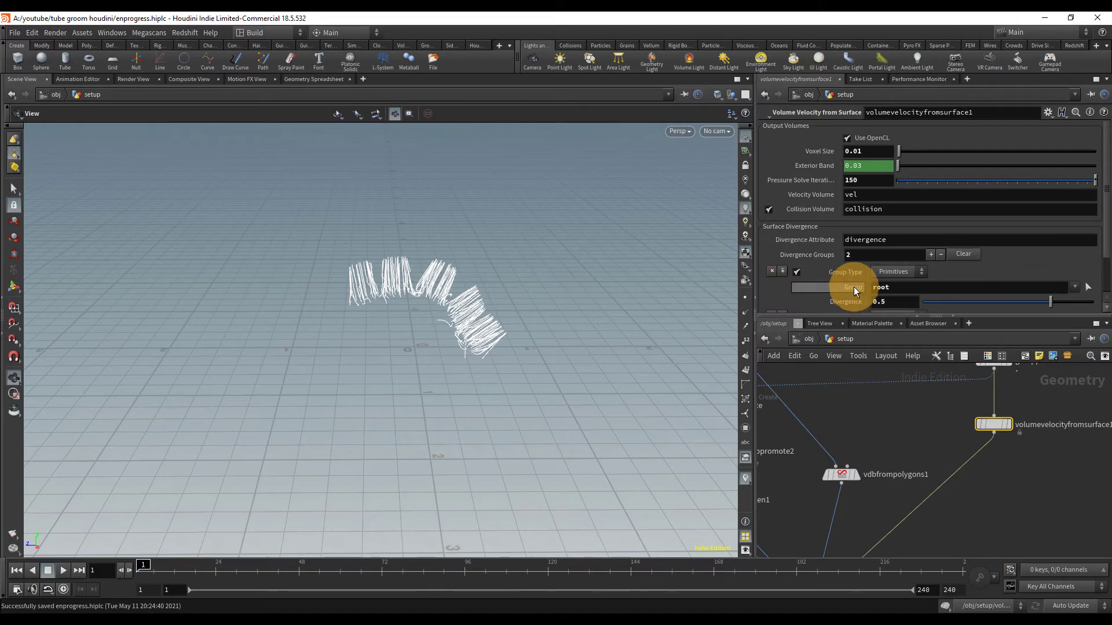
scroll(1002, 255, down, 2)
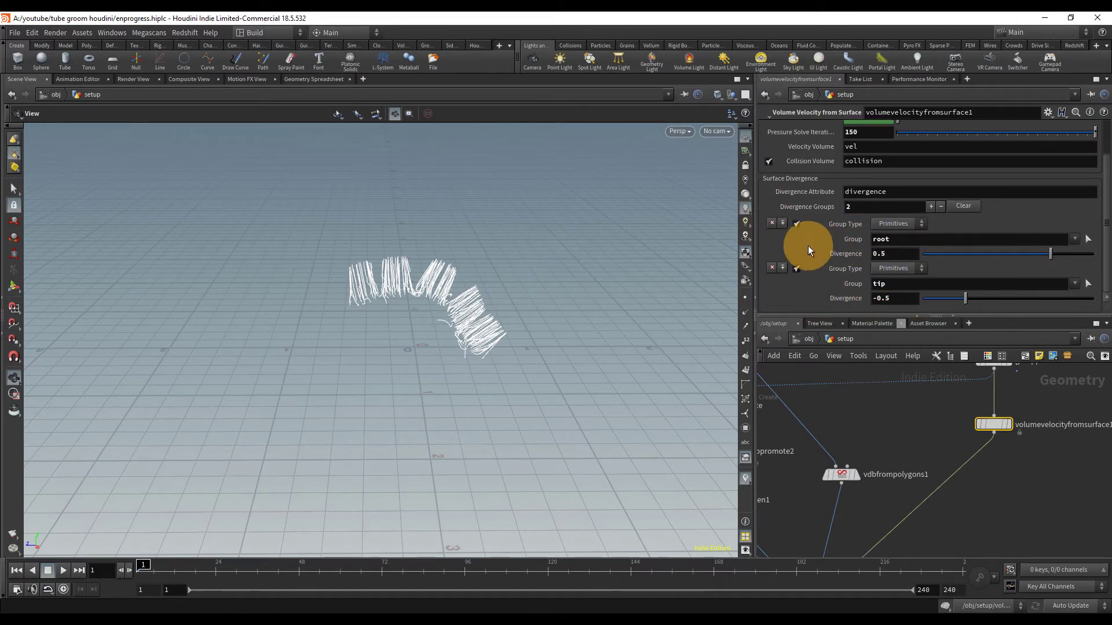
click(797, 226)
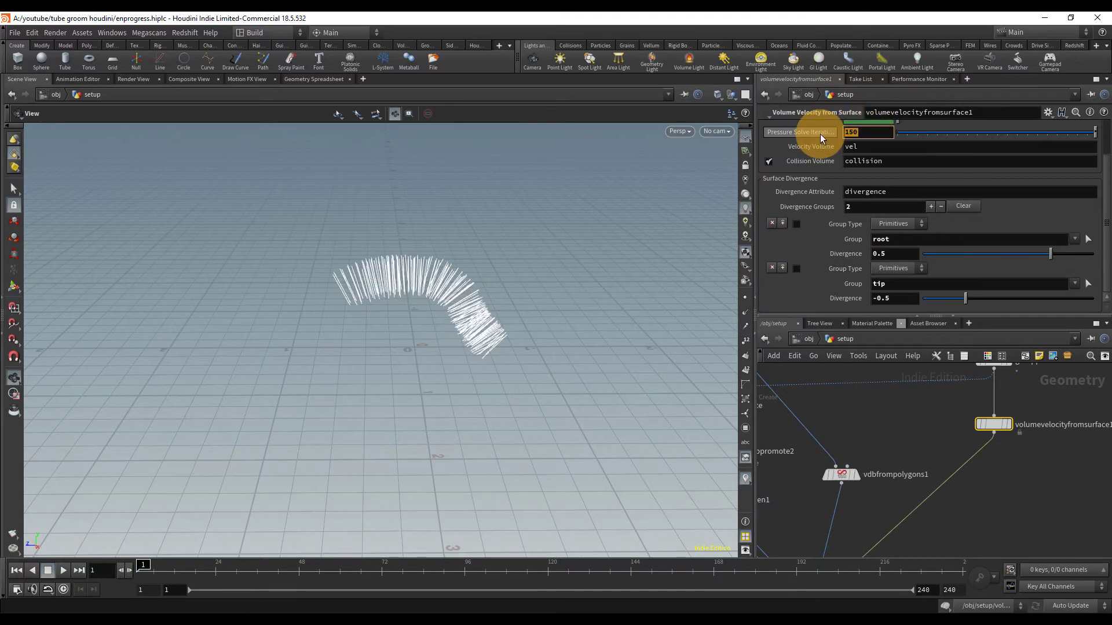
text(50)
key(Return)
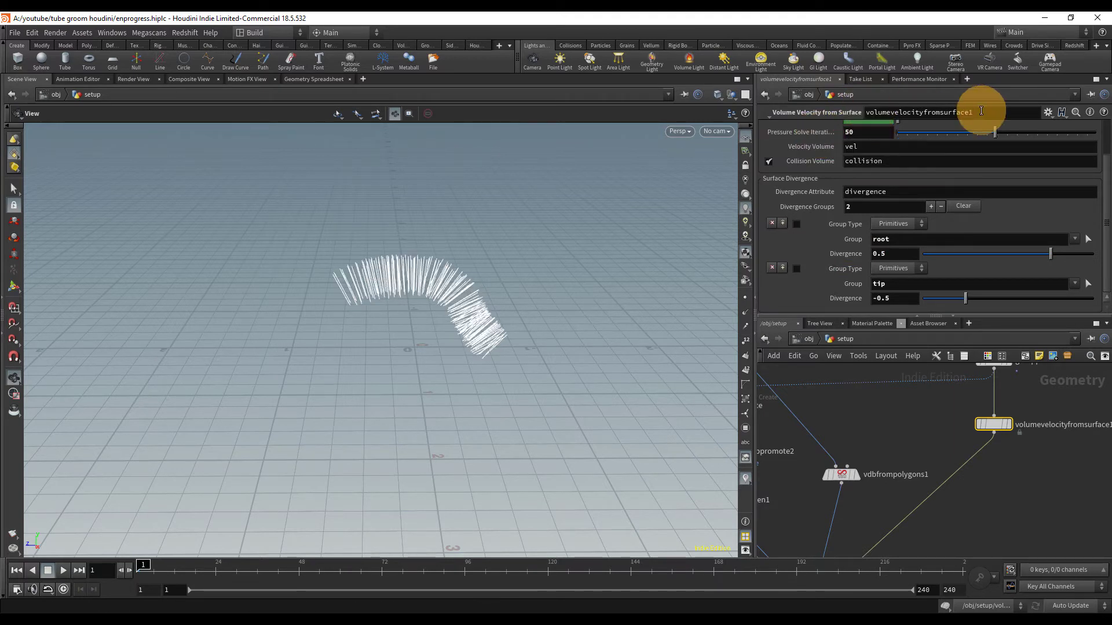
Re-enable the root divergence group and set its divergence to 0
click(797, 225)
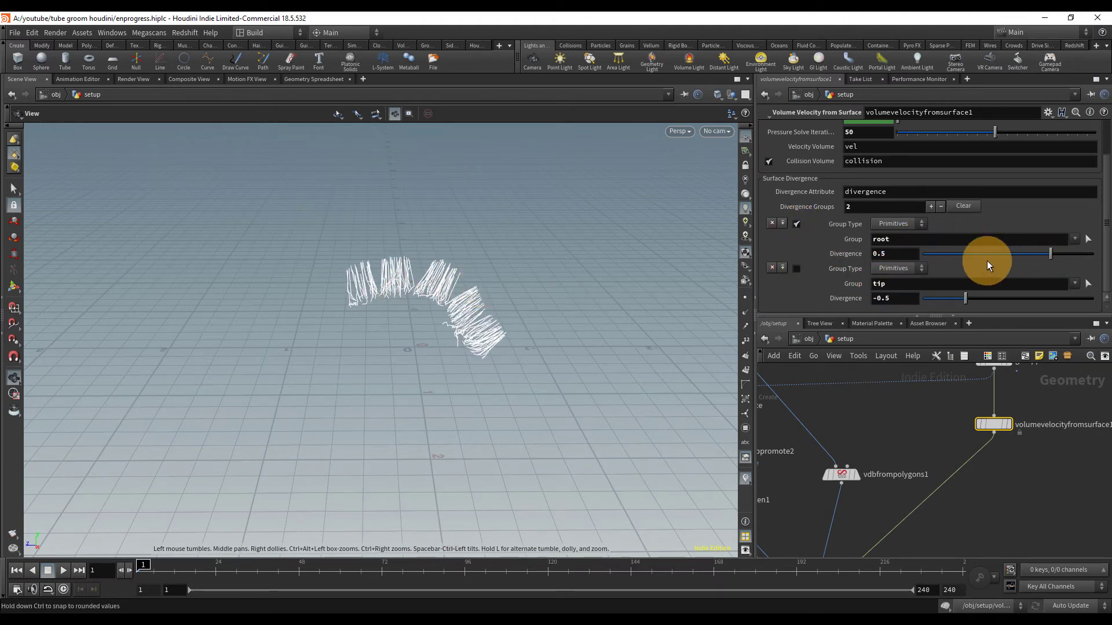
drag(895, 254, 770, 255)
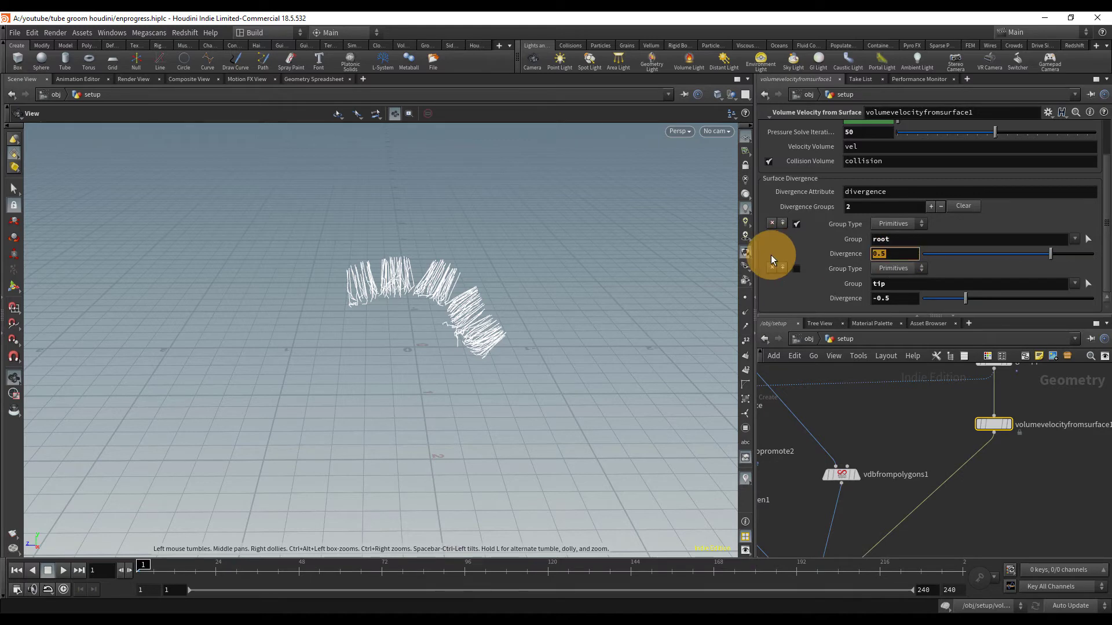
text(0)
key(Return)
drag(545, 249, 559, 203)
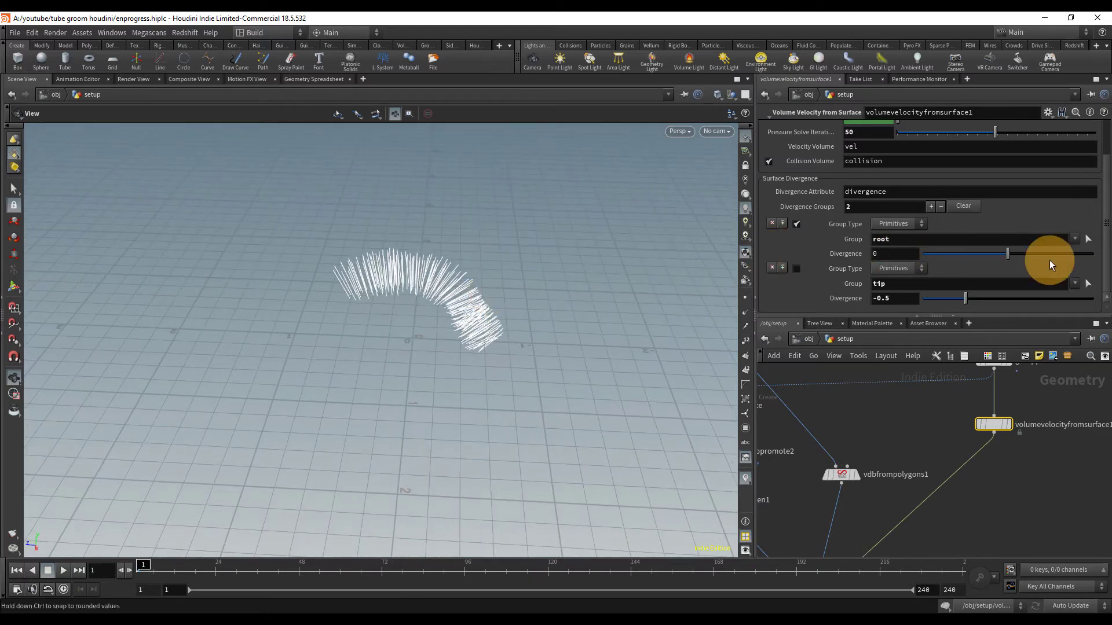
Try a root divergence of -0.381 on the hairs and restore the value to 0.5
drag(1017, 251, 985, 248)
drag(271, 318, 283, 394)
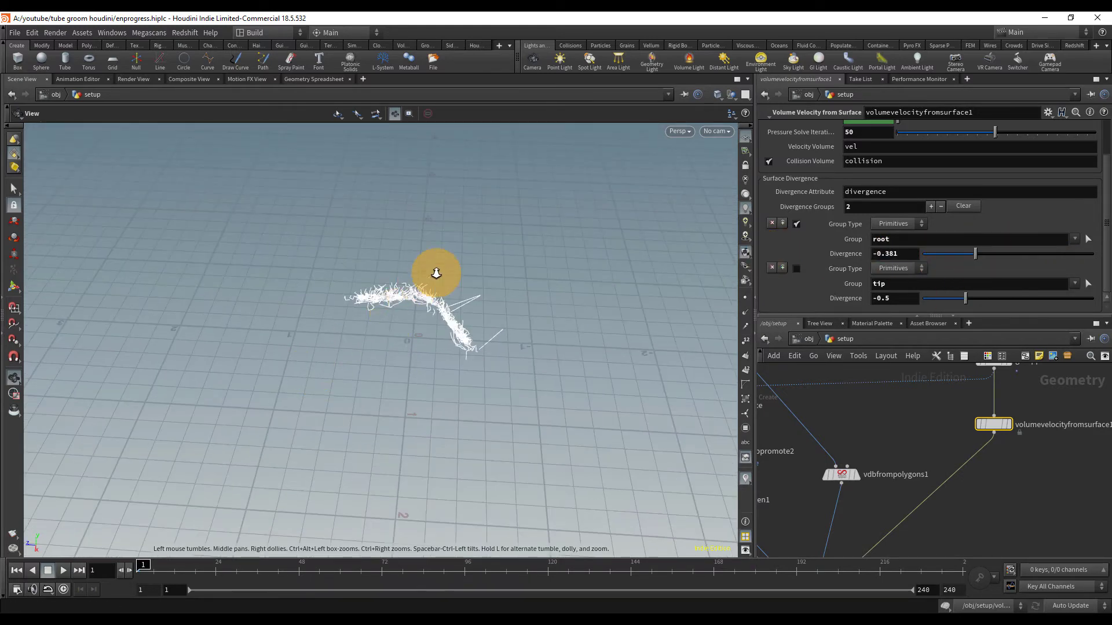
right_drag(437, 275, 650, 279)
drag(481, 342, 604, 310)
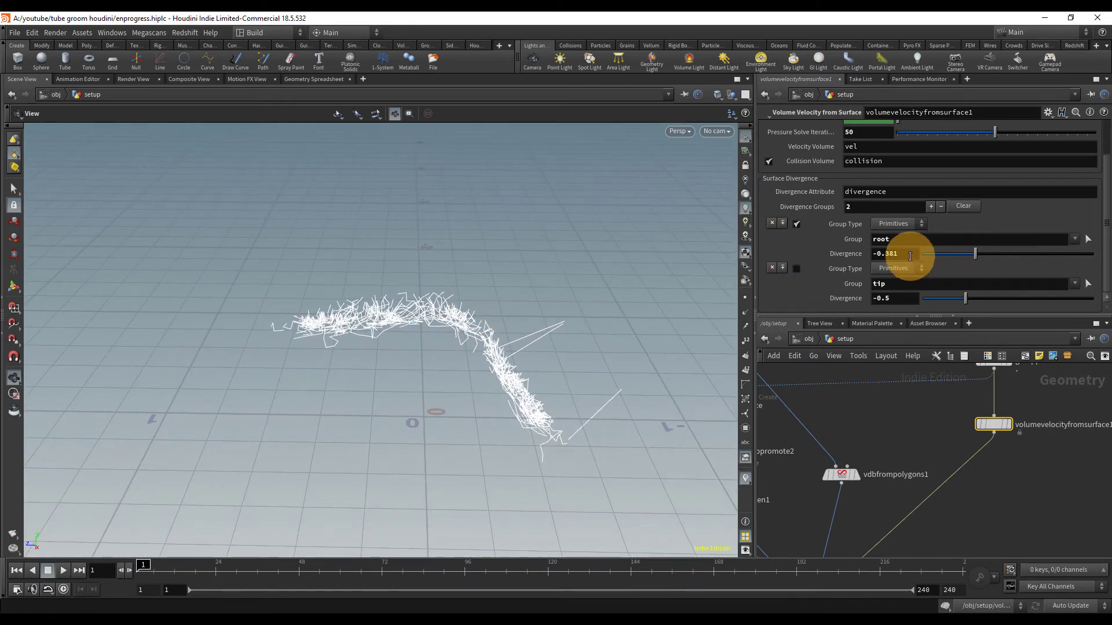
drag(904, 256, 755, 249)
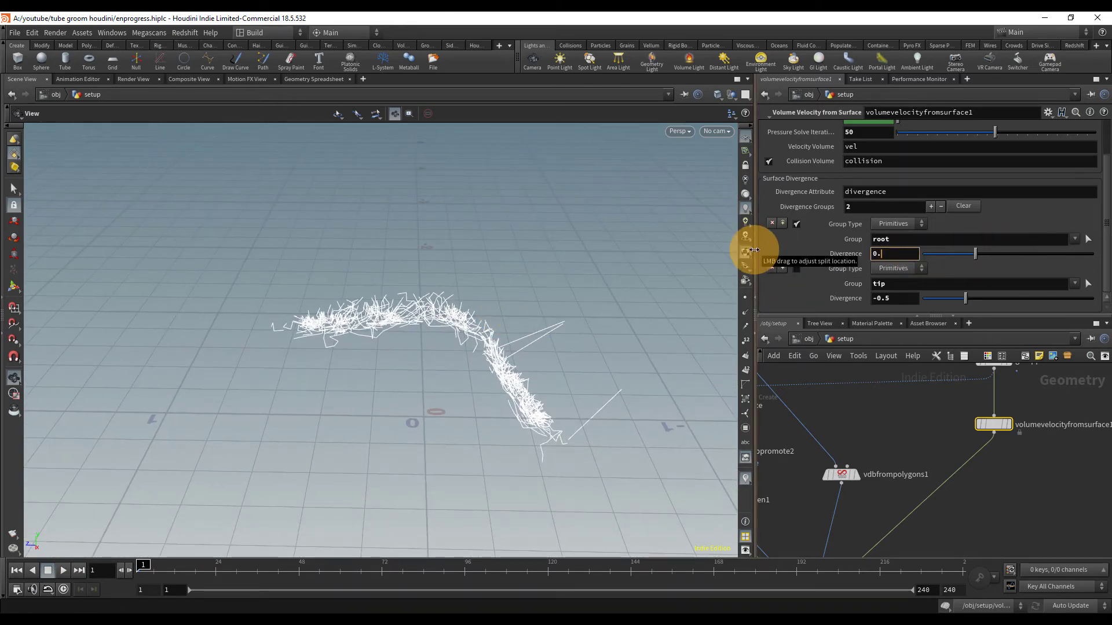
key(Return)
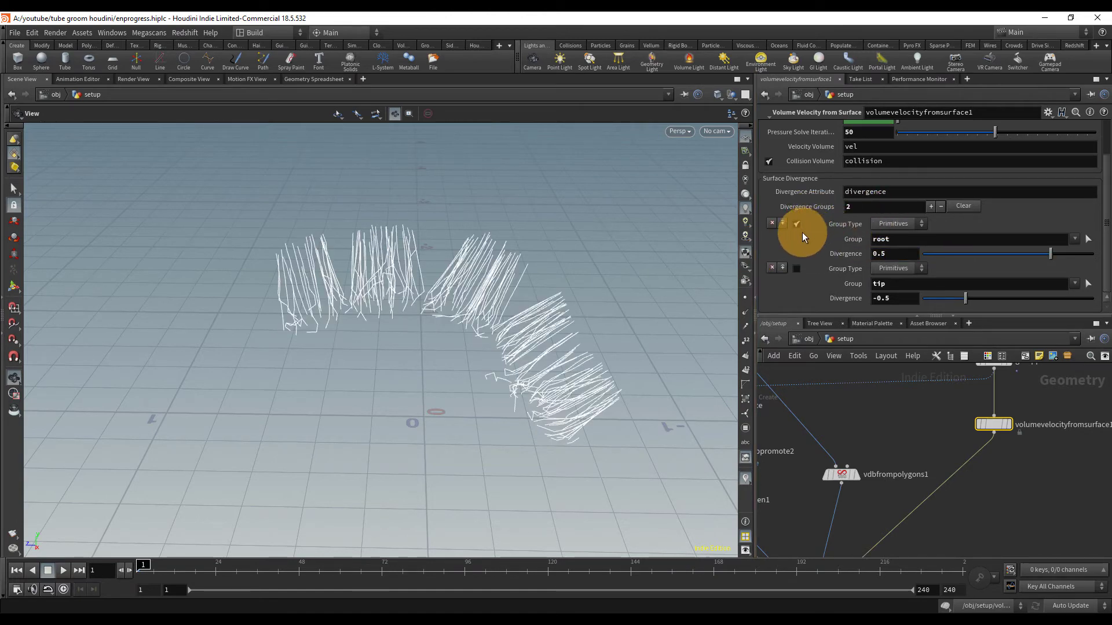
Disable the root divergence group, enable the tip group and try a tip divergence of 0.5
click(797, 224)
click(797, 268)
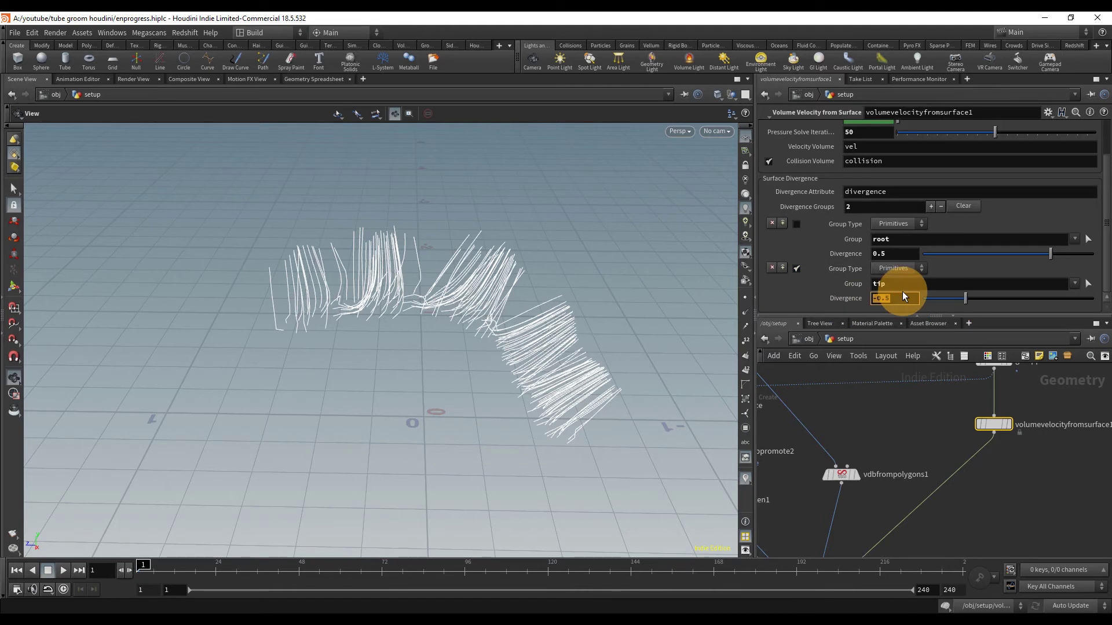
text(0.5)
key(Return)
Set the tip divergence to -0.5 and re-enable the root divergence group
drag(897, 297, 771, 284)
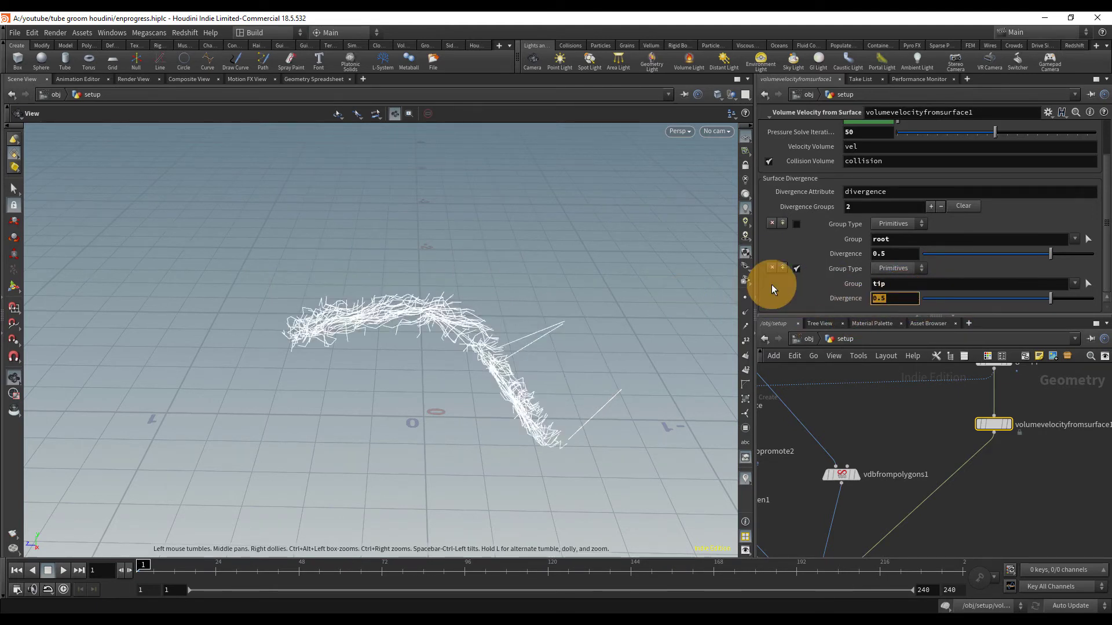
text(-0.5)
key(Return)
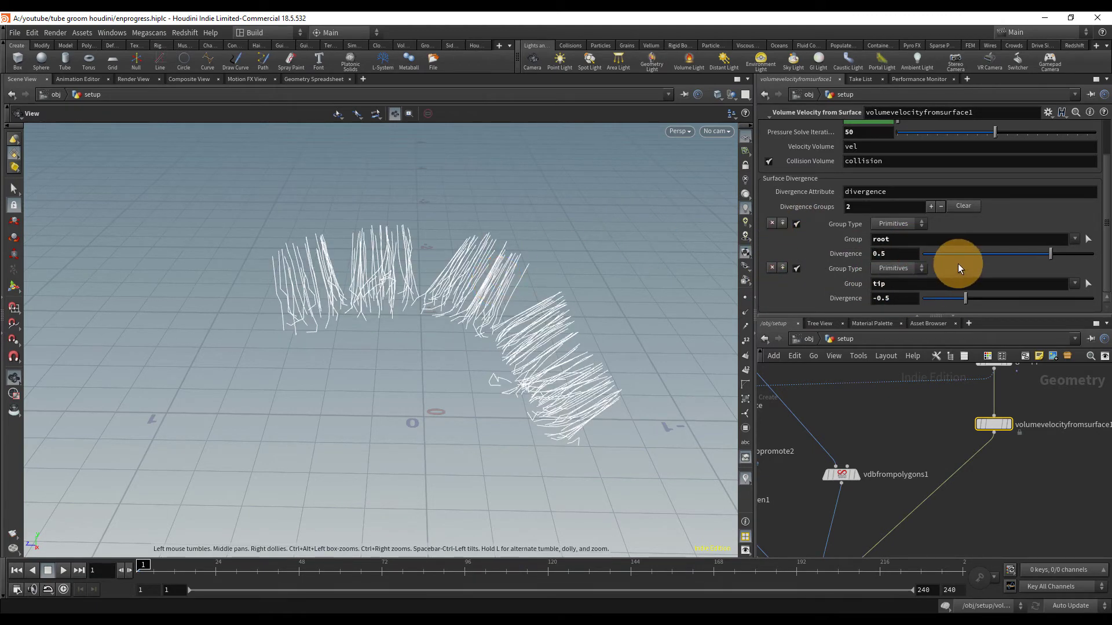
Save the scene and set guideadvect1's Operation to Fill Collision Field
scroll(945, 423, down, 4)
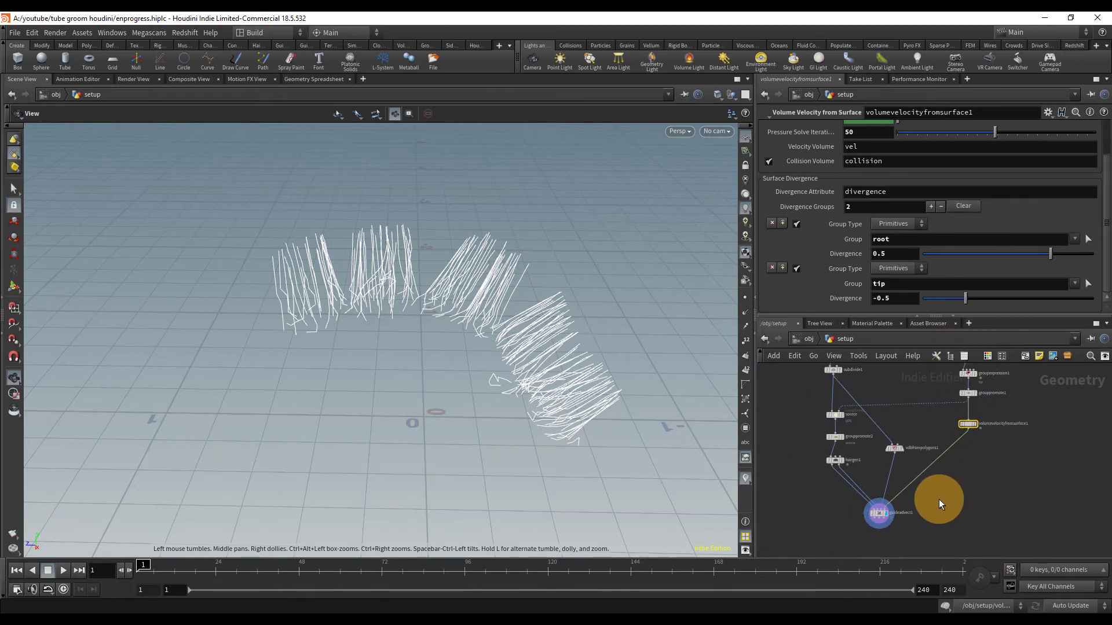
key(ctrl+s)
scroll(913, 512, up, 2)
click(862, 515)
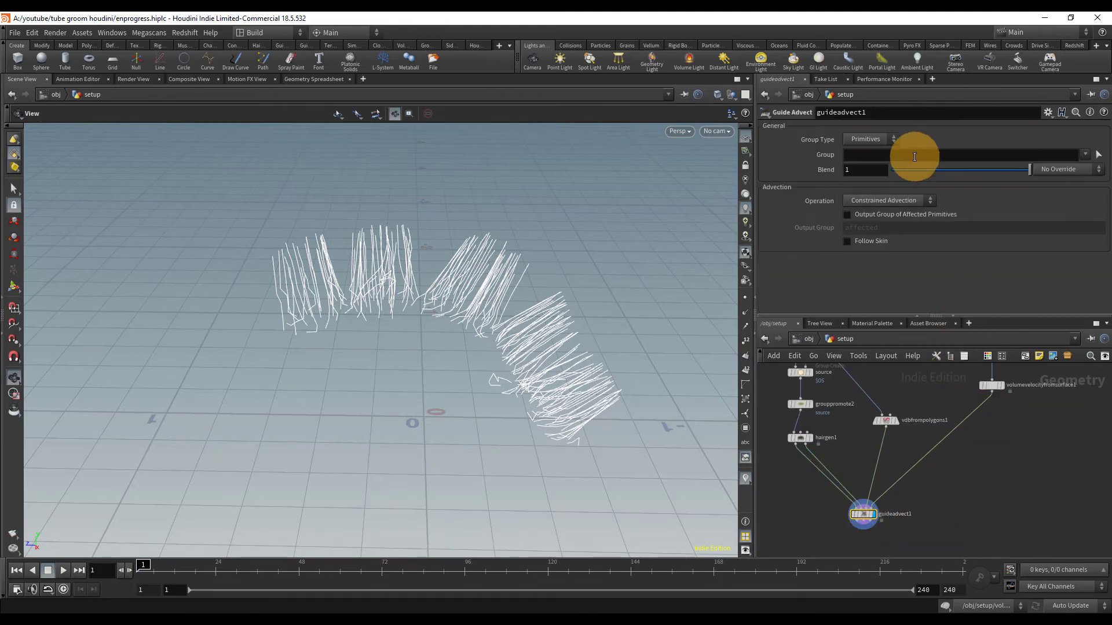
click(895, 197)
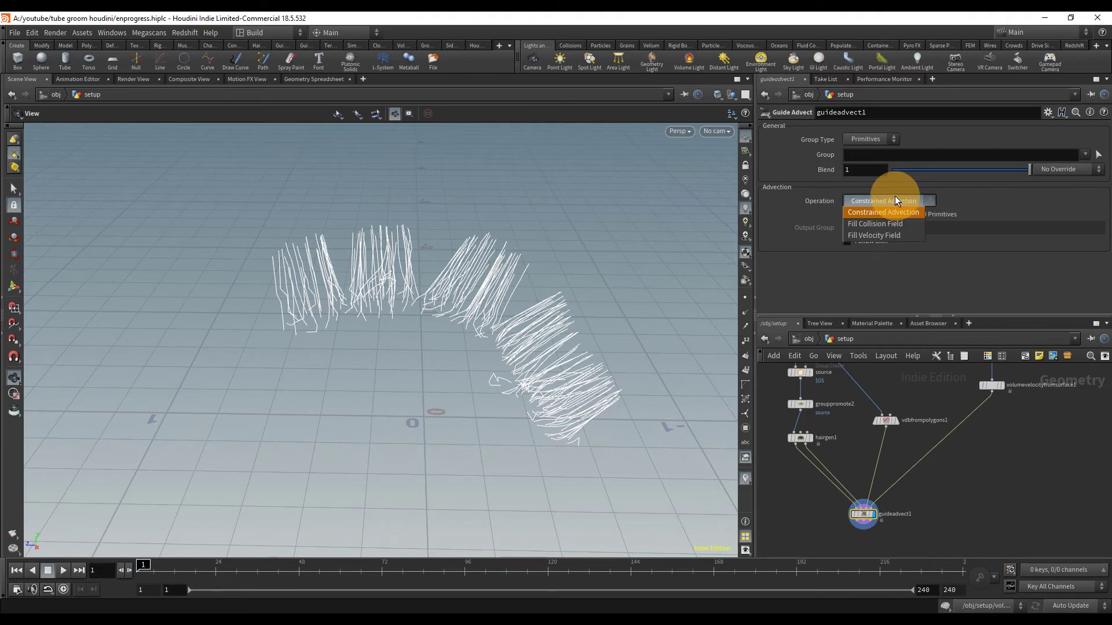
click(873, 224)
drag(489, 245, 478, 312)
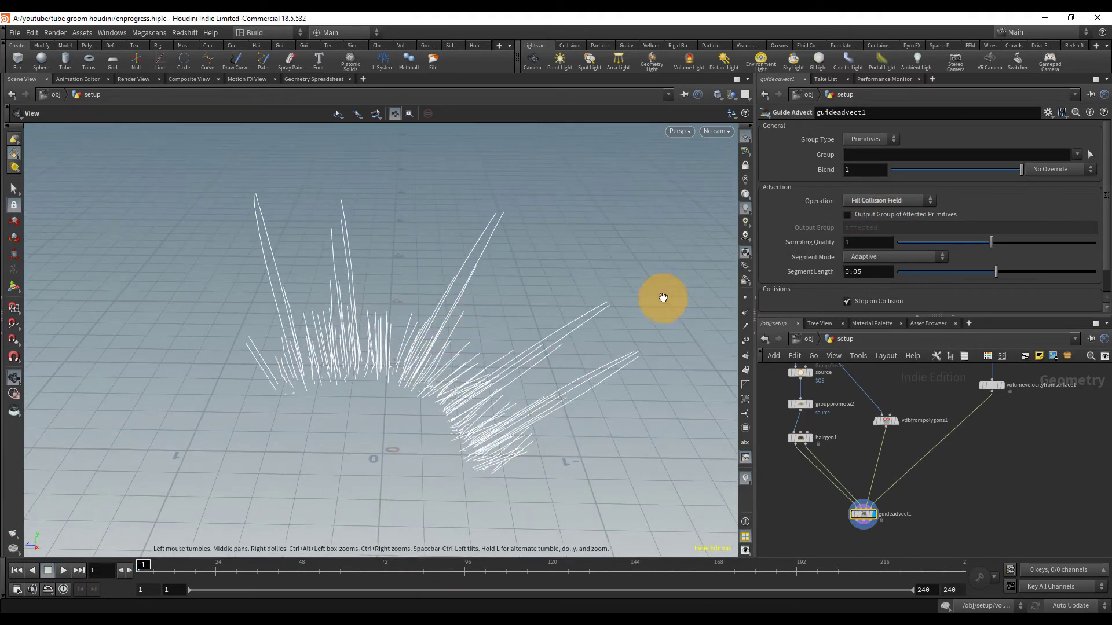
Turn off Stop on Collision and enable Output Group of Affected Primitives on guideadvect1
scroll(891, 291, down, 2)
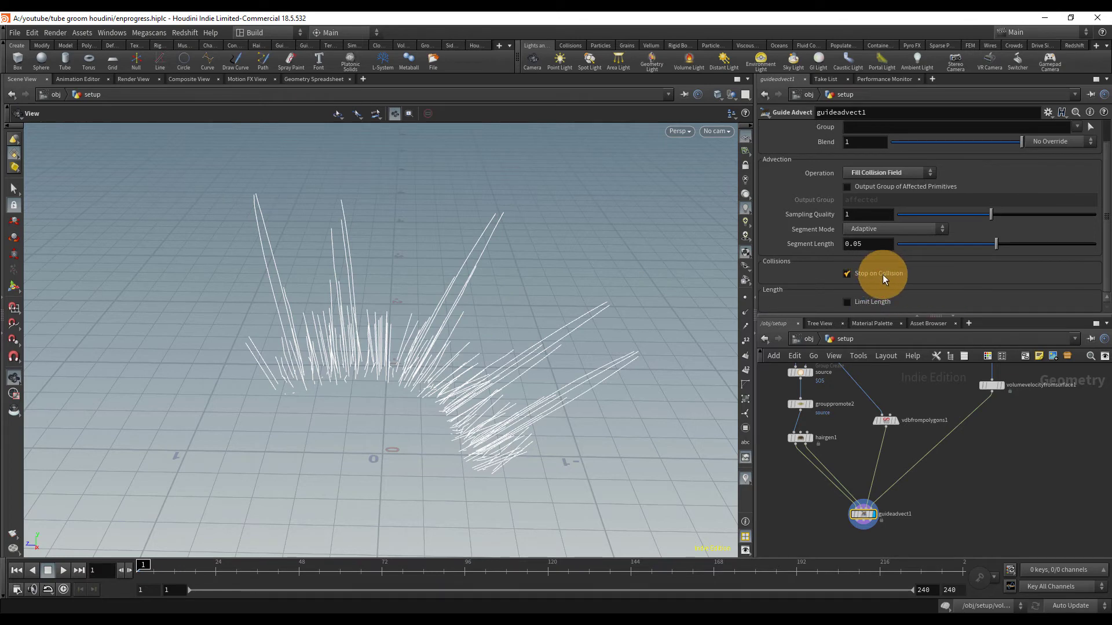
click(883, 274)
drag(514, 290, 496, 256)
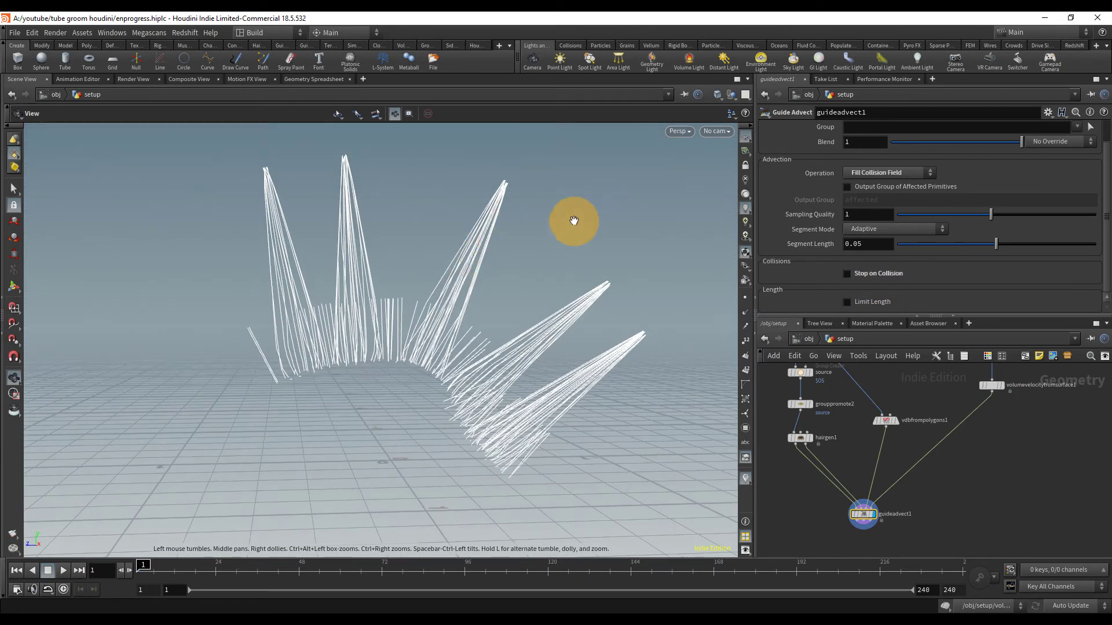
drag(574, 220, 410, 305)
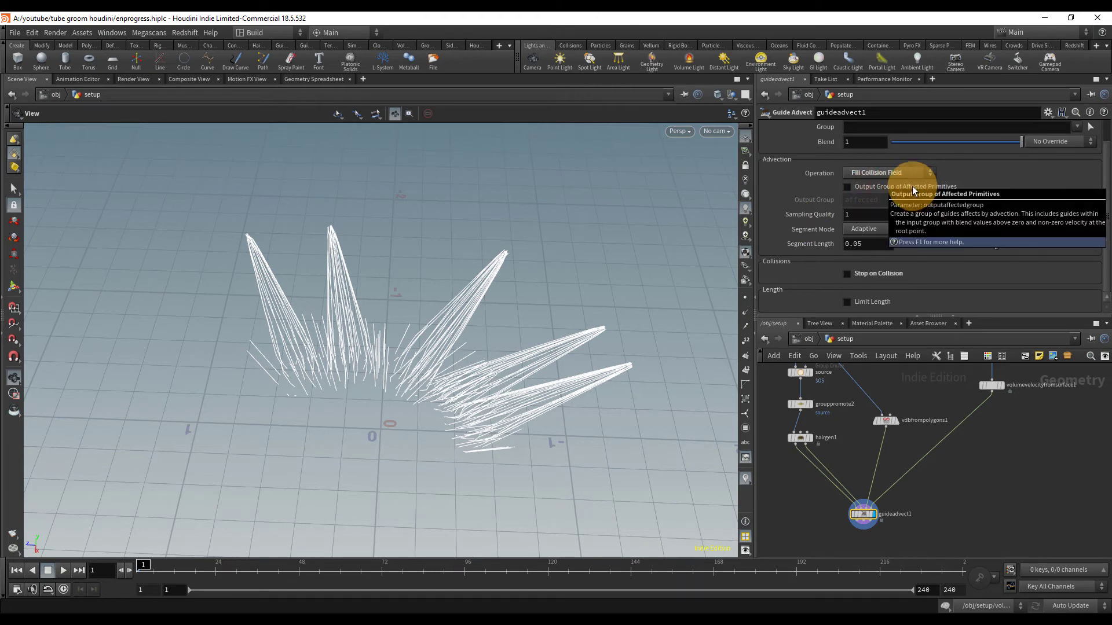
click(895, 186)
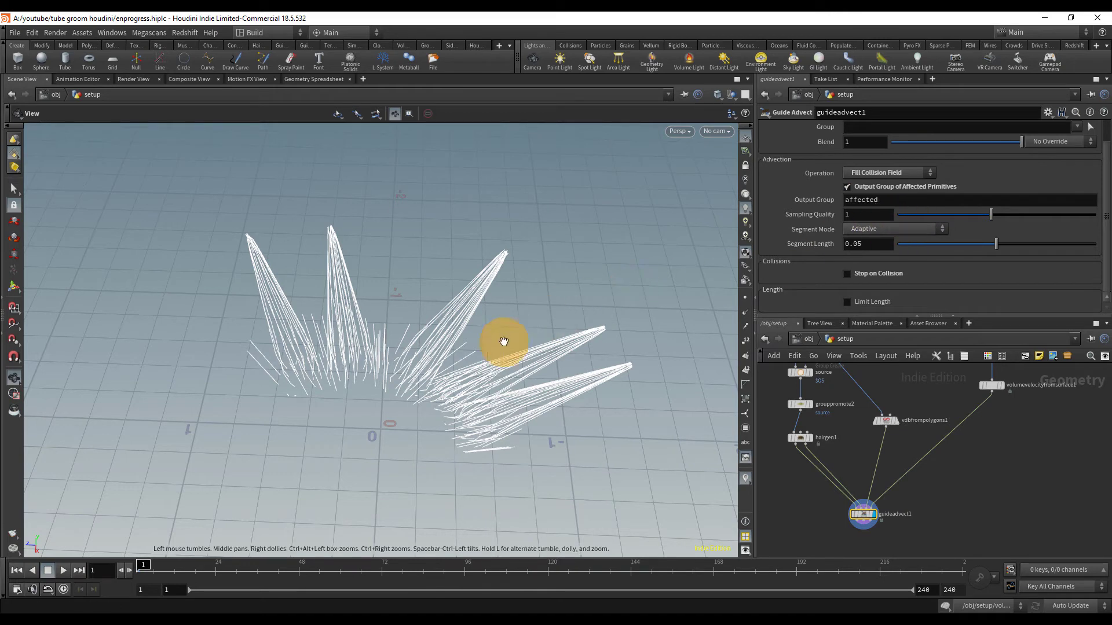
Add a Blast node below guideadvect1, connect it to the first output and make it the displayed node
middle_drag(991, 478, 1008, 460)
middle_drag(934, 492, 944, 452)
scroll(932, 464, up, 2)
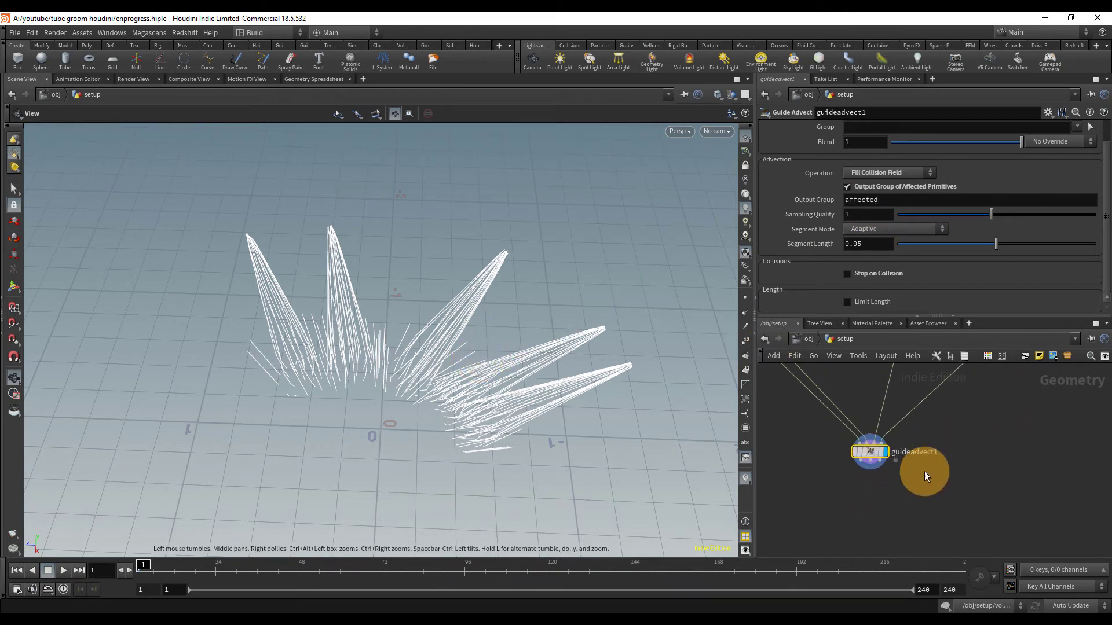
key(Tab)
text(blas)
key(Return)
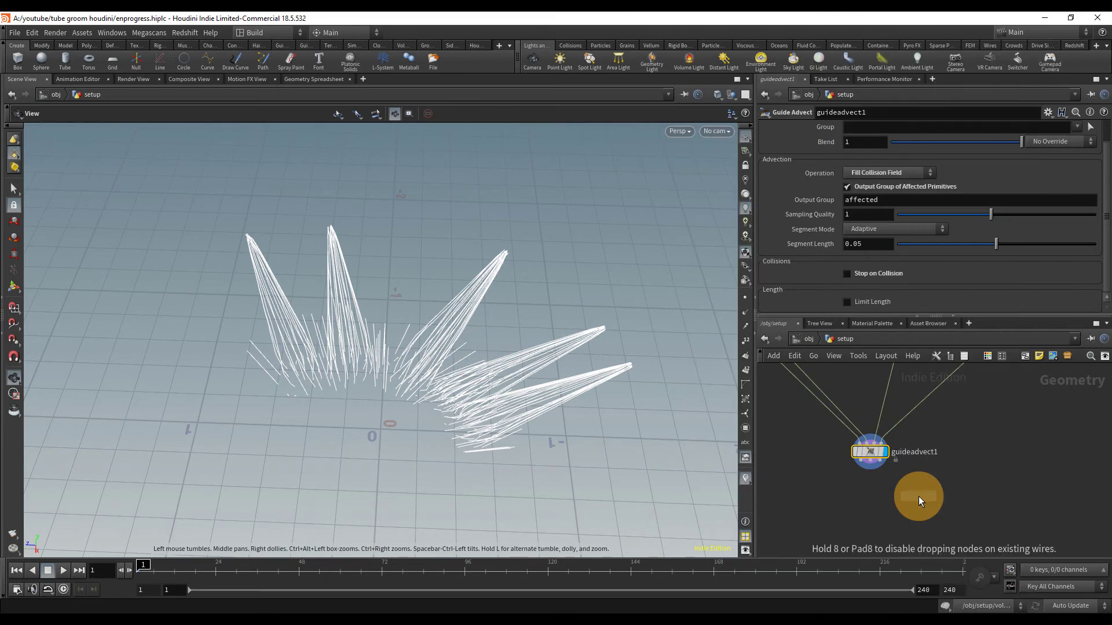
scroll(842, 500, up, 2)
click(870, 501)
drag(869, 488, 867, 444)
click(894, 499)
Set blast1's Group to affected, enable Delete Non Selected and save the scene
click(1090, 128)
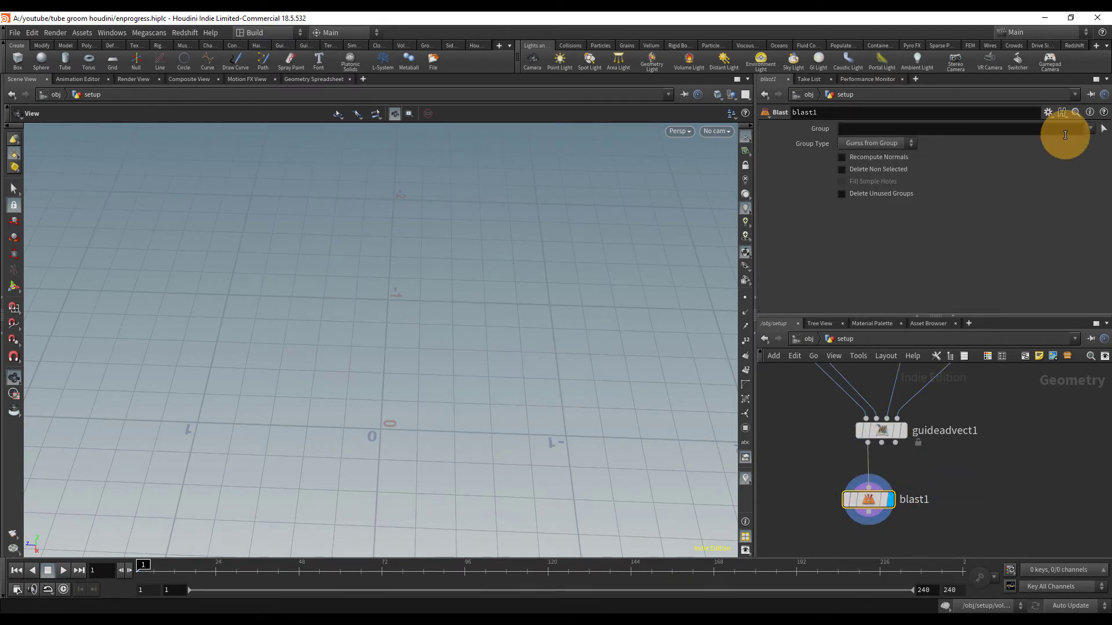
click(1078, 142)
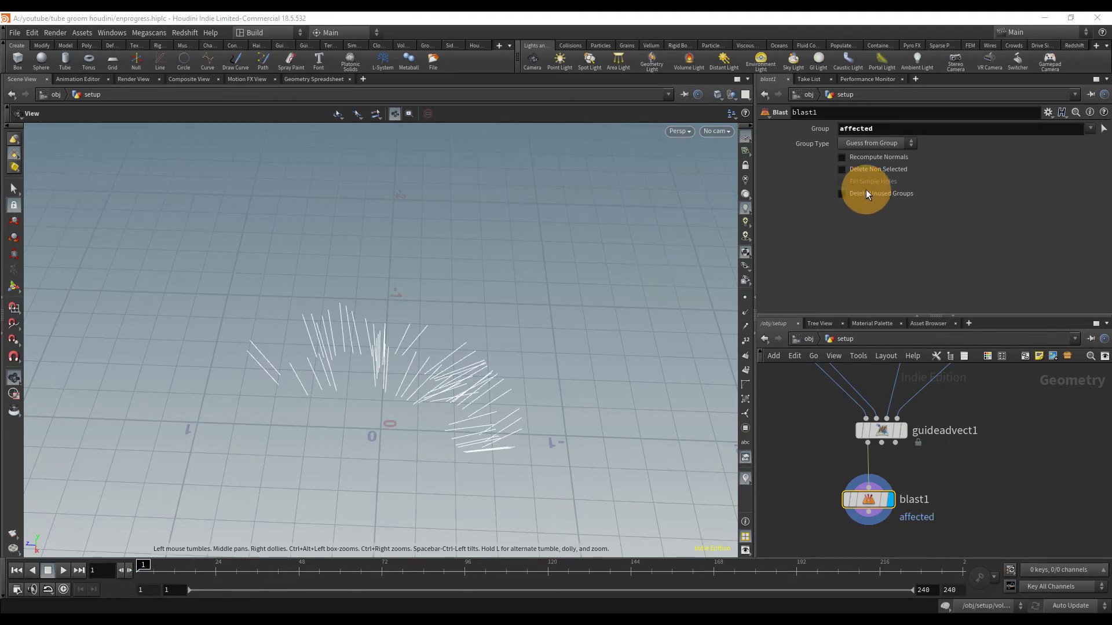
click(871, 169)
drag(392, 299, 478, 316)
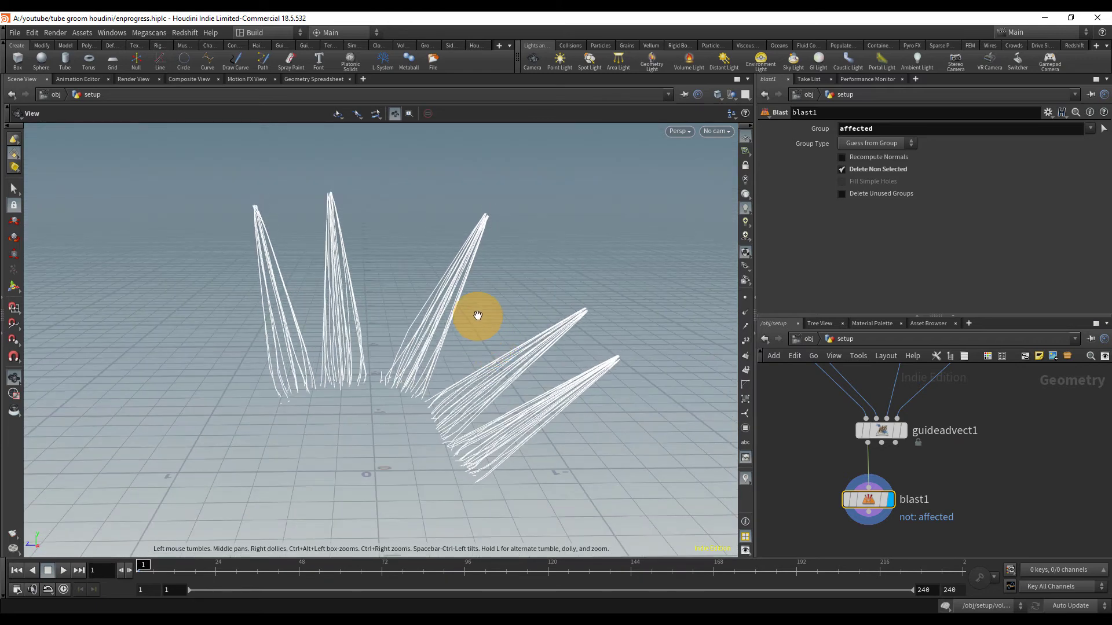
key(ctrl+s)
Turn on point display in the viewport and examine the root ends of the isolated hairs up close
click(879, 433)
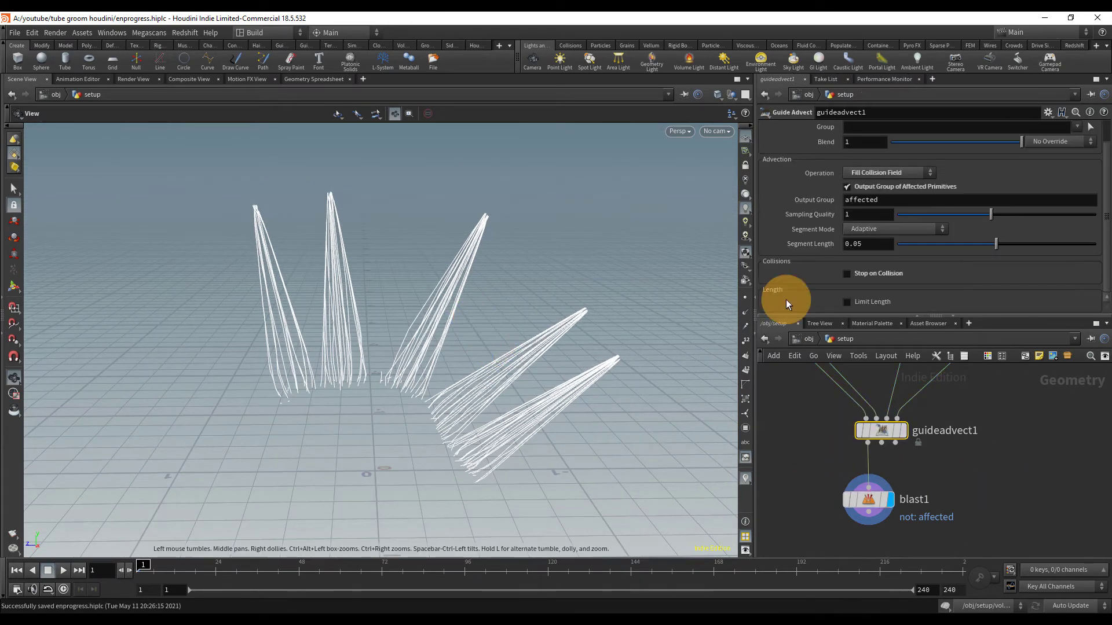
click(749, 301)
right_drag(414, 305, 550, 315)
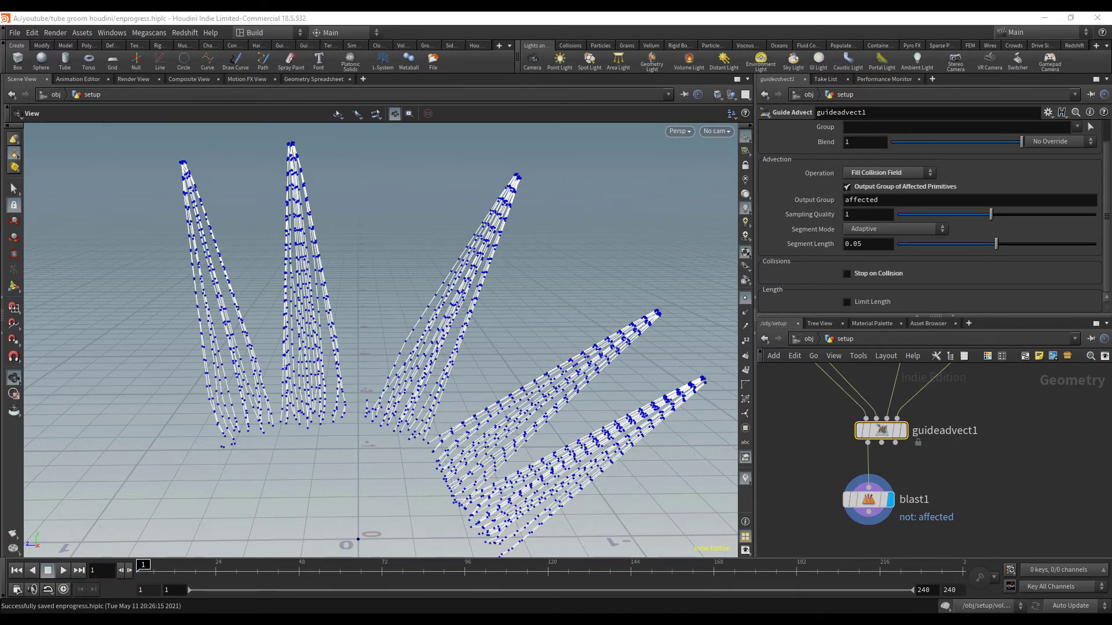
right_drag(342, 425, 412, 377)
drag(412, 377, 458, 360)
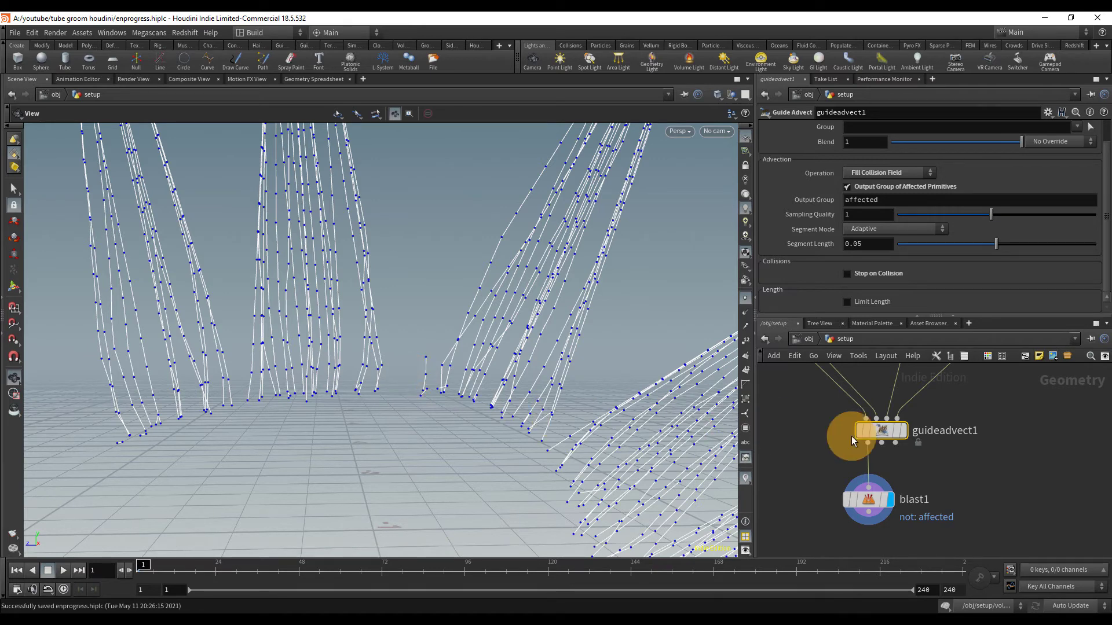
Add a Measure node connected below blast1 and align it under the blast
scroll(921, 455, down, 3)
drag(888, 491, 861, 482)
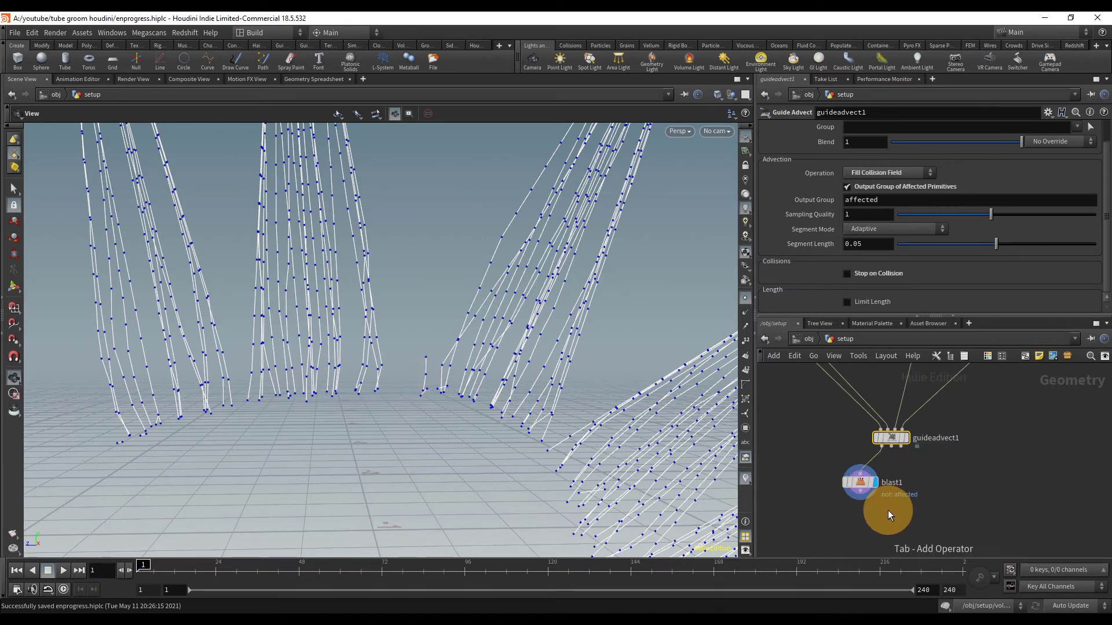
key(Tab)
text(mea)
key(Return)
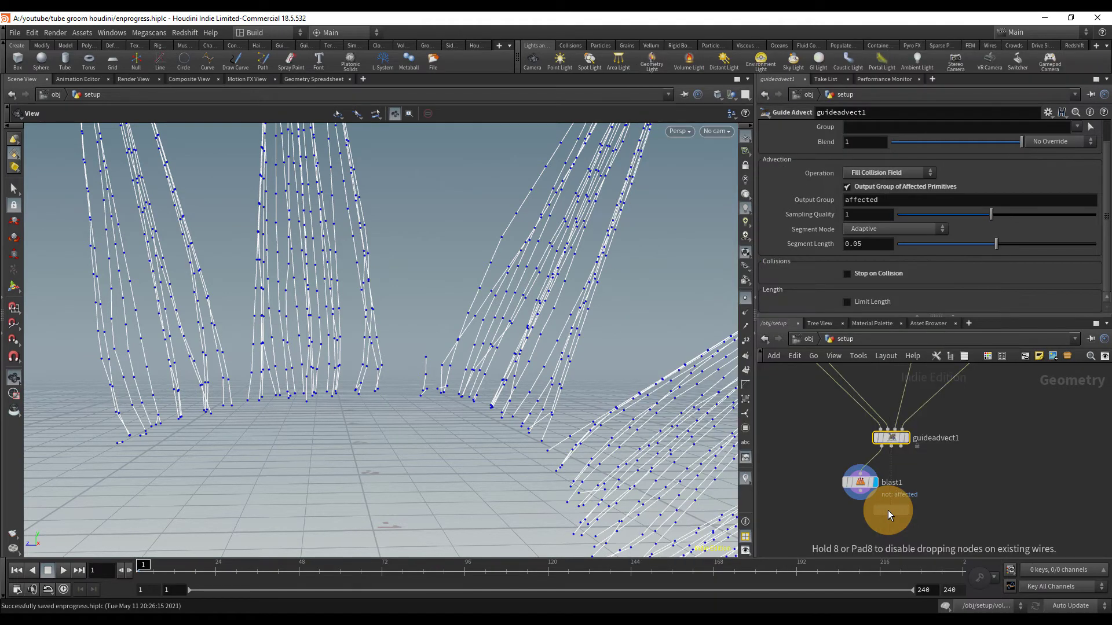
click(858, 523)
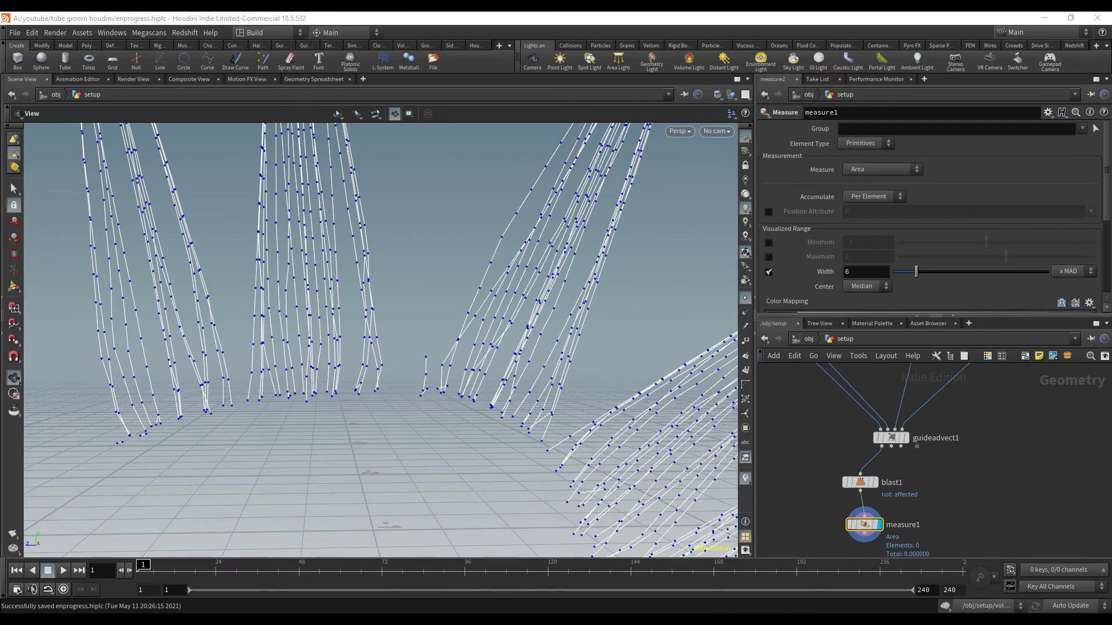
drag(866, 525, 861, 524)
Set measure1 to measure Perimeter for each hair primitive
click(884, 203)
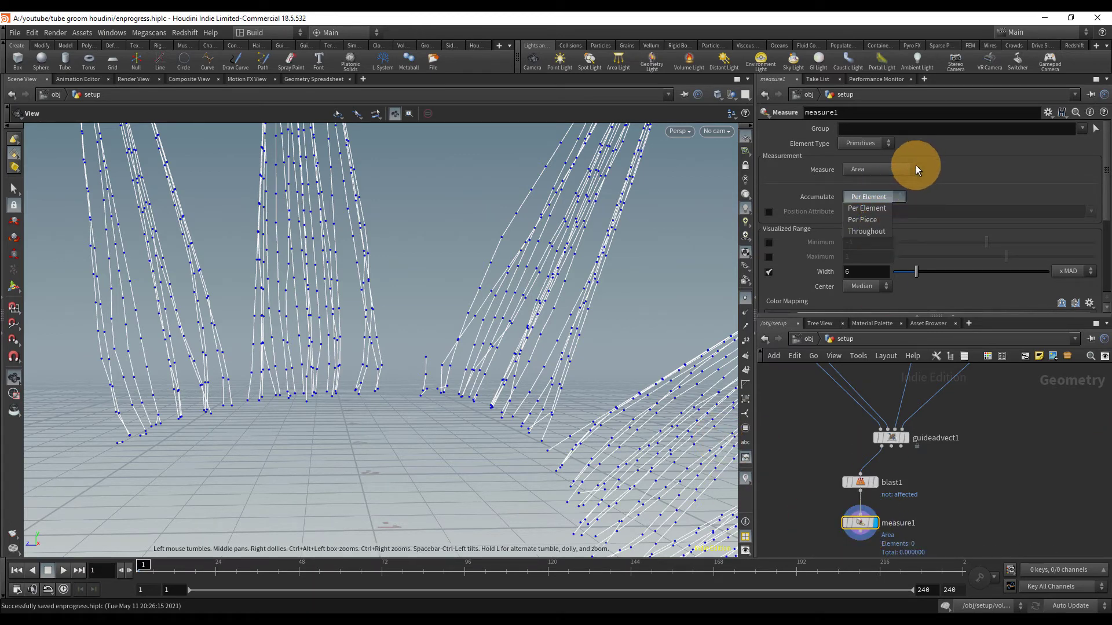
click(915, 166)
click(894, 166)
click(878, 184)
scroll(502, 286, down, 6)
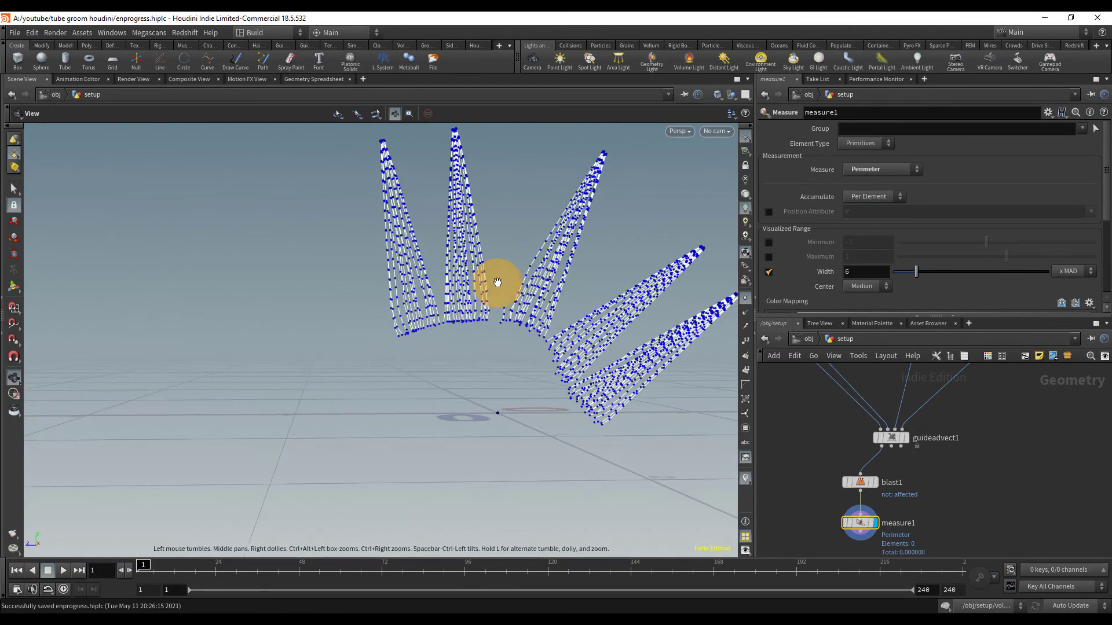
drag(497, 283, 471, 321)
right_drag(471, 320, 637, 276)
middle_drag(625, 295, 582, 310)
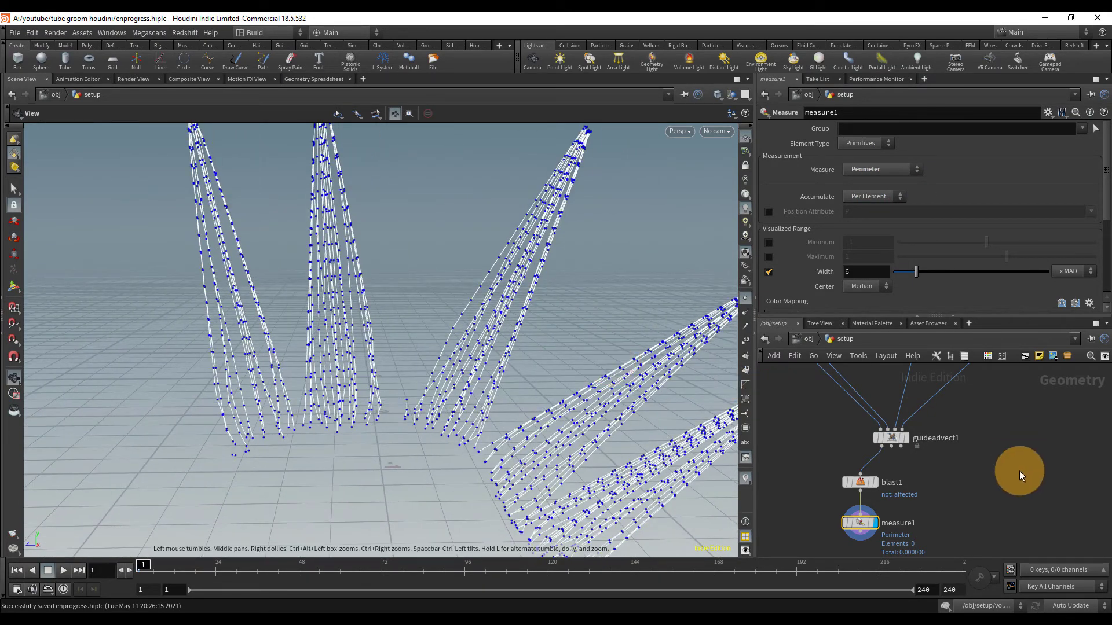
Add a Primitive Wrangle below measure1, wire measure1 into its first input and display the wrangle
middle_drag(969, 509, 938, 443)
key(Tab)
text(primit)
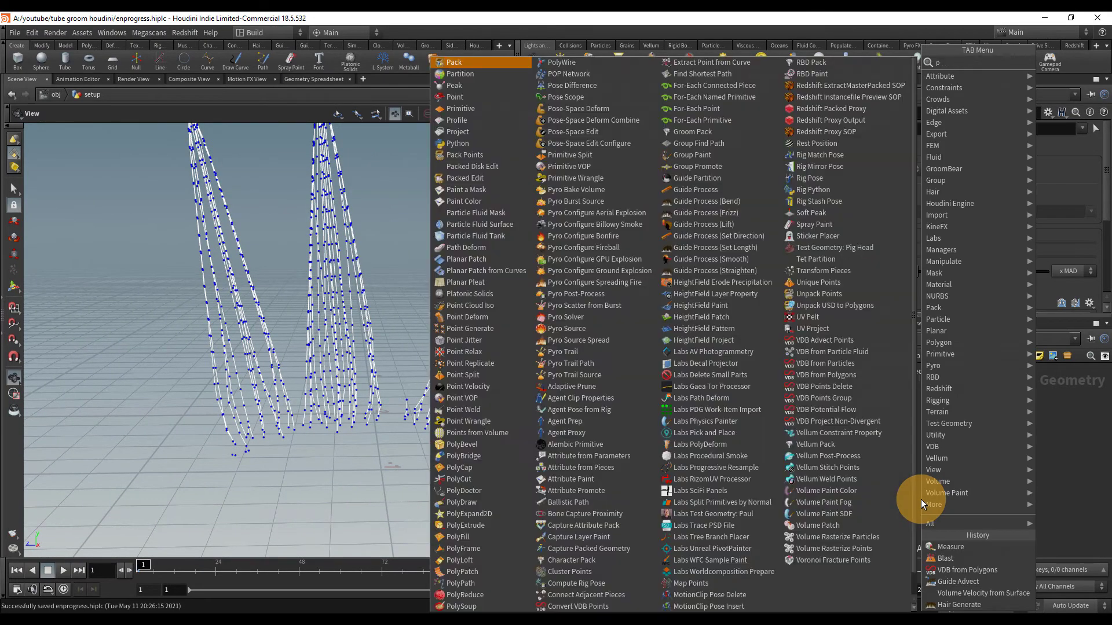
key(Down)
key(Down)
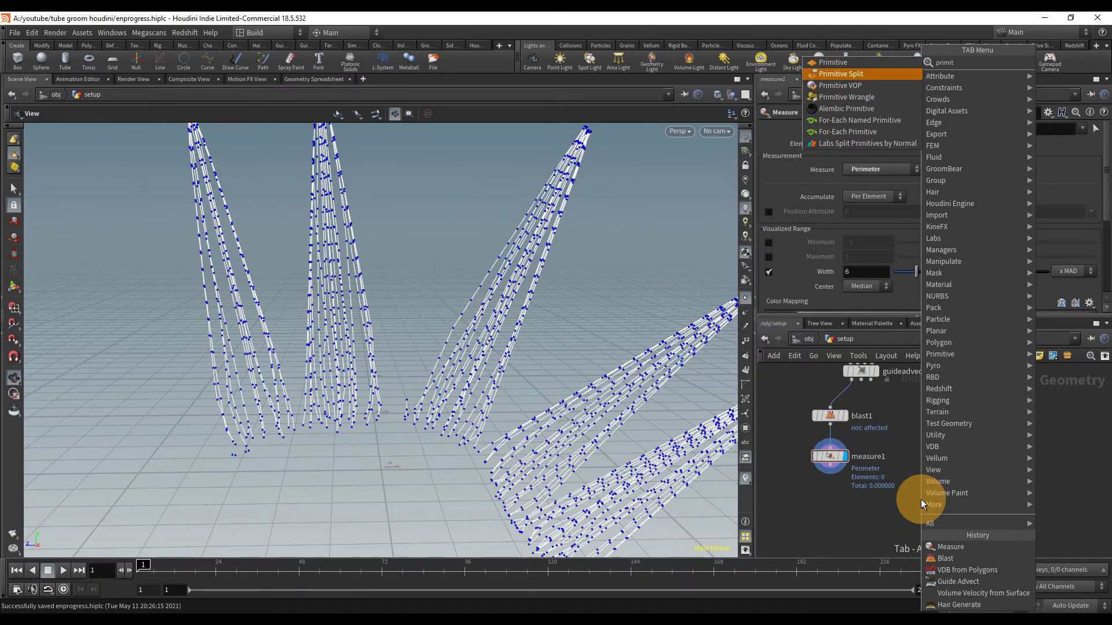
key(Return)
click(836, 519)
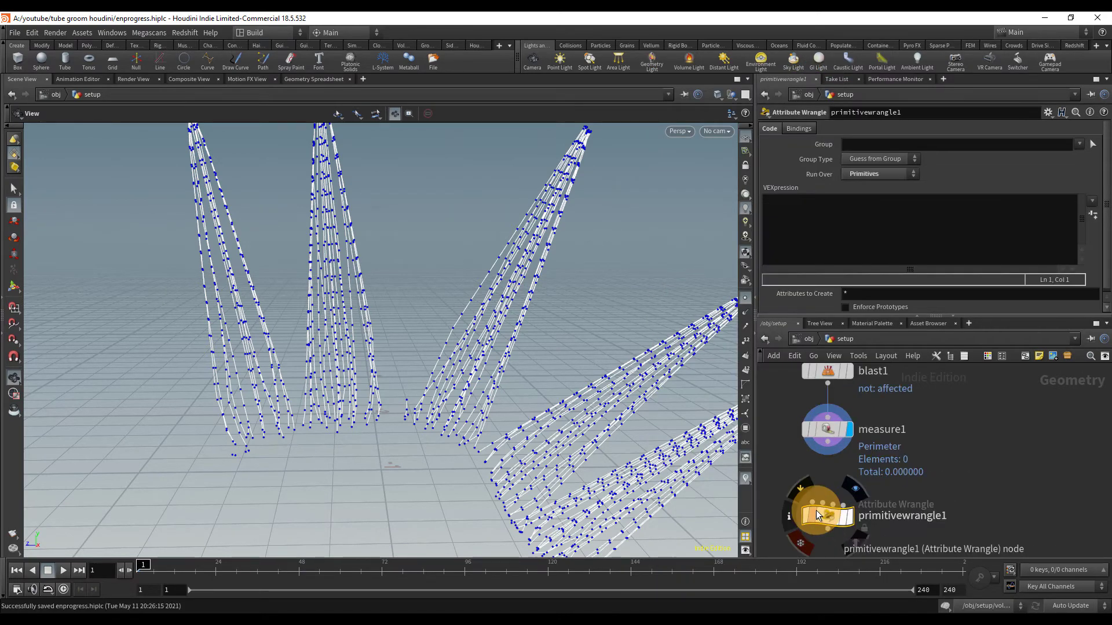
drag(811, 502, 828, 477)
click(859, 513)
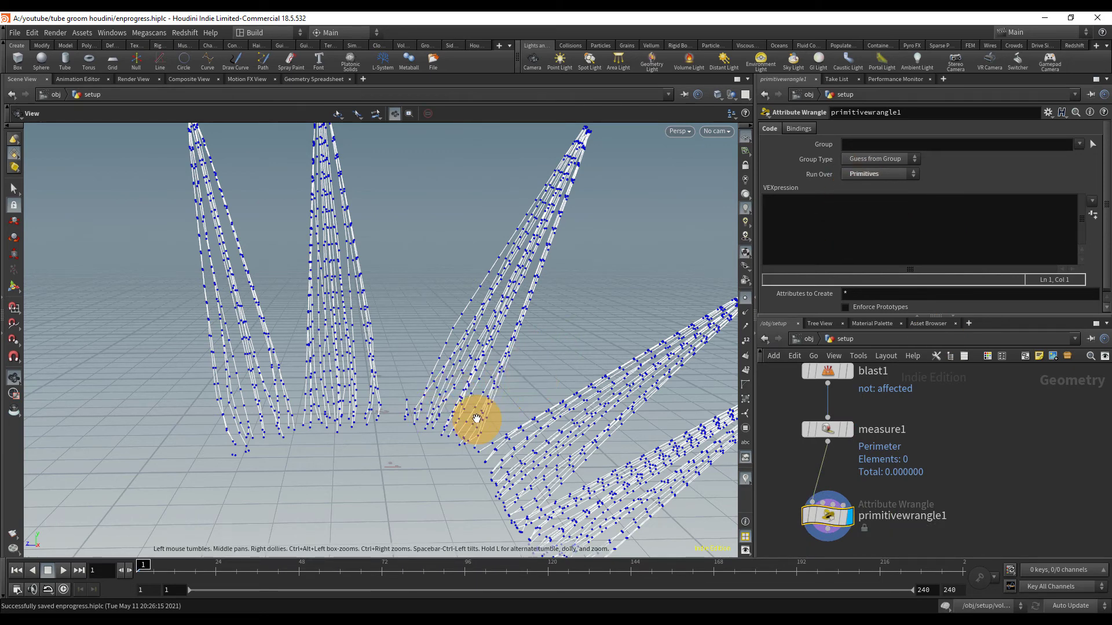
Rename measure1's output attribute to p
middle_drag(476, 417, 449, 351)
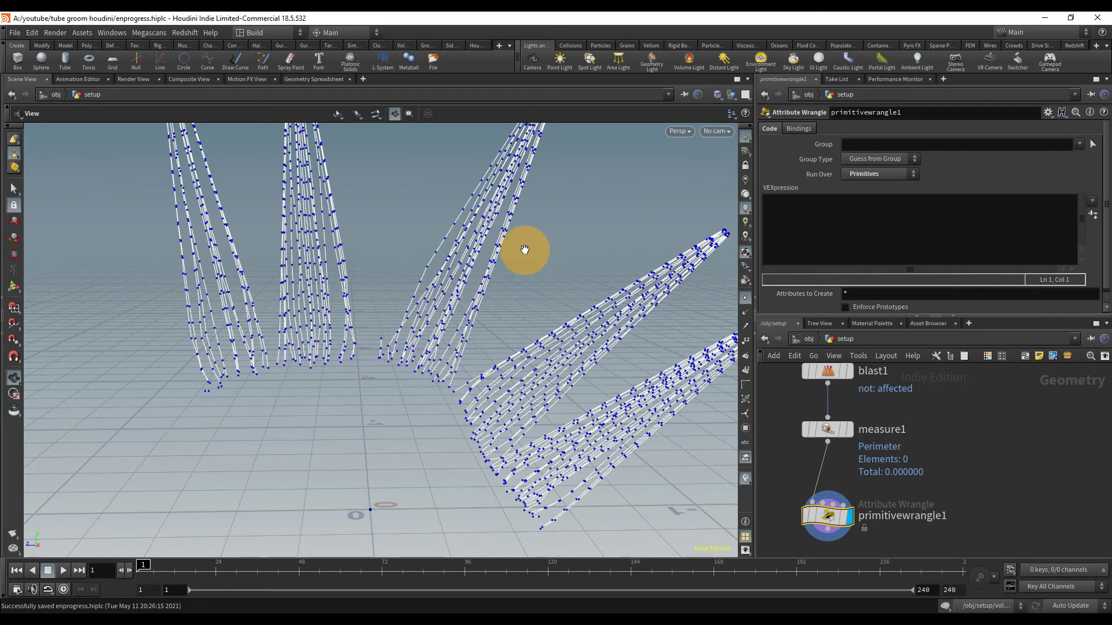
middle_drag(525, 263, 497, 304)
click(858, 226)
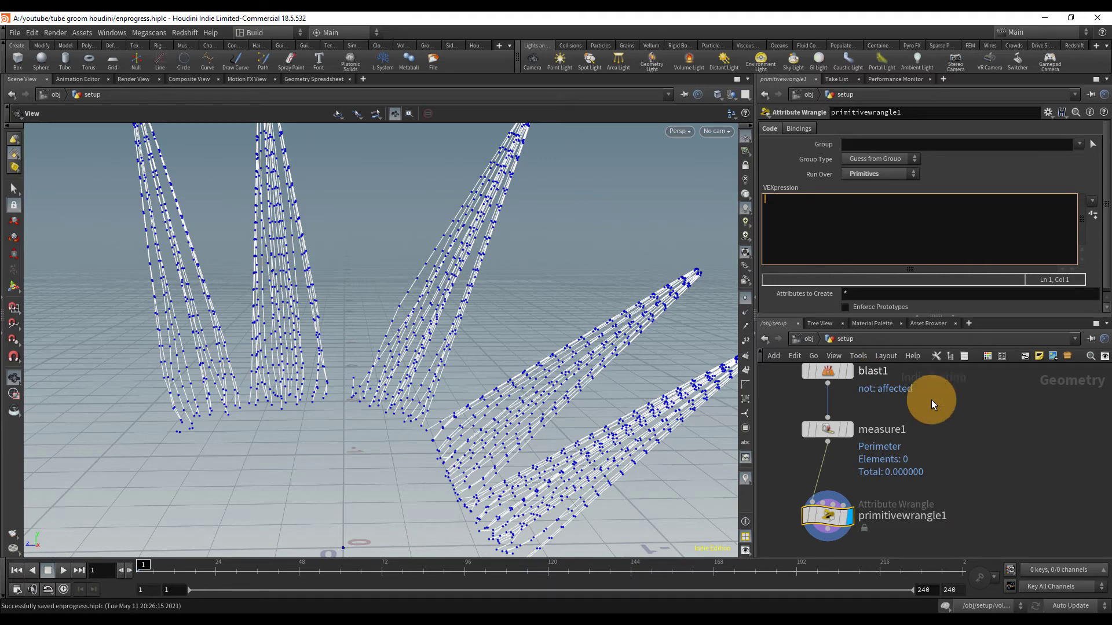
click(829, 429)
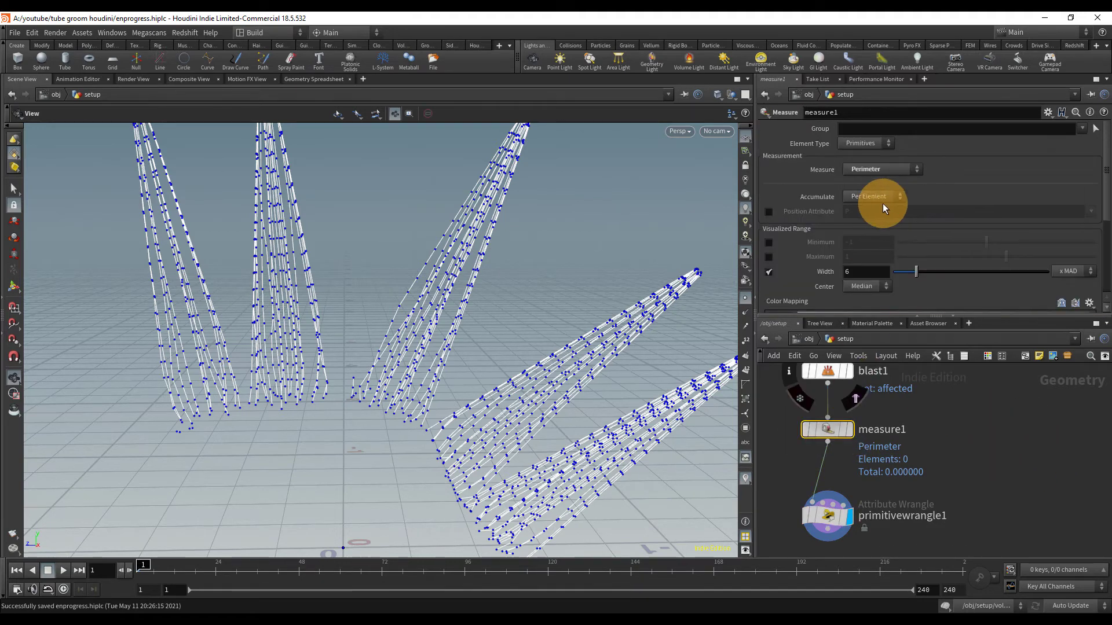
scroll(961, 189, down, 4)
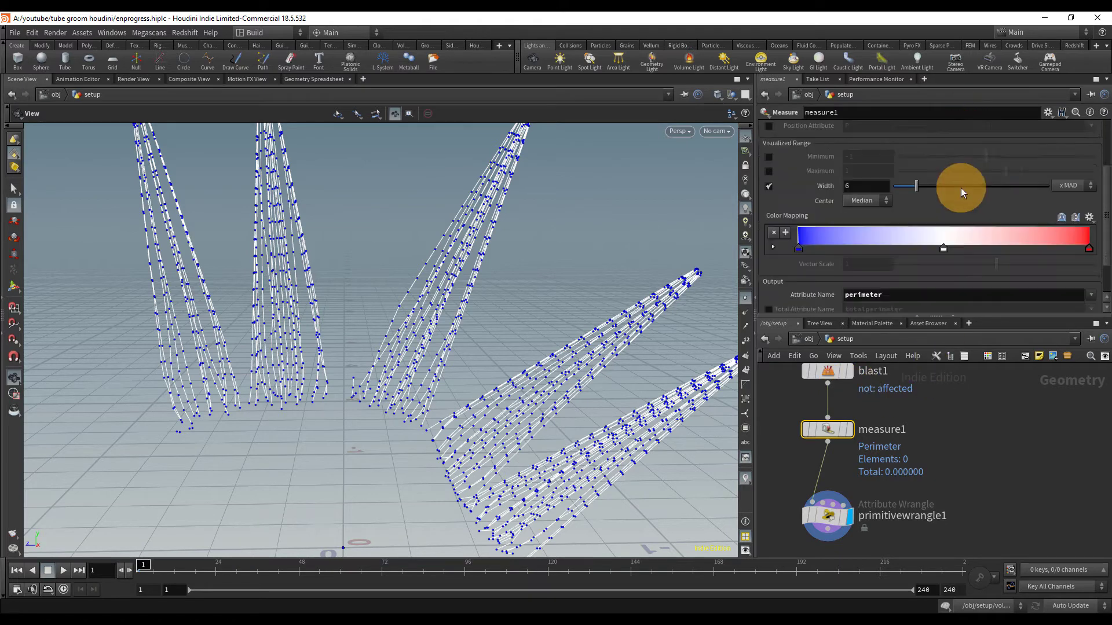
drag(909, 268, 642, 275)
text(p)
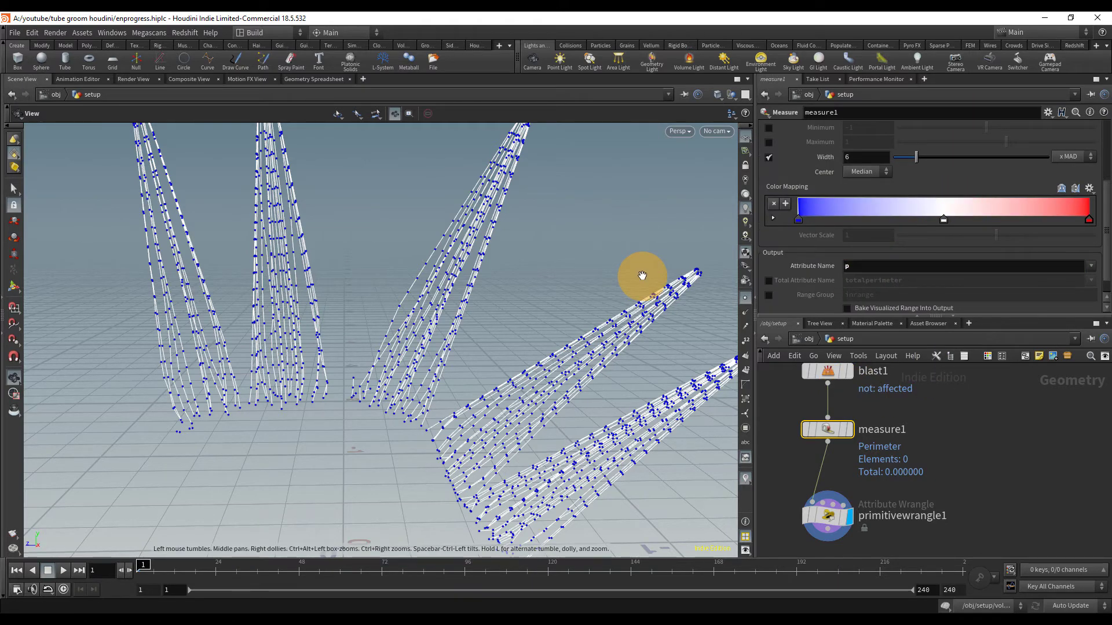
Write the condition if (f@p < 0.1) in primitivewrangle1's VEXpression
click(830, 516)
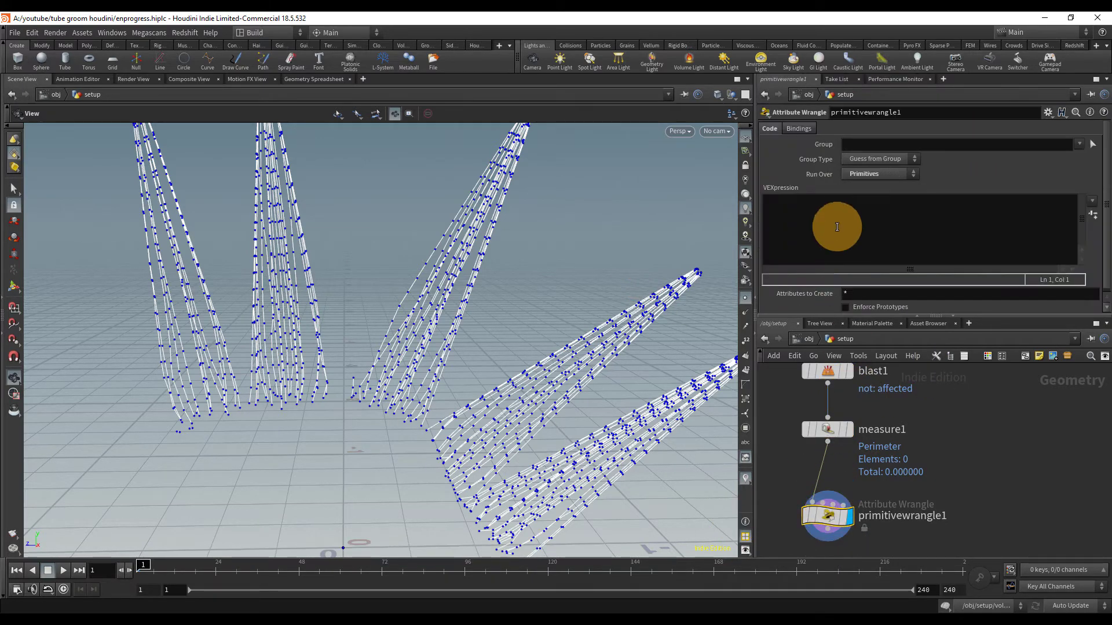
click(811, 219)
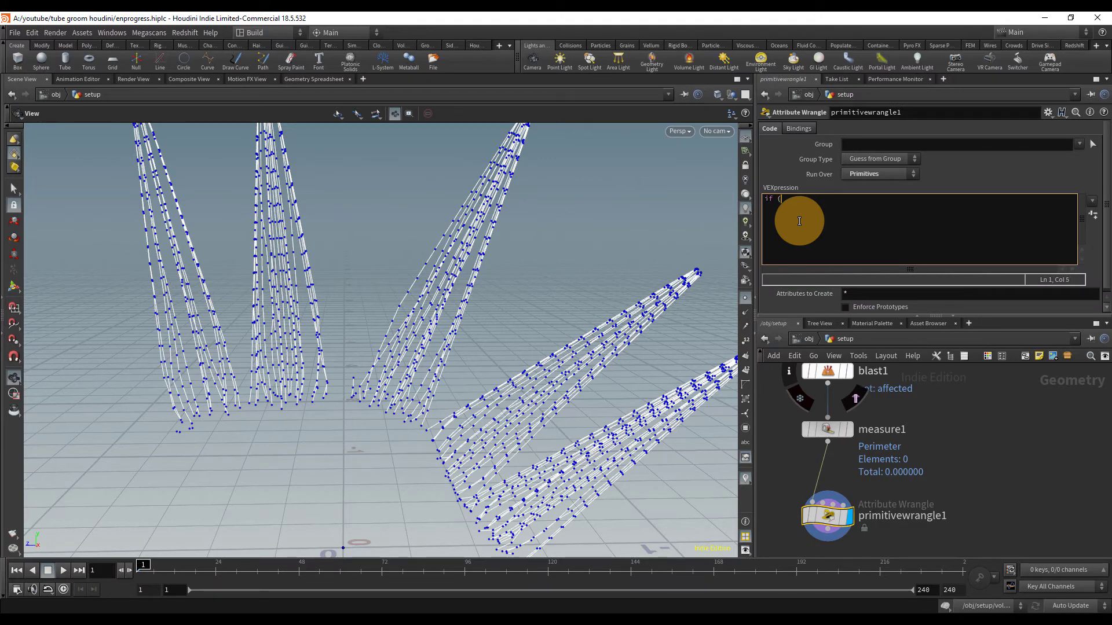
text(if (f@)
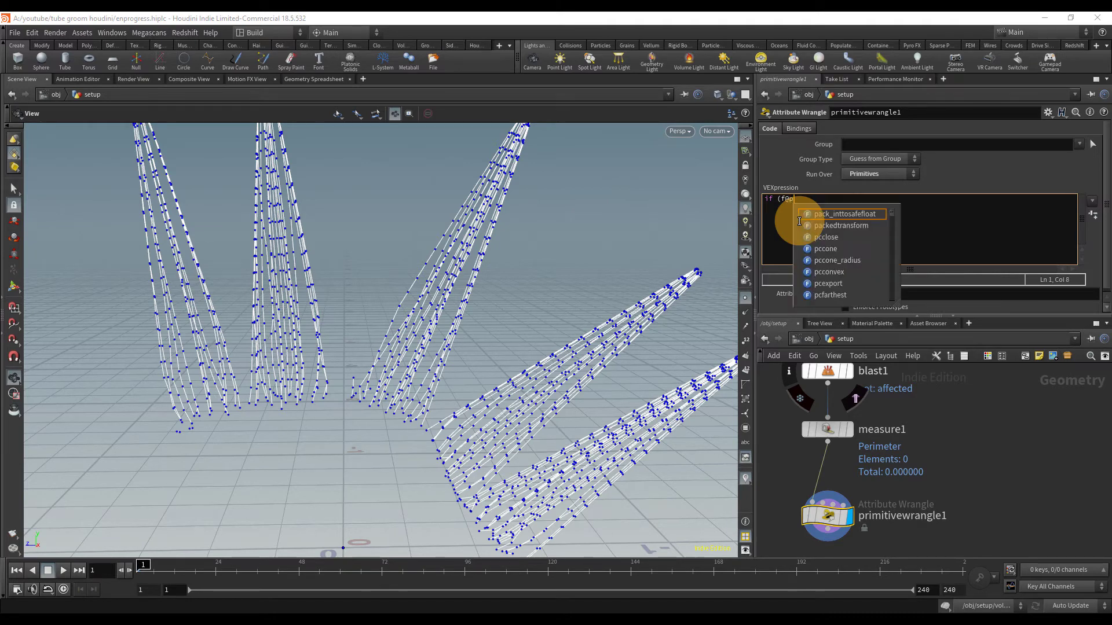
text(p < )
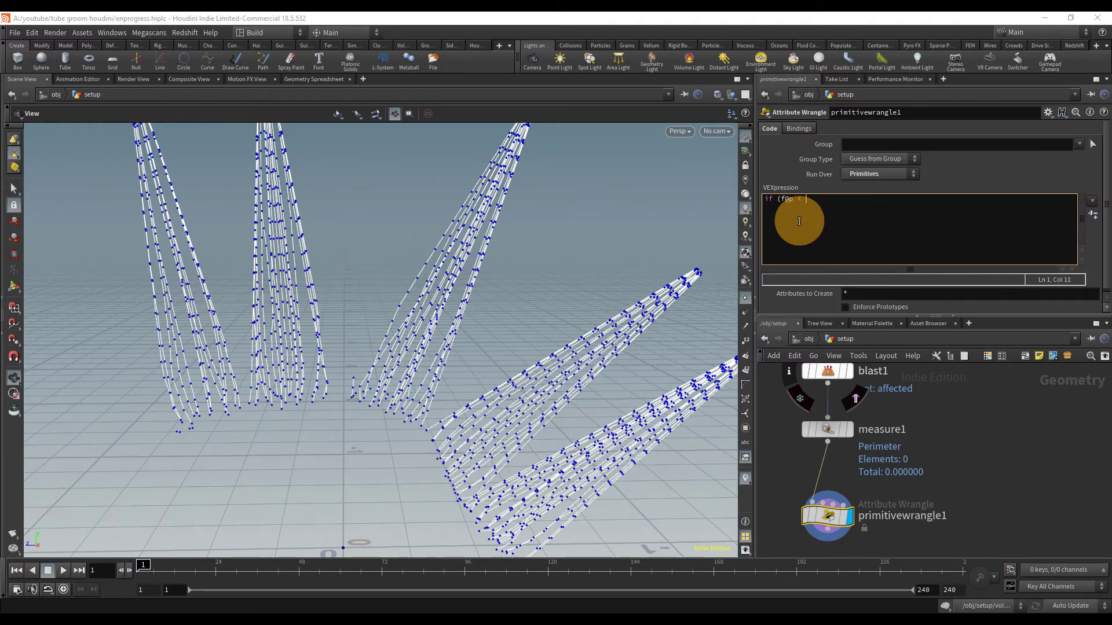
text(0.1)
key(Return)
text(re)
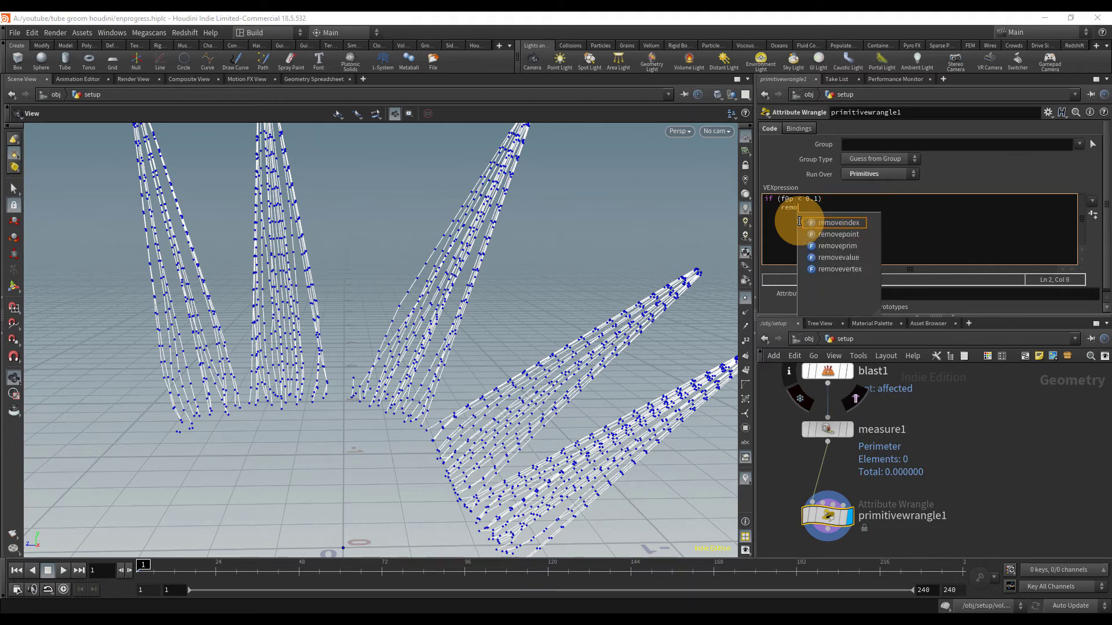
text(mo)
key(Down)
key(Down)
key(Return)
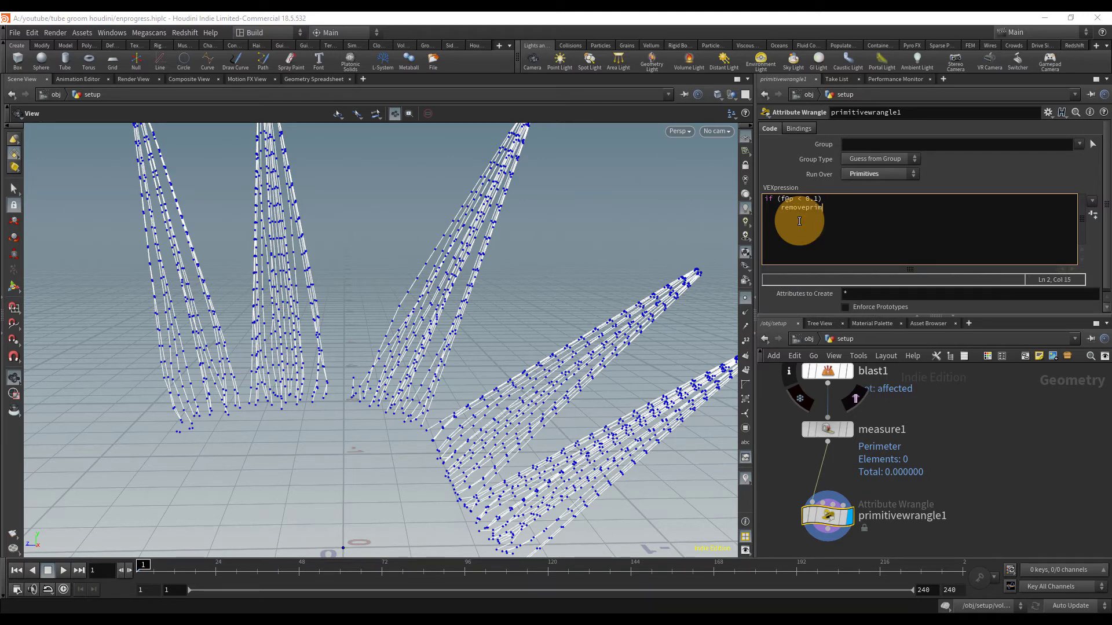
text(()
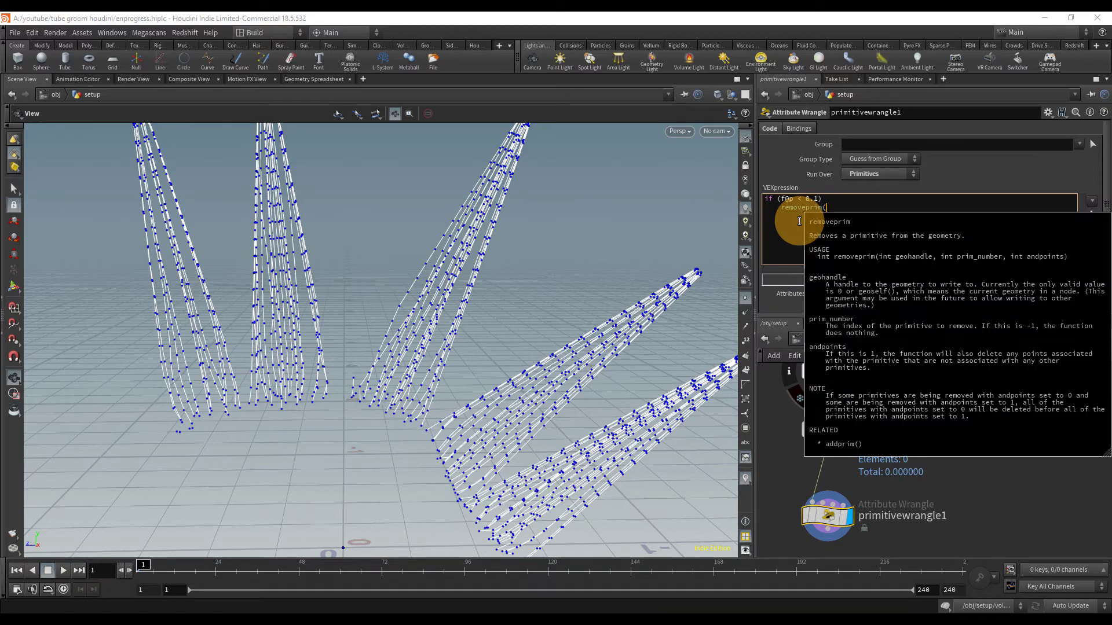
text(0,)
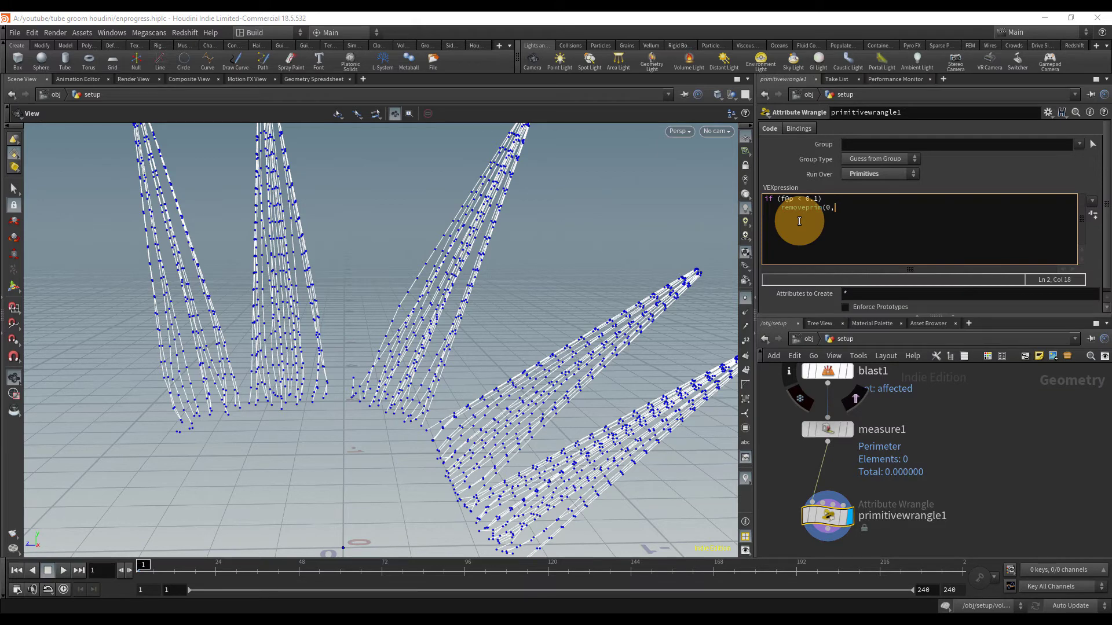
text(@pr)
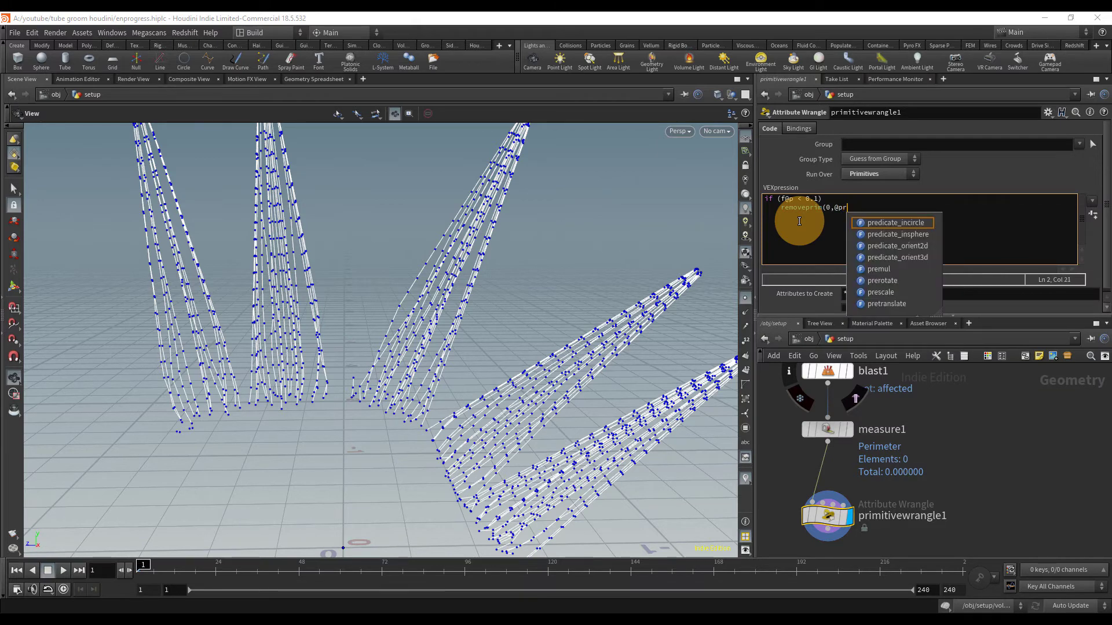
text(imn)
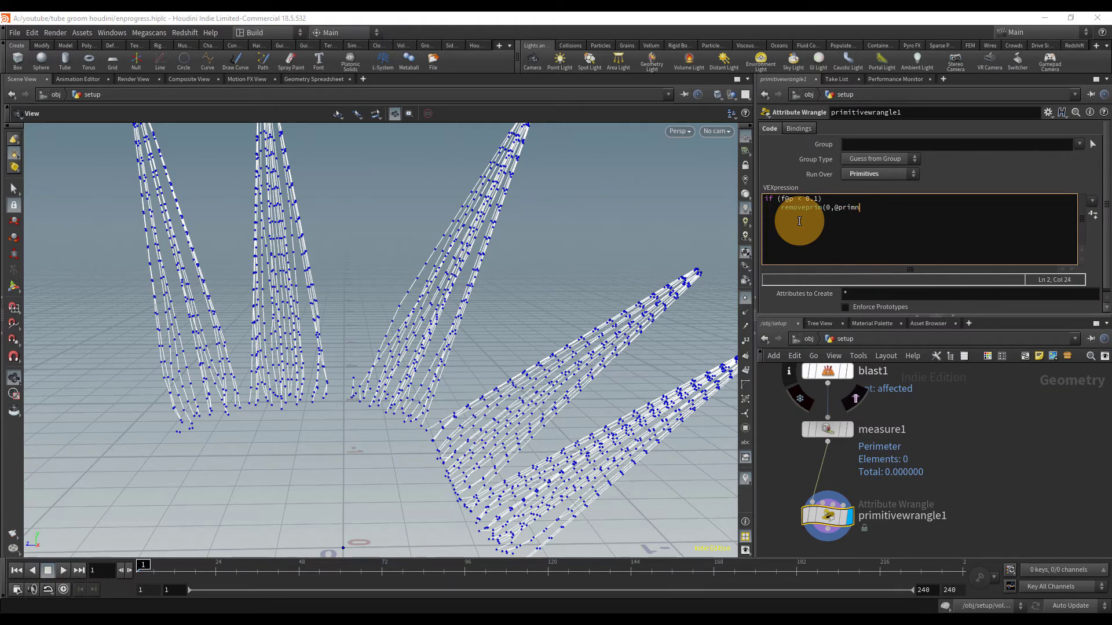
text(um,1)
text(;)
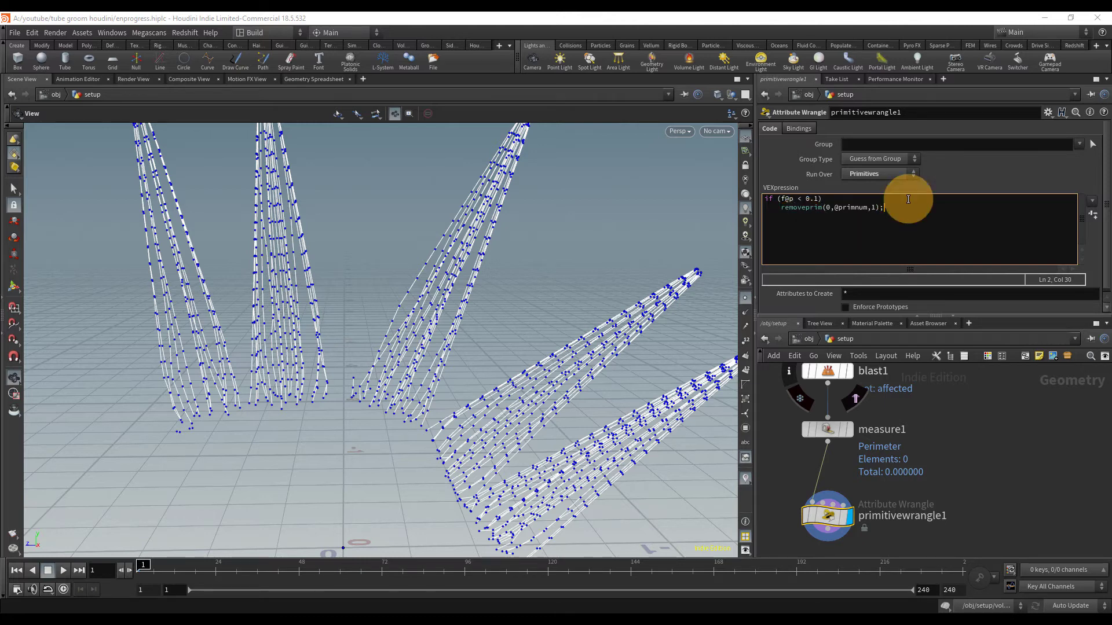
click(989, 482)
right_drag(358, 352, 406, 373)
key(ctrl+s)
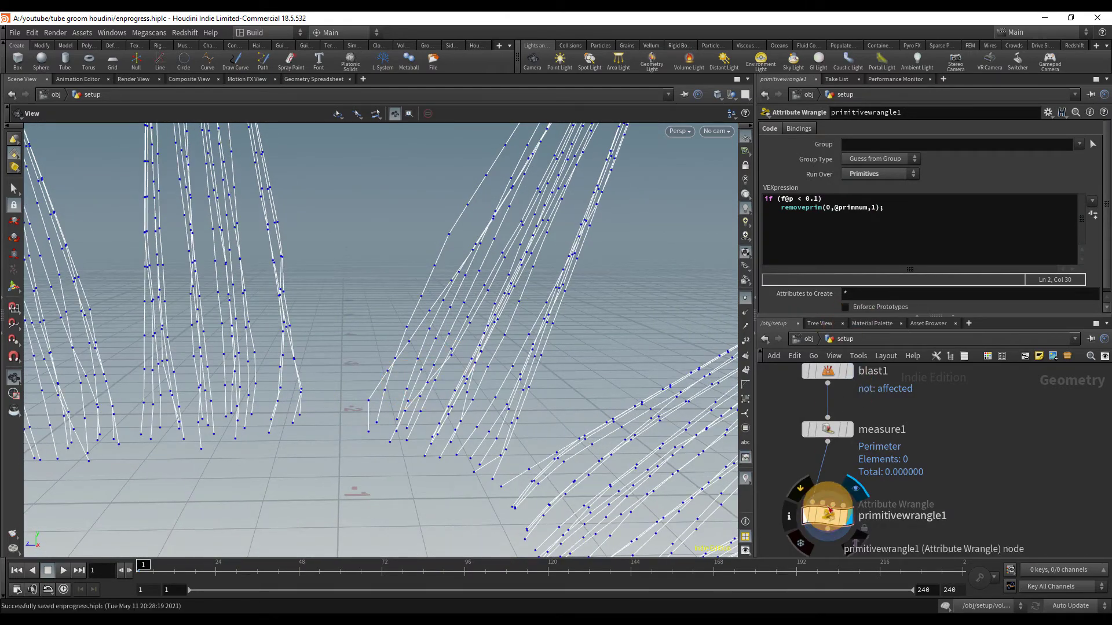
Toggle primitivewrangle1's bypass repeatedly to compare the hairs with and without the short-hair removal, leaving it active
click(801, 488)
click(802, 489)
right_drag(414, 418, 339, 421)
middle_drag(339, 421, 351, 354)
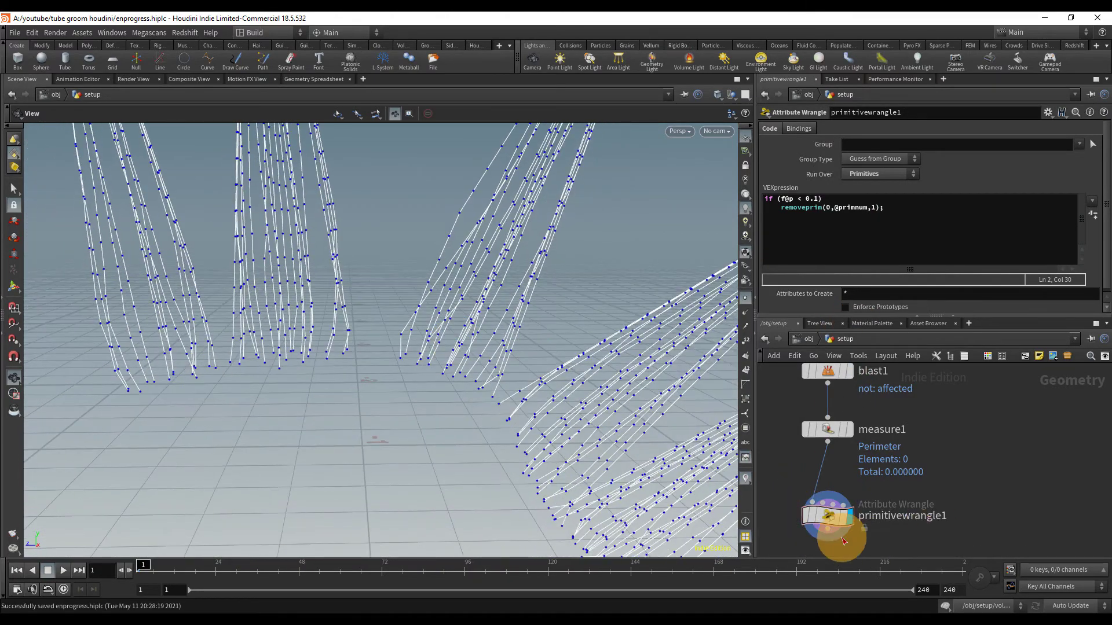
mouse_move(826, 512)
click(805, 491)
click(805, 491)
click(805, 491)
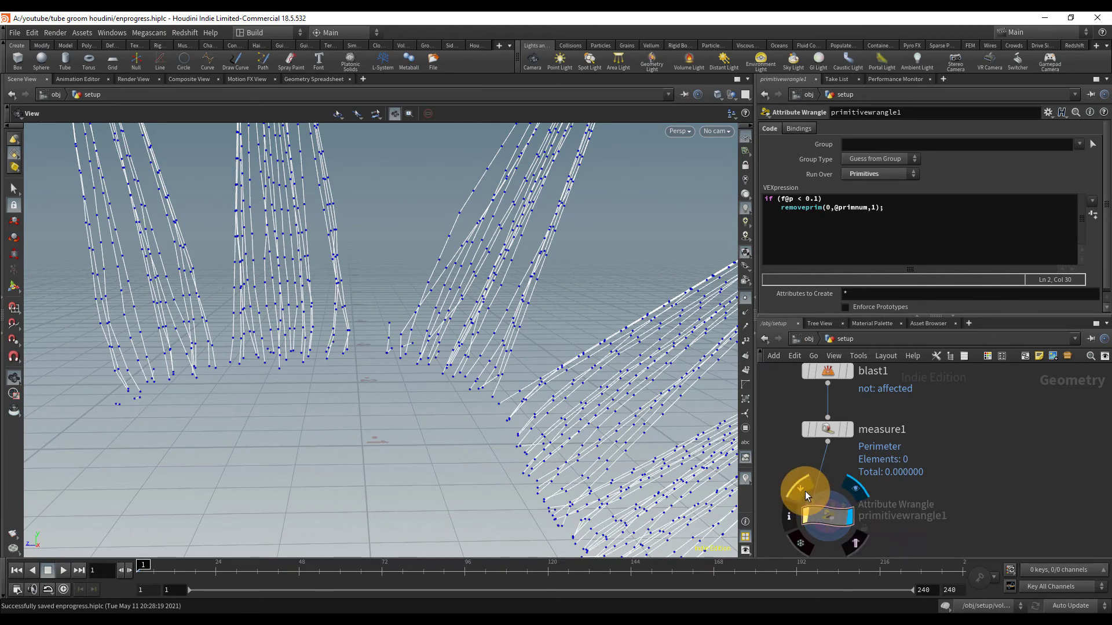
click(805, 491)
click(805, 491)
click(805, 491)
click(805, 491)
click(807, 491)
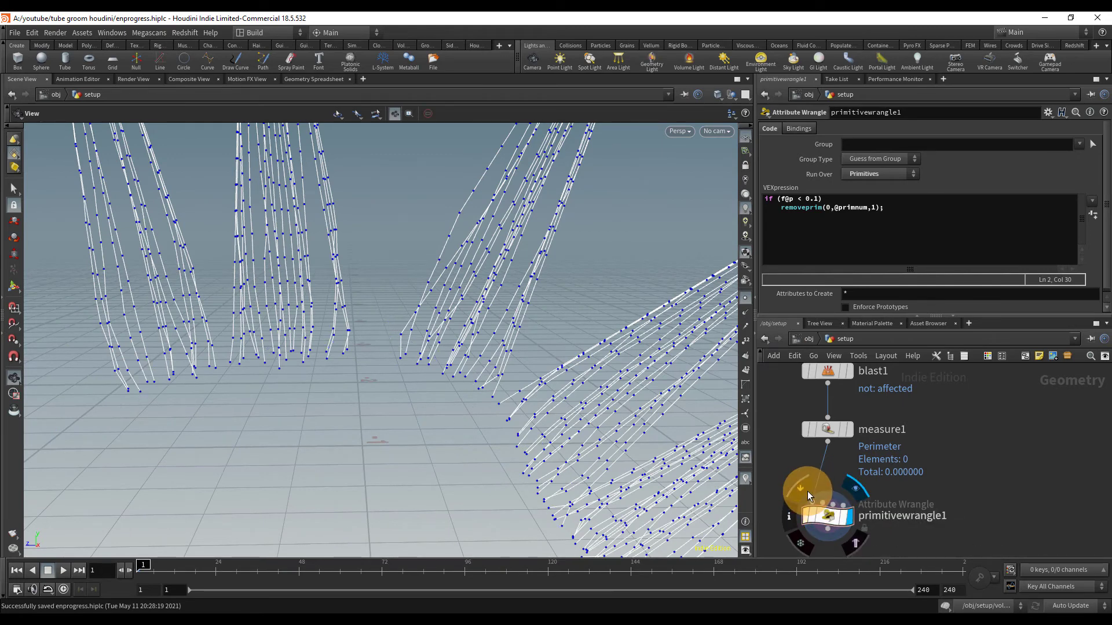
click(803, 488)
click(803, 488)
click(802, 488)
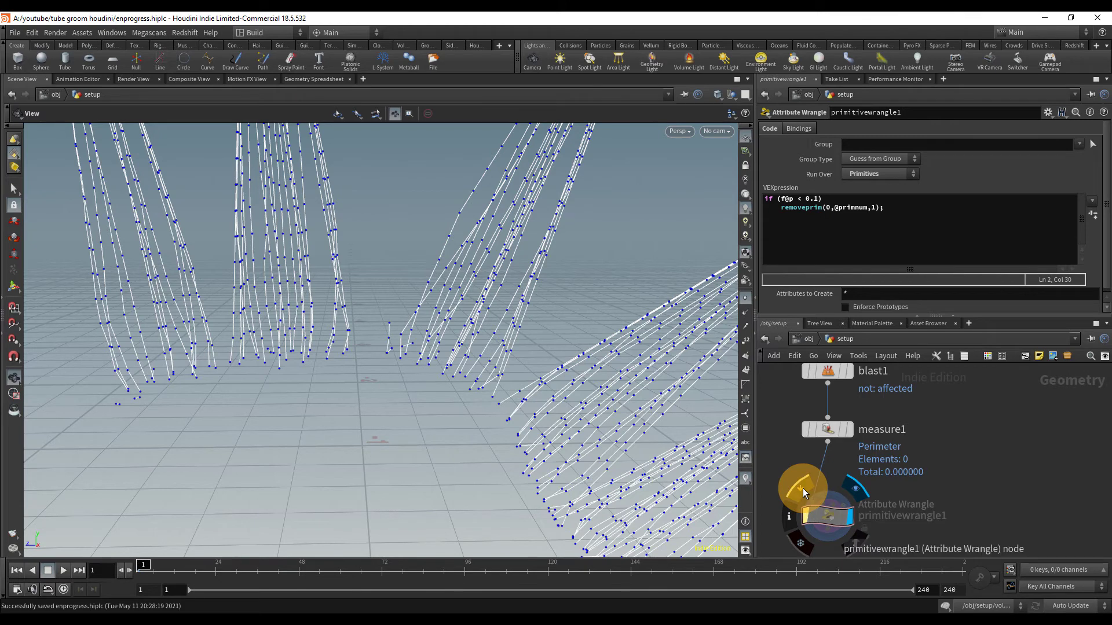
click(803, 489)
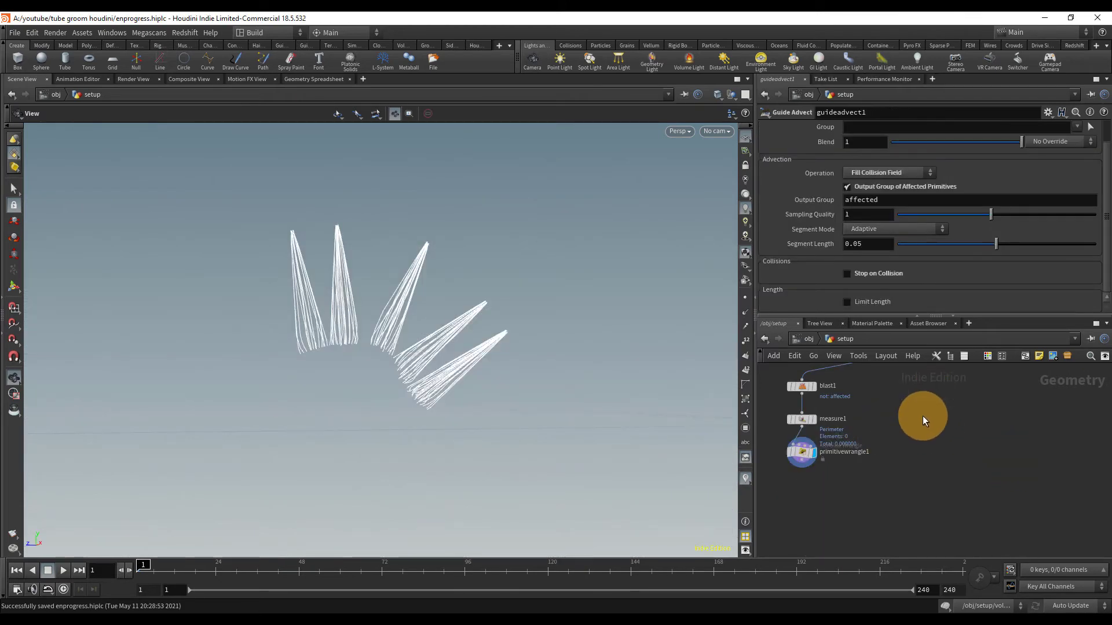
Add a Guide Skin Attribute Lookup node below primitivewrangle1
middle_drag(922, 419, 913, 451)
scroll(911, 456, down, 1)
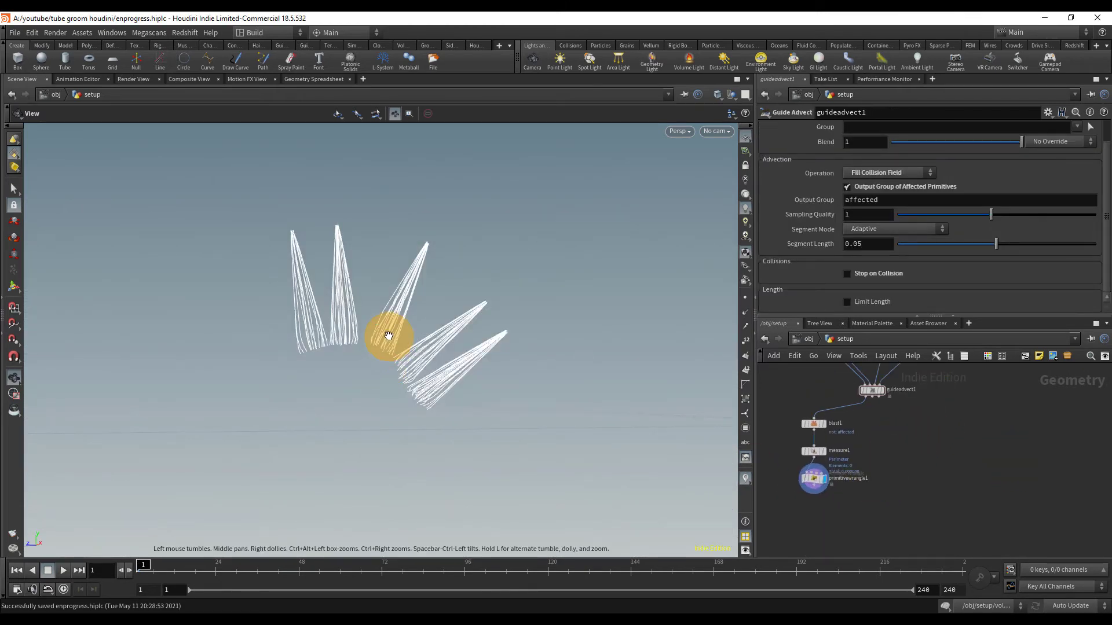
right_drag(390, 335, 489, 347)
drag(489, 347, 457, 365)
drag(356, 268, 356, 253)
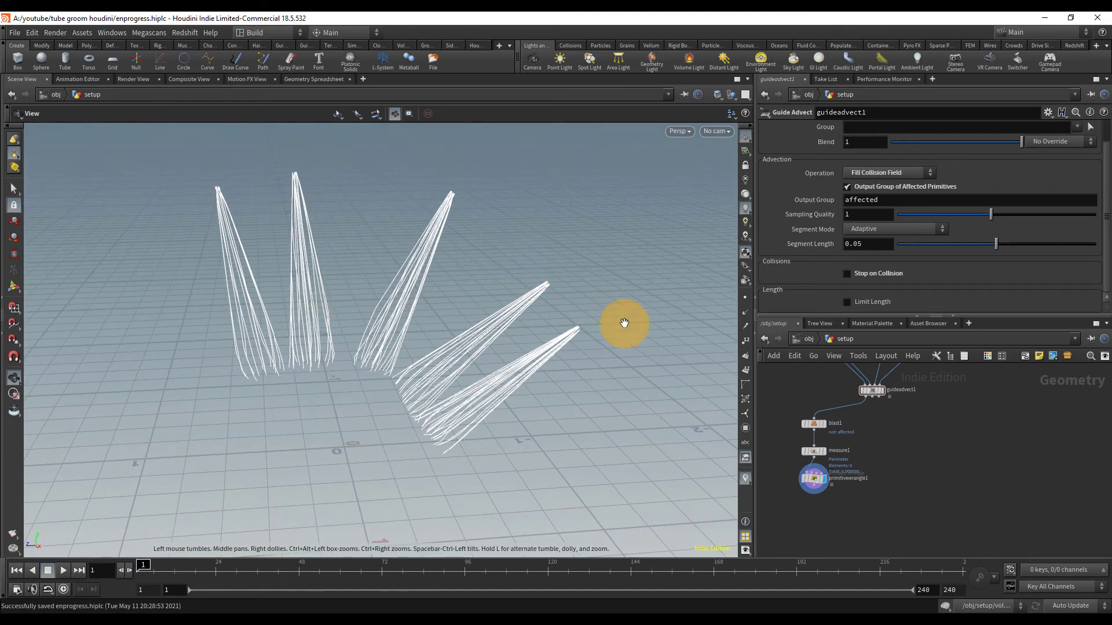
middle_drag(989, 486, 975, 466)
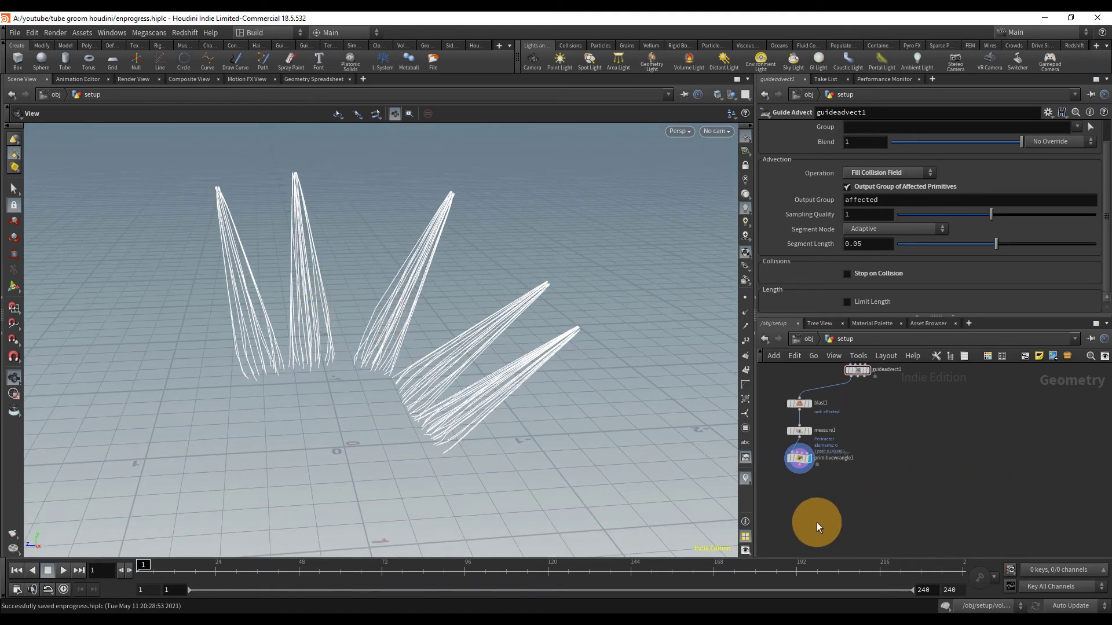
key(Tab)
text(guisk)
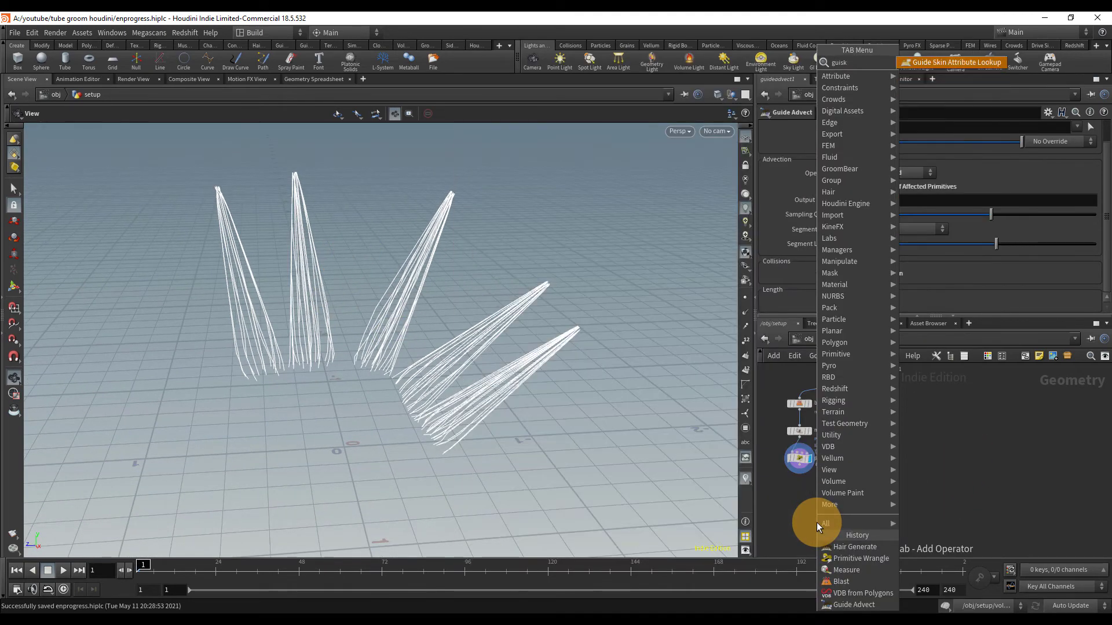
key(Return)
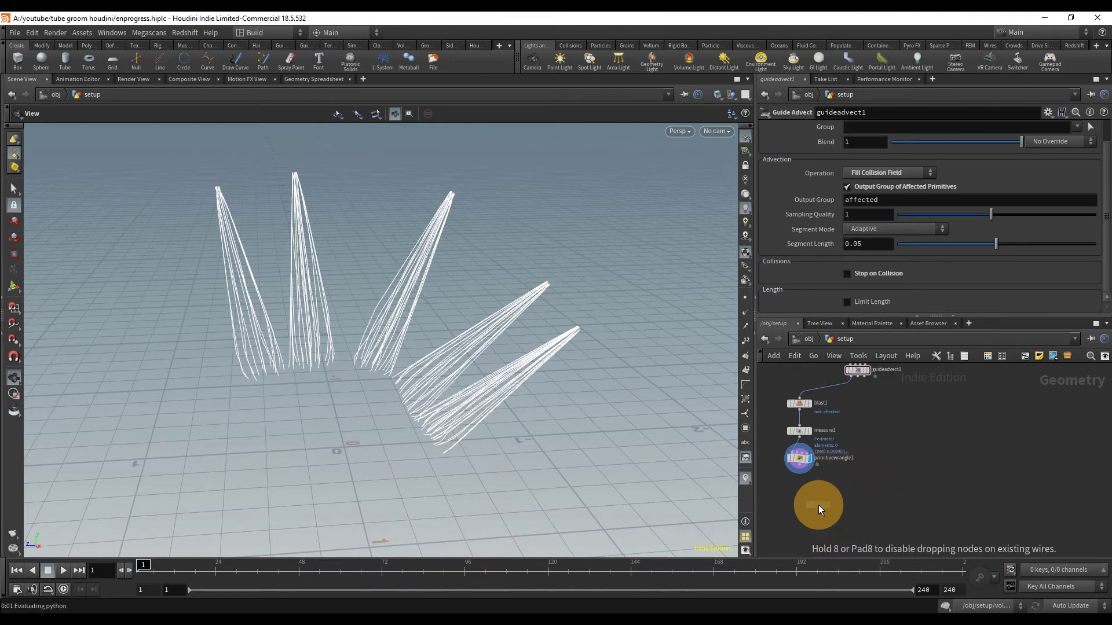
click(818, 505)
scroll(797, 495, up, 2)
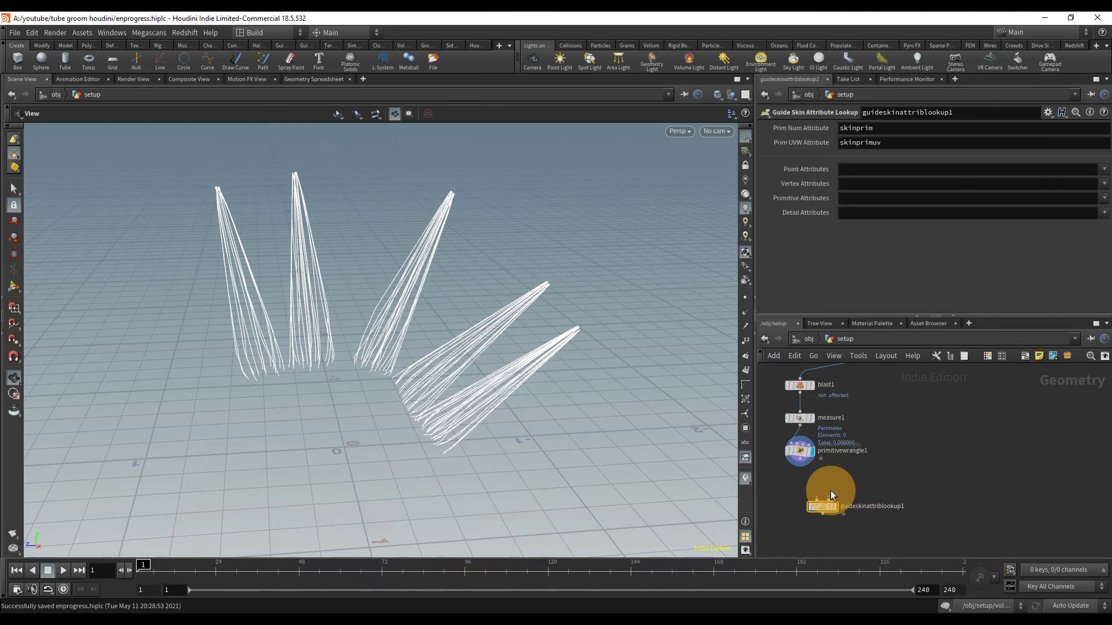
Wire primitivewrangle1 into the lookup node's first input and guideadvect1's middle output into its second, and display the lookup node
click(816, 500)
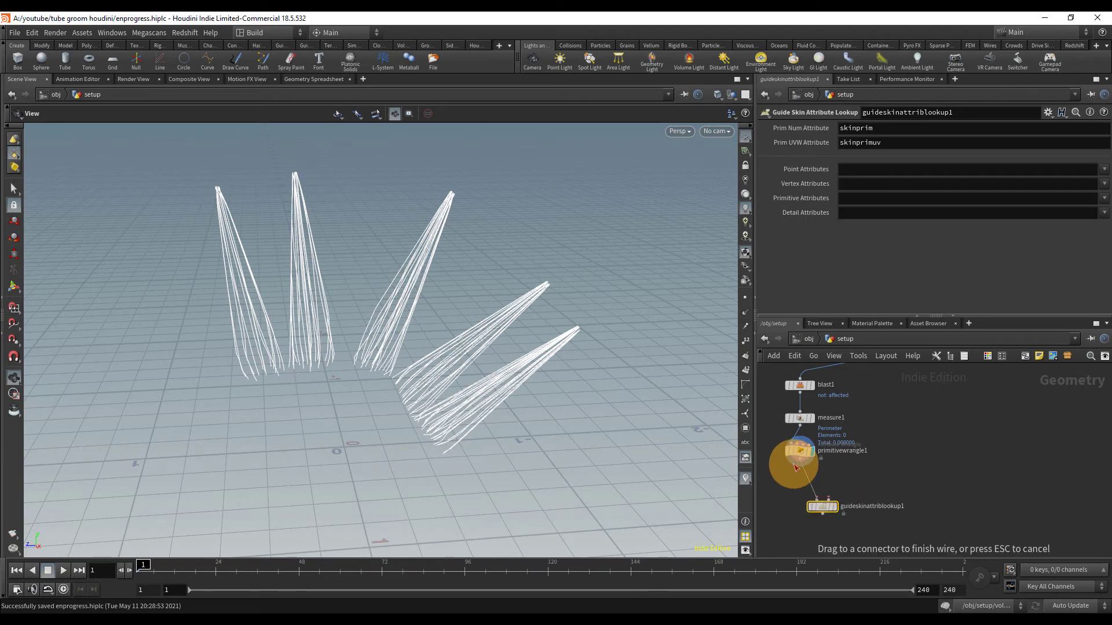
click(799, 461)
click(829, 499)
middle_drag(866, 468, 845, 503)
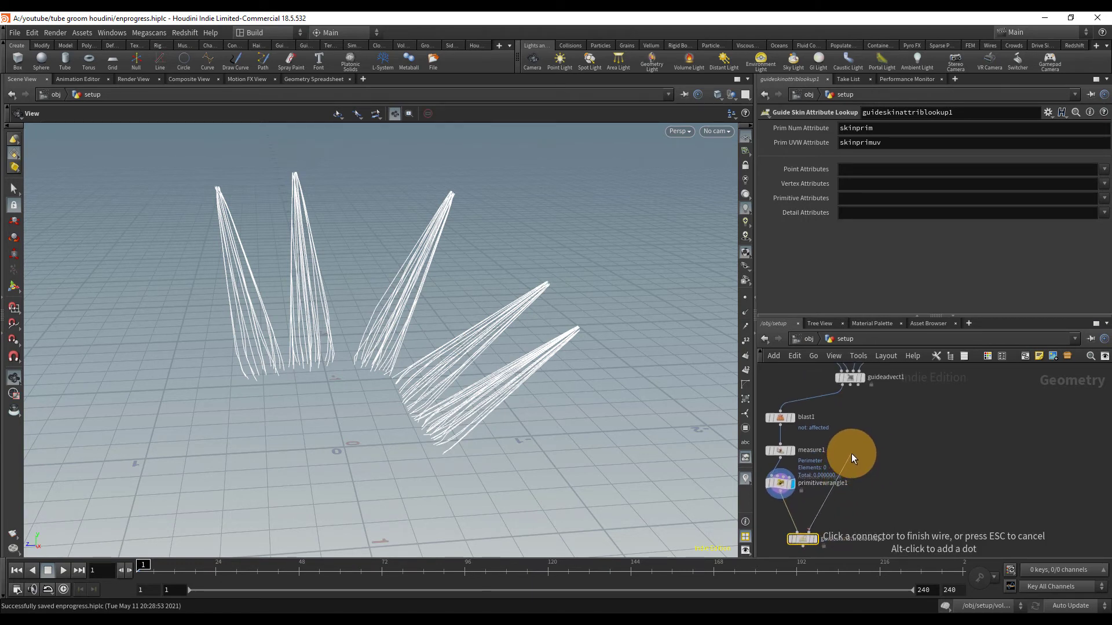
click(849, 392)
middle_drag(894, 527, 885, 467)
click(796, 500)
scroll(876, 491, down, 2)
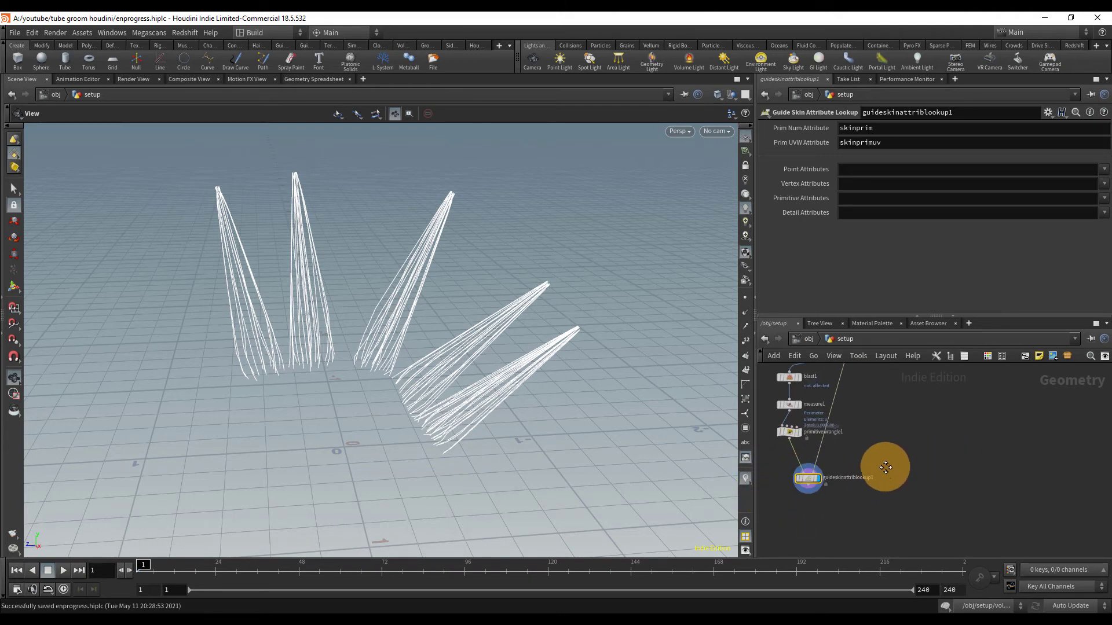
Add a Rest Position node below guideskinattriblookup1, wire the lookup's output into it and display it
key(Tab)
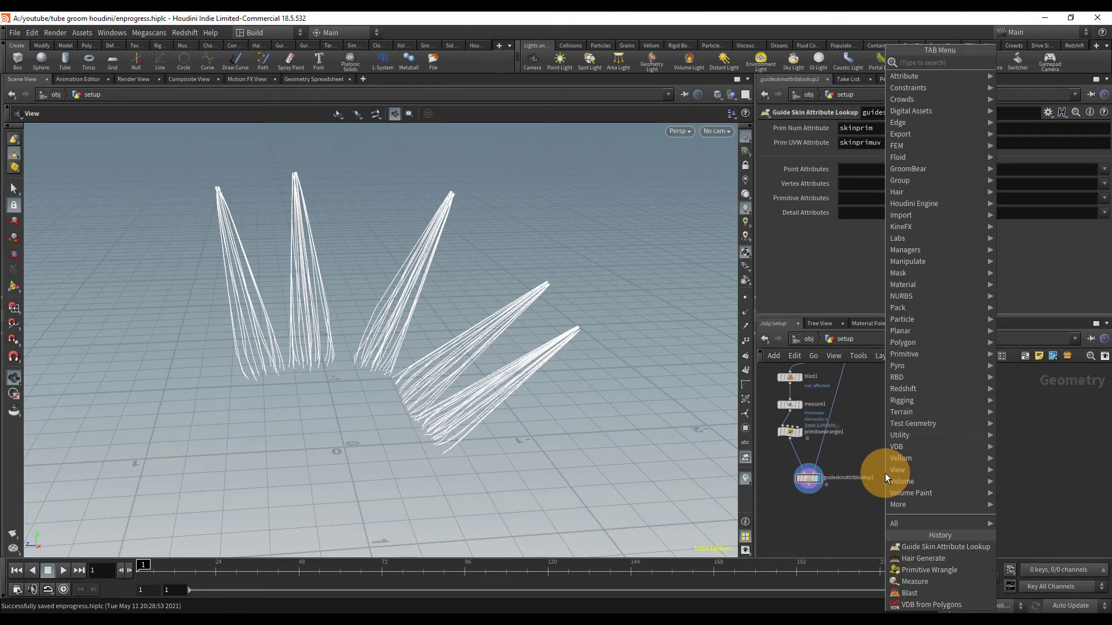
text(res)
key(Down)
key(Return)
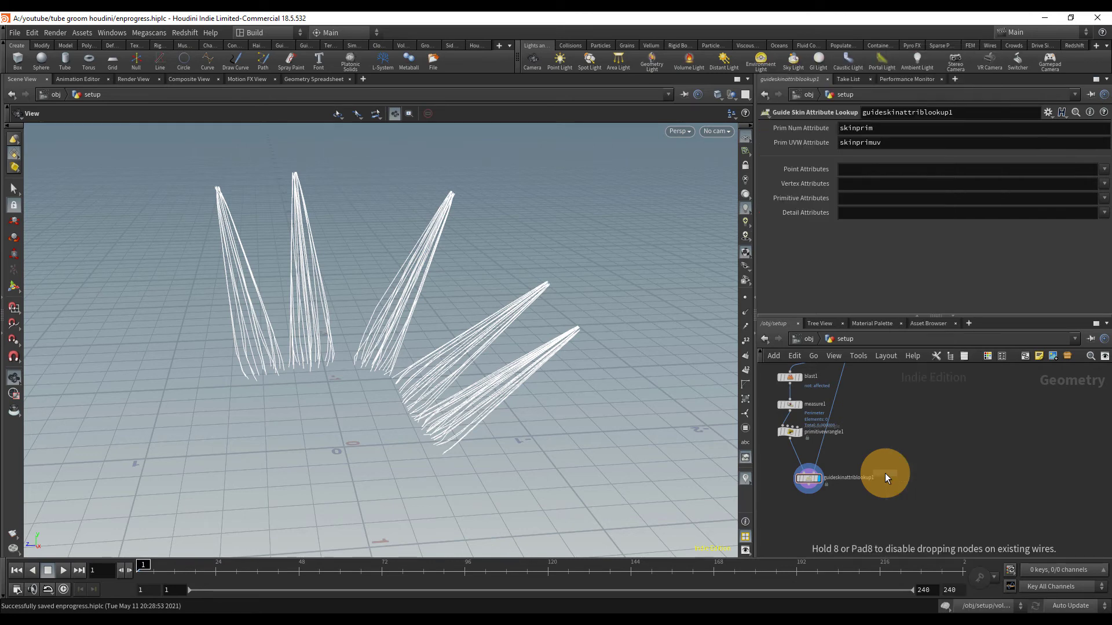
click(803, 501)
mouse_move(805, 501)
mouse_down()
mouse_move(823, 471)
mouse_move(811, 473)
mouse_move(814, 509)
mouse_up()
click(829, 509)
Add a Hair Generate node below rest1 and wire rest1 into its Guides input only, cutting the mistaken first-input wire
middle_drag(922, 499, 910, 459)
key(Tab)
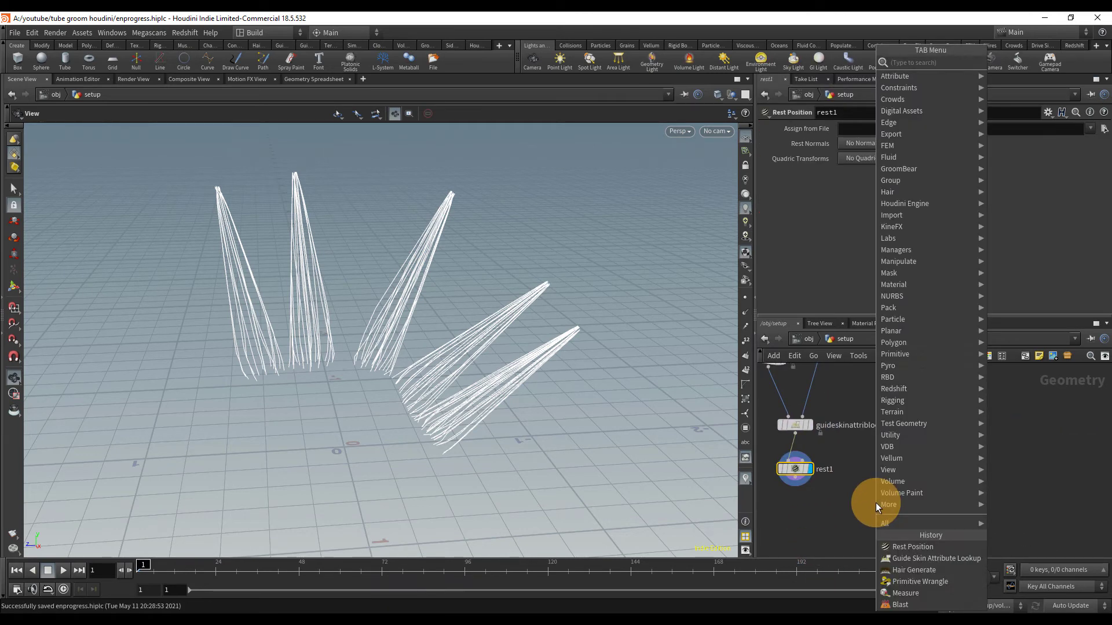
text(hair)
key(Return)
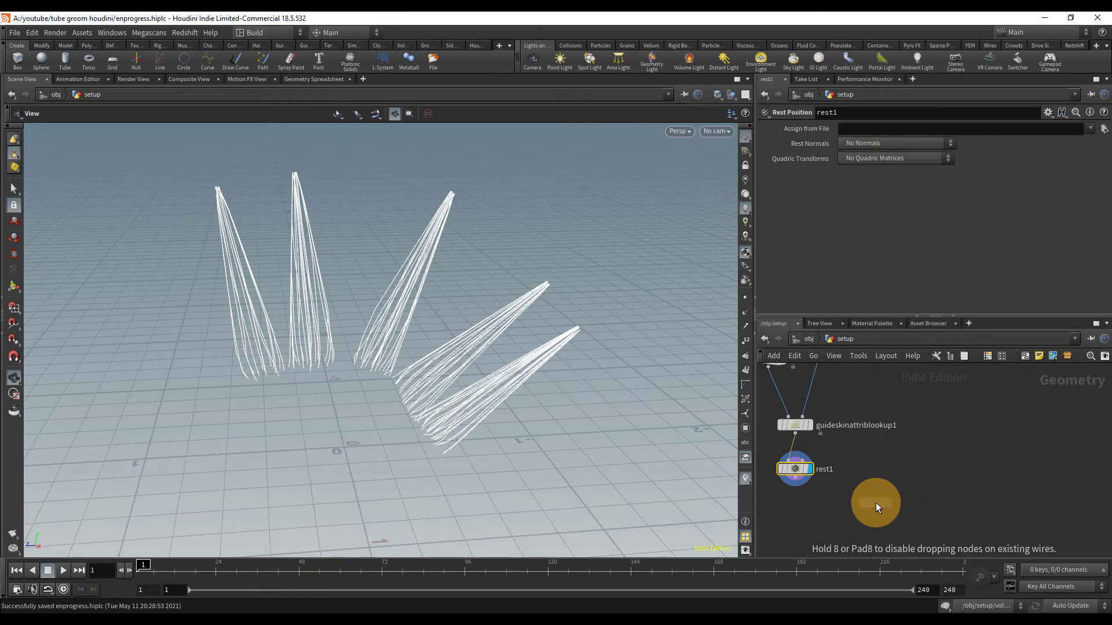
click(819, 527)
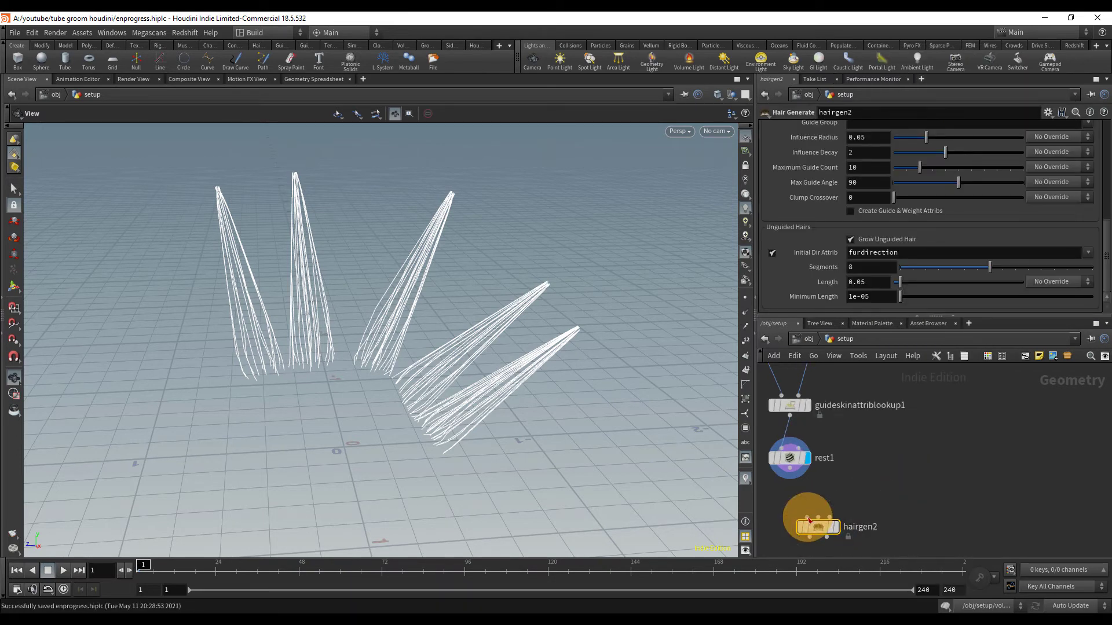
click(808, 517)
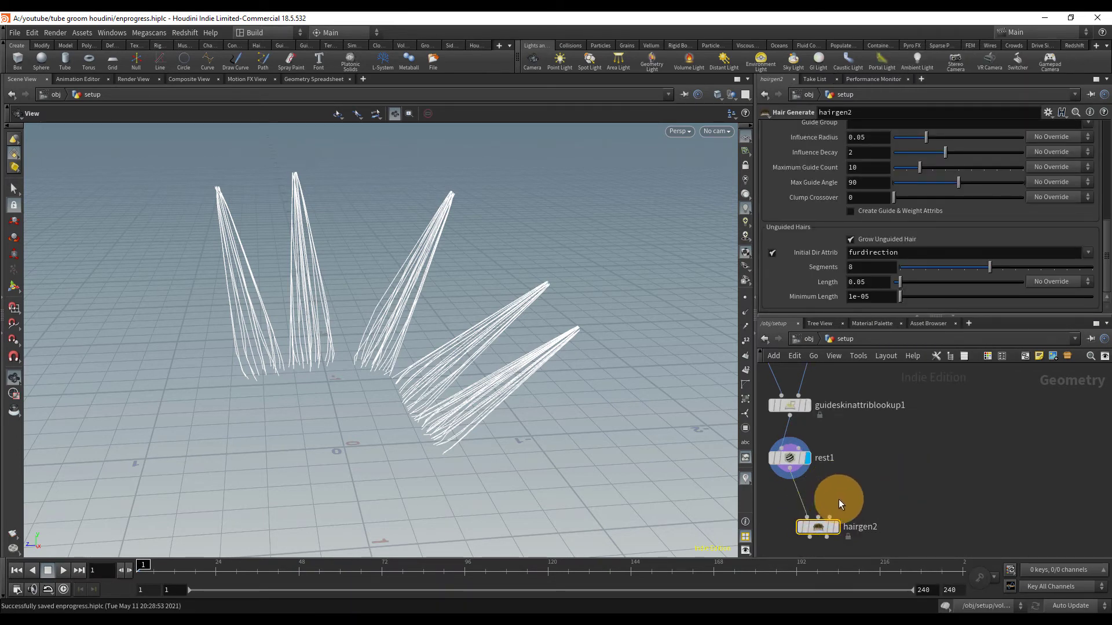
click(818, 517)
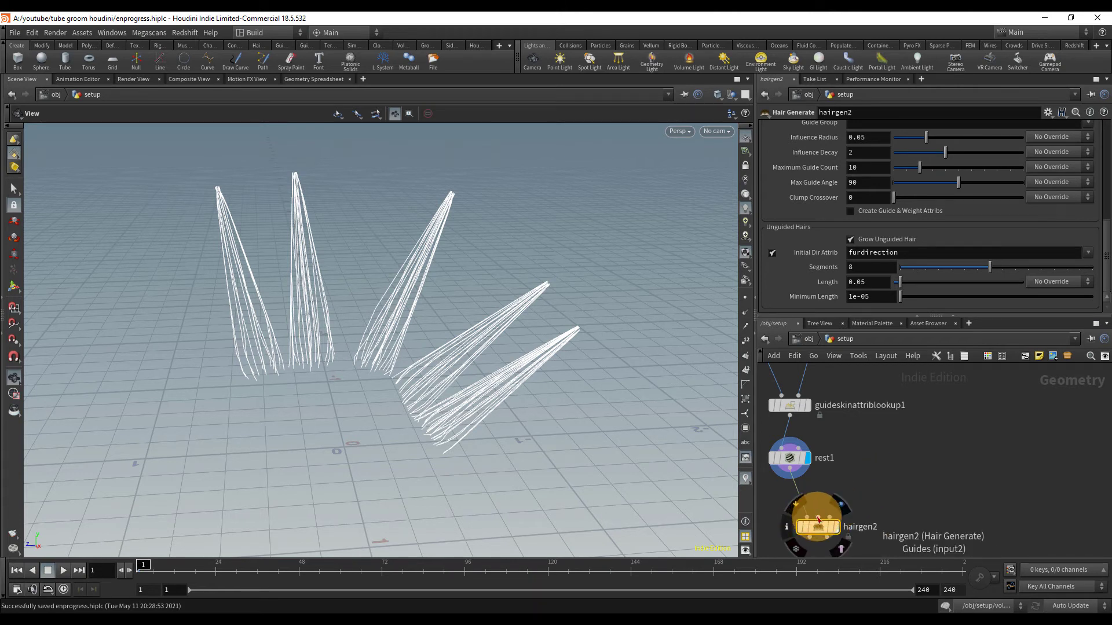
drag(818, 517, 790, 468)
scroll(844, 489, down, 1)
key(y)
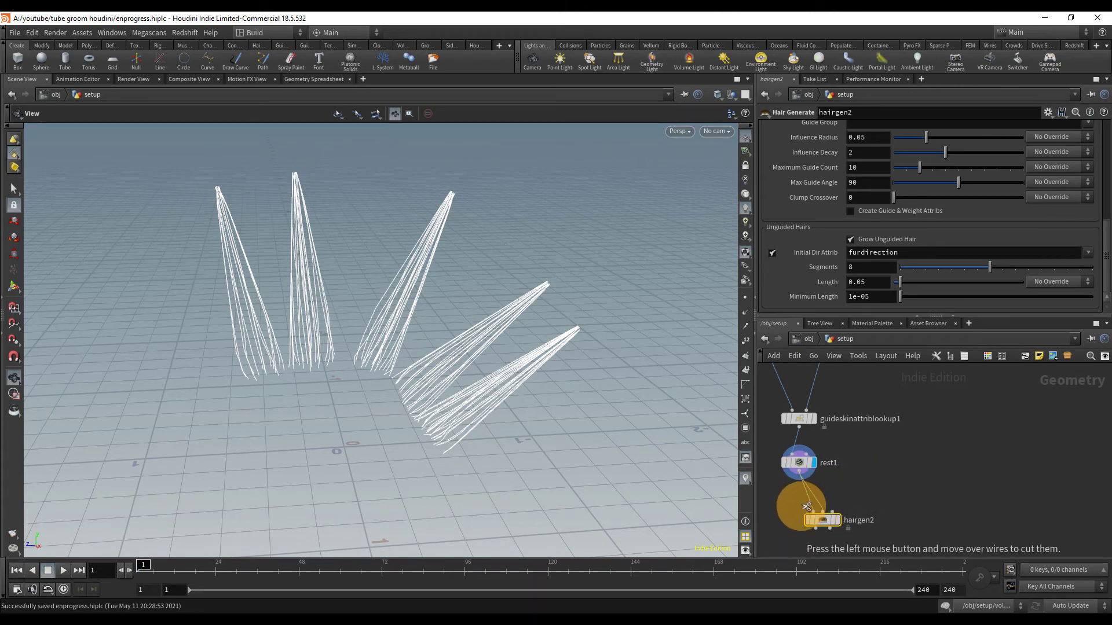
Wire the skin coming out of guideadvect1 into hairgen2's first input and display hairgen2
scroll(856, 502, down, 3)
middle_drag(888, 484, 877, 489)
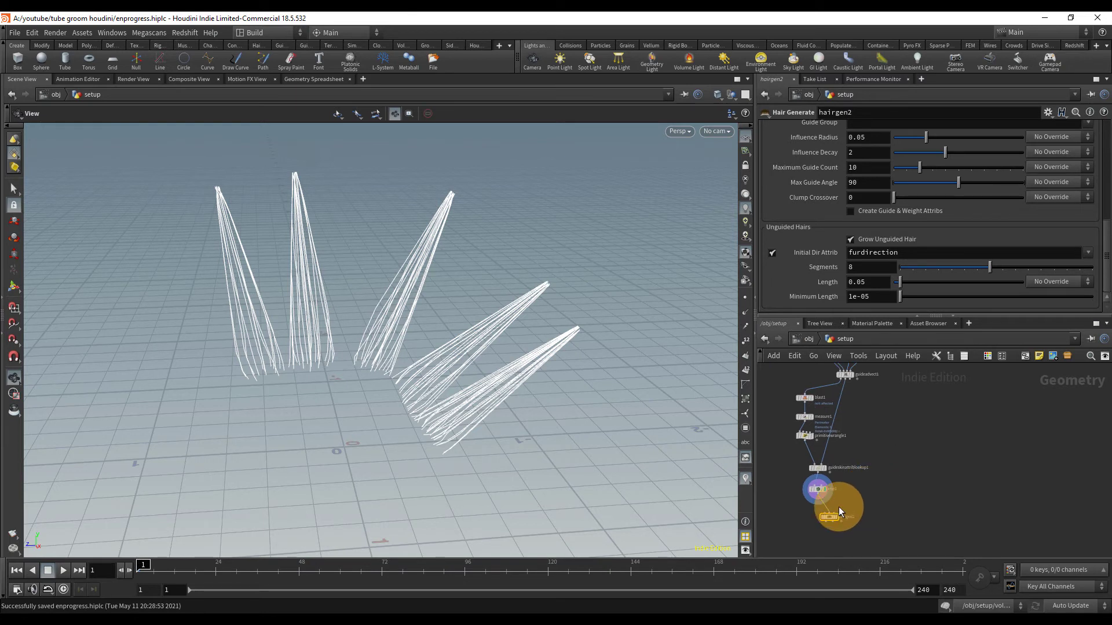
drag(826, 514, 858, 436)
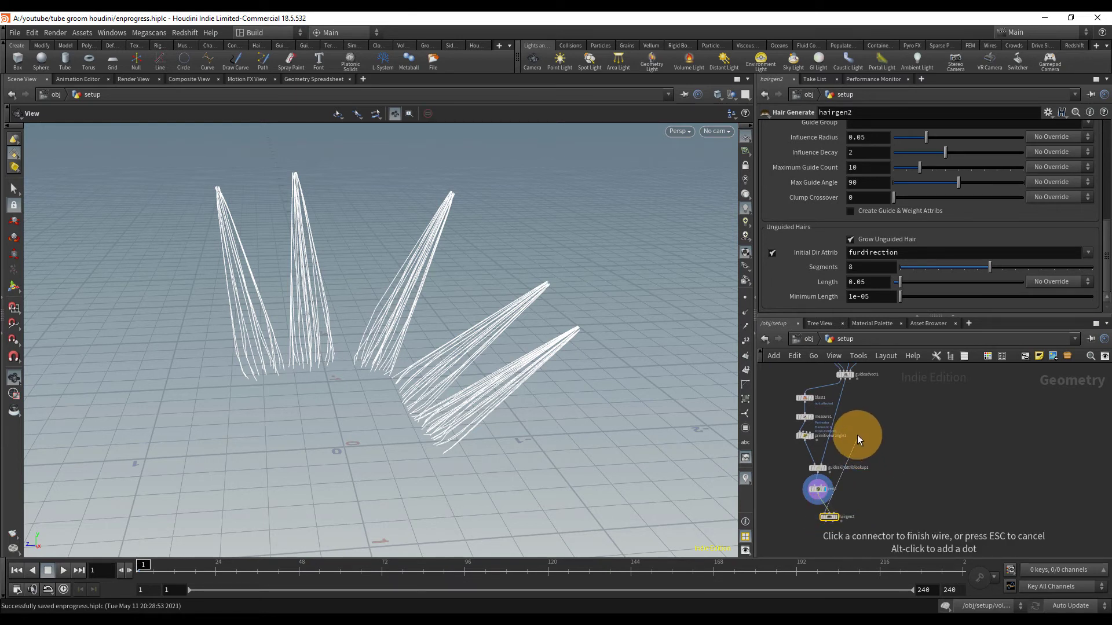
scroll(857, 436, up, 3)
mouse_move(852, 443)
middle_down()
mouse_move(839, 512)
mouse_move(837, 444)
middle_up()
click(821, 396)
scroll(900, 375, down, 2)
click(833, 500)
scroll(447, 315, down, 3)
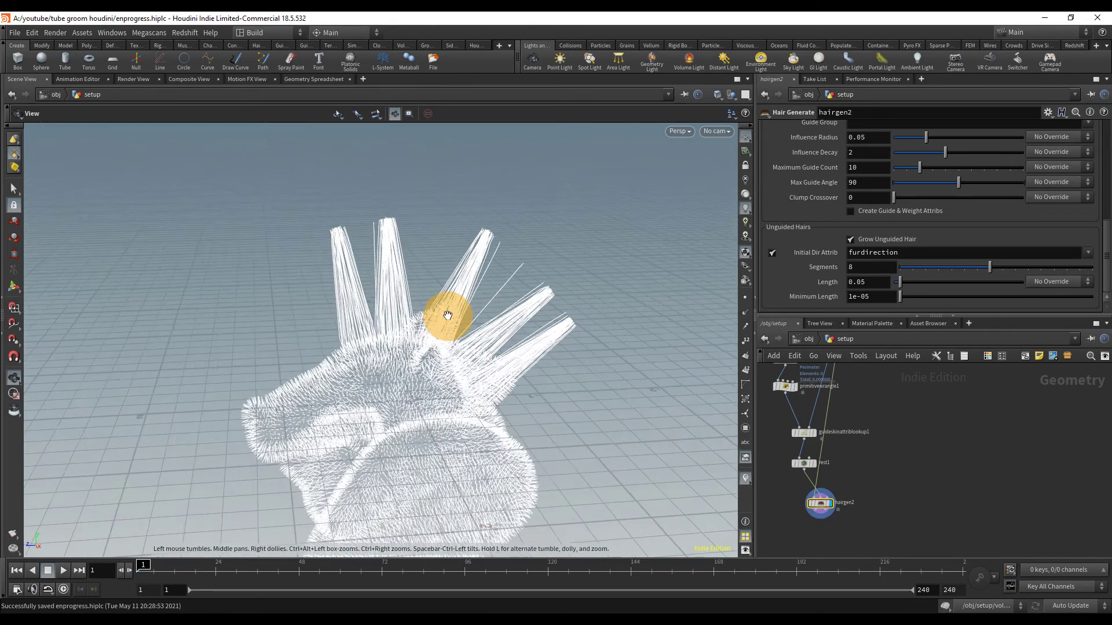
Turn off Grow Unguided Hair on hairgen2 and inspect the guided hair tufts
drag(447, 315, 496, 325)
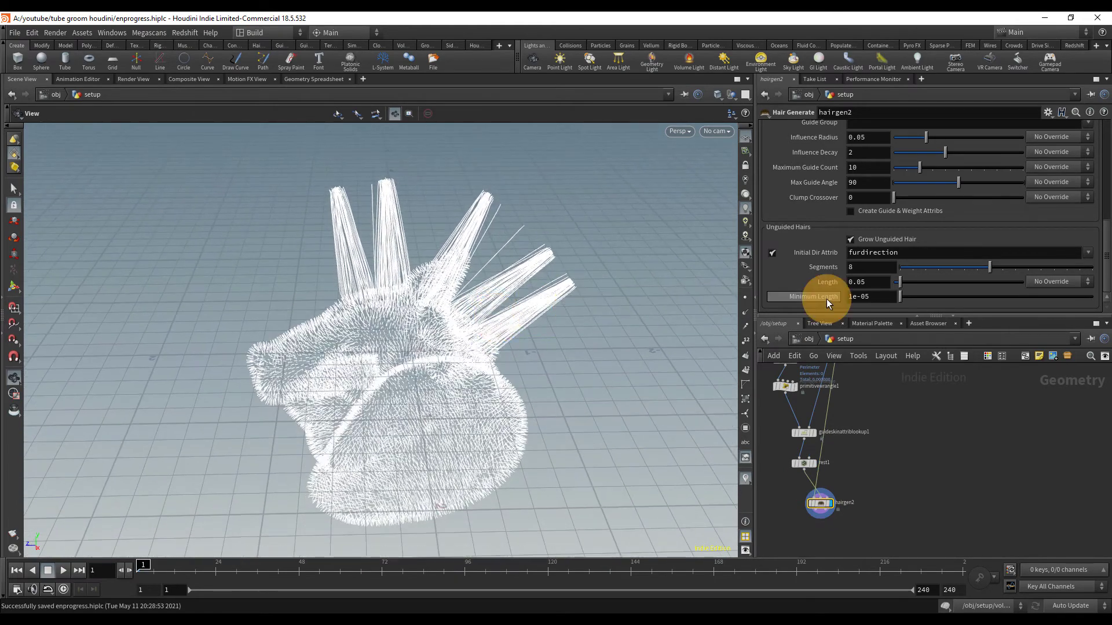
click(903, 240)
scroll(408, 241, up, 4)
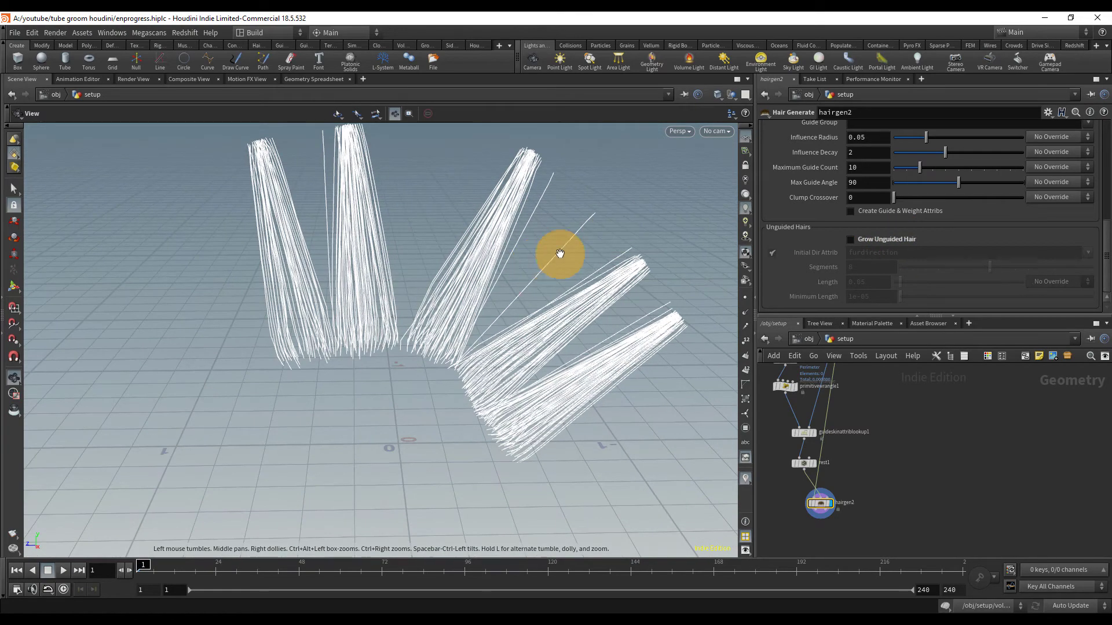
drag(416, 252, 436, 264)
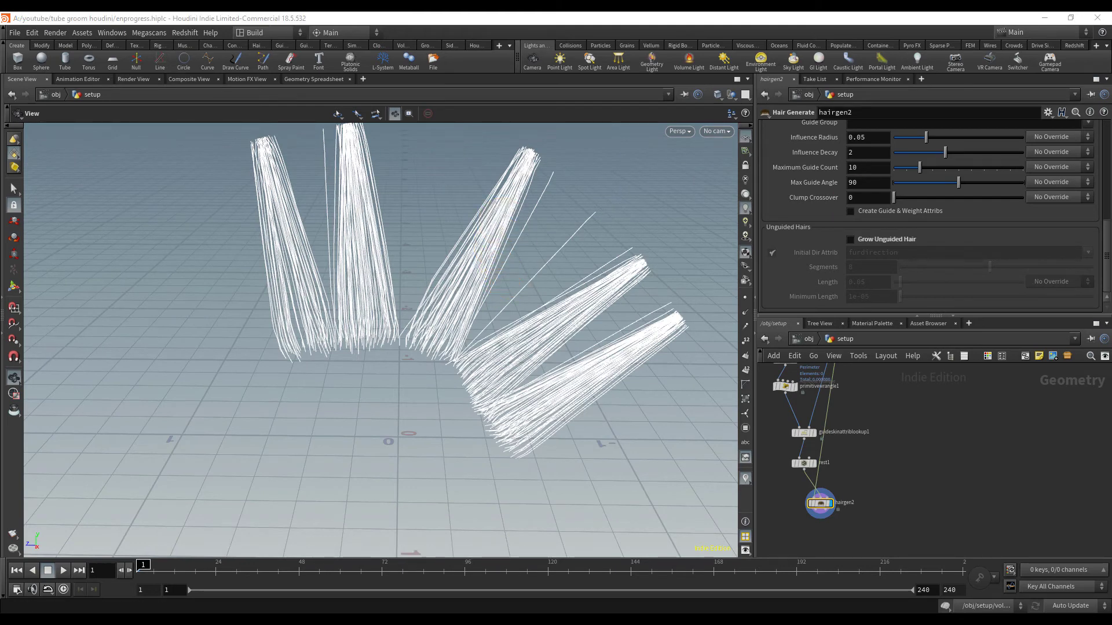
Add a Color node below hairgen2, fed by its hair output, and display it
key(Tab)
text(c)
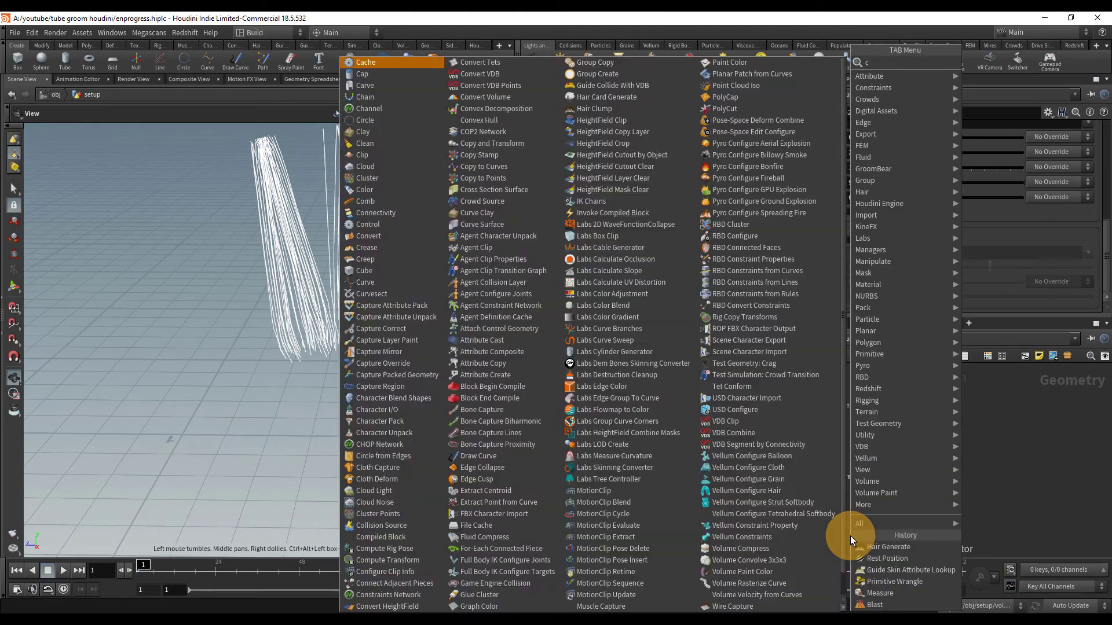
text(lump)
key(Return)
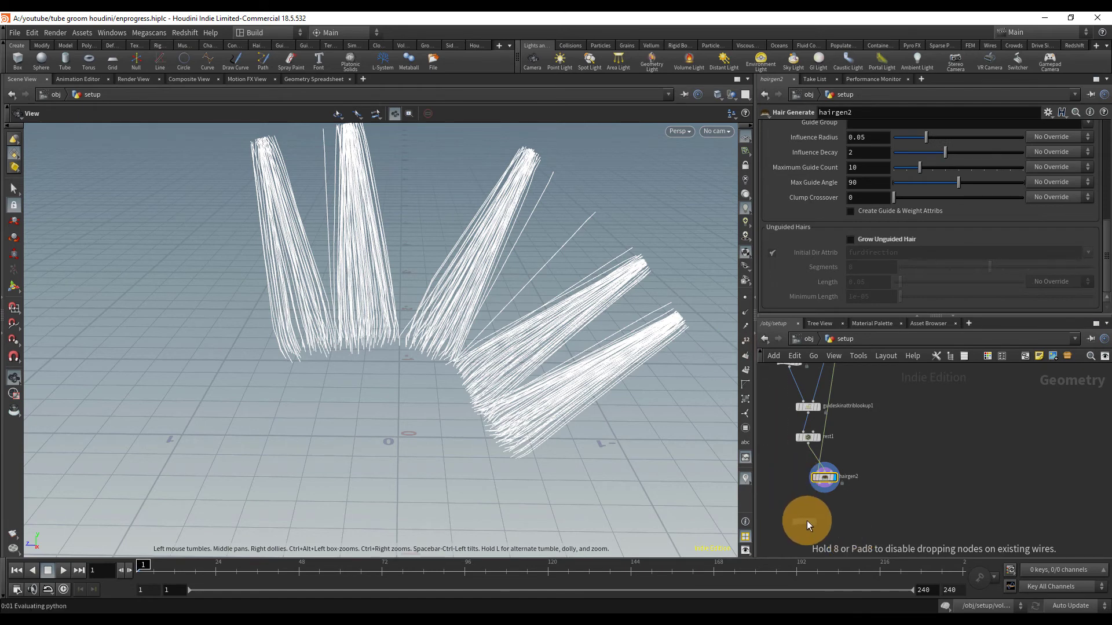
click(807, 520)
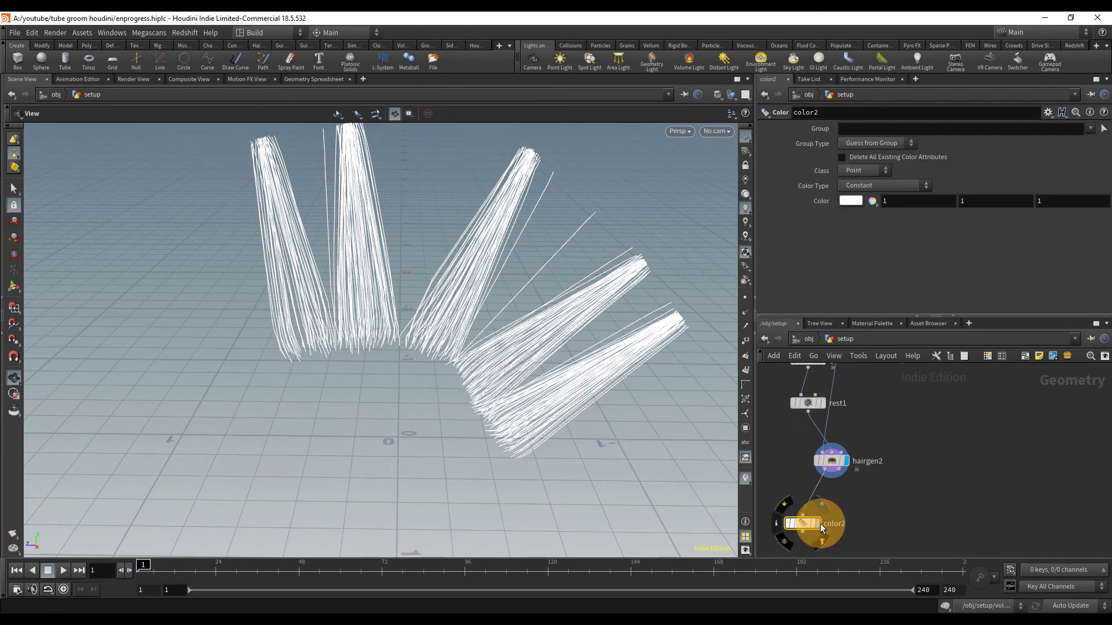
Set color2's color to the light blue swatch with values 0, 0.5, 1
click(849, 201)
click(878, 183)
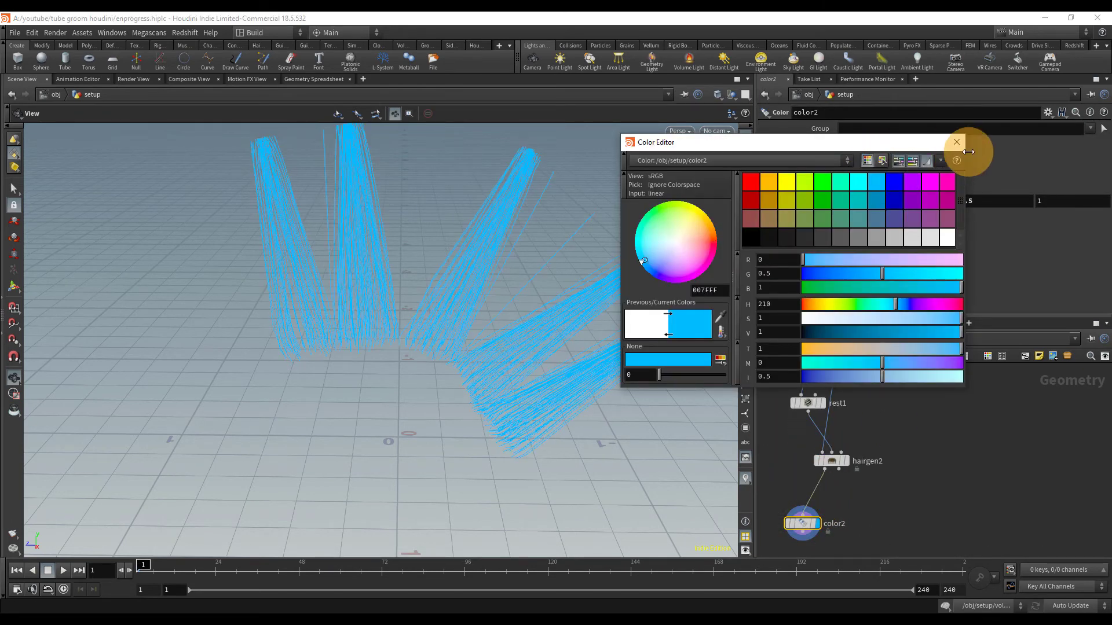
click(956, 142)
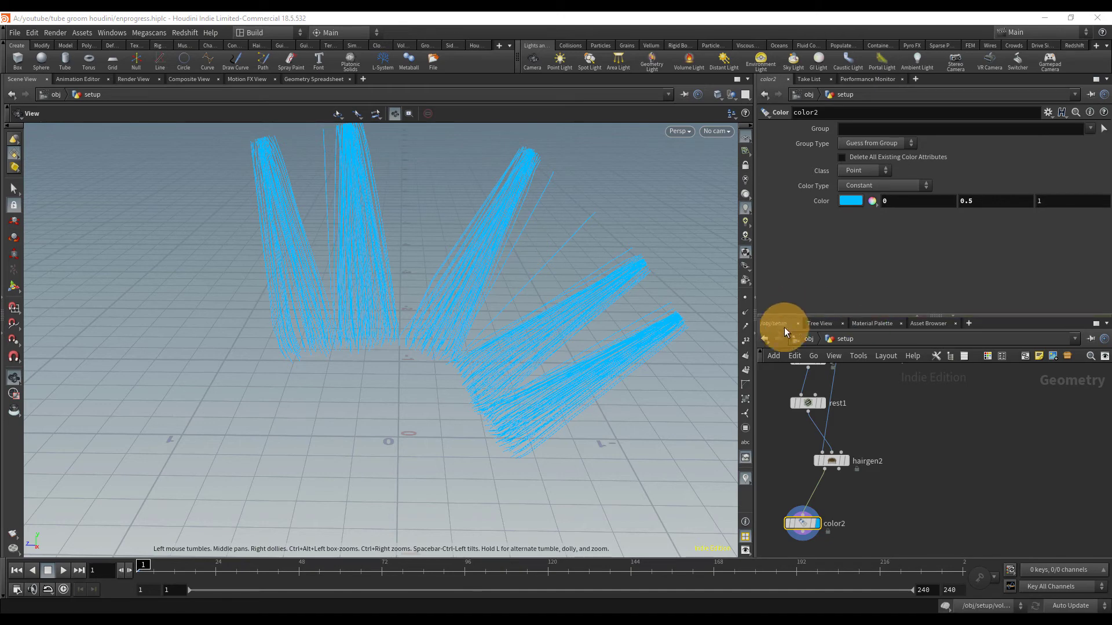
Enable Shade Open Curves in Viewport on the setup geometry object
click(804, 340)
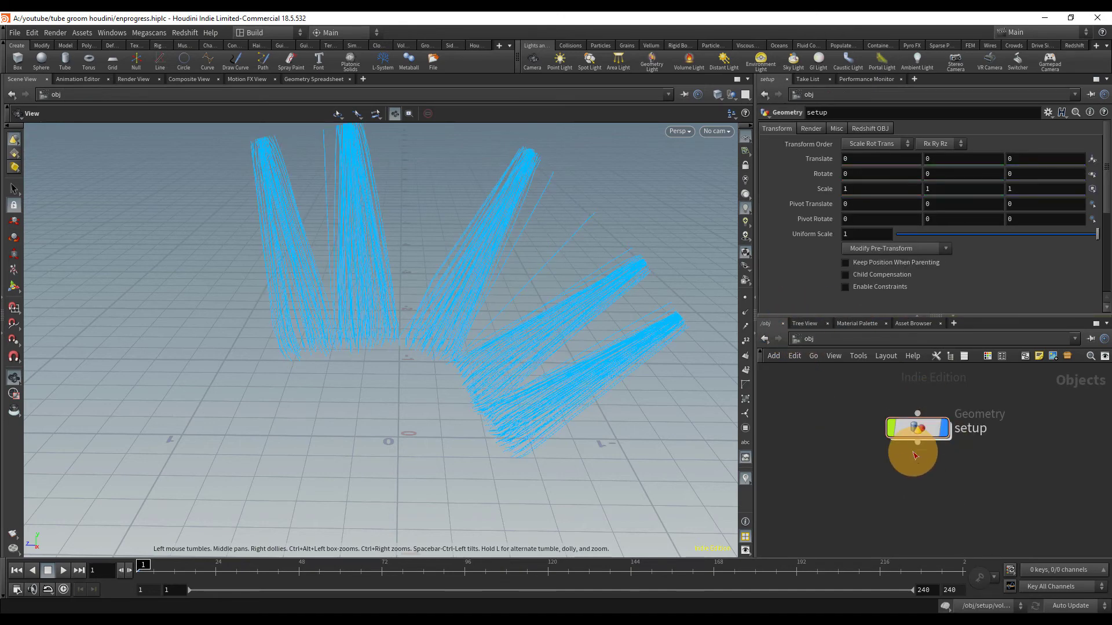
click(907, 427)
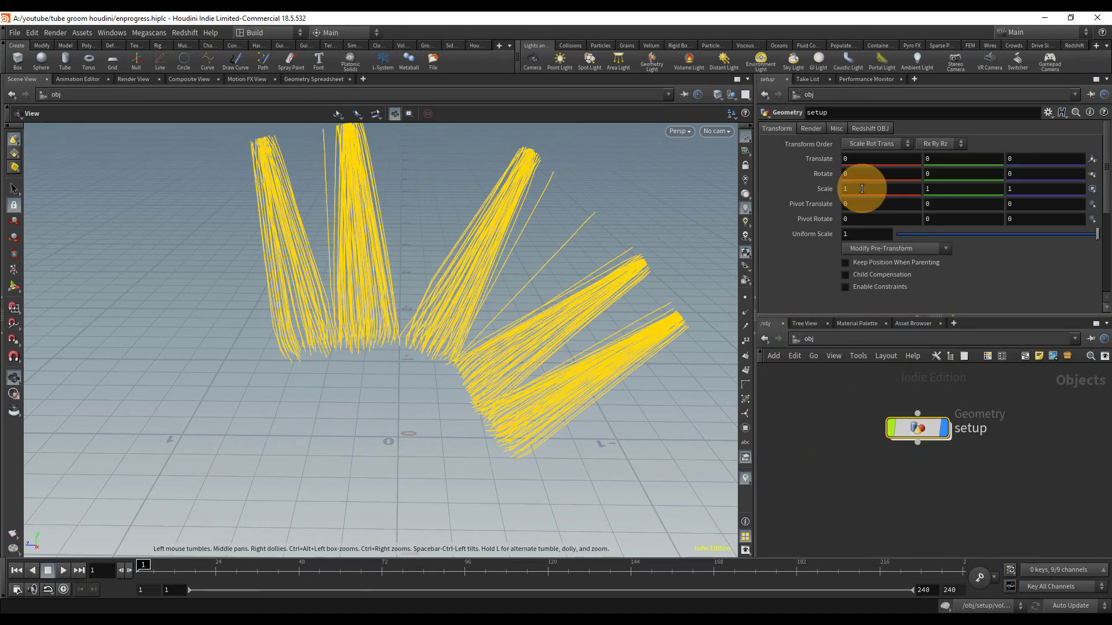
click(837, 128)
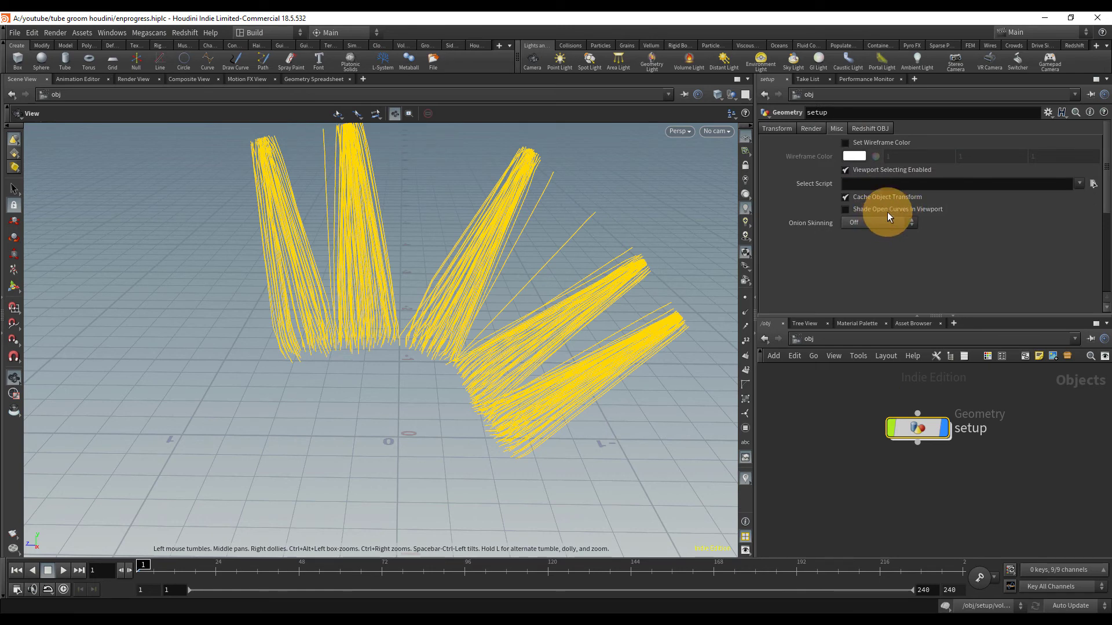
click(887, 211)
click(897, 462)
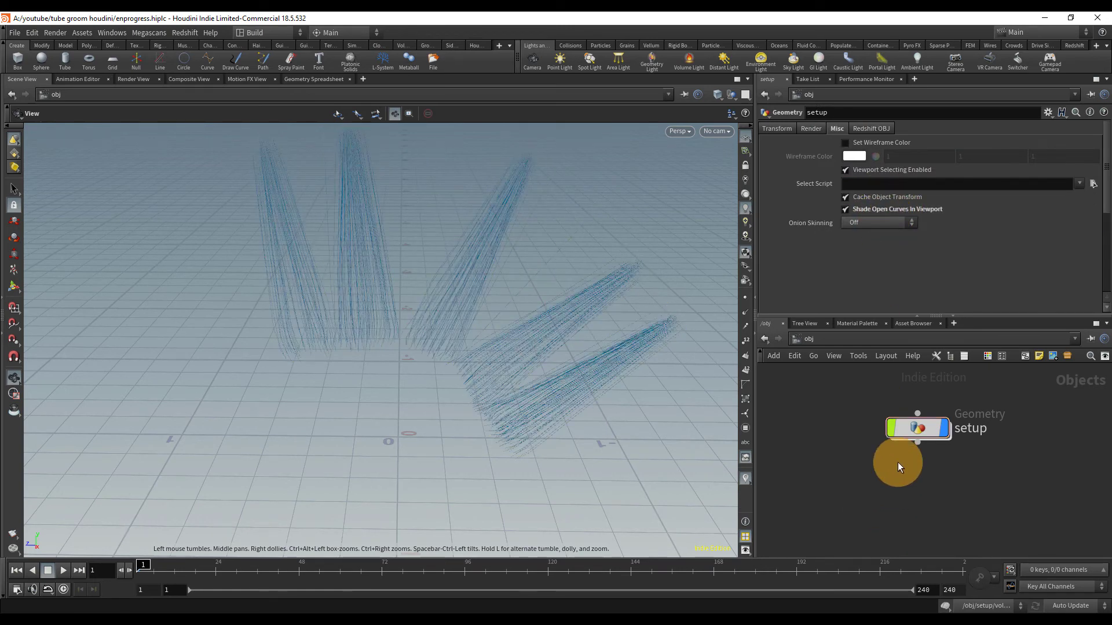
Return inside the setup network and set hairgen2's hair thickness to 0.00507
double_click(911, 428)
middle_drag(886, 539, 887, 532)
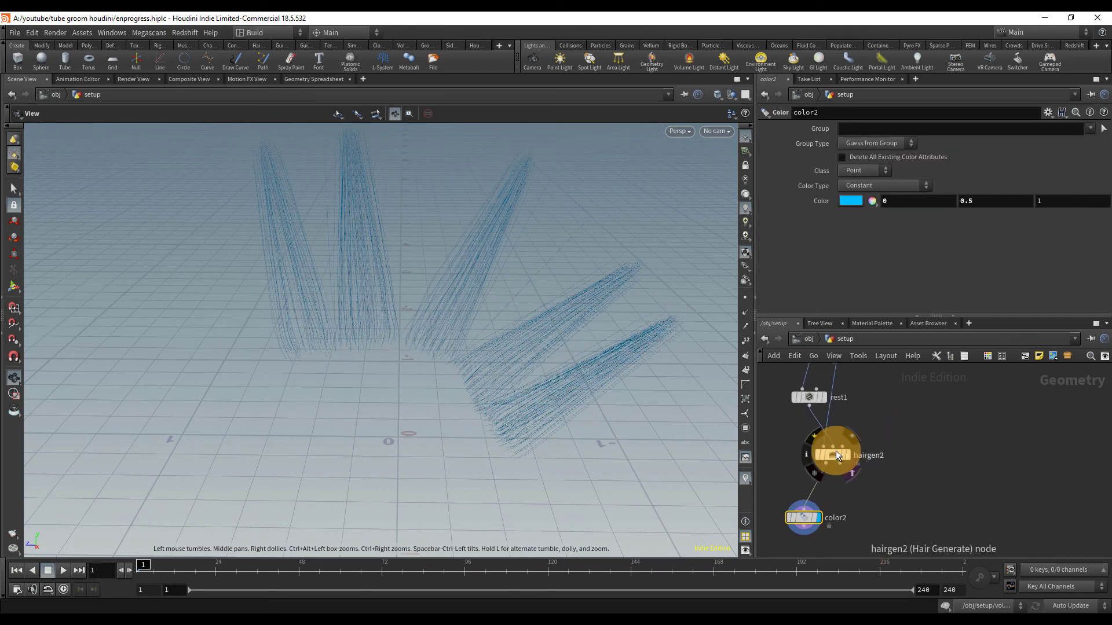
click(835, 451)
scroll(862, 221, up, 3)
scroll(862, 203, up, 5)
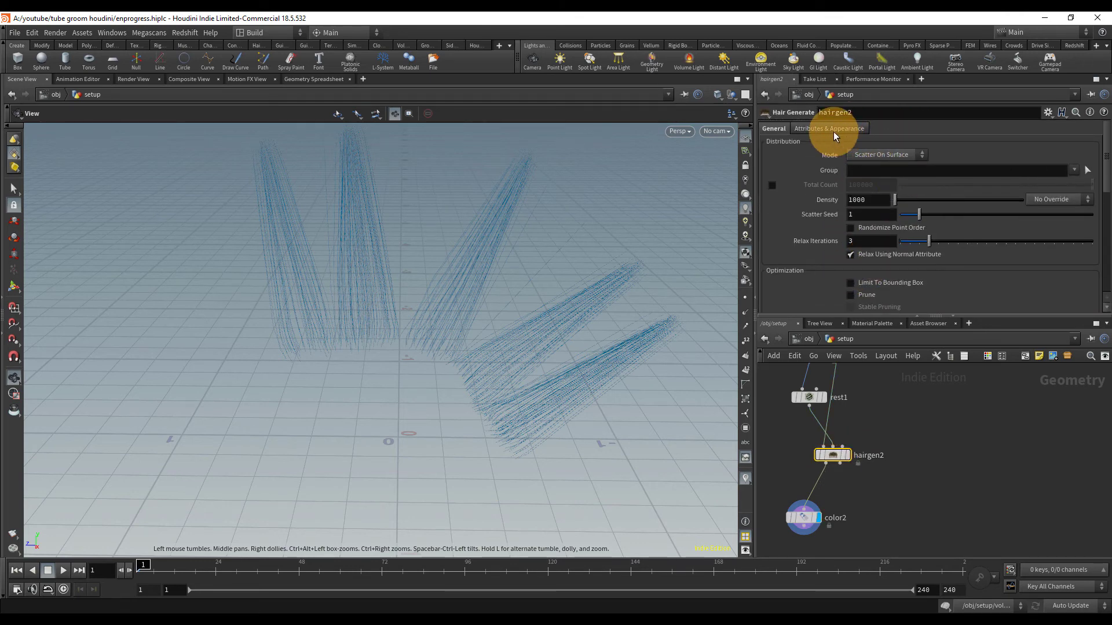
click(833, 129)
drag(912, 175, 959, 174)
click(959, 443)
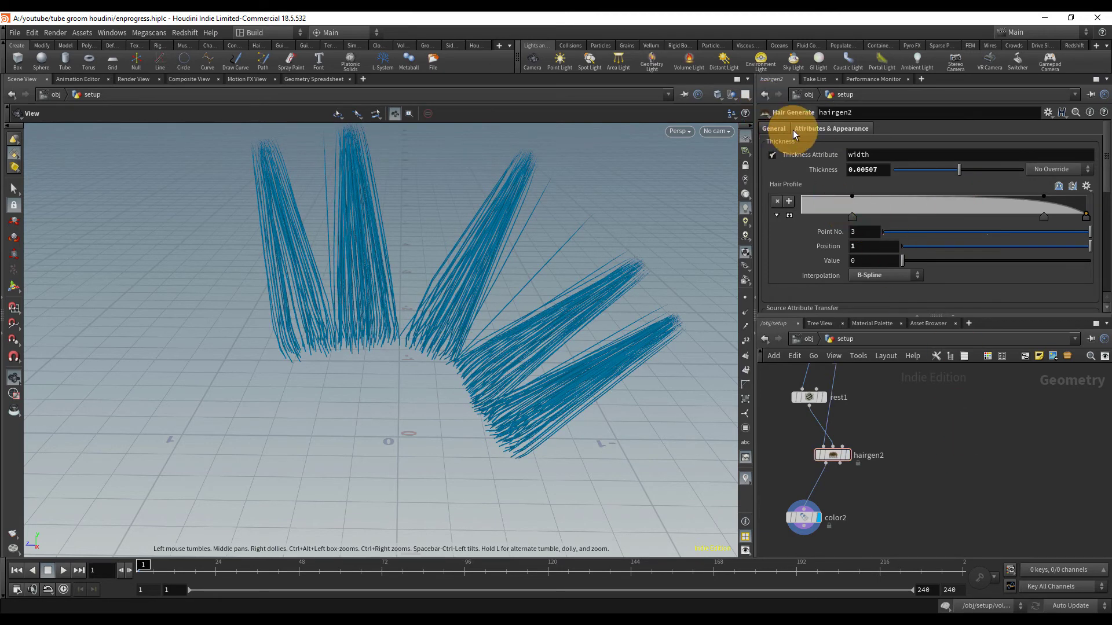
Try a density of 5000 for hairgen2's scattered hairs
click(772, 127)
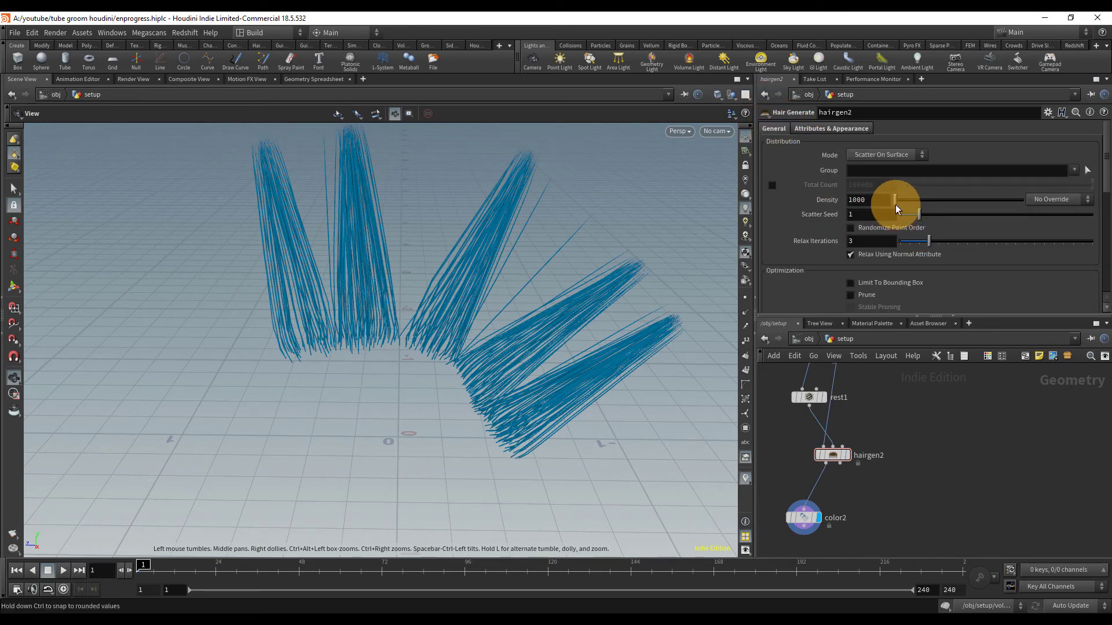
click(852, 200)
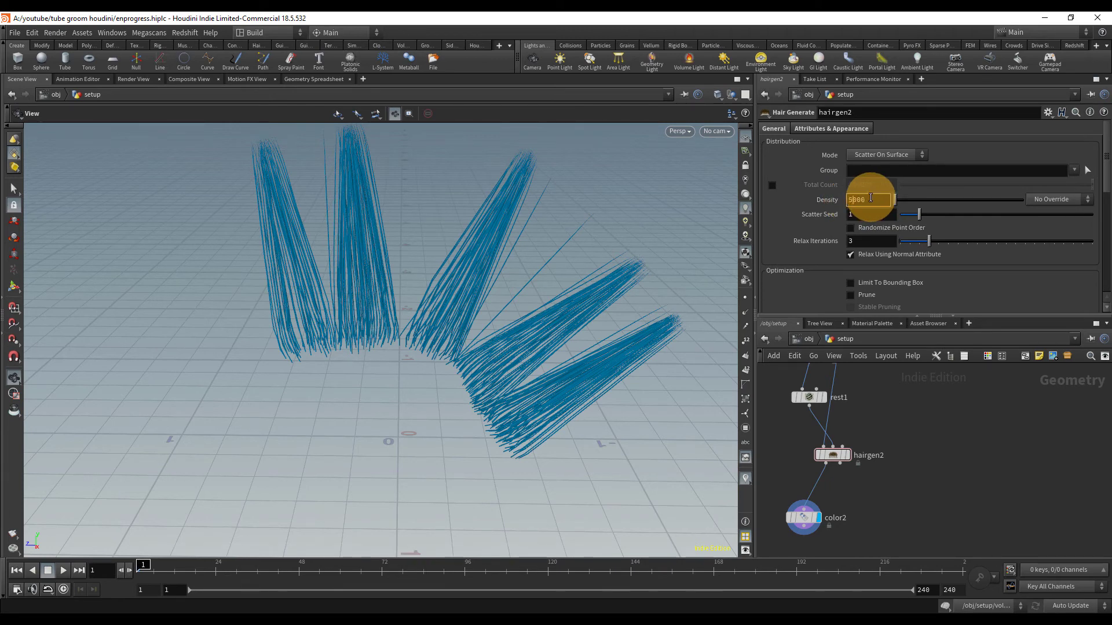
key(Return)
scroll(573, 310, down, 2)
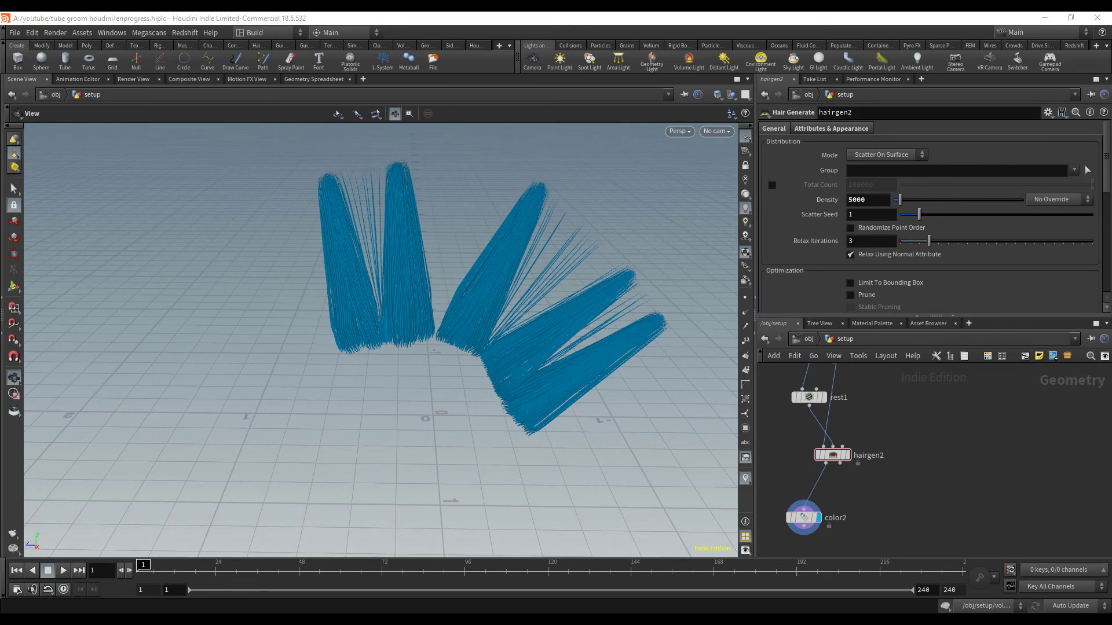
Set hairgen2's density to 2000
click(850, 202)
drag(852, 199, 785, 195)
text(2)
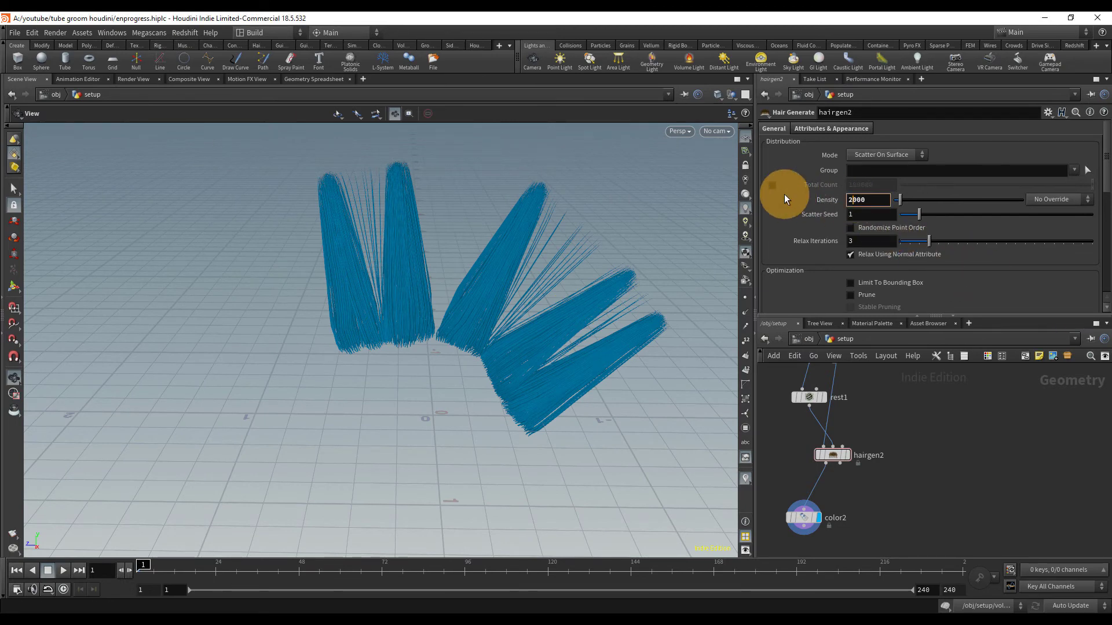
key(Return)
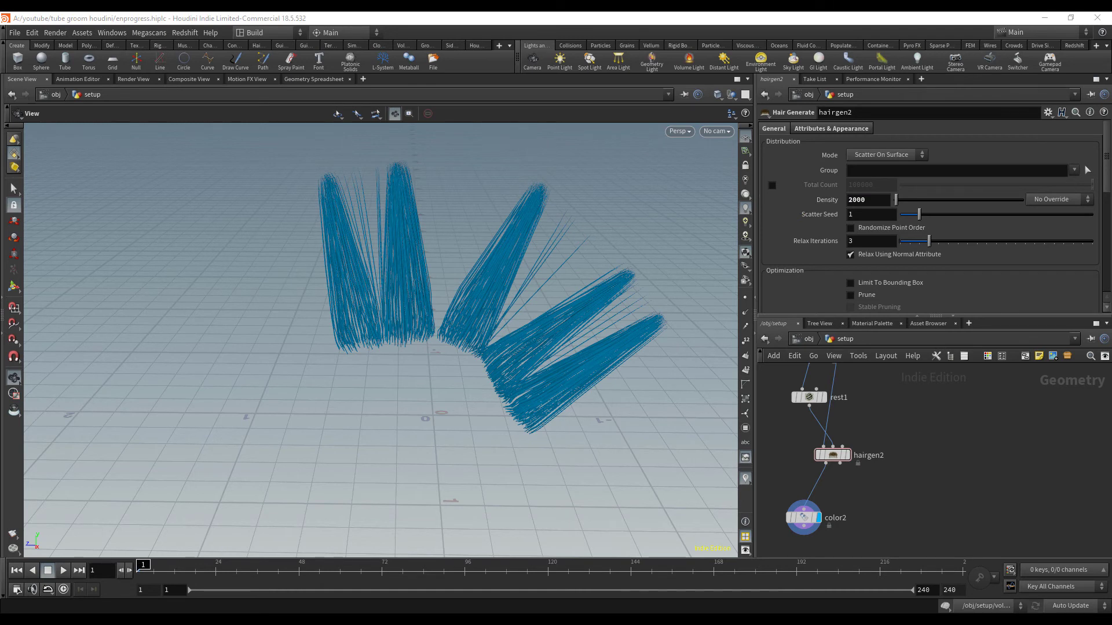
Set hairgen2's guide influence radius to 0.15, save the scene and inspect the fuller hair
scroll(933, 261, down, 5)
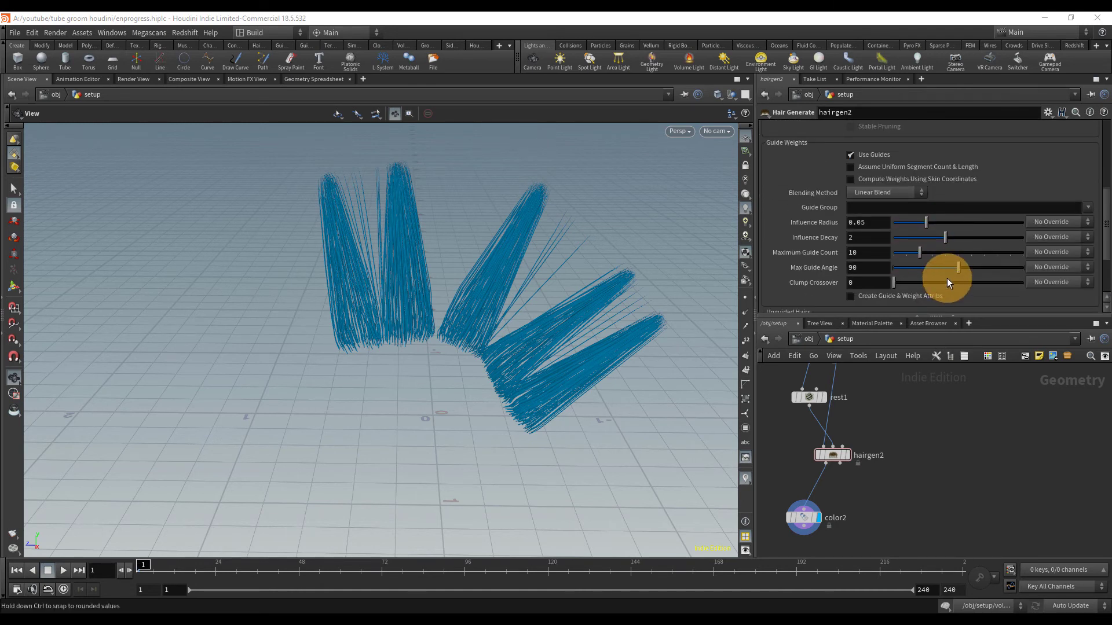
click(877, 218)
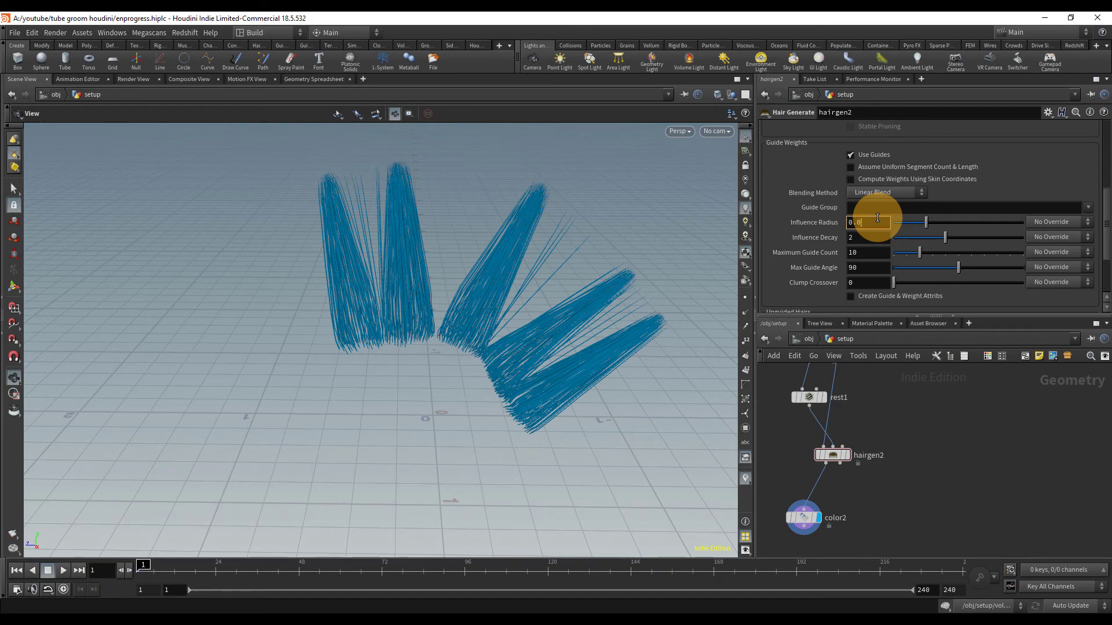
key(Return)
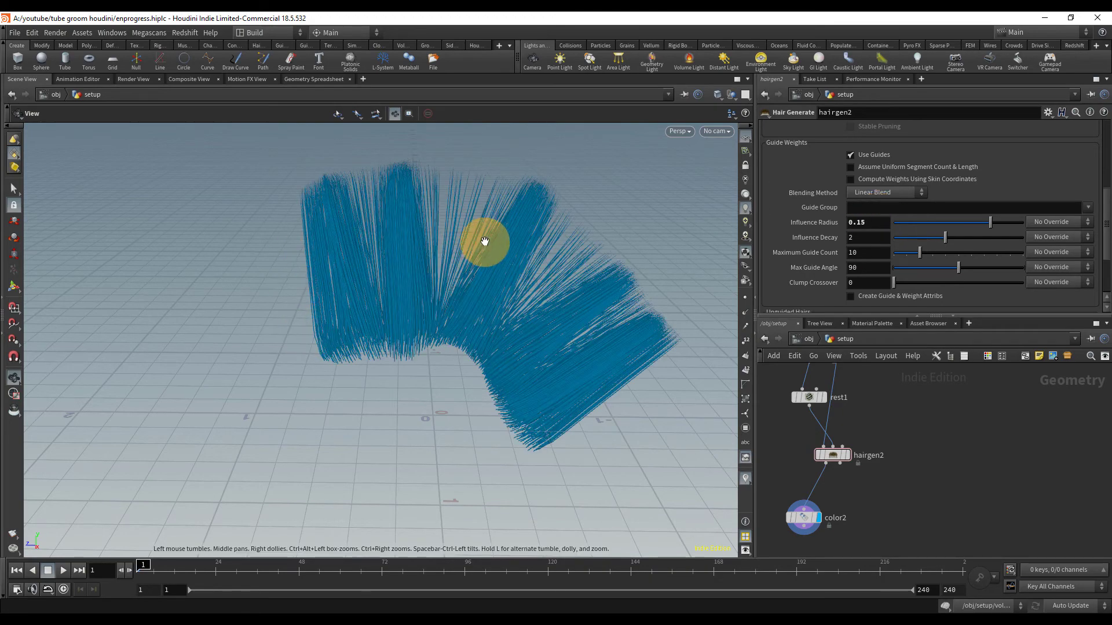
mouse_move(485, 242)
mouse_down()
mouse_move(502, 417)
mouse_move(482, 245)
mouse_move(501, 253)
mouse_up()
key(ctrl+s)
middle_drag(567, 290, 477, 294)
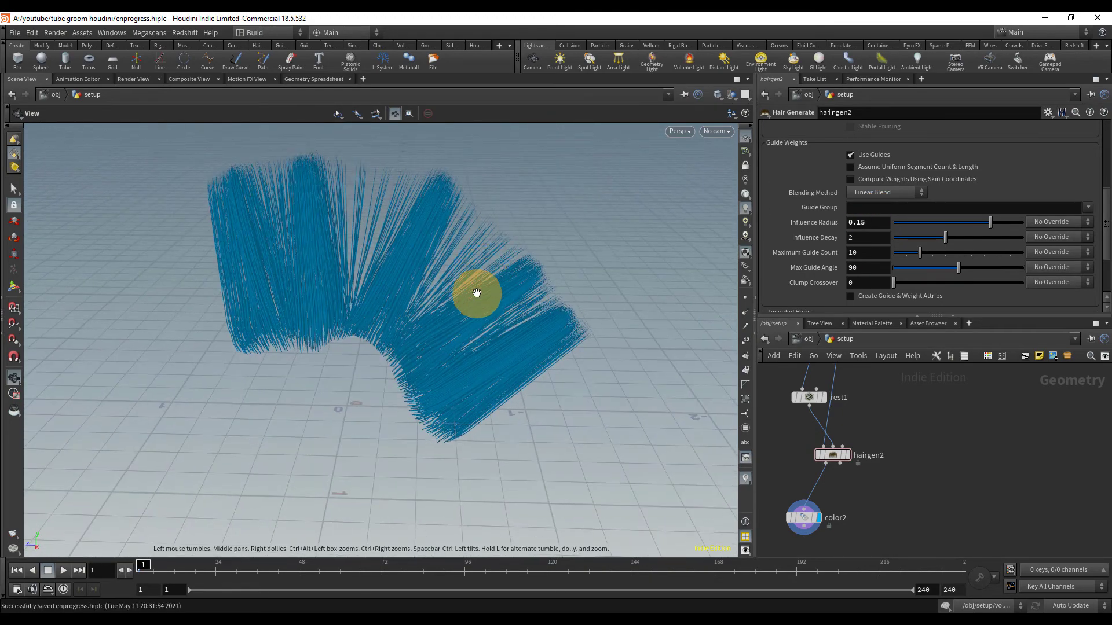
drag(458, 245, 666, 342)
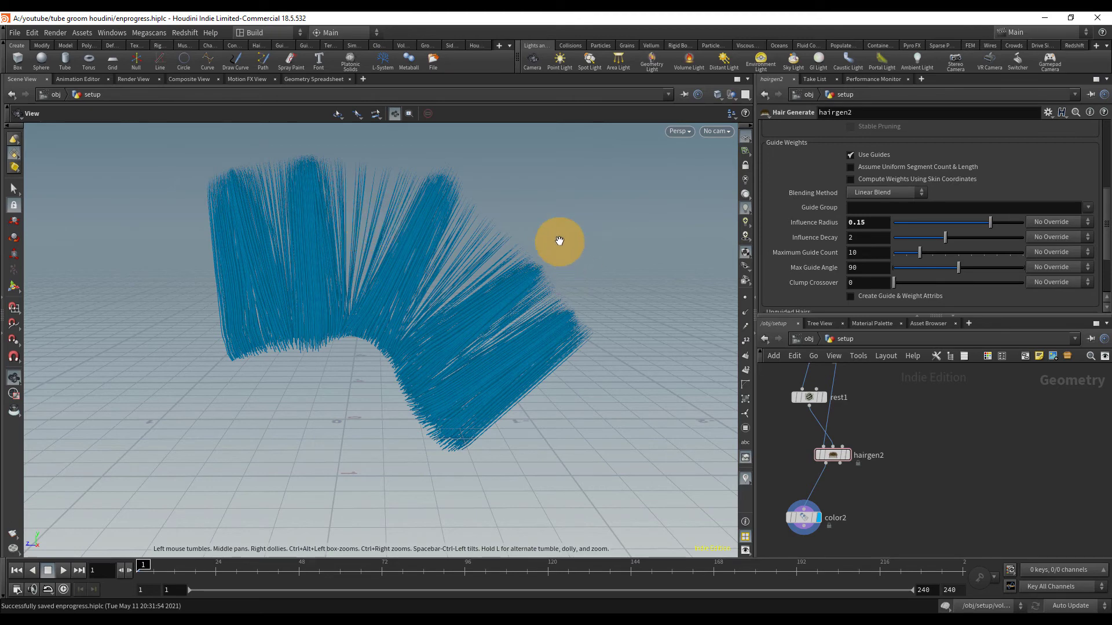
scroll(533, 270, down, 1)
Move color2 closer beneath hairgen2 and look over the node network up past guideadvect1
middle_drag(920, 442, 910, 404)
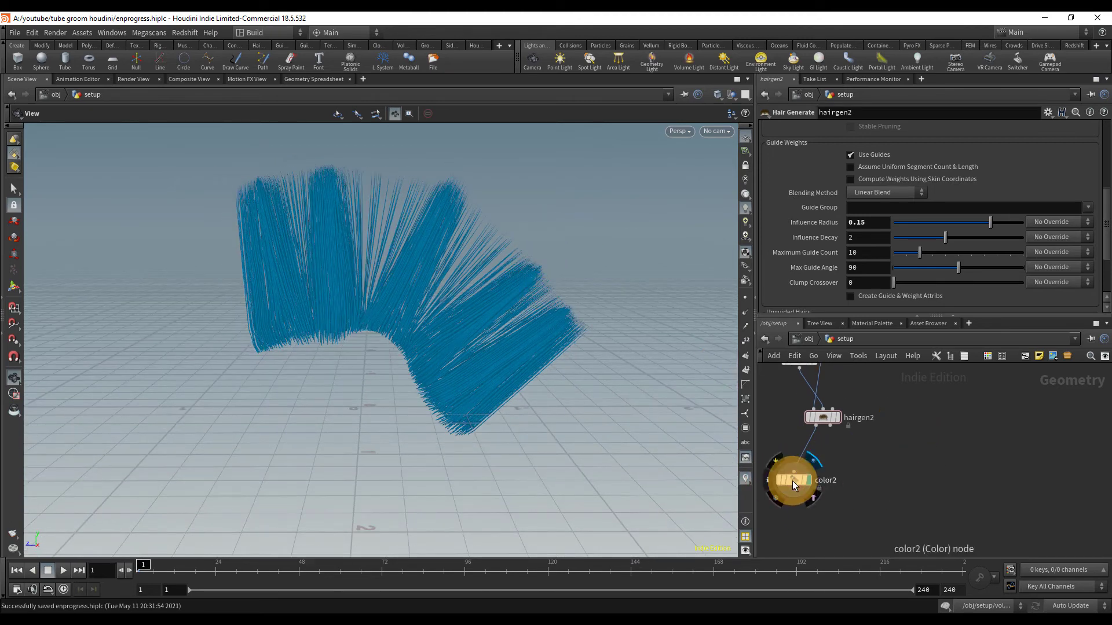
drag(792, 480, 810, 467)
scroll(903, 425, down, 4)
middle_drag(916, 412, 888, 464)
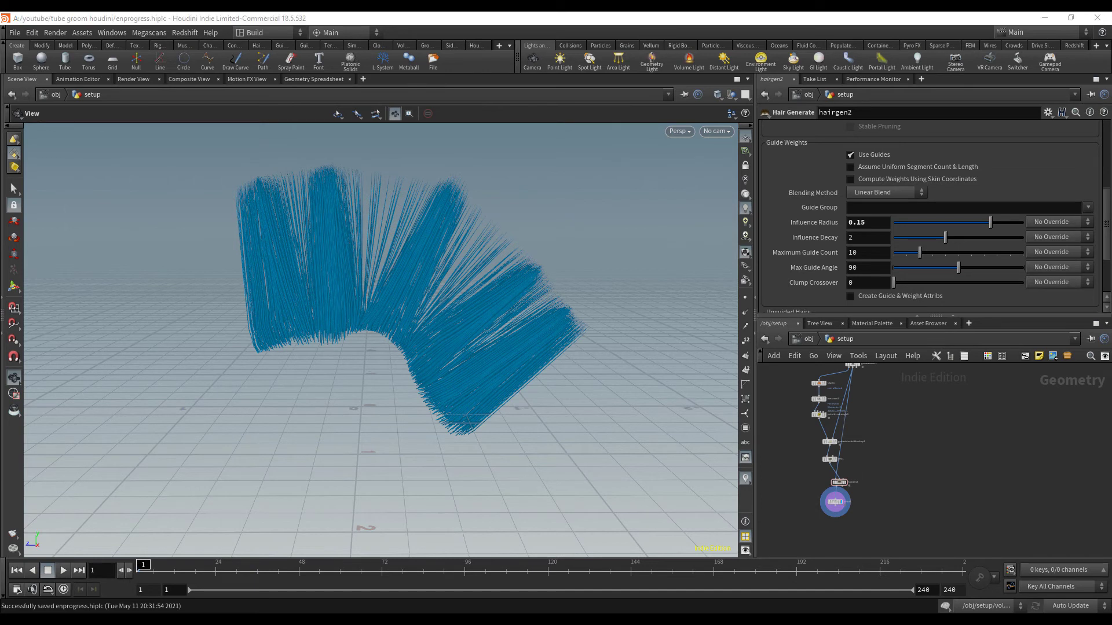
scroll(974, 432, up, 1)
scroll(970, 432, down, 1)
middle_drag(957, 429, 961, 486)
scroll(936, 432, down, 1)
middle_drag(937, 432, 907, 517)
scroll(908, 517, down, 2)
scroll(949, 437, up, 5)
scroll(948, 461, down, 1)
middle_drag(945, 468, 991, 340)
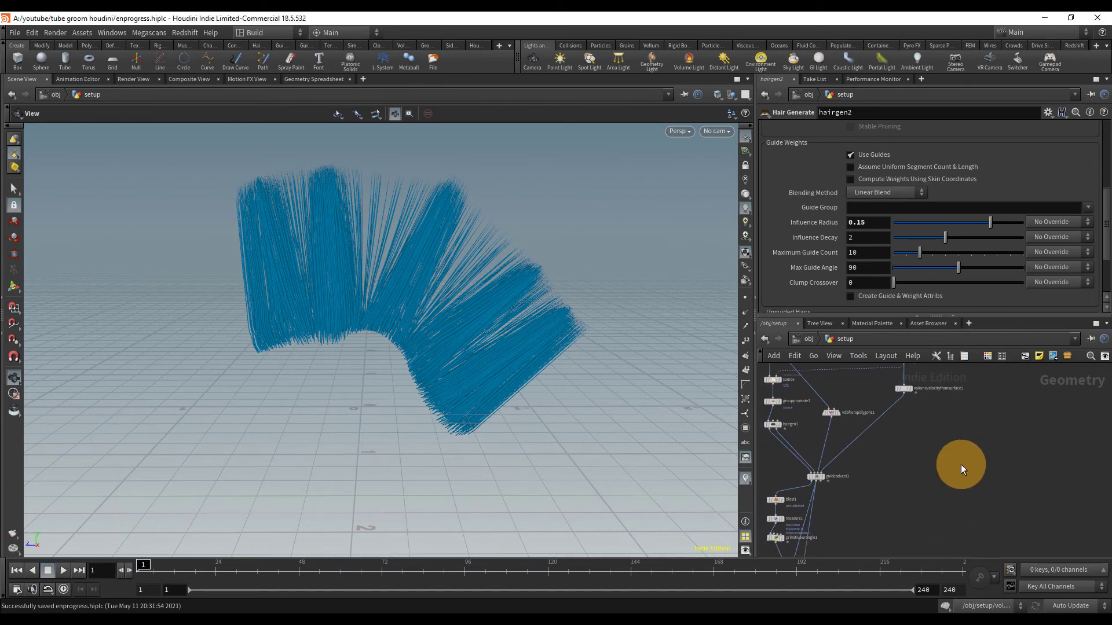
middle_drag(947, 479, 949, 454)
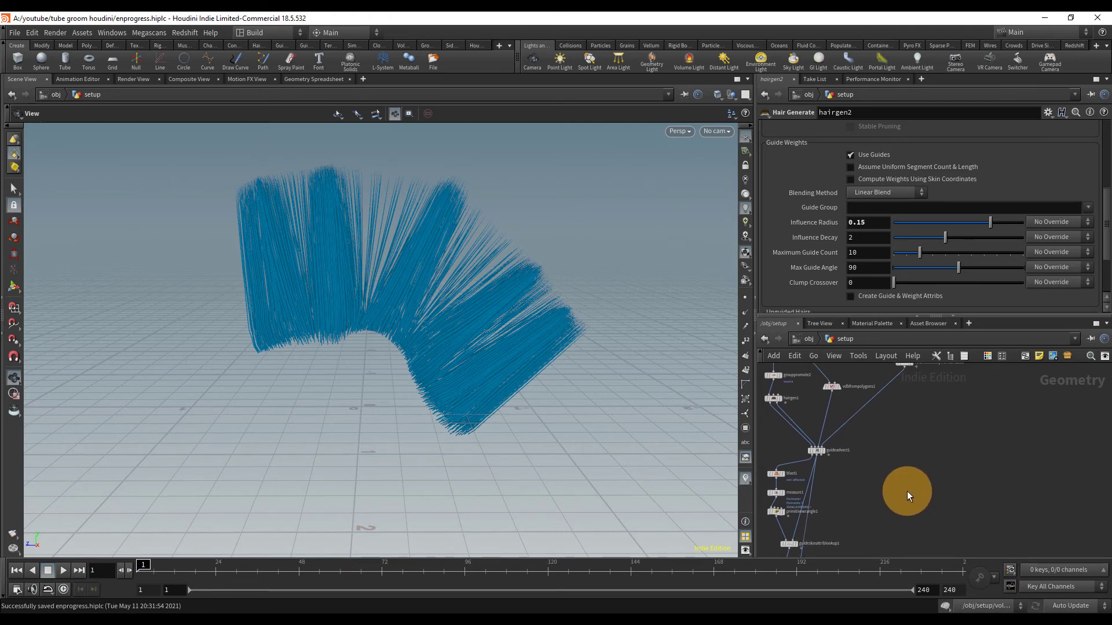
Add an Object Merge node in the empty area beside the guideadvect1 branch
key(Tab)
text(obmer)
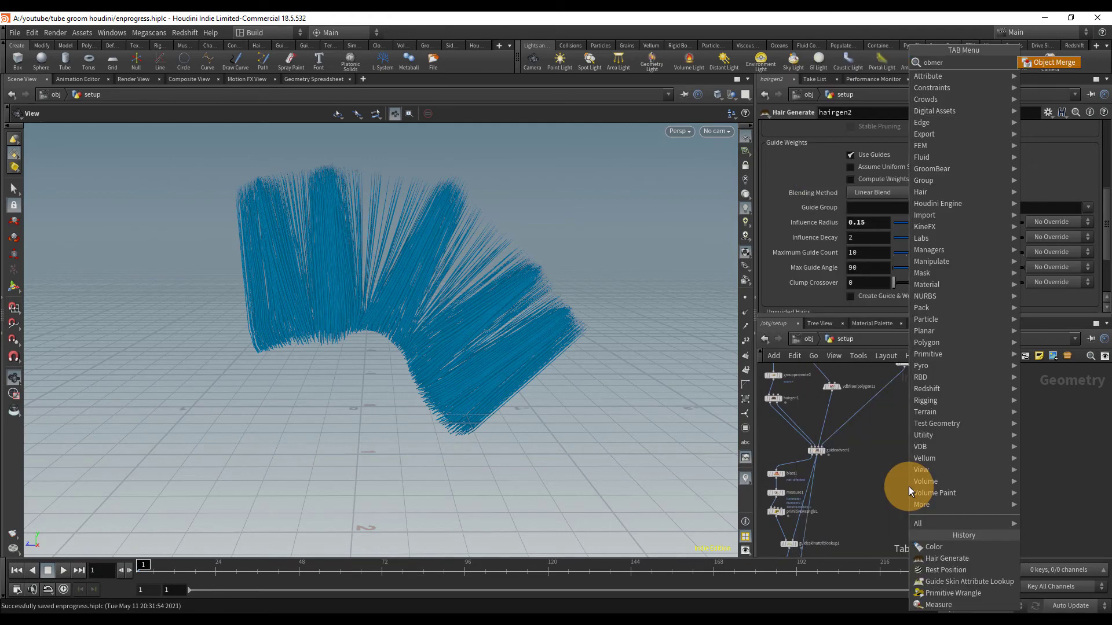
key(Return)
click(925, 500)
Reference the out_clump_guides null as Object 1 of object_merge1
scroll(961, 455, down, 2)
middle_drag(968, 451, 946, 481)
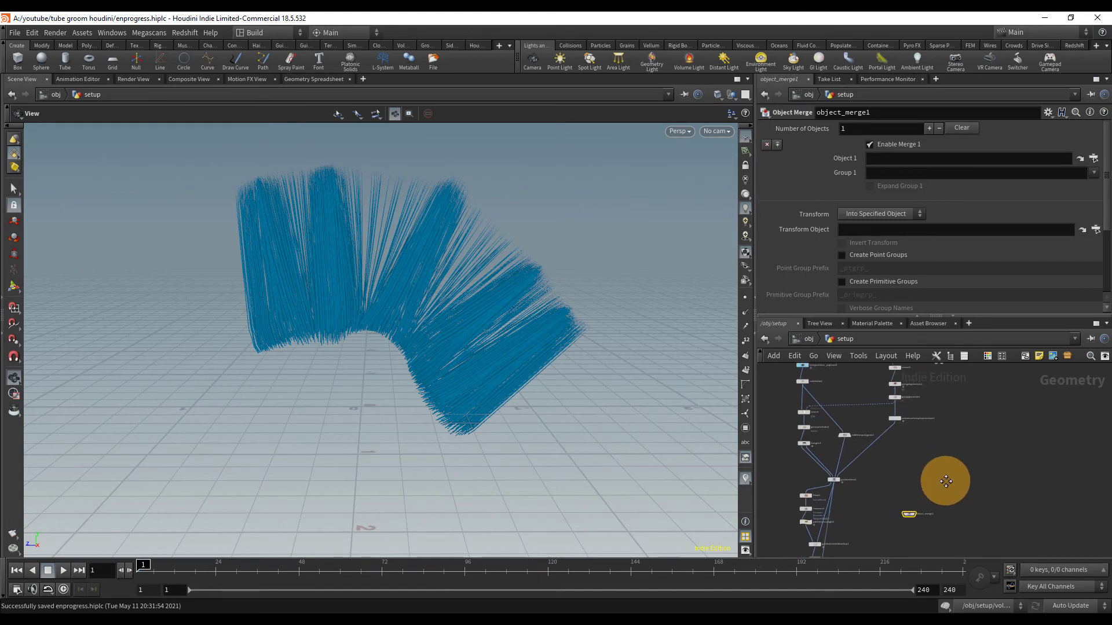
scroll(945, 400, up, 1)
middle_drag(945, 401, 922, 476)
scroll(932, 408, down, 1)
scroll(931, 383, up, 3)
scroll(922, 476, up, 3)
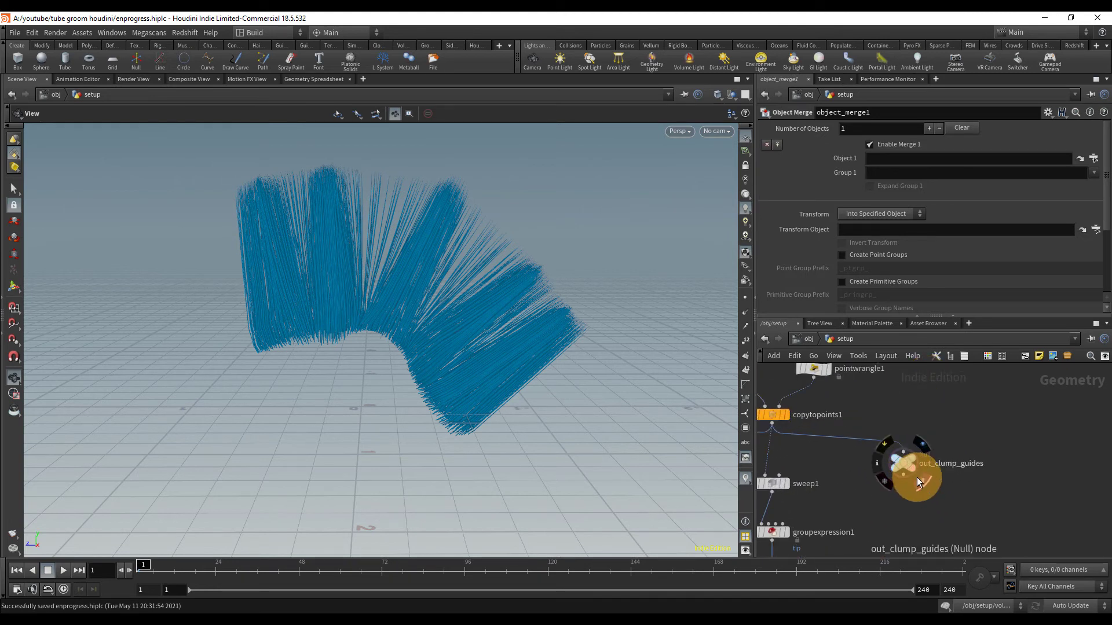
drag(907, 461, 867, 238)
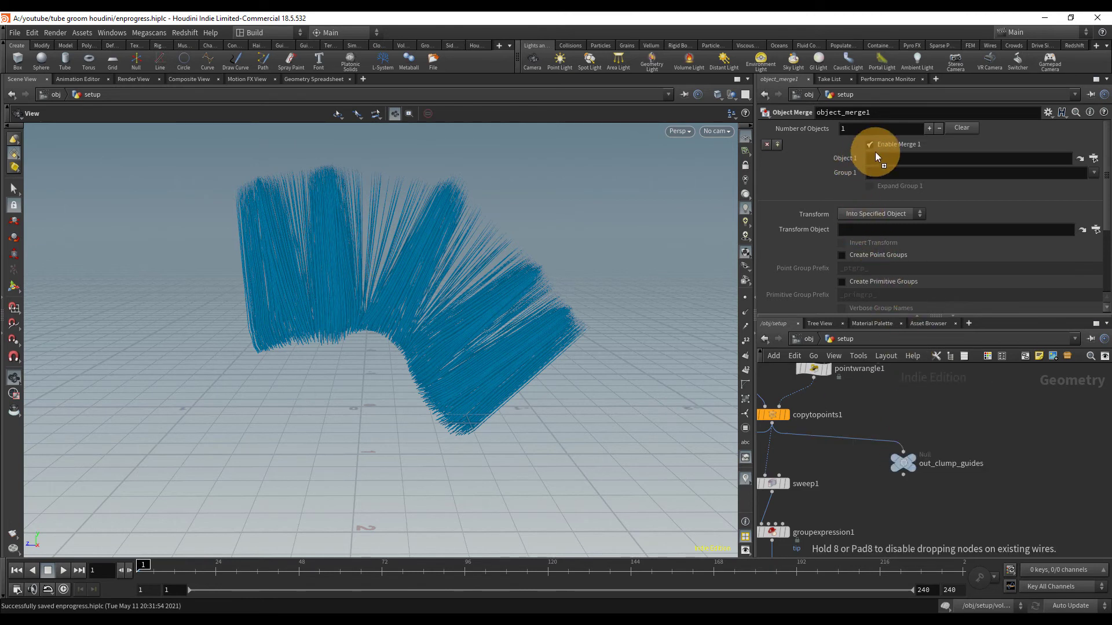
drag(875, 153, 878, 158)
Display object_merge1 to view the merged clump guide curves
scroll(1033, 412, down, 2)
middle_drag(1033, 408, 1026, 354)
middle_drag(953, 503, 941, 341)
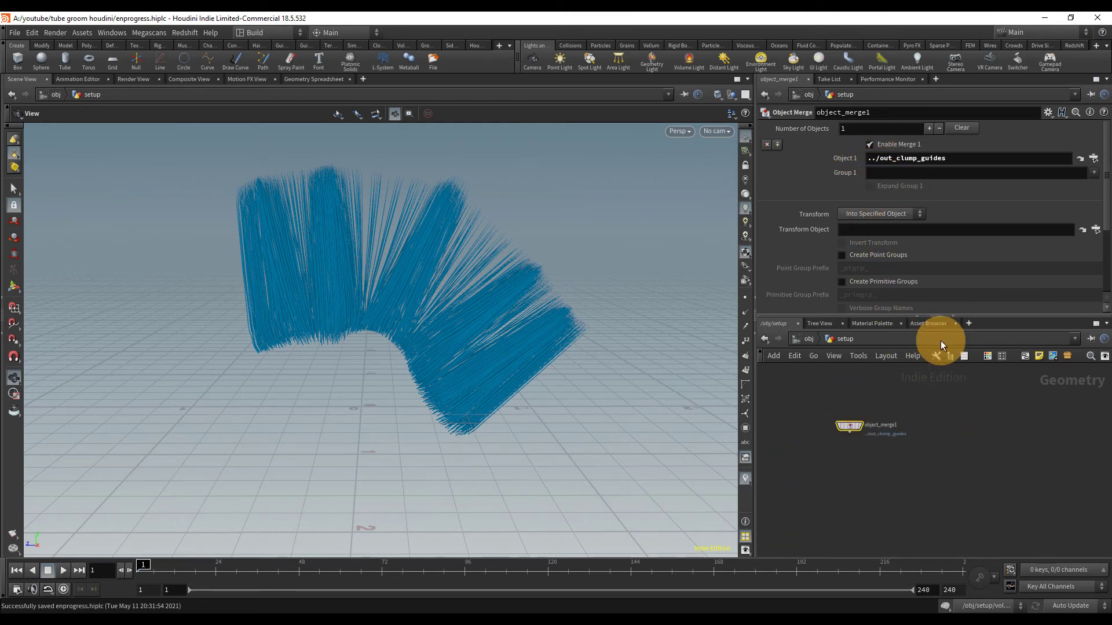
middle_drag(991, 418, 1087, 381)
scroll(957, 394, up, 3)
click(957, 388)
middle_drag(1038, 447, 989, 548)
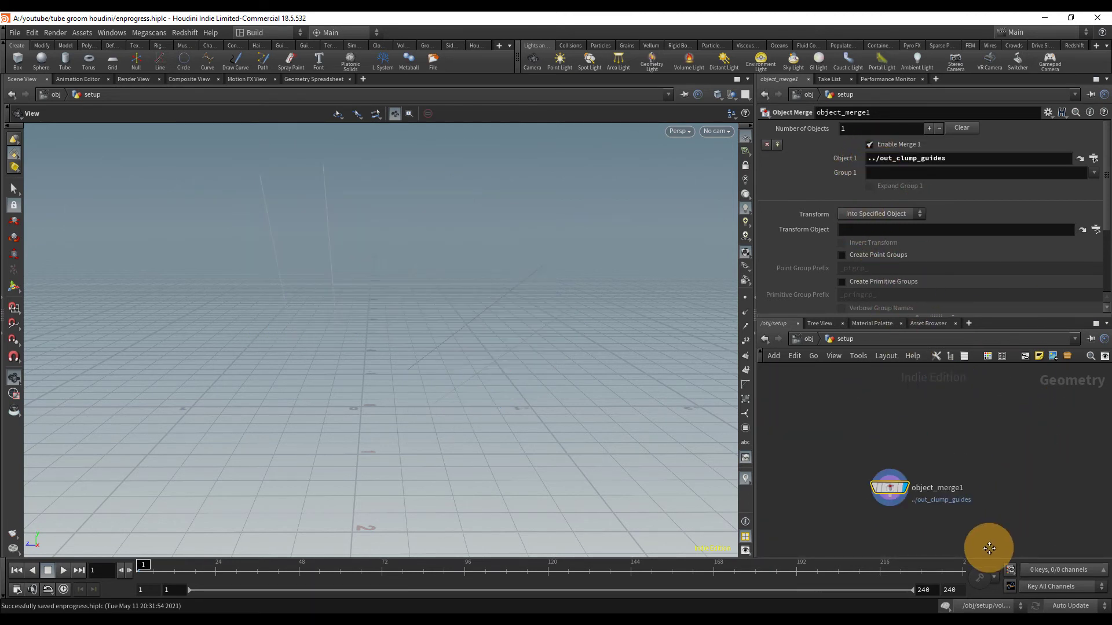
Select color2 at the end of the hair branch and display it again
scroll(1035, 485, down, 3)
middle_drag(1009, 491, 981, 527)
scroll(1026, 377, down, 3)
middle_drag(1026, 373, 992, 371)
scroll(919, 411, up, 3)
middle_drag(944, 511, 983, 417)
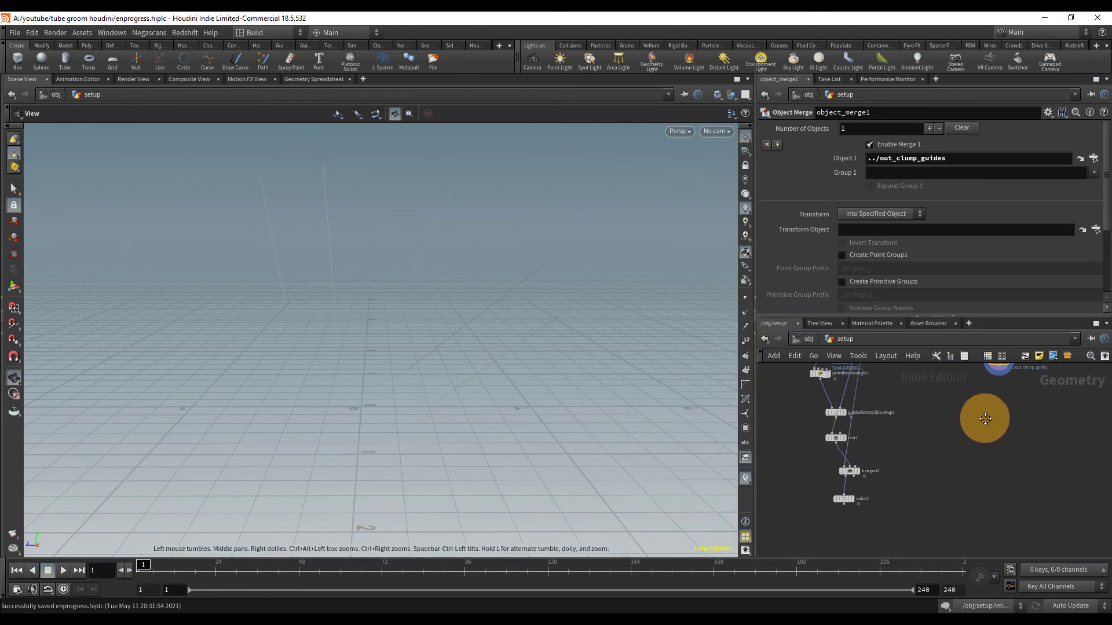
click(854, 499)
click(846, 497)
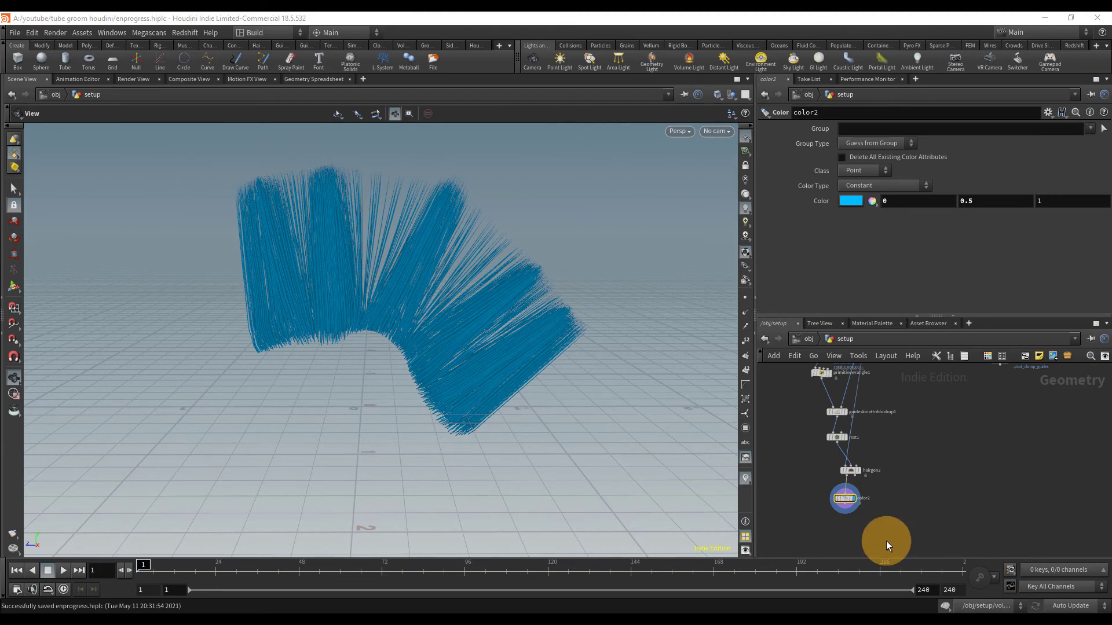
Add a Hair Clump node below color2
middle_drag(886, 541, 887, 478)
key(Tab)
text(hair)
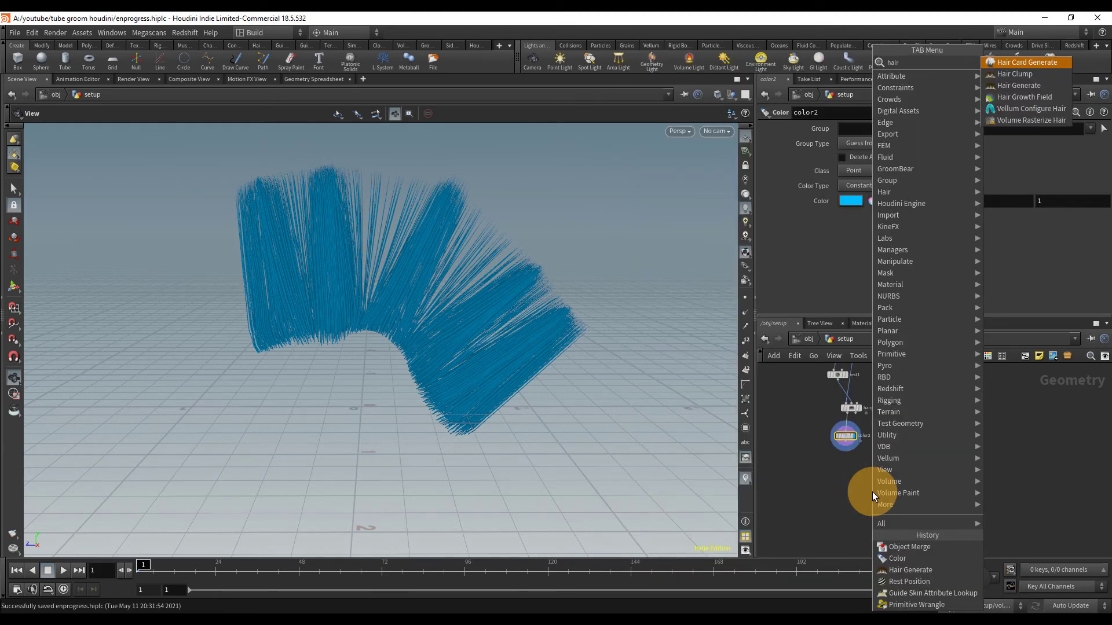
key(Down)
key(Return)
click(853, 493)
Wire color2 into hairclump1's Guides input and hairgen2's skin output into its Skin input
scroll(853, 493, up, 2)
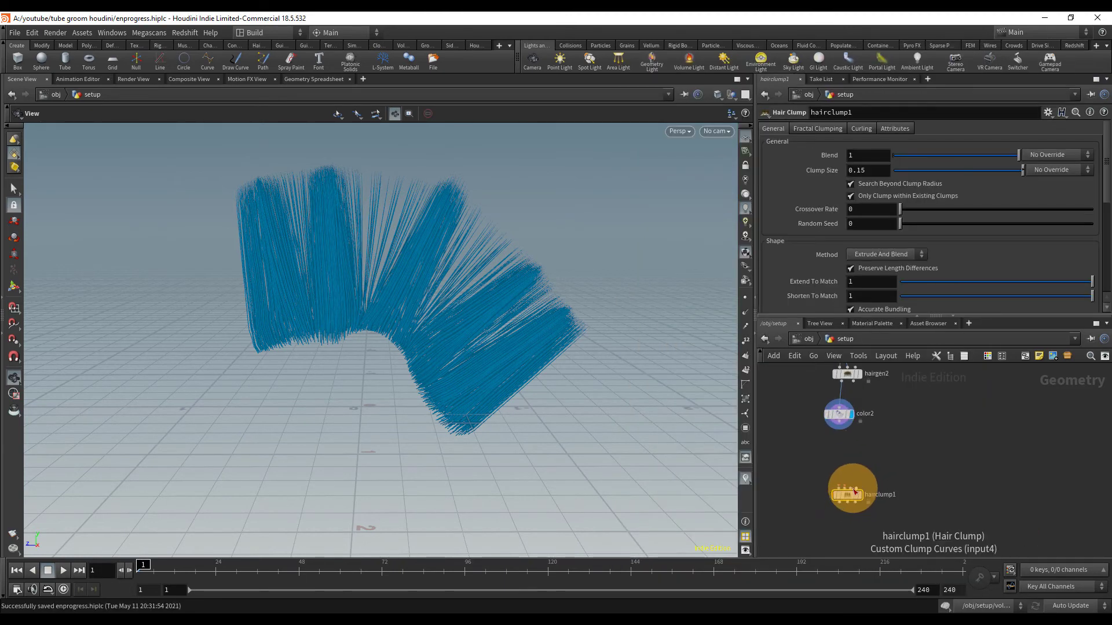
scroll(845, 481, up, 2)
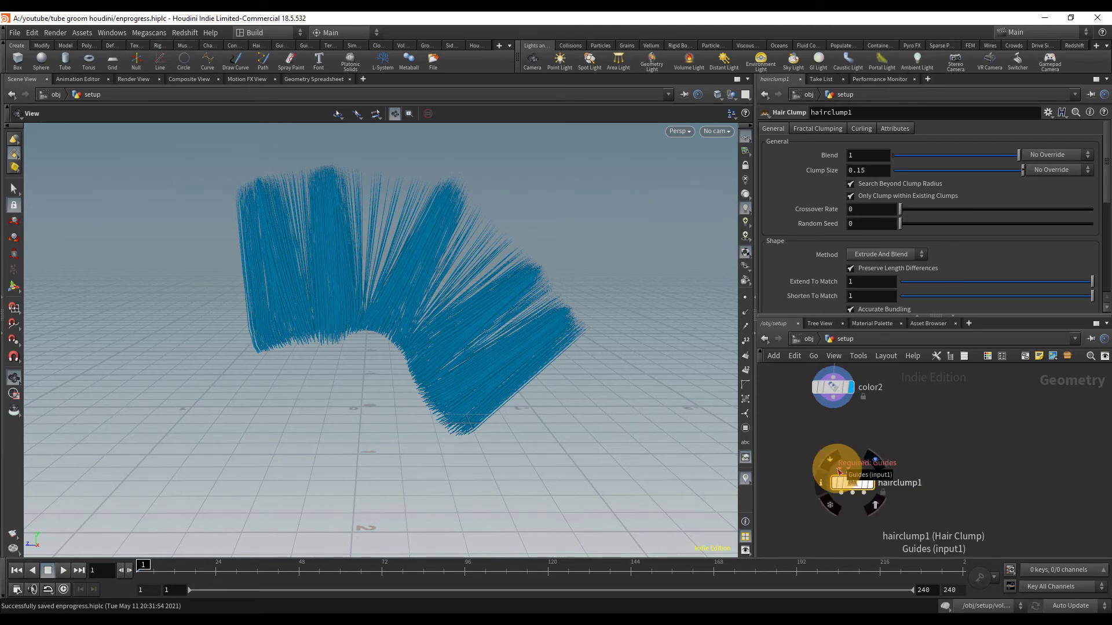
drag(838, 472, 828, 416)
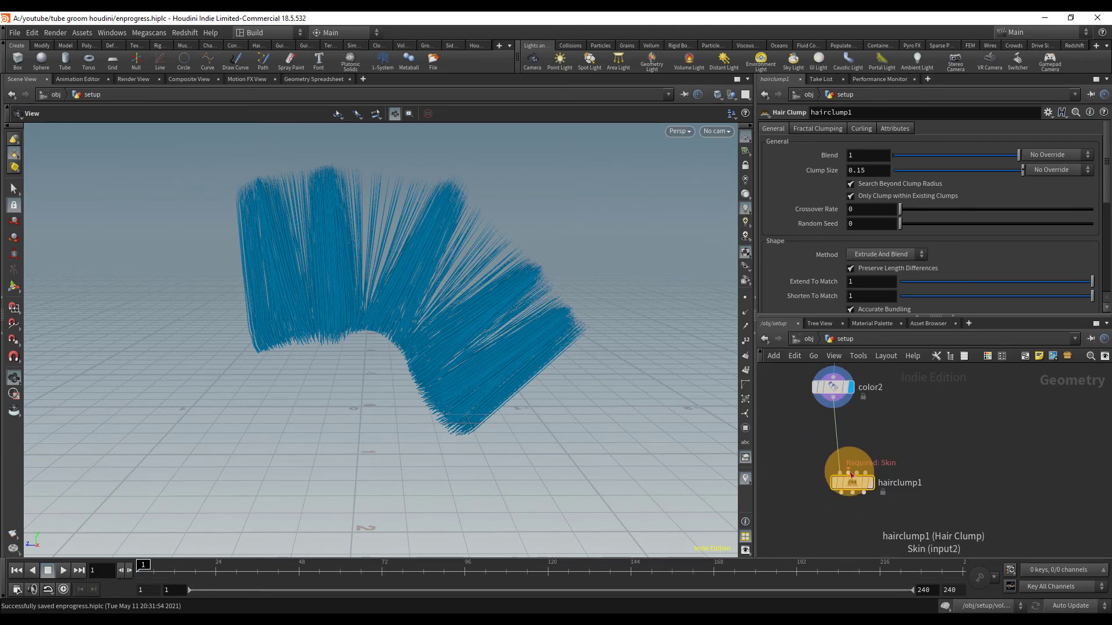
click(850, 473)
middle_drag(896, 376, 864, 483)
click(818, 454)
Wire guideadvect1's third output into hairclump1's third input
scroll(898, 466, down, 3)
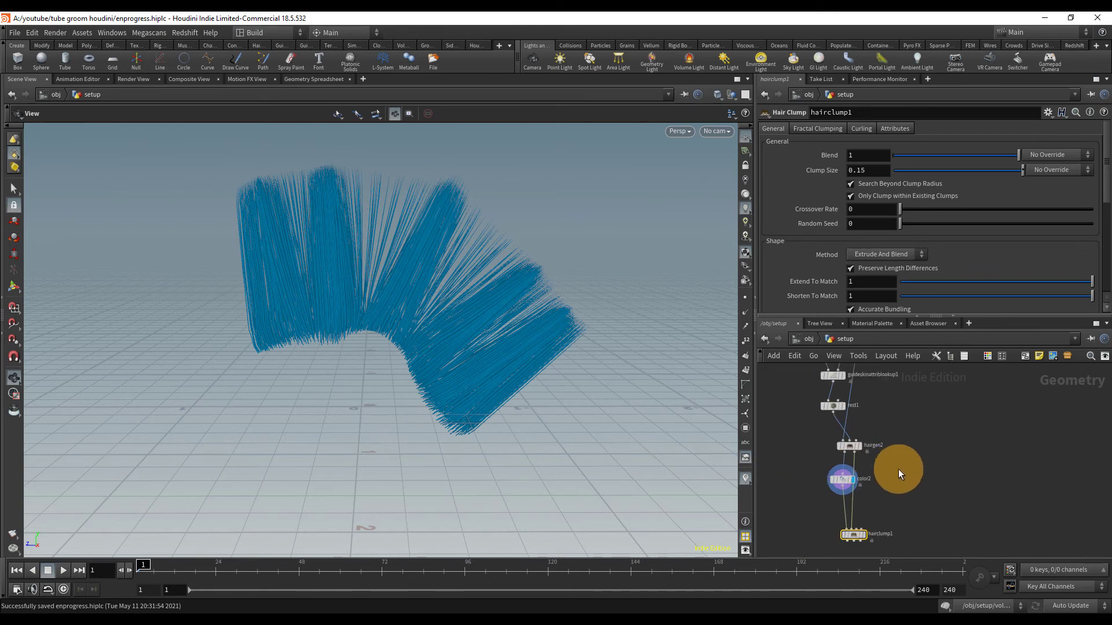
scroll(875, 510, up, 2)
click(848, 521)
scroll(920, 450, down, 3)
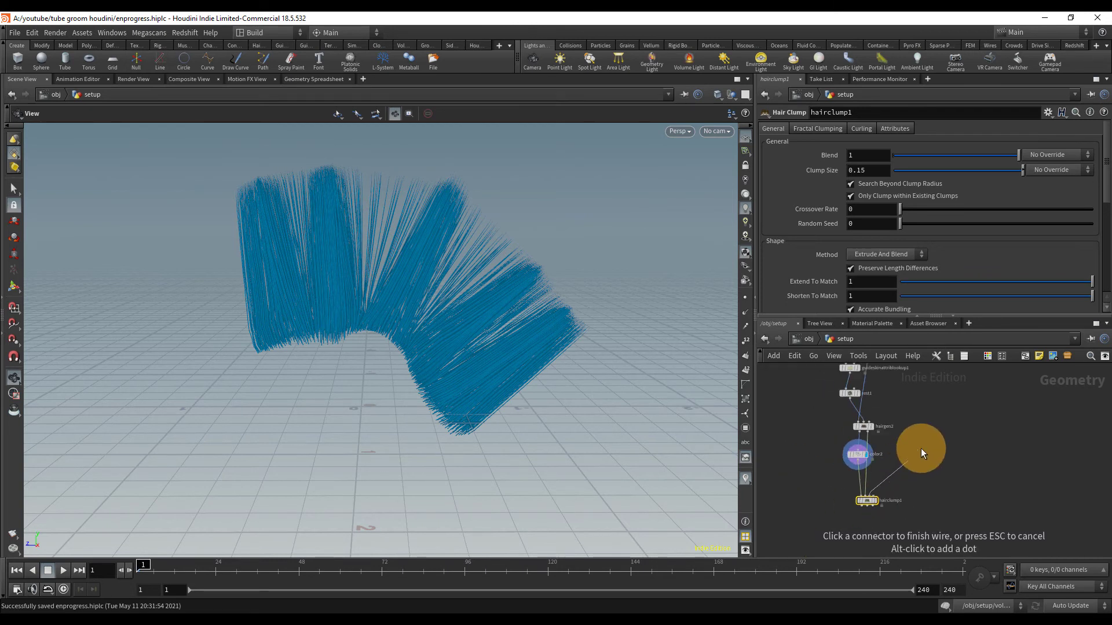
middle_drag(921, 450, 849, 590)
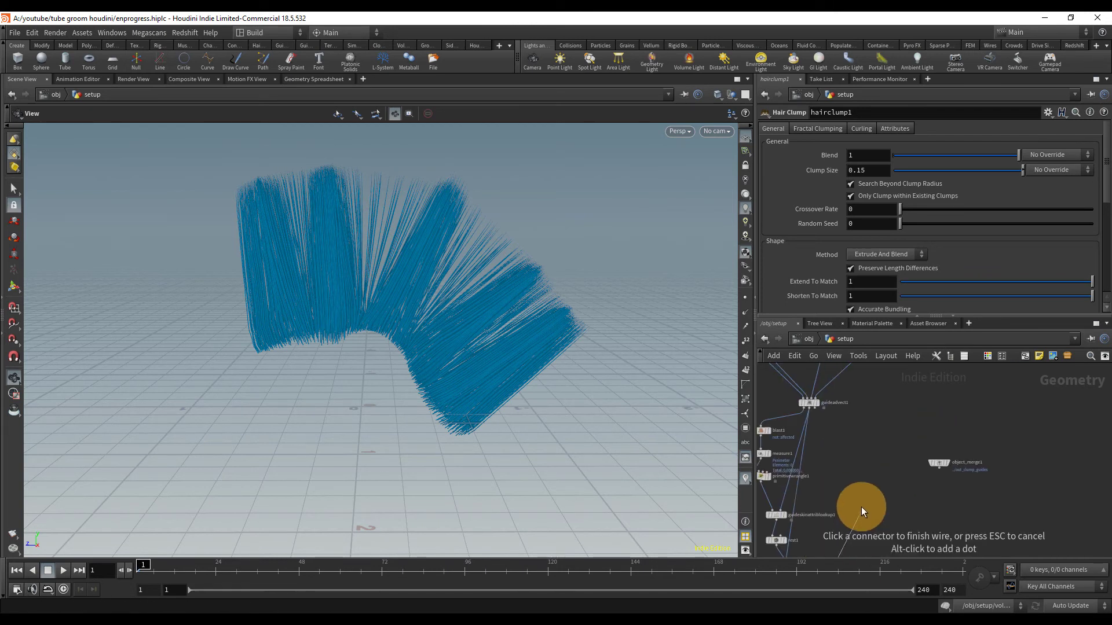
click(821, 412)
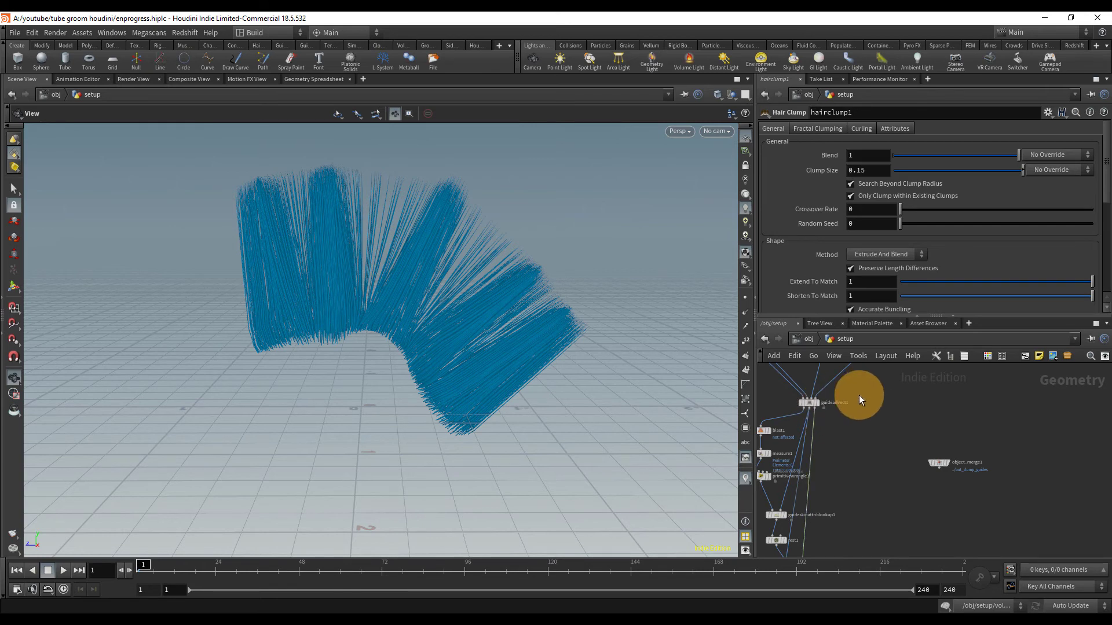
middle_drag(849, 480, 886, 303)
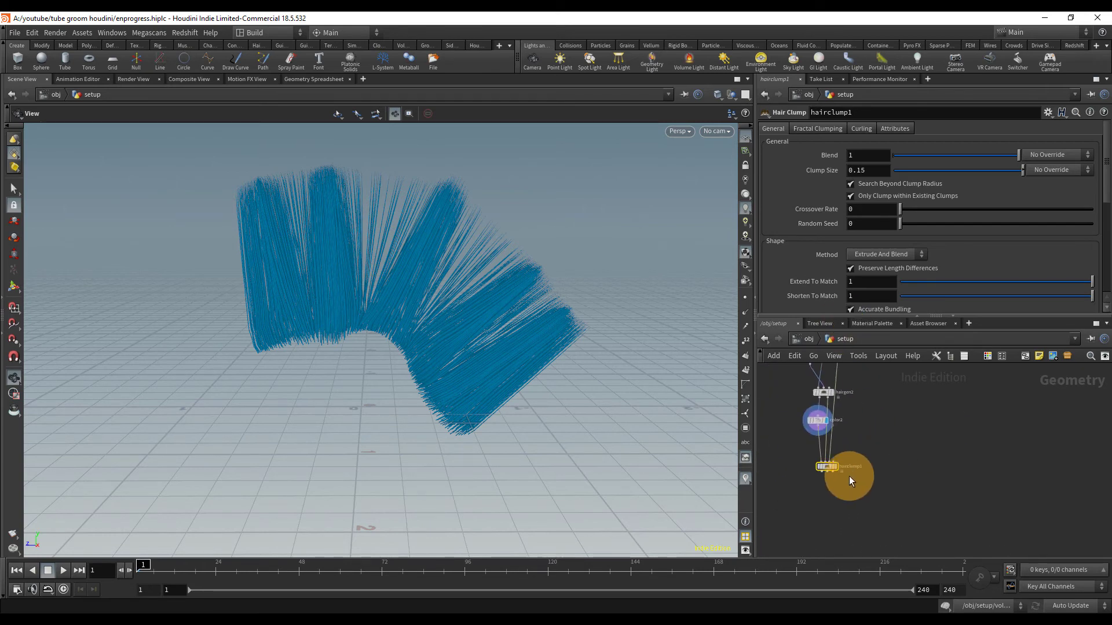
Display hairclump1 and view the clumped hair from above
scroll(847, 472, up, 1)
click(835, 465)
drag(380, 213, 410, 255)
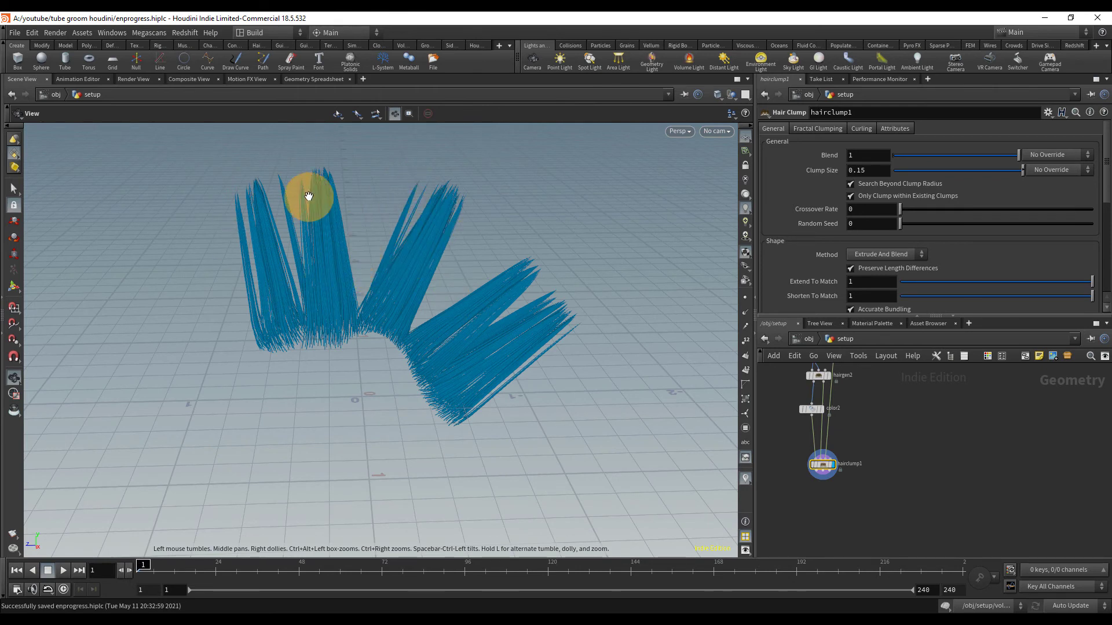
scroll(914, 484, down, 2)
middle_drag(913, 479, 870, 534)
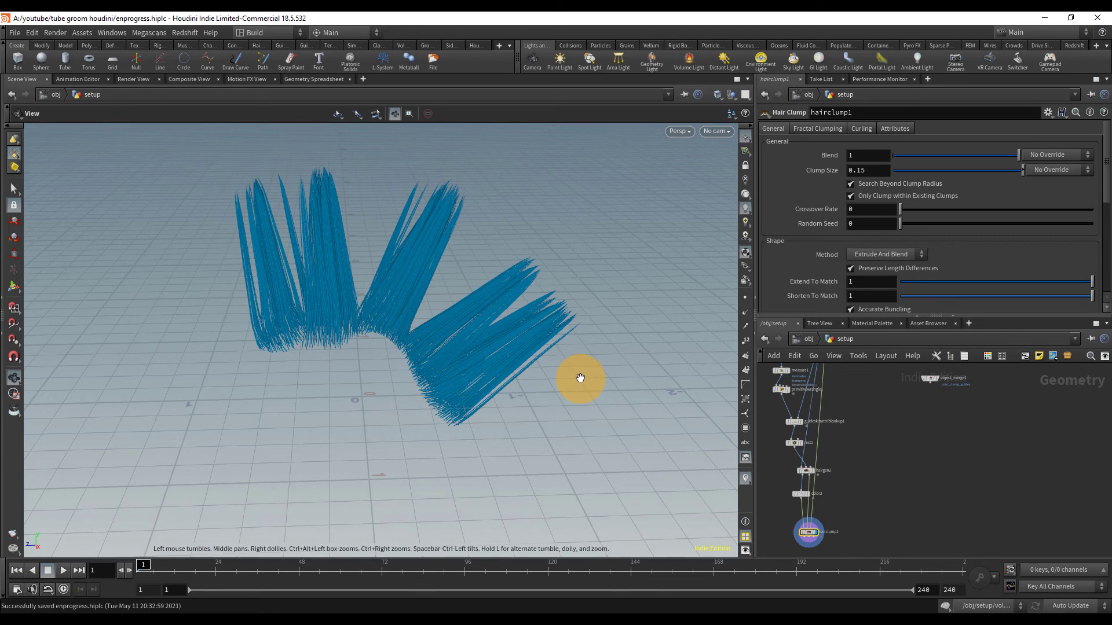
drag(328, 238, 322, 294)
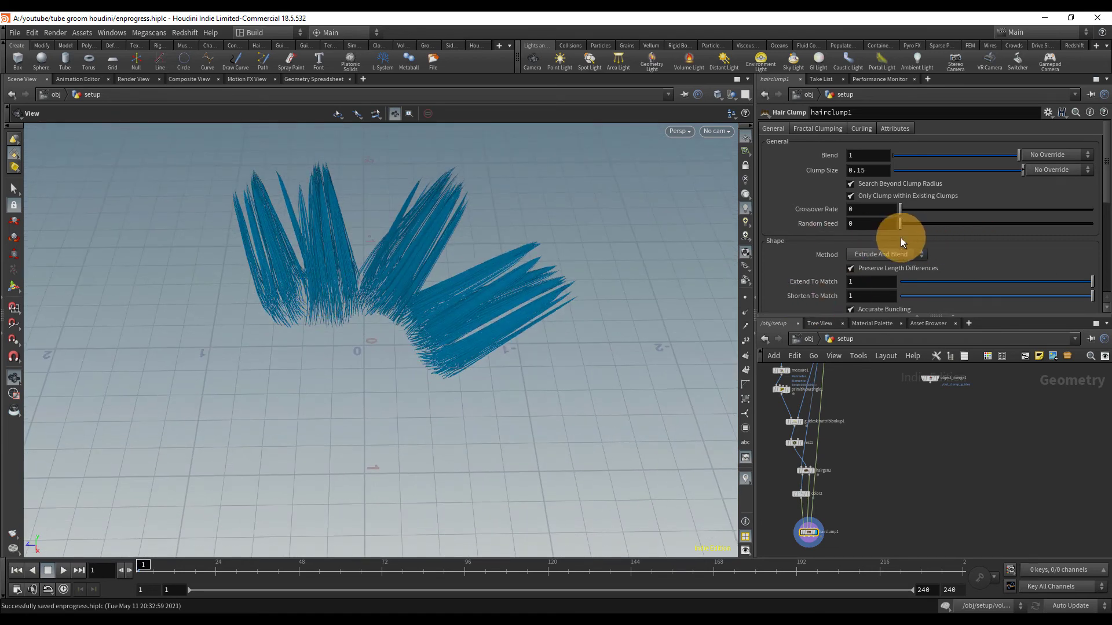
Try a different Clump Size on hairclump1 and undo the change
mouse_move(985, 167)
mouse_down()
mouse_move(915, 168)
mouse_move(990, 168)
mouse_move(996, 156)
mouse_up()
key(ctrl+z)
drag(437, 298, 445, 273)
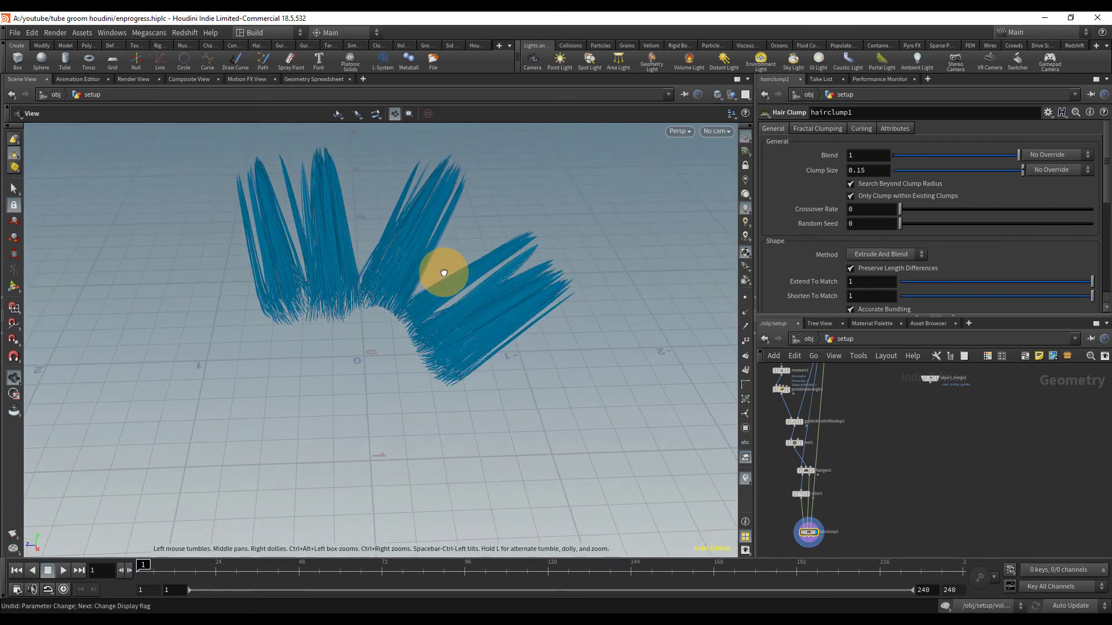
Try to wire object_merge1 directly into hairclump1's clump guides input
scroll(987, 459, down, 1)
scroll(912, 388, up, 3)
middle_drag(995, 427, 1007, 431)
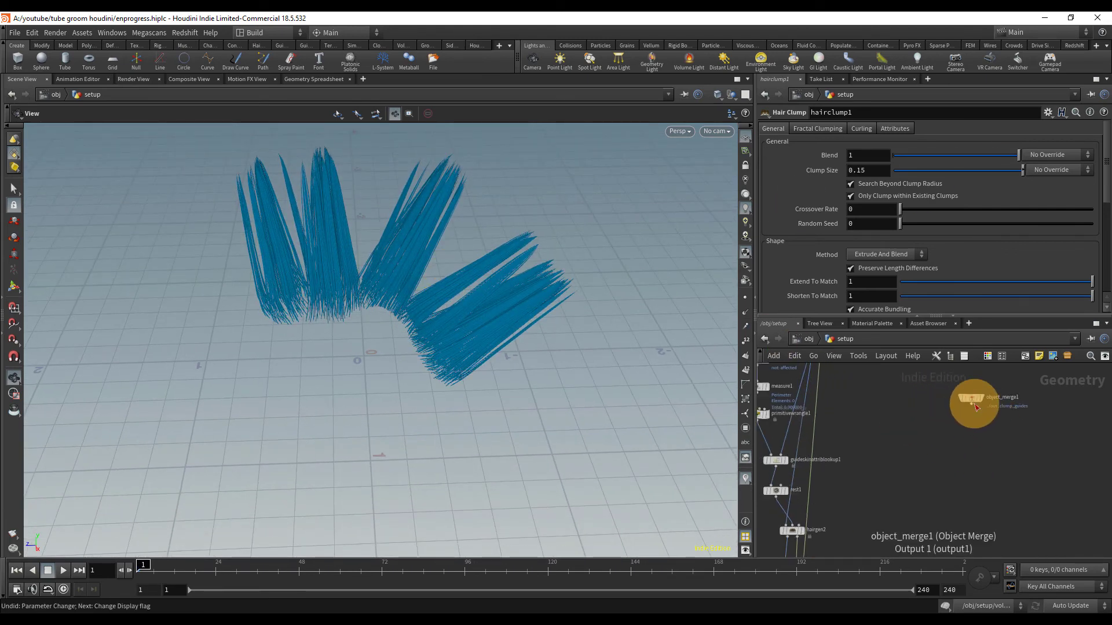
click(972, 404)
middle_drag(933, 521, 952, 396)
click(821, 484)
scroll(996, 472, down, 3)
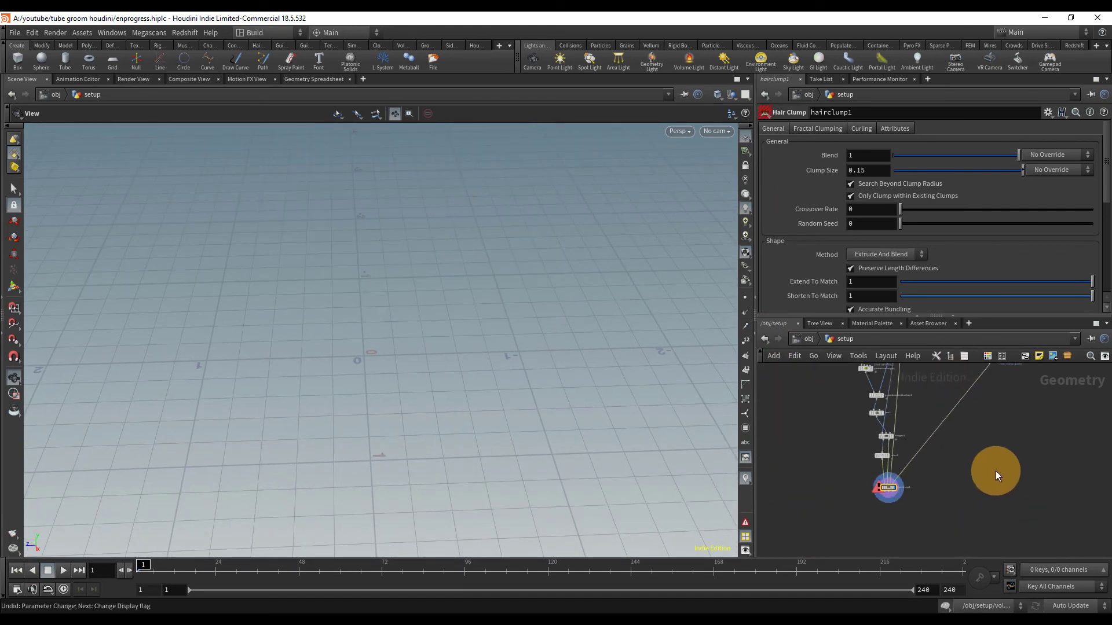
Check the upstream guideskinattriblookup1 node and cut the wire between object_merge1 and hairclump1
middle_drag(915, 482, 907, 500)
middle_drag(961, 455, 970, 521)
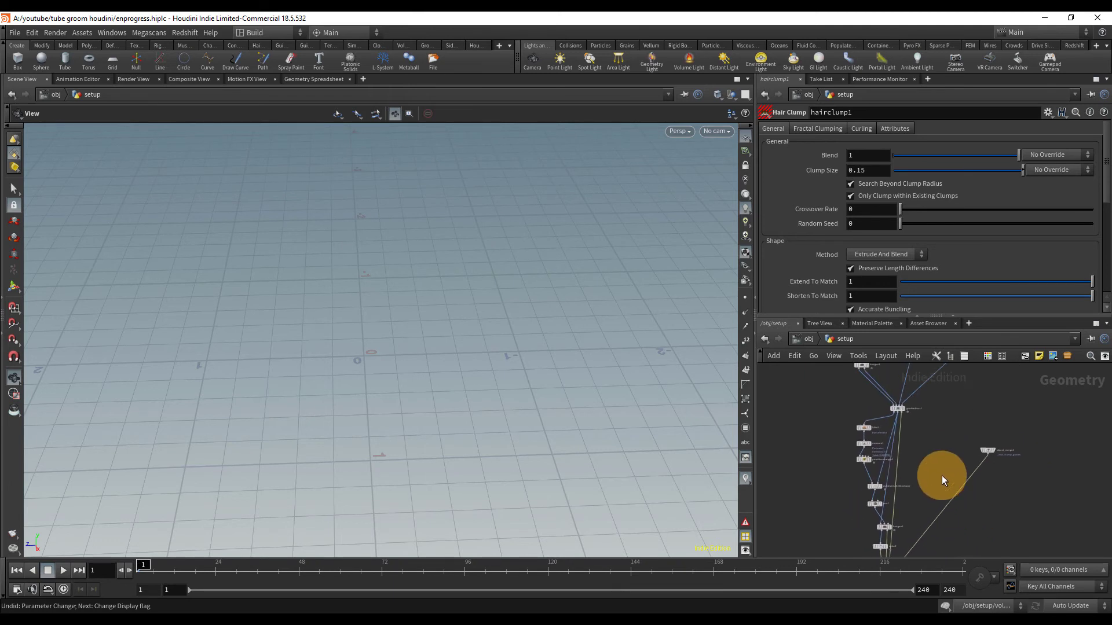
scroll(939, 472, up, 3)
middle_drag(939, 472, 922, 457)
scroll(829, 485, up, 2)
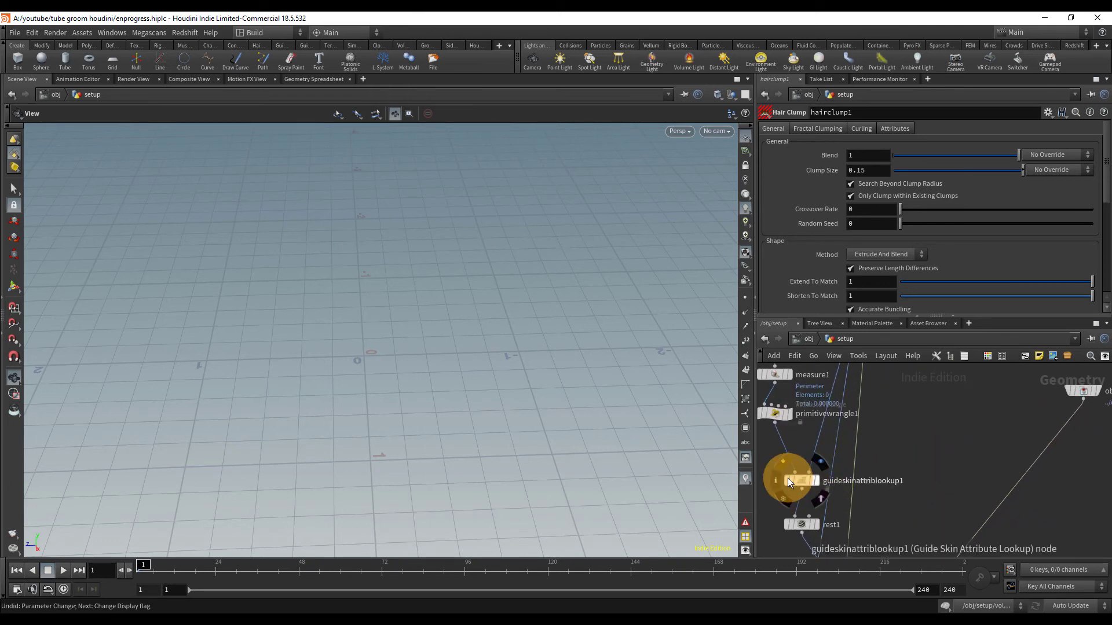
scroll(1015, 474, down, 4)
middle_drag(1023, 470, 988, 429)
key(y)
drag(1014, 444, 928, 405)
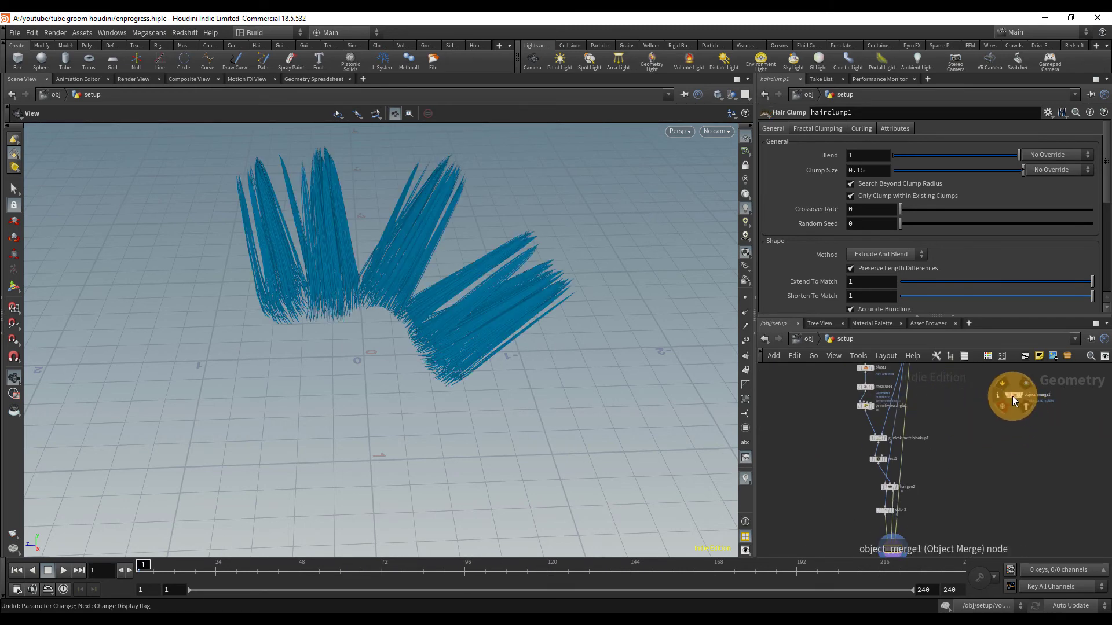
Add a Guide Skin Attribute Lookup node below object_merge1 and wire object_merge1 into its first input
key(Tab)
text(skin)
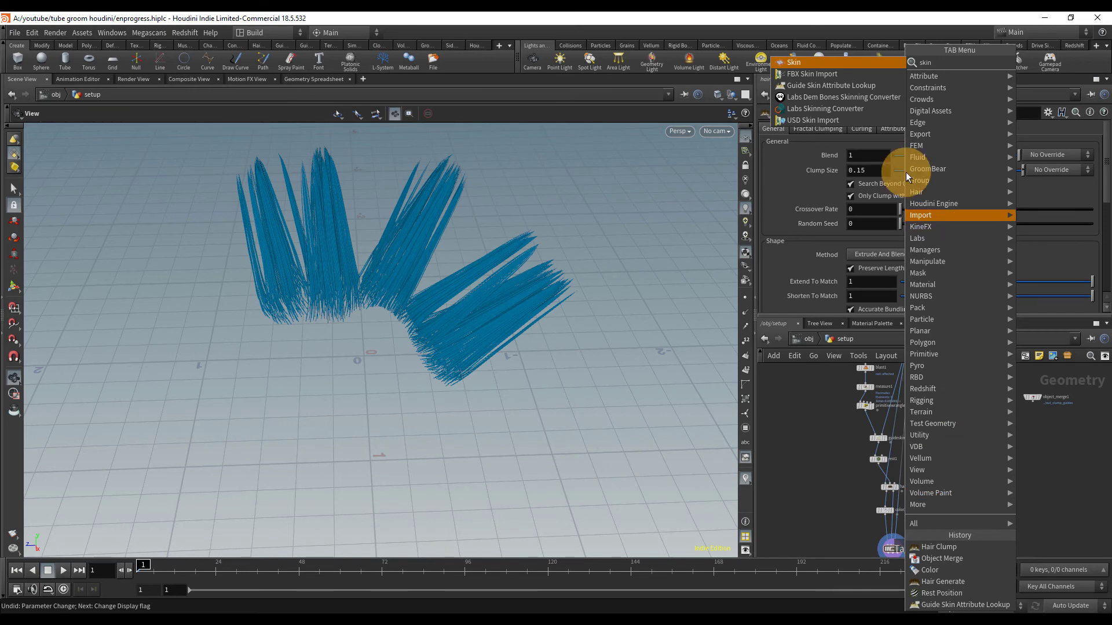
click(850, 84)
click(1027, 443)
scroll(1055, 434, up, 3)
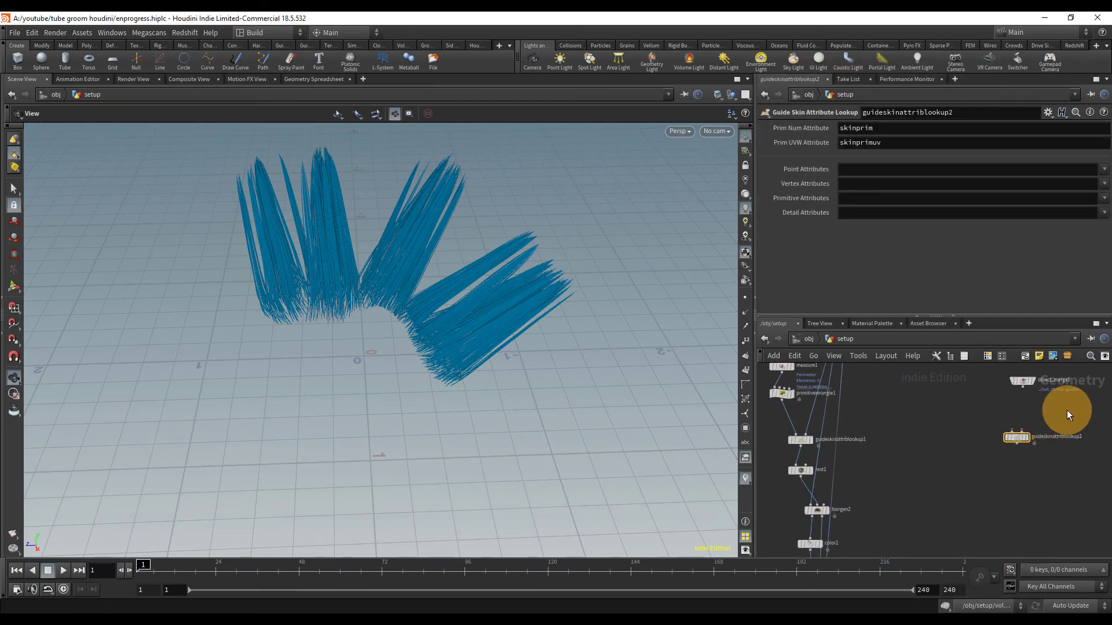
drag(1013, 431, 1024, 392)
click(1025, 391)
key(Escape)
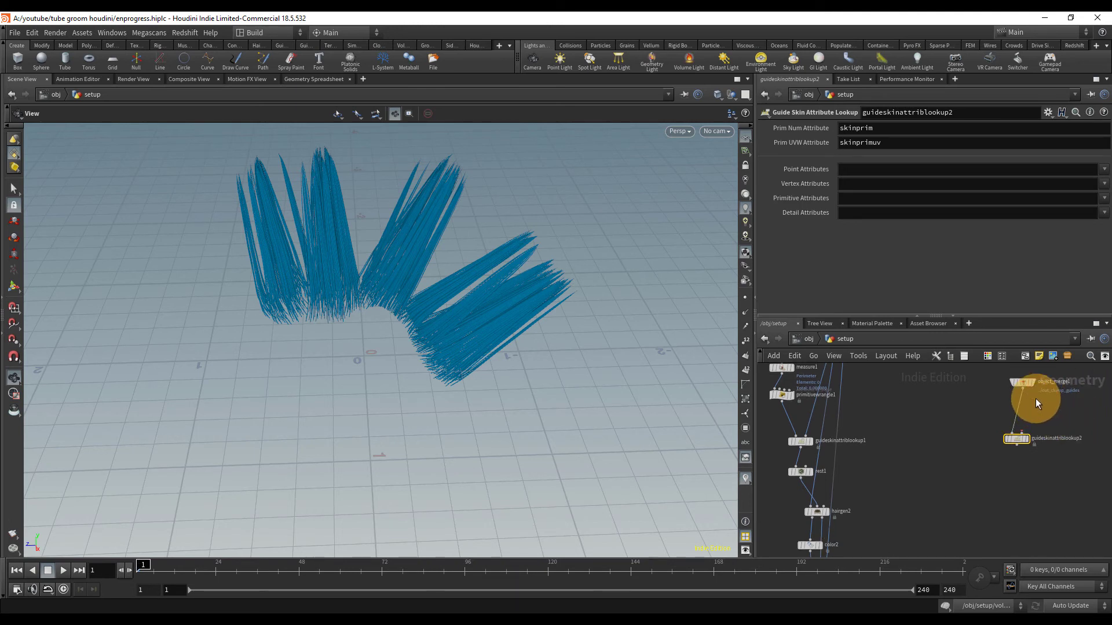
Wire guideadvect1's Skin output into the second input of guideskinattriblookup2
click(1024, 434)
middle_drag(920, 417, 942, 494)
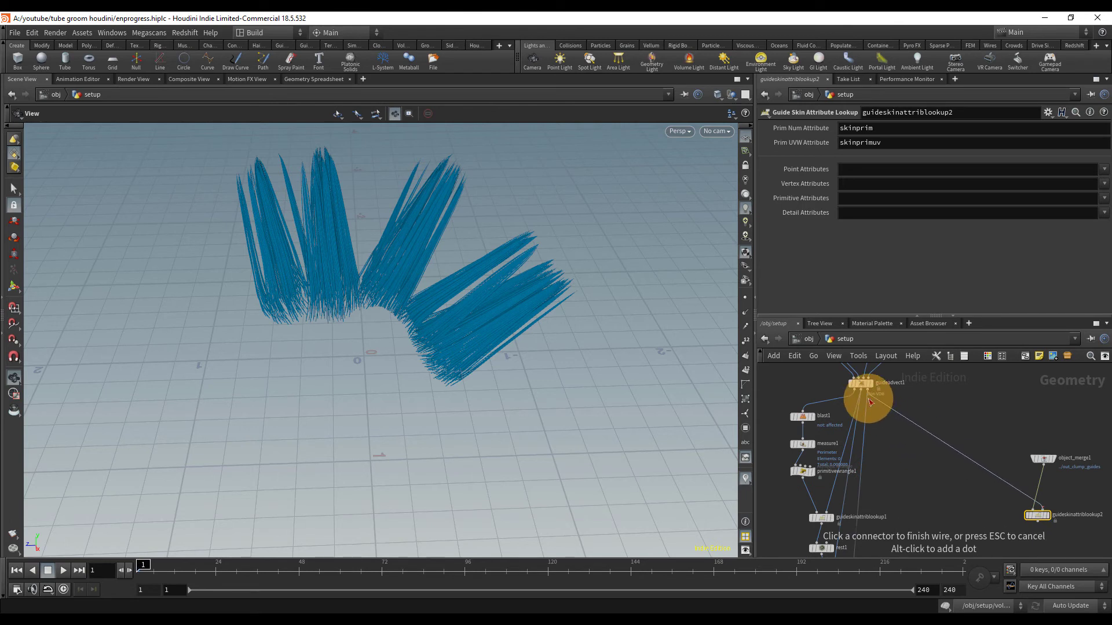
scroll(863, 399, up, 3)
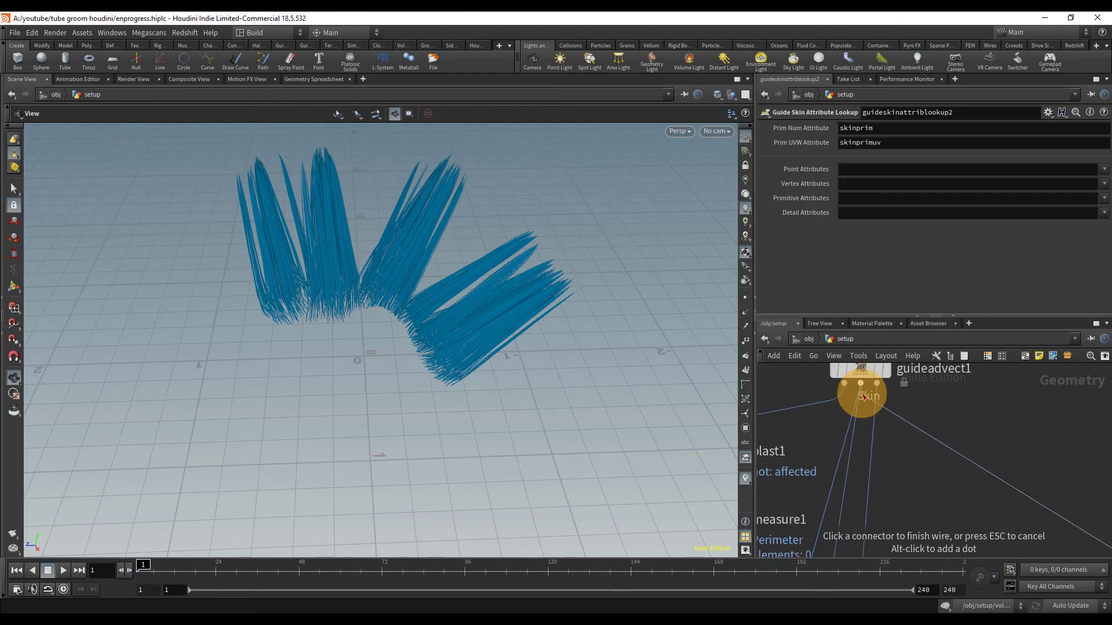
click(862, 395)
scroll(978, 409, down, 5)
middle_drag(1071, 553, 991, 445)
scroll(993, 453, down, 1)
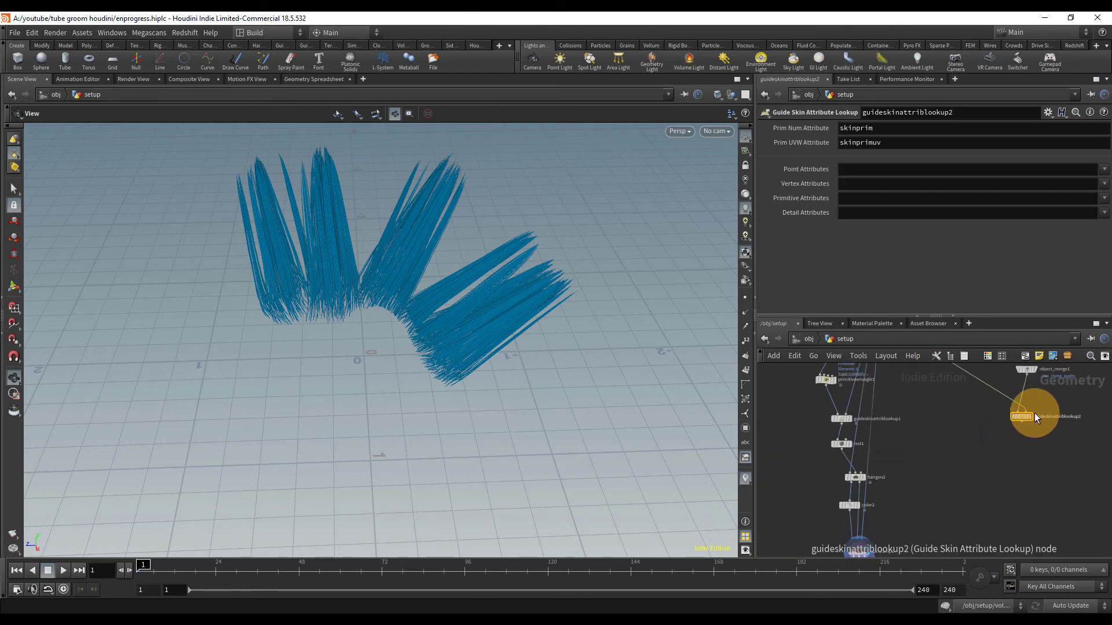
Wire guideskinattriblookup2 into hairclump1's clump guides input and display hairclump1
click(1032, 415)
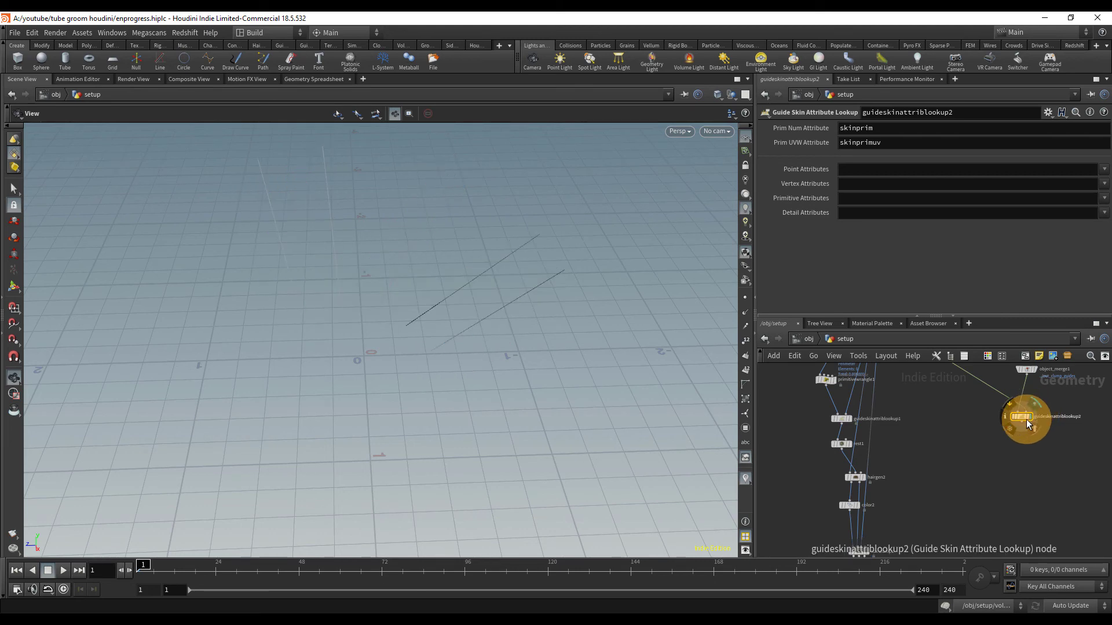
drag(1026, 420, 1014, 439)
click(1019, 444)
middle_drag(951, 509, 950, 445)
click(867, 480)
click(868, 489)
Examine the clumped hair from the side and up close, and save the scene
drag(501, 324, 508, 283)
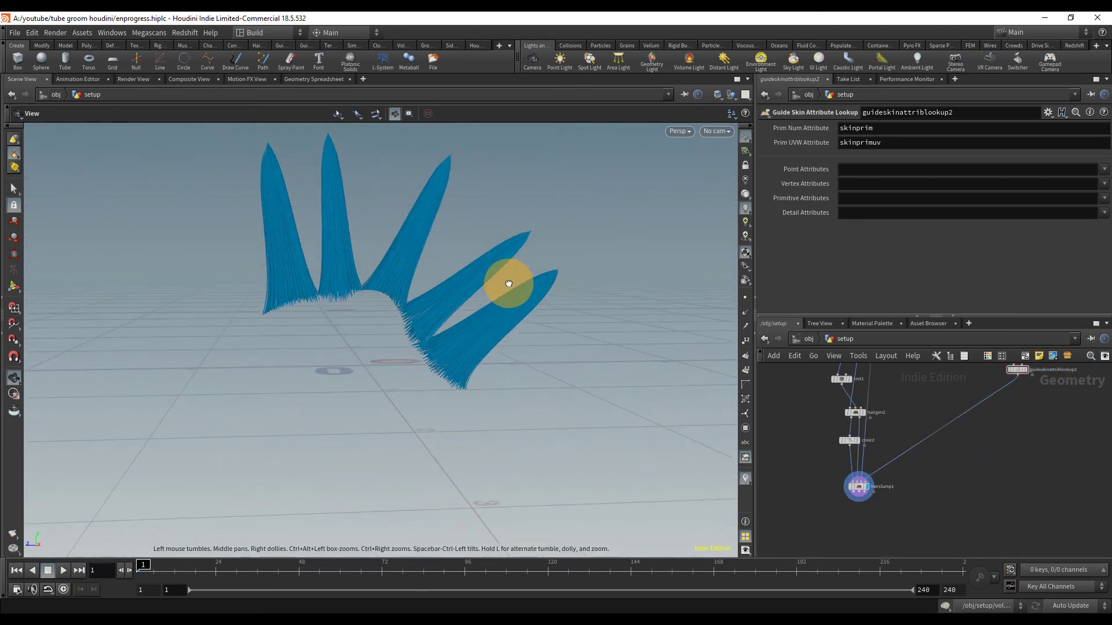
middle_drag(455, 263, 444, 307)
drag(445, 308, 446, 306)
key(ctrl+s)
scroll(448, 308, up, 3)
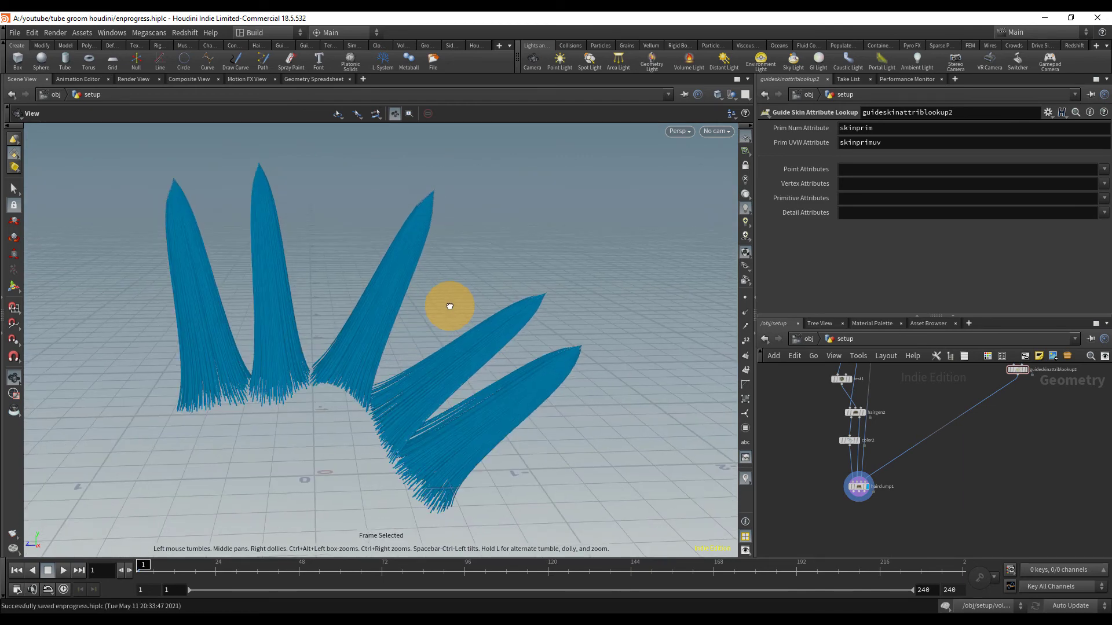
Set hairclump1's Shape Method to Linear Blend
mouse_move(1034, 429)
middle_down()
mouse_move(1024, 452)
mouse_move(1018, 433)
middle_up()
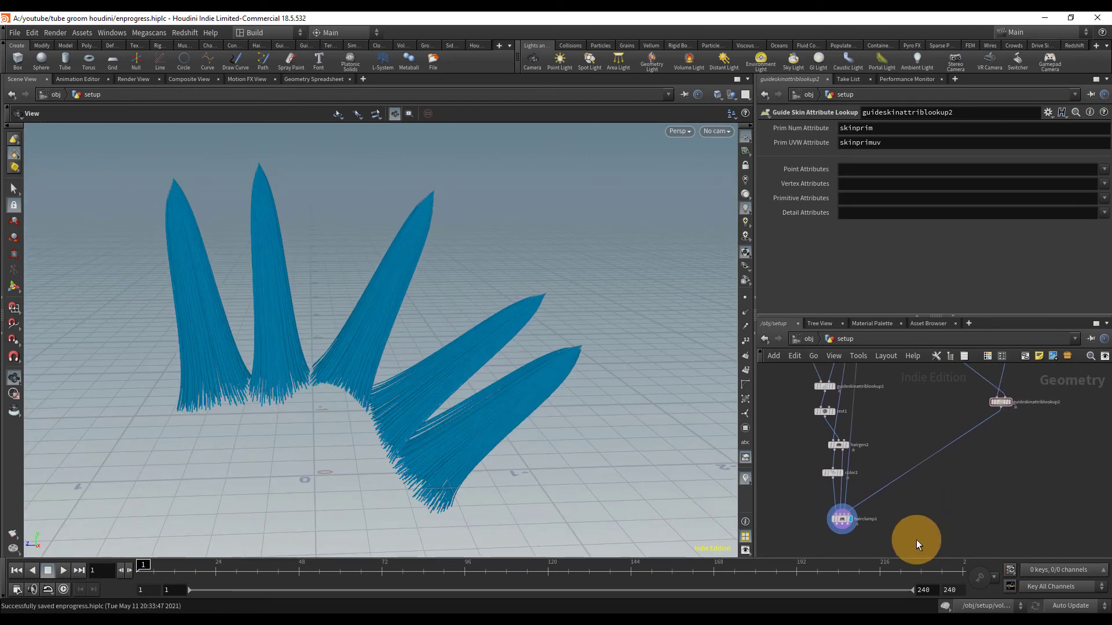
click(843, 517)
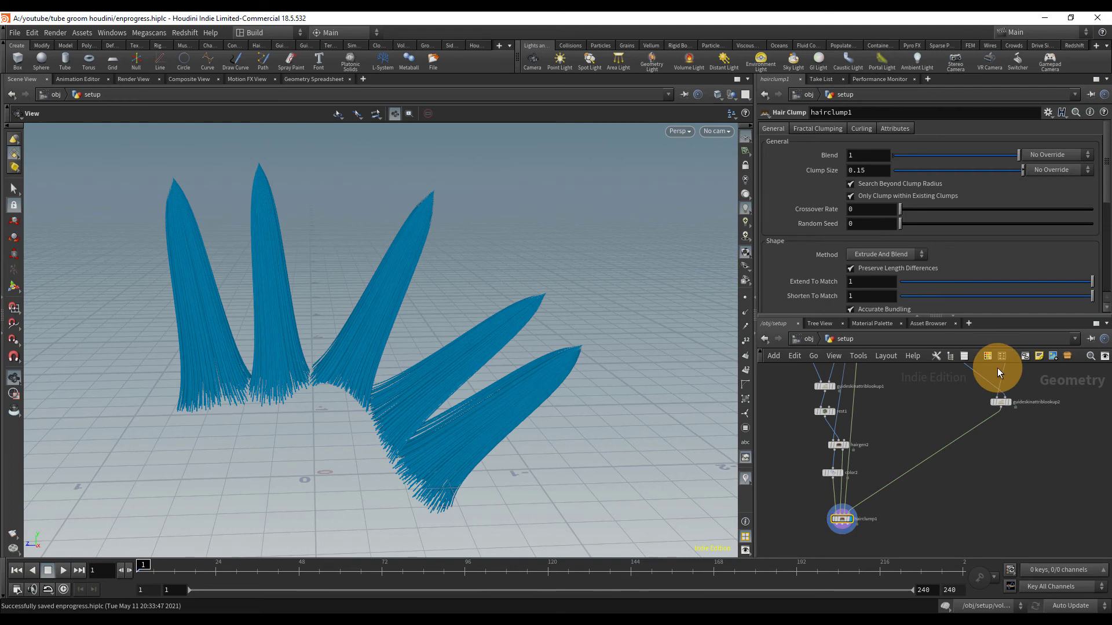
scroll(931, 243, down, 1)
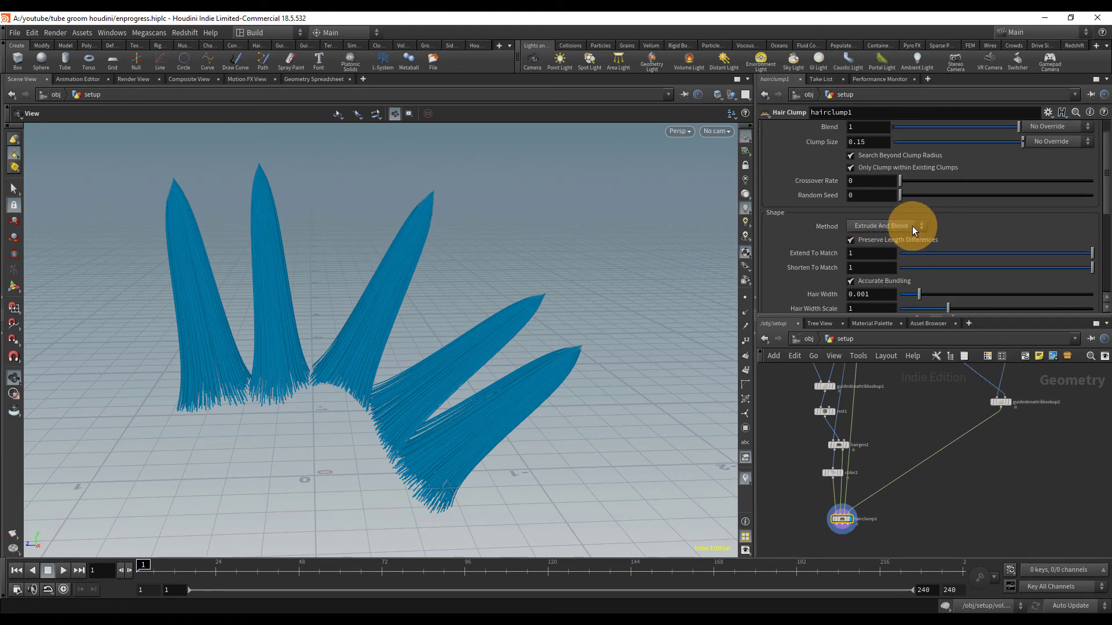
click(912, 225)
click(900, 239)
drag(462, 260, 496, 218)
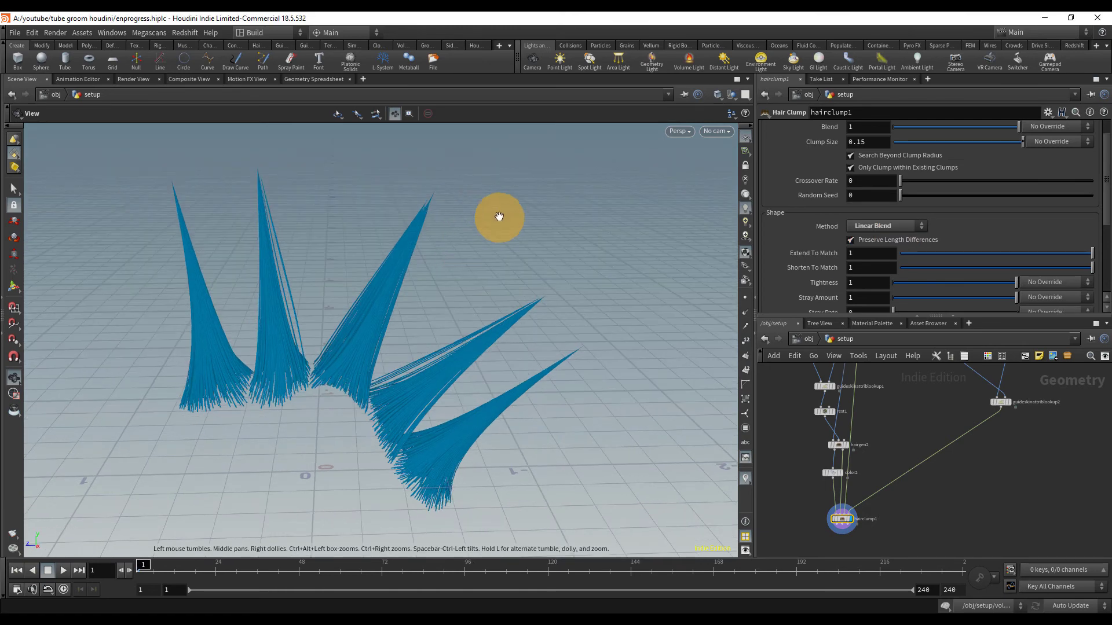
Reshape hairclump1's Clump Profile by deleting its intermediate point and adding one at position 0.553971 with value 0.466667
scroll(954, 207, down, 3)
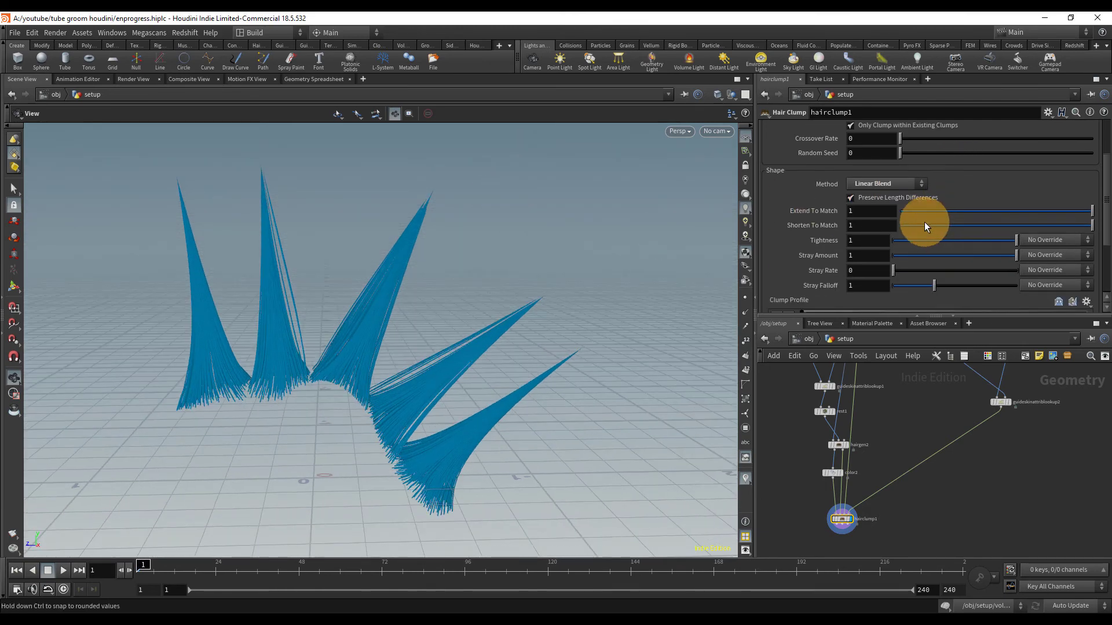
scroll(925, 222, down, 7)
drag(843, 235, 954, 234)
key(Delete)
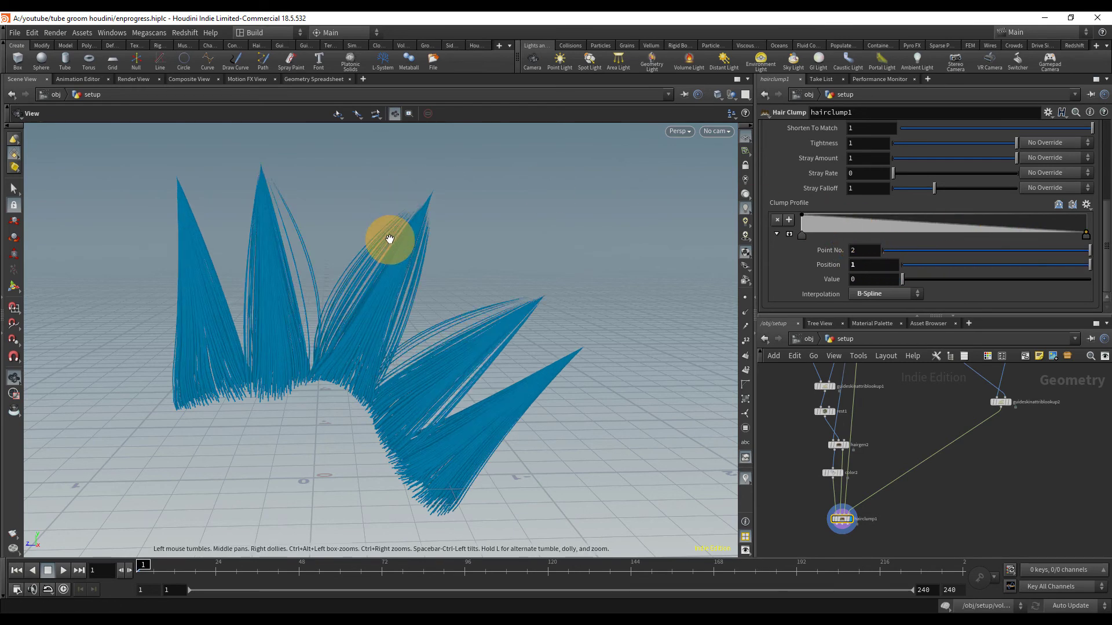
drag(390, 240, 383, 261)
drag(946, 227, 959, 224)
mouse_move(336, 227)
mouse_down()
mouse_move(323, 239)
mouse_move(326, 225)
mouse_up()
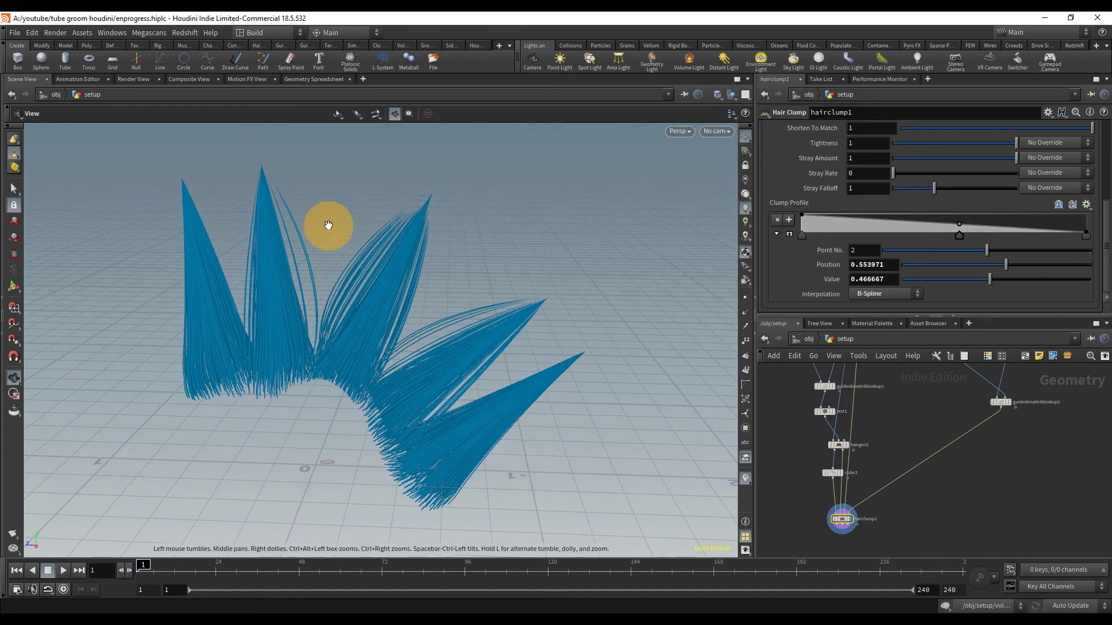
Set the Density of hairgen2 to 5000
scroll(811, 249, up, 3)
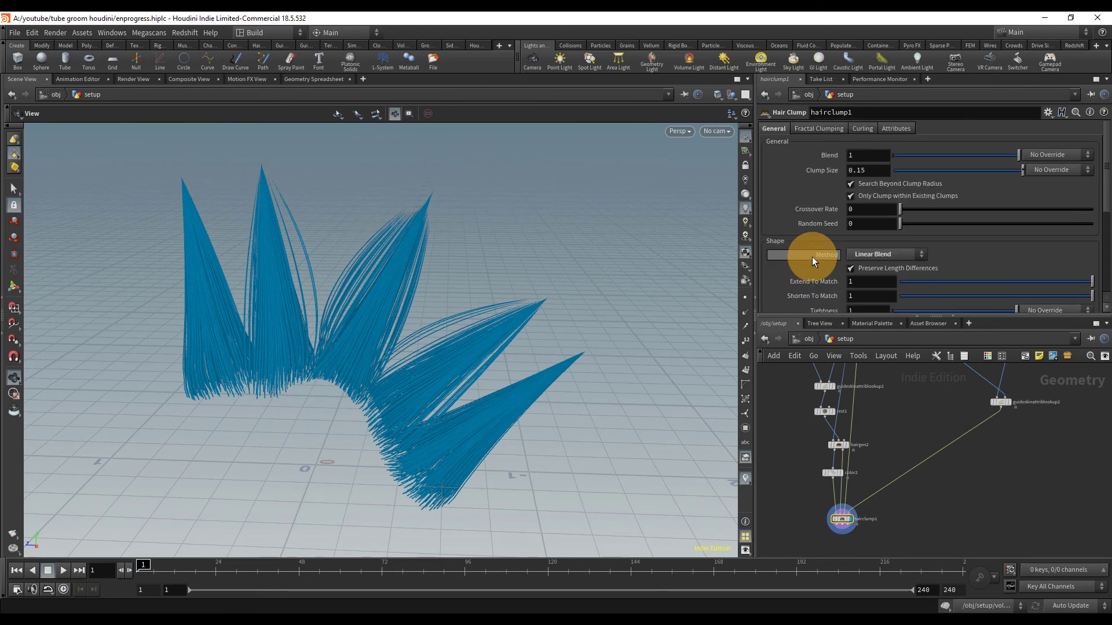
scroll(816, 261, down, 1)
scroll(815, 260, up, 1)
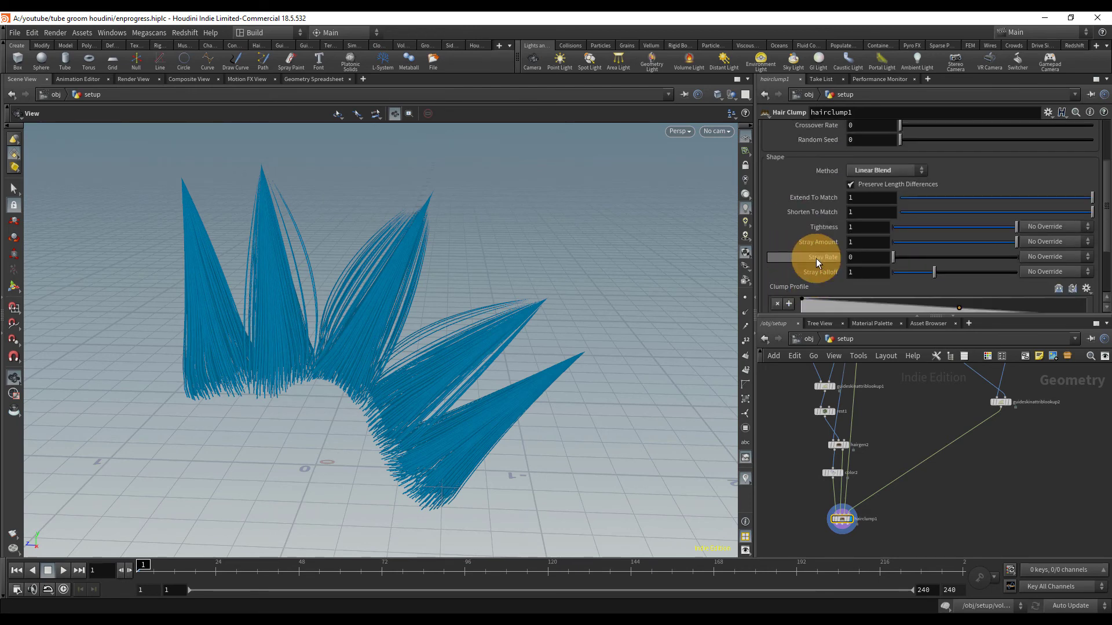
drag(423, 226, 329, 273)
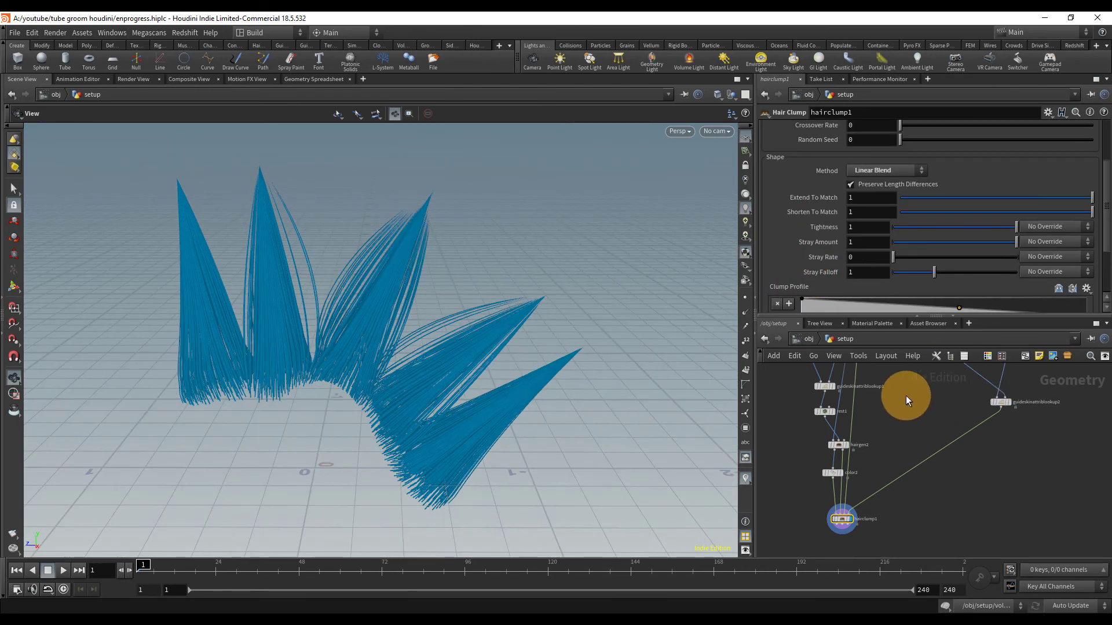
click(838, 445)
scroll(915, 250, up, 4)
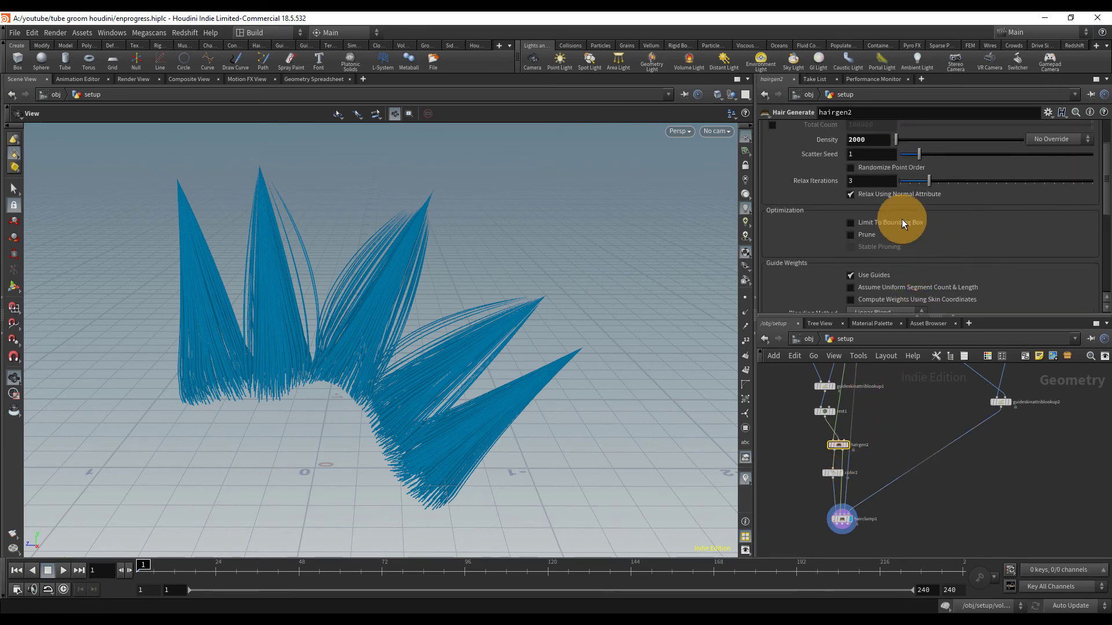
drag(851, 185, 826, 193)
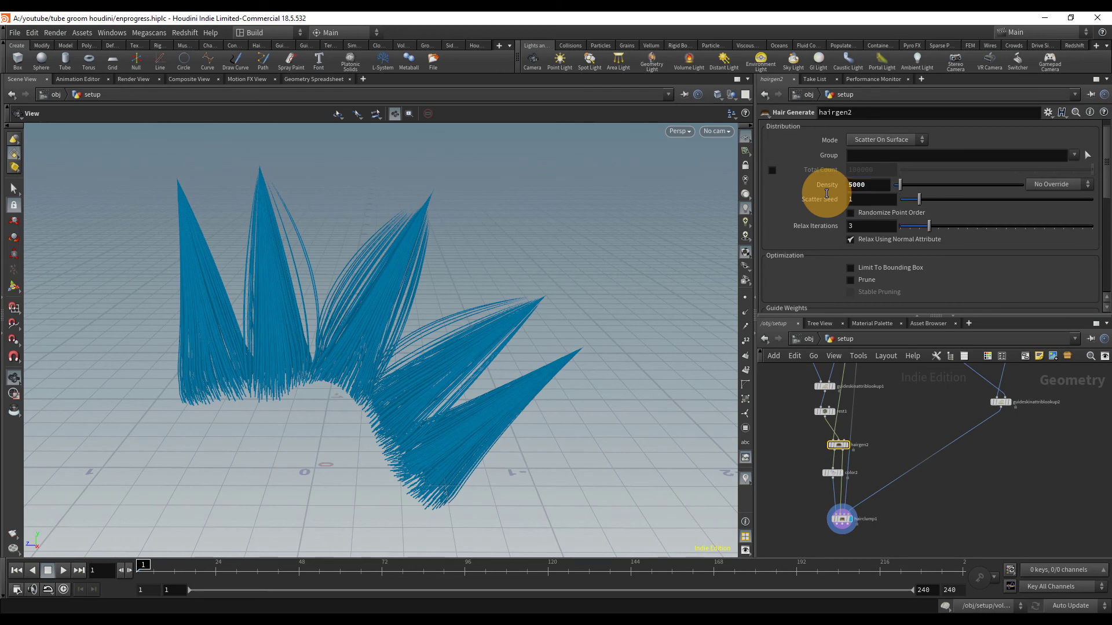
Lower the intermediate point of hairclump1's Clump Profile and raise the end point at position 1 to value 0.1
drag(480, 264, 427, 286)
click(842, 520)
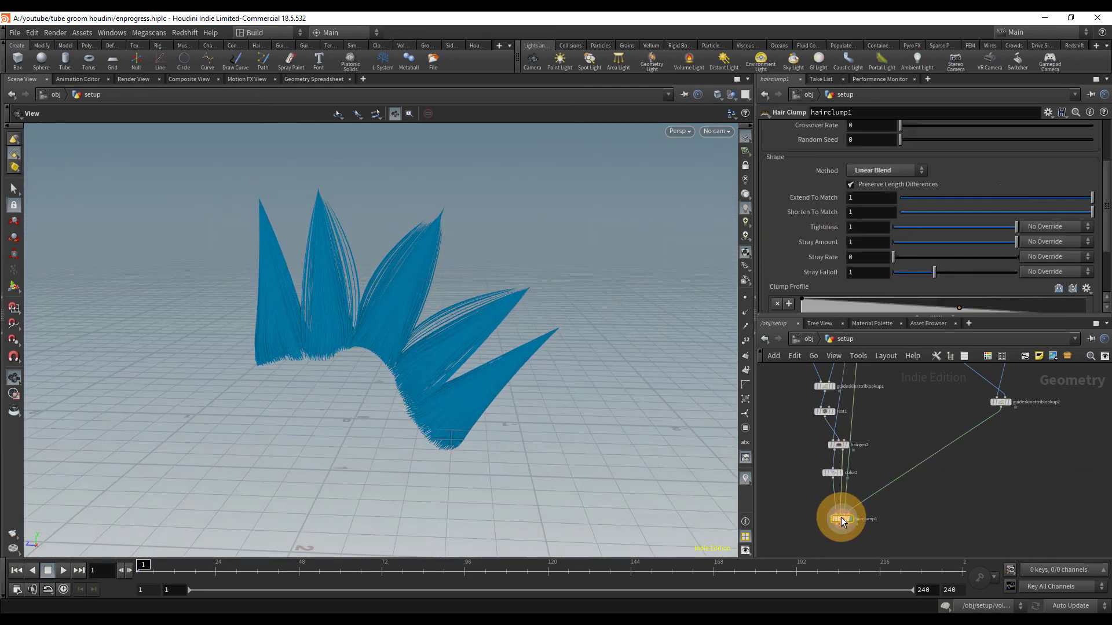
scroll(1065, 258, down, 2)
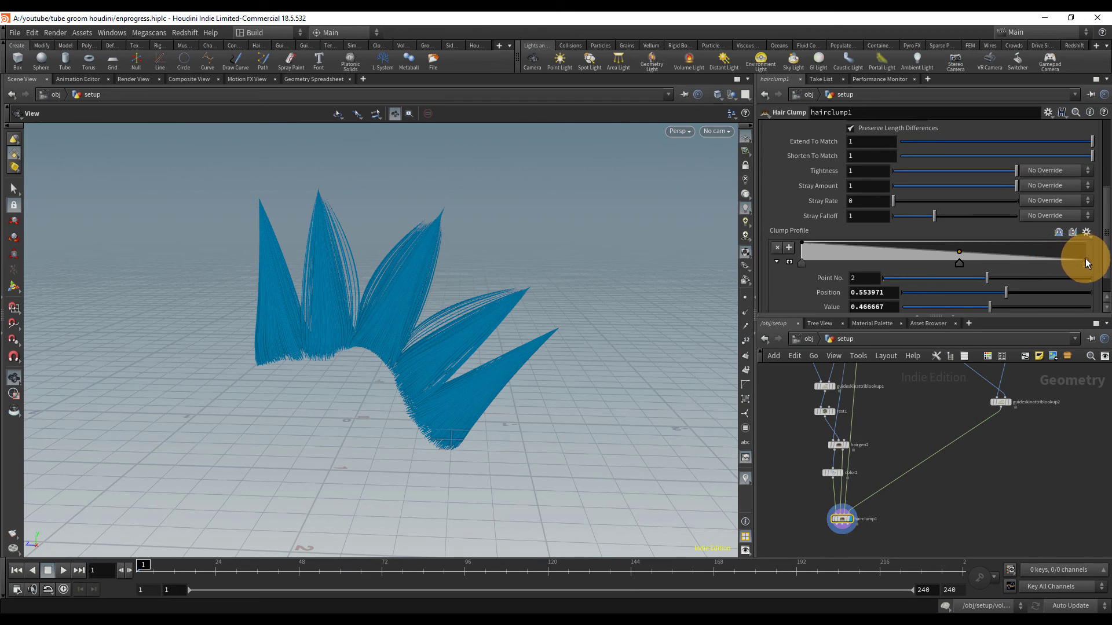
drag(1087, 260, 1090, 265)
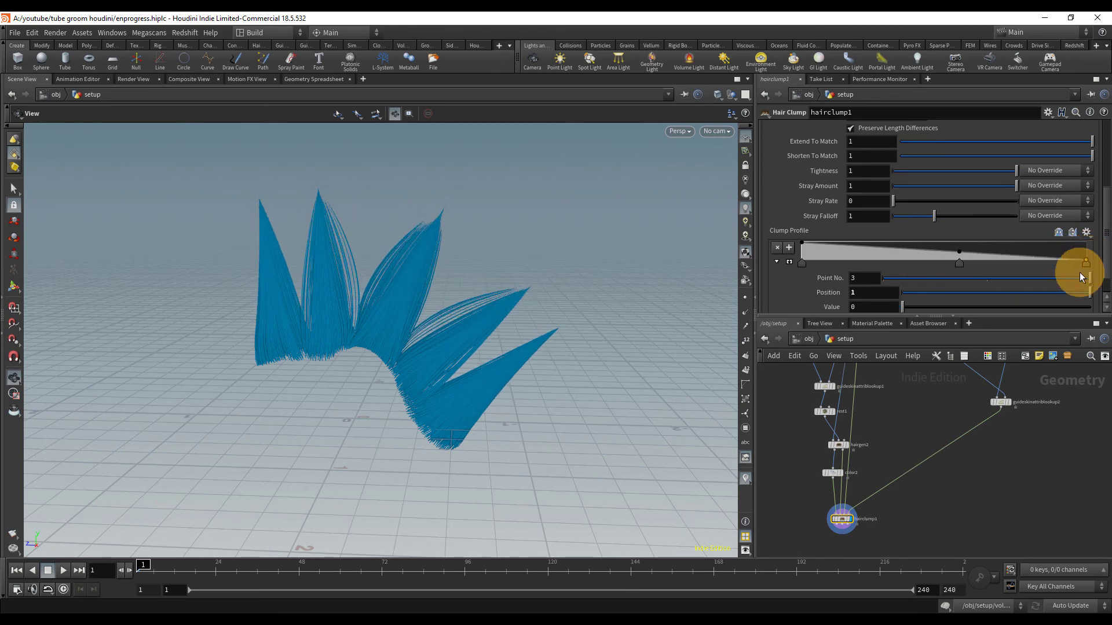
drag(958, 253, 952, 259)
drag(1086, 260, 1087, 260)
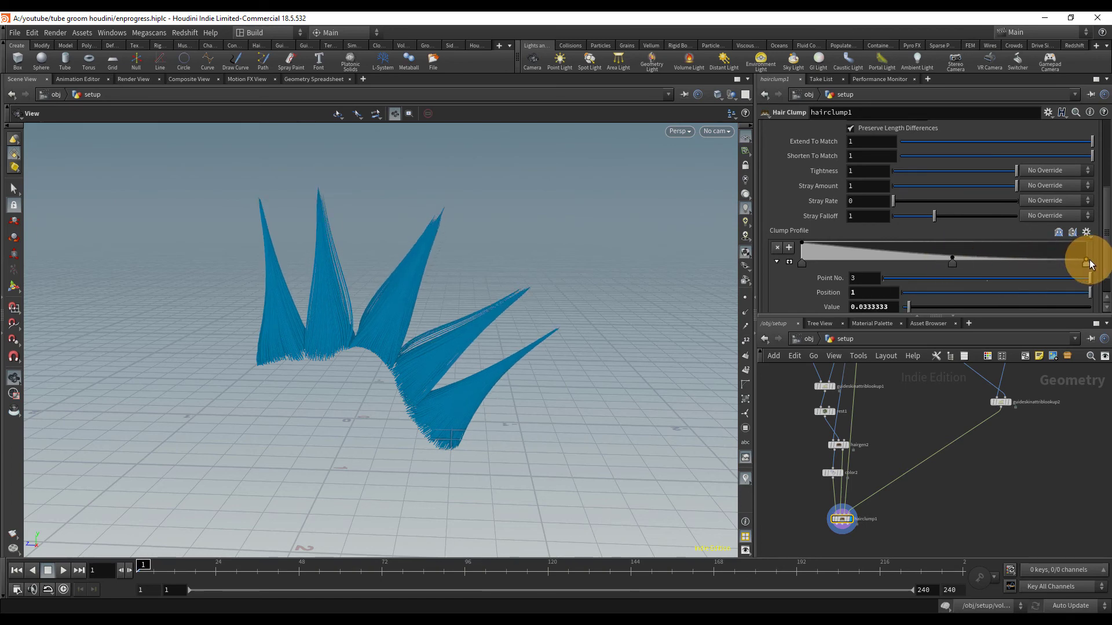
mouse_move(509, 278)
mouse_down()
mouse_move(528, 429)
mouse_move(457, 271)
mouse_move(493, 292)
mouse_up()
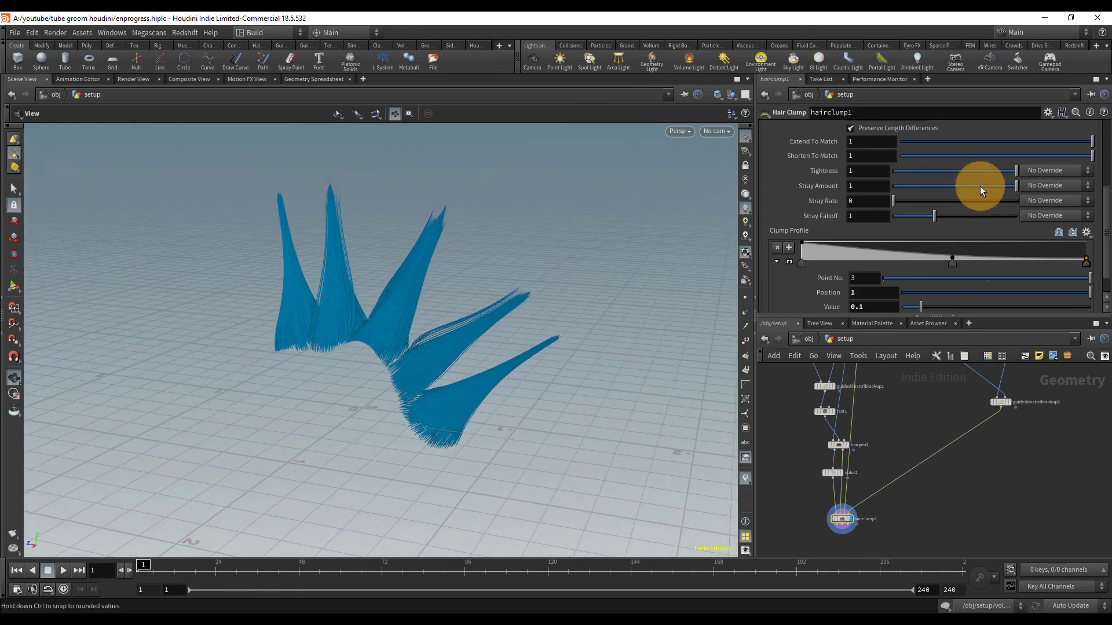
Enable Curling on hairclump1 with Amplitude 0.0384 and Frequency 0.97
scroll(973, 189, up, 5)
click(872, 132)
click(870, 143)
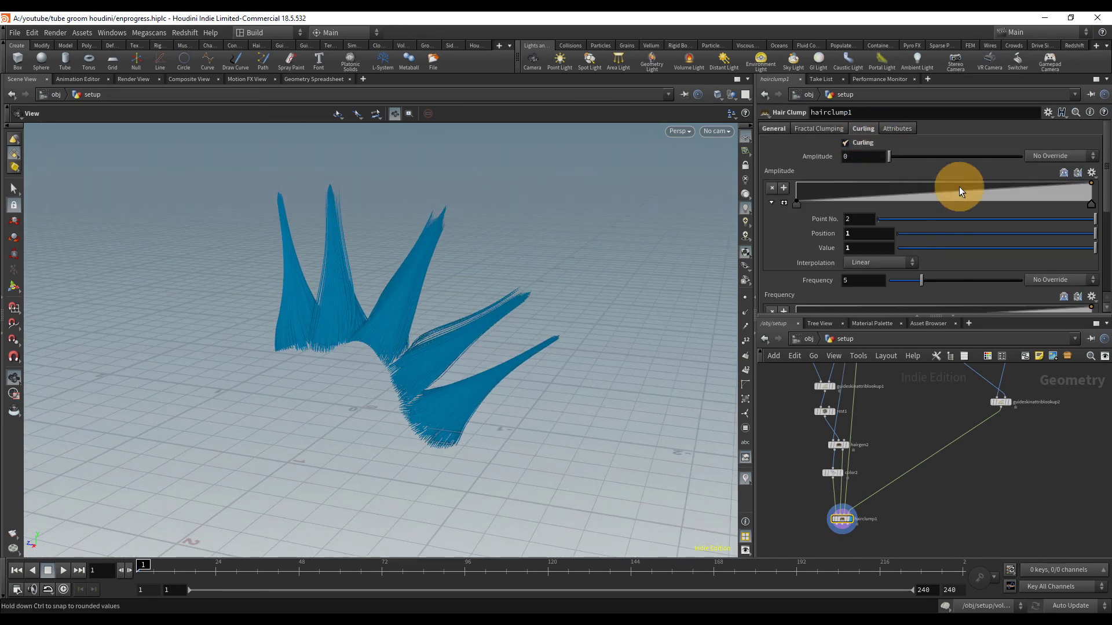
drag(901, 161, 940, 161)
drag(913, 283, 894, 279)
drag(364, 267, 407, 271)
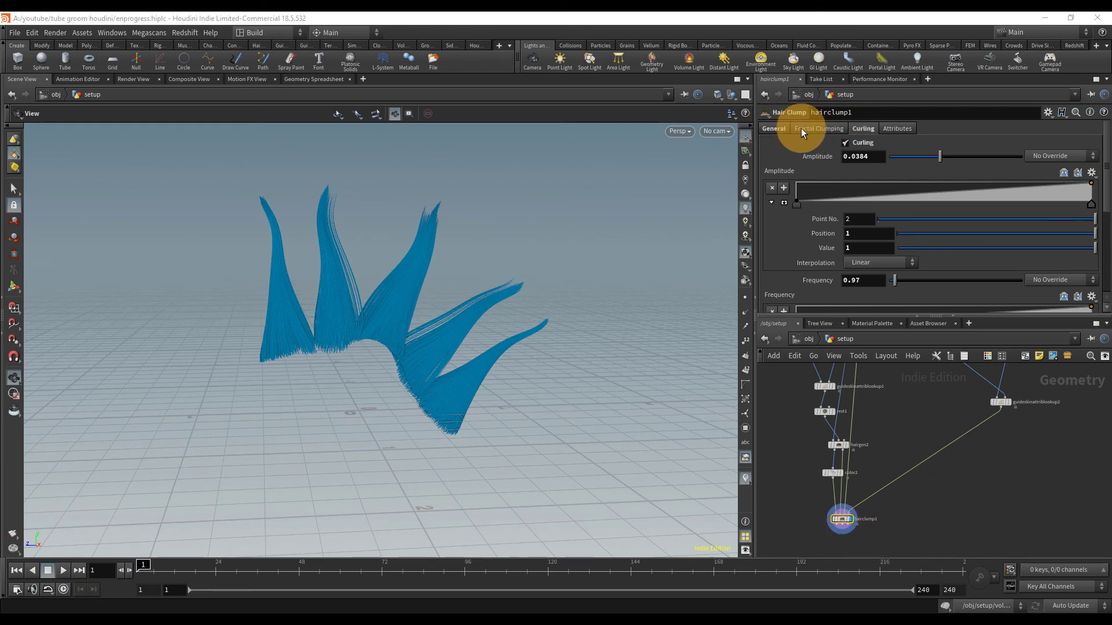
Set hairclump1's Fractal Clumping Iterations to 1.8 and its Stray Rate to 0.07
click(818, 129)
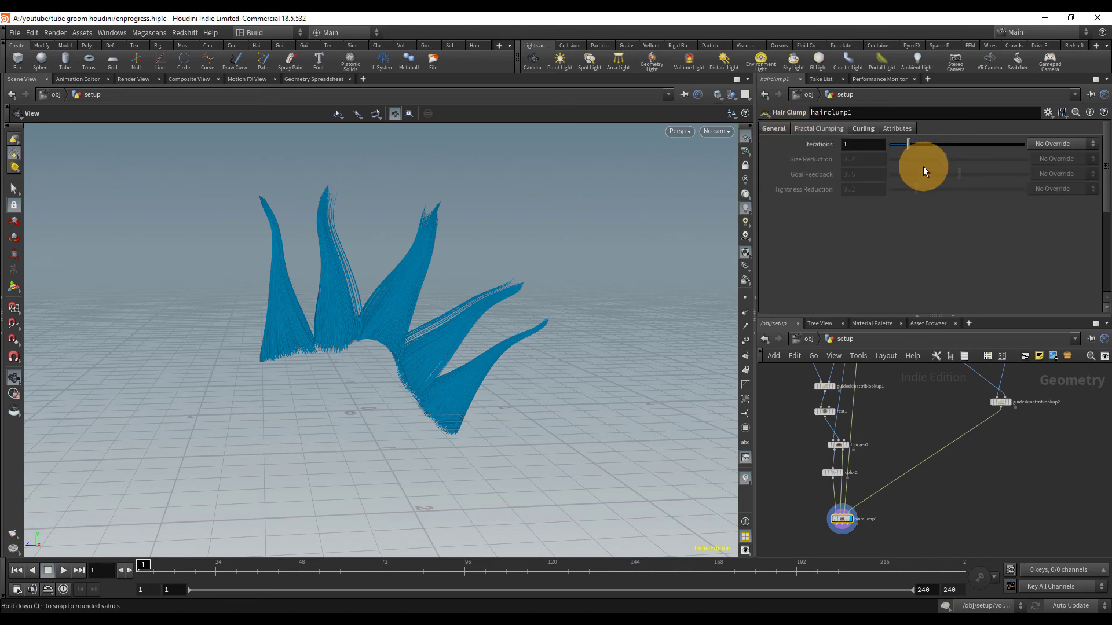
drag(902, 149, 923, 155)
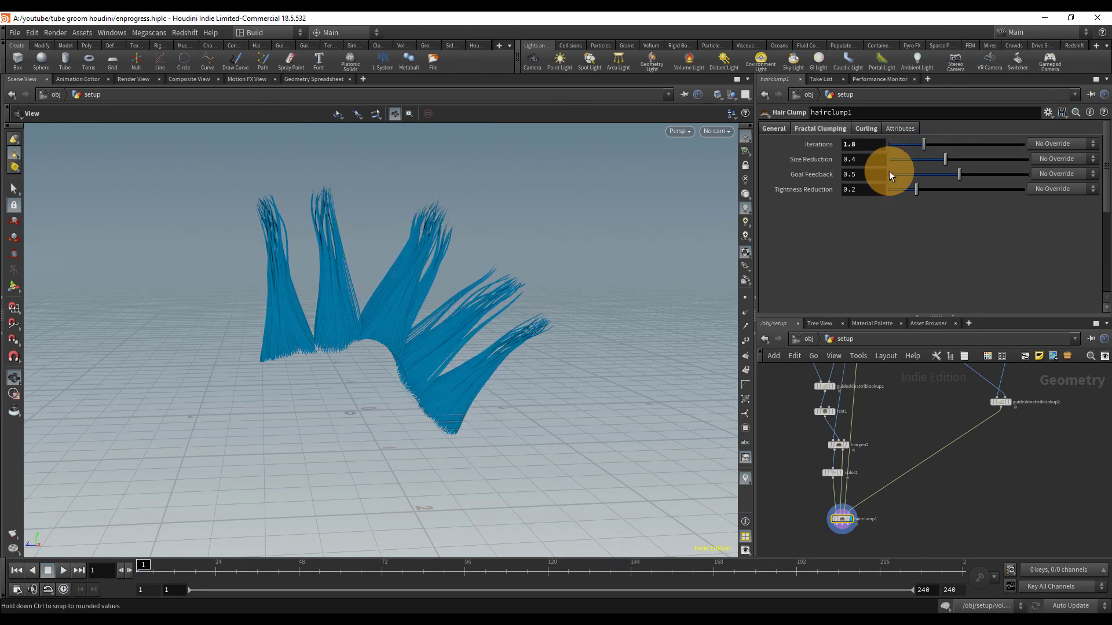
click(777, 130)
scroll(927, 255, down, 5)
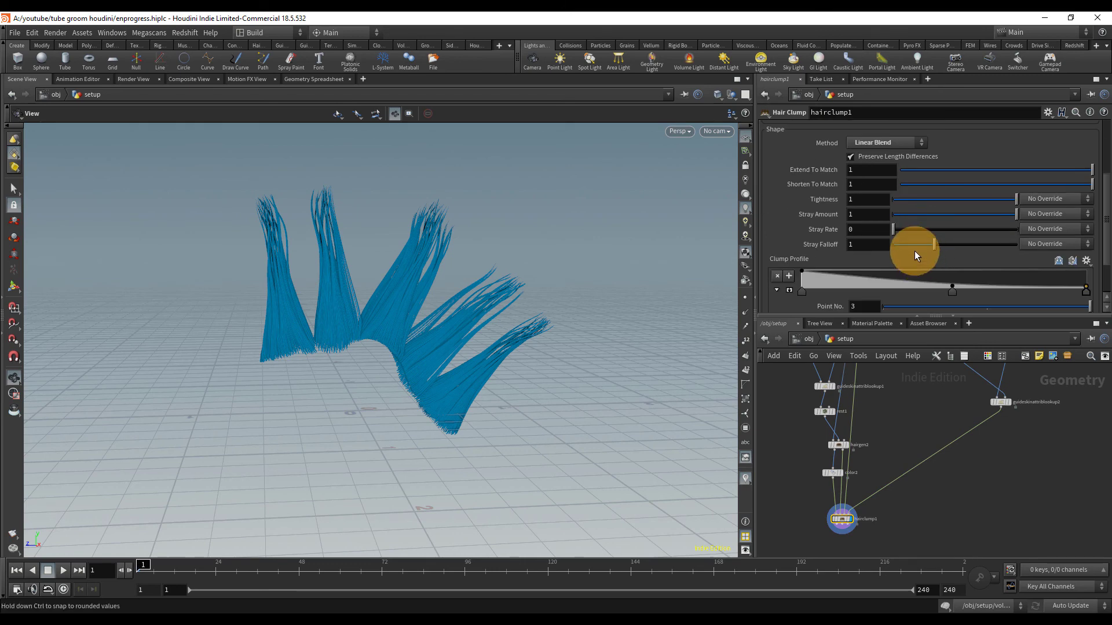
mouse_move(909, 232)
mouse_down()
mouse_move(888, 232)
mouse_move(898, 228)
mouse_up()
mouse_move(515, 289)
mouse_down()
mouse_move(474, 297)
mouse_move(538, 283)
mouse_move(539, 303)
mouse_move(380, 330)
mouse_move(129, 303)
mouse_move(446, 271)
mouse_move(525, 306)
mouse_up()
middle_drag(951, 493, 961, 442)
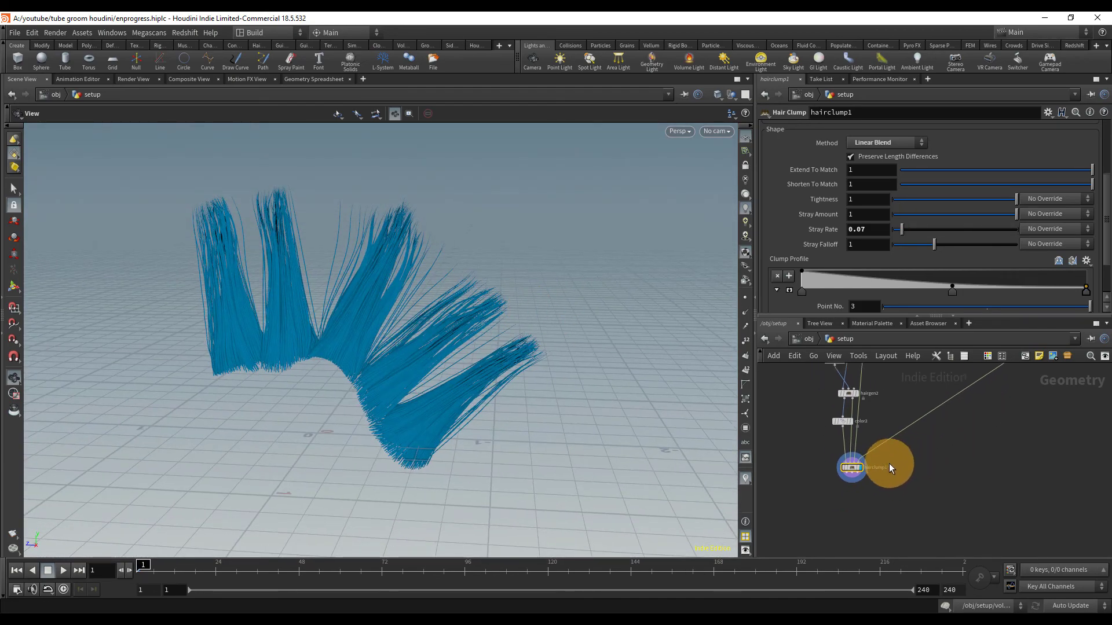
drag(858, 468, 889, 471)
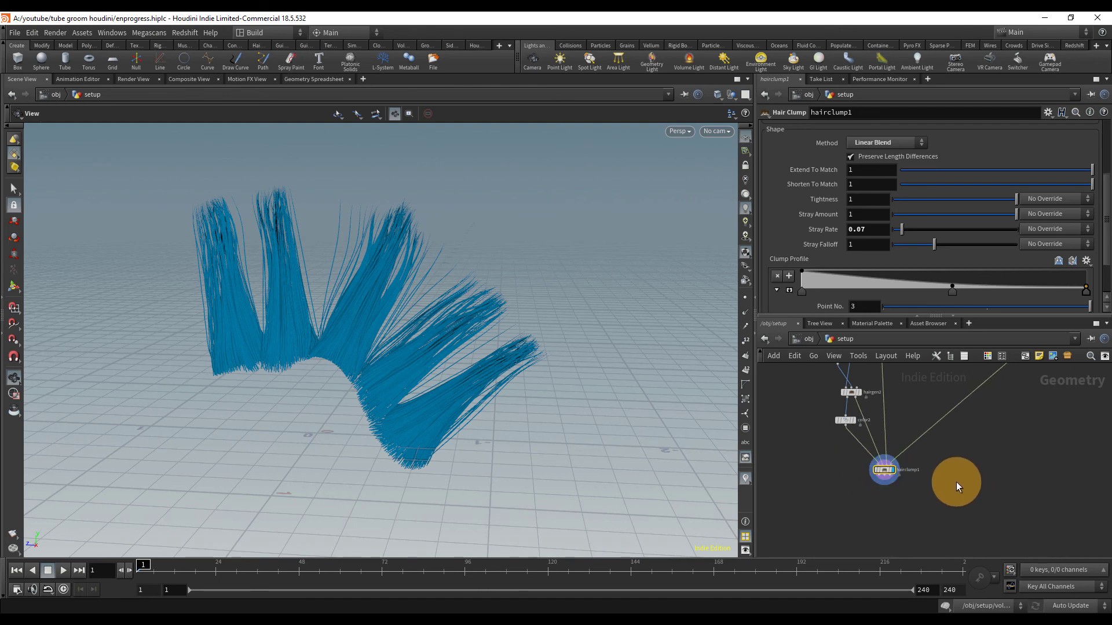
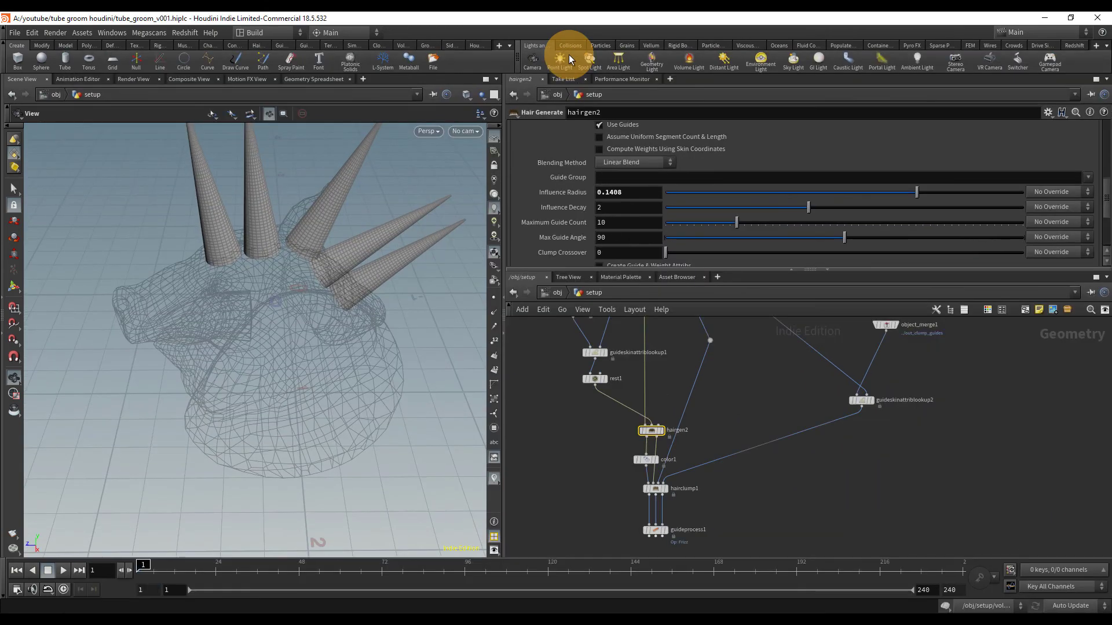
Switch to the tube_groom_v001.hiplc scene, display its guideprocess1 node and examine the finished groom
scroll(660, 528, up, 1)
click(669, 531)
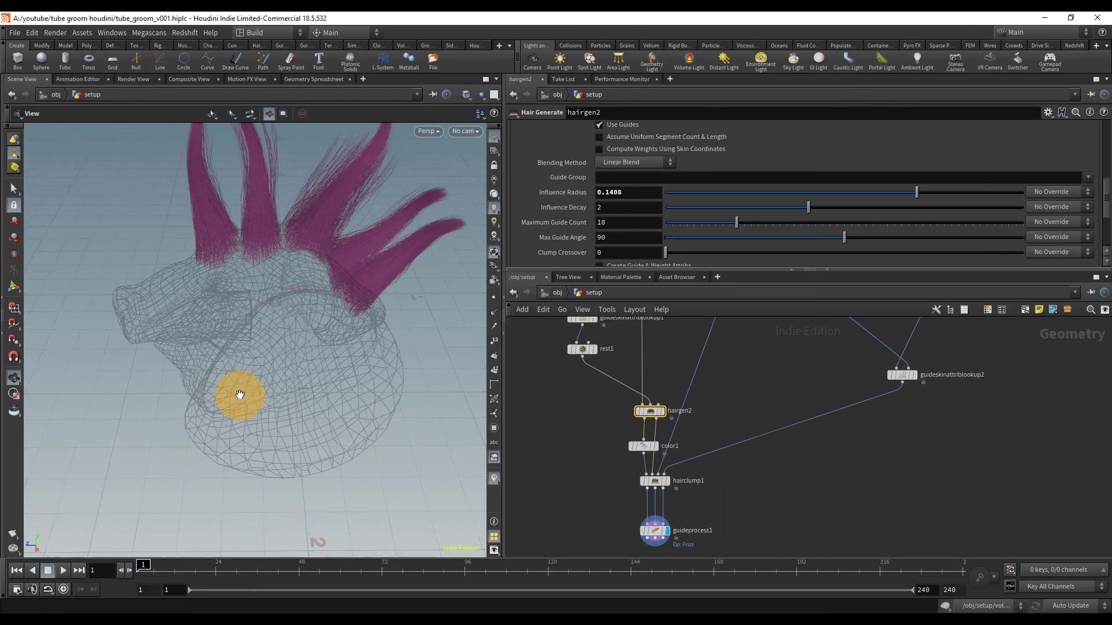
drag(240, 394, 315, 315)
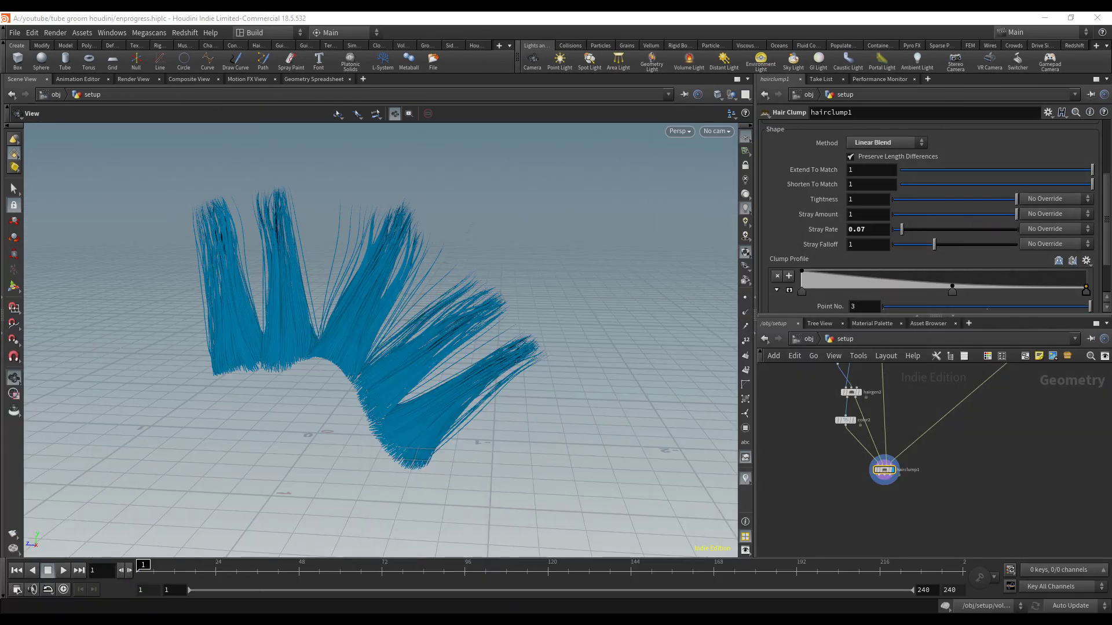
Add a Guide Process (Frizz) node below hairclump1
key(Tab)
text(friz)
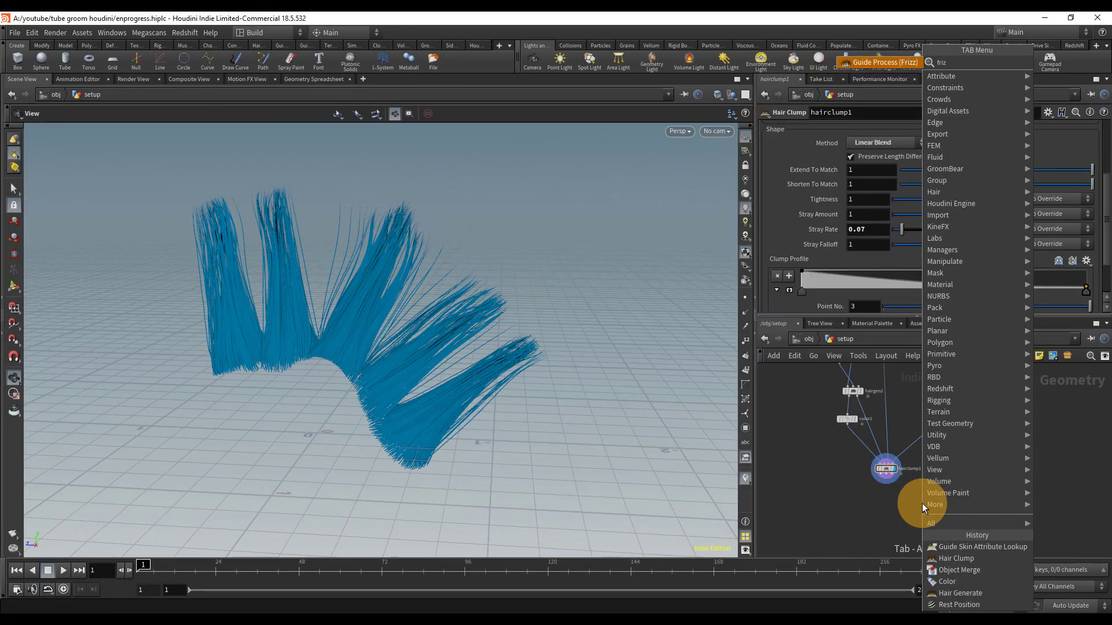
key(Return)
scroll(827, 505, up, 5)
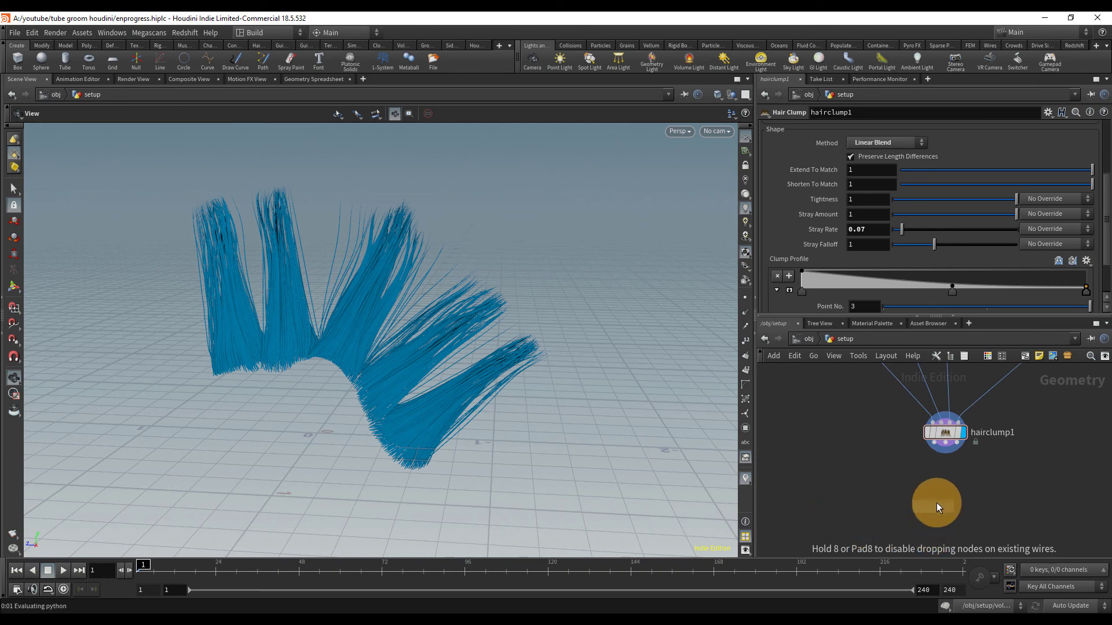
click(933, 492)
click(923, 470)
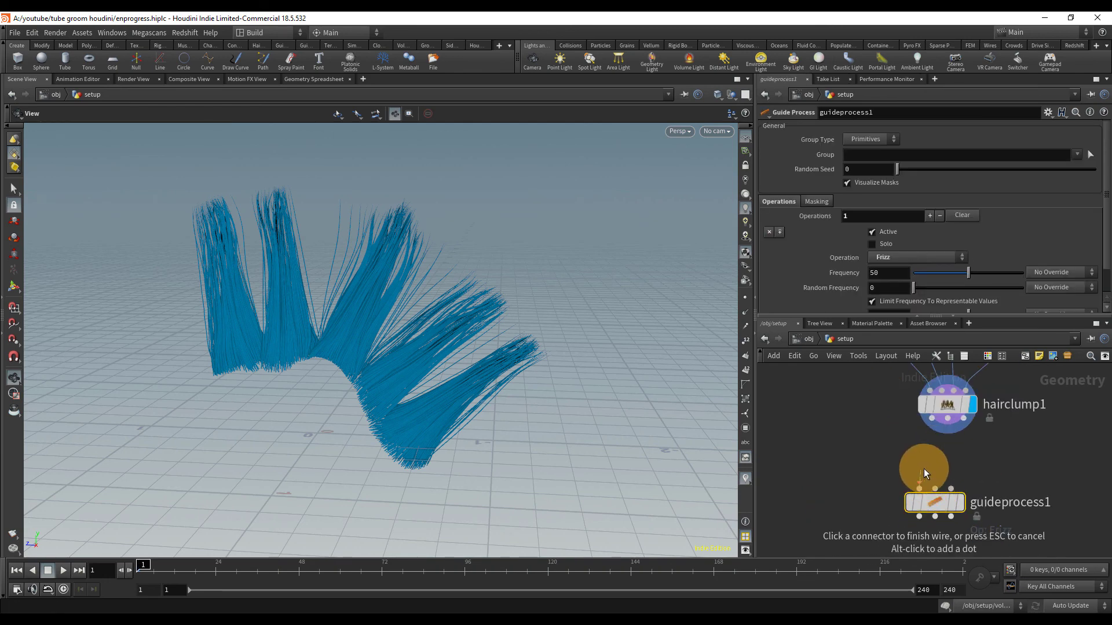
key(Escape)
Connect hairclump1's three outputs to guideprocess1, display guideprocess1 and inspect the frizzed hair up close
middle_drag(986, 488, 888, 488)
drag(837, 502, 851, 499)
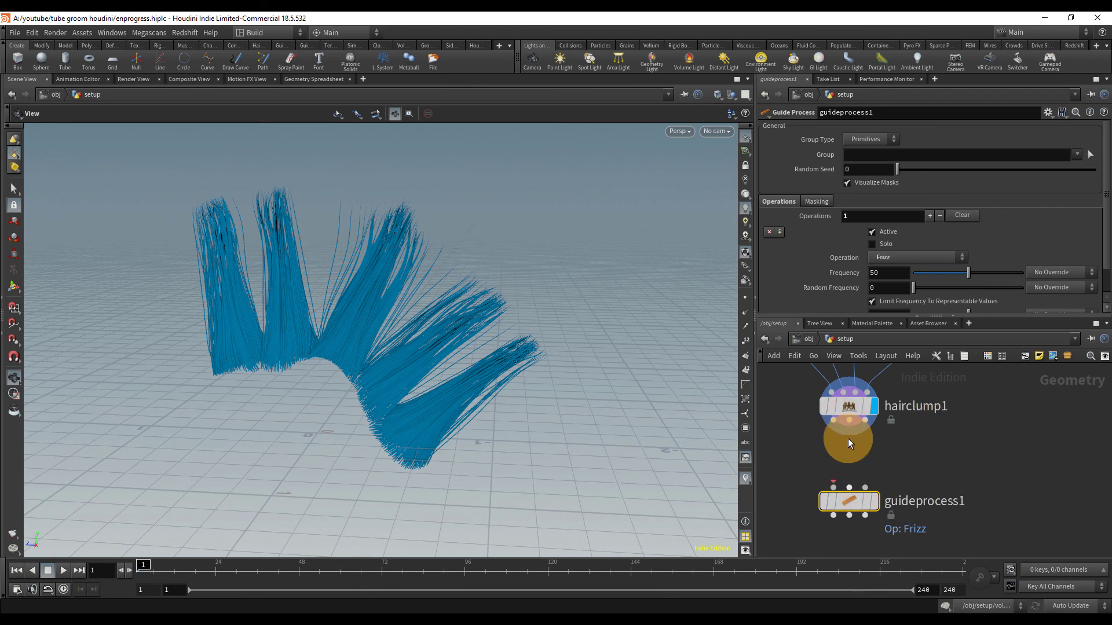
key(j)
drag(851, 502, 861, 408)
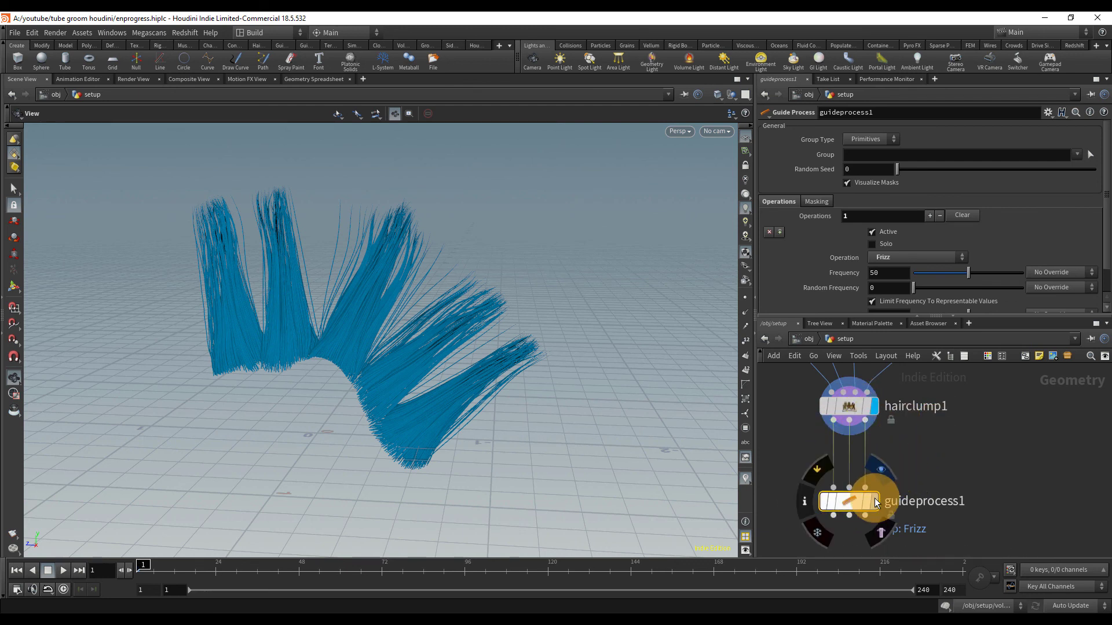
click(874, 502)
drag(454, 345, 379, 283)
right_drag(379, 283, 641, 279)
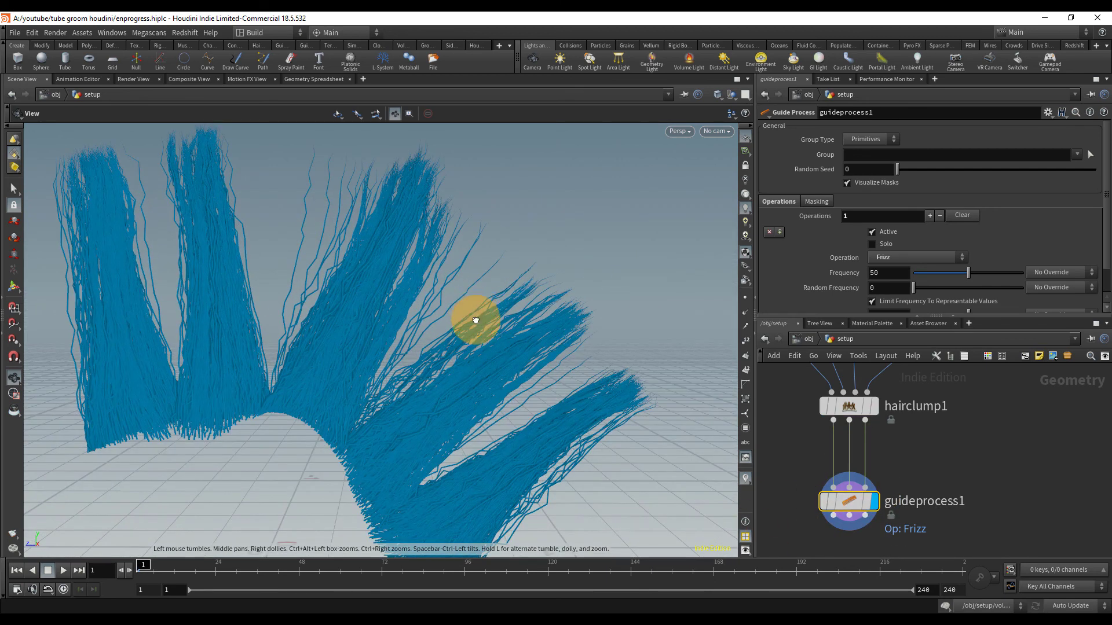
drag(477, 320, 509, 342)
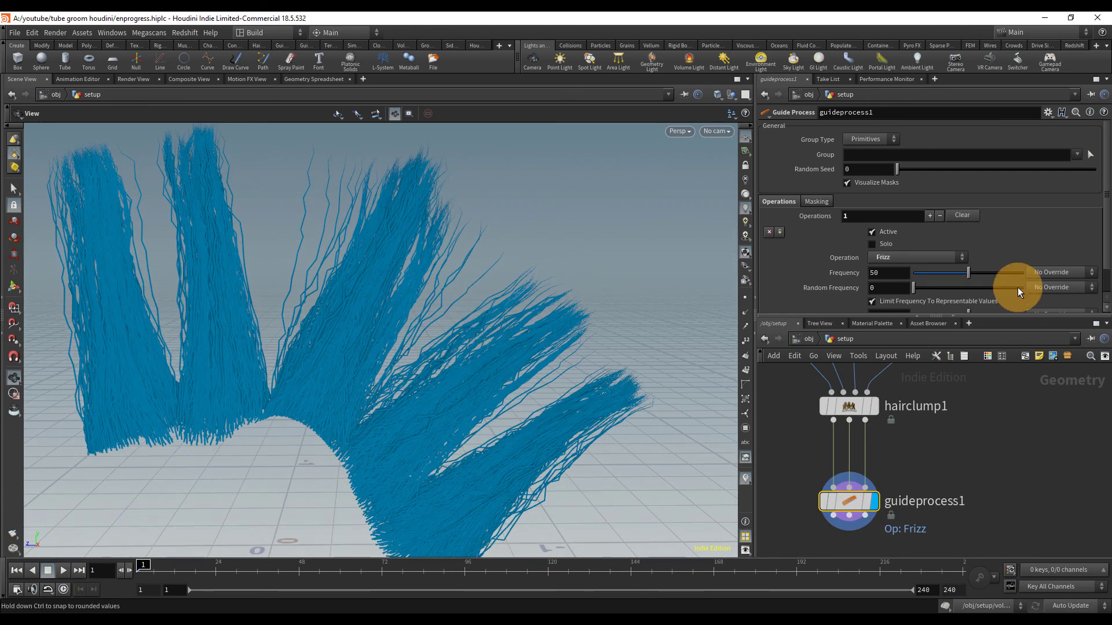
Enable the curve mask in guideprocess1's masking settings
click(813, 200)
scroll(901, 223, down, 2)
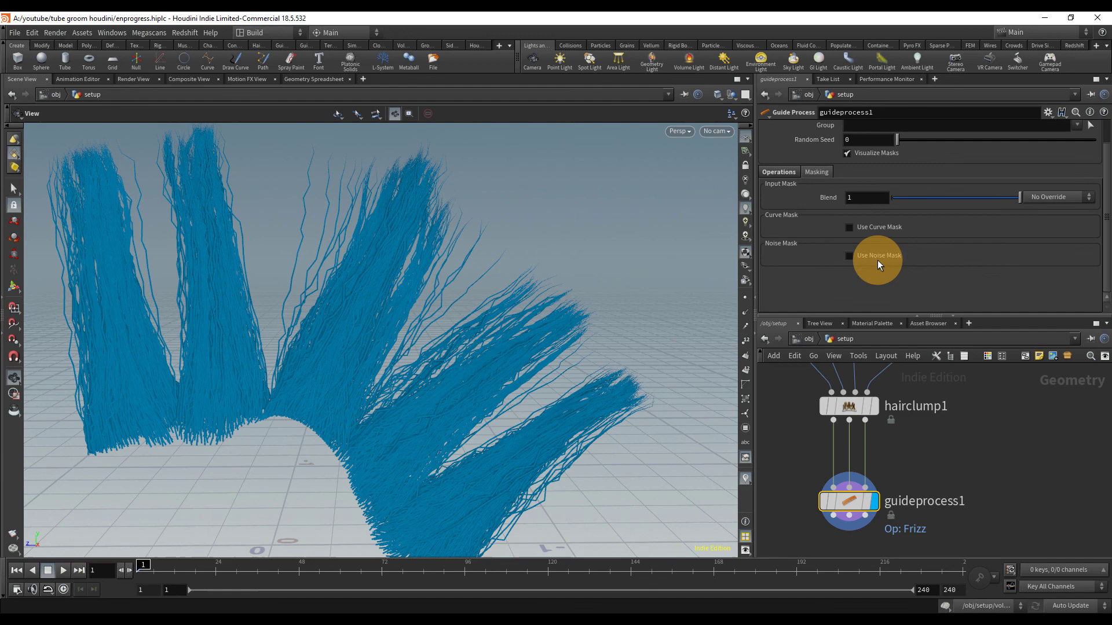
click(880, 227)
right_drag(559, 270, 394, 319)
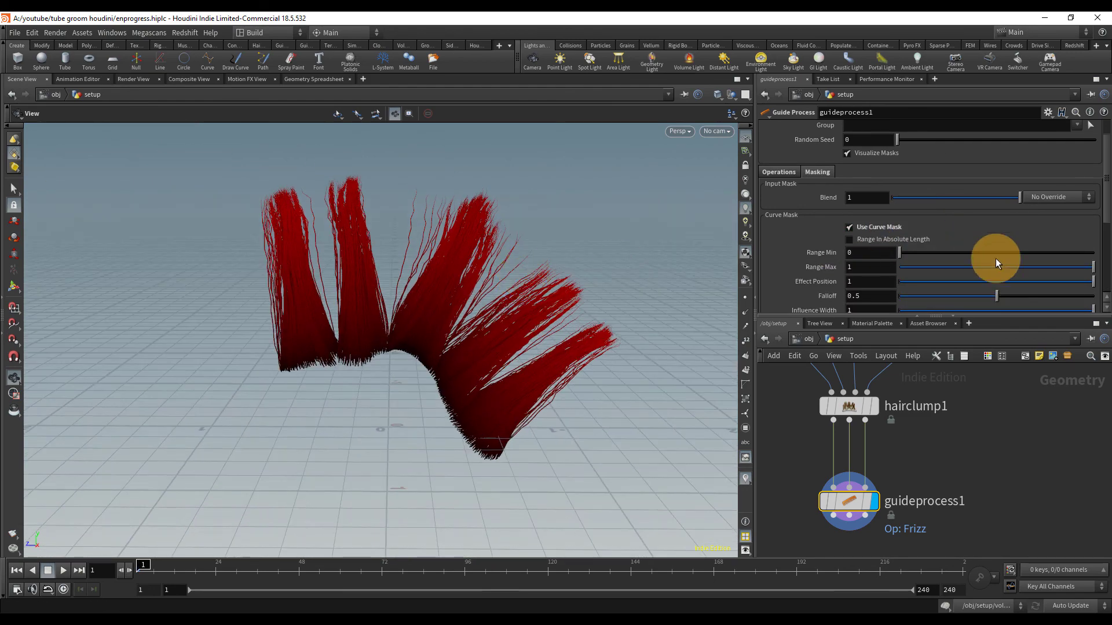
Reverse guideprocess1's Curve Mask Ramp so it falls from the hair roots to the tips
scroll(995, 259, down, 2)
right_drag(456, 270, 469, 319)
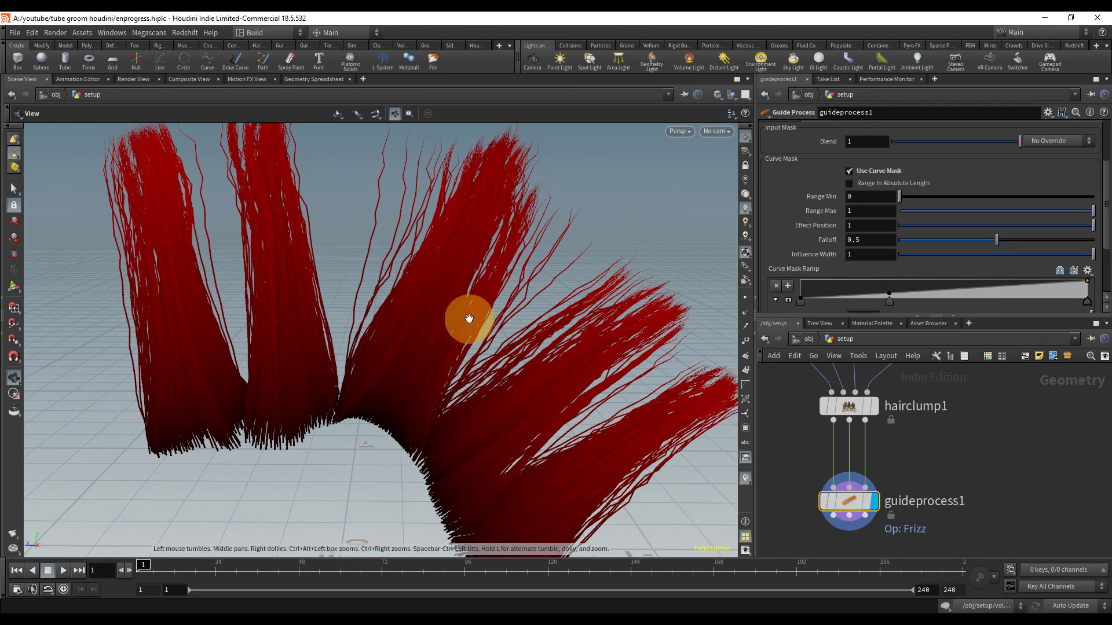
click(1075, 270)
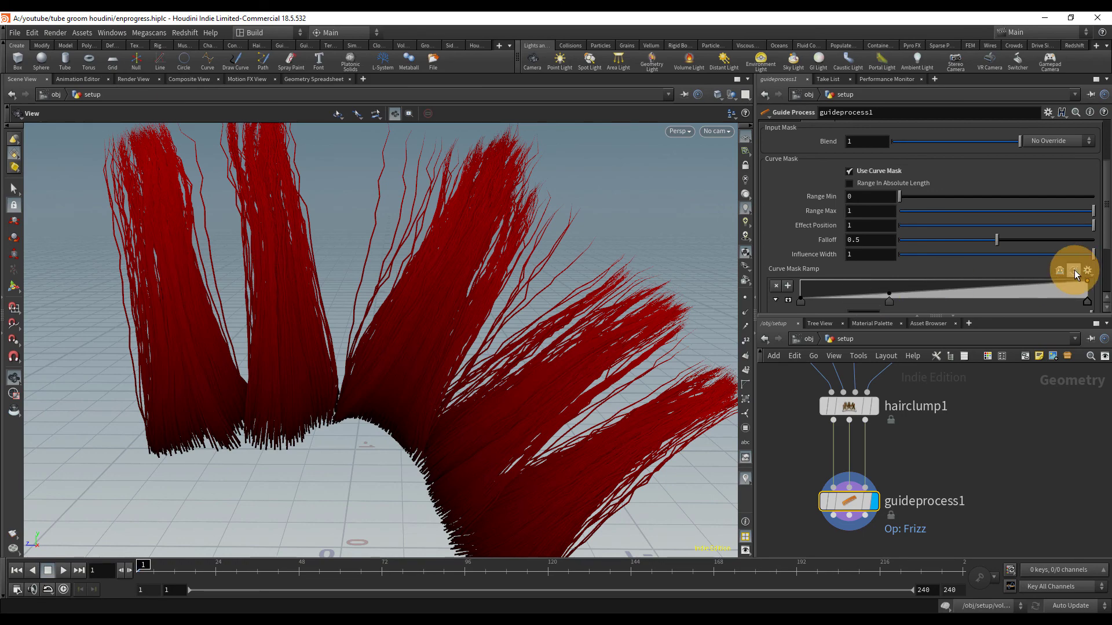
drag(417, 355, 366, 381)
middle_drag(458, 235, 438, 265)
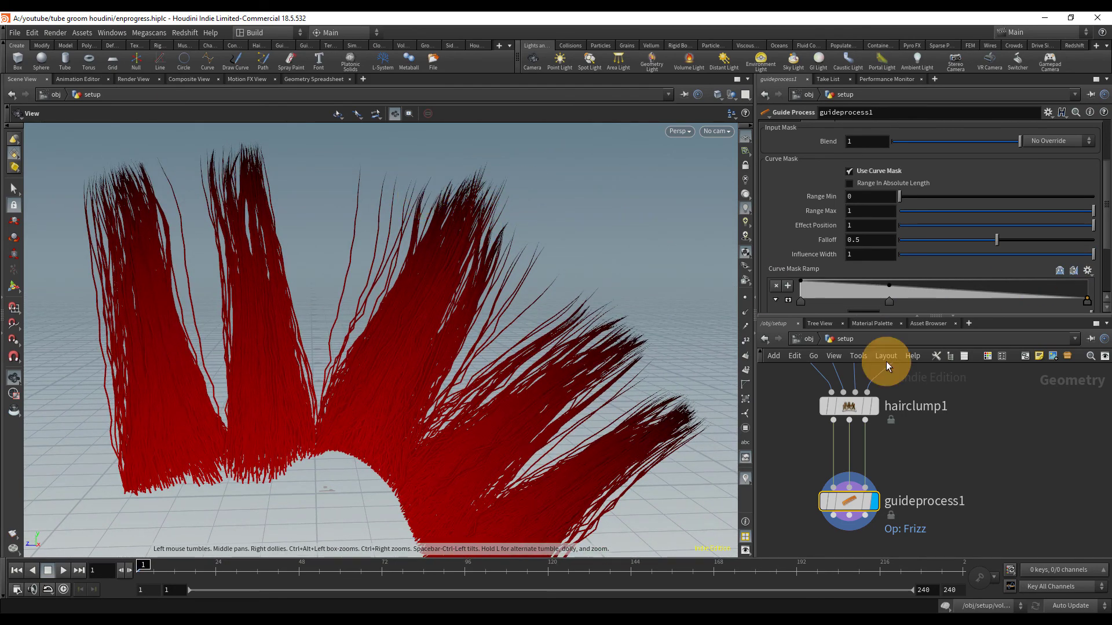
Turn off Visualize Masks on guideprocess1 and save the scene
middle_drag(971, 461, 967, 432)
scroll(877, 190, up, 3)
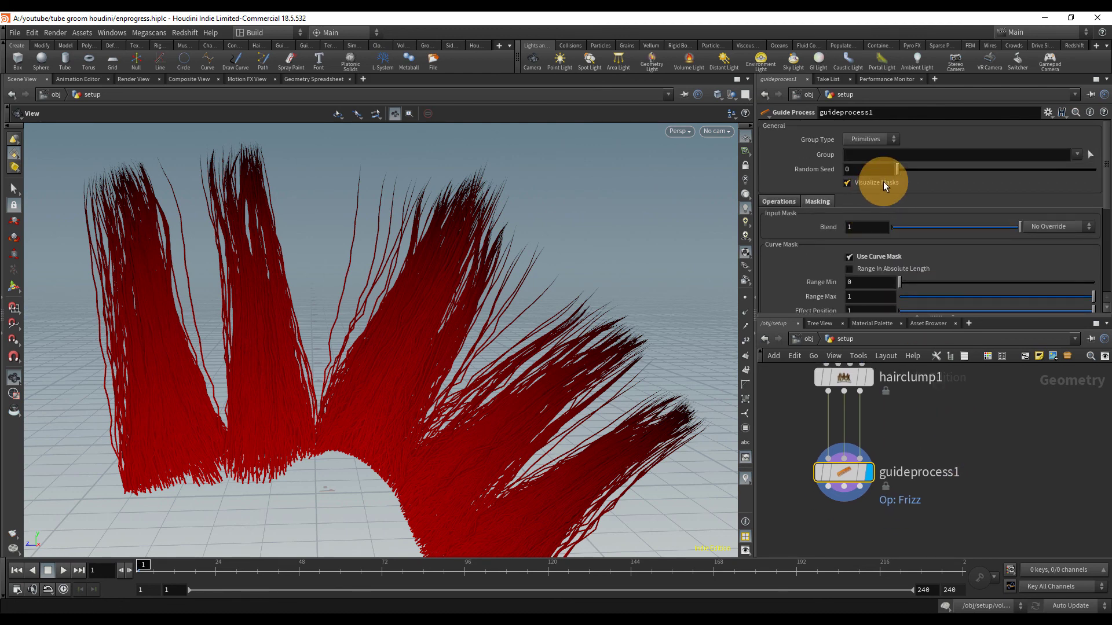
click(885, 182)
right_drag(342, 283, 122, 339)
key(ctrl+s)
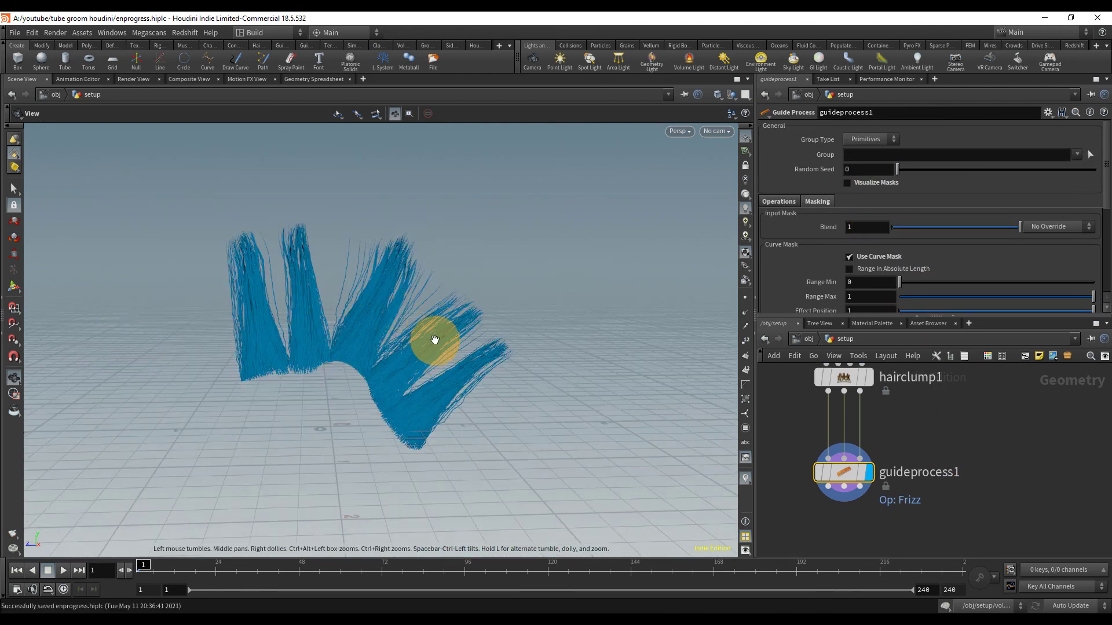
Show testgeometry_pighead1 in the viewport together with the frizzed hair
drag(434, 339, 476, 369)
scroll(1014, 469, down, 6)
middle_drag(1025, 457, 919, 503)
middle_drag(939, 423, 936, 464)
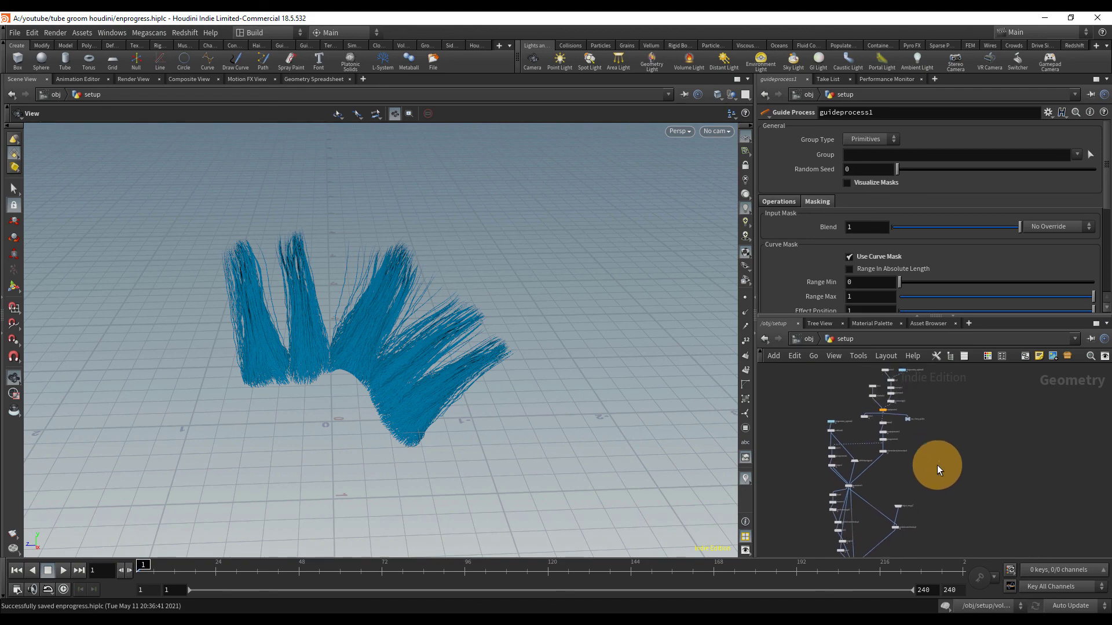
scroll(908, 408, up, 4)
middle_drag(941, 376, 932, 446)
scroll(909, 438, up, 5)
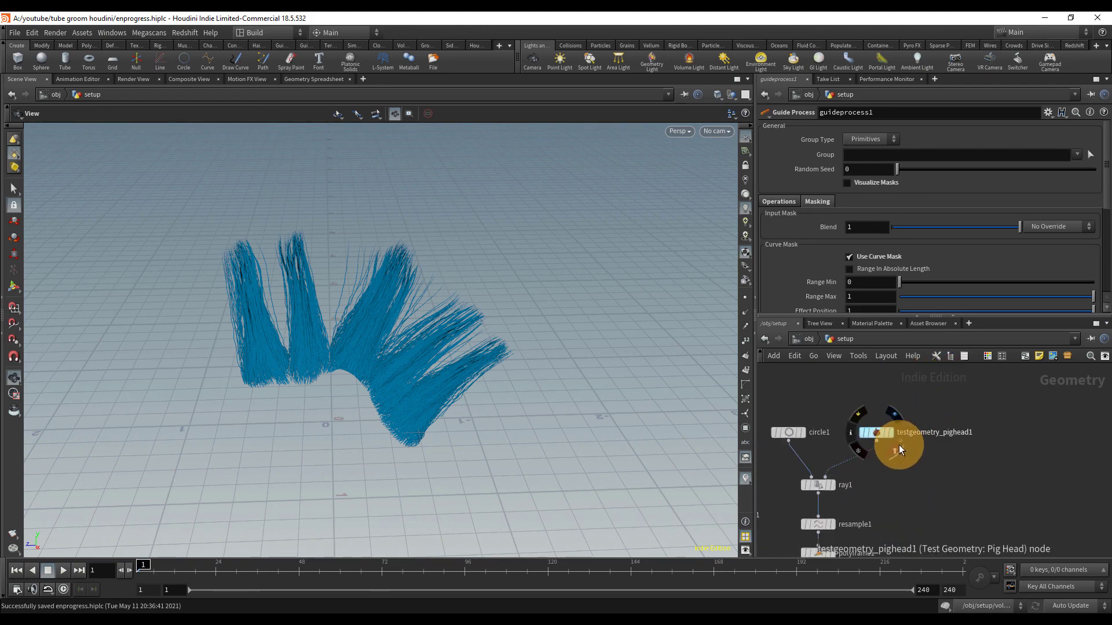
click(898, 444)
drag(671, 465, 469, 307)
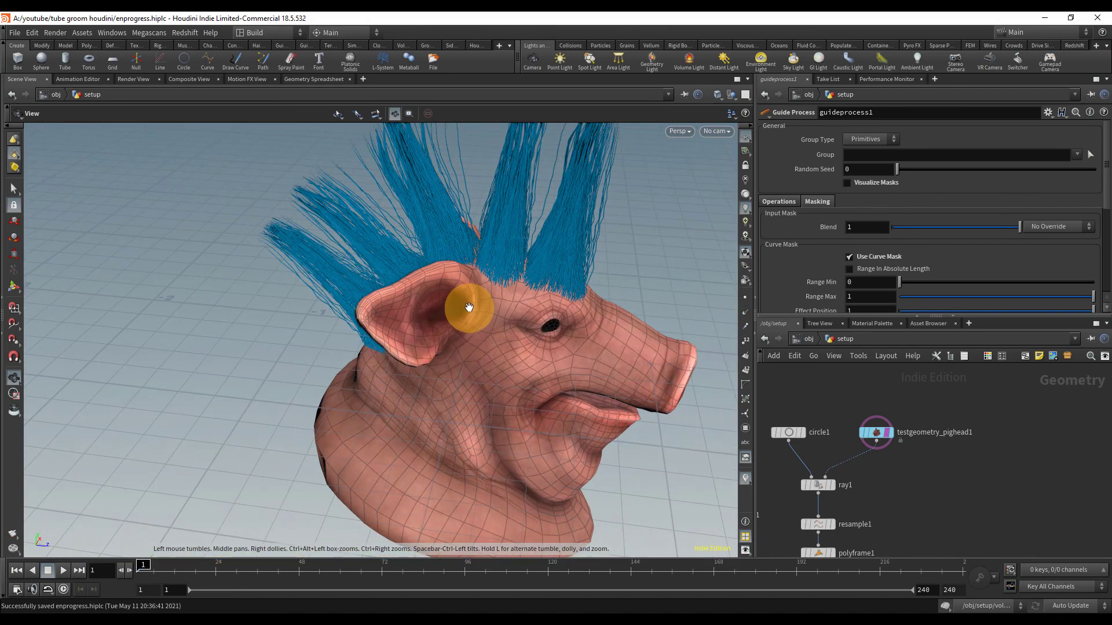
Save the scene and examine the groom on the pig head from the front and the side
key(ctrl+s)
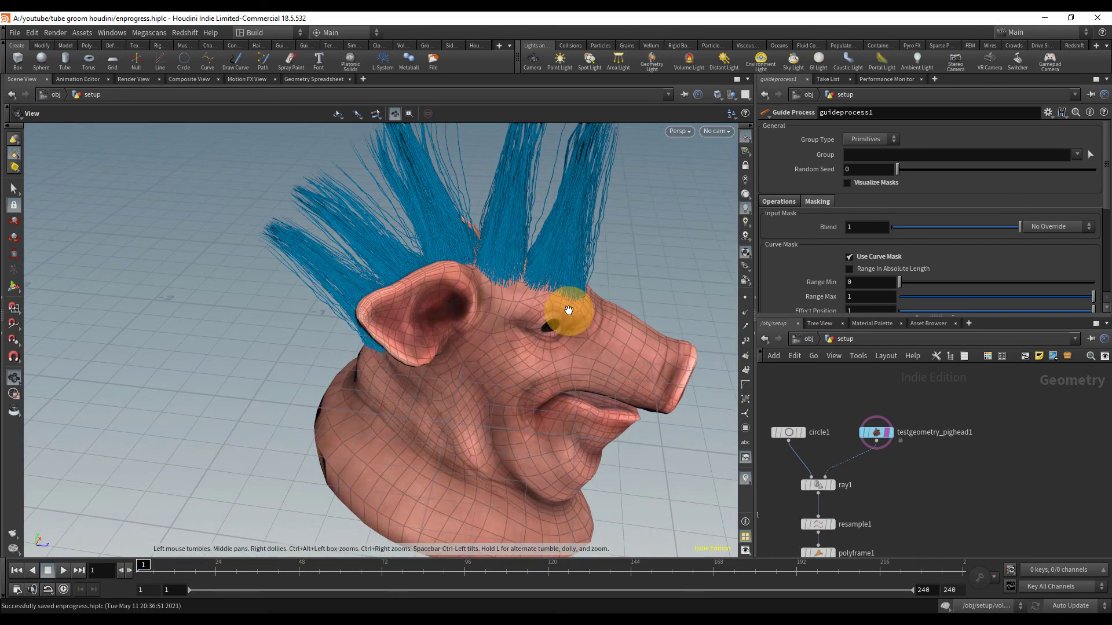
drag(570, 310, 535, 241)
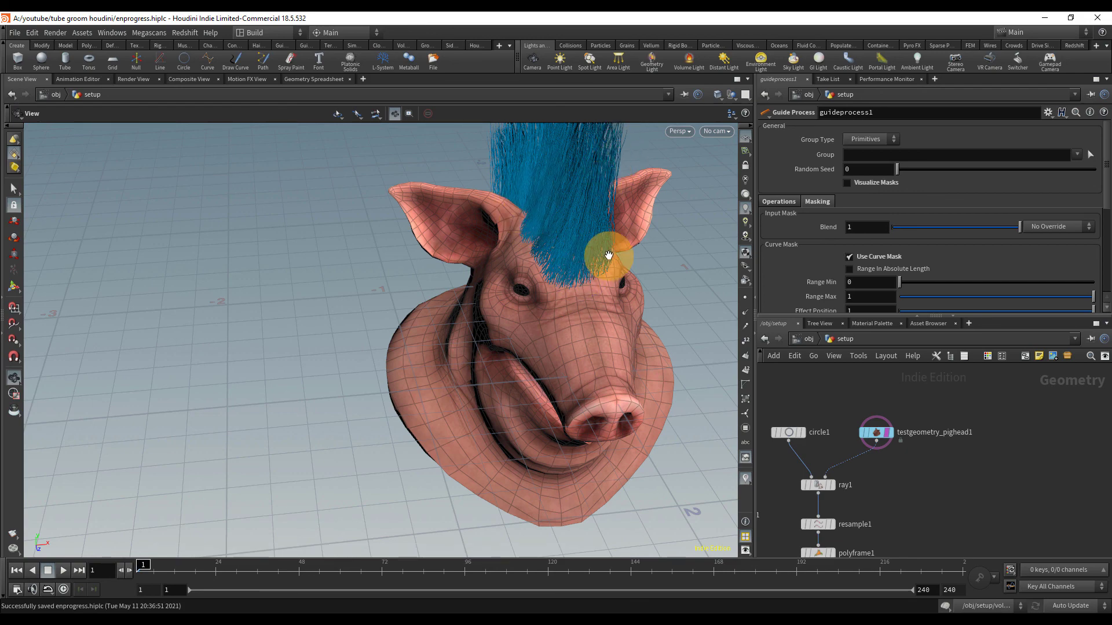
drag(611, 253, 423, 339)
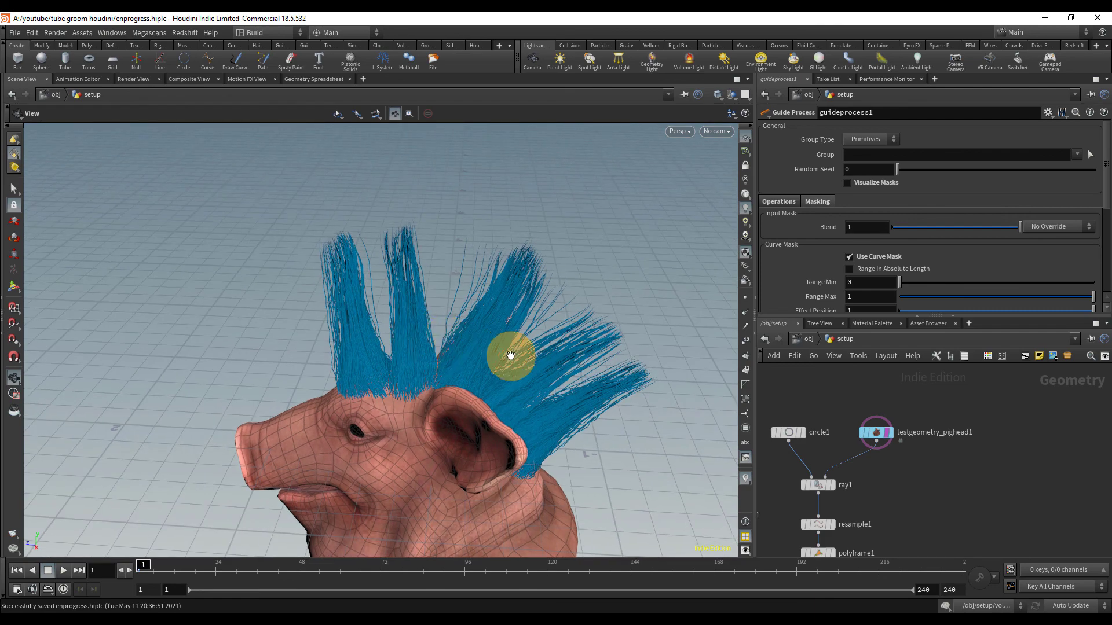
Inspect the frizzed hair tufts on the pig head from above, from the side and from a low angle, near and far
middle_drag(427, 354, 410, 281)
drag(410, 280, 449, 417)
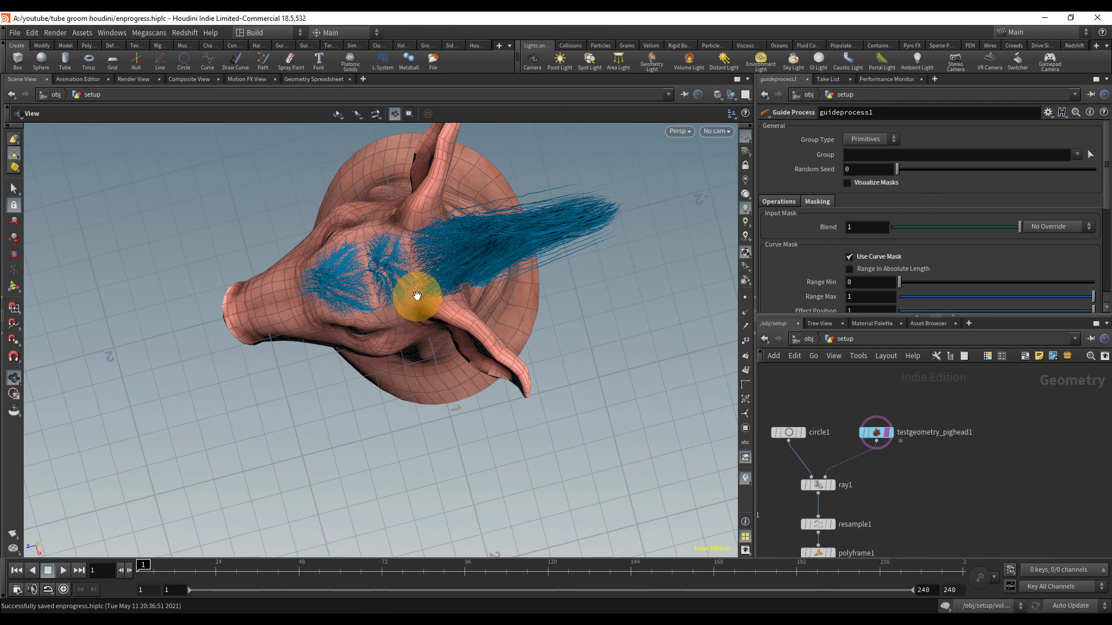
drag(566, 290, 541, 168)
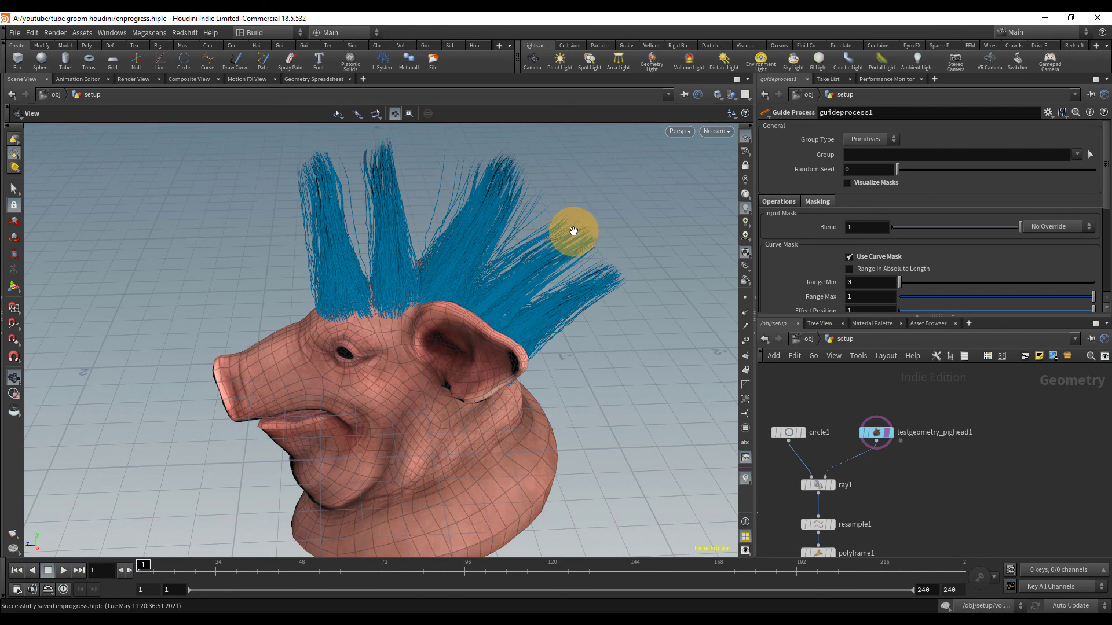
drag(555, 271, 543, 222)
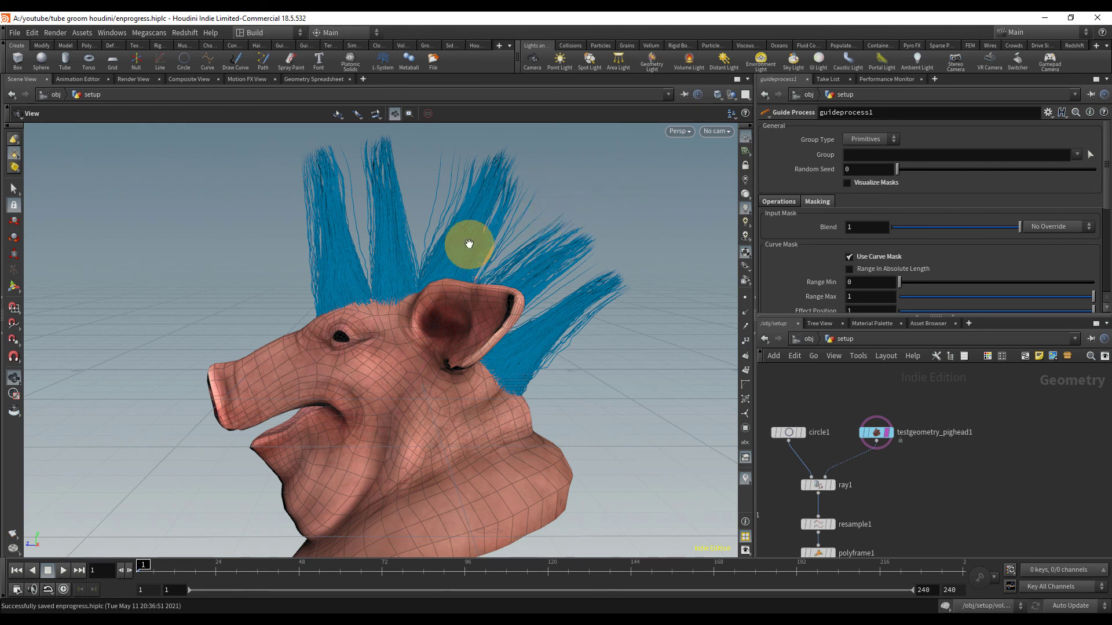
drag(467, 243, 473, 284)
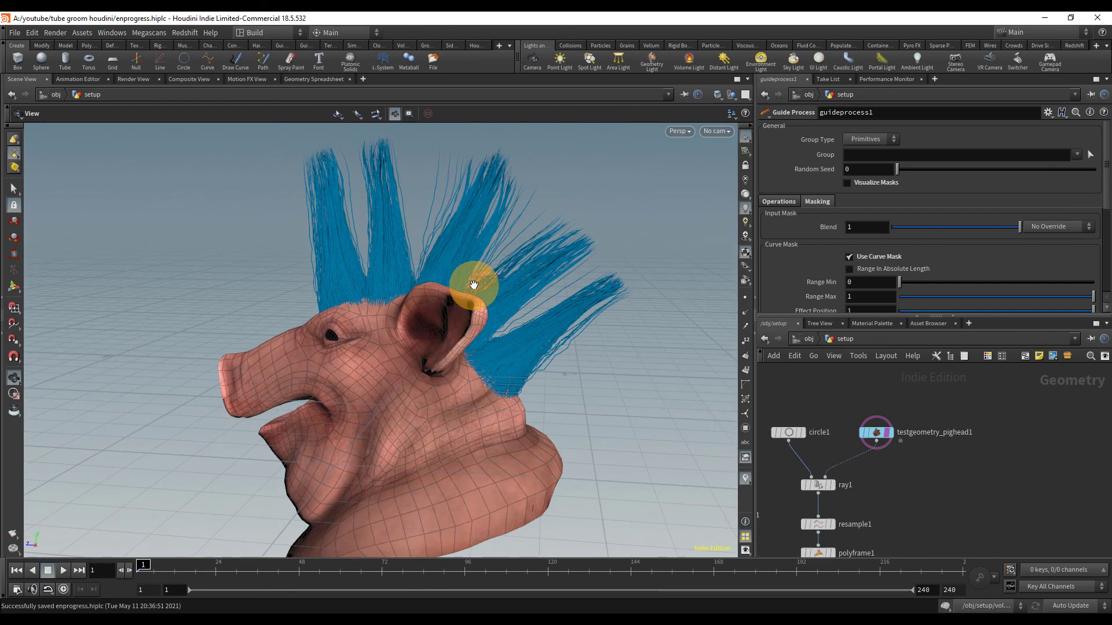
drag(496, 380, 631, 370)
right_drag(631, 370, 496, 382)
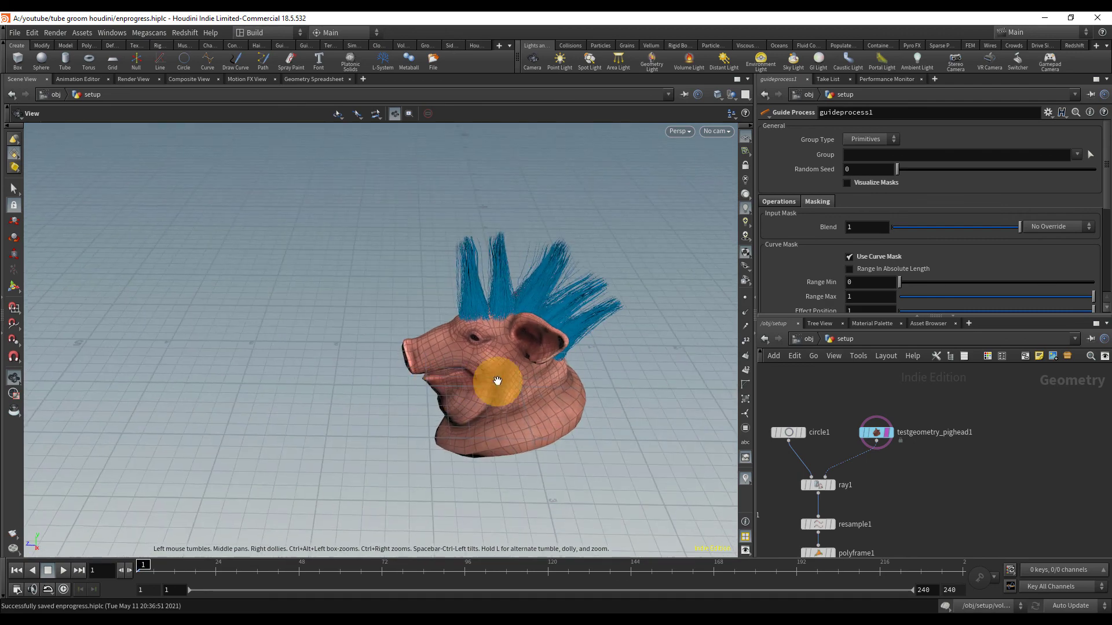
middle_drag(1018, 516, 1018, 350)
right_drag(591, 329, 678, 294)
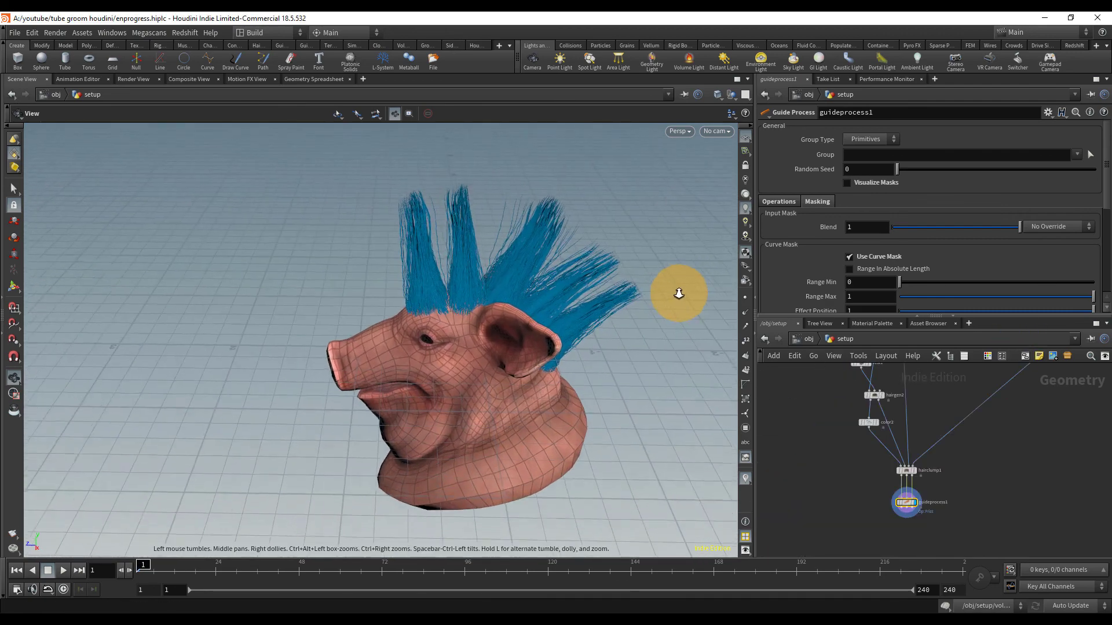
drag(678, 293, 454, 248)
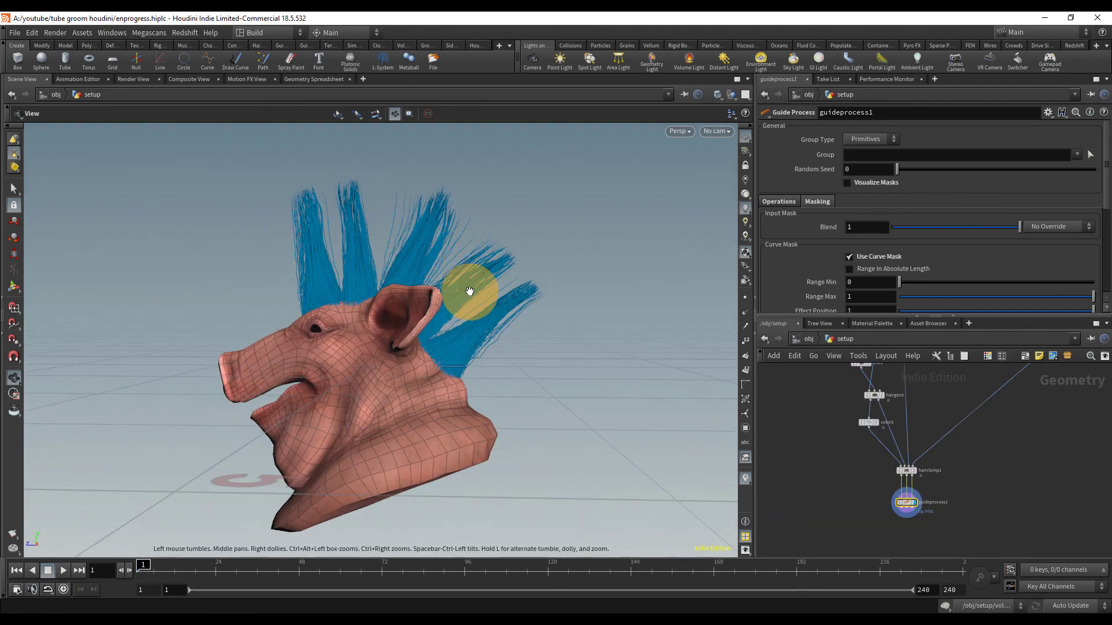